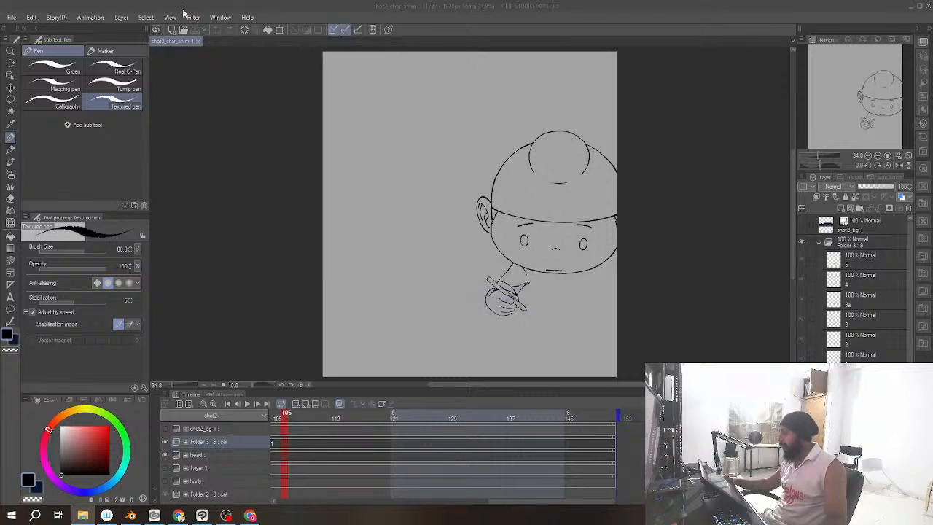
Close the shot2_char_anim animation document.
{"action": "left_click", "coordinate": [197, 40]}
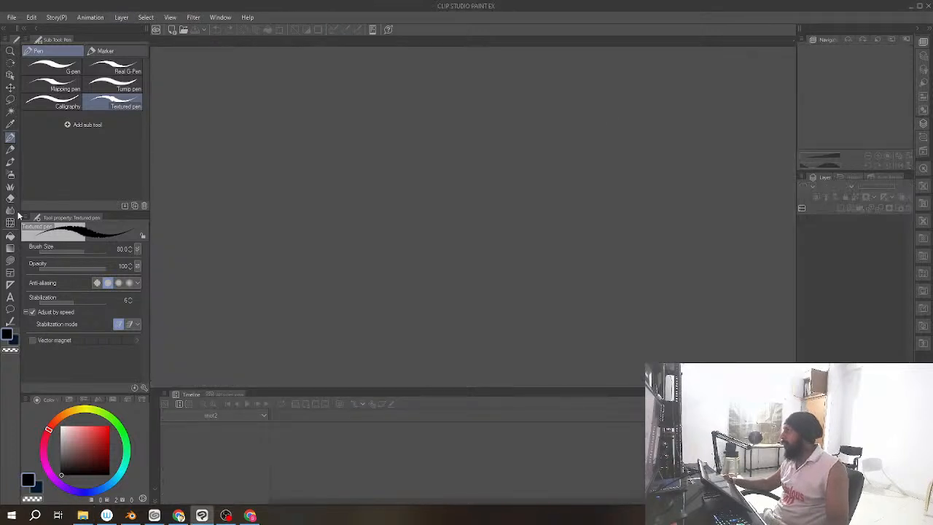
{"action": "key", "text": "alt+Tab"}
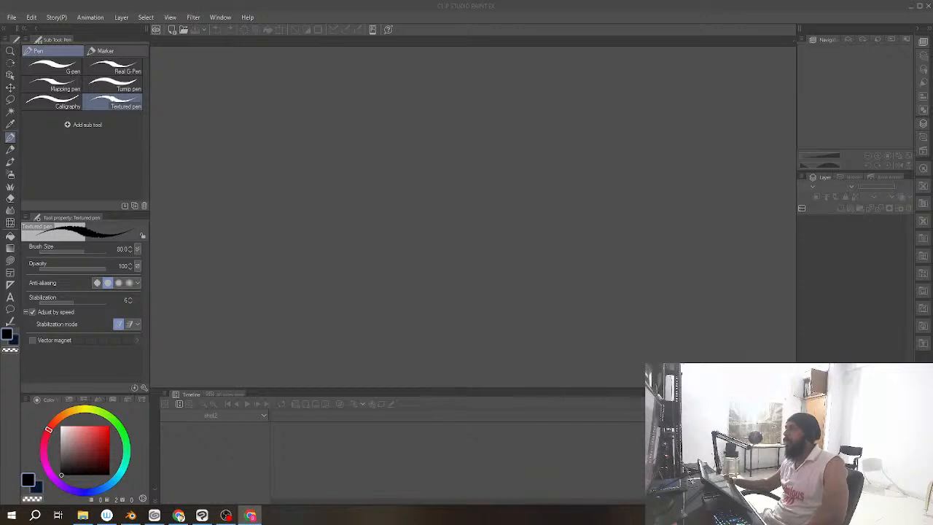
{"action": "key", "text": "alt+Tab"}
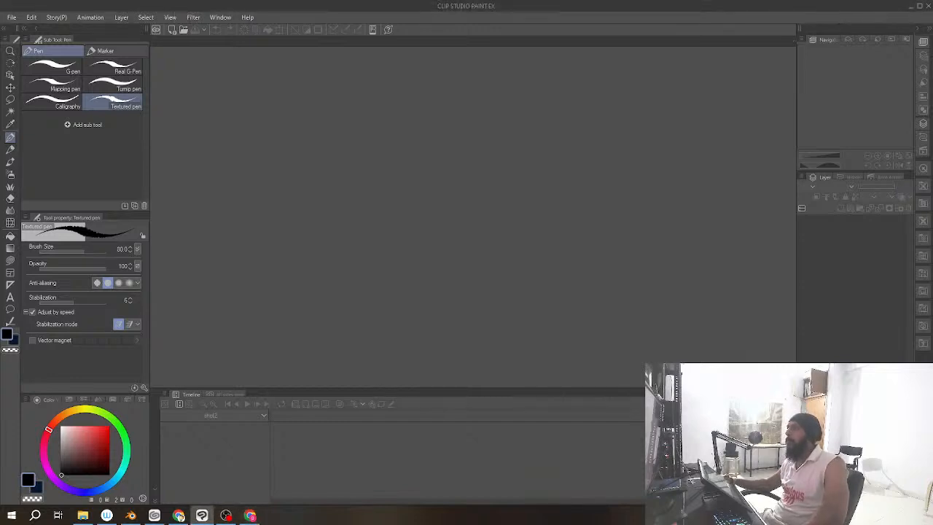
{"action": "key", "text": "alt+Tab"}
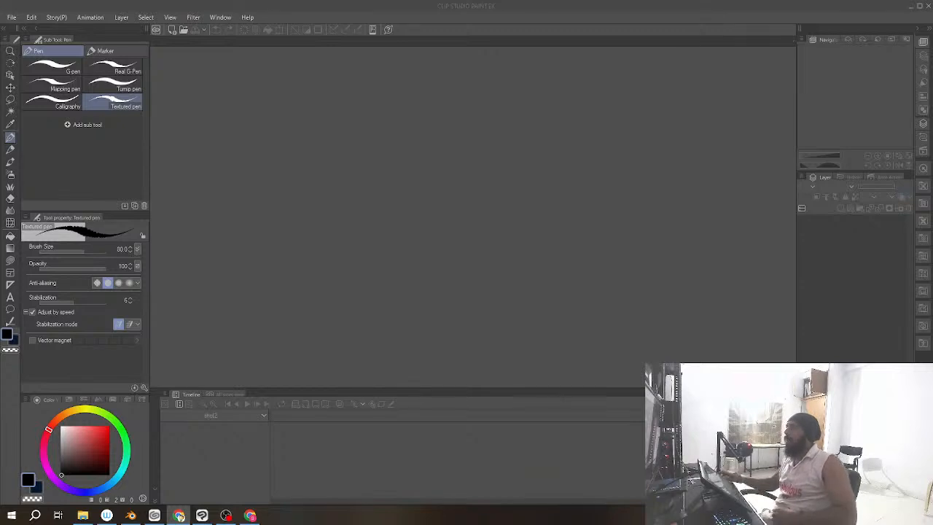
{"action": "key", "text": "alt+Tab"}
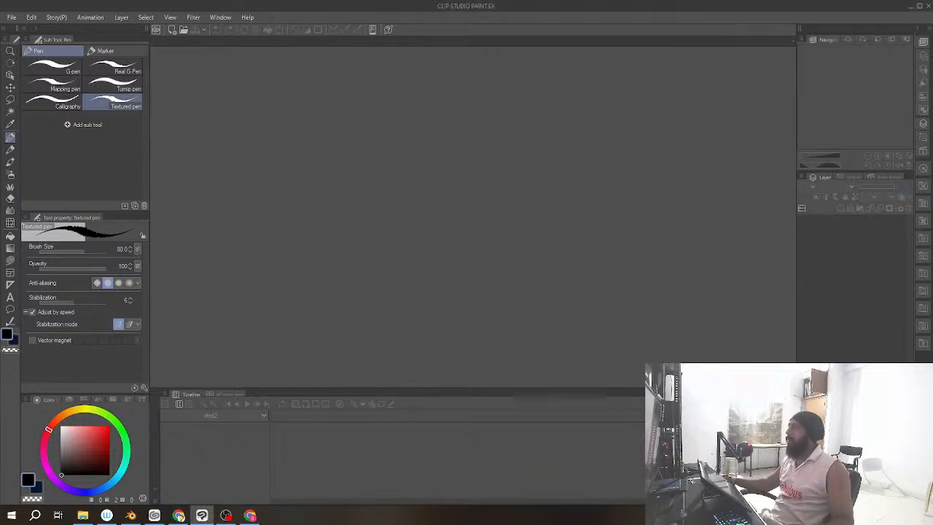
{"action": "key", "text": "alt+Tab"}
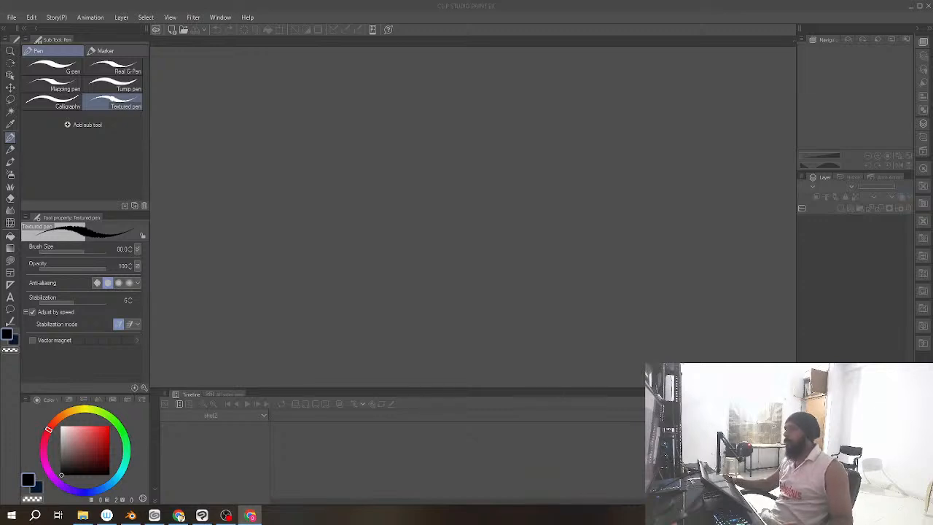
{"action": "key", "text": "alt+Tab"}
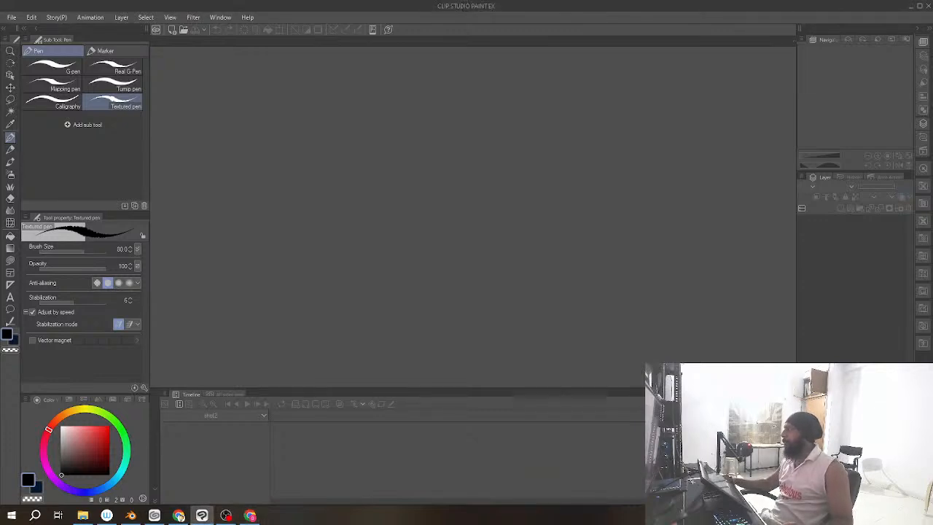
Switch to File Explorer and bring the stream2 folder window onto the visible screen.
{"action": "key", "text": "alt+Tab"}
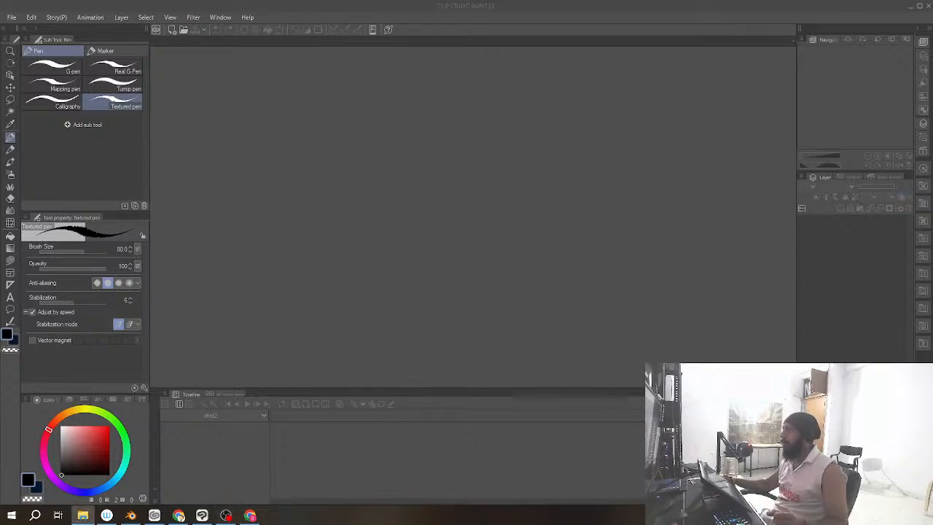
{"action": "left_click_drag", "start_coordinate": [666, 13], "coordinate": [541, 94]}
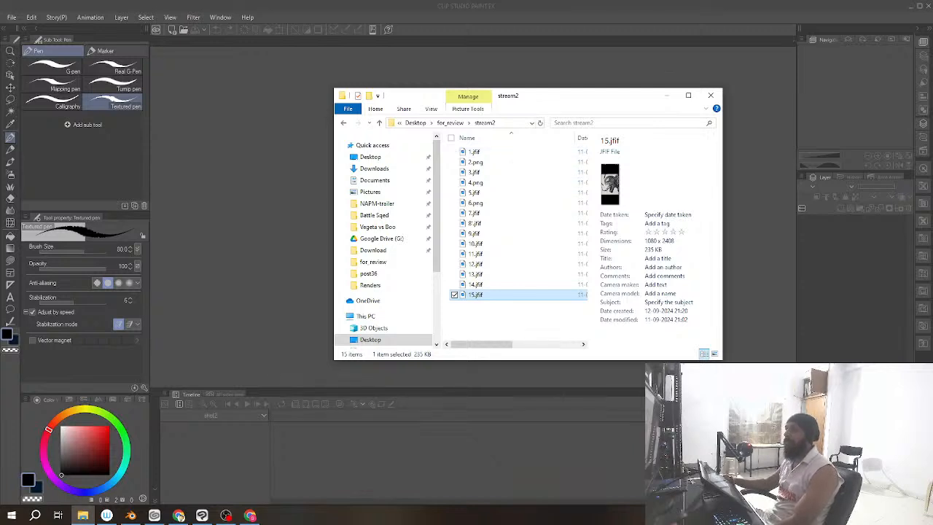
Switch to Chrome, bring the number randomizer page onto the visible screen and set the generator's maximum to 15.
{"action": "key", "text": "alt+Tab"}
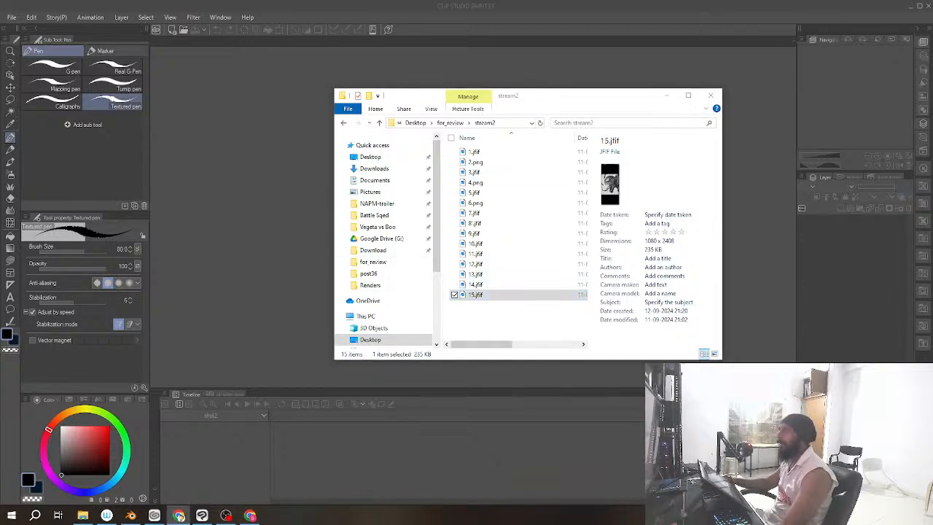
{"action": "left_click_drag", "start_coordinate": [591, 1], "coordinate": [688, 56]}
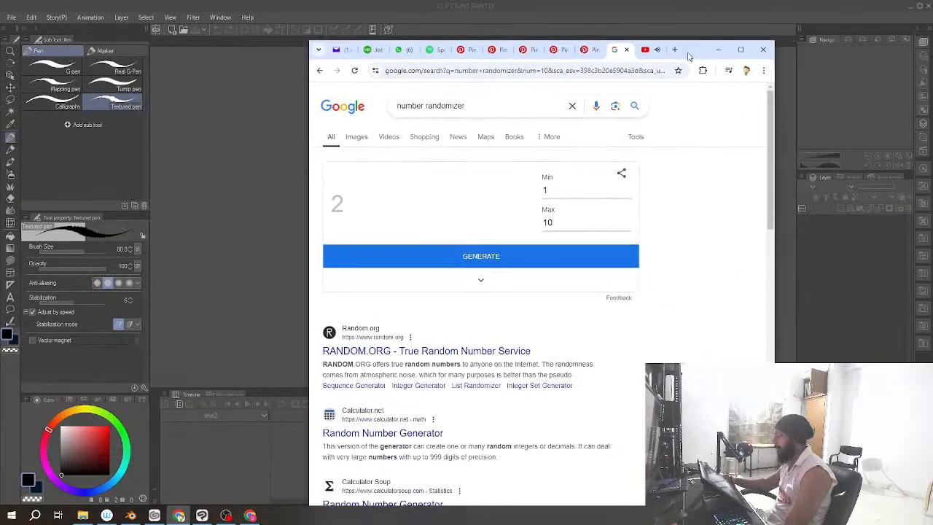
{"action": "left_click_drag", "start_coordinate": [583, 223], "coordinate": [519, 227]}
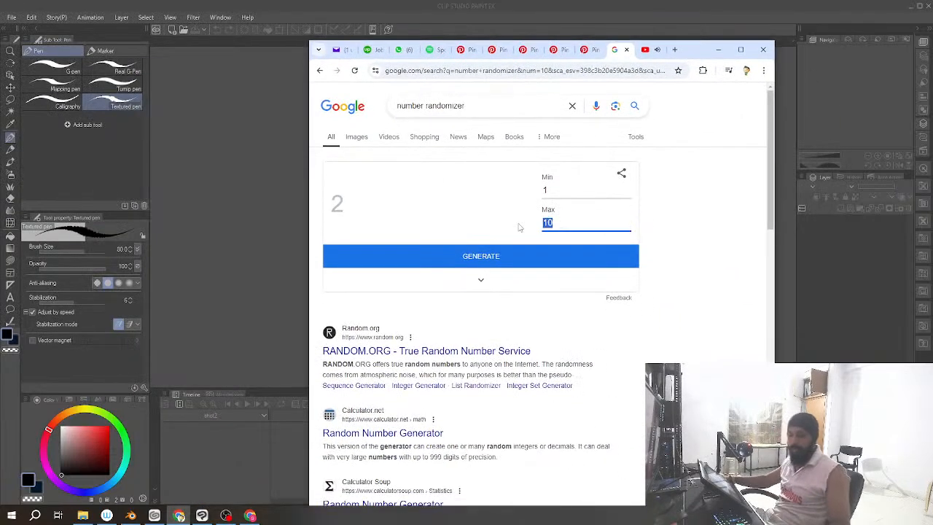
{"action": "type", "text": "1"}
{"action": "type", "text": "5"}
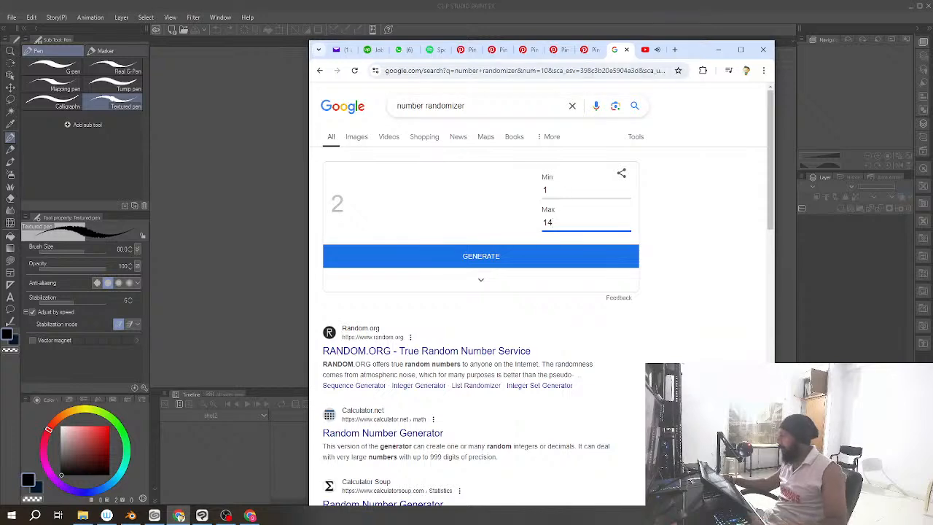
{"action": "left_click_drag", "start_coordinate": [689, 57], "coordinate": [696, 113]}
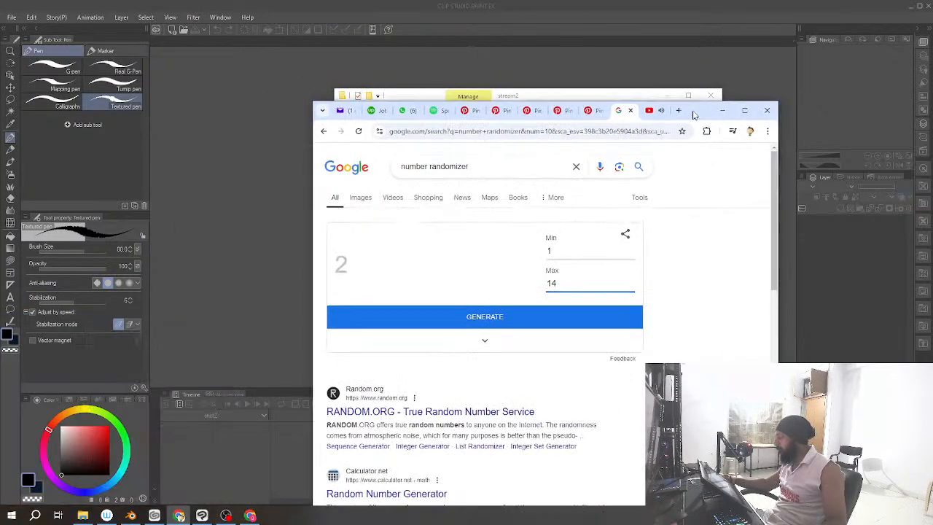
{"action": "left_click_drag", "start_coordinate": [587, 302], "coordinate": [523, 287]}
{"action": "type", "text": "15"}
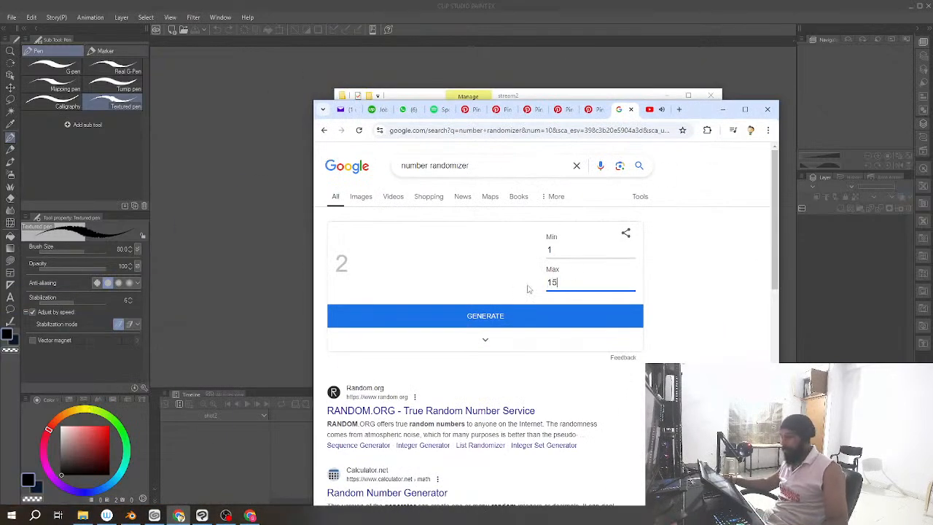
{"action": "left_click", "coordinate": [486, 339]}
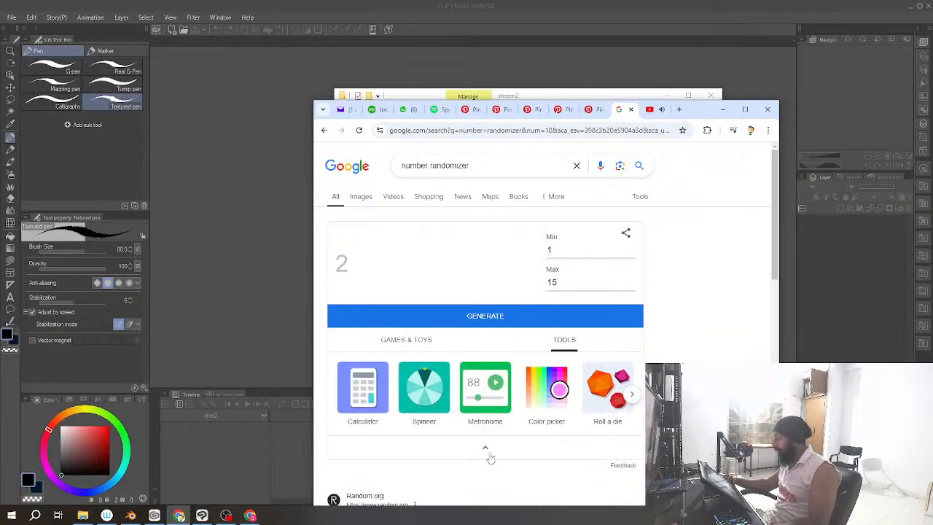
{"action": "left_click", "coordinate": [485, 447]}
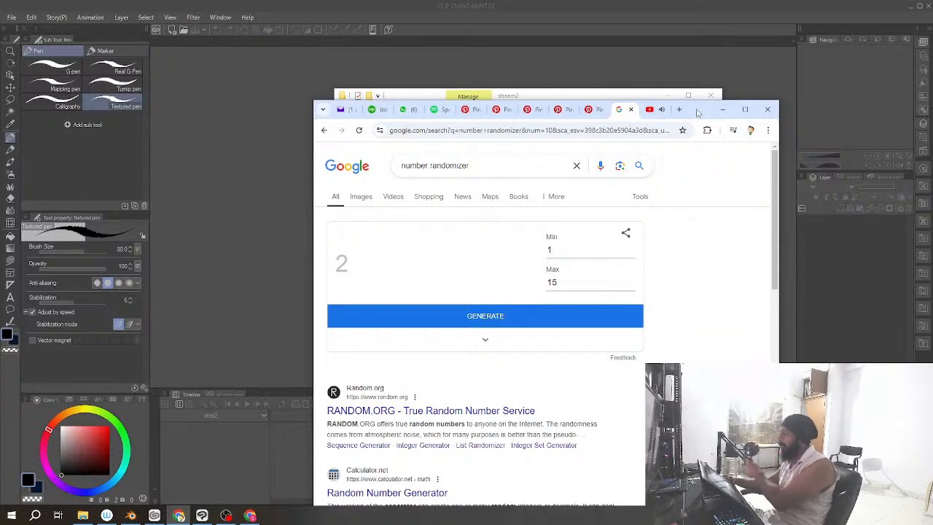
Generate a random number between 1 and 15, then move the browser away from the stream2 folder.
{"action": "left_click", "coordinate": [722, 110]}
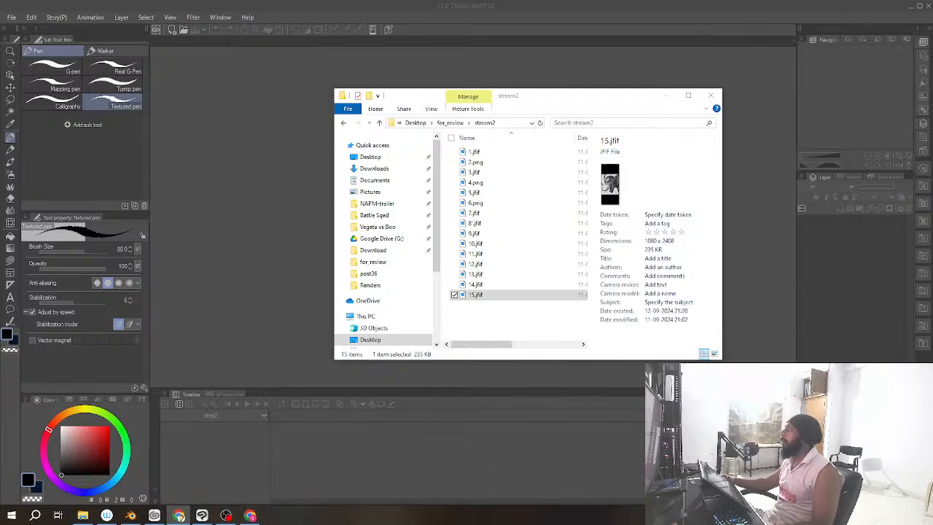
{"action": "left_click", "coordinate": [179, 516]}
{"action": "left_click", "coordinate": [516, 273]}
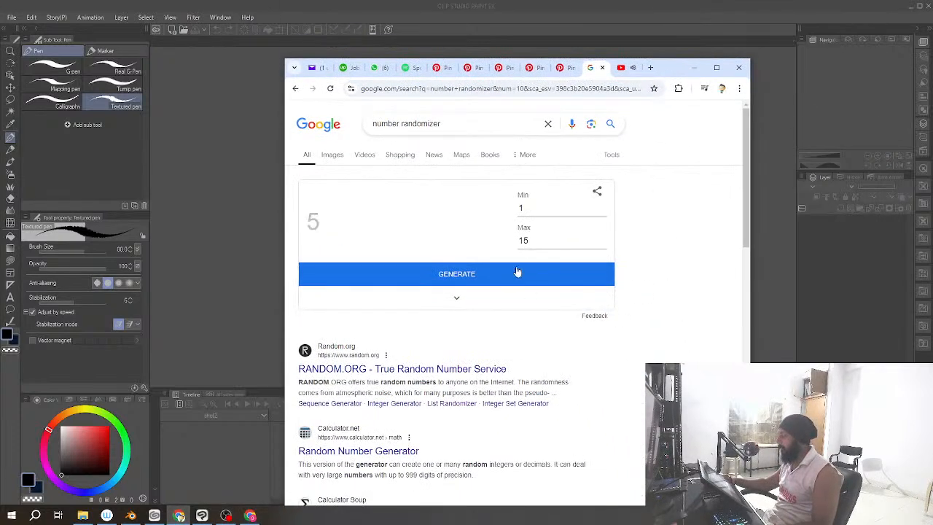
{"action": "left_click_drag", "start_coordinate": [666, 70], "coordinate": [0, 0]}
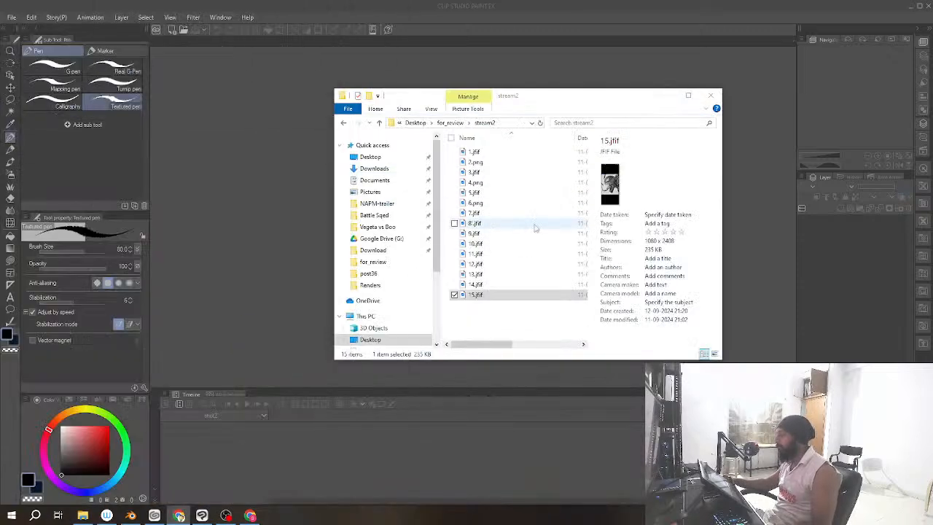
Open 5.jfif from the stream2 folder, examine the artwork up close around the lower figure, and close the viewer.
{"action": "left_click", "coordinate": [479, 195]}
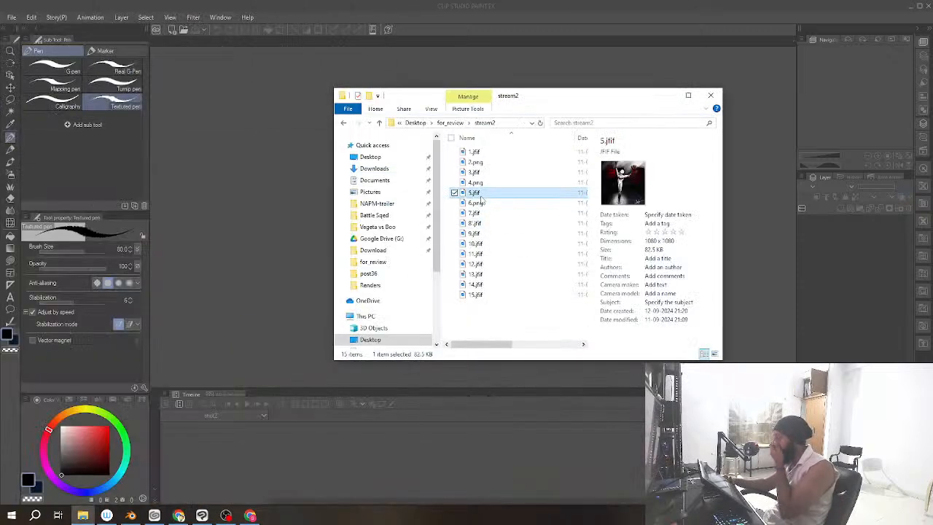
{"action": "double_click", "coordinate": [479, 193]}
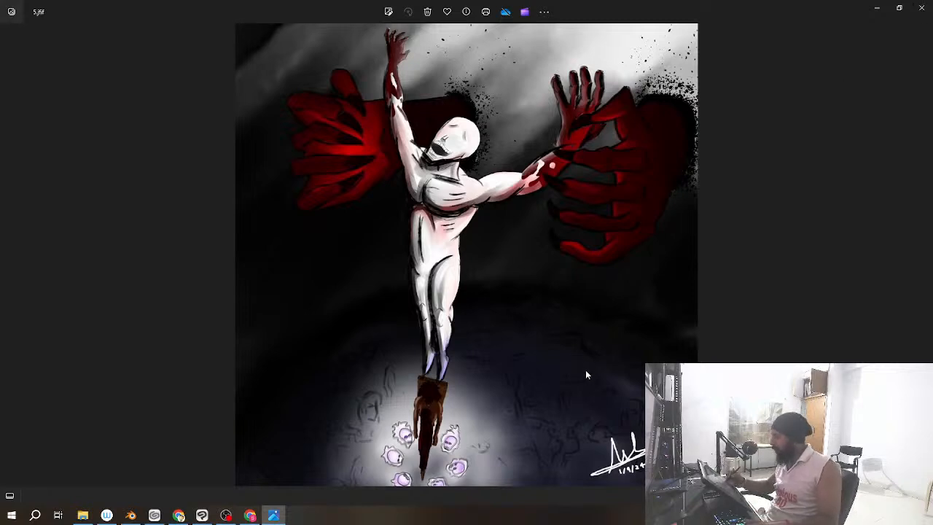
{"action": "scroll", "coordinate": [587, 374], "scroll_direction": "up", "scroll_amount": 5}
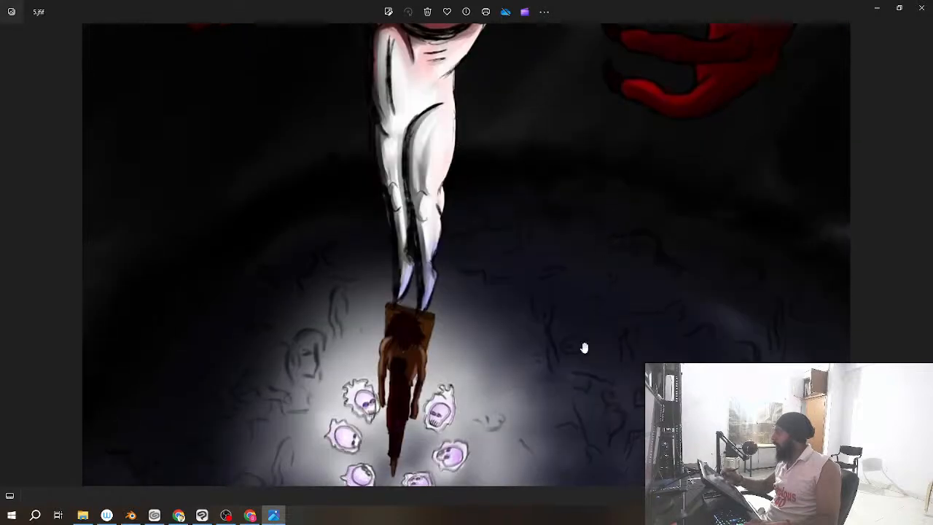
{"action": "left_click", "coordinate": [920, 8]}
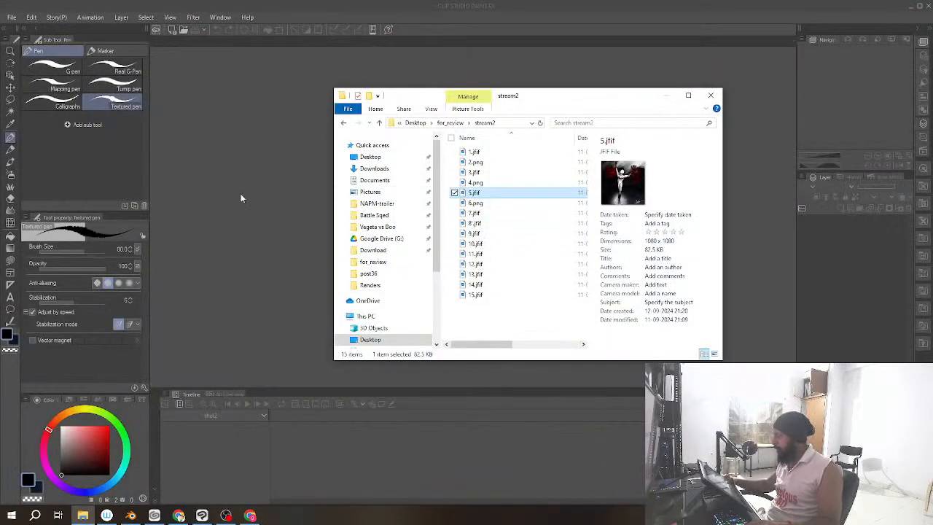
Create a new Clip Studio Paint illustration with a 1920 x 1920 px canvas.
{"action": "left_click", "coordinate": [11, 17]}
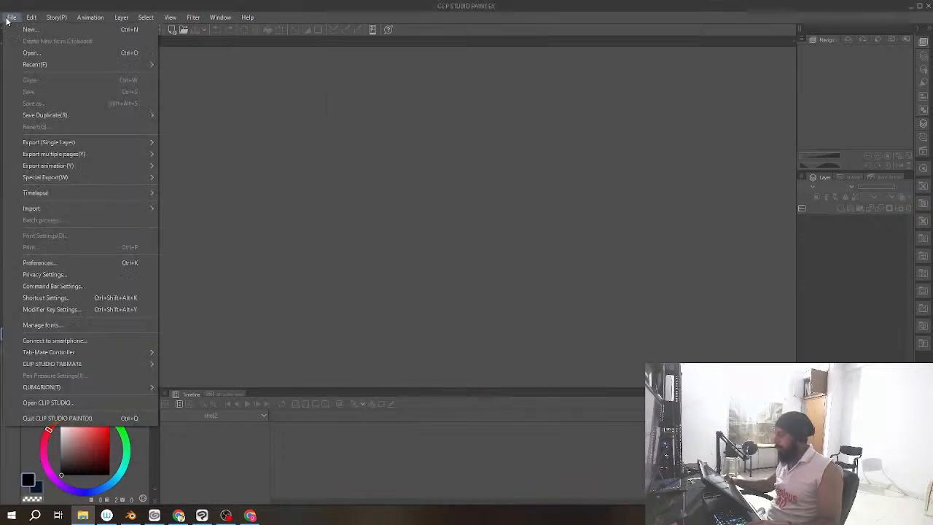
{"action": "left_click", "coordinate": [59, 32]}
{"action": "key", "text": "alt+Tab"}
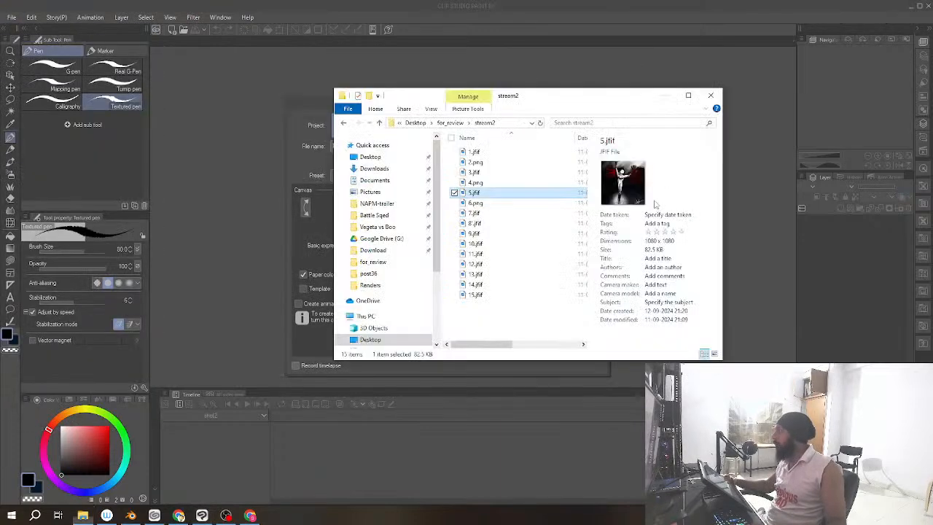
{"action": "left_click", "coordinate": [327, 248]}
{"action": "left_click_drag", "start_coordinate": [397, 201], "coordinate": [325, 202]}
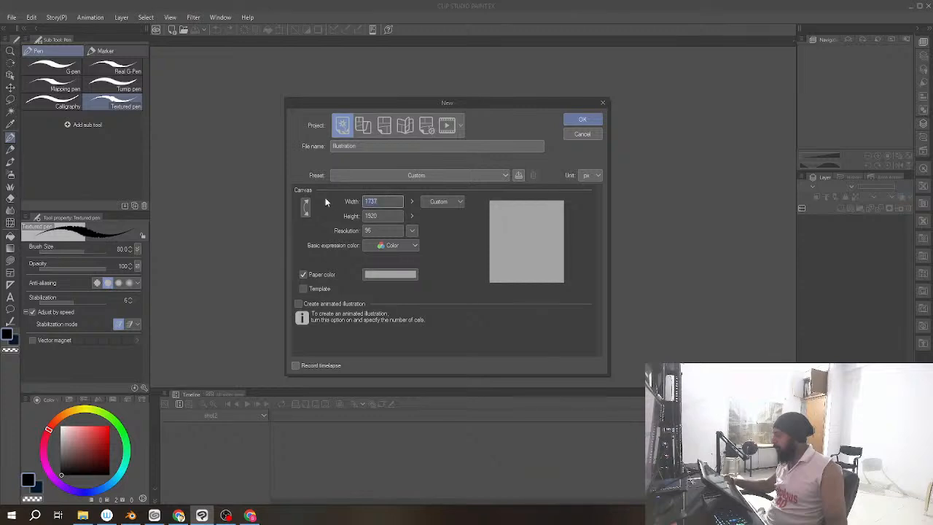
{"action": "type", "text": "1920"}
{"action": "key", "text": "Return"}
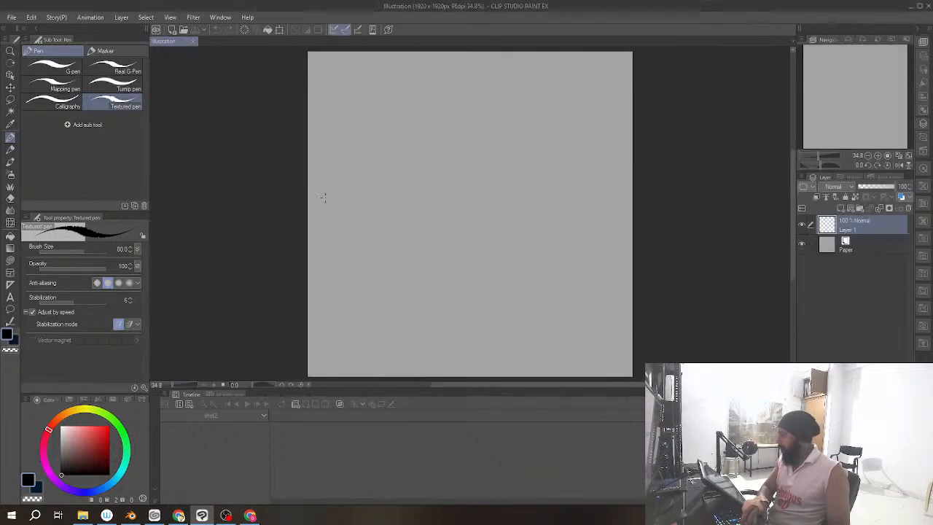
Open 5.jfif from the stream2 folder, capture the whole artwork as a screen snip, and put the viewer away.
{"action": "key", "text": "alt+Tab"}
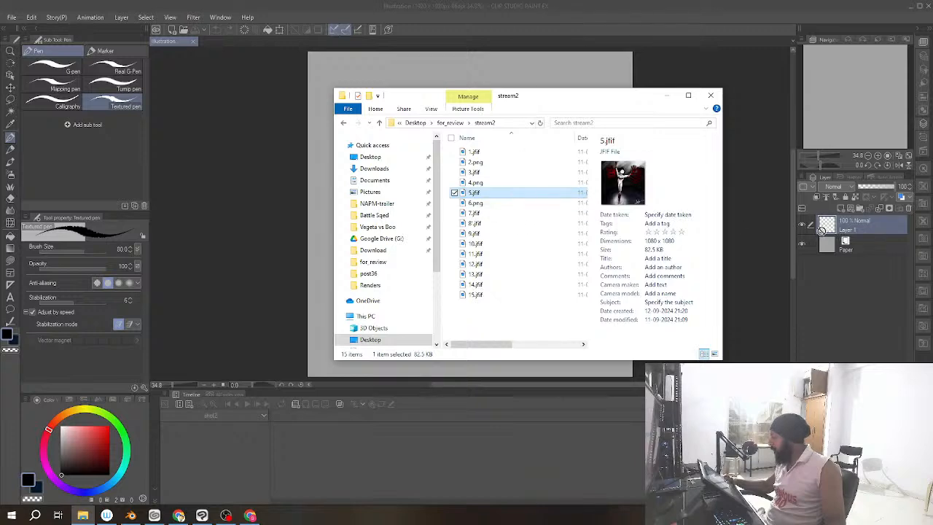
{"action": "key", "text": "Up"}
{"action": "key", "text": "Down"}
{"action": "key", "text": "Return"}
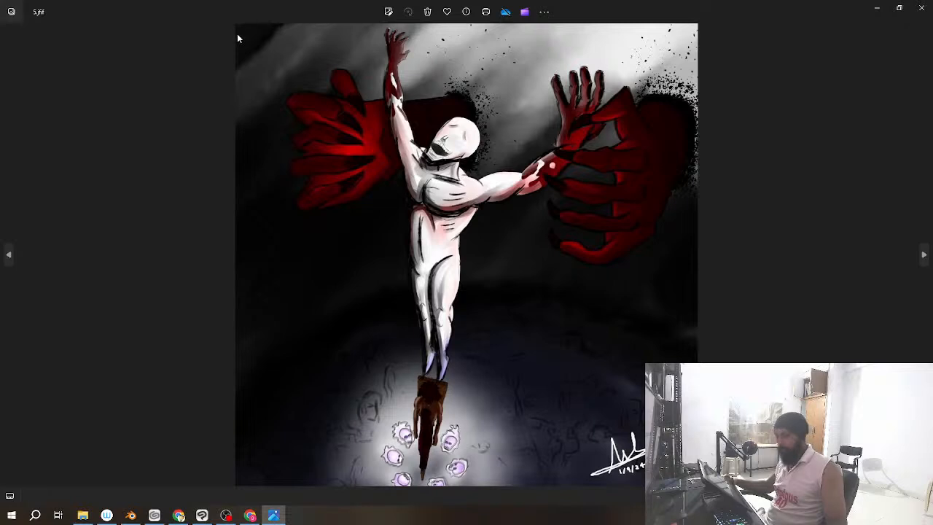
{"action": "key", "text": "super+shift+s"}
{"action": "mouse_move", "coordinate": [234, 24]}
{"action": "left_mouse_down"}
{"action": "mouse_move", "coordinate": [448, 209]}
{"action": "mouse_move", "coordinate": [700, 487]}
{"action": "left_mouse_up"}
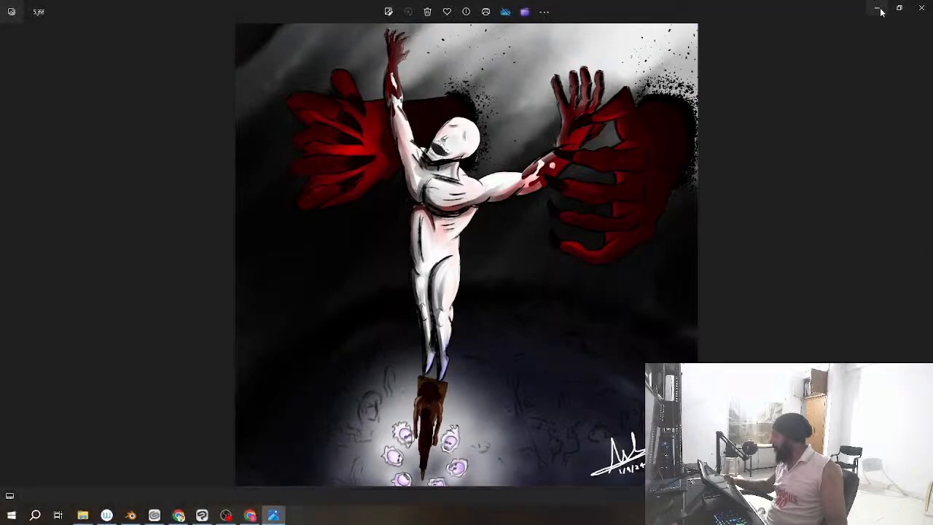
{"action": "left_click", "coordinate": [876, 8]}
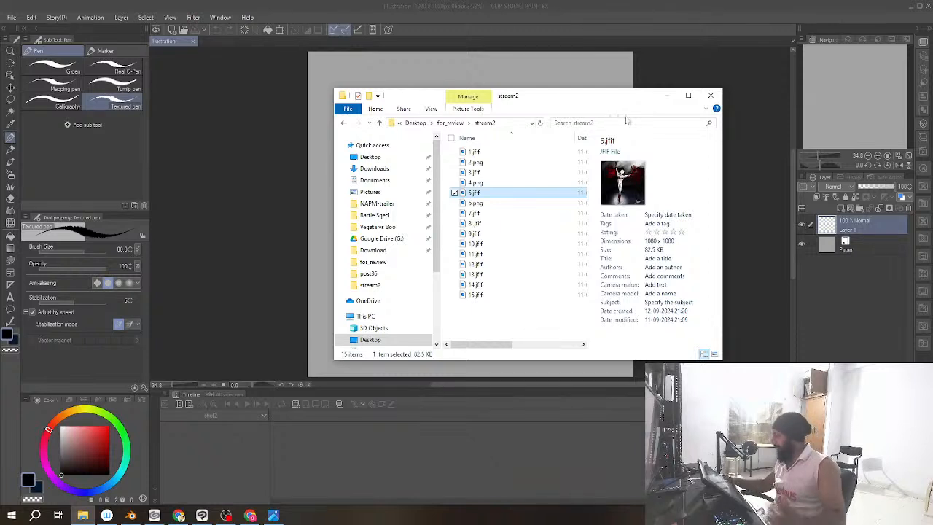
Paste the captured artwork into the Clip Studio Paint canvas and scale it up to fill nearly the whole canvas.
{"action": "left_click", "coordinate": [634, 29]}
{"action": "key", "text": "ctrl+v"}
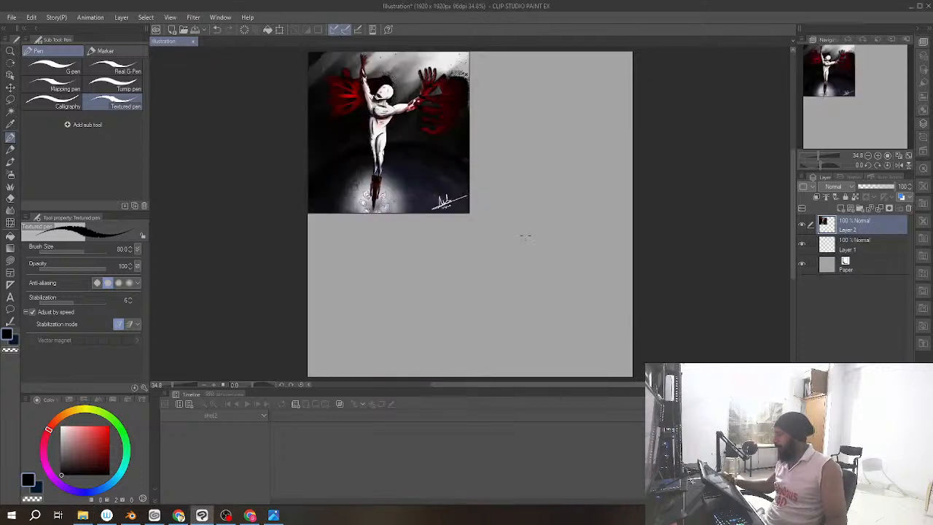
{"action": "key", "text": "ctrl+t"}
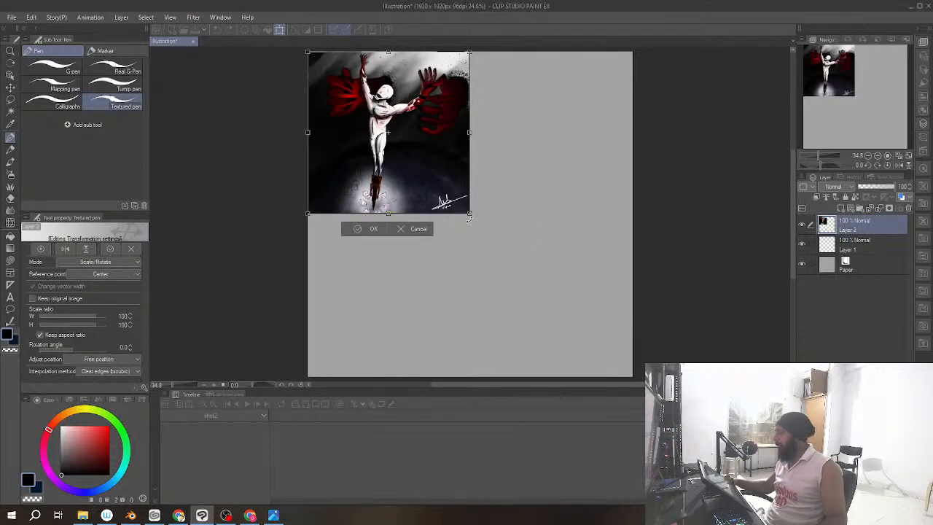
{"action": "left_click_drag", "start_coordinate": [469, 213], "coordinate": [628, 372]}
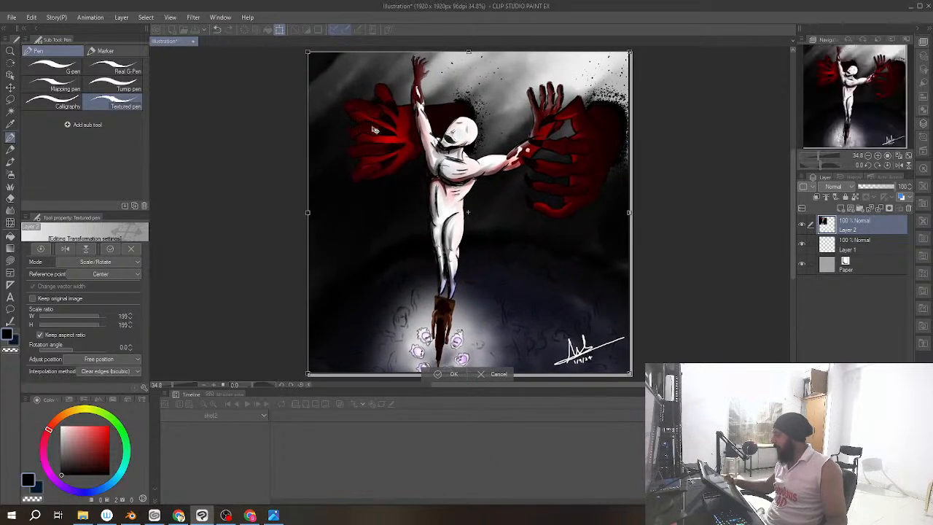
{"action": "left_click_drag", "start_coordinate": [309, 51], "coordinate": [311, 53]}
{"action": "key", "text": "Return"}
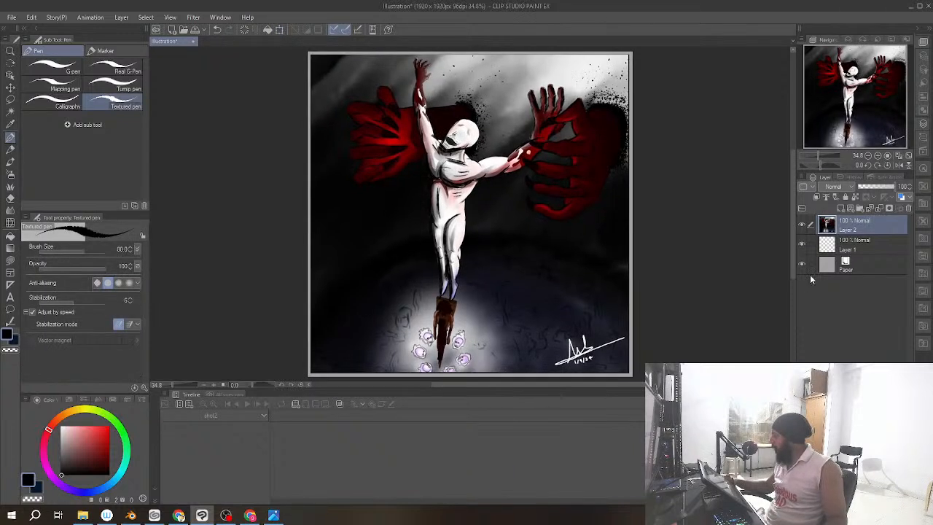
Move the empty Layer 1 above the artwork layer, make the artwork layer active, and hide the palettes.
{"action": "left_click", "coordinate": [860, 249]}
{"action": "left_click_drag", "start_coordinate": [862, 257], "coordinate": [877, 224]}
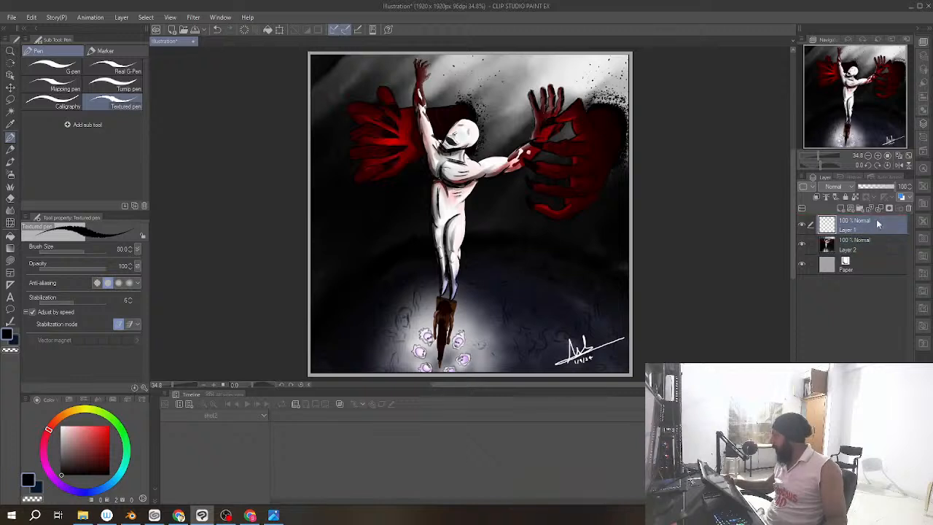
{"action": "left_click", "coordinate": [866, 250]}
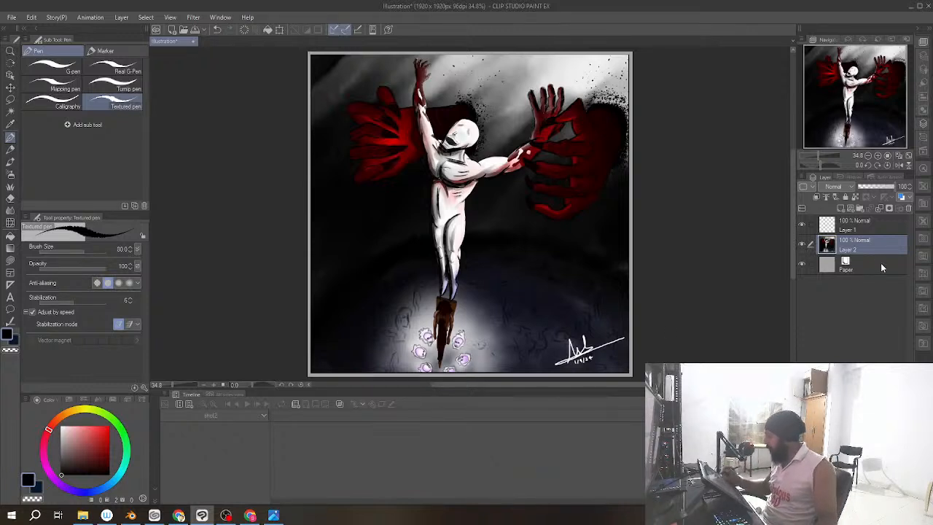
{"action": "left_click", "coordinate": [856, 230]}
{"action": "left_click", "coordinate": [846, 249]}
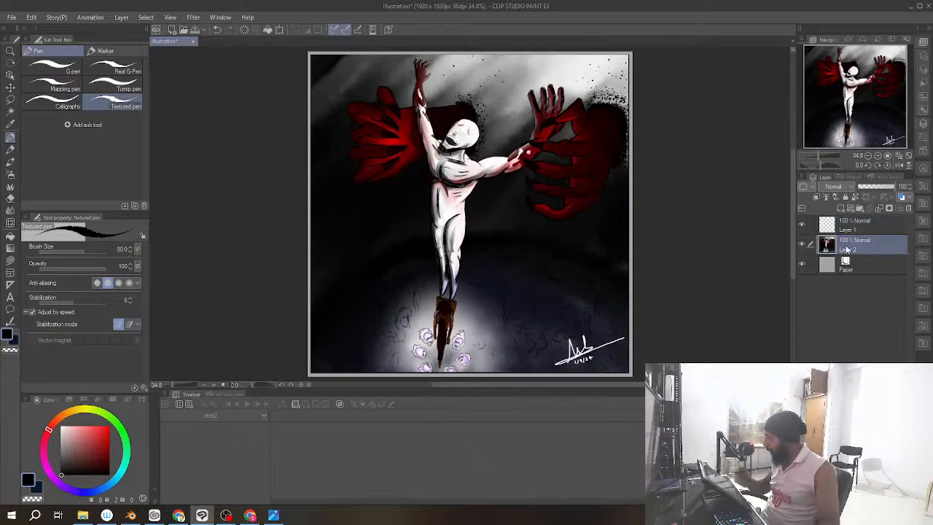
{"action": "key", "text": "Tab"}
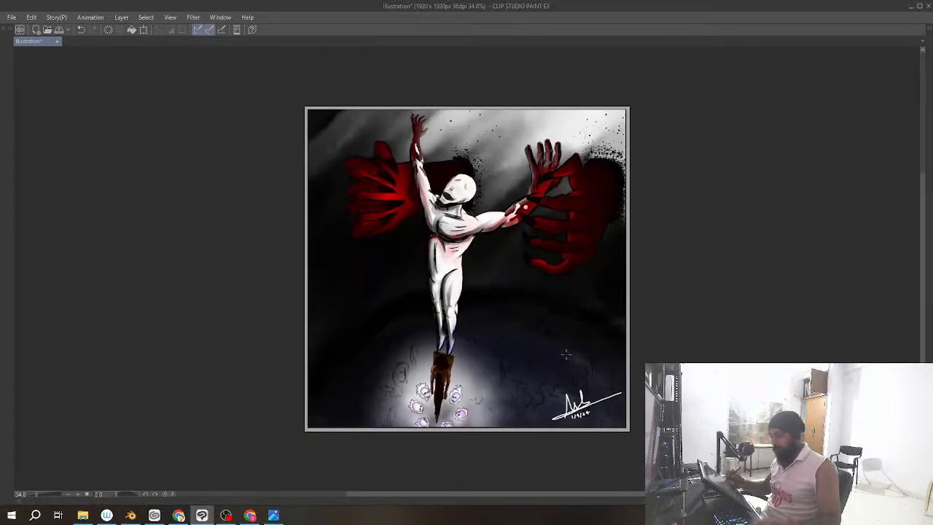
Circle two of the skulls to the right of the lower figure as an annotation, and undo the circles.
{"action": "scroll", "coordinate": [472, 341], "scroll_direction": "up", "scroll_amount": 5}
{"action": "mouse_move", "coordinate": [471, 342]}
{"action": "left_mouse_down"}
{"action": "mouse_move", "coordinate": [525, 278]}
{"action": "mouse_move", "coordinate": [599, 278]}
{"action": "mouse_move", "coordinate": [613, 365]}
{"action": "left_mouse_up"}
{"action": "scroll", "coordinate": [600, 292], "scroll_direction": "up", "scroll_amount": 1}
{"action": "mouse_move", "coordinate": [540, 215]}
{"action": "left_mouse_down"}
{"action": "mouse_move", "coordinate": [569, 288]}
{"action": "mouse_move", "coordinate": [528, 223]}
{"action": "left_mouse_up"}
{"action": "left_click_drag", "start_coordinate": [593, 311], "coordinate": [592, 343]}
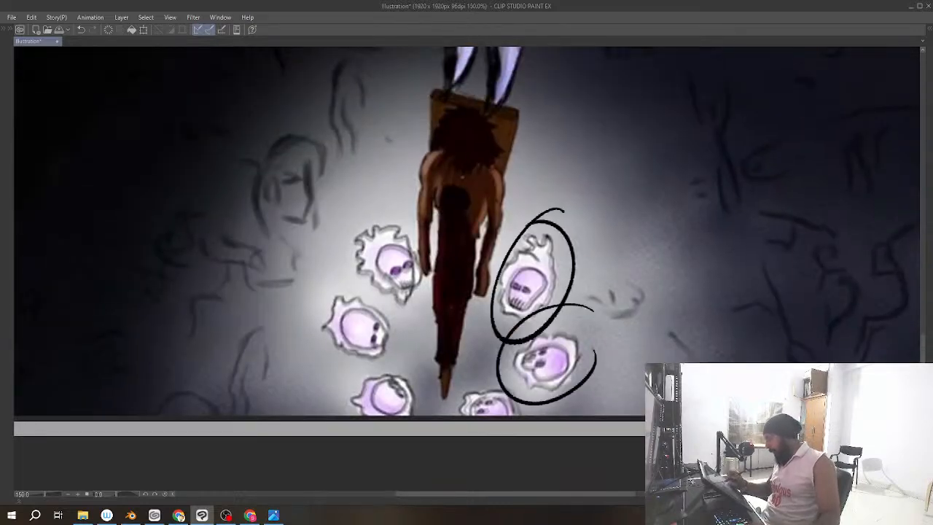
{"action": "key", "text": "ctrl+z"}
{"action": "key", "text": "ctrl+z"}
Draw guide curves down both sides of the lower figure to the canvas's bottom edge, and undo them.
{"action": "left_click_drag", "start_coordinate": [439, 403], "coordinate": [469, 482]}
{"action": "left_click_drag", "start_coordinate": [395, 335], "coordinate": [411, 378]}
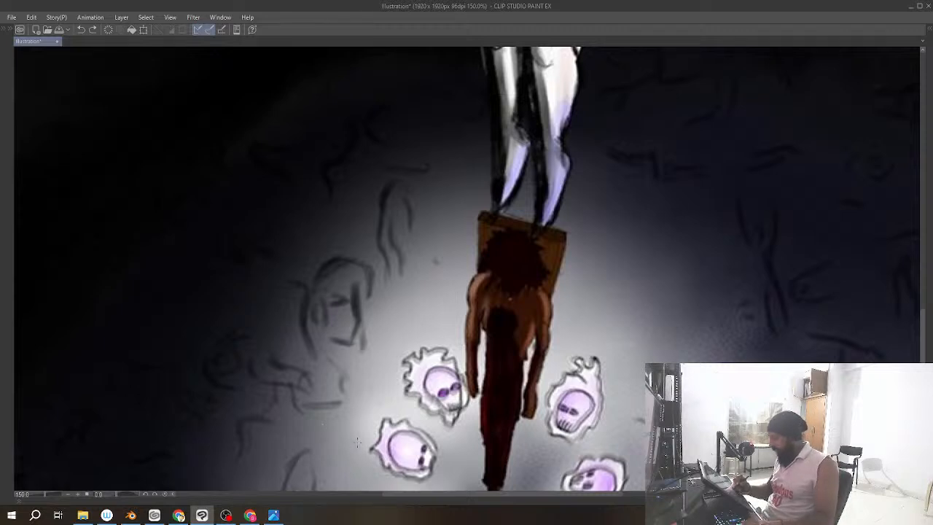
{"action": "scroll", "coordinate": [356, 442], "scroll_direction": "down", "scroll_amount": 2}
{"action": "left_click_drag", "start_coordinate": [349, 440], "coordinate": [433, 362]}
{"action": "mouse_move", "coordinate": [409, 413]}
{"action": "left_mouse_down"}
{"action": "mouse_move", "coordinate": [461, 299]}
{"action": "mouse_move", "coordinate": [248, 210]}
{"action": "left_mouse_up"}
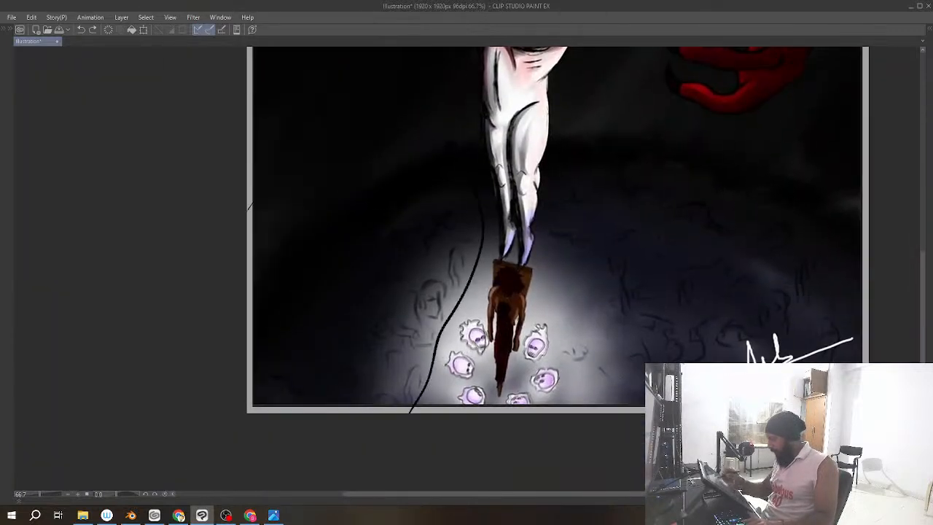
{"action": "left_click_drag", "start_coordinate": [248, 403], "coordinate": [261, 412]}
{"action": "left_click_drag", "start_coordinate": [555, 290], "coordinate": [579, 413]}
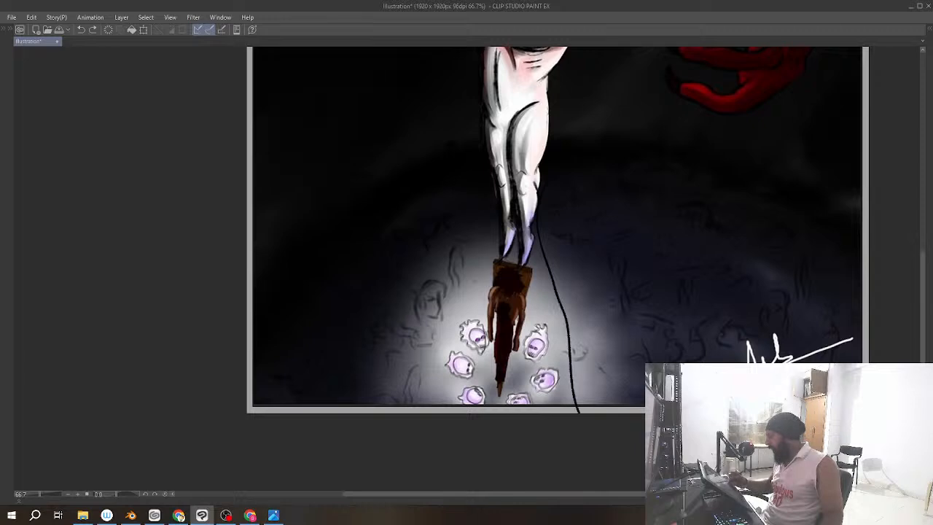
{"action": "left_click_drag", "start_coordinate": [862, 249], "coordinate": [868, 264]}
{"action": "key", "text": "ctrl+z"}
{"action": "key", "text": "ctrl+z"}
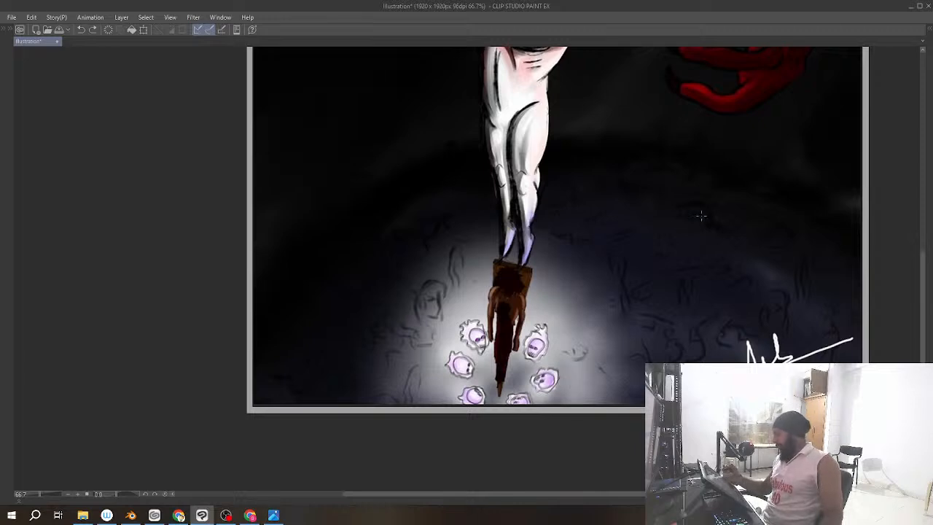
Draw an arrow pointing at the lower figure's right shoulder, and undo it.
{"action": "left_click_drag", "start_coordinate": [669, 261], "coordinate": [671, 292]}
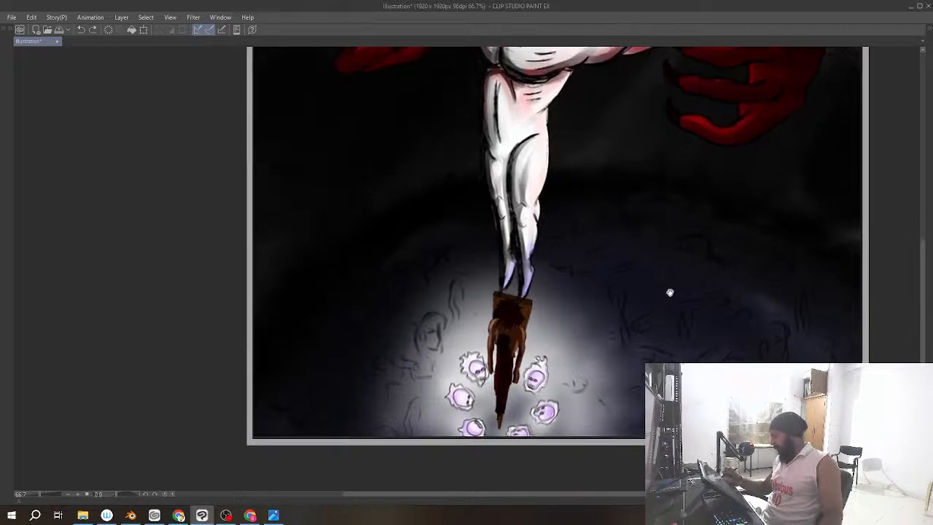
{"action": "left_click_drag", "start_coordinate": [637, 328], "coordinate": [666, 282]}
{"action": "scroll", "coordinate": [641, 269], "scroll_direction": "up", "scroll_amount": 4}
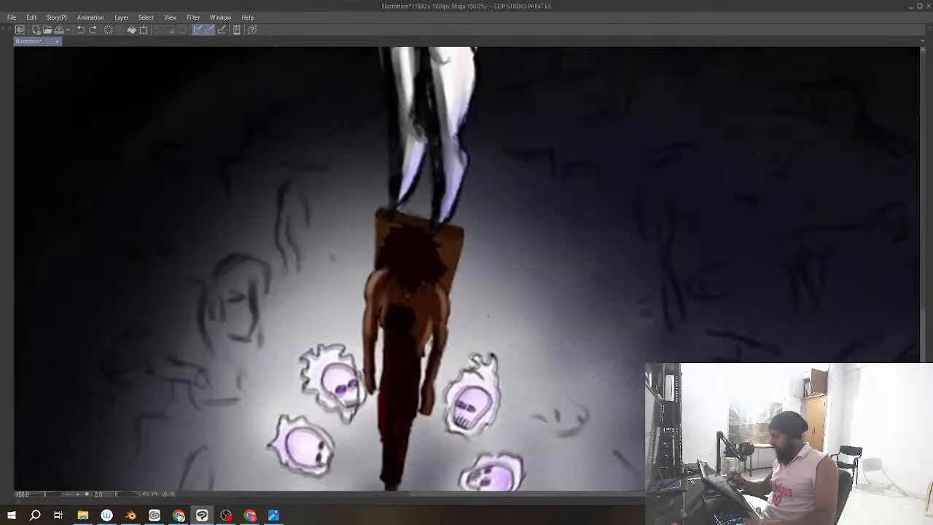
{"action": "left_click_drag", "start_coordinate": [536, 251], "coordinate": [440, 313]}
{"action": "left_click_drag", "start_coordinate": [463, 282], "coordinate": [441, 314]}
{"action": "mouse_move", "coordinate": [442, 313]}
{"action": "left_mouse_down"}
{"action": "mouse_move", "coordinate": [462, 284]}
{"action": "mouse_move", "coordinate": [471, 304]}
{"action": "left_mouse_up"}
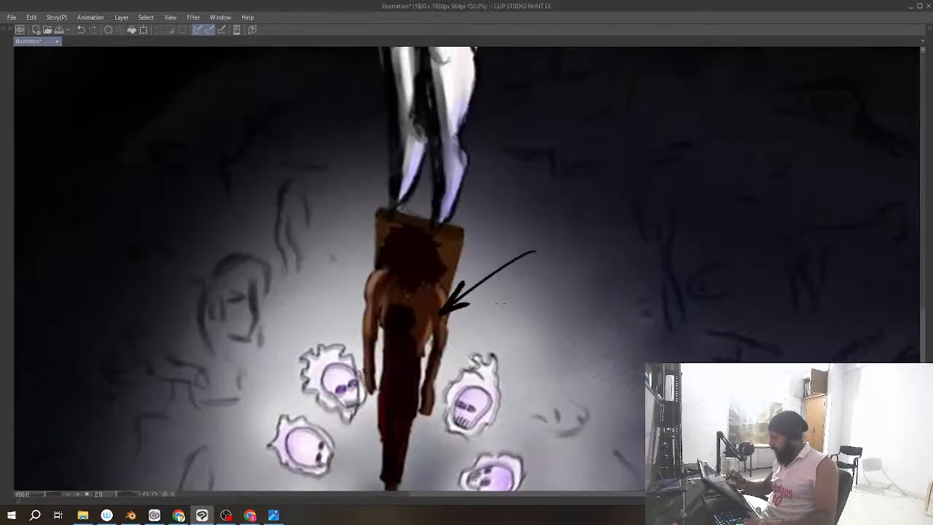
{"action": "left_click_drag", "start_coordinate": [536, 350], "coordinate": [585, 285]}
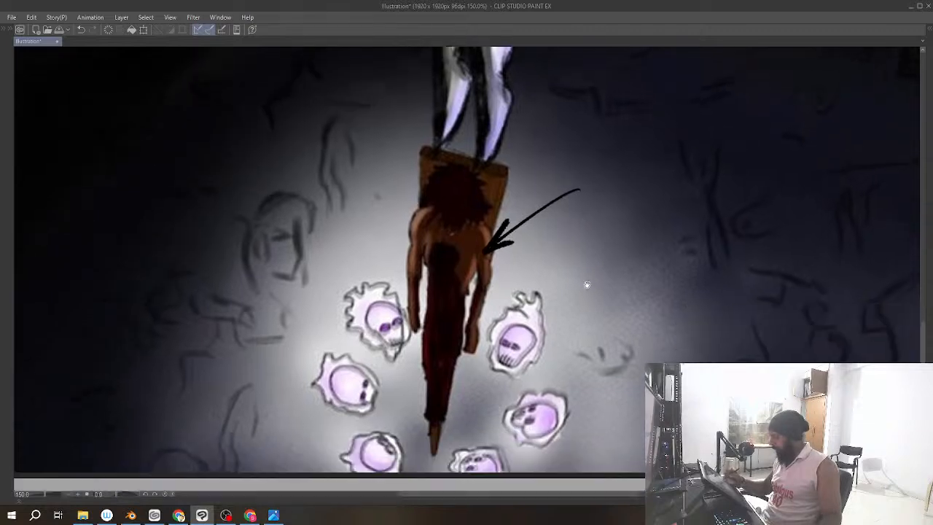
{"action": "key", "text": "ctrl+z"}
{"action": "key", "text": "ctrl+z"}
Mark the lower figure's body with two short strokes, and undo them.
{"action": "left_click_drag", "start_coordinate": [467, 278], "coordinate": [467, 333]}
{"action": "mouse_move", "coordinate": [428, 285]}
{"action": "left_mouse_down"}
{"action": "mouse_move", "coordinate": [424, 344]}
{"action": "mouse_move", "coordinate": [463, 367]}
{"action": "mouse_move", "coordinate": [470, 289]}
{"action": "left_mouse_up"}
{"action": "key", "text": "ctrl+z"}
{"action": "key", "text": "ctrl+z"}
Draw an arrow pointing at the head of the large white figure, and undo it.
{"action": "left_click_drag", "start_coordinate": [690, 234], "coordinate": [649, 407]}
{"action": "scroll", "coordinate": [655, 304], "scroll_direction": "down", "scroll_amount": 2}
{"action": "mouse_move", "coordinate": [670, 146]}
{"action": "left_mouse_down"}
{"action": "mouse_move", "coordinate": [605, 378]}
{"action": "mouse_move", "coordinate": [612, 345]}
{"action": "left_mouse_up"}
{"action": "left_click_drag", "start_coordinate": [635, 72], "coordinate": [555, 160]}
{"action": "left_click_drag", "start_coordinate": [557, 159], "coordinate": [578, 150]}
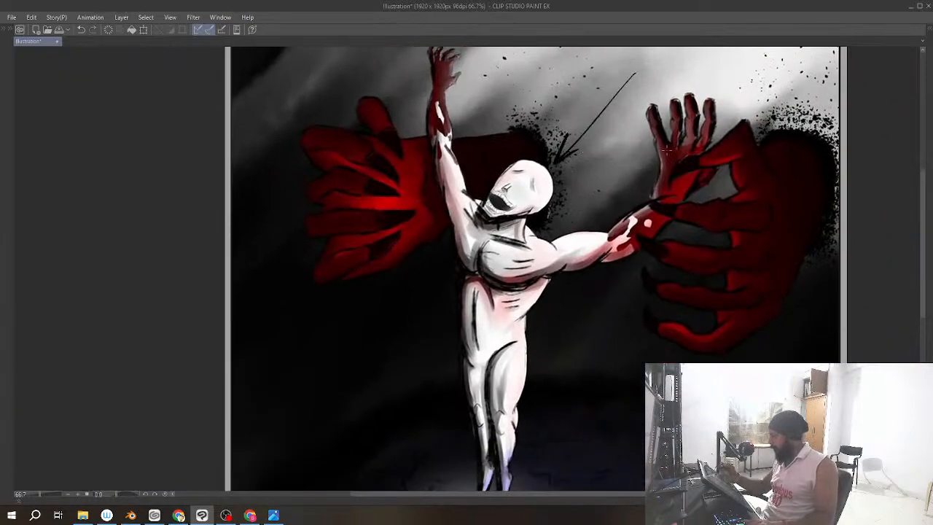
{"action": "left_click_drag", "start_coordinate": [653, 242], "coordinate": [619, 231]}
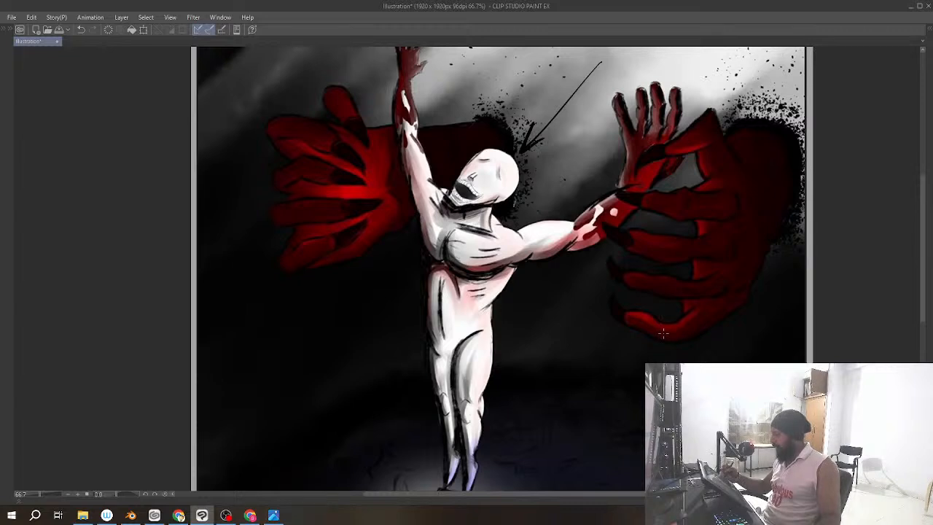
{"action": "key", "text": "ctrl+z"}
{"action": "key", "text": "ctrl+z"}
{"action": "key", "text": "ctrl+z"}
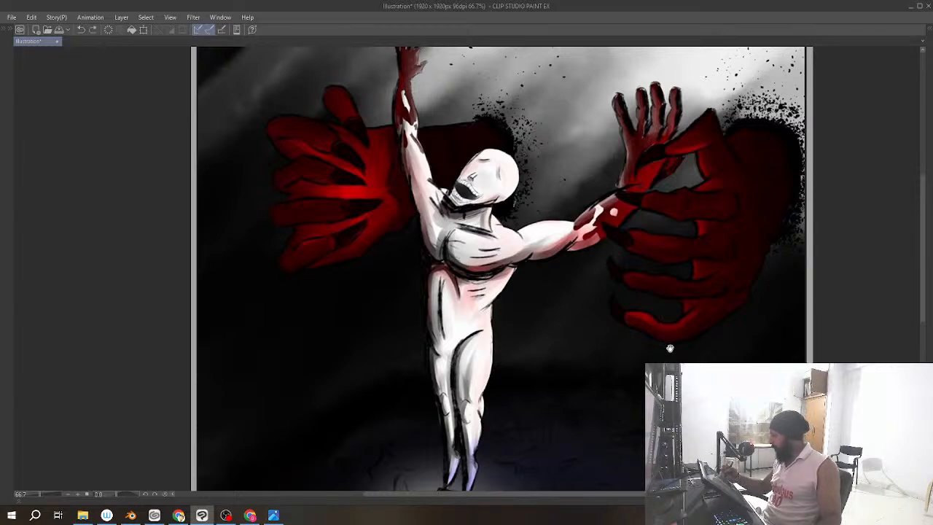
{"action": "mouse_move", "coordinate": [669, 347]}
{"action": "left_mouse_down"}
{"action": "mouse_move", "coordinate": [673, 187]}
{"action": "mouse_move", "coordinate": [670, 339]}
{"action": "left_mouse_up"}
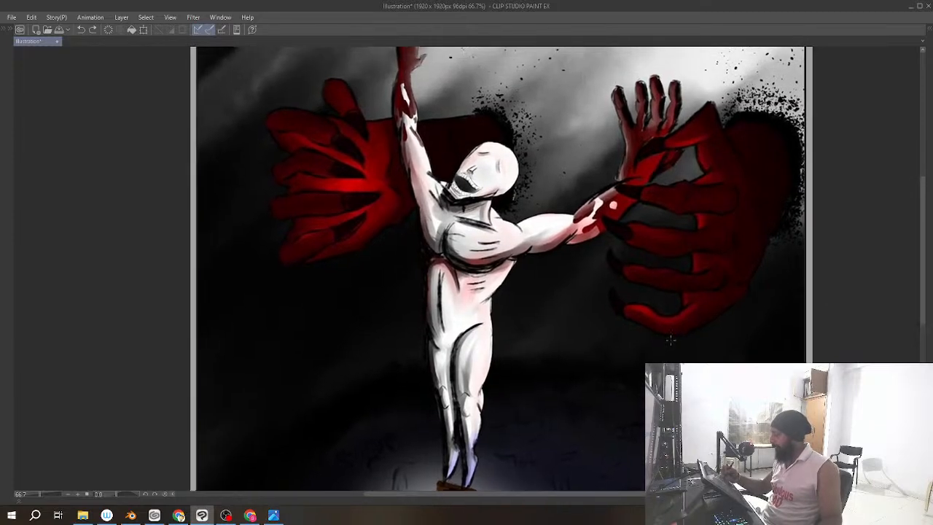
Lower the opacity of the artwork layer, Layer 2, to 14% and hide the palettes again.
{"action": "key", "text": "Tab"}
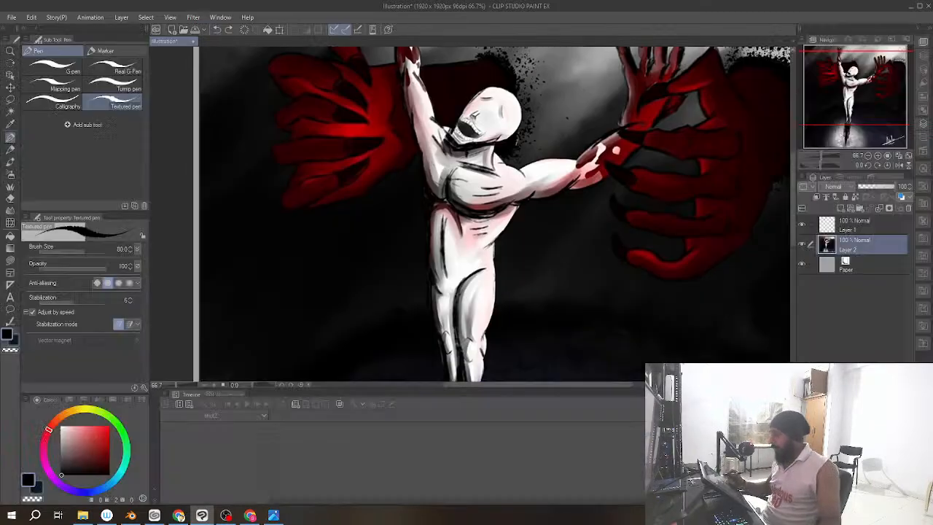
{"action": "left_click_drag", "start_coordinate": [877, 185], "coordinate": [862, 185]}
{"action": "left_click_drag", "start_coordinate": [661, 283], "coordinate": [680, 300]}
{"action": "key", "text": "Tab"}
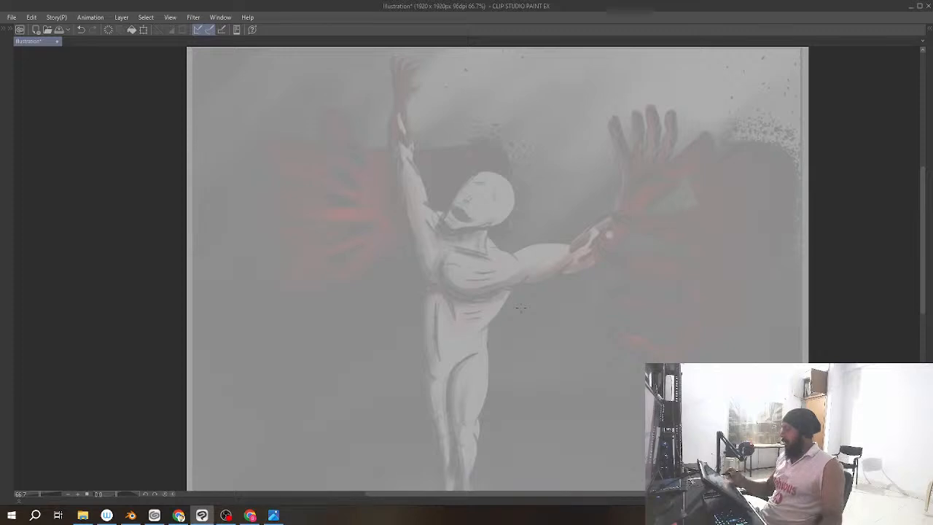
Try a curved pen stroke along the white figure's forehead, and undo it.
{"action": "left_click_drag", "start_coordinate": [520, 307], "coordinate": [542, 216]}
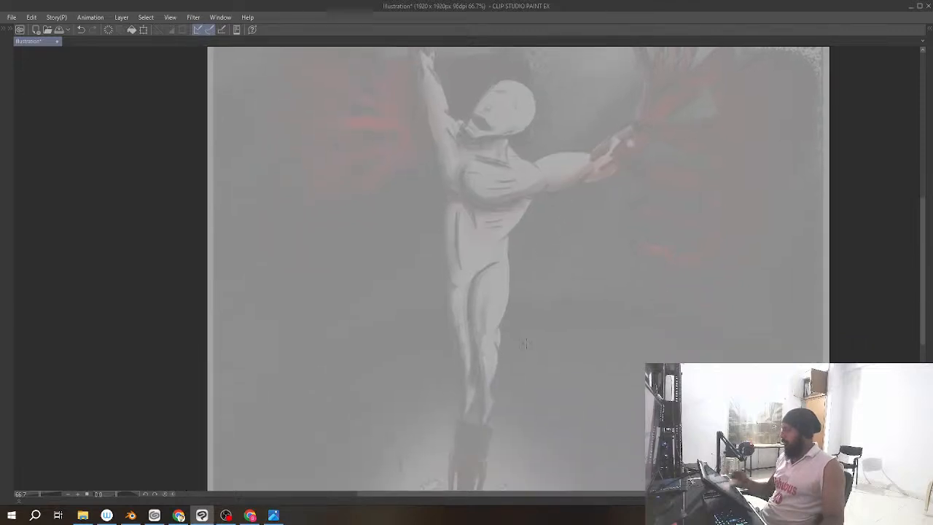
{"action": "scroll", "coordinate": [526, 343], "scroll_direction": "up", "scroll_amount": 1}
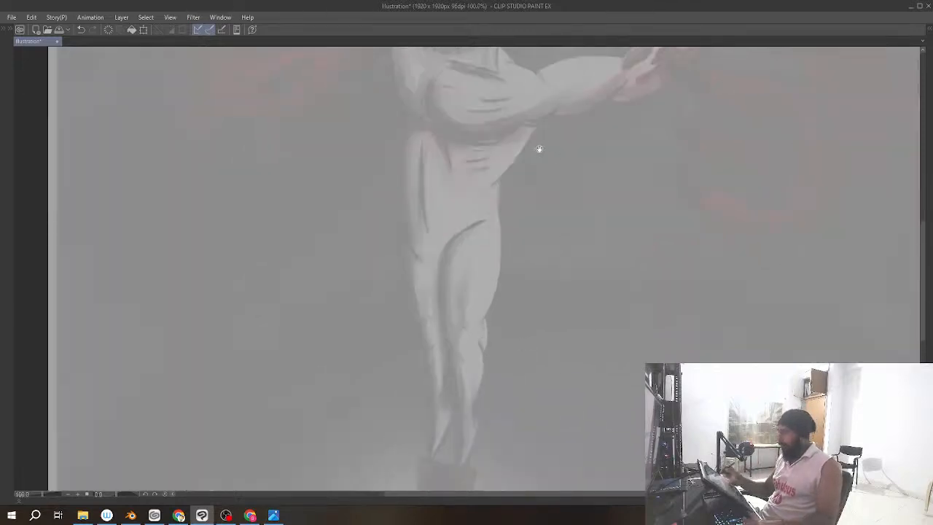
{"action": "left_click_drag", "start_coordinate": [538, 148], "coordinate": [536, 382]}
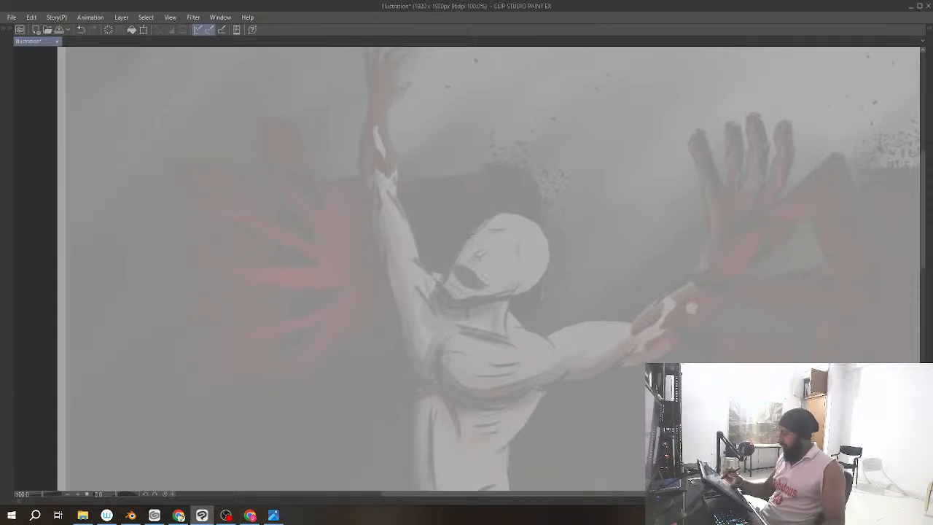
{"action": "left_click_drag", "start_coordinate": [481, 210], "coordinate": [464, 248]}
{"action": "key", "text": "ctrl+z"}
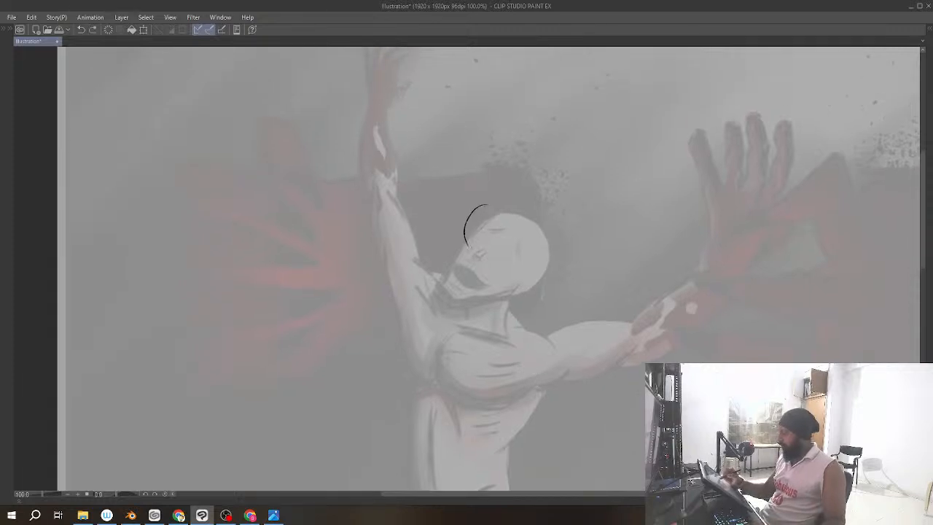
{"action": "key", "text": "ctrl+z"}
Switch to the Pencil sub tool for sketching on Layer 1 over the white figure's head.
{"action": "key", "text": "Tab"}
{"action": "key", "text": "p"}
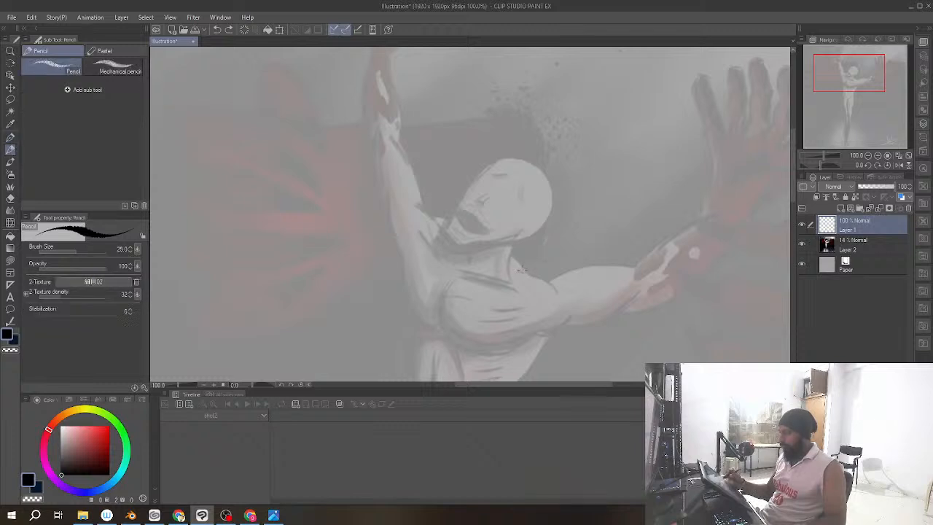
{"action": "mouse_move", "coordinate": [510, 184]}
{"action": "left_mouse_down"}
{"action": "mouse_move", "coordinate": [500, 314]}
{"action": "mouse_move", "coordinate": [510, 313]}
{"action": "left_mouse_up"}
{"action": "key", "text": "Tab"}
{"action": "key", "text": "ctrl+z"}
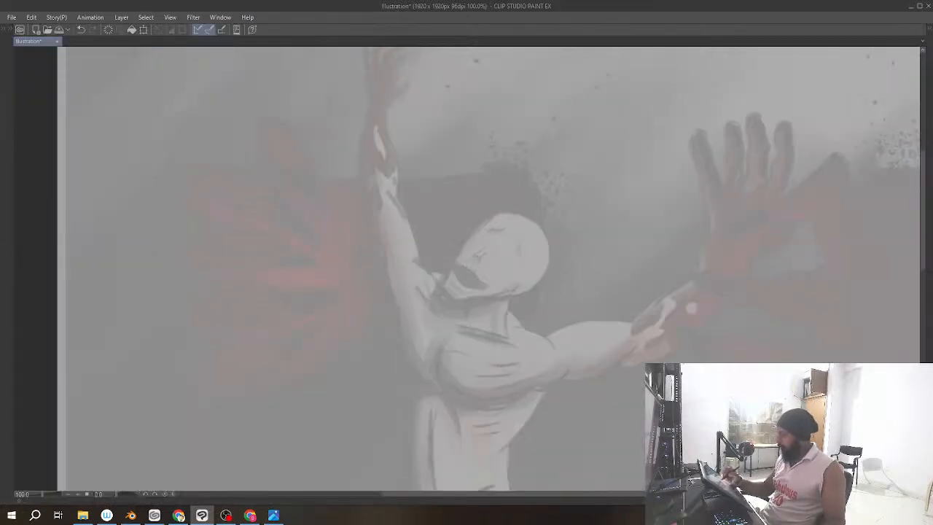
Try to sketch a construction circle with jaw and neck lines over the white figure's head.
{"action": "mouse_move", "coordinate": [445, 290]}
{"action": "left_mouse_down"}
{"action": "mouse_move", "coordinate": [455, 240]}
{"action": "mouse_move", "coordinate": [499, 204]}
{"action": "mouse_move", "coordinate": [523, 213]}
{"action": "mouse_move", "coordinate": [535, 236]}
{"action": "mouse_move", "coordinate": [474, 268]}
{"action": "mouse_move", "coordinate": [516, 271]}
{"action": "mouse_move", "coordinate": [523, 261]}
{"action": "mouse_move", "coordinate": [503, 284]}
{"action": "left_mouse_up"}
{"action": "mouse_move", "coordinate": [472, 235]}
{"action": "left_mouse_down"}
{"action": "mouse_move", "coordinate": [470, 251]}
{"action": "mouse_move", "coordinate": [520, 265]}
{"action": "mouse_move", "coordinate": [531, 232]}
{"action": "left_mouse_up"}
{"action": "key", "text": "ctrl+z"}
{"action": "key", "text": "ctrl+z"}
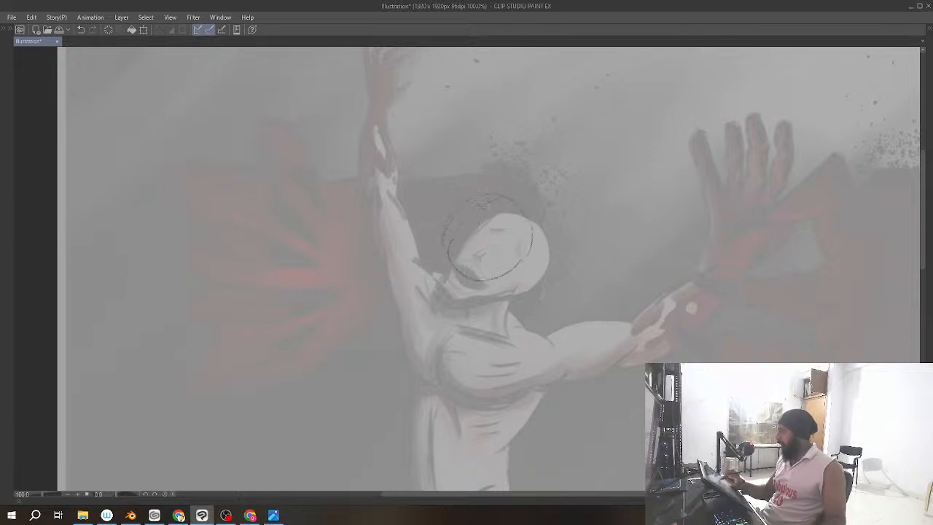
{"action": "key", "text": "ctrl+z"}
{"action": "key", "text": "ctrl+z"}
{"action": "mouse_move", "coordinate": [475, 288]}
{"action": "left_mouse_down"}
{"action": "mouse_move", "coordinate": [493, 279]}
{"action": "mouse_move", "coordinate": [507, 285]}
{"action": "mouse_move", "coordinate": [457, 308]}
{"action": "left_mouse_up"}
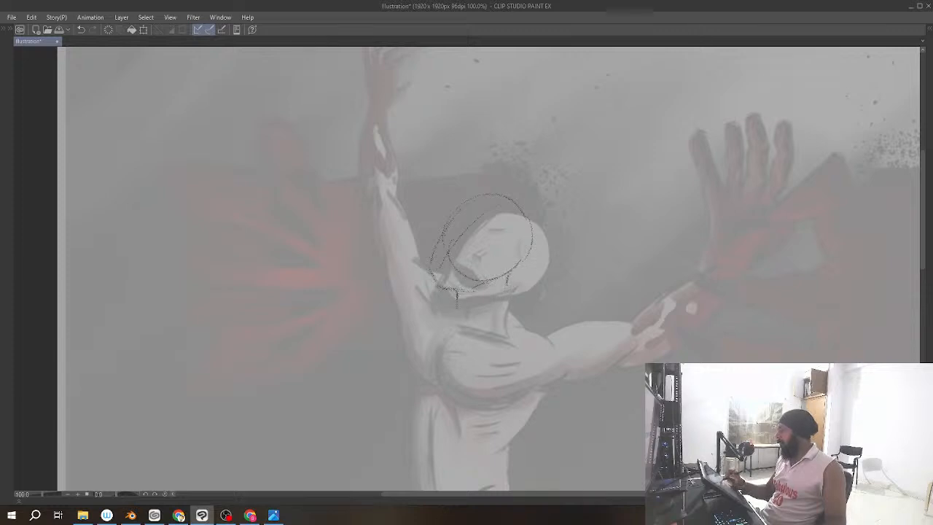
{"action": "mouse_move", "coordinate": [507, 282]}
{"action": "left_mouse_down"}
{"action": "mouse_move", "coordinate": [506, 301]}
{"action": "mouse_move", "coordinate": [476, 288]}
{"action": "mouse_move", "coordinate": [503, 273]}
{"action": "left_mouse_up"}
{"action": "mouse_move", "coordinate": [452, 250]}
{"action": "left_mouse_down"}
{"action": "mouse_move", "coordinate": [437, 271]}
{"action": "mouse_move", "coordinate": [506, 276]}
{"action": "left_mouse_up"}
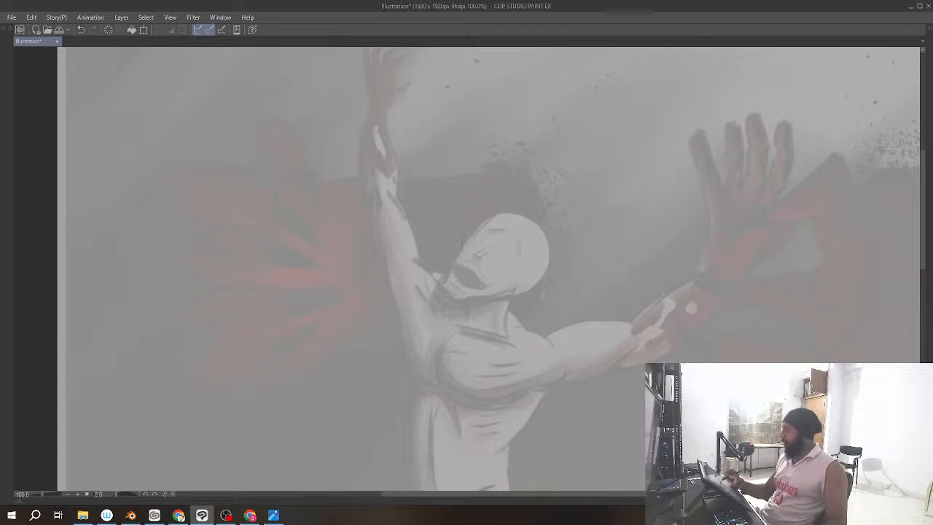
Sketch the white figure's head construction with a rounded cranium, a jaw contour, a curved line across the side, and neck lines.
{"action": "left_click_drag", "start_coordinate": [539, 219], "coordinate": [514, 277]}
{"action": "left_click_drag", "start_coordinate": [451, 249], "coordinate": [541, 223]}
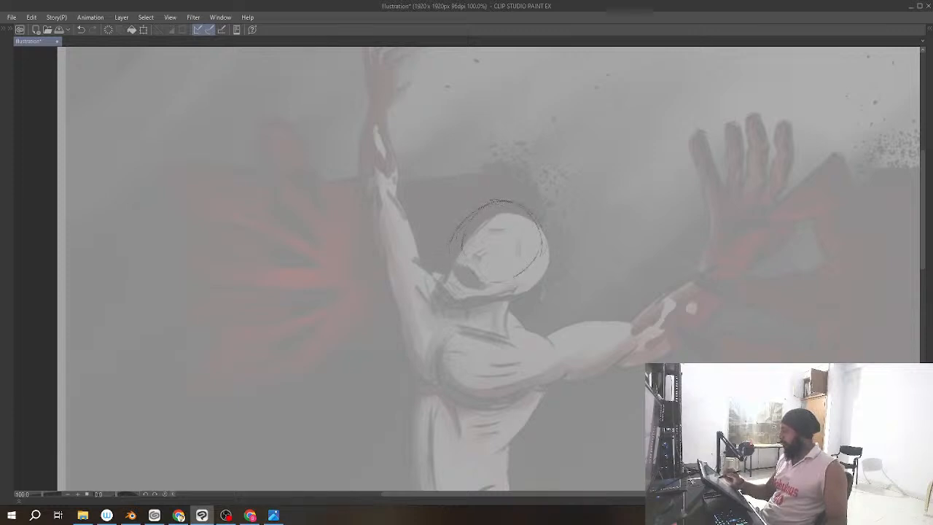
{"action": "left_click_drag", "start_coordinate": [449, 247], "coordinate": [438, 261]}
{"action": "left_click_drag", "start_coordinate": [487, 281], "coordinate": [510, 280]}
{"action": "left_click_drag", "start_coordinate": [440, 264], "coordinate": [507, 288]}
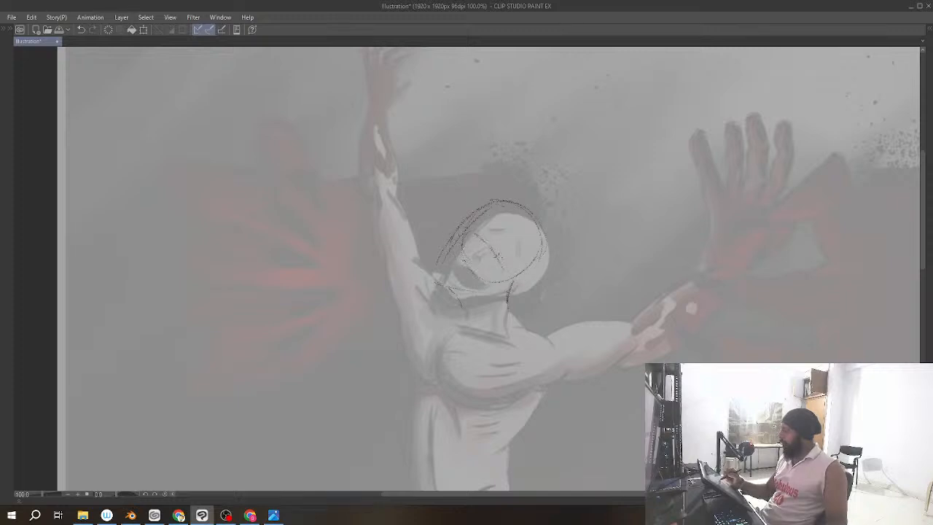
{"action": "left_click_drag", "start_coordinate": [499, 256], "coordinate": [512, 279]}
{"action": "mouse_move", "coordinate": [437, 281]}
{"action": "left_mouse_down"}
{"action": "mouse_move", "coordinate": [489, 289]}
{"action": "mouse_move", "coordinate": [512, 281]}
{"action": "left_mouse_up"}
{"action": "left_click_drag", "start_coordinate": [459, 291], "coordinate": [455, 304]}
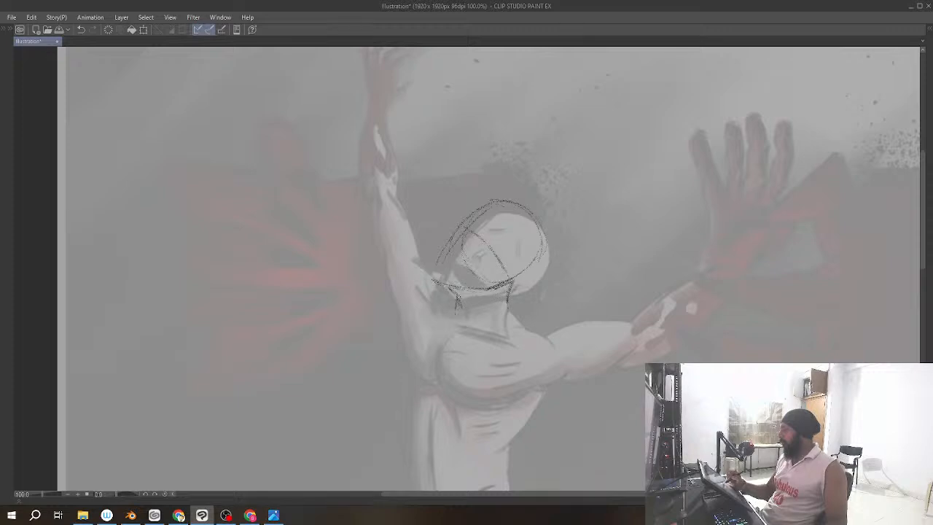
Sketch the base of the neck and the sloping shoulder lines on the white figure.
{"action": "mouse_move", "coordinate": [510, 289]}
{"action": "left_mouse_down"}
{"action": "mouse_move", "coordinate": [507, 314]}
{"action": "mouse_move", "coordinate": [460, 322]}
{"action": "left_mouse_up"}
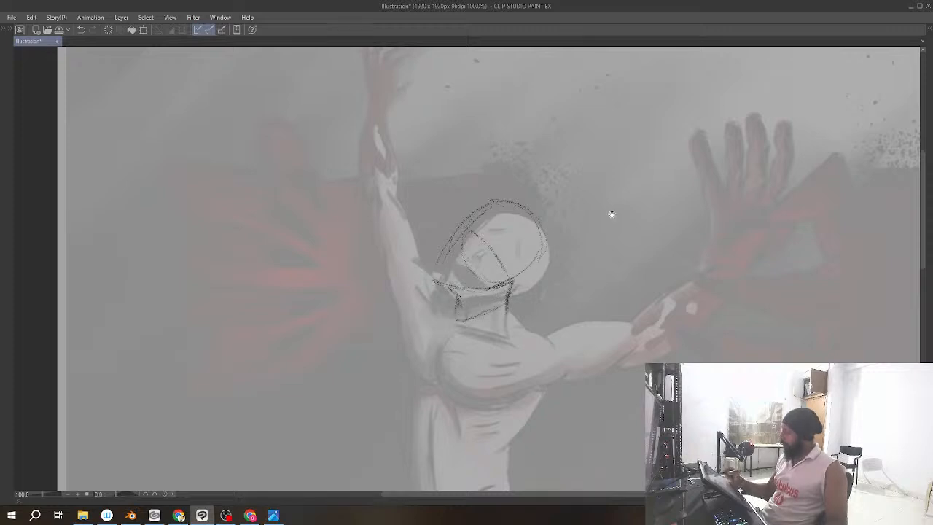
{"action": "left_click_drag", "start_coordinate": [605, 253], "coordinate": [603, 214]}
{"action": "left_click_drag", "start_coordinate": [504, 256], "coordinate": [534, 302]}
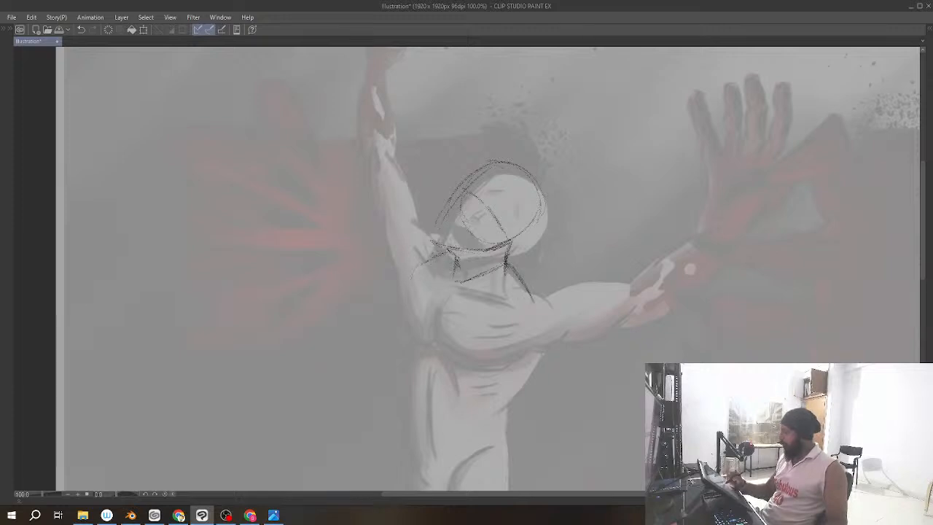
Sketch a large oval ribcage over the torso, with curved contour lines across the upper chest.
{"action": "mouse_move", "coordinate": [421, 299]}
{"action": "left_mouse_down"}
{"action": "mouse_move", "coordinate": [537, 309]}
{"action": "mouse_move", "coordinate": [555, 340]}
{"action": "mouse_move", "coordinate": [557, 371]}
{"action": "left_mouse_up"}
{"action": "left_click_drag", "start_coordinate": [556, 371], "coordinate": [557, 331]}
{"action": "key", "text": "ctrl+z"}
{"action": "mouse_move", "coordinate": [534, 252]}
{"action": "left_mouse_down"}
{"action": "mouse_move", "coordinate": [547, 318]}
{"action": "mouse_move", "coordinate": [530, 354]}
{"action": "left_mouse_up"}
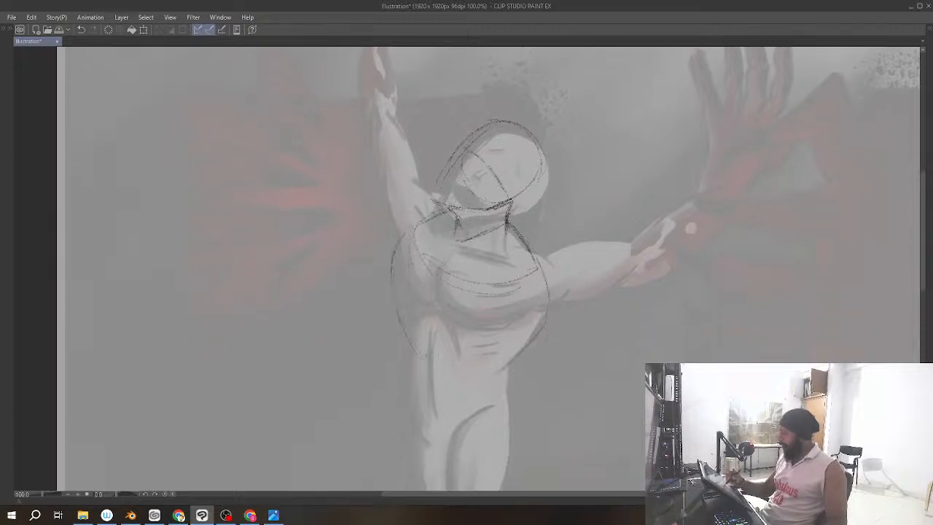
{"action": "left_click_drag", "start_coordinate": [431, 357], "coordinate": [503, 377]}
{"action": "left_click_drag", "start_coordinate": [542, 333], "coordinate": [489, 379]}
Scale the head and ribcage construction sketch down slightly to fit the painted figure.
{"action": "key", "text": "ctrl+t"}
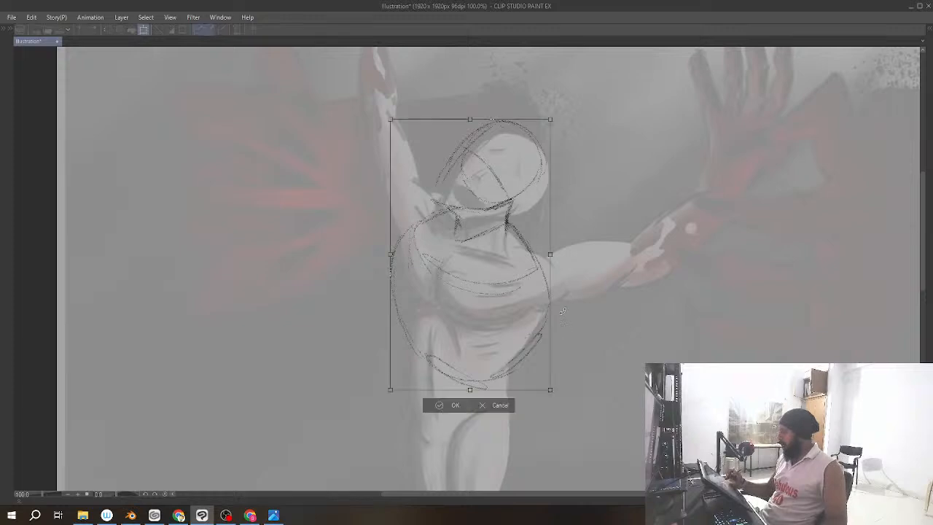
{"action": "left_click_drag", "start_coordinate": [388, 392], "coordinate": [400, 372]}
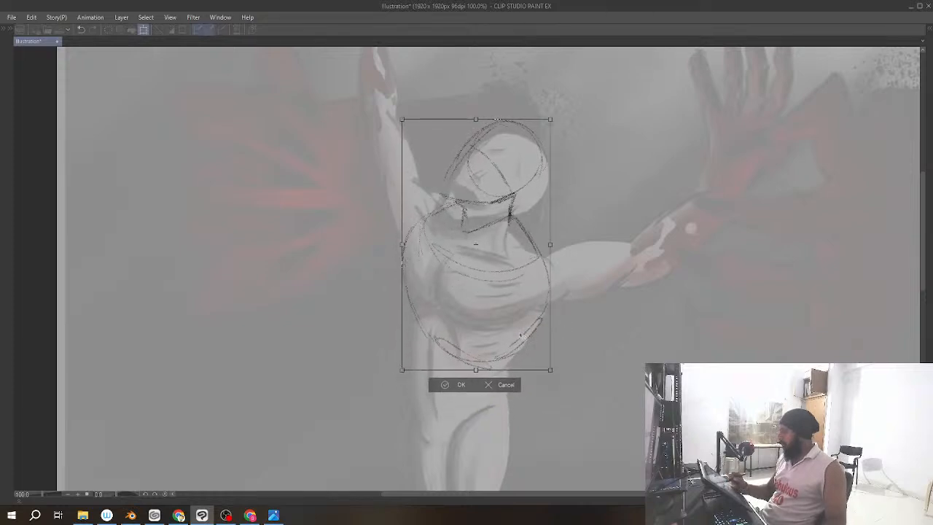
{"action": "left_click_drag", "start_coordinate": [522, 337], "coordinate": [518, 337]}
{"action": "key", "text": "Return"}
Sketch the torso's centre line, both waist sides, and a curved pelvis line below the ribcage.
{"action": "mouse_move", "coordinate": [556, 363]}
{"action": "left_mouse_down"}
{"action": "mouse_move", "coordinate": [564, 328]}
{"action": "mouse_move", "coordinate": [518, 374]}
{"action": "left_mouse_up"}
{"action": "left_click_drag", "start_coordinate": [440, 248], "coordinate": [427, 403]}
{"action": "key", "text": "ctrl+z"}
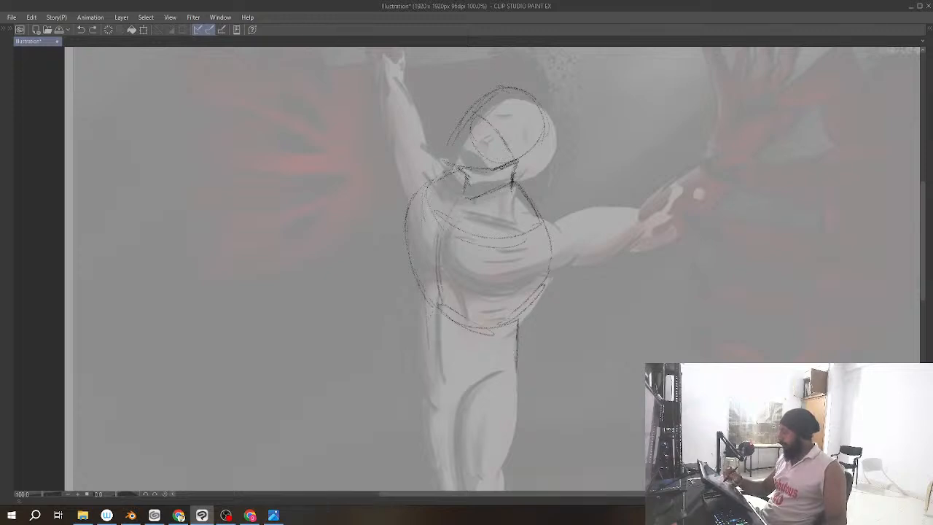
{"action": "left_click_drag", "start_coordinate": [421, 288], "coordinate": [427, 405]}
{"action": "mouse_move", "coordinate": [439, 332]}
{"action": "left_mouse_down"}
{"action": "mouse_move", "coordinate": [448, 406]}
{"action": "mouse_move", "coordinate": [491, 410]}
{"action": "mouse_move", "coordinate": [500, 395]}
{"action": "mouse_move", "coordinate": [484, 399]}
{"action": "mouse_move", "coordinate": [511, 370]}
{"action": "left_mouse_up"}
{"action": "key", "text": "ctrl+z"}
{"action": "key", "text": "ctrl+z"}
{"action": "mouse_move", "coordinate": [420, 353]}
{"action": "left_mouse_down"}
{"action": "mouse_move", "coordinate": [444, 394]}
{"action": "mouse_move", "coordinate": [523, 365]}
{"action": "left_mouse_up"}
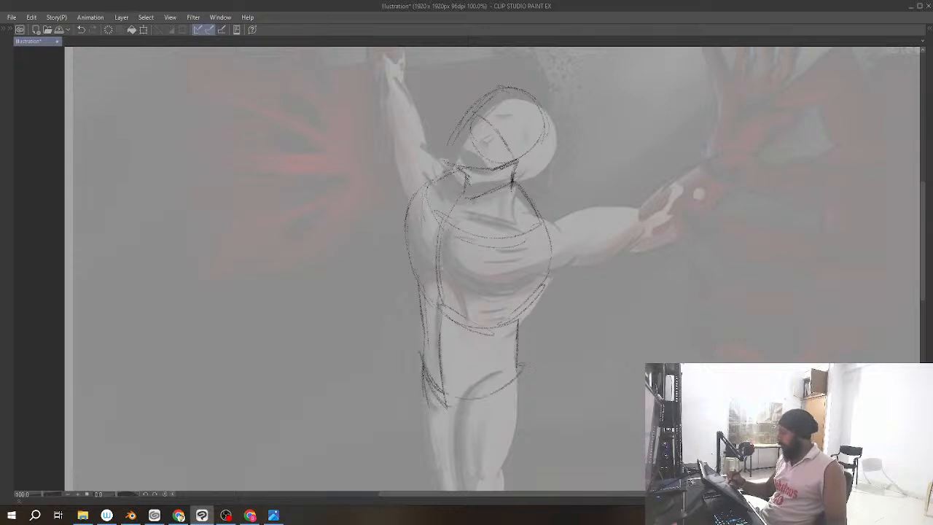
{"action": "left_click_drag", "start_coordinate": [427, 386], "coordinate": [445, 407]}
Move the construction sketch off the figure to expose the painted torso for comparison.
{"action": "left_click_drag", "start_coordinate": [593, 325], "coordinate": [574, 373]}
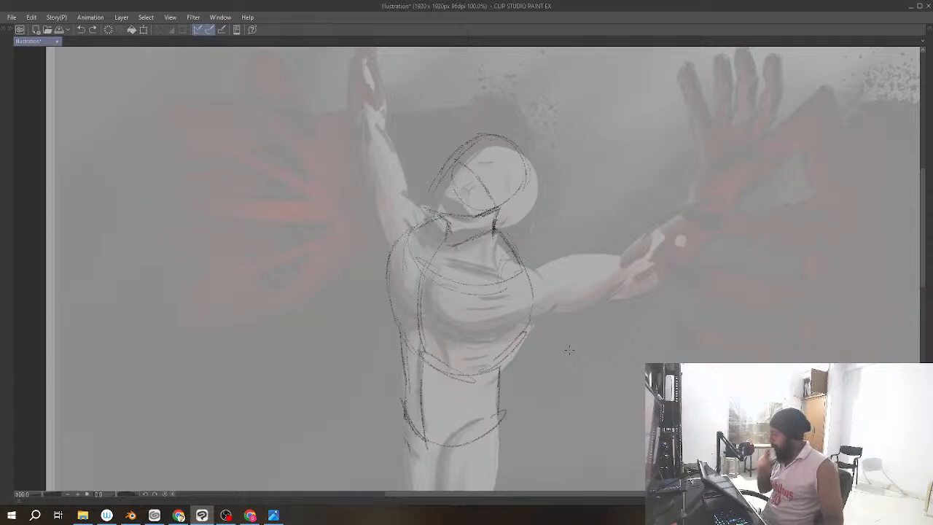
{"action": "left_click_drag", "start_coordinate": [623, 322], "coordinate": [606, 321]}
{"action": "mouse_move", "coordinate": [507, 330]}
{"action": "left_mouse_down", "text": "ctrl"}
{"action": "mouse_move", "coordinate": [417, 341]}
{"action": "mouse_move", "coordinate": [390, 330]}
{"action": "left_mouse_up", "text": "ctrl"}
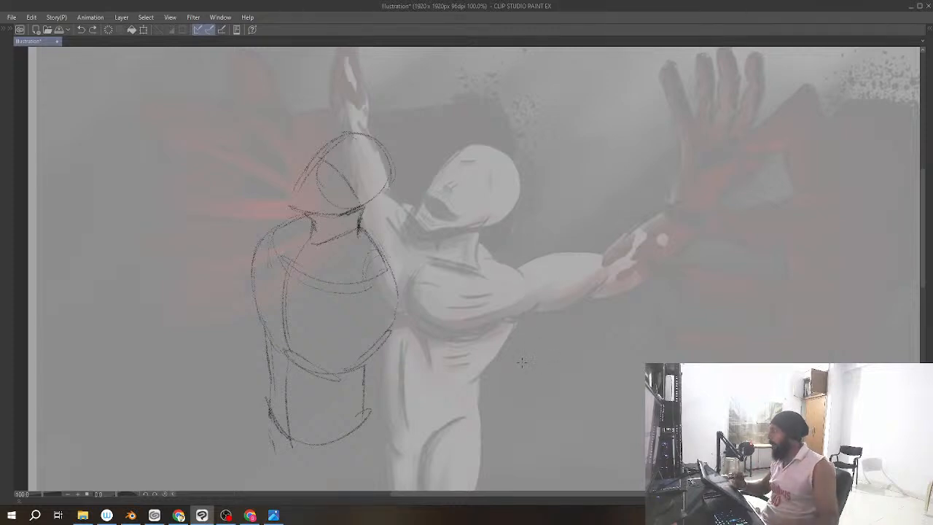
Try bold shoulder and upper-arm contour strokes on the painted figure, undo them, and move the construction sketch back over the torso.
{"action": "mouse_move", "coordinate": [482, 258]}
{"action": "left_mouse_down"}
{"action": "mouse_move", "coordinate": [514, 266]}
{"action": "mouse_move", "coordinate": [531, 286]}
{"action": "mouse_move", "coordinate": [580, 252]}
{"action": "mouse_move", "coordinate": [537, 277]}
{"action": "mouse_move", "coordinate": [555, 288]}
{"action": "mouse_move", "coordinate": [510, 317]}
{"action": "left_mouse_up"}
{"action": "key", "text": "ctrl+z"}
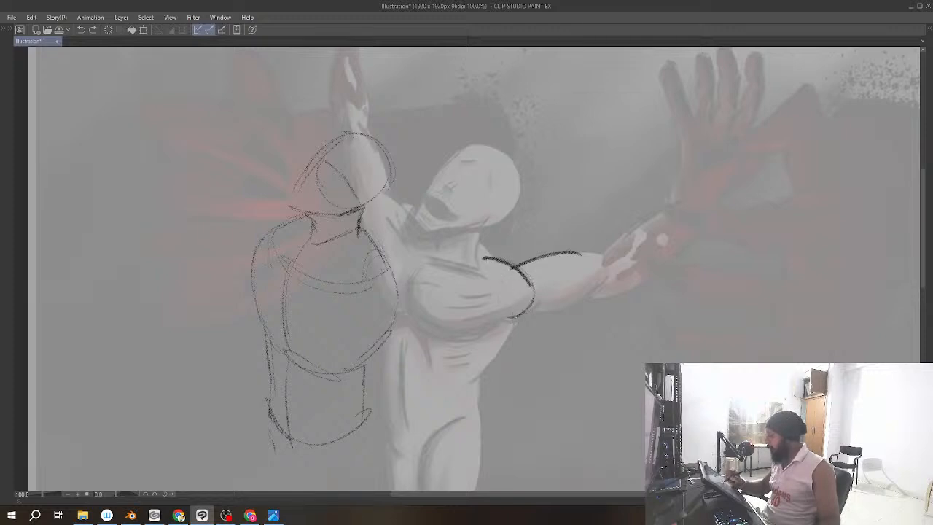
{"action": "key", "text": "ctrl+z"}
{"action": "key", "text": "ctrl+z"}
{"action": "key", "text": "ctrl+z"}
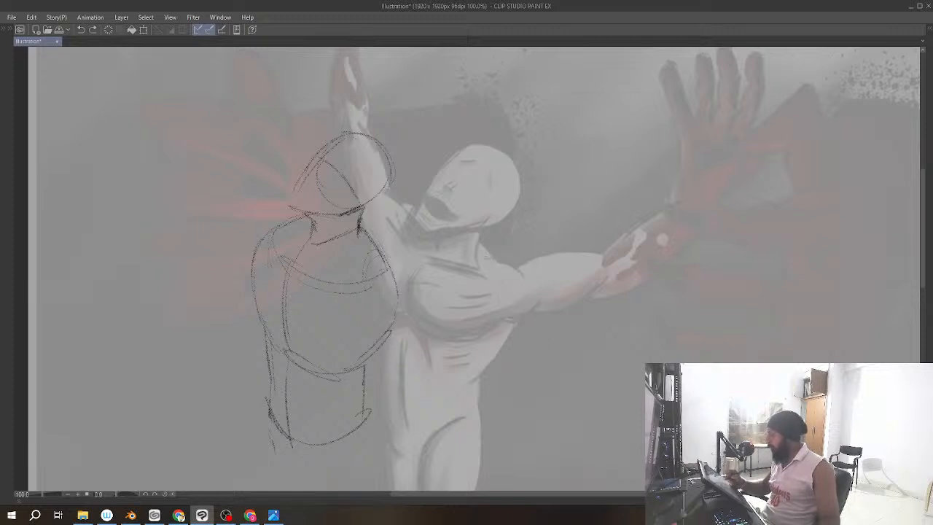
{"action": "left_click_drag", "start_coordinate": [580, 298], "coordinate": [696, 299]}
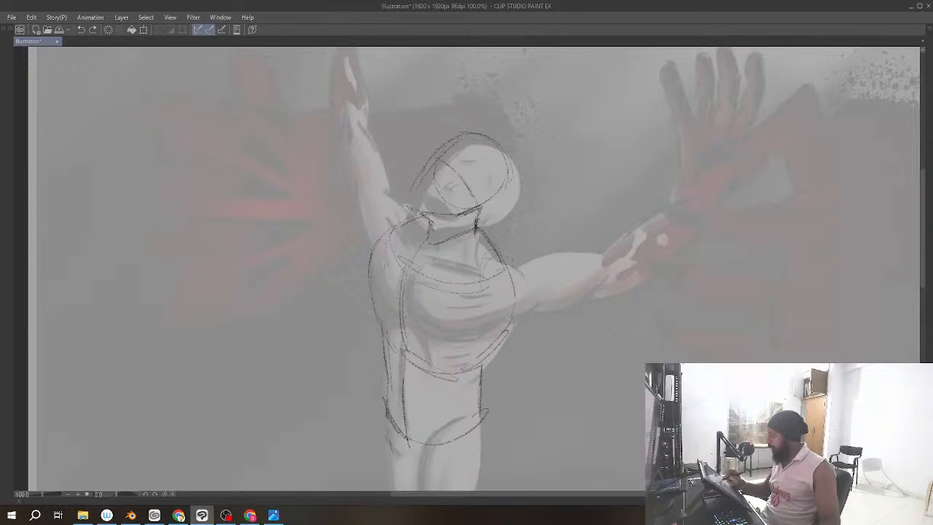
Sketch the outstretched upper arm with an upper and a lower contour line, closed by a curve at the elbow.
{"action": "left_click_drag", "start_coordinate": [513, 257], "coordinate": [590, 252]}
{"action": "left_click_drag", "start_coordinate": [496, 319], "coordinate": [604, 298]}
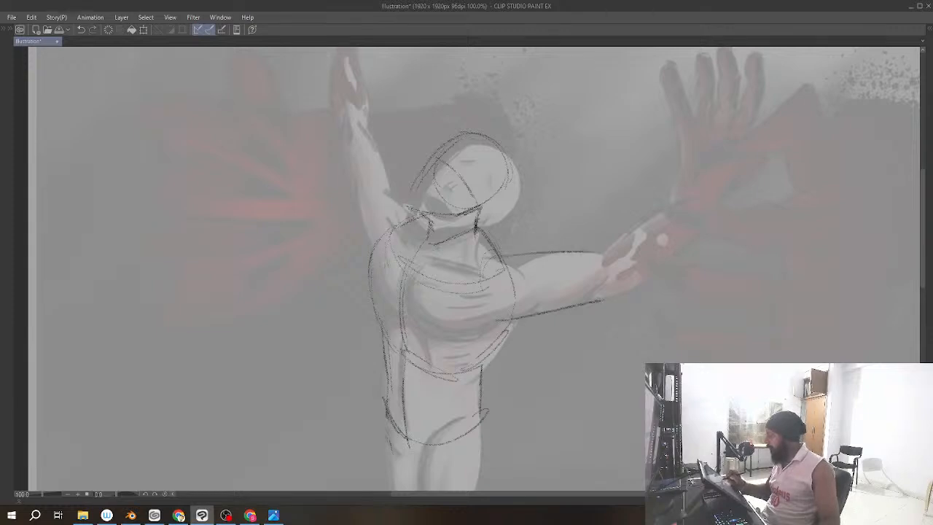
{"action": "mouse_move", "coordinate": [528, 315]}
{"action": "left_mouse_down"}
{"action": "mouse_move", "coordinate": [605, 298]}
{"action": "mouse_move", "coordinate": [565, 316]}
{"action": "mouse_move", "coordinate": [618, 300]}
{"action": "left_mouse_up"}
{"action": "key", "text": "ctrl+z"}
{"action": "left_click_drag", "start_coordinate": [608, 246], "coordinate": [603, 297]}
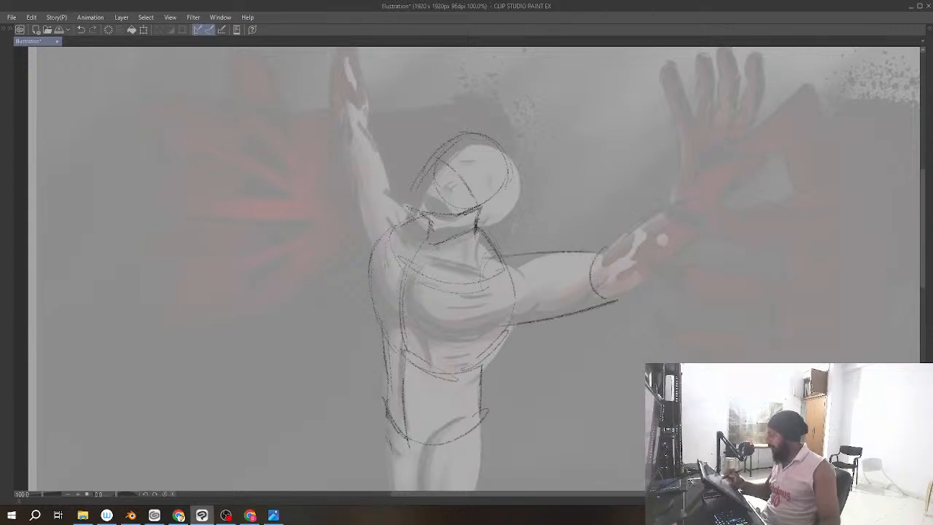
{"action": "left_click_drag", "start_coordinate": [593, 261], "coordinate": [614, 297]}
Sketch both contour lines of the outstretched forearm from the elbow to the wrist.
{"action": "left_click_drag", "start_coordinate": [643, 291], "coordinate": [594, 336]}
{"action": "left_click_drag", "start_coordinate": [557, 296], "coordinate": [626, 250]}
{"action": "left_click_drag", "start_coordinate": [576, 346], "coordinate": [646, 276]}
{"action": "left_click_drag", "start_coordinate": [568, 341], "coordinate": [623, 302]}
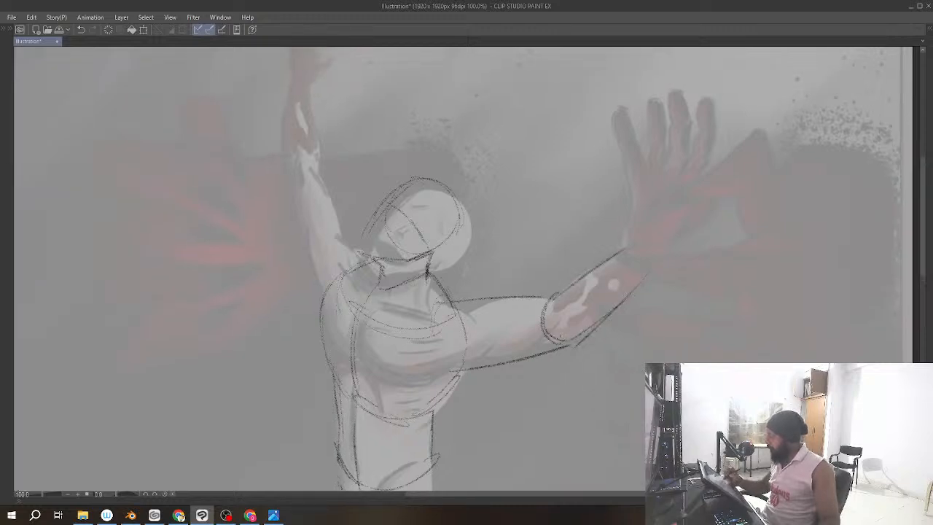
{"action": "left_click_drag", "start_coordinate": [556, 290], "coordinate": [627, 252]}
{"action": "left_click_drag", "start_coordinate": [567, 347], "coordinate": [628, 295]}
Add curved cross-contour lines along the outstretched forearm and upper arm to show their cylindrical volume.
{"action": "left_click_drag", "start_coordinate": [647, 326], "coordinate": [664, 314]}
{"action": "left_click_drag", "start_coordinate": [583, 282], "coordinate": [600, 318]}
{"action": "left_click_drag", "start_coordinate": [600, 267], "coordinate": [629, 309]}
{"action": "mouse_move", "coordinate": [618, 254]}
{"action": "left_mouse_down"}
{"action": "mouse_move", "coordinate": [645, 286]}
{"action": "mouse_move", "coordinate": [653, 267]}
{"action": "left_mouse_up"}
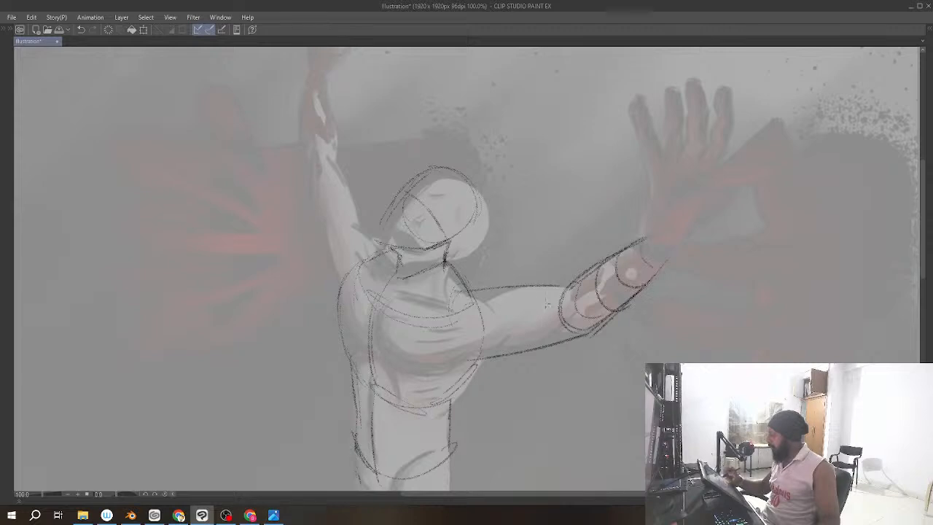
{"action": "left_click_drag", "start_coordinate": [549, 292], "coordinate": [556, 338]}
{"action": "left_click_drag", "start_coordinate": [520, 287], "coordinate": [532, 344]}
{"action": "mouse_move", "coordinate": [481, 298]}
{"action": "left_mouse_down"}
{"action": "mouse_move", "coordinate": [486, 345]}
{"action": "mouse_move", "coordinate": [531, 286]}
{"action": "left_mouse_up"}
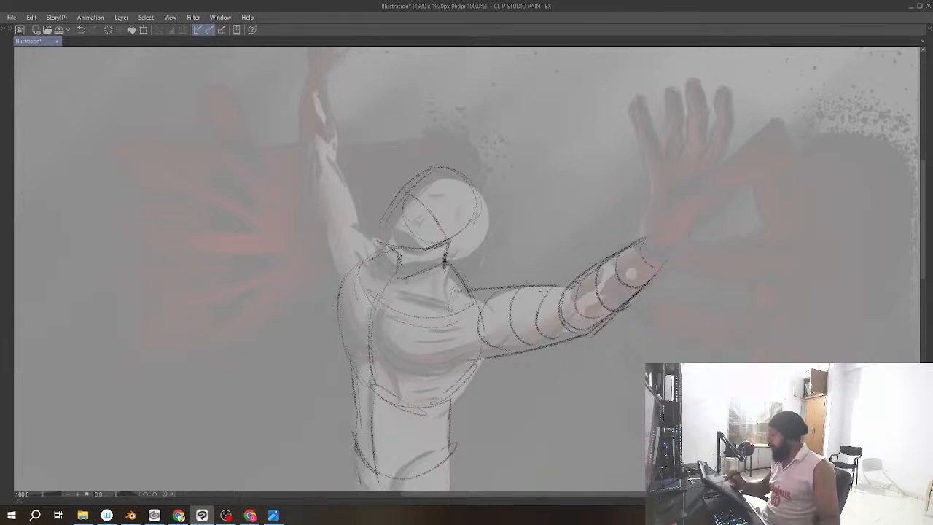
Refine the outstretched arm's shoulder junction with a short shoulder stroke, a curved end contour, and a reinforced upper-arm line.
{"action": "left_click_drag", "start_coordinate": [480, 314], "coordinate": [523, 287]}
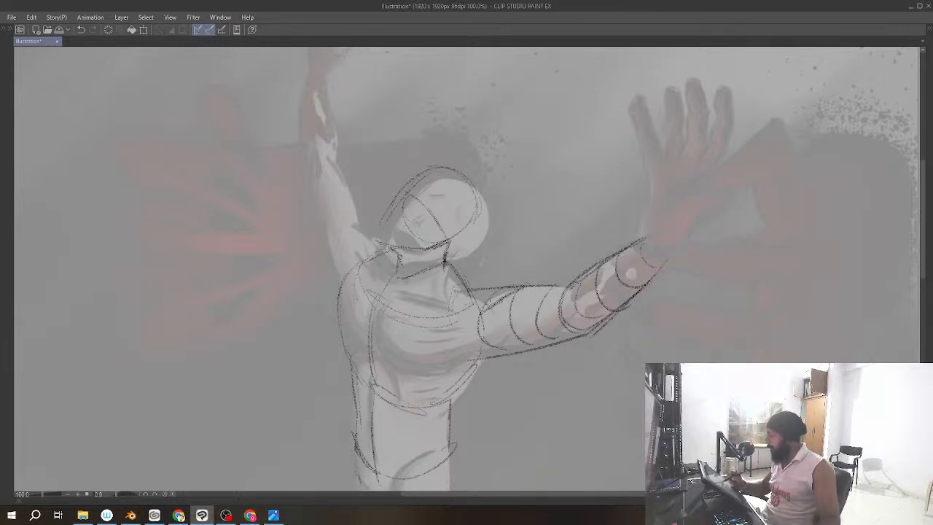
{"action": "key", "text": "ctrl+z"}
{"action": "mouse_move", "coordinate": [456, 291]}
{"action": "left_mouse_down"}
{"action": "mouse_move", "coordinate": [498, 300]}
{"action": "mouse_move", "coordinate": [511, 313]}
{"action": "left_mouse_up"}
{"action": "key", "text": "ctrl+z"}
{"action": "left_click_drag", "start_coordinate": [457, 291], "coordinate": [503, 299]}
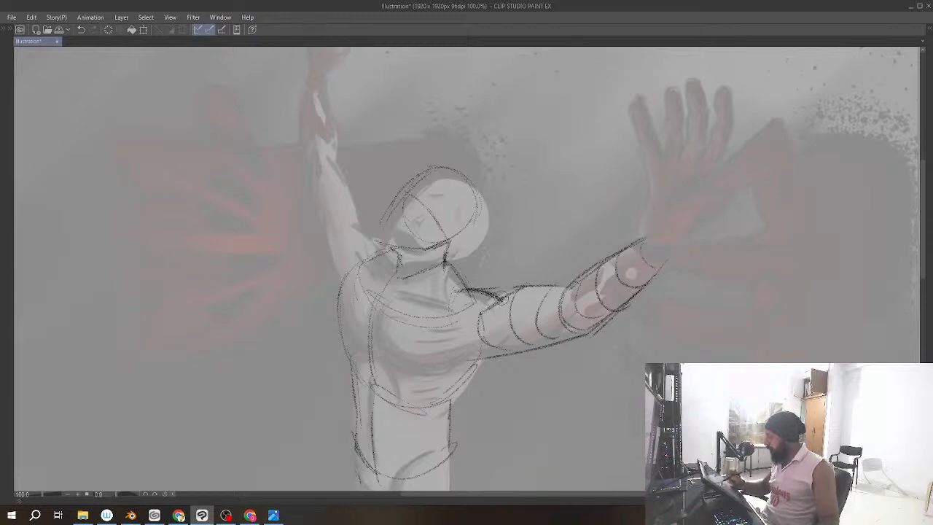
{"action": "mouse_move", "coordinate": [485, 311]}
{"action": "left_mouse_down"}
{"action": "mouse_move", "coordinate": [478, 327]}
{"action": "mouse_move", "coordinate": [497, 346]}
{"action": "left_mouse_up"}
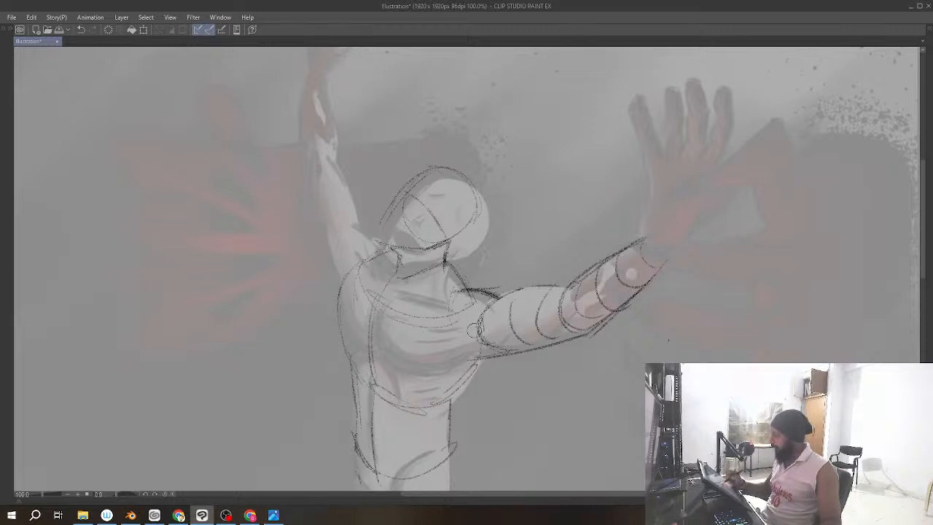
{"action": "mouse_move", "coordinate": [516, 351]}
{"action": "left_mouse_down"}
{"action": "mouse_move", "coordinate": [230, 352]}
{"action": "mouse_move", "coordinate": [250, 351]}
{"action": "left_mouse_up"}
{"action": "key", "text": "ctrl+z"}
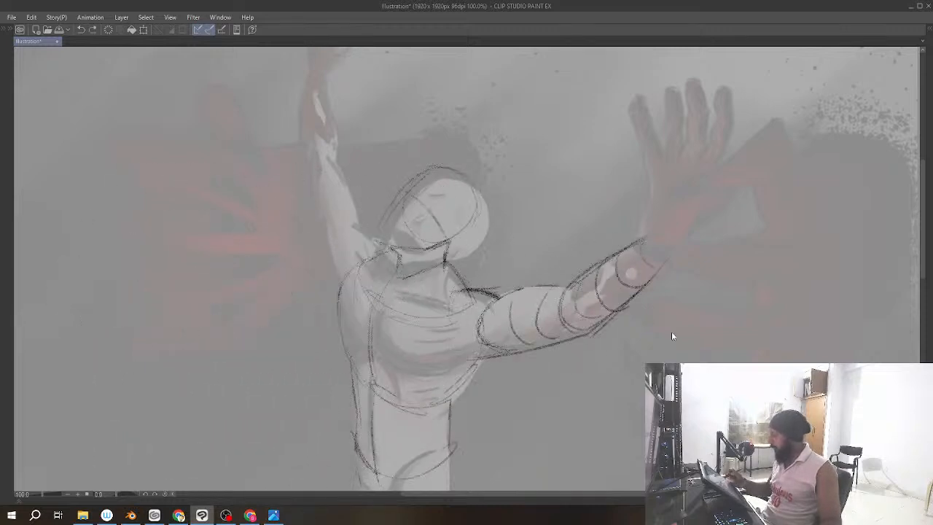
{"action": "left_click_drag", "start_coordinate": [653, 314], "coordinate": [629, 327]}
{"action": "left_click_drag", "start_coordinate": [478, 310], "coordinate": [533, 299]}
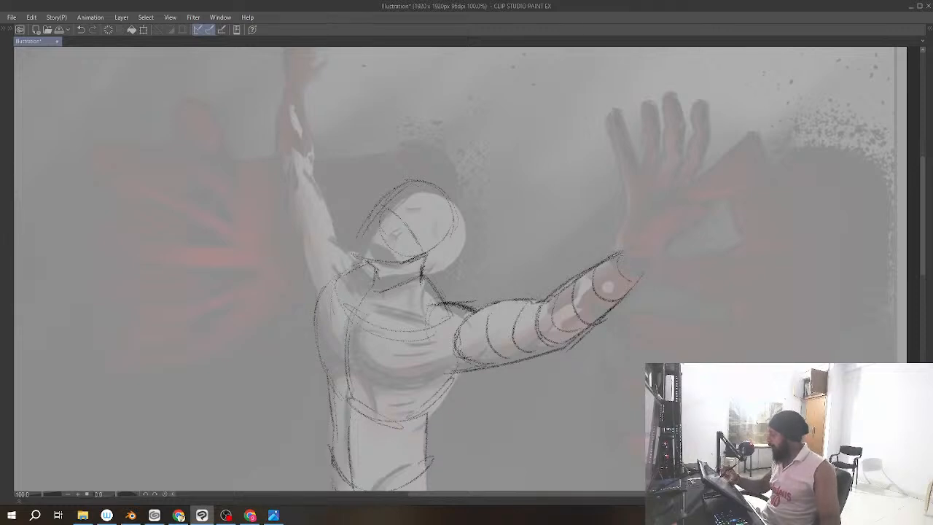
Sketch the wrist curve of the outstretched arm and start the side edges of its palm.
{"action": "mouse_move", "coordinate": [670, 256]}
{"action": "left_mouse_down"}
{"action": "mouse_move", "coordinate": [639, 306]}
{"action": "mouse_move", "coordinate": [599, 314]}
{"action": "left_mouse_up"}
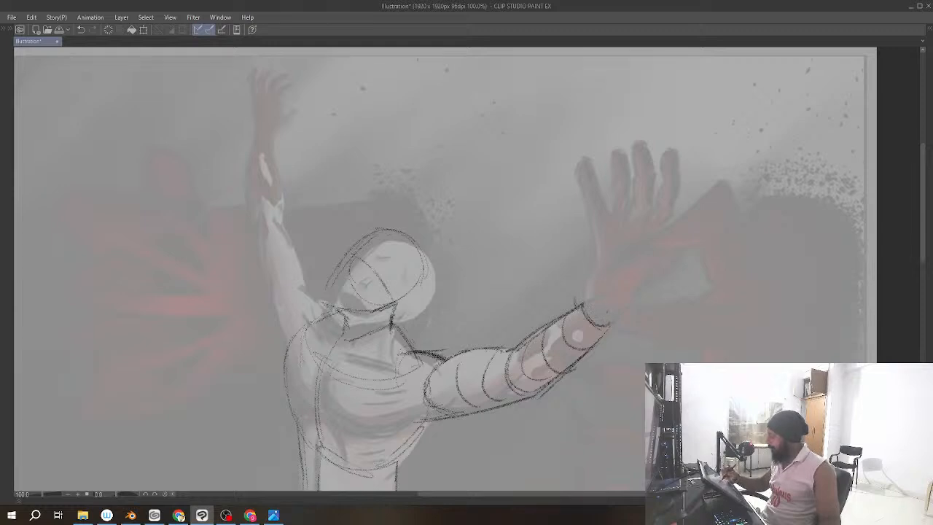
{"action": "mouse_move", "coordinate": [590, 276]}
{"action": "left_mouse_down"}
{"action": "mouse_move", "coordinate": [598, 237]}
{"action": "mouse_move", "coordinate": [580, 314]}
{"action": "mouse_move", "coordinate": [619, 327]}
{"action": "left_mouse_up"}
{"action": "left_click_drag", "start_coordinate": [637, 320], "coordinate": [655, 294]}
Draw a double-headed arrow between the figure's two hands to compare them, and undo it.
{"action": "scroll", "coordinate": [689, 318], "scroll_direction": "down", "scroll_amount": 1}
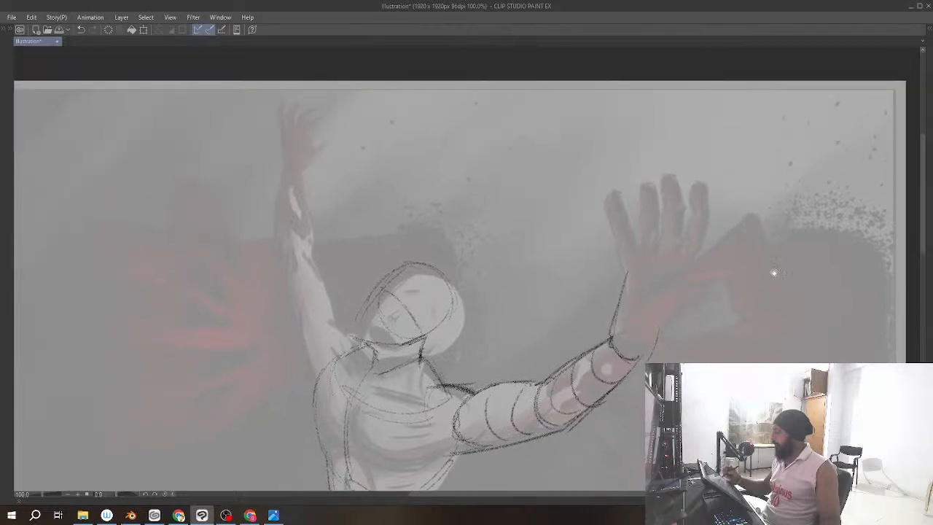
{"action": "left_click_drag", "start_coordinate": [663, 256], "coordinate": [291, 160]}
{"action": "left_click_drag", "start_coordinate": [641, 241], "coordinate": [673, 258]}
{"action": "mouse_move", "coordinate": [674, 258]}
{"action": "left_mouse_down"}
{"action": "mouse_move", "coordinate": [656, 263]}
{"action": "mouse_move", "coordinate": [707, 219]}
{"action": "mouse_move", "coordinate": [692, 314]}
{"action": "left_mouse_up"}
{"action": "key", "text": "ctrl+z"}
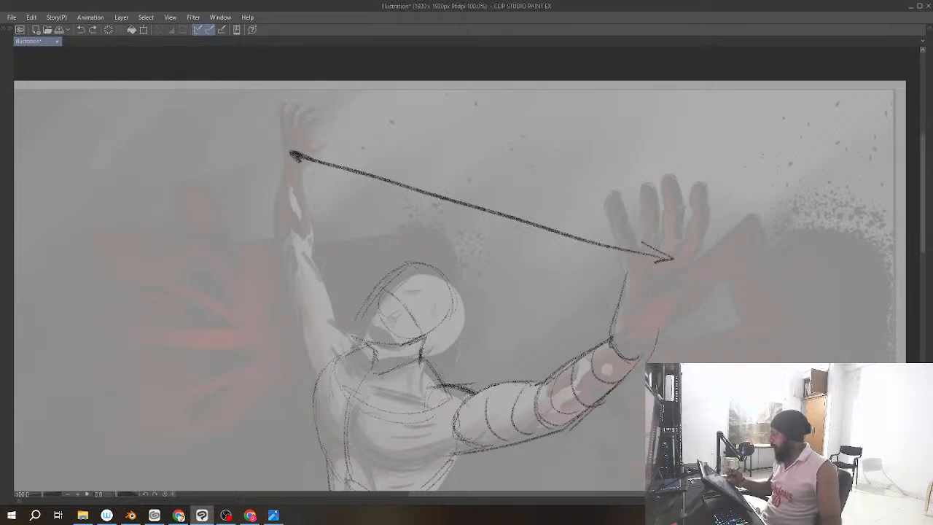
{"action": "left_click_drag", "start_coordinate": [770, 431], "coordinate": [715, 289]}
{"action": "key", "text": "ctrl+z"}
{"action": "key", "text": "ctrl+z"}
{"action": "key", "text": "ctrl+z"}
Outline the red shapes beside both arms and mark a line between the hands, undoing all these marks.
{"action": "scroll", "coordinate": [715, 291], "scroll_direction": "down", "scroll_amount": 3}
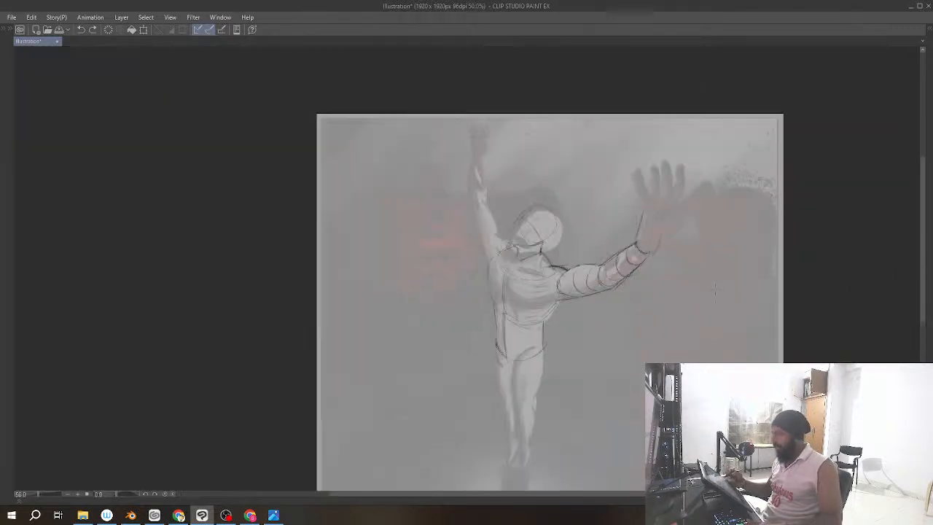
{"action": "mouse_move", "coordinate": [662, 220]}
{"action": "left_mouse_down"}
{"action": "mouse_move", "coordinate": [648, 355]}
{"action": "mouse_move", "coordinate": [745, 185]}
{"action": "left_mouse_up"}
{"action": "mouse_move", "coordinate": [456, 177]}
{"action": "left_mouse_down"}
{"action": "mouse_move", "coordinate": [368, 230]}
{"action": "mouse_move", "coordinate": [475, 200]}
{"action": "left_mouse_up"}
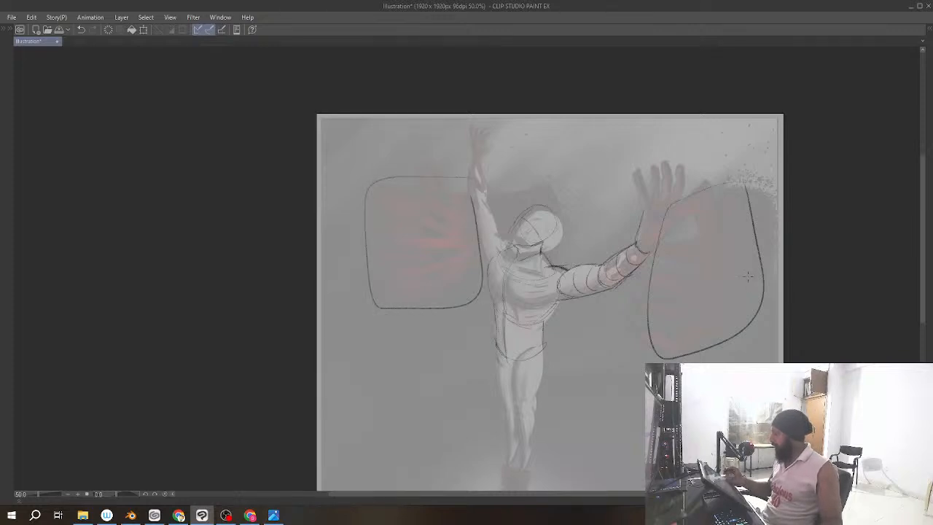
{"action": "key", "text": "ctrl+z"}
{"action": "key", "text": "ctrl+z"}
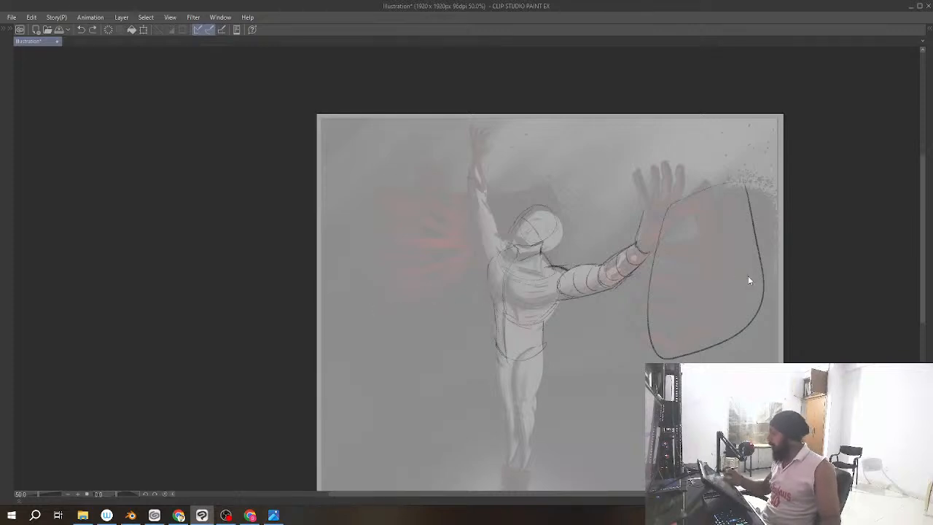
{"action": "left_click_drag", "start_coordinate": [645, 215], "coordinate": [469, 146]}
{"action": "key", "text": "ctrl+z"}
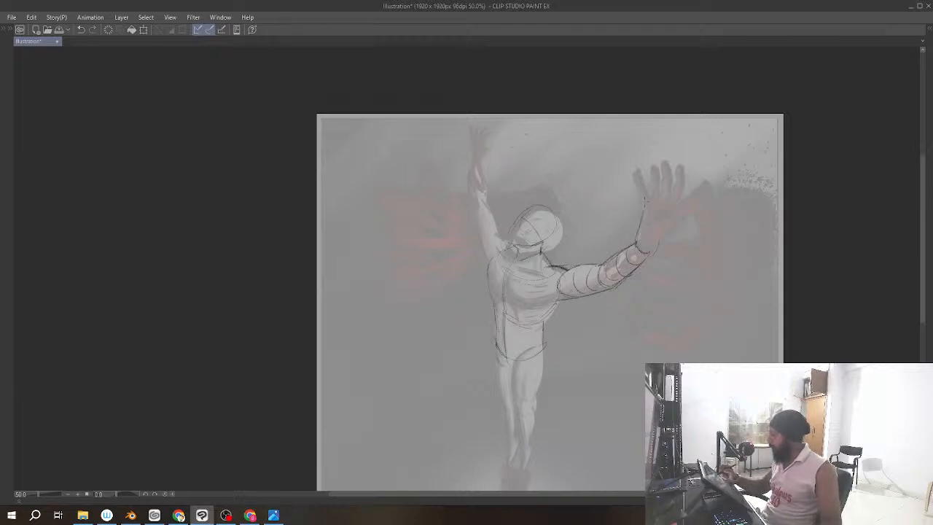
Complete the outstretched hand's palm block and sketch a small boxy palm on the raised arm.
{"action": "left_click_drag", "start_coordinate": [669, 210], "coordinate": [660, 245]}
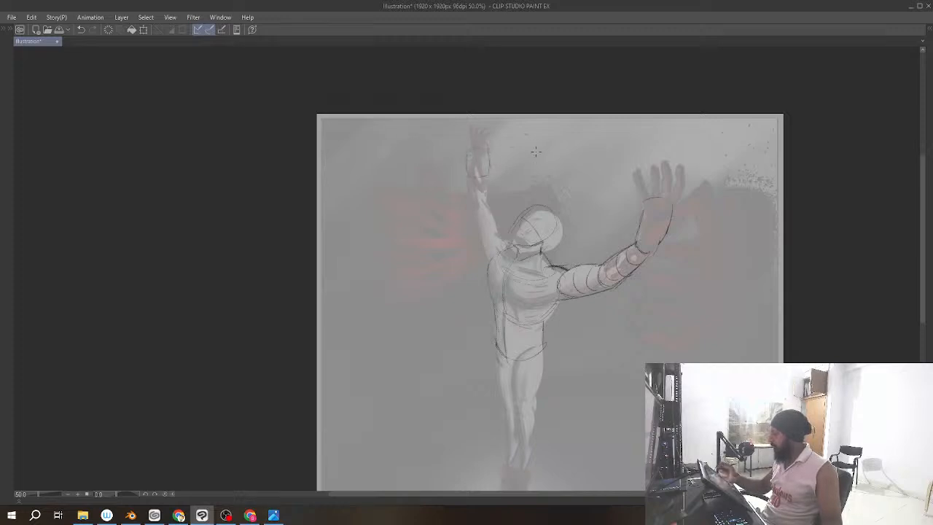
{"action": "left_click_drag", "start_coordinate": [488, 149], "coordinate": [489, 177]}
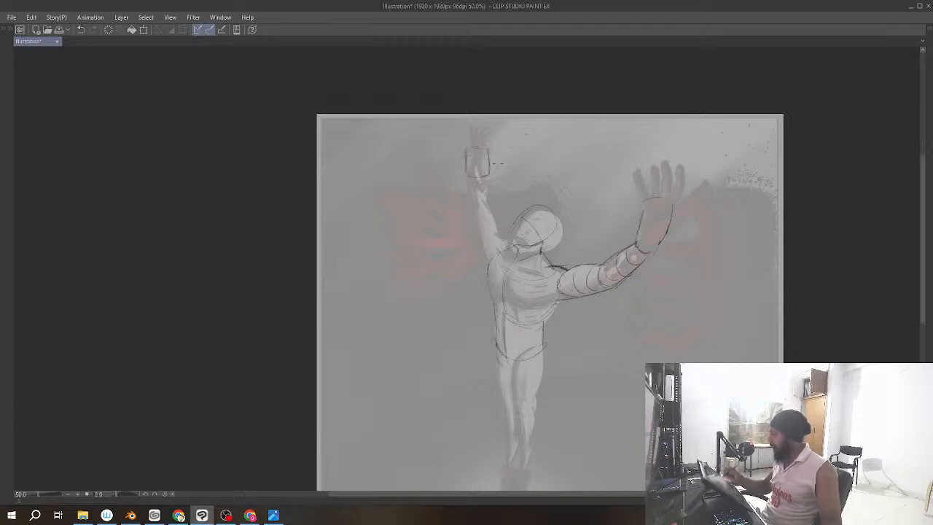
Sketch the raised arm's forearm with two side contours below the palm block and a curved line at the elbow.
{"action": "scroll", "coordinate": [486, 221], "scroll_direction": "up", "scroll_amount": 1}
{"action": "left_click_drag", "start_coordinate": [540, 220], "coordinate": [552, 260]}
{"action": "scroll", "coordinate": [593, 246], "scroll_direction": "up", "scroll_amount": 1}
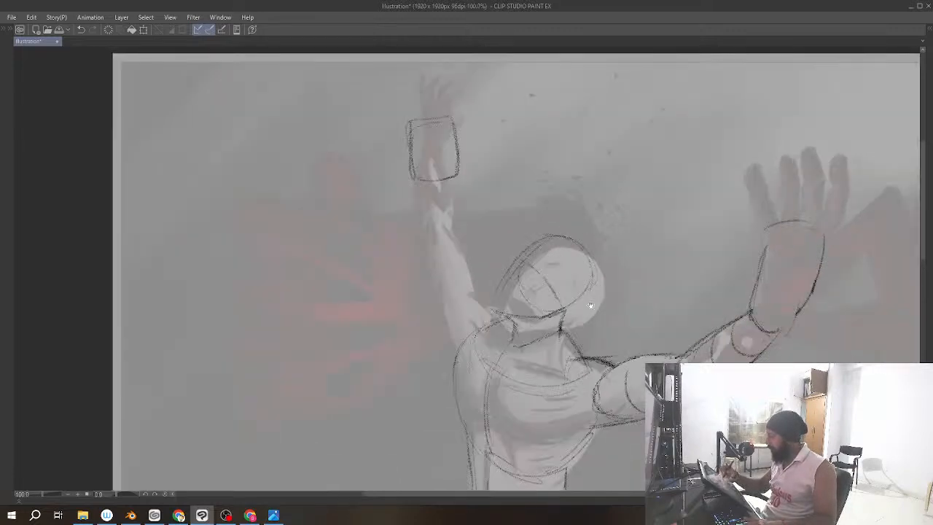
{"action": "left_click_drag", "start_coordinate": [590, 306], "coordinate": [609, 285]}
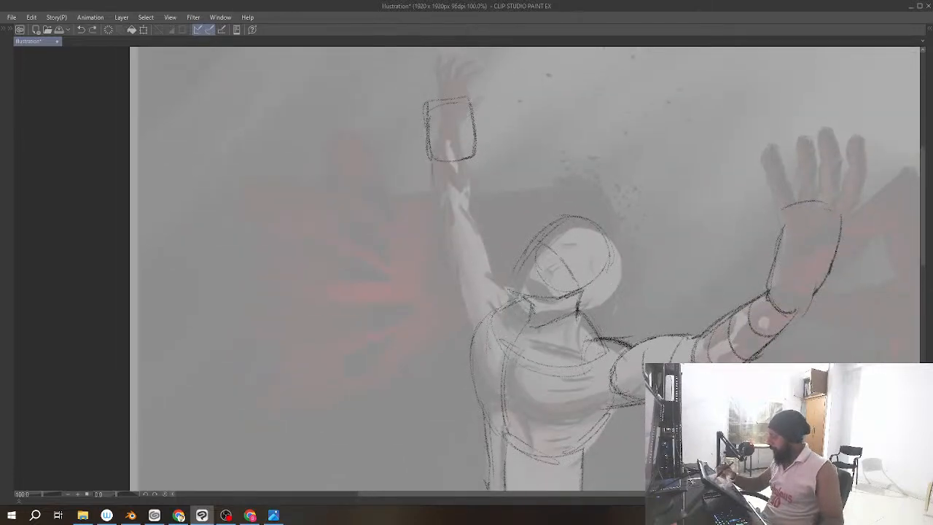
{"action": "left_click_drag", "start_coordinate": [438, 163], "coordinate": [445, 245]}
{"action": "left_click_drag", "start_coordinate": [467, 164], "coordinate": [476, 208]}
{"action": "key", "text": "ctrl+z"}
{"action": "key", "text": "ctrl+z"}
{"action": "left_click_drag", "start_coordinate": [438, 163], "coordinate": [440, 240]}
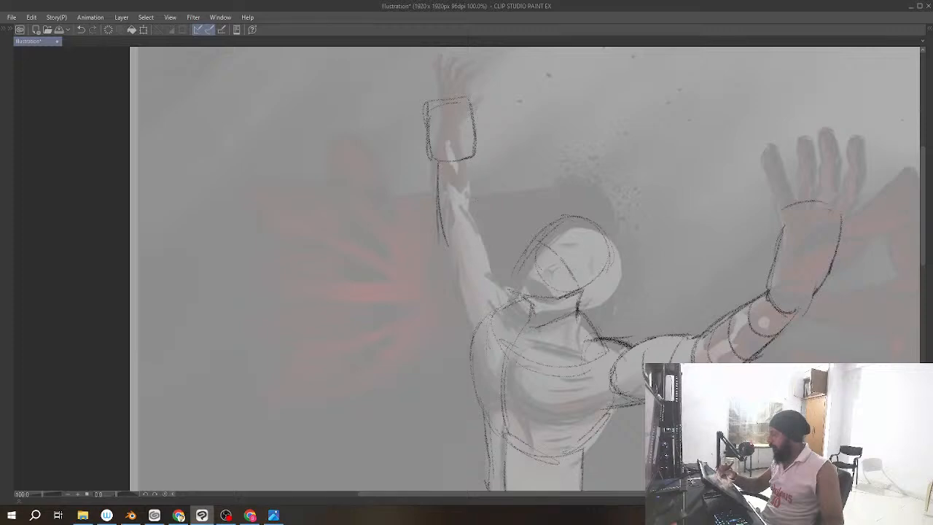
{"action": "mouse_move", "coordinate": [468, 161]}
{"action": "left_mouse_down"}
{"action": "mouse_move", "coordinate": [474, 225]}
{"action": "mouse_move", "coordinate": [475, 210]}
{"action": "mouse_move", "coordinate": [482, 221]}
{"action": "left_mouse_up"}
{"action": "key", "text": "ctrl+z"}
{"action": "key", "text": "ctrl+z"}
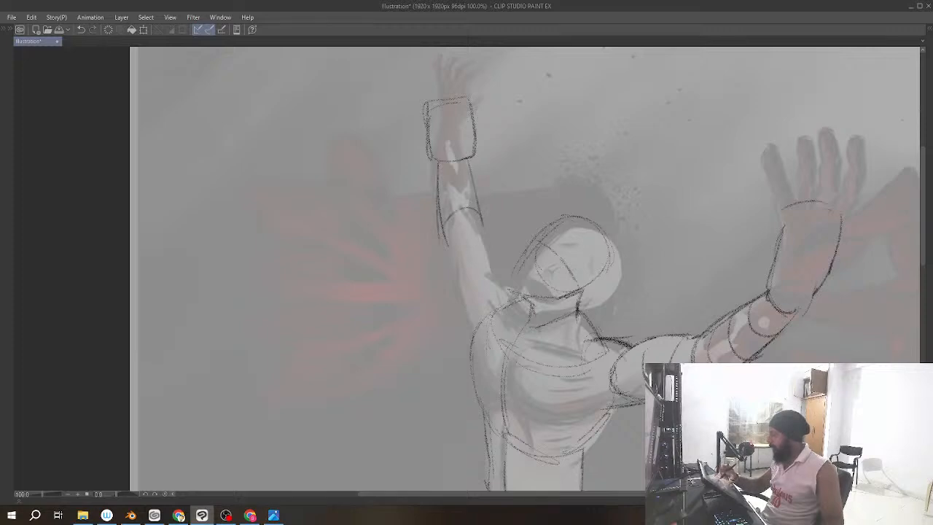
Sketch the raised arm's upper arm with side contours from the elbow to the shoulder and armpit, plus a second elbow curve.
{"action": "left_click_drag", "start_coordinate": [445, 246], "coordinate": [474, 325]}
{"action": "left_click_drag", "start_coordinate": [484, 240], "coordinate": [511, 296]}
{"action": "mouse_move", "coordinate": [450, 252]}
{"action": "left_mouse_down"}
{"action": "mouse_move", "coordinate": [473, 342]}
{"action": "mouse_move", "coordinate": [493, 275]}
{"action": "mouse_move", "coordinate": [523, 300]}
{"action": "left_mouse_up"}
{"action": "left_click_drag", "start_coordinate": [493, 265], "coordinate": [523, 297]}
{"action": "left_click_drag", "start_coordinate": [480, 221], "coordinate": [500, 265]}
{"action": "left_click_drag", "start_coordinate": [482, 228], "coordinate": [502, 270]}
{"action": "mouse_move", "coordinate": [482, 230]}
{"action": "left_mouse_down"}
{"action": "mouse_move", "coordinate": [489, 242]}
{"action": "mouse_move", "coordinate": [451, 257]}
{"action": "mouse_move", "coordinate": [472, 349]}
{"action": "left_mouse_up"}
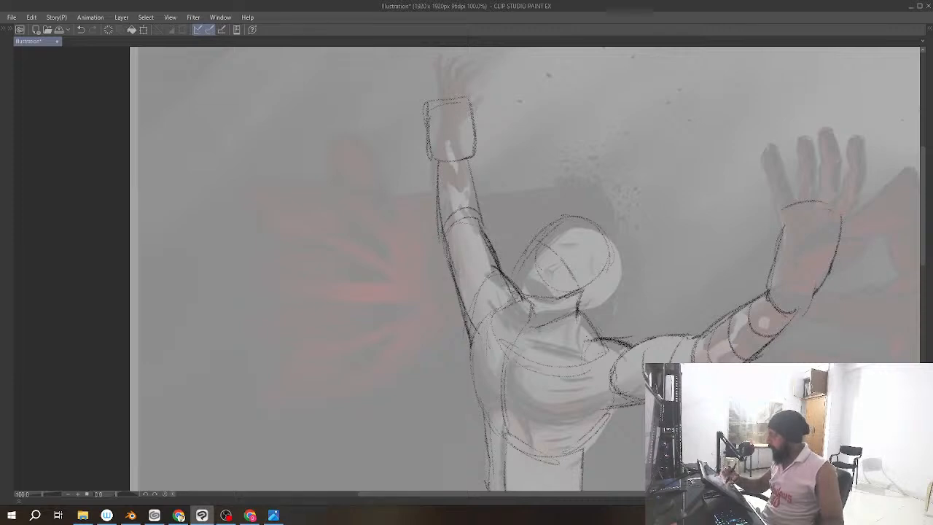
{"action": "left_click_drag", "start_coordinate": [548, 289], "coordinate": [557, 216]}
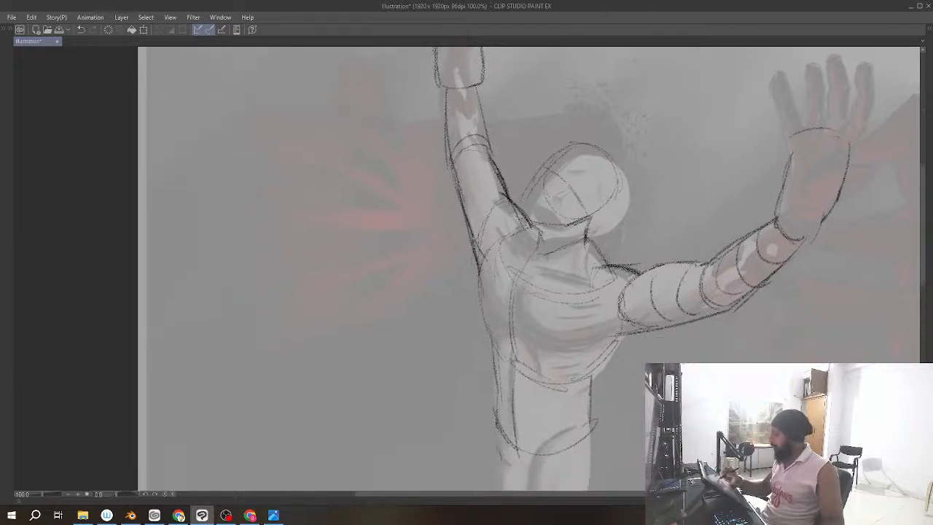
{"action": "left_click_drag", "start_coordinate": [473, 220], "coordinate": [481, 256]}
Hide the faded artwork on Layer 2 to examine the sketch on its own, and show it again.
{"action": "left_click_drag", "start_coordinate": [728, 333], "coordinate": [688, 347]}
{"action": "key", "text": "ctrl+minus"}
{"action": "key", "text": "ctrl+minus"}
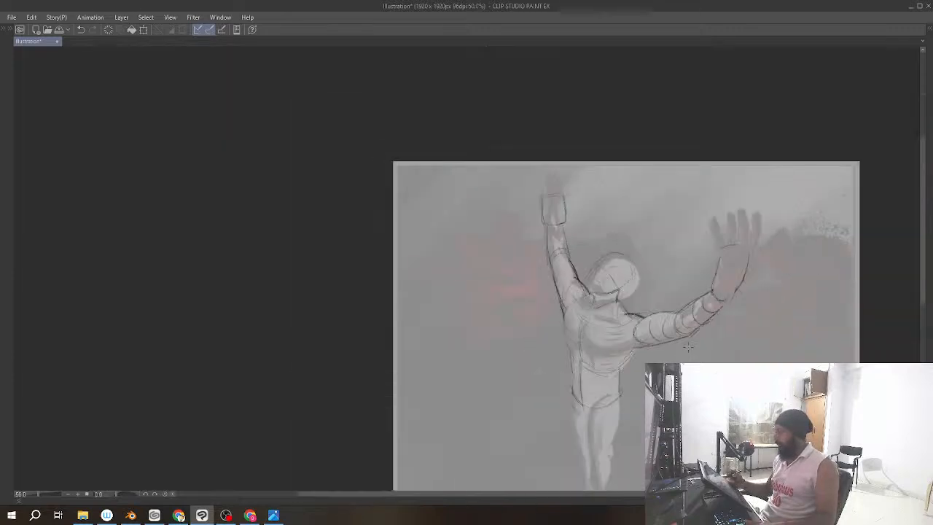
{"action": "key", "text": "Tab"}
{"action": "left_click", "coordinate": [803, 246]}
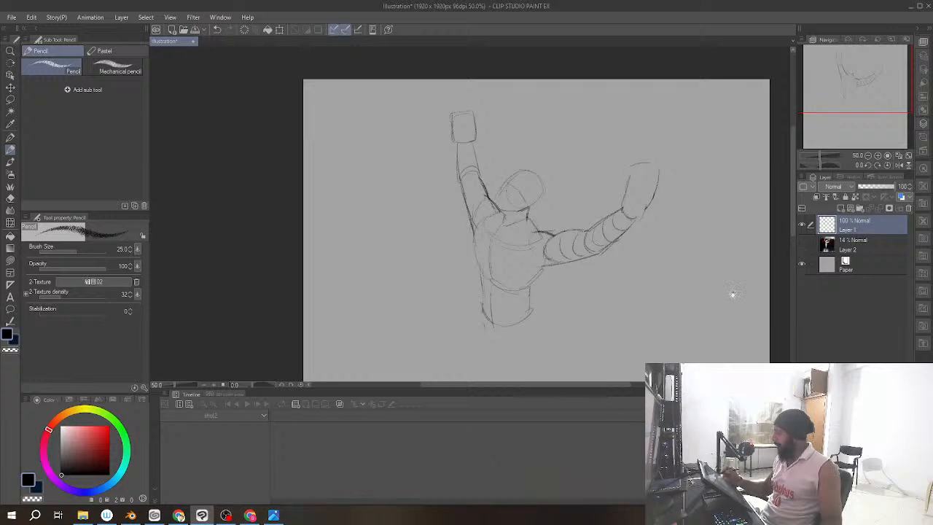
{"action": "left_click_drag", "start_coordinate": [732, 294], "coordinate": [730, 263]}
{"action": "left_click", "coordinate": [802, 246]}
{"action": "key", "text": "Tab"}
{"action": "left_click_drag", "start_coordinate": [680, 287], "coordinate": [689, 289]}
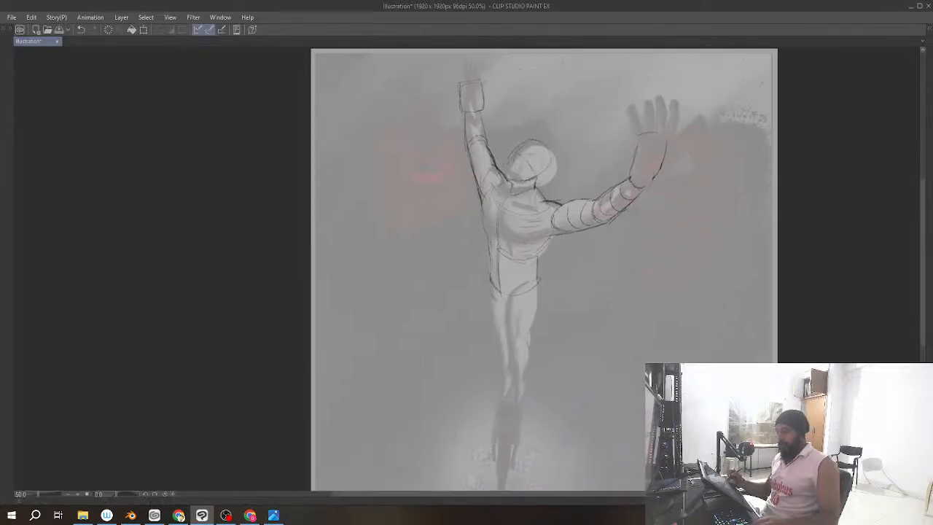
Draw straight tapering lines down both sides of the legs from the waist, and undo them.
{"action": "scroll", "coordinate": [656, 323], "scroll_direction": "up", "scroll_amount": 1}
{"action": "left_click_drag", "start_coordinate": [600, 346], "coordinate": [637, 306]}
{"action": "mouse_move", "coordinate": [577, 195]}
{"action": "left_mouse_down"}
{"action": "mouse_move", "coordinate": [573, 244]}
{"action": "mouse_move", "coordinate": [501, 437]}
{"action": "left_mouse_up"}
{"action": "key", "text": "ctrl+z"}
{"action": "left_click_drag", "start_coordinate": [527, 236], "coordinate": [515, 416]}
{"action": "left_click_drag", "start_coordinate": [456, 205], "coordinate": [480, 430]}
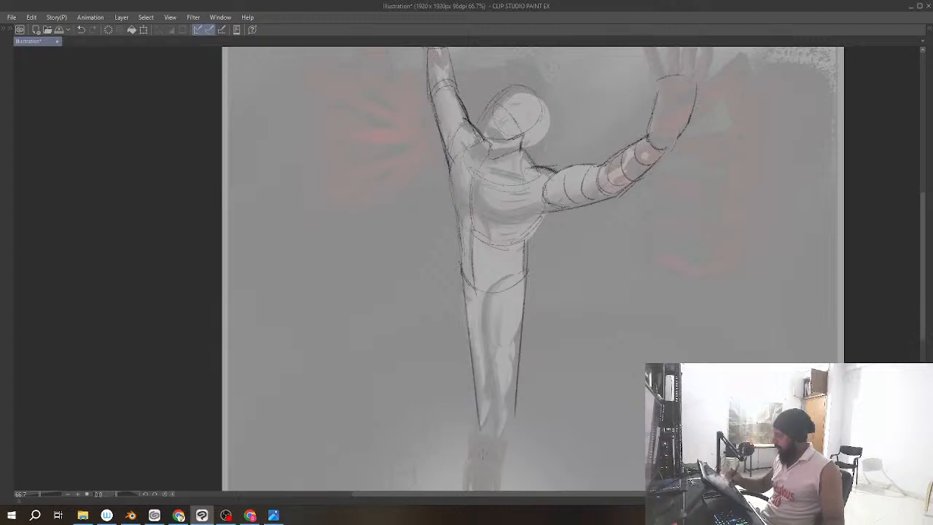
{"action": "left_click_drag", "start_coordinate": [608, 326], "coordinate": [620, 217]}
{"action": "left_click_drag", "start_coordinate": [613, 285], "coordinate": [604, 297]}
{"action": "mouse_move", "coordinate": [530, 375]}
{"action": "left_mouse_down"}
{"action": "mouse_move", "coordinate": [546, 327]}
{"action": "mouse_move", "coordinate": [543, 334]}
{"action": "left_mouse_up"}
{"action": "key", "text": "ctrl+z"}
{"action": "key", "text": "ctrl+z"}
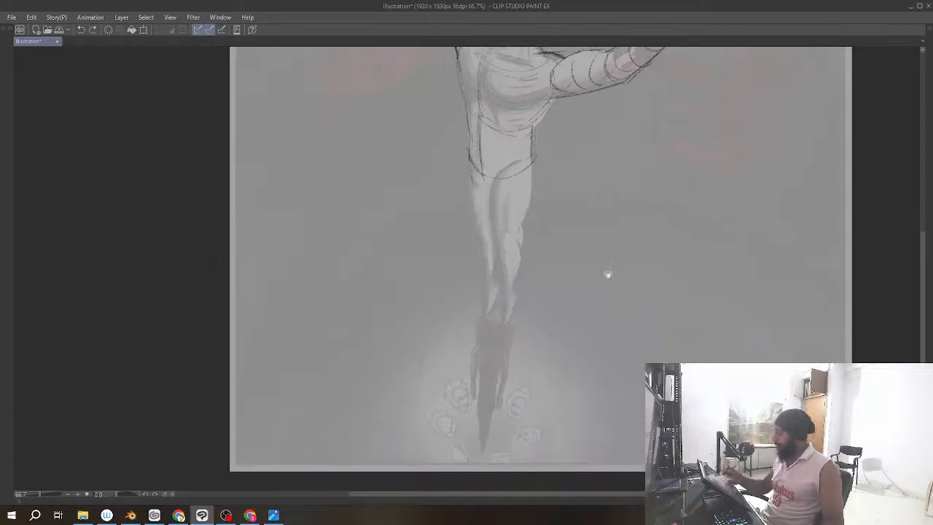
Try several long, nearly vertical guide lines from the torso through the legs to the canvas's lower edge, undoing them.
{"action": "left_click_drag", "start_coordinate": [591, 286], "coordinate": [594, 285]}
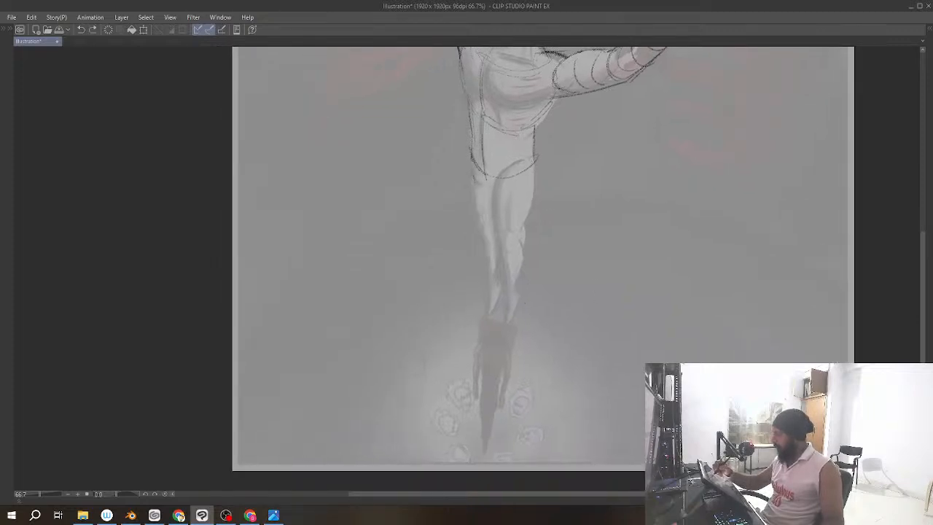
{"action": "left_click_drag", "start_coordinate": [509, 166], "coordinate": [493, 418]}
{"action": "key", "text": "ctrl+z"}
{"action": "left_click_drag", "start_coordinate": [496, 187], "coordinate": [492, 447]}
{"action": "left_click_drag", "start_coordinate": [592, 312], "coordinate": [595, 306]}
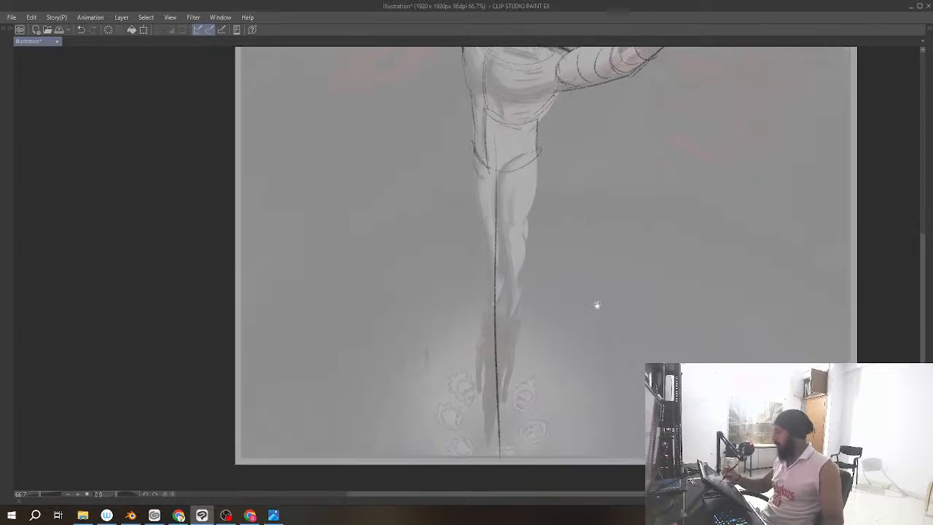
{"action": "key", "text": "ctrl+z"}
{"action": "left_click_drag", "start_coordinate": [485, 109], "coordinate": [492, 453]}
{"action": "key", "text": "ctrl+z"}
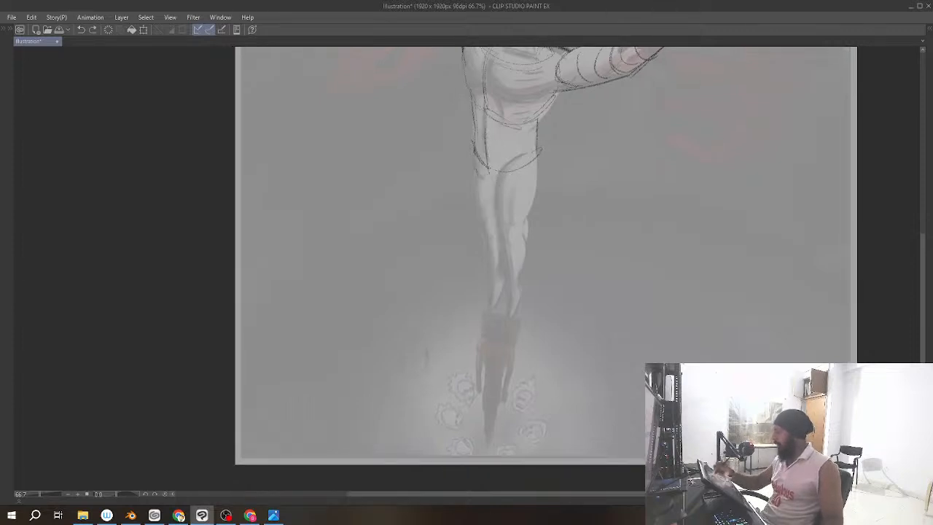
{"action": "left_click_drag", "start_coordinate": [488, 142], "coordinate": [502, 448]}
{"action": "left_click_drag", "start_coordinate": [537, 287], "coordinate": [524, 431]}
{"action": "left_click_drag", "start_coordinate": [530, 381], "coordinate": [512, 211]}
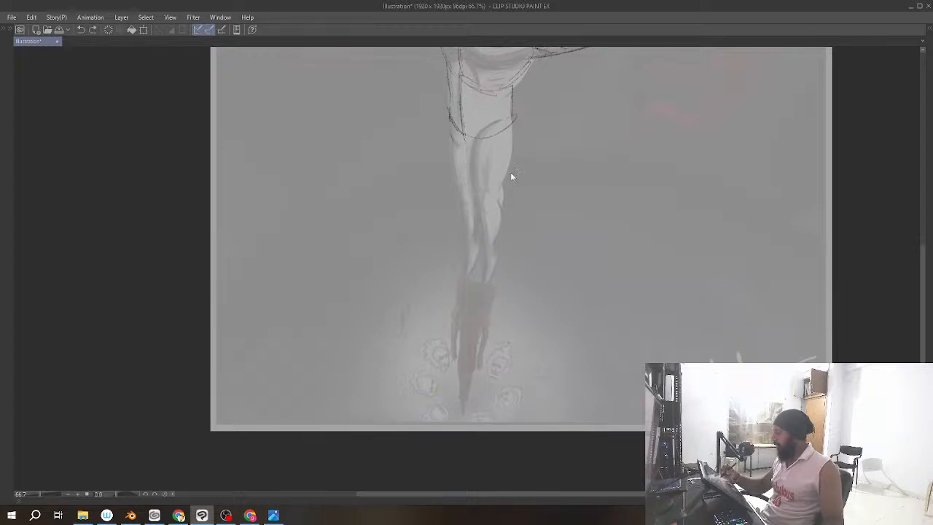
Draw two straight guide lines from both sides of the waist, converging below the feet near the canvas's lower edge.
{"action": "left_click_drag", "start_coordinate": [511, 86], "coordinate": [474, 405]}
{"action": "key", "text": "ctrl+z"}
{"action": "left_click_drag", "start_coordinate": [511, 86], "coordinate": [465, 393]}
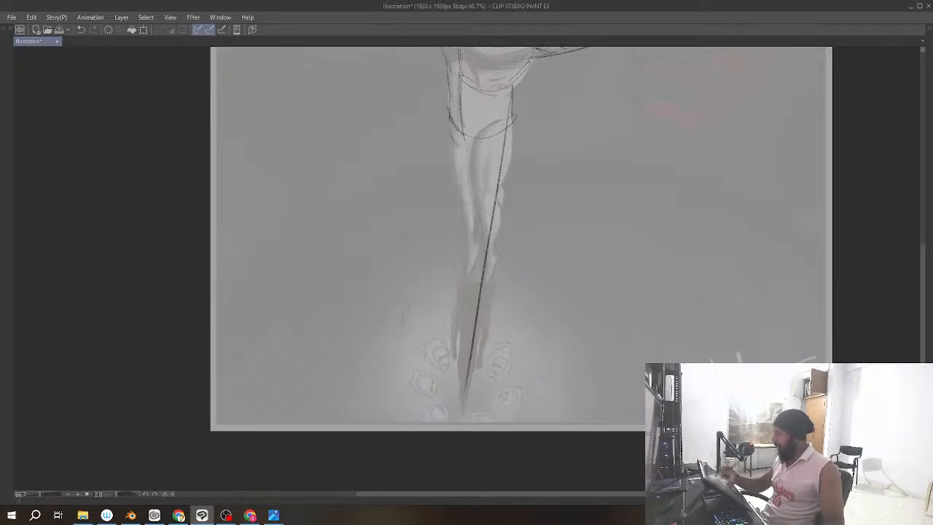
{"action": "left_click_drag", "start_coordinate": [451, 93], "coordinate": [456, 408]}
{"action": "left_click_drag", "start_coordinate": [543, 230], "coordinate": [530, 404]}
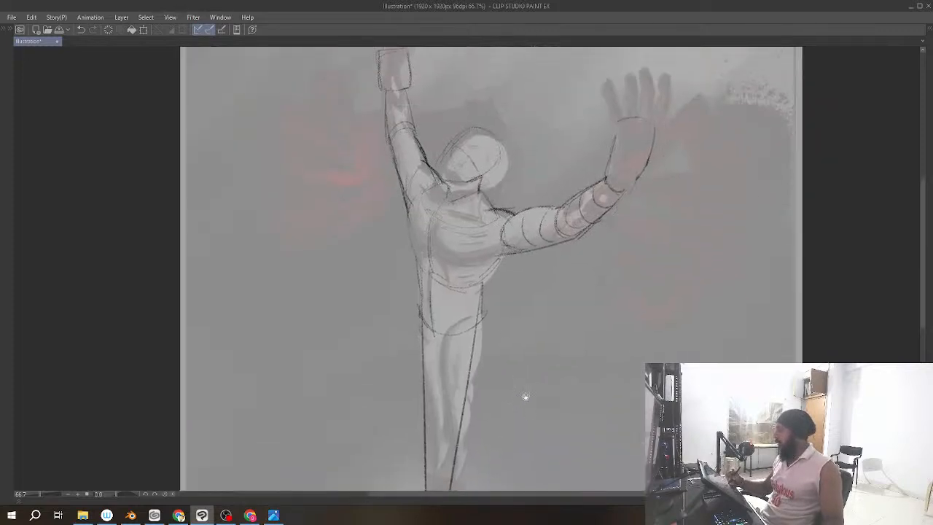
{"action": "left_click_drag", "start_coordinate": [486, 271], "coordinate": [480, 291]}
{"action": "left_click_drag", "start_coordinate": [503, 332], "coordinate": [512, 228]}
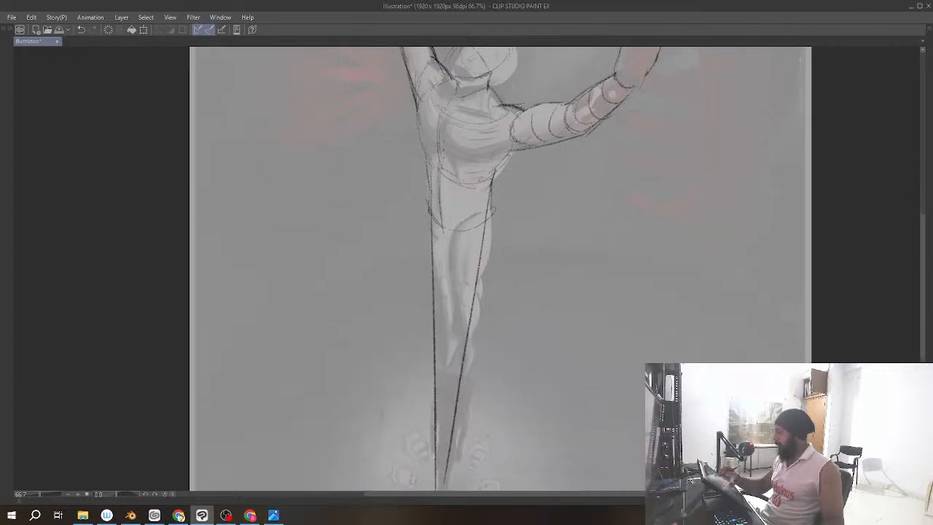
Sketch hip and leg contours over the converging guide lines, and undo these contours together with the guides.
{"action": "key", "text": "ctrl+z"}
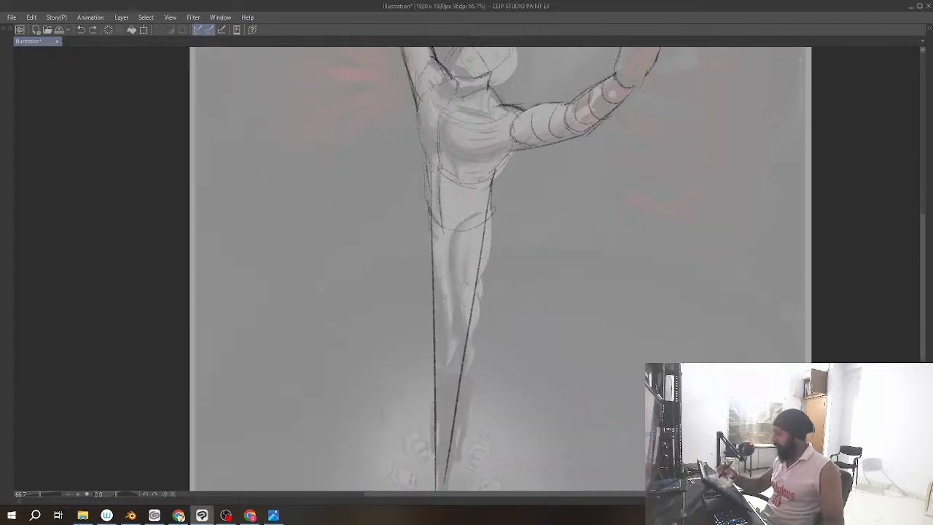
{"action": "mouse_move", "coordinate": [427, 172]}
{"action": "left_mouse_down"}
{"action": "mouse_move", "coordinate": [428, 220]}
{"action": "mouse_move", "coordinate": [420, 212]}
{"action": "left_mouse_up"}
{"action": "key", "text": "ctrl+z"}
{"action": "key", "text": "ctrl+z"}
{"action": "left_click_drag", "start_coordinate": [424, 149], "coordinate": [430, 256]}
{"action": "key", "text": "ctrl+z"}
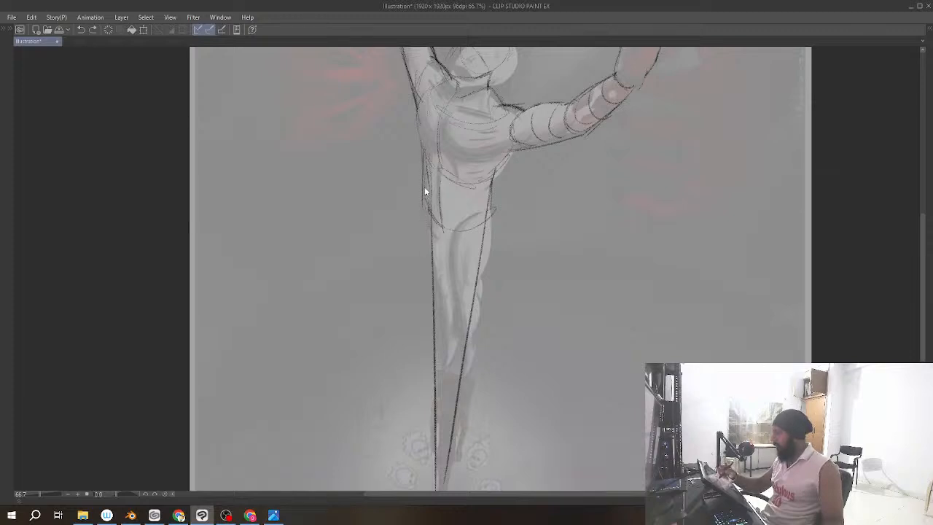
{"action": "left_click_drag", "start_coordinate": [424, 195], "coordinate": [442, 314]}
{"action": "left_click_drag", "start_coordinate": [484, 198], "coordinate": [466, 350]}
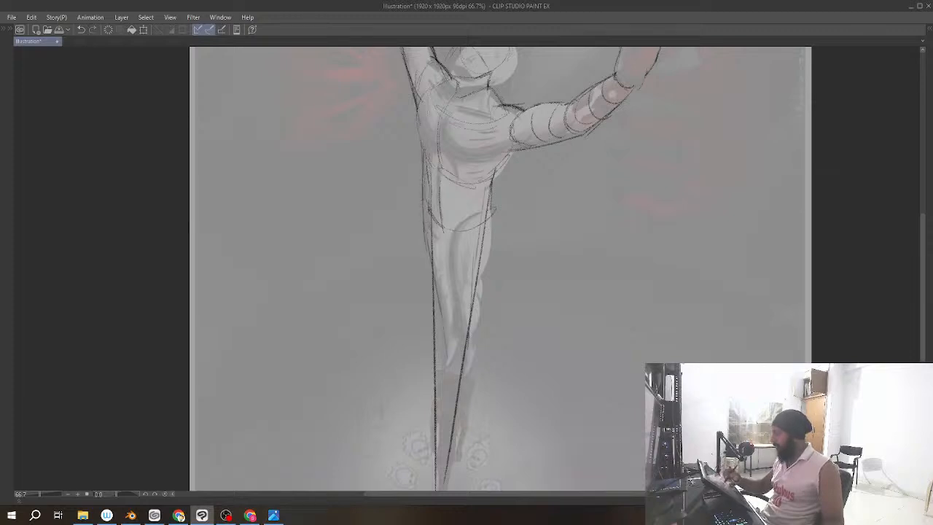
{"action": "mouse_move", "coordinate": [449, 319]}
{"action": "left_mouse_down"}
{"action": "mouse_move", "coordinate": [448, 376]}
{"action": "mouse_move", "coordinate": [464, 370]}
{"action": "mouse_move", "coordinate": [444, 366]}
{"action": "mouse_move", "coordinate": [463, 369]}
{"action": "left_mouse_up"}
{"action": "mouse_move", "coordinate": [632, 376]}
{"action": "left_mouse_down"}
{"action": "mouse_move", "coordinate": [642, 307]}
{"action": "mouse_move", "coordinate": [638, 349]}
{"action": "left_mouse_up"}
{"action": "key", "text": "ctrl+z"}
{"action": "key", "text": "ctrl+z"}
{"action": "key", "text": "ctrl+z"}
{"action": "key", "text": "ctrl+z"}
{"action": "key", "text": "ctrl+z"}
{"action": "key", "text": "ctrl+z"}
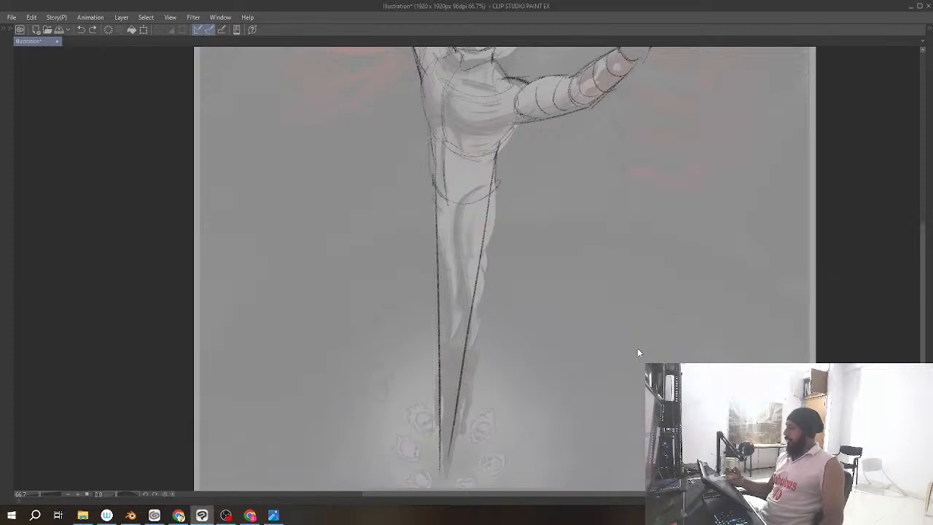
{"action": "left_click_drag", "start_coordinate": [613, 312], "coordinate": [614, 322]}
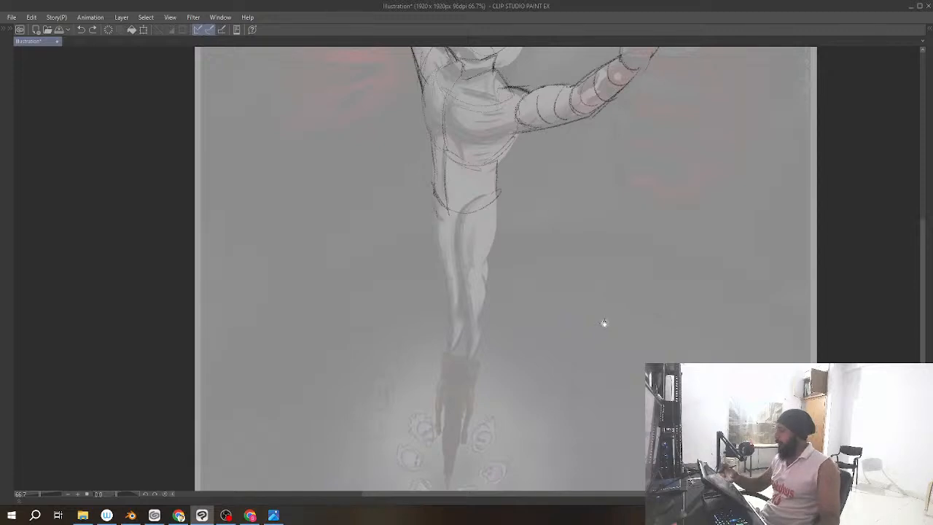
Trim the pelvis curve with the eraser and sketch the legs' outer contours tapering from the hips to the ankles.
{"action": "left_click_drag", "start_coordinate": [604, 323], "coordinate": [620, 381]}
{"action": "mouse_move", "coordinate": [450, 246]}
{"action": "left_mouse_down"}
{"action": "mouse_move", "coordinate": [464, 268]}
{"action": "mouse_move", "coordinate": [493, 266]}
{"action": "mouse_move", "coordinate": [457, 266]}
{"action": "mouse_move", "coordinate": [466, 279]}
{"action": "mouse_move", "coordinate": [498, 271]}
{"action": "left_mouse_up"}
{"action": "key", "text": "e"}
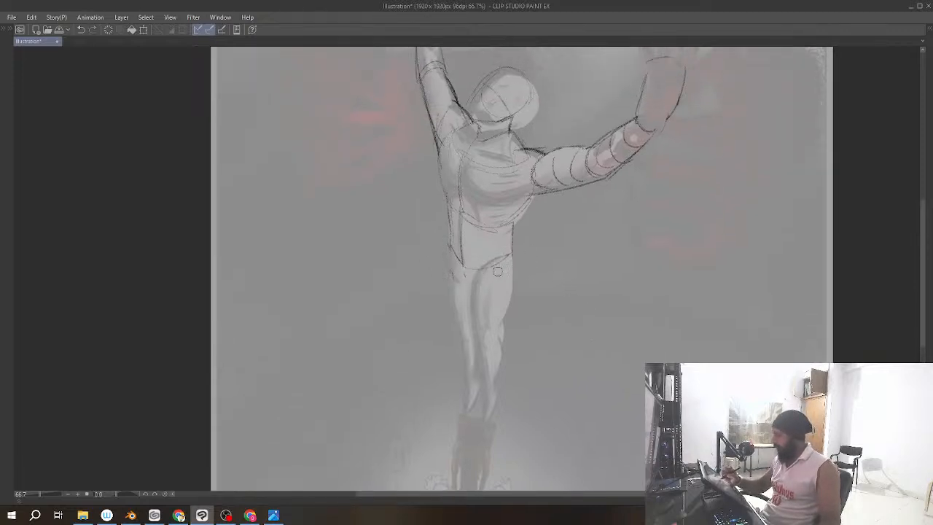
{"action": "mouse_move", "coordinate": [542, 241]}
{"action": "left_mouse_down"}
{"action": "mouse_move", "coordinate": [544, 212]}
{"action": "mouse_move", "coordinate": [514, 278]}
{"action": "left_mouse_up"}
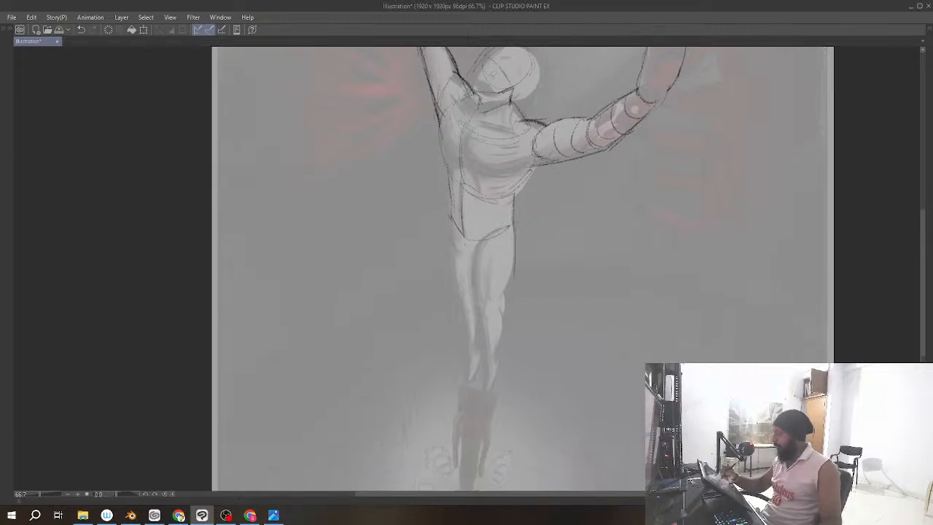
{"action": "key", "text": "ctrl+z"}
{"action": "left_click_drag", "start_coordinate": [513, 221], "coordinate": [504, 366]}
{"action": "left_click_drag", "start_coordinate": [450, 235], "coordinate": [466, 351]}
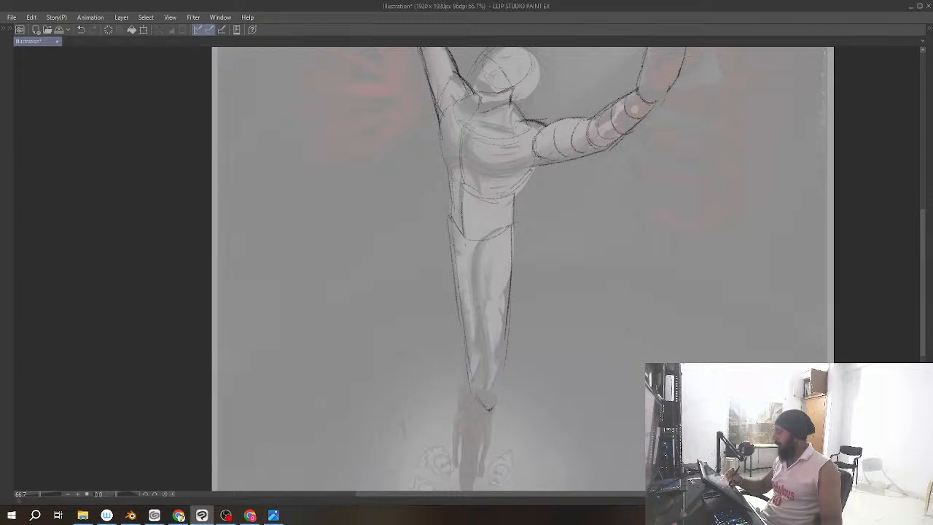
Sketch an inner line separating the legs and a pointed foot below the ankle, and undo these marks.
{"action": "left_click_drag", "start_coordinate": [477, 253], "coordinate": [467, 315]}
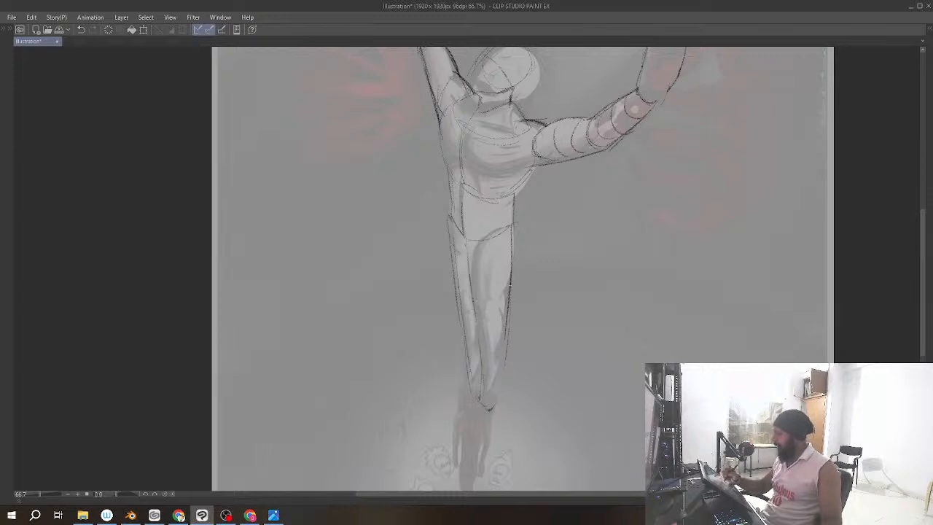
{"action": "key", "text": "ctrl+z"}
{"action": "left_click_drag", "start_coordinate": [511, 279], "coordinate": [508, 294]}
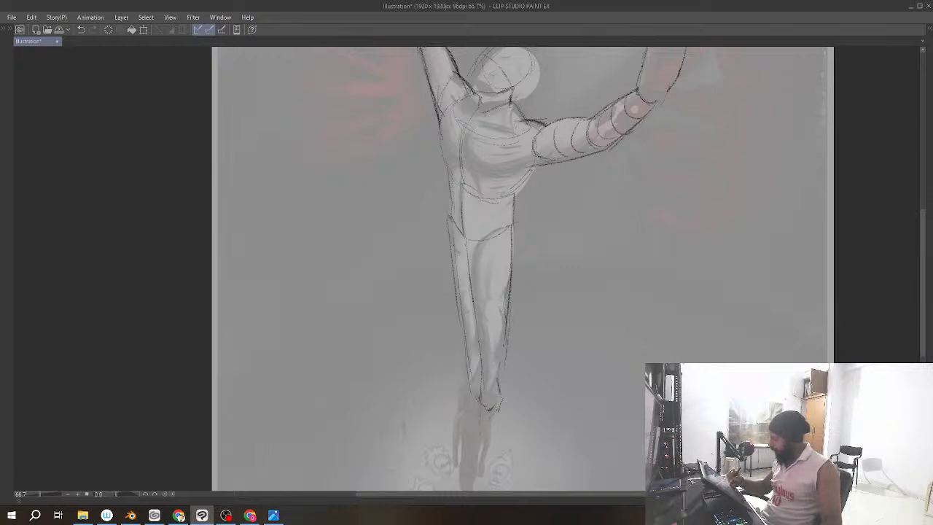
{"action": "left_click_drag", "start_coordinate": [485, 390], "coordinate": [476, 429]}
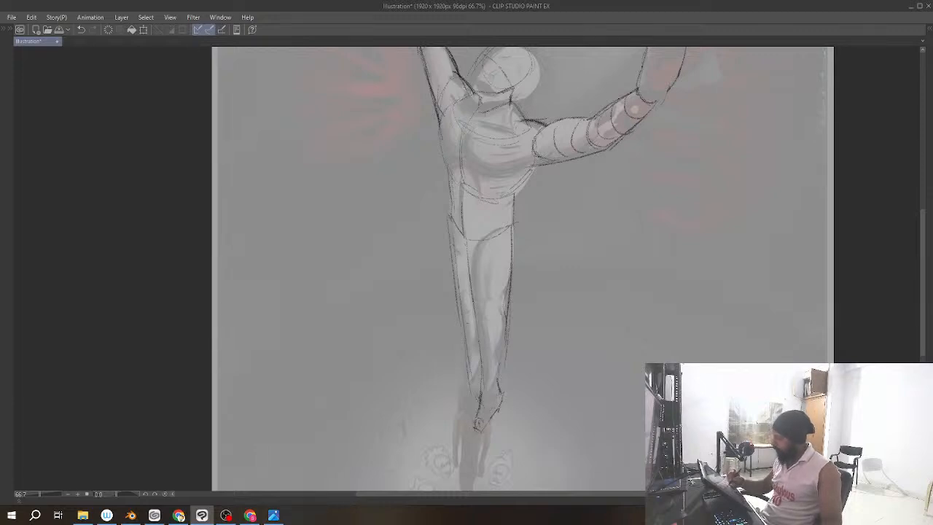
{"action": "left_click_drag", "start_coordinate": [544, 371], "coordinate": [551, 346]}
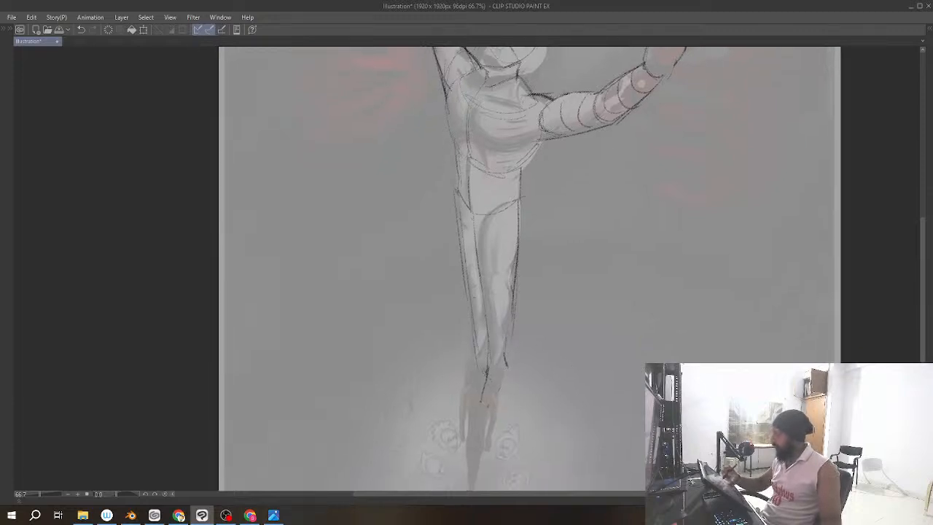
{"action": "left_click_drag", "start_coordinate": [486, 363], "coordinate": [479, 397]}
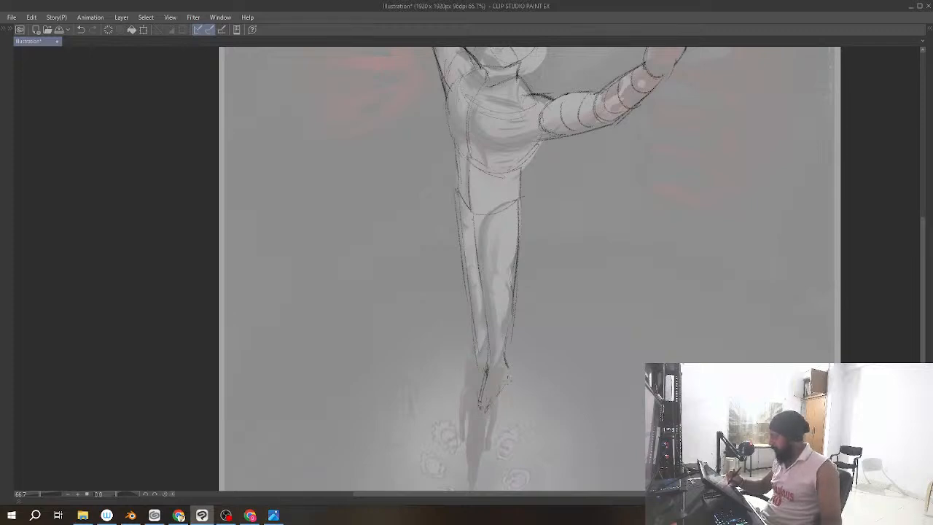
{"action": "key", "text": "ctrl+z"}
{"action": "key", "text": "ctrl+z"}
{"action": "key", "text": "ctrl+z"}
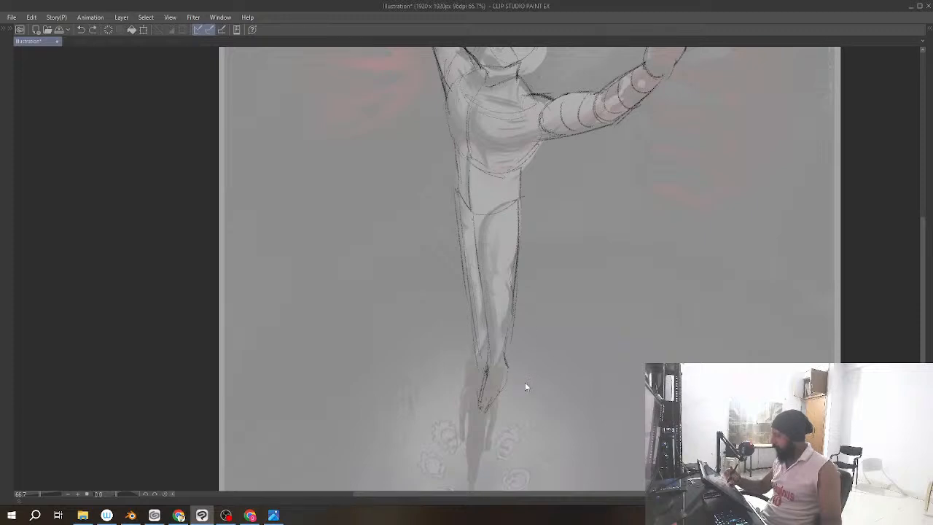
{"action": "key", "text": "ctrl+z"}
{"action": "key", "text": "ctrl+z"}
{"action": "key", "text": "ctrl+z"}
{"action": "key", "text": "ctrl+z"}
{"action": "key", "text": "ctrl+z"}
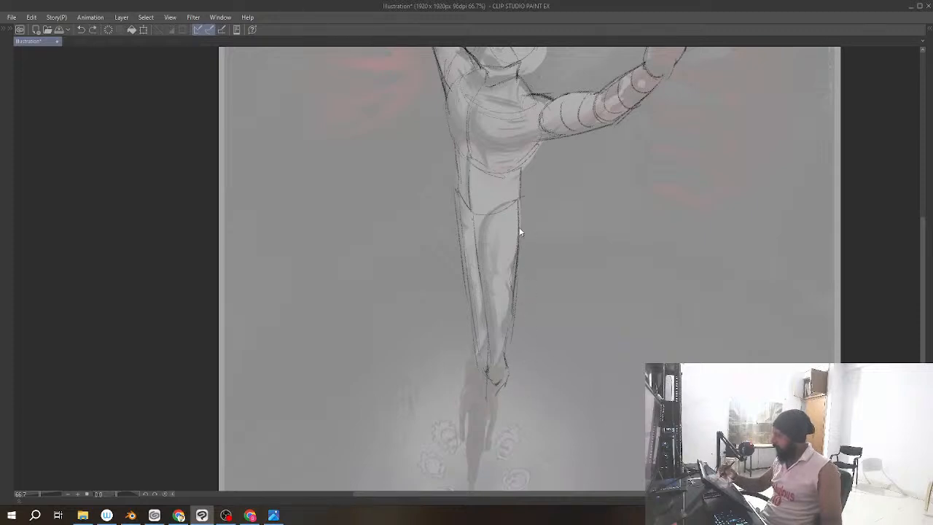
{"action": "key", "text": "ctrl+z"}
{"action": "key", "text": "ctrl+z"}
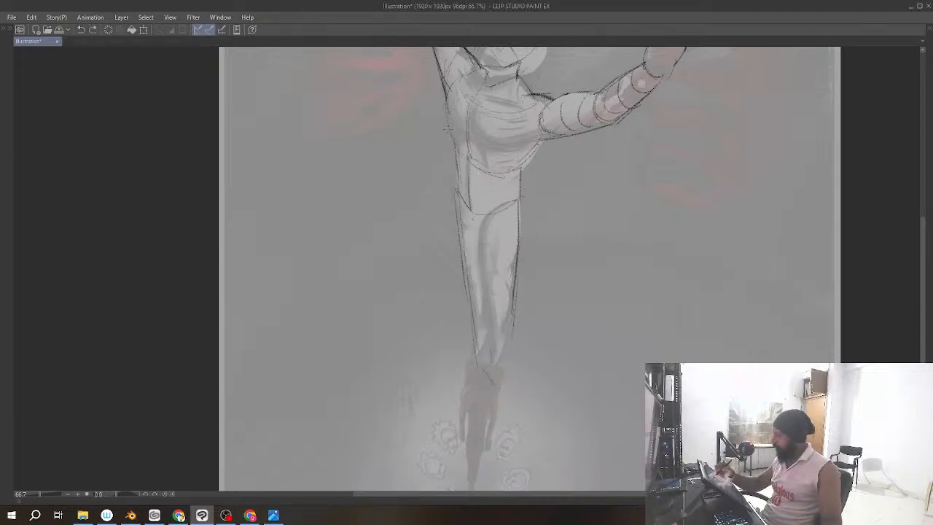
Erase the old side line, waist curve and pelvis curve on the lower torso.
{"action": "left_click_drag", "start_coordinate": [448, 130], "coordinate": [456, 224]}
{"action": "key", "text": "ctrl+z"}
{"action": "key", "text": "ctrl+z"}
{"action": "left_click_drag", "start_coordinate": [456, 154], "coordinate": [463, 262]}
{"action": "left_click_drag", "start_coordinate": [469, 171], "coordinate": [463, 220]}
{"action": "mouse_move", "coordinate": [475, 169]}
{"action": "left_mouse_down"}
{"action": "mouse_move", "coordinate": [498, 167]}
{"action": "mouse_move", "coordinate": [501, 212]}
{"action": "left_mouse_up"}
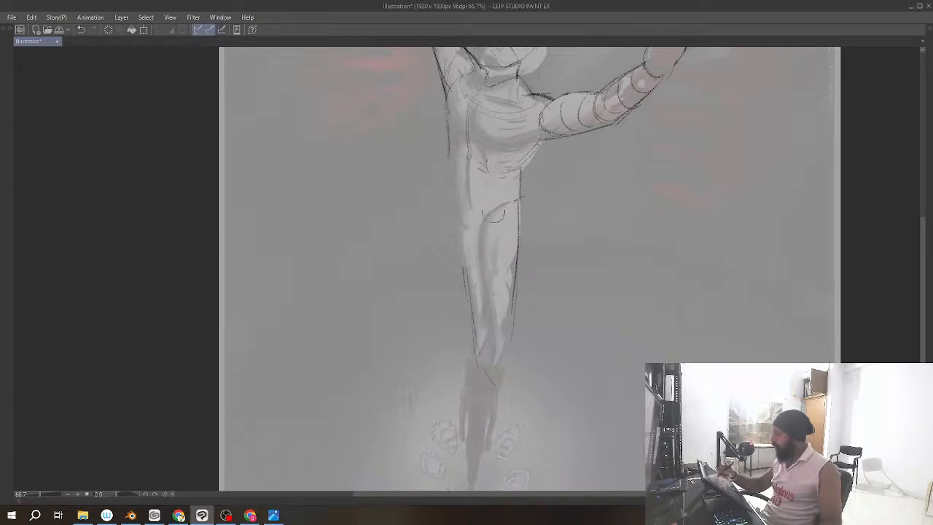
Redraw the torso's side contour on the raised-arm side, running down past the waist and curving in at the pelvis.
{"action": "mouse_move", "coordinate": [448, 160]}
{"action": "left_mouse_down"}
{"action": "mouse_move", "coordinate": [447, 138]}
{"action": "mouse_move", "coordinate": [455, 199]}
{"action": "left_mouse_up"}
{"action": "key", "text": "p"}
{"action": "left_click_drag", "start_coordinate": [446, 118], "coordinate": [452, 201]}
{"action": "key", "text": "ctrl+z"}
{"action": "key", "text": "ctrl+z"}
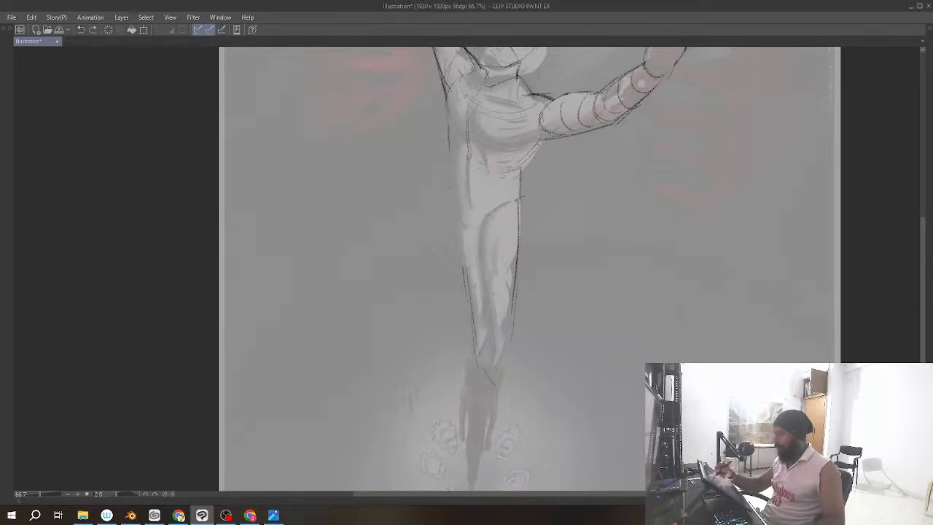
{"action": "mouse_move", "coordinate": [448, 157]}
{"action": "left_mouse_down"}
{"action": "mouse_move", "coordinate": [454, 198]}
{"action": "mouse_move", "coordinate": [475, 218]}
{"action": "left_mouse_up"}
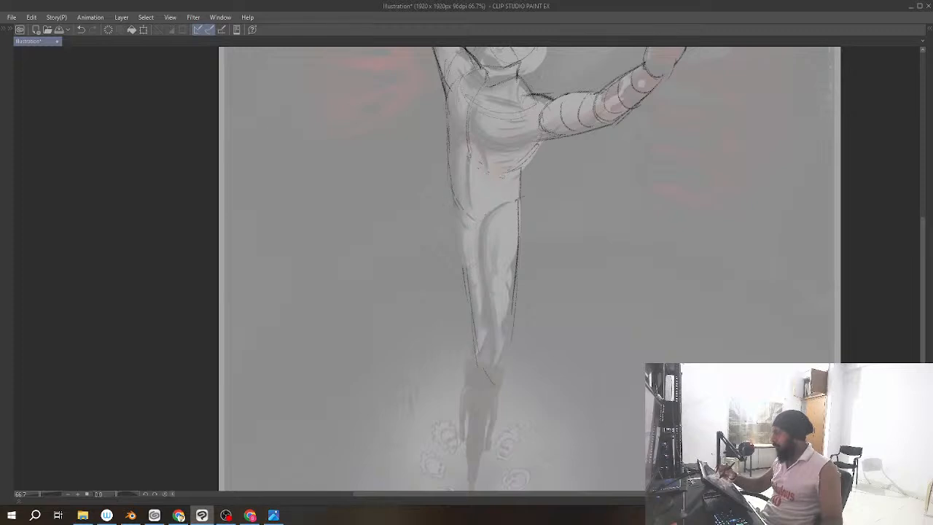
Erase the old leg outlines and redraw both outer leg contours from the hips down, joining them with a curve at the ankles.
{"action": "key", "text": "e"}
{"action": "mouse_move", "coordinate": [474, 298]}
{"action": "left_mouse_down"}
{"action": "mouse_move", "coordinate": [478, 355]}
{"action": "mouse_move", "coordinate": [464, 268]}
{"action": "left_mouse_up"}
{"action": "mouse_move", "coordinate": [512, 294]}
{"action": "left_mouse_down"}
{"action": "mouse_move", "coordinate": [523, 186]}
{"action": "mouse_move", "coordinate": [513, 325]}
{"action": "left_mouse_up"}
{"action": "key", "text": "p"}
{"action": "left_click_drag", "start_coordinate": [452, 208], "coordinate": [474, 351]}
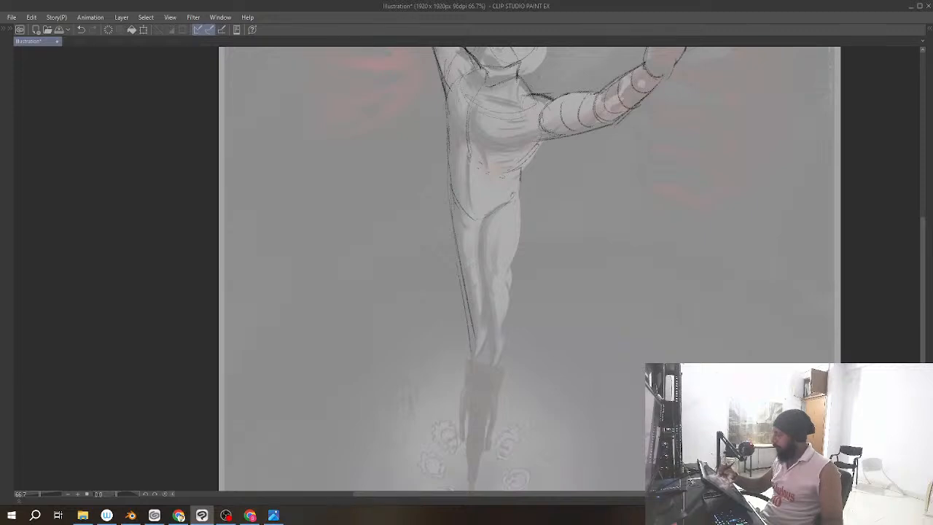
{"action": "left_click_drag", "start_coordinate": [513, 193], "coordinate": [504, 355]}
{"action": "left_click_drag", "start_coordinate": [504, 304], "coordinate": [500, 362]}
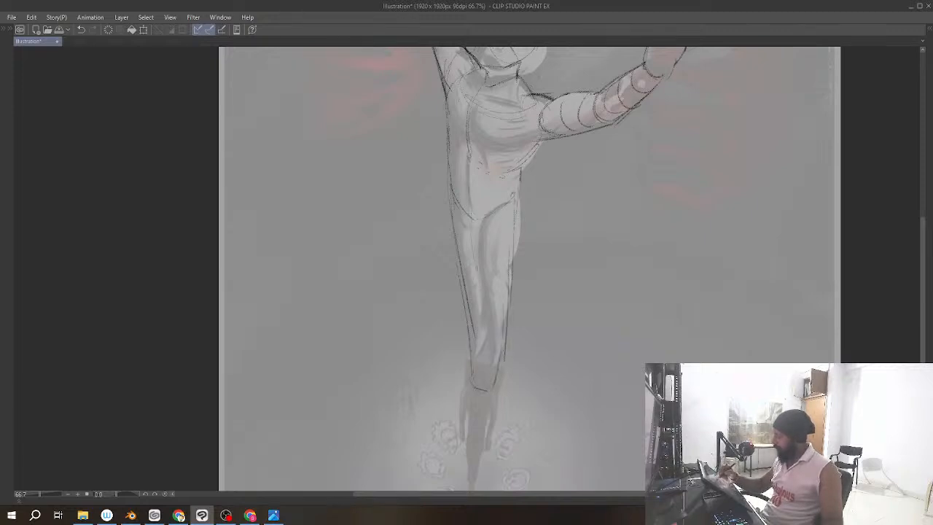
Draw the dividing line between the legs down to the ankles and redraw the pelvis curve from hip to hip.
{"action": "left_click_drag", "start_coordinate": [475, 293], "coordinate": [481, 401]}
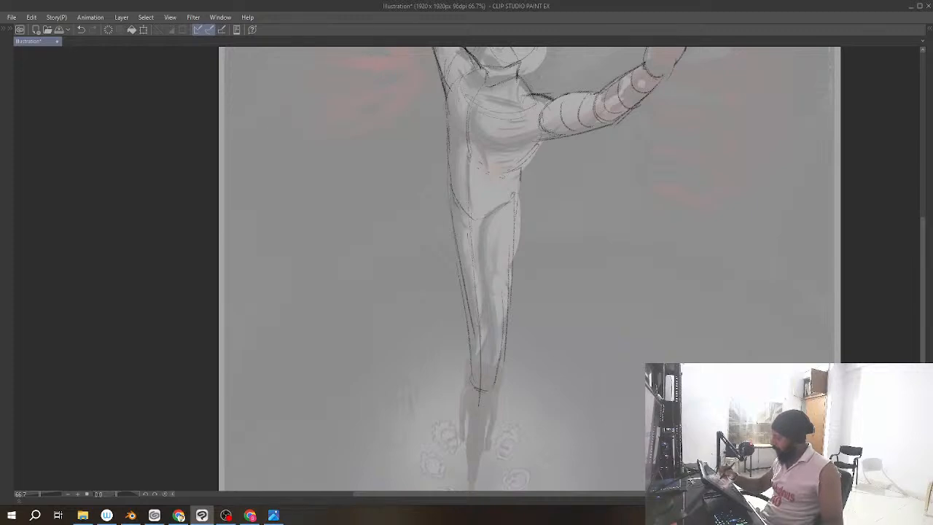
{"action": "left_click_drag", "start_coordinate": [473, 204], "coordinate": [462, 249]}
{"action": "left_click_drag", "start_coordinate": [488, 211], "coordinate": [471, 242]}
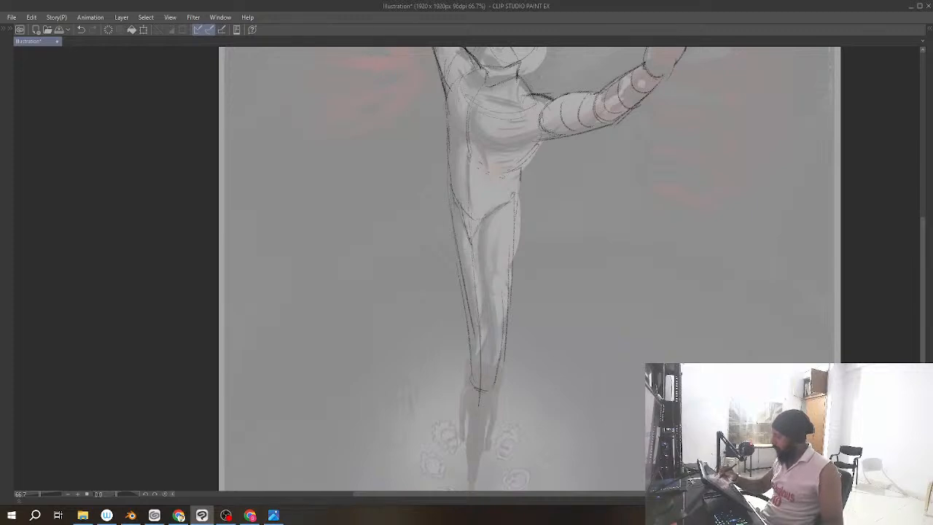
{"action": "key", "text": "ctrl+z"}
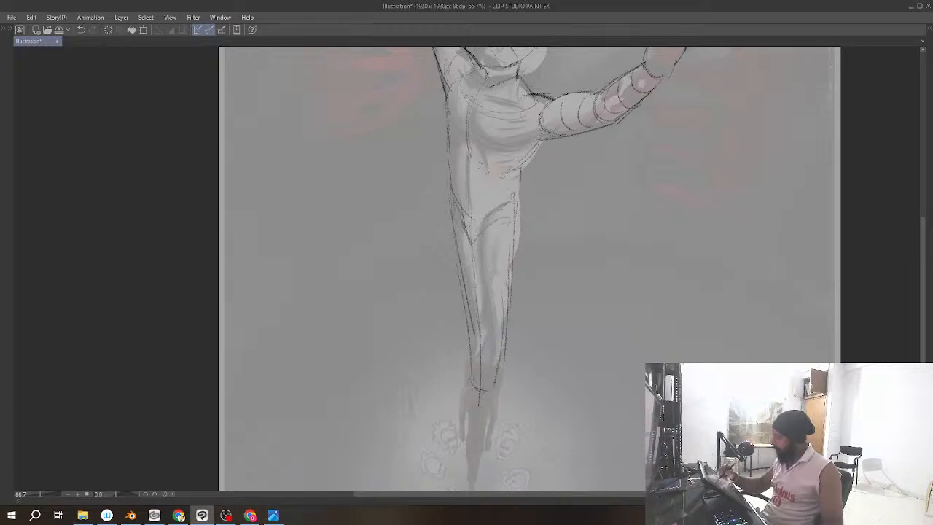
{"action": "key", "text": "ctrl+z"}
{"action": "key", "text": "ctrl+z"}
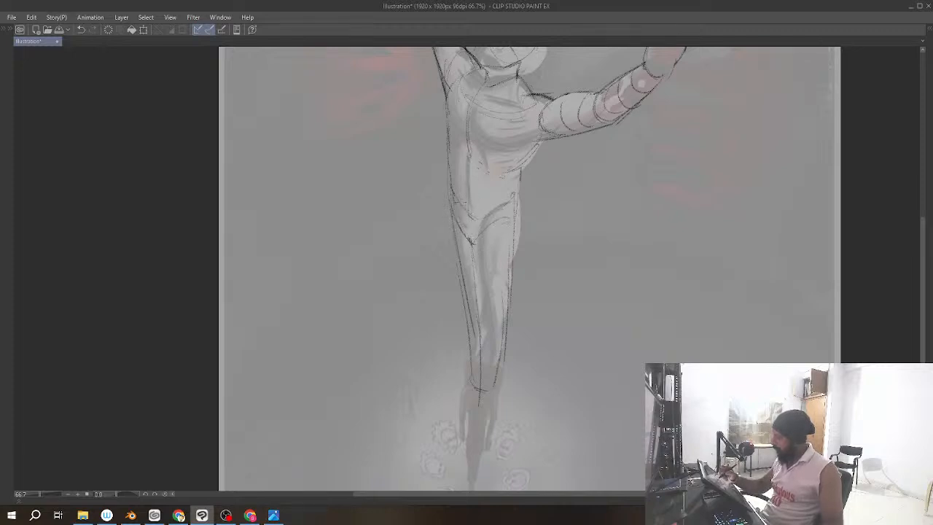
{"action": "left_click_drag", "start_coordinate": [489, 209], "coordinate": [513, 196]}
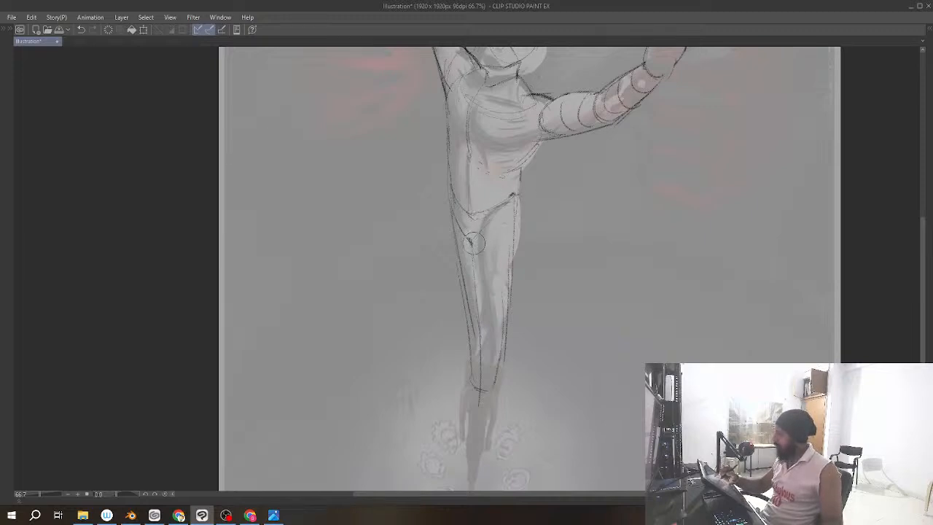
Define the V-shaped crotch below the pelvis curve, and sketch the knee curve and calf contours on the legs.
{"action": "left_click_drag", "start_coordinate": [518, 303], "coordinate": [516, 319]}
{"action": "left_click_drag", "start_coordinate": [471, 276], "coordinate": [475, 301]}
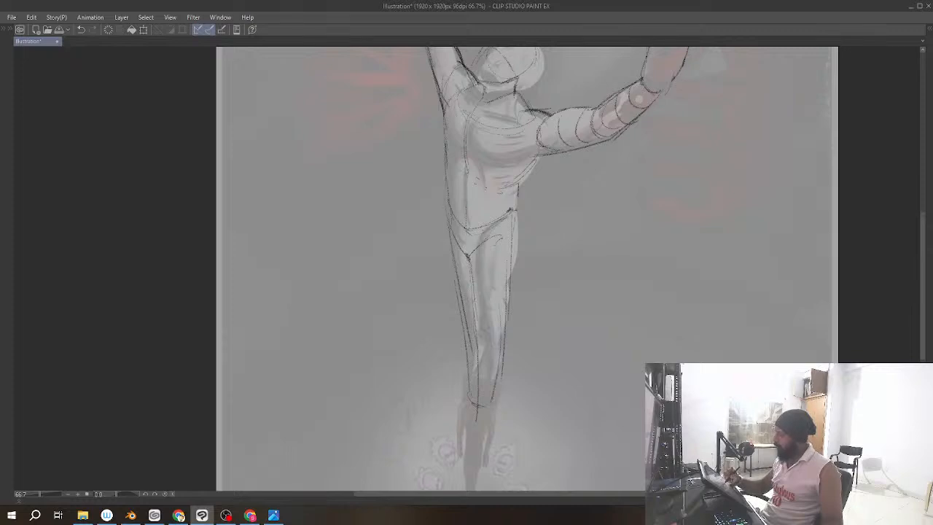
{"action": "left_click_drag", "start_coordinate": [509, 275], "coordinate": [502, 392]}
{"action": "left_click_drag", "start_coordinate": [479, 326], "coordinate": [482, 395]}
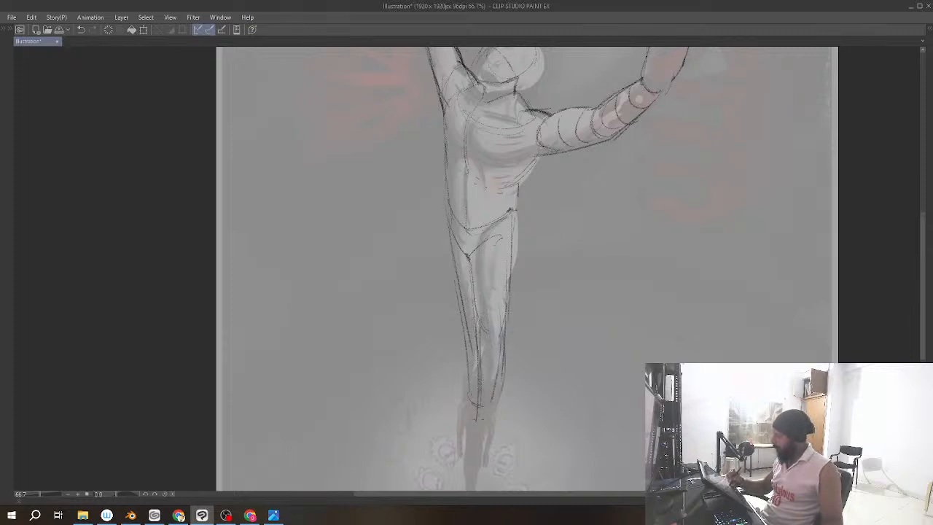
{"action": "left_click_drag", "start_coordinate": [455, 268], "coordinate": [475, 432]}
Hide the faded painting on Layer 2 to examine the full sketch alone, and show it again.
{"action": "key", "text": "Tab"}
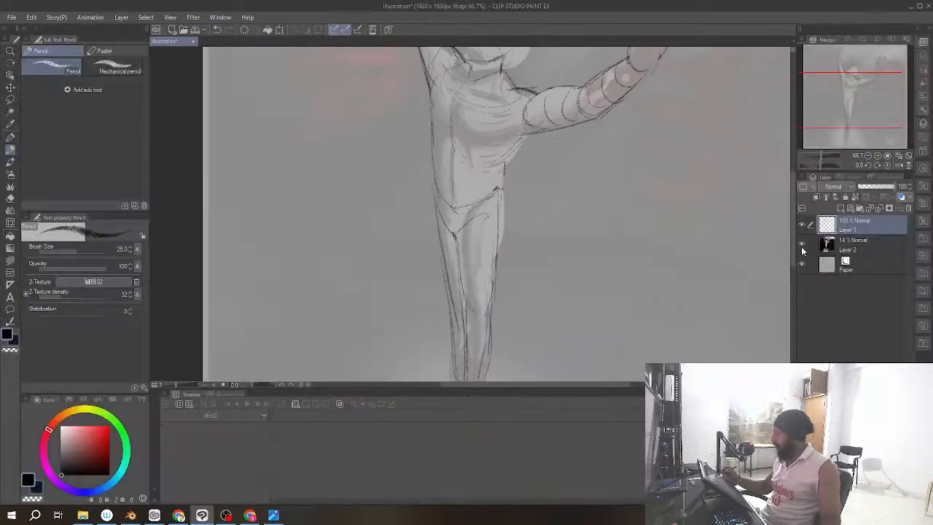
{"action": "left_click", "coordinate": [802, 246]}
{"action": "scroll", "coordinate": [638, 292], "scroll_direction": "down", "scroll_amount": 2}
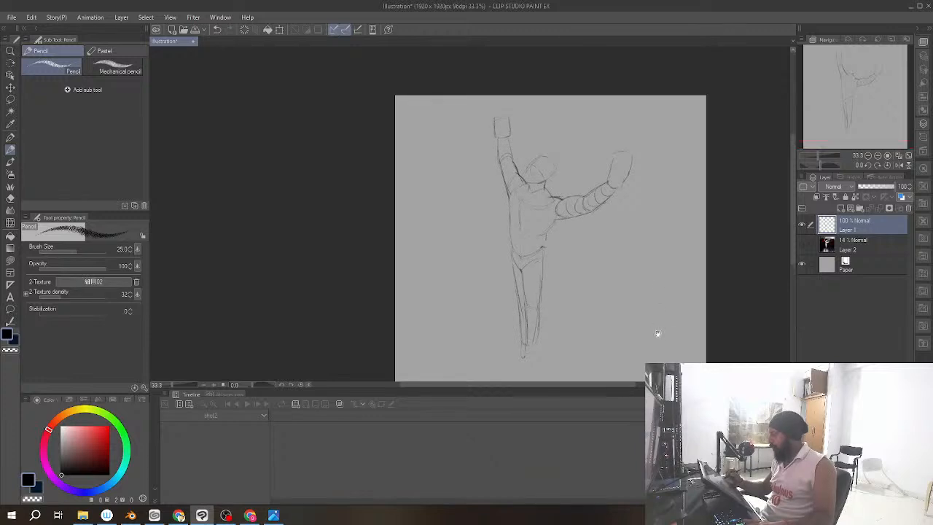
{"action": "left_click", "coordinate": [803, 246]}
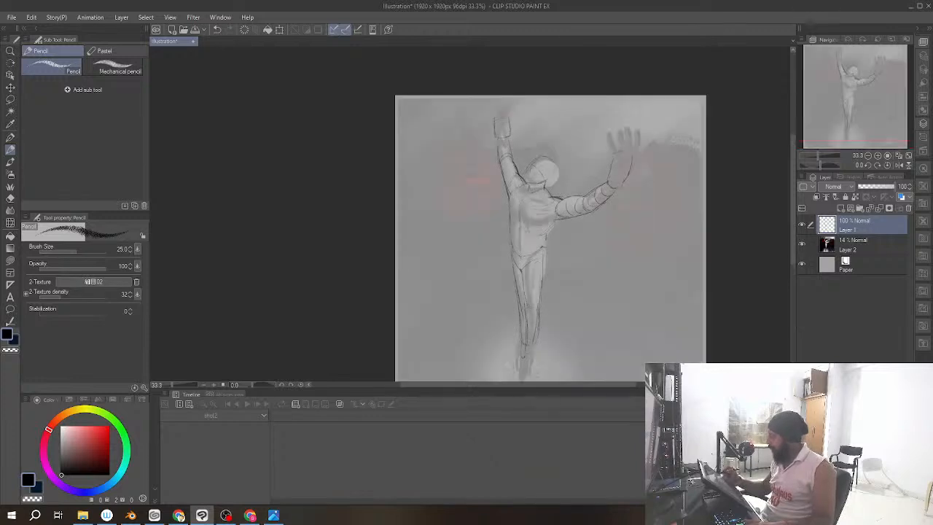
{"action": "scroll", "coordinate": [646, 350], "scroll_direction": "up", "scroll_amount": 1}
{"action": "key", "text": "Tab"}
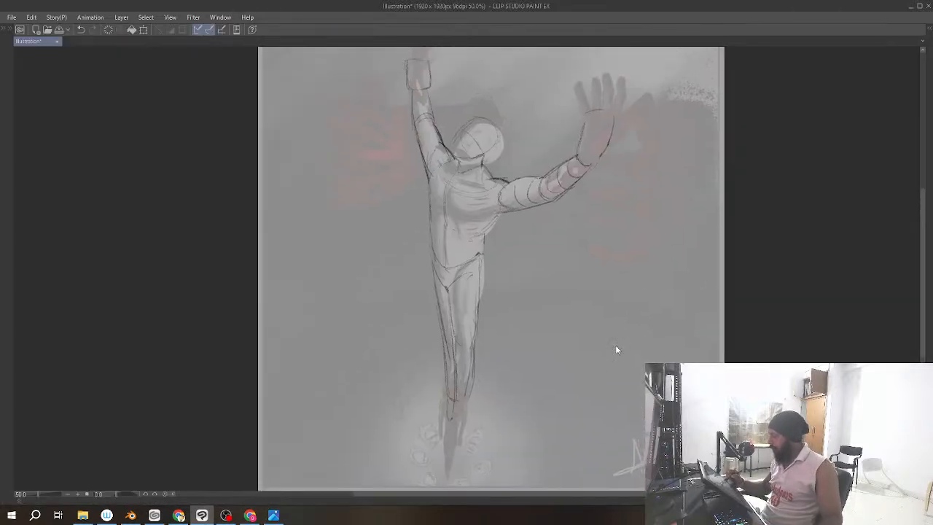
Transform the sketch layer, scaling the whole figure down and repositioning it over the painted figure.
{"action": "key", "text": "ctrl+t"}
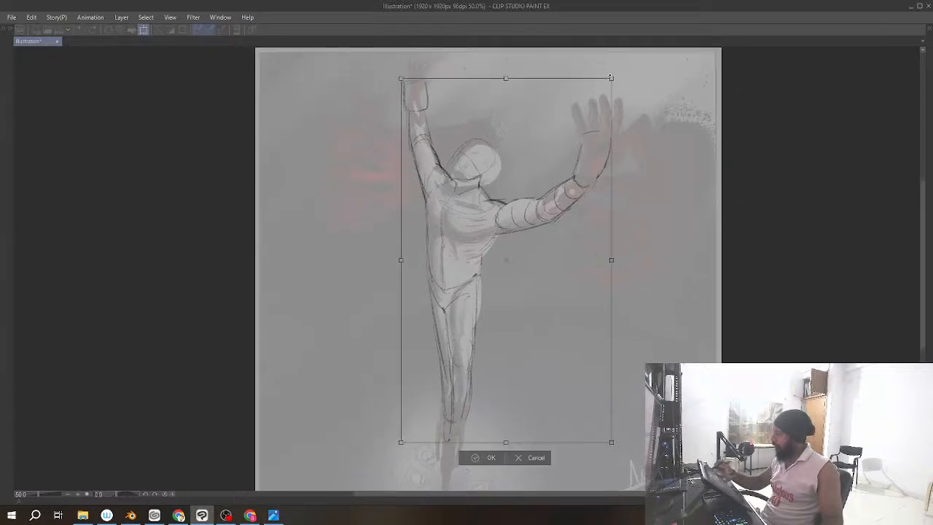
{"action": "left_click_drag", "start_coordinate": [610, 77], "coordinate": [581, 114]}
{"action": "left_click_drag", "start_coordinate": [543, 220], "coordinate": [554, 184]}
{"action": "left_click_drag", "start_coordinate": [597, 81], "coordinate": [593, 88]}
{"action": "key", "text": "Return"}
{"action": "left_click_drag", "start_coordinate": [533, 254], "coordinate": [561, 240]}
{"action": "key", "text": "Return"}
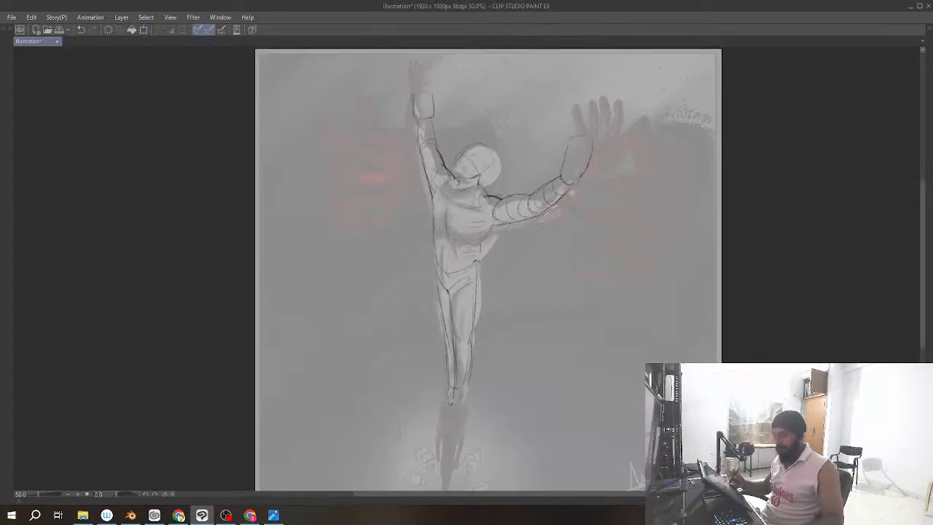
Redraw the leg on the outstretched-arm side with a thigh contour, a knee break and a rounded calf tapering to the ankle.
{"action": "scroll", "coordinate": [498, 381], "scroll_direction": "up", "scroll_amount": 1}
{"action": "left_click_drag", "start_coordinate": [496, 374], "coordinate": [531, 339]}
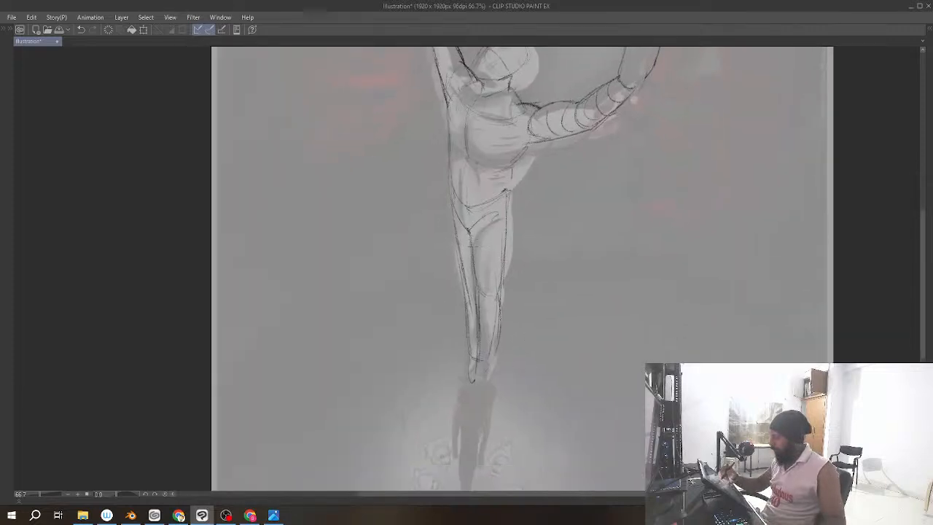
{"action": "left_click_drag", "start_coordinate": [510, 207], "coordinate": [505, 276]}
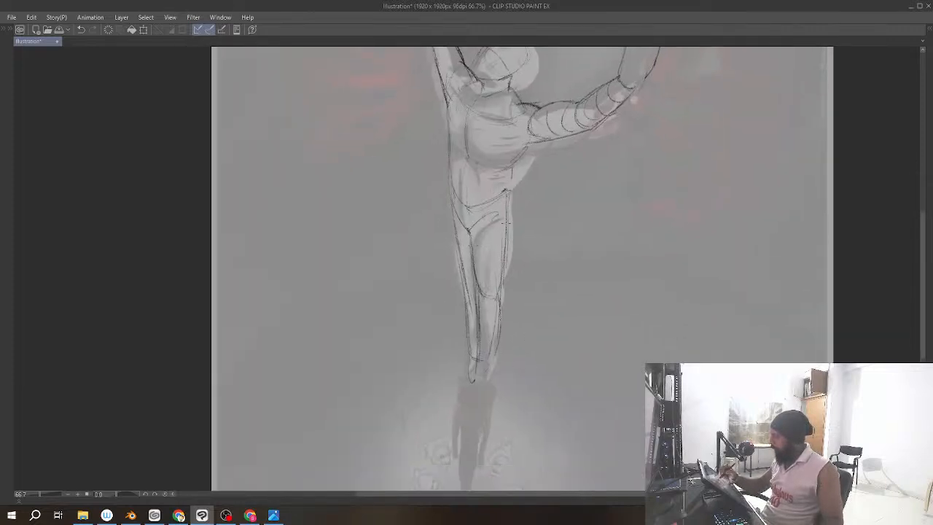
{"action": "key", "text": "ctrl+z"}
{"action": "left_click_drag", "start_coordinate": [509, 211], "coordinate": [502, 298]}
{"action": "mouse_move", "coordinate": [477, 291]}
{"action": "left_mouse_down"}
{"action": "mouse_move", "coordinate": [479, 371]}
{"action": "mouse_move", "coordinate": [500, 338]}
{"action": "mouse_move", "coordinate": [492, 363]}
{"action": "left_mouse_up"}
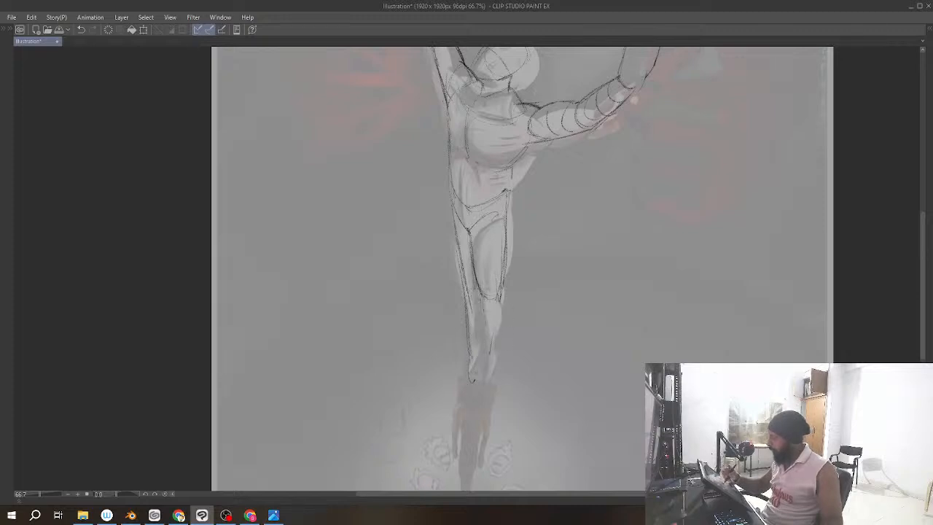
{"action": "left_click_drag", "start_coordinate": [485, 319], "coordinate": [489, 379]}
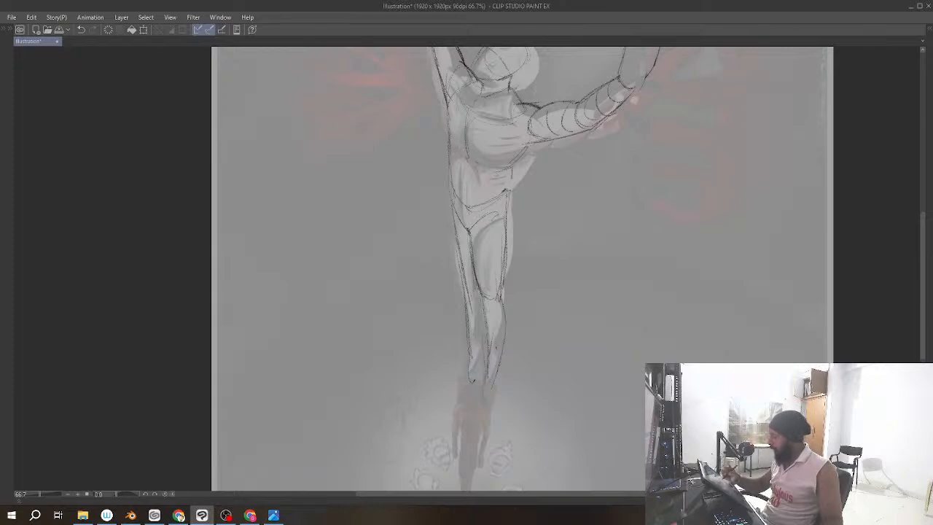
Erase the lower leg on the raised-arm side and redraw its thigh, knee and narrow shin down to the ankle.
{"action": "left_click_drag", "start_coordinate": [470, 299], "coordinate": [466, 381]}
{"action": "left_click_drag", "start_coordinate": [457, 249], "coordinate": [467, 298]}
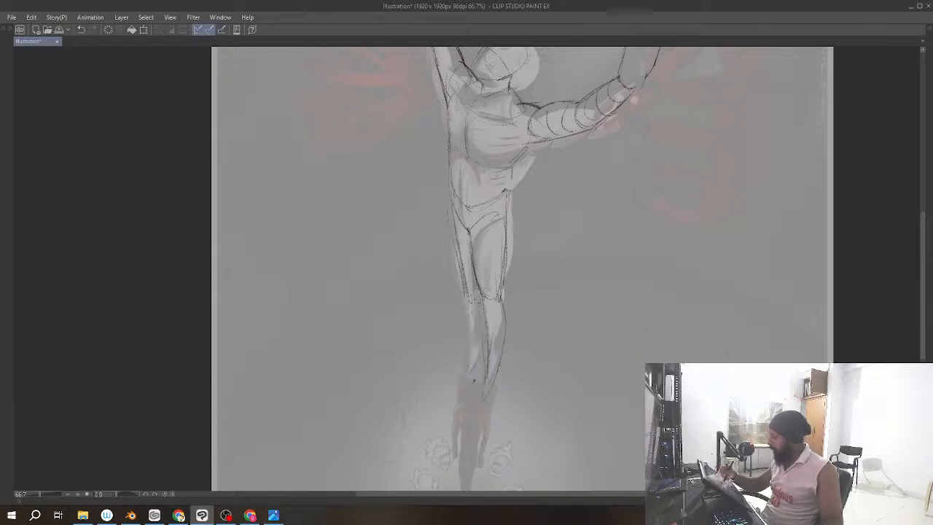
{"action": "left_click_drag", "start_coordinate": [475, 334], "coordinate": [476, 389]}
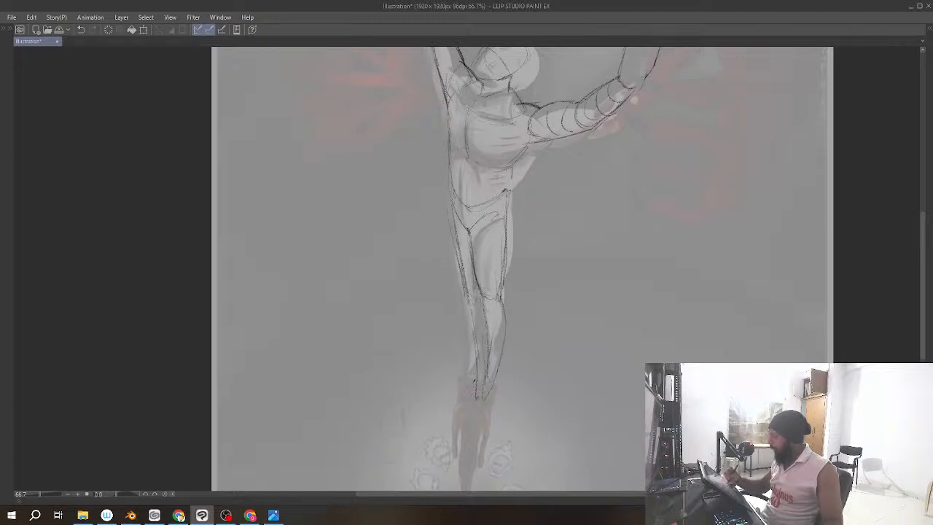
Try a straight line of action from head to ankles and a curve linking both arms, and undo these lines.
{"action": "left_click_drag", "start_coordinate": [542, 265], "coordinate": [529, 324]}
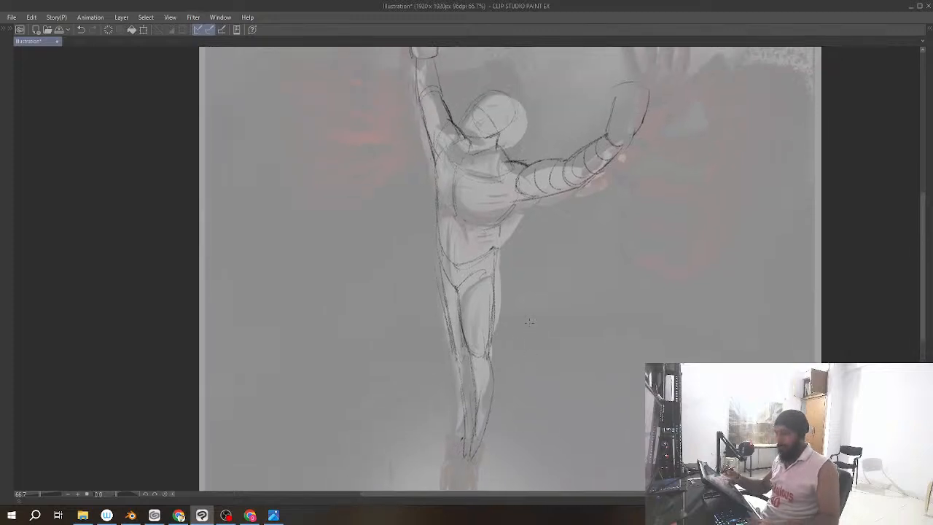
{"action": "scroll", "coordinate": [530, 321], "scroll_direction": "down", "scroll_amount": 1}
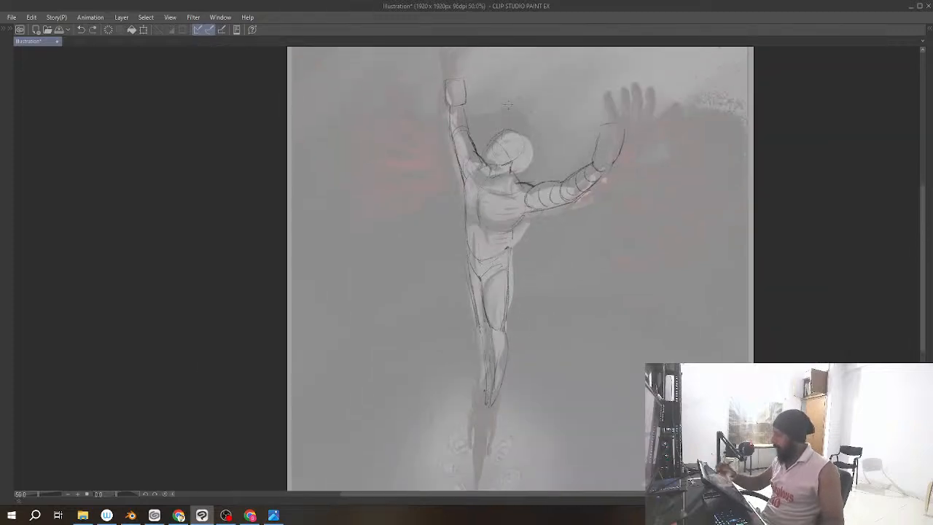
{"action": "left_click_drag", "start_coordinate": [502, 117], "coordinate": [490, 403]}
{"action": "mouse_move", "coordinate": [447, 94]}
{"action": "left_mouse_down"}
{"action": "mouse_move", "coordinate": [474, 177]}
{"action": "mouse_move", "coordinate": [616, 145]}
{"action": "left_mouse_up"}
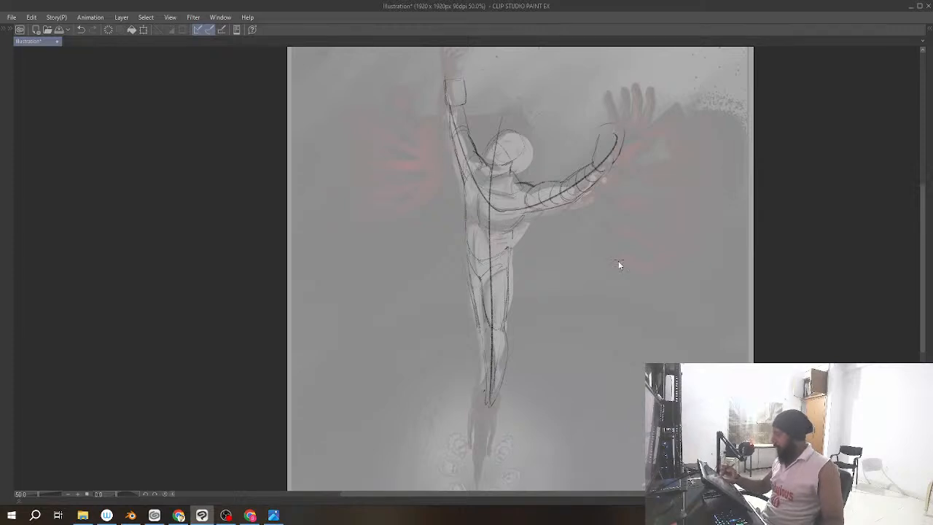
{"action": "key", "text": "ctrl+z"}
{"action": "key", "text": "ctrl+z"}
{"action": "key", "text": "ctrl+z"}
Draw a curved line of action from the head through the torso to the feet, and a flowing curve through both arms.
{"action": "mouse_move", "coordinate": [510, 134]}
{"action": "left_mouse_down"}
{"action": "mouse_move", "coordinate": [476, 211]}
{"action": "mouse_move", "coordinate": [492, 393]}
{"action": "left_mouse_up"}
{"action": "mouse_move", "coordinate": [456, 94]}
{"action": "left_mouse_down"}
{"action": "mouse_move", "coordinate": [474, 180]}
{"action": "mouse_move", "coordinate": [586, 175]}
{"action": "left_mouse_up"}
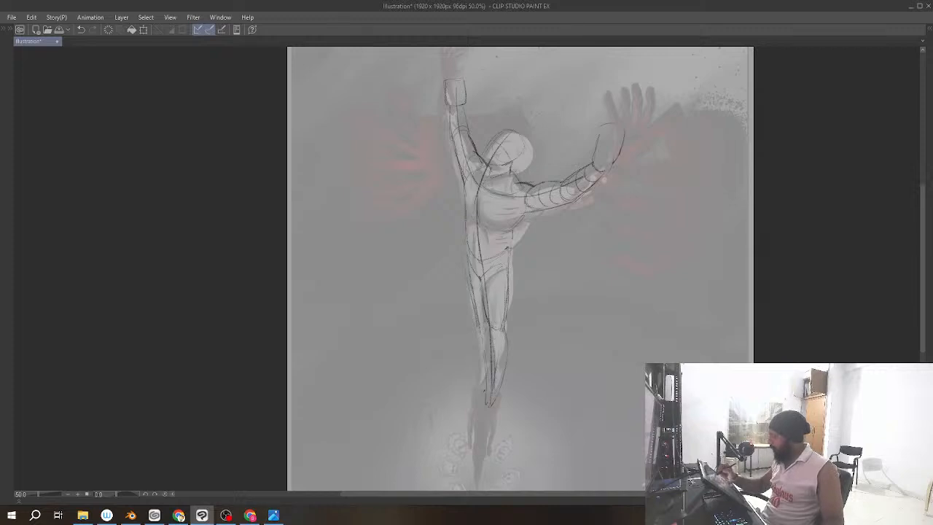
{"action": "key", "text": "ctrl+z"}
{"action": "left_click_drag", "start_coordinate": [525, 199], "coordinate": [588, 178]}
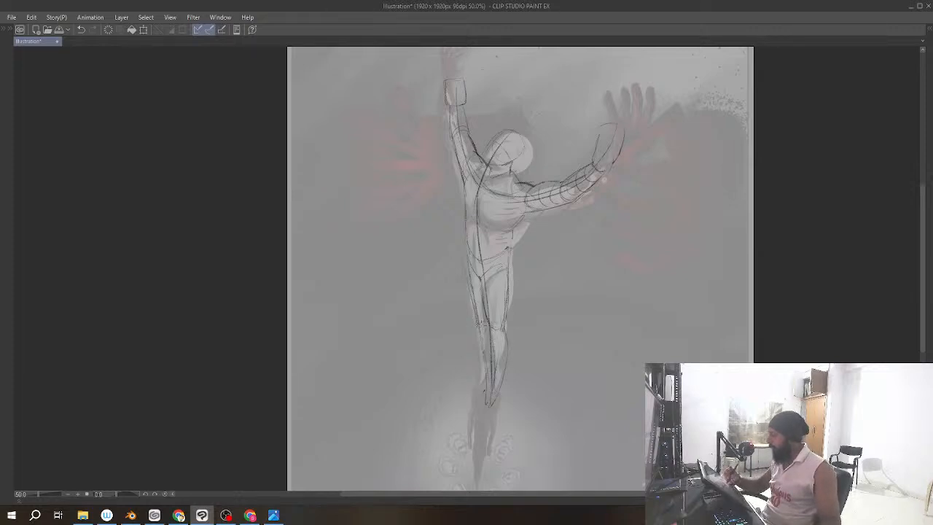
{"action": "key", "text": "ctrl+z"}
{"action": "left_click_drag", "start_coordinate": [483, 299], "coordinate": [491, 328]}
Hide the painting on Layer 2 and sketch a short rib curve on the raised-arm side of the torso.
{"action": "key", "text": "Tab"}
{"action": "left_click", "coordinate": [803, 244]}
{"action": "left_click_drag", "start_coordinate": [657, 267], "coordinate": [650, 314]}
{"action": "key", "text": "Tab"}
{"action": "scroll", "coordinate": [619, 315], "scroll_direction": "up", "scroll_amount": 1}
{"action": "mouse_move", "coordinate": [515, 282]}
{"action": "left_mouse_down"}
{"action": "mouse_move", "coordinate": [533, 337]}
{"action": "mouse_move", "coordinate": [500, 355]}
{"action": "mouse_move", "coordinate": [519, 363]}
{"action": "left_mouse_up"}
{"action": "scroll", "coordinate": [533, 337], "scroll_direction": "up", "scroll_amount": 1}
{"action": "left_click_drag", "start_coordinate": [411, 285], "coordinate": [453, 321]}
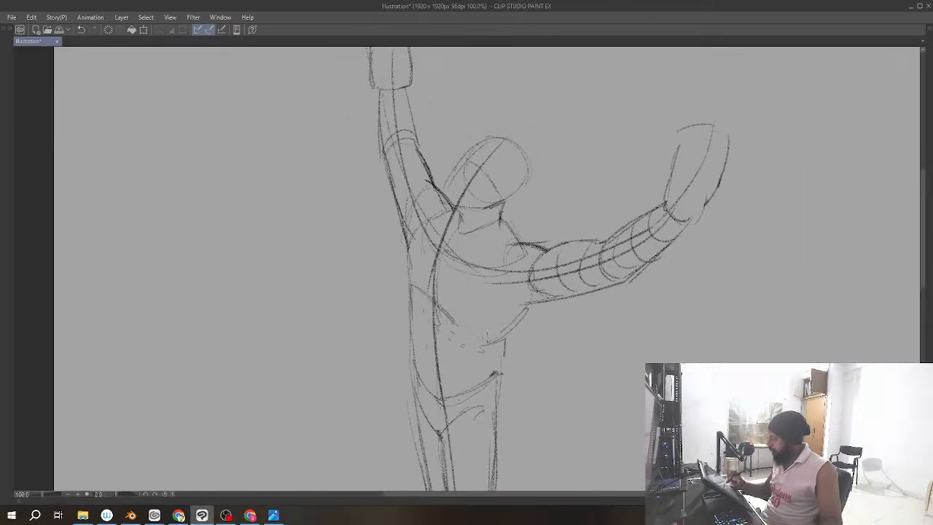
Sketch a diagonal neck line from the jaw toward the throat and short marks where the neck meets the raised shoulder.
{"action": "scroll", "coordinate": [503, 318], "scroll_direction": "down", "scroll_amount": 1}
{"action": "scroll", "coordinate": [507, 327], "scroll_direction": "up", "scroll_amount": 3}
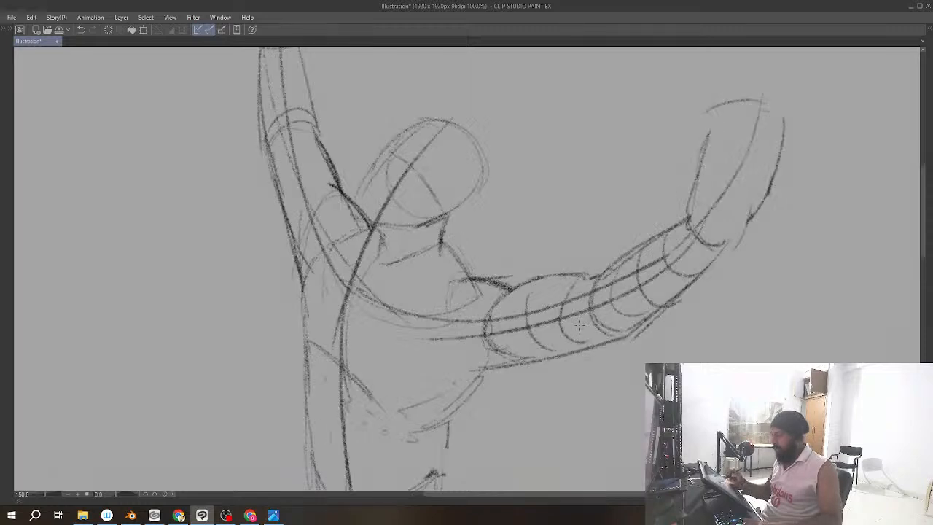
{"action": "left_click_drag", "start_coordinate": [506, 326], "coordinate": [544, 320]}
{"action": "left_click_drag", "start_coordinate": [491, 285], "coordinate": [438, 328]}
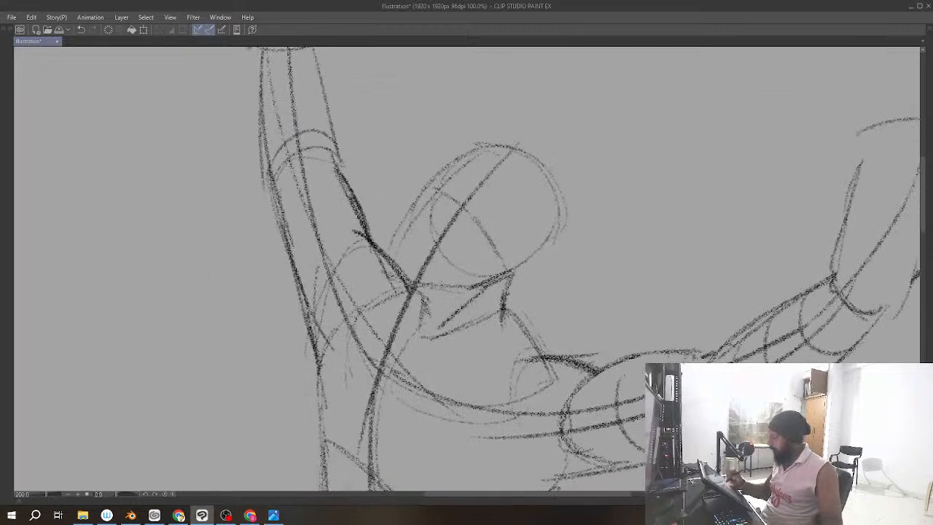
{"action": "mouse_move", "coordinate": [412, 283]}
{"action": "left_mouse_down"}
{"action": "mouse_move", "coordinate": [424, 297]}
{"action": "mouse_move", "coordinate": [418, 341]}
{"action": "mouse_move", "coordinate": [430, 299]}
{"action": "mouse_move", "coordinate": [412, 311]}
{"action": "mouse_move", "coordinate": [412, 325]}
{"action": "left_mouse_up"}
{"action": "key", "text": "e"}
{"action": "key", "text": "ctrl+z"}
{"action": "key", "text": "ctrl+z"}
{"action": "key", "text": "ctrl+z"}
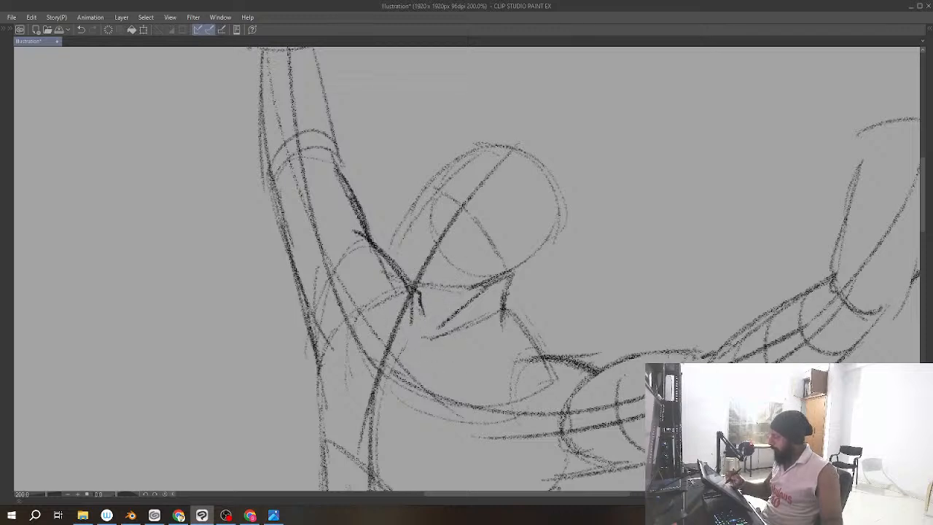
Refine the jaw corner and neck, erase the head's inner circle and centre line, and mark both ends of the brow.
{"action": "left_click_drag", "start_coordinate": [498, 282], "coordinate": [447, 321]}
{"action": "mouse_move", "coordinate": [553, 276]}
{"action": "left_mouse_down"}
{"action": "mouse_move", "coordinate": [533, 319]}
{"action": "mouse_move", "coordinate": [476, 325]}
{"action": "mouse_move", "coordinate": [515, 309]}
{"action": "mouse_move", "coordinate": [492, 303]}
{"action": "mouse_move", "coordinate": [499, 321]}
{"action": "left_mouse_up"}
{"action": "key", "text": "e"}
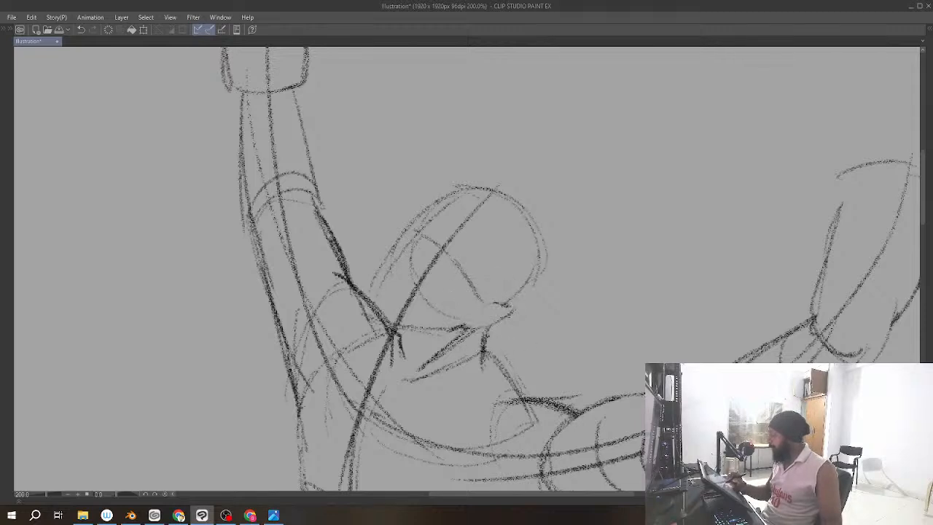
{"action": "left_click_drag", "start_coordinate": [476, 275], "coordinate": [491, 279]}
{"action": "key", "text": "e"}
{"action": "mouse_move", "coordinate": [436, 289]}
{"action": "left_mouse_down"}
{"action": "mouse_move", "coordinate": [470, 244]}
{"action": "mouse_move", "coordinate": [443, 281]}
{"action": "mouse_move", "coordinate": [478, 276]}
{"action": "mouse_move", "coordinate": [479, 315]}
{"action": "left_mouse_up"}
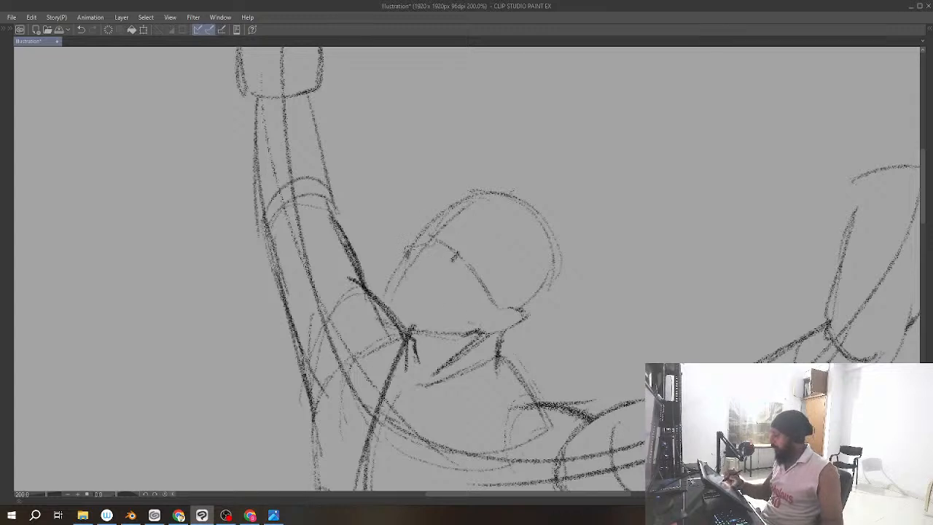
{"action": "left_click_drag", "start_coordinate": [433, 241], "coordinate": [412, 255]}
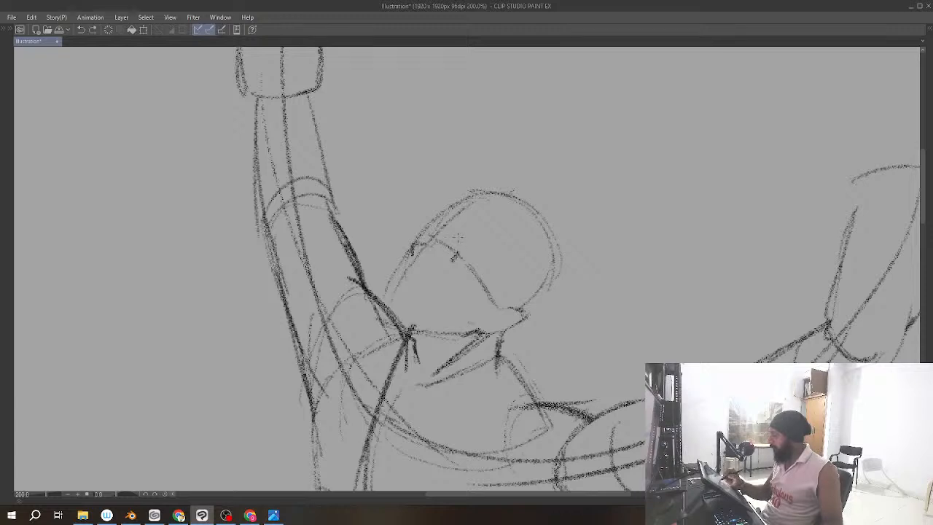
Show Layer 2 and briefly hide the sketch to examine the painted face, and return to the sketch alone.
{"action": "key", "text": "Tab"}
{"action": "left_click", "coordinate": [802, 243]}
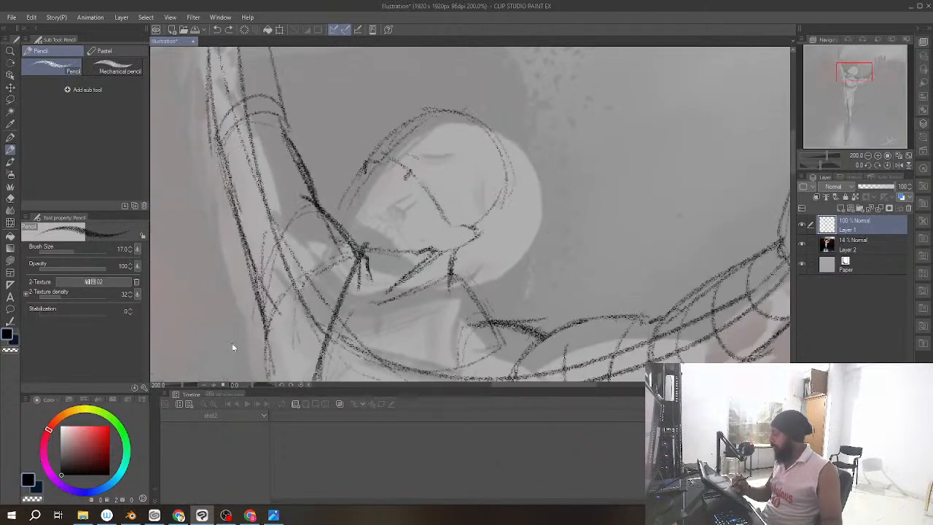
{"action": "left_click", "coordinate": [802, 225]}
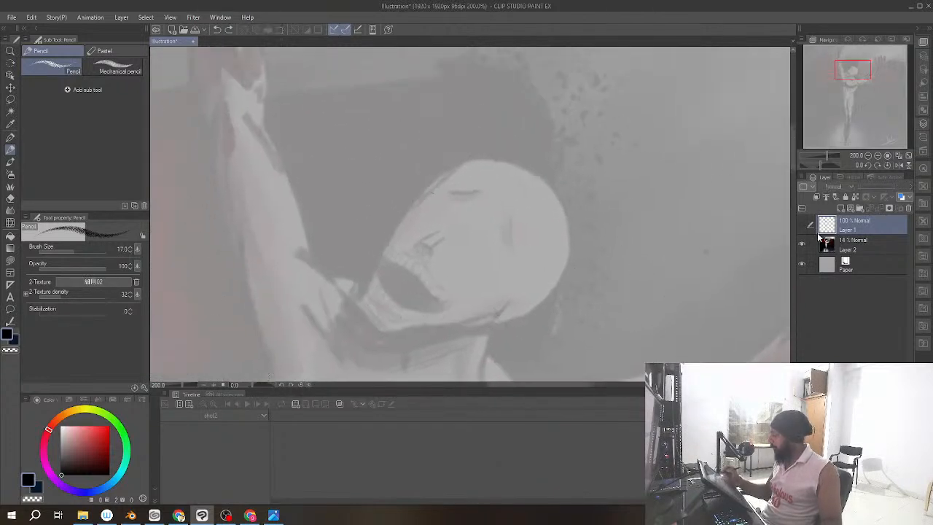
{"action": "left_click", "coordinate": [802, 225]}
{"action": "left_click", "coordinate": [802, 244]}
{"action": "key", "text": "Tab"}
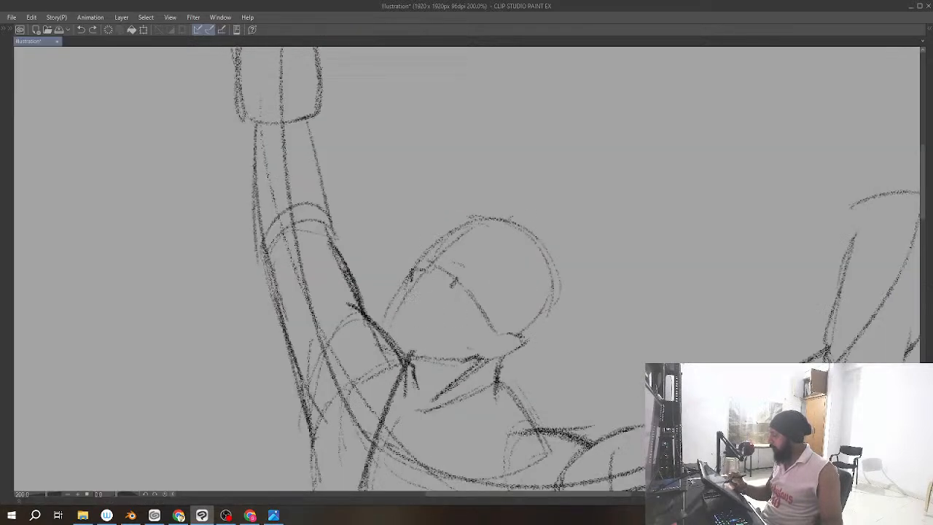
Sketch the curved open-mouth shape on the lower face, replacing the first attempt.
{"action": "left_click_drag", "start_coordinate": [407, 288], "coordinate": [441, 336]}
{"action": "key", "text": "ctrl+z"}
{"action": "left_click_drag", "start_coordinate": [387, 315], "coordinate": [436, 339]}
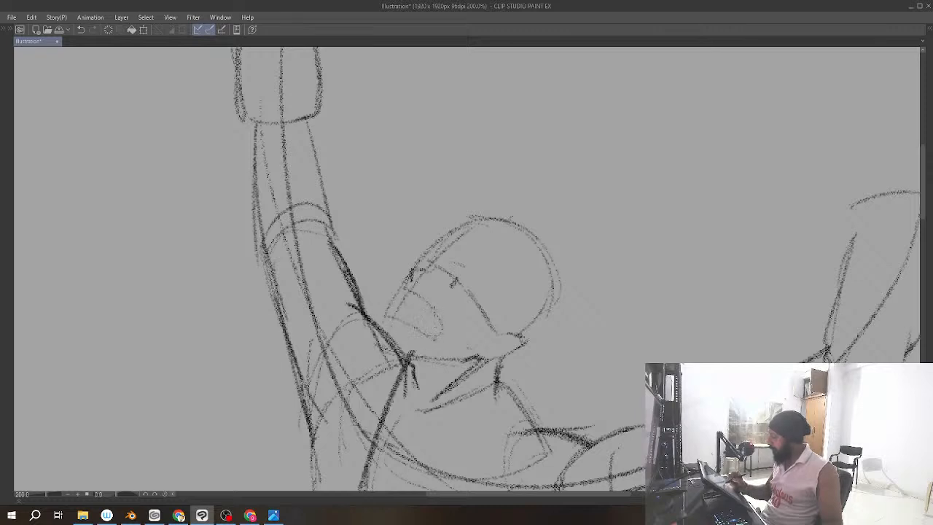
Redraw the open mouth as a narrower curved shape on the lower face and darken its outline along the face's front edge.
{"action": "key", "text": "ctrl+z"}
{"action": "mouse_move", "coordinate": [403, 291]}
{"action": "left_mouse_down"}
{"action": "mouse_move", "coordinate": [440, 300]}
{"action": "mouse_move", "coordinate": [439, 340]}
{"action": "left_mouse_up"}
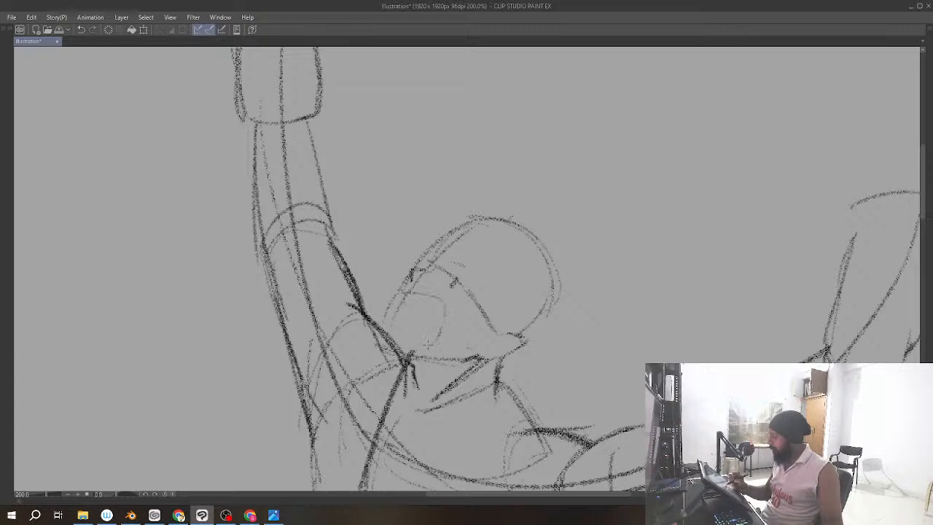
{"action": "key", "text": "ctrl+z"}
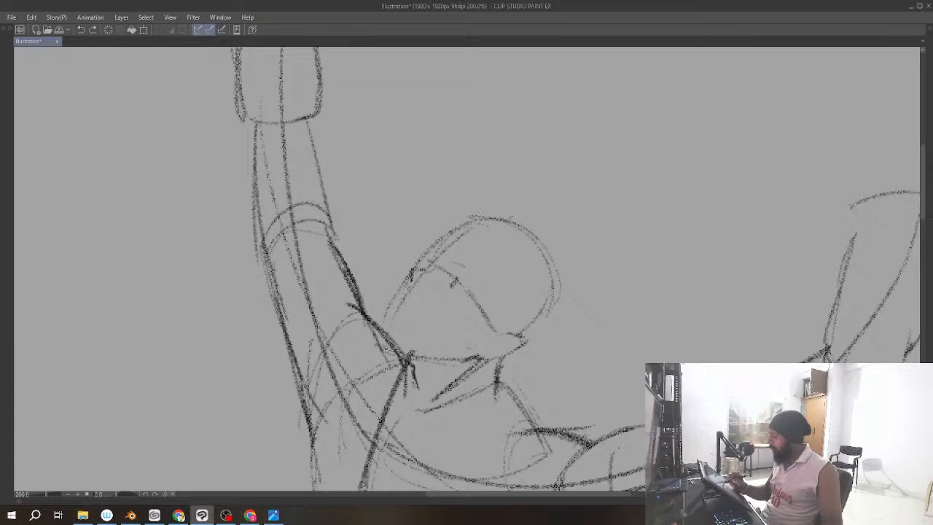
{"action": "mouse_move", "coordinate": [433, 293]}
{"action": "left_mouse_down"}
{"action": "mouse_move", "coordinate": [423, 341]}
{"action": "mouse_move", "coordinate": [402, 319]}
{"action": "mouse_move", "coordinate": [417, 341]}
{"action": "left_mouse_up"}
{"action": "left_click_drag", "start_coordinate": [417, 291], "coordinate": [425, 339]}
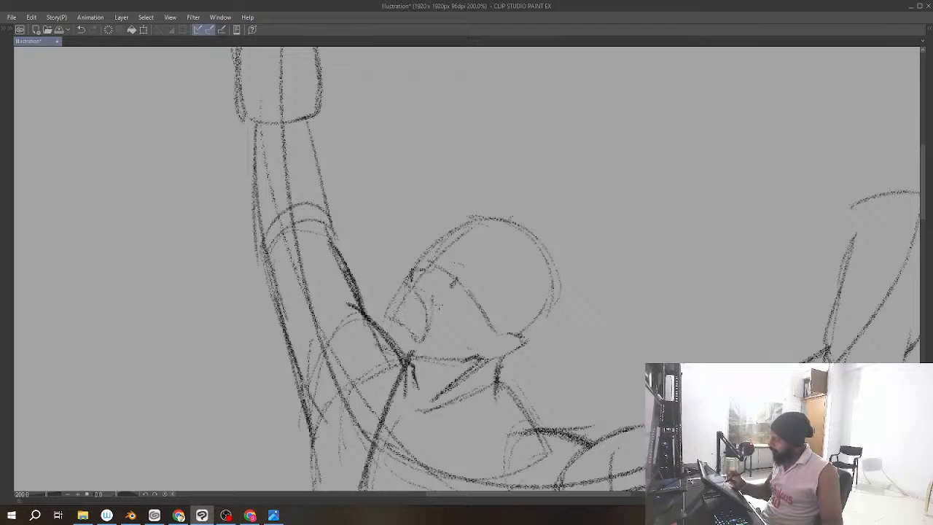
{"action": "left_click_drag", "start_coordinate": [401, 291], "coordinate": [386, 319]}
{"action": "left_click_drag", "start_coordinate": [410, 285], "coordinate": [419, 297]}
{"action": "left_click_drag", "start_coordinate": [416, 291], "coordinate": [427, 331]}
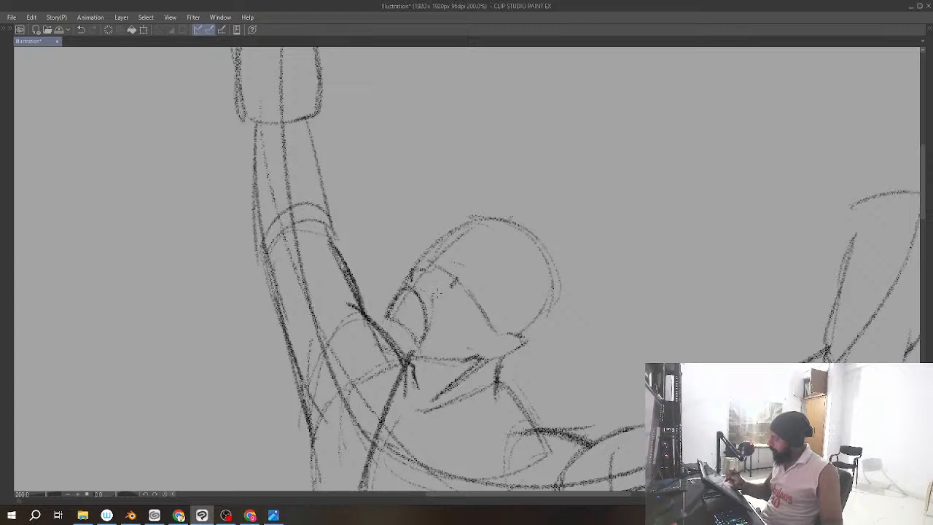
Erase the brow and centre guide lines across the upper face and sketch small teeth marks inside the open mouth.
{"action": "left_click_drag", "start_coordinate": [408, 291], "coordinate": [459, 343]}
{"action": "left_click_drag", "start_coordinate": [386, 342], "coordinate": [437, 379]}
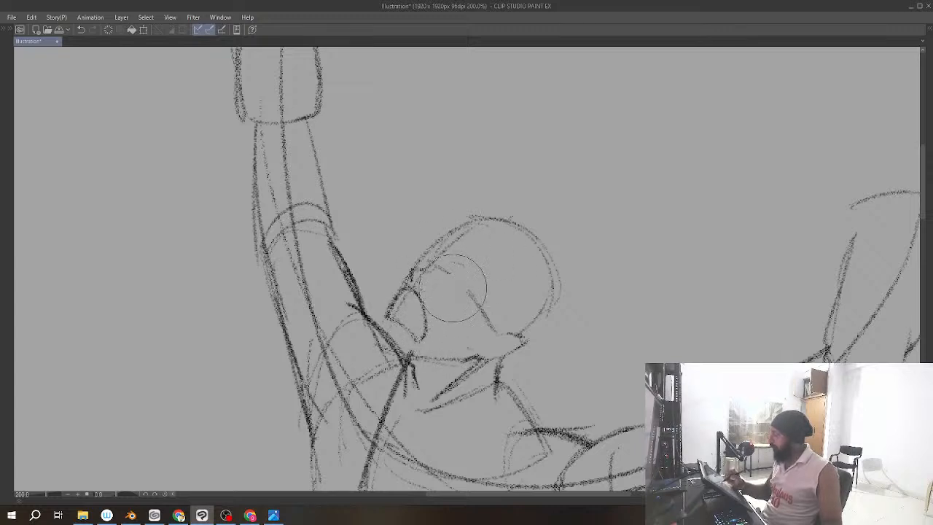
{"action": "left_click_drag", "start_coordinate": [437, 240], "coordinate": [470, 278]}
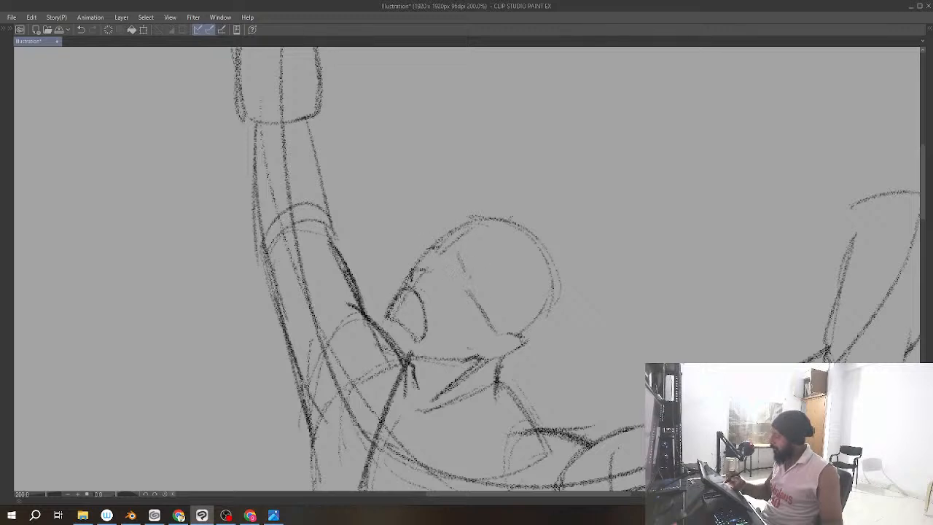
{"action": "mouse_move", "coordinate": [415, 305]}
{"action": "left_mouse_down"}
{"action": "mouse_move", "coordinate": [417, 314]}
{"action": "mouse_move", "coordinate": [388, 318]}
{"action": "left_mouse_up"}
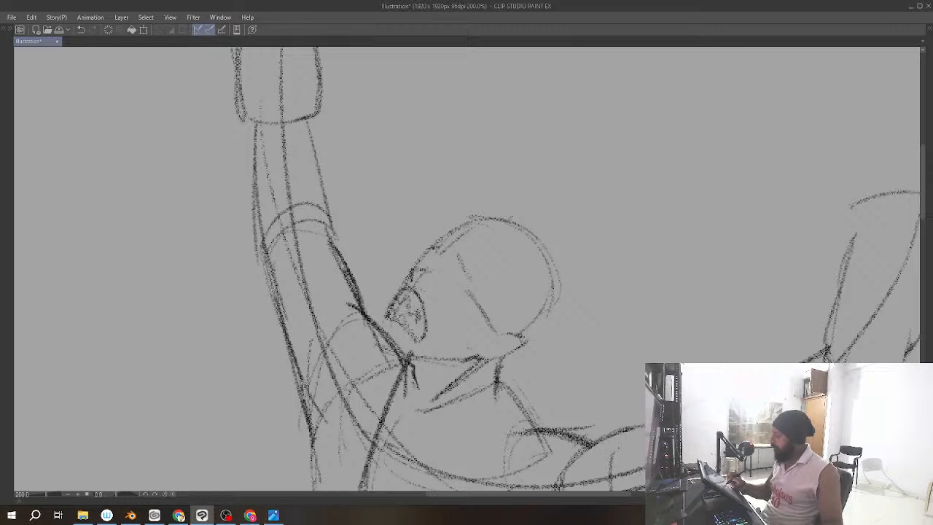
Strengthen the chin, brow notch and front forehead contour, and erase the diagonal guide line across the cheek.
{"action": "left_click_drag", "start_coordinate": [534, 321], "coordinate": [539, 304]}
{"action": "left_click_drag", "start_coordinate": [392, 295], "coordinate": [386, 312]}
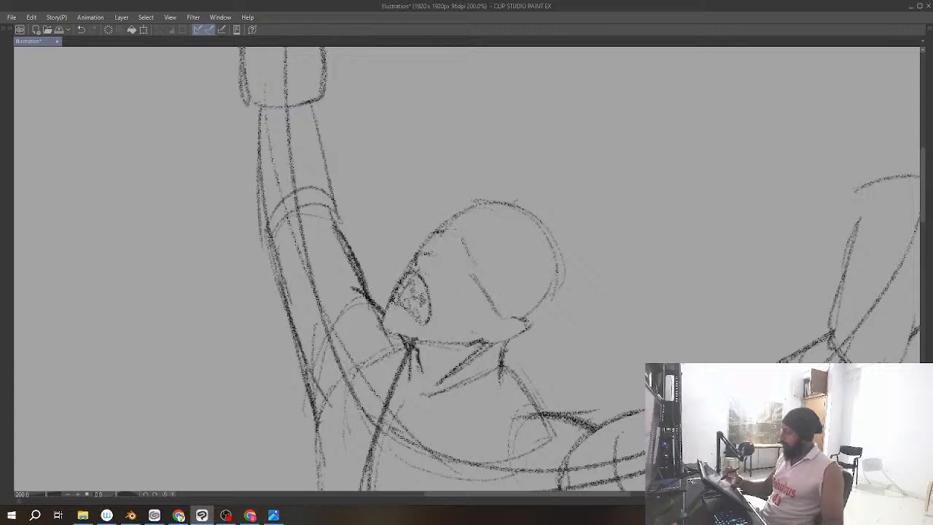
{"action": "left_click_drag", "start_coordinate": [441, 225], "coordinate": [428, 234]}
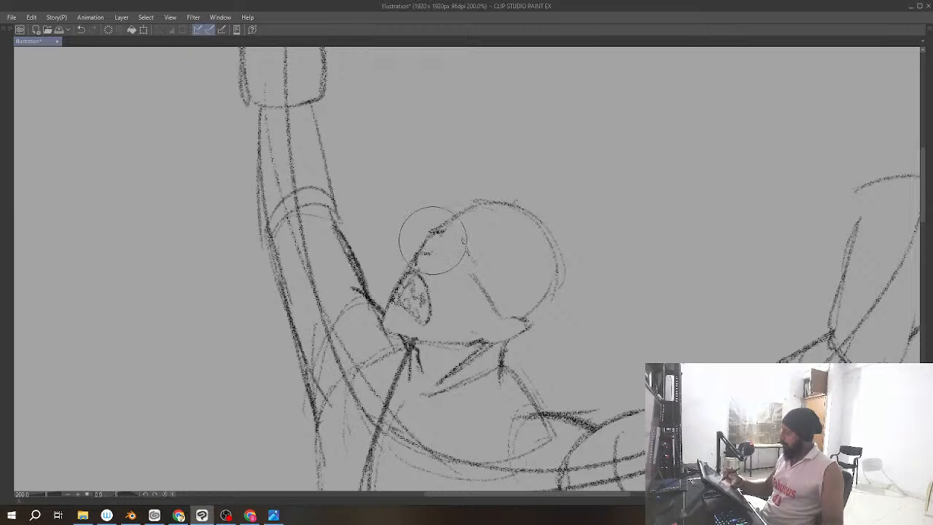
{"action": "left_click_drag", "start_coordinate": [433, 228], "coordinate": [450, 218]}
{"action": "left_click_drag", "start_coordinate": [477, 286], "coordinate": [530, 323]}
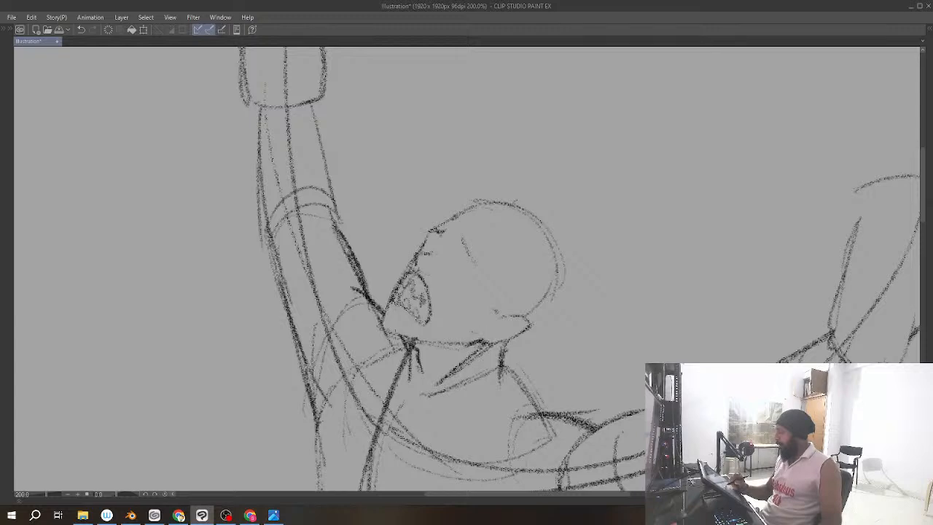
Redraw the lower jaw edge with a darker stroke and darken the short slanted line at the temple.
{"action": "mouse_move", "coordinate": [410, 340]}
{"action": "left_mouse_down"}
{"action": "mouse_move", "coordinate": [474, 341]}
{"action": "mouse_move", "coordinate": [448, 341]}
{"action": "mouse_move", "coordinate": [467, 346]}
{"action": "left_mouse_up"}
{"action": "key", "text": "ctrl+z"}
{"action": "key", "text": "ctrl+z"}
{"action": "key", "text": "e"}
{"action": "key", "text": "p"}
{"action": "key", "text": "ctrl+z"}
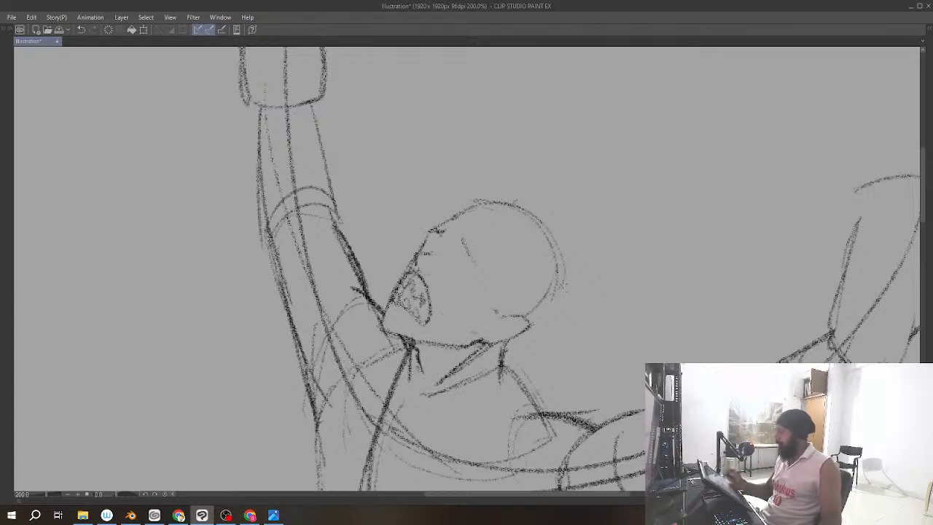
{"action": "left_click_drag", "start_coordinate": [512, 224], "coordinate": [517, 232]}
{"action": "left_click_drag", "start_coordinate": [467, 246], "coordinate": [483, 273]}
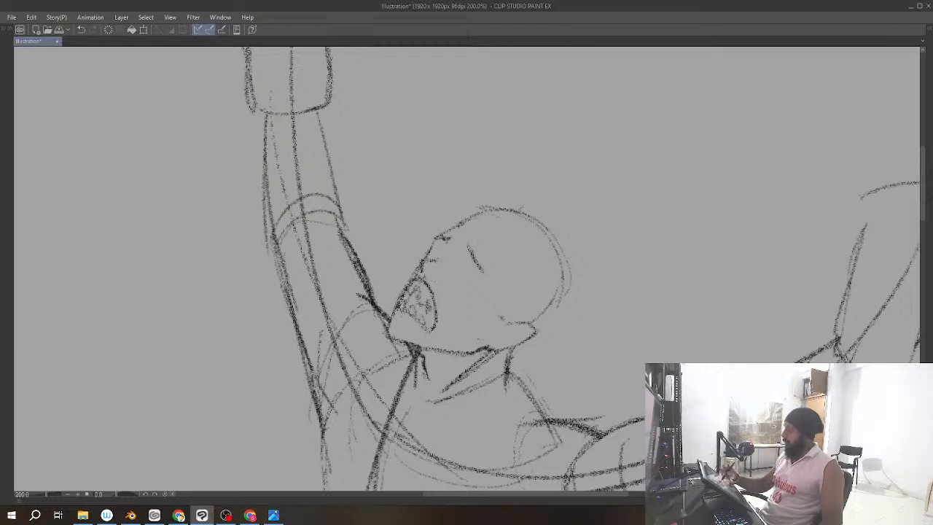
Clean up the stray marks where the chin meets the neck.
{"action": "mouse_move", "coordinate": [618, 349]}
{"action": "left_mouse_down"}
{"action": "mouse_move", "coordinate": [624, 339]}
{"action": "mouse_move", "coordinate": [605, 279]}
{"action": "left_mouse_up"}
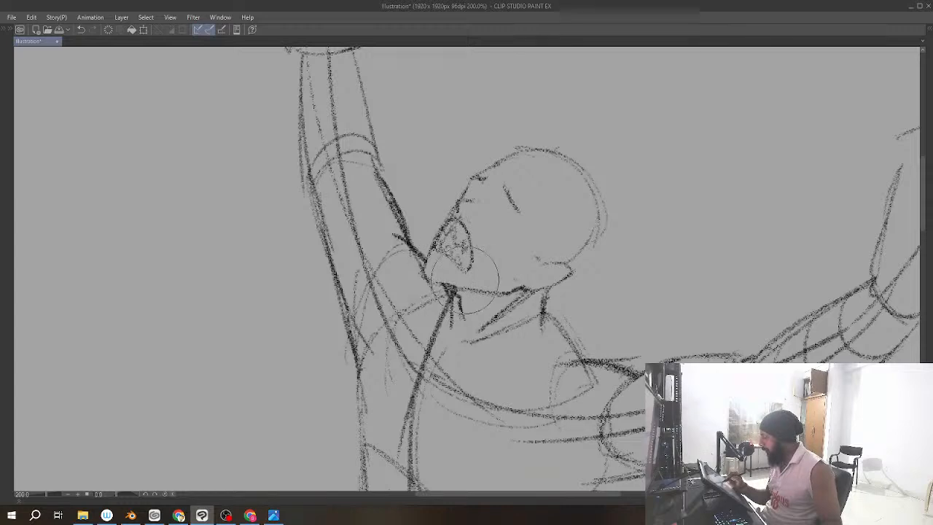
{"action": "mouse_move", "coordinate": [445, 276]}
{"action": "left_mouse_down"}
{"action": "mouse_move", "coordinate": [431, 285]}
{"action": "mouse_move", "coordinate": [480, 293]}
{"action": "left_mouse_up"}
{"action": "left_click_drag", "start_coordinate": [649, 319], "coordinate": [619, 336]}
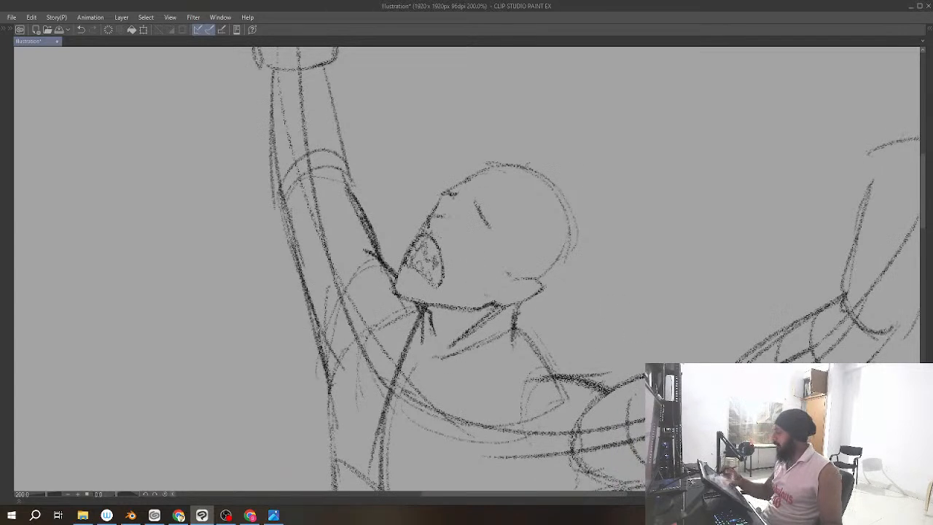
Erase the rough skull outline and redraw it as one clean curve from the forehead around to the back of the jaw.
{"action": "mouse_move", "coordinate": [464, 179]}
{"action": "left_mouse_down"}
{"action": "mouse_move", "coordinate": [531, 198]}
{"action": "mouse_move", "coordinate": [552, 253]}
{"action": "left_mouse_up"}
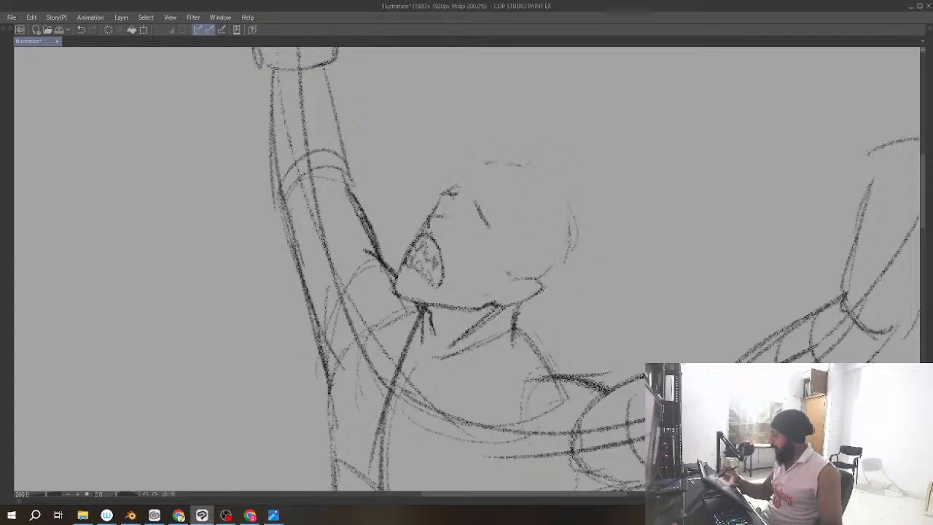
{"action": "mouse_move", "coordinate": [452, 187]}
{"action": "left_mouse_down"}
{"action": "mouse_move", "coordinate": [475, 167]}
{"action": "mouse_move", "coordinate": [526, 170]}
{"action": "left_mouse_up"}
{"action": "key", "text": "ctrl+z"}
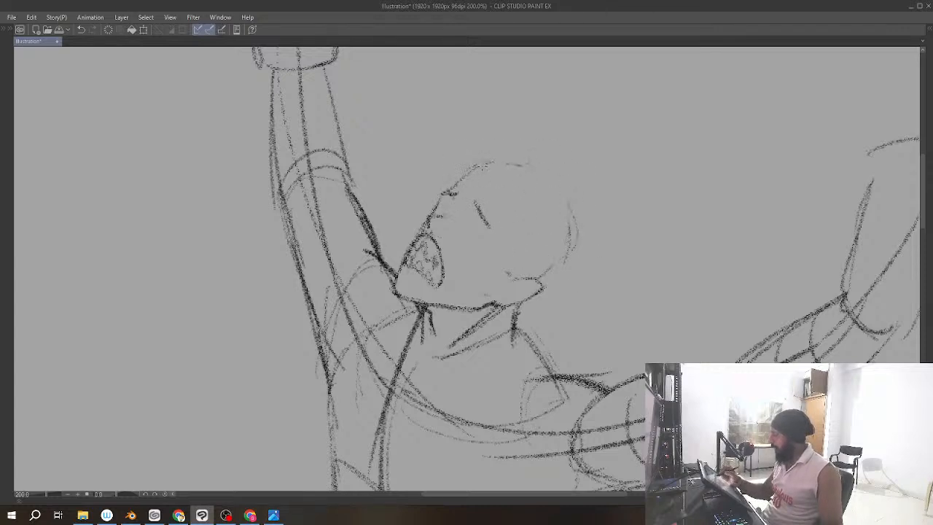
{"action": "key", "text": "ctrl+z"}
{"action": "mouse_move", "coordinate": [452, 187]}
{"action": "left_mouse_down"}
{"action": "mouse_move", "coordinate": [530, 171]}
{"action": "mouse_move", "coordinate": [572, 211]}
{"action": "mouse_move", "coordinate": [561, 264]}
{"action": "mouse_move", "coordinate": [542, 278]}
{"action": "mouse_move", "coordinate": [546, 270]}
{"action": "left_mouse_up"}
{"action": "key", "text": "e"}
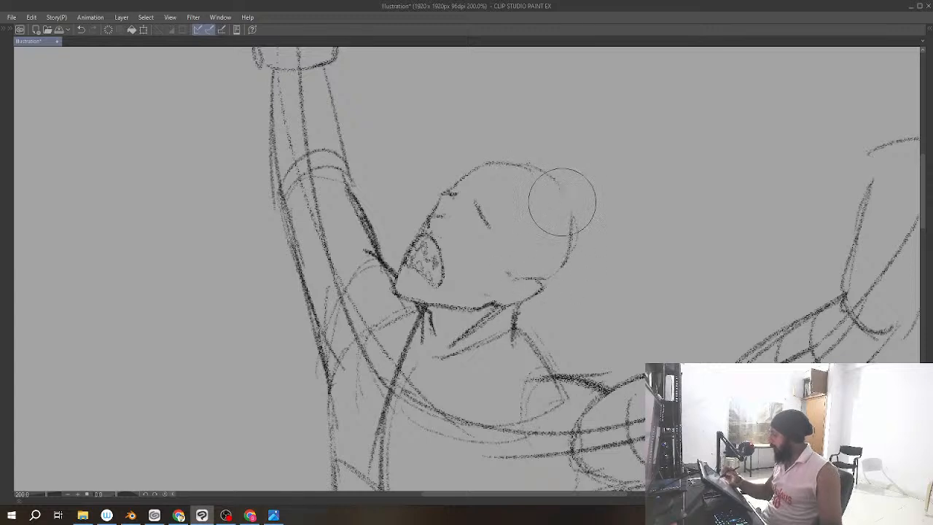
{"action": "mouse_move", "coordinate": [561, 202]}
{"action": "left_mouse_down"}
{"action": "mouse_move", "coordinate": [565, 243]}
{"action": "mouse_move", "coordinate": [555, 253]}
{"action": "mouse_move", "coordinate": [572, 231]}
{"action": "left_mouse_up"}
{"action": "key", "text": "p"}
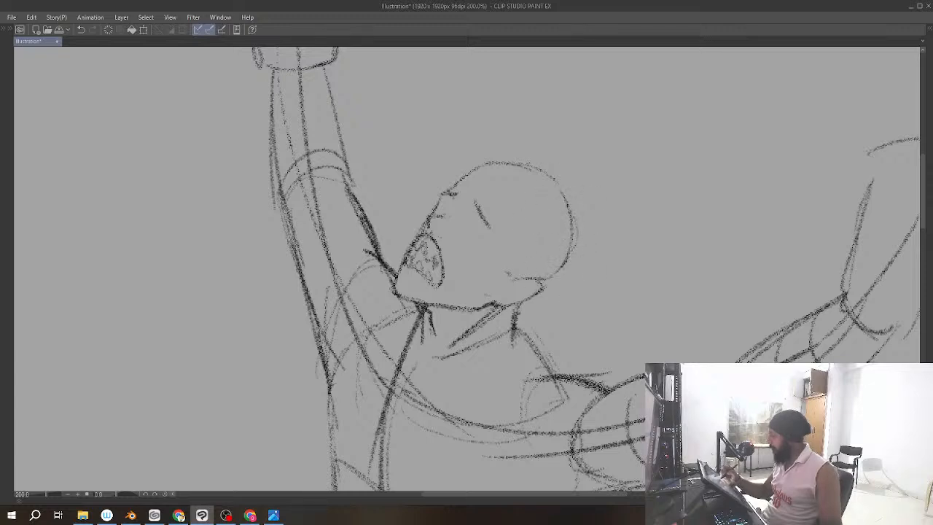
{"action": "left_click_drag", "start_coordinate": [644, 206], "coordinate": [558, 287]}
{"action": "left_click_drag", "start_coordinate": [520, 146], "coordinate": [523, 319]}
{"action": "key", "text": "ctrl+z"}
{"action": "mouse_move", "coordinate": [535, 128]}
{"action": "left_mouse_down"}
{"action": "mouse_move", "coordinate": [535, 245]}
{"action": "mouse_move", "coordinate": [638, 219]}
{"action": "mouse_move", "coordinate": [659, 188]}
{"action": "mouse_move", "coordinate": [621, 120]}
{"action": "mouse_move", "coordinate": [666, 153]}
{"action": "left_mouse_up"}
{"action": "mouse_move", "coordinate": [522, 162]}
{"action": "left_mouse_down"}
{"action": "mouse_move", "coordinate": [549, 145]}
{"action": "mouse_move", "coordinate": [619, 159]}
{"action": "left_mouse_up"}
{"action": "mouse_move", "coordinate": [556, 171]}
{"action": "left_mouse_down"}
{"action": "mouse_move", "coordinate": [551, 191]}
{"action": "mouse_move", "coordinate": [587, 208]}
{"action": "mouse_move", "coordinate": [547, 214]}
{"action": "mouse_move", "coordinate": [537, 201]}
{"action": "mouse_move", "coordinate": [501, 191]}
{"action": "mouse_move", "coordinate": [559, 148]}
{"action": "mouse_move", "coordinate": [605, 153]}
{"action": "mouse_move", "coordinate": [611, 214]}
{"action": "mouse_move", "coordinate": [640, 222]}
{"action": "left_mouse_up"}
{"action": "left_click_drag", "start_coordinate": [610, 324], "coordinate": [644, 259]}
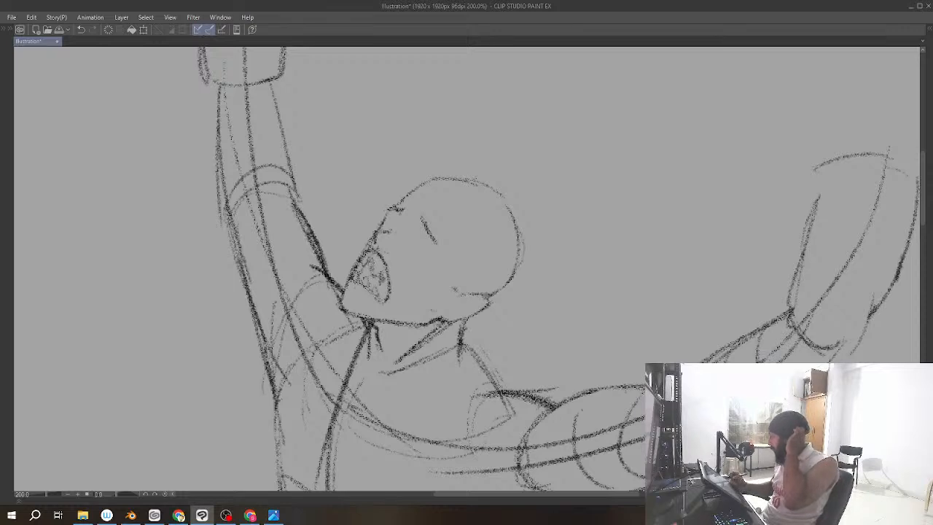
Bring back the interface panels, examine the faded painting on Layer 2 without the sketch, and show the sketch over it again.
{"action": "left_click_drag", "start_coordinate": [786, 346], "coordinate": [533, 356]}
{"action": "scroll", "coordinate": [666, 300], "scroll_direction": "down", "scroll_amount": 2}
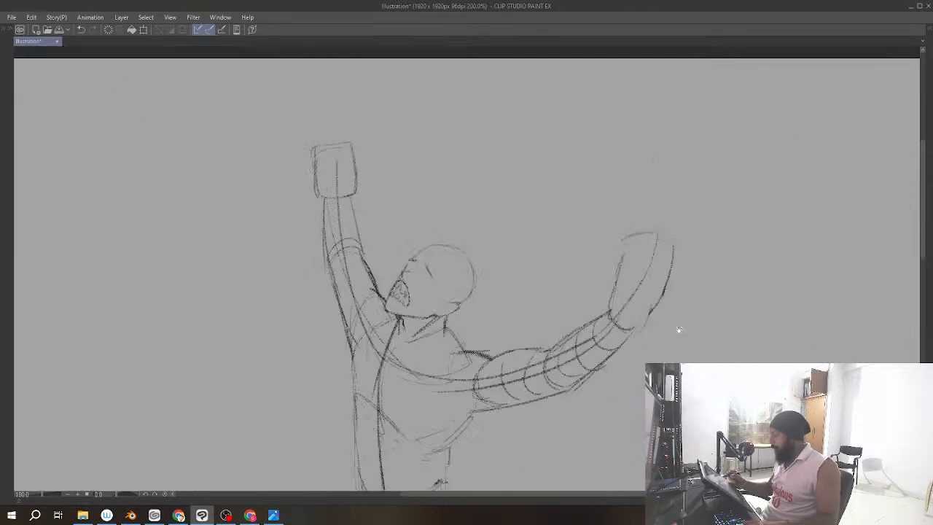
{"action": "left_click_drag", "start_coordinate": [676, 328], "coordinate": [634, 337]}
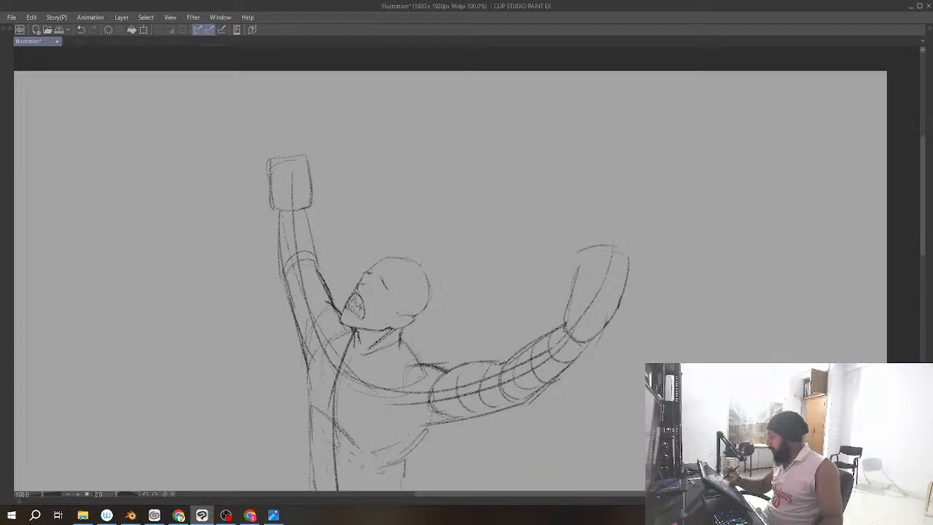
{"action": "key", "text": "Tab"}
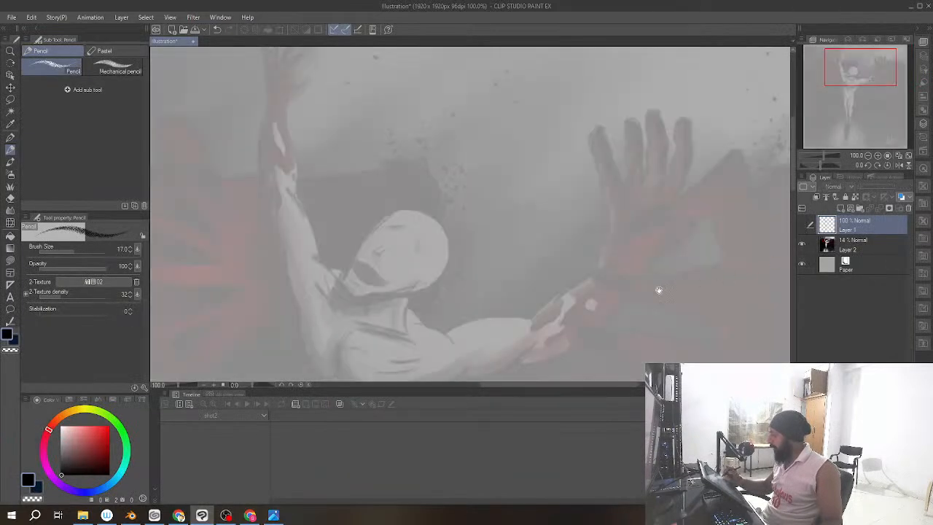
{"action": "left_click_drag", "start_coordinate": [659, 290], "coordinate": [671, 261]}
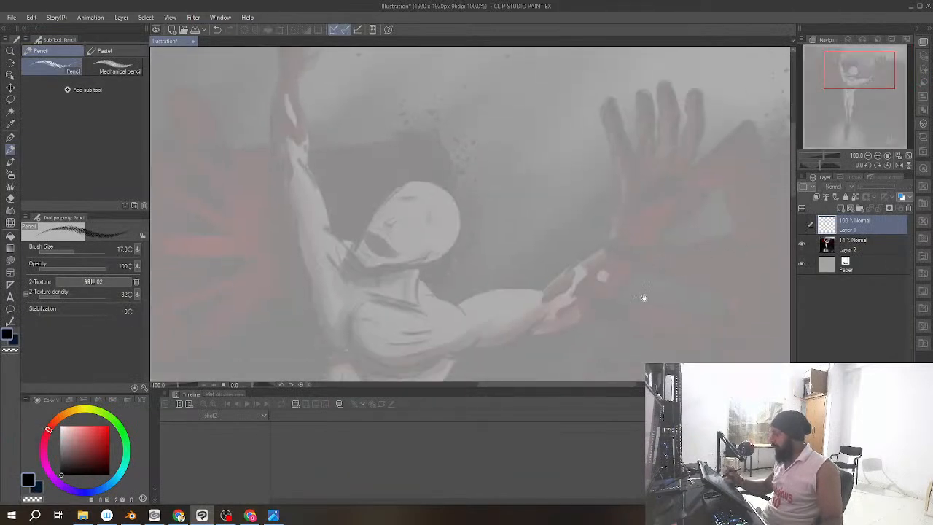
{"action": "scroll", "coordinate": [610, 245], "scroll_direction": "up", "scroll_amount": 1}
{"action": "left_click_drag", "start_coordinate": [487, 290], "coordinate": [616, 218]}
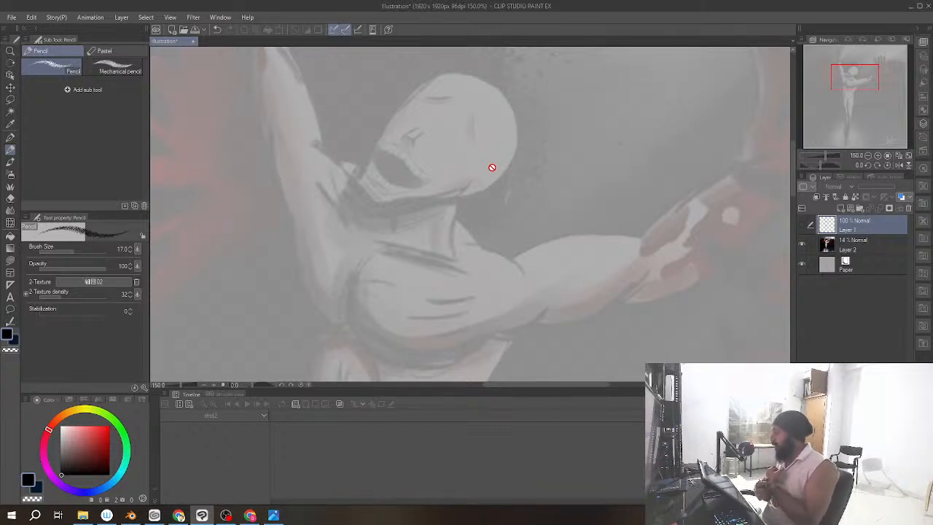
{"action": "left_click_drag", "start_coordinate": [582, 274], "coordinate": [623, 168]}
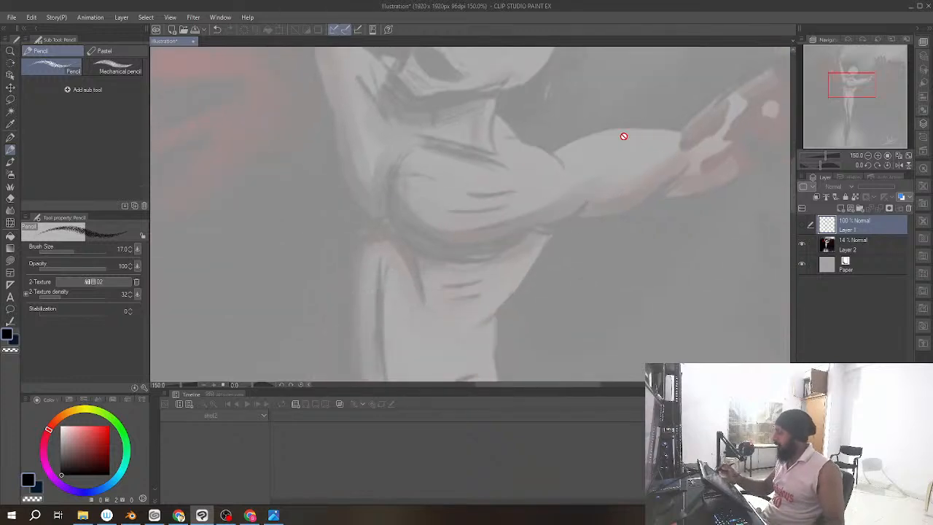
{"action": "scroll", "coordinate": [640, 207], "scroll_direction": "down", "scroll_amount": 4}
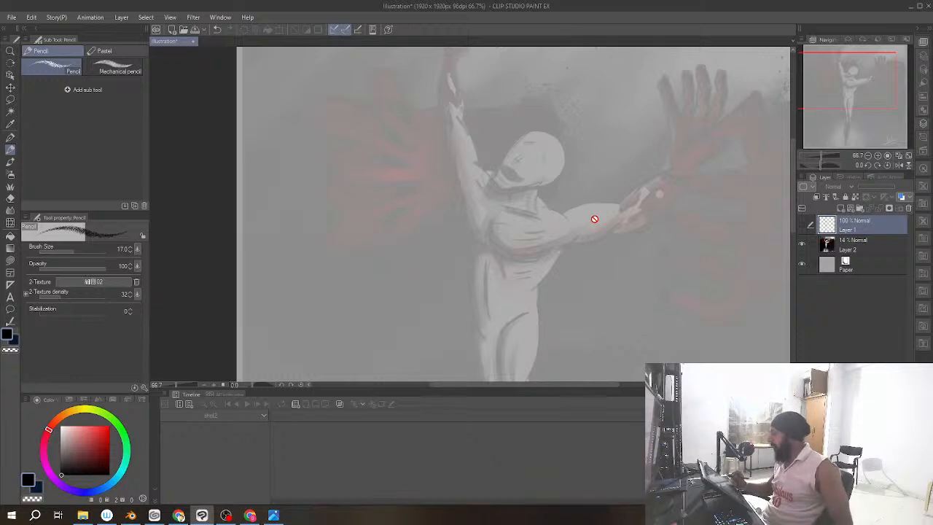
{"action": "left_click", "coordinate": [802, 225]}
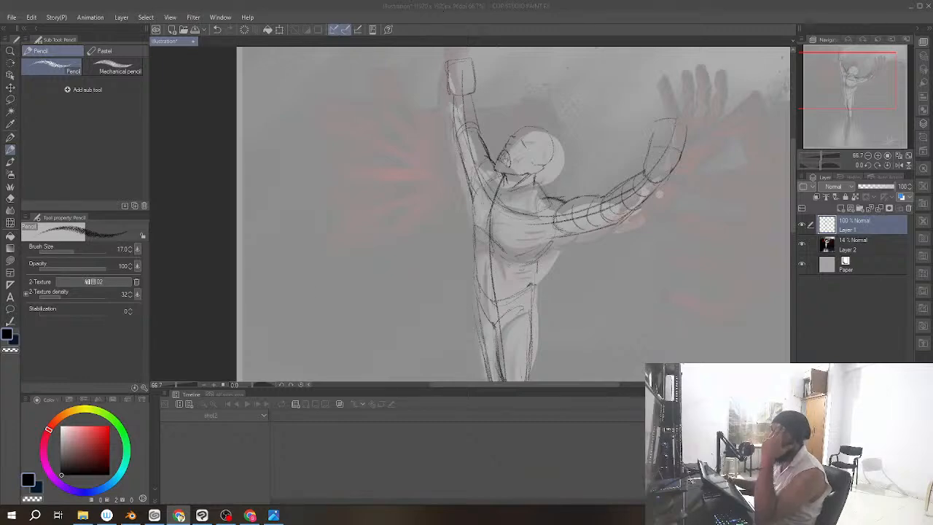
Switch to Chrome, generate a random number between 1 and 15, and open 11.jfif from the stream2 folder in a maximized viewer.
{"action": "mouse_move", "coordinate": [238, 0]}
{"action": "left_mouse_down"}
{"action": "mouse_move", "coordinate": [743, 180]}
{"action": "mouse_move", "coordinate": [636, 49]}
{"action": "left_mouse_up"}
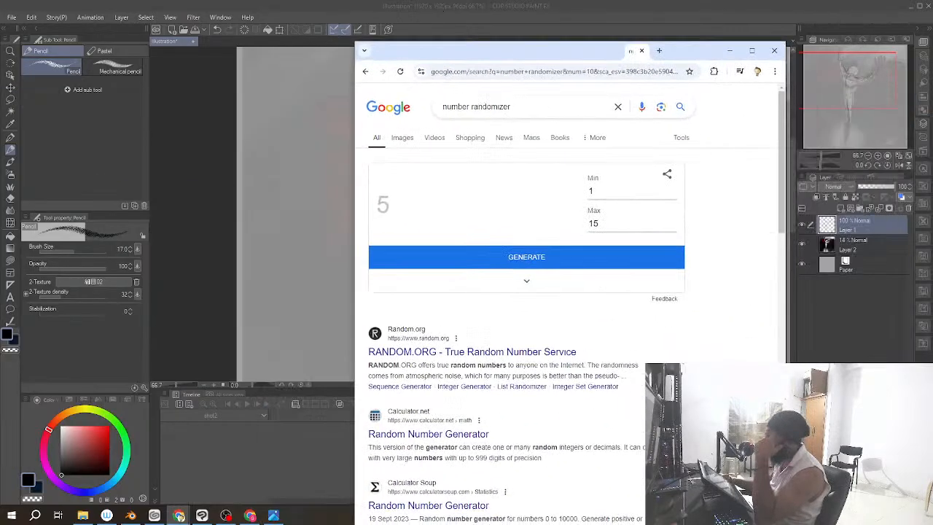
{"action": "left_click", "coordinate": [548, 262]}
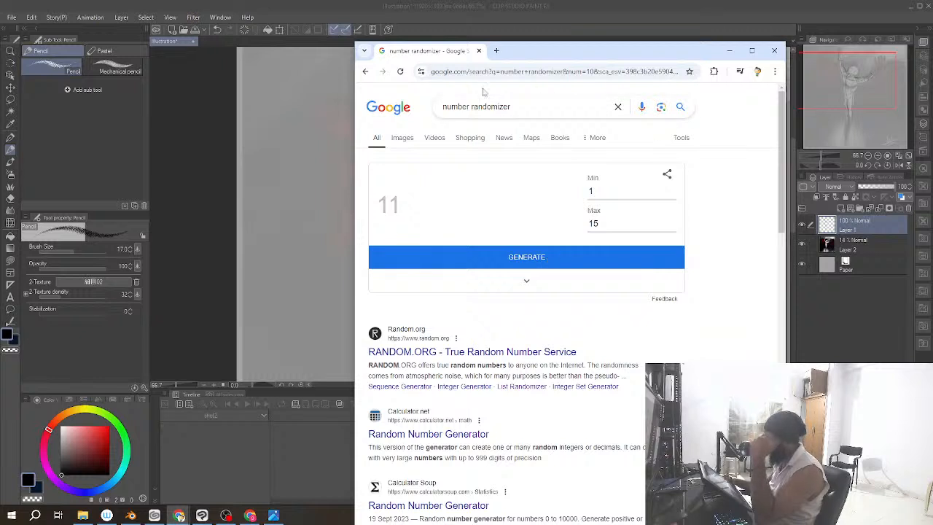
{"action": "left_click", "coordinate": [80, 516]}
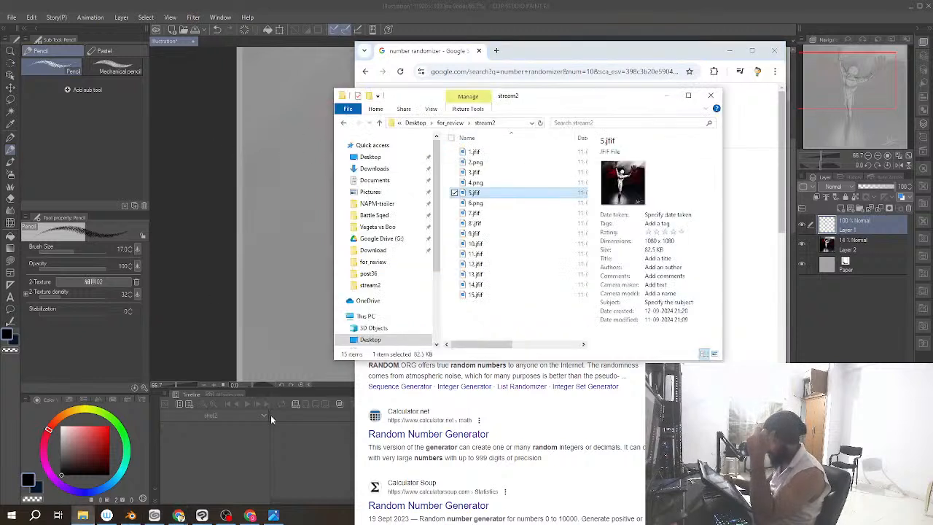
{"action": "left_click", "coordinate": [487, 263]}
{"action": "mouse_move", "coordinate": [492, 256]}
{"action": "left_mouse_down"}
{"action": "mouse_move", "coordinate": [427, 218]}
{"action": "mouse_move", "coordinate": [226, 41]}
{"action": "mouse_move", "coordinate": [239, 146]}
{"action": "left_mouse_up"}
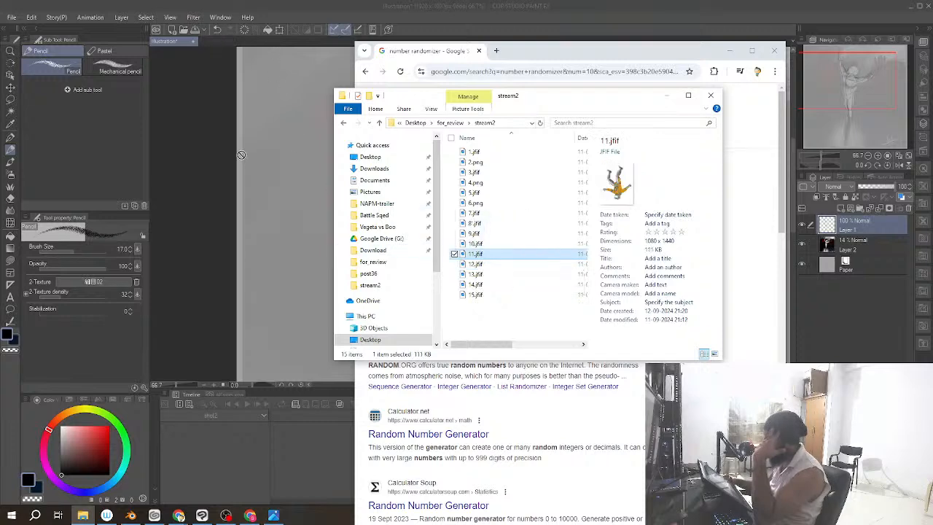
{"action": "double_click", "coordinate": [483, 255]}
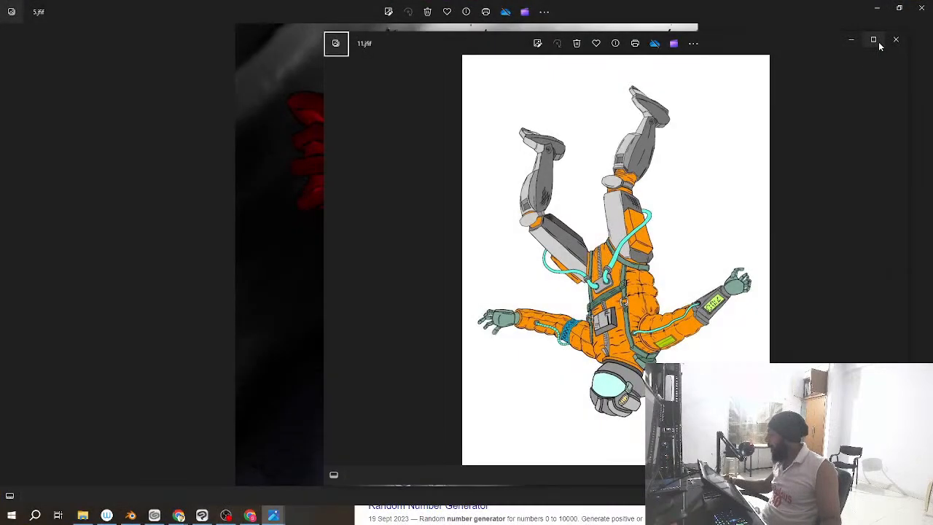
{"action": "left_click", "coordinate": [873, 40]}
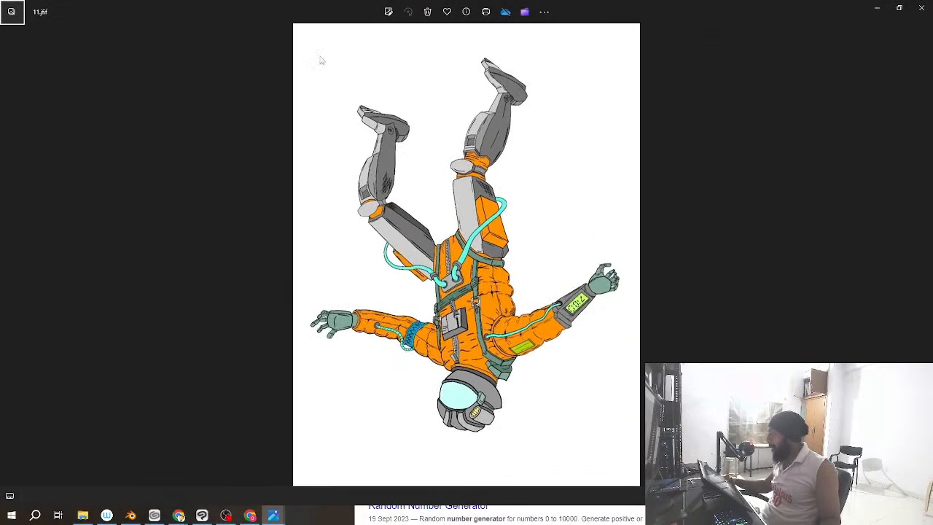
Capture the 11.jfif astronaut drawing as a screenshot and paste it into a new 1920 x 1920 px illustration in Clip Studio Paint.
{"action": "key", "text": "super+shift+s"}
{"action": "left_click_drag", "start_coordinate": [311, 49], "coordinate": [641, 488]}
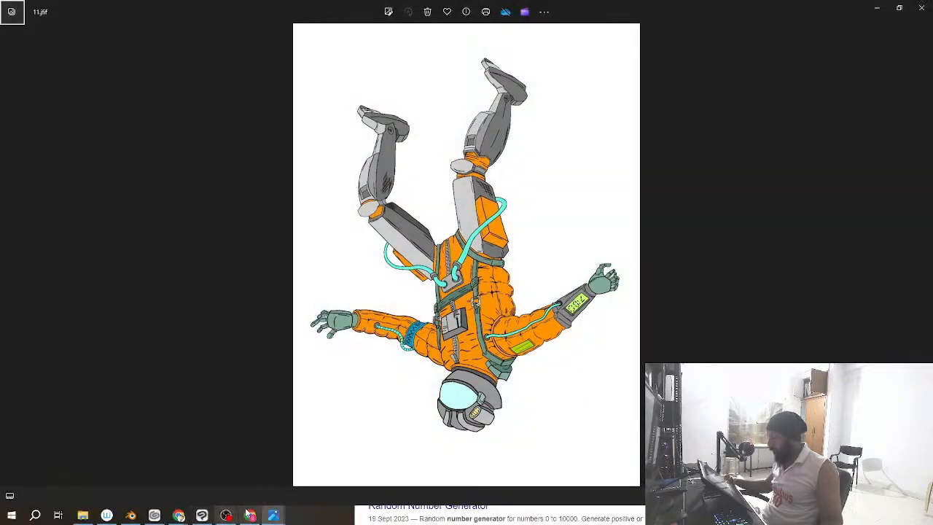
{"action": "left_click", "coordinate": [195, 516]}
{"action": "left_click", "coordinate": [11, 19]}
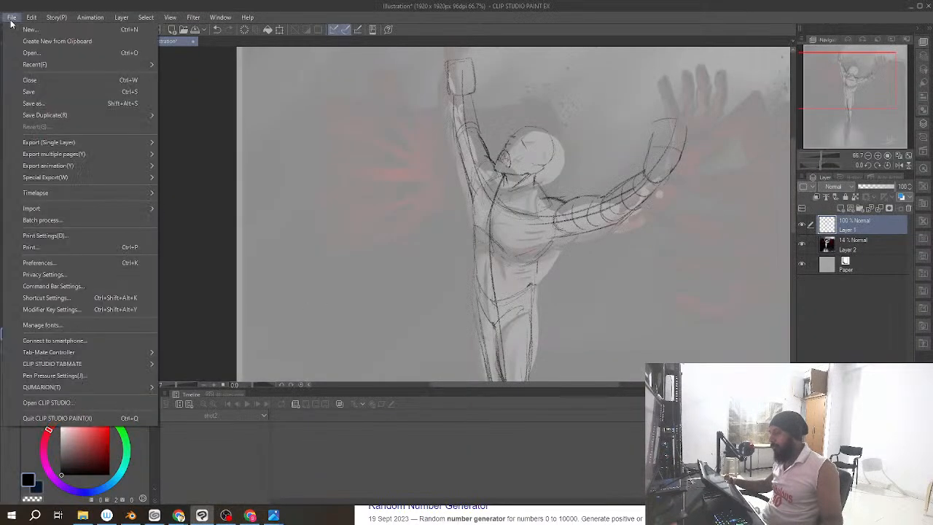
{"action": "left_click", "coordinate": [30, 31]}
{"action": "left_click", "coordinate": [581, 122]}
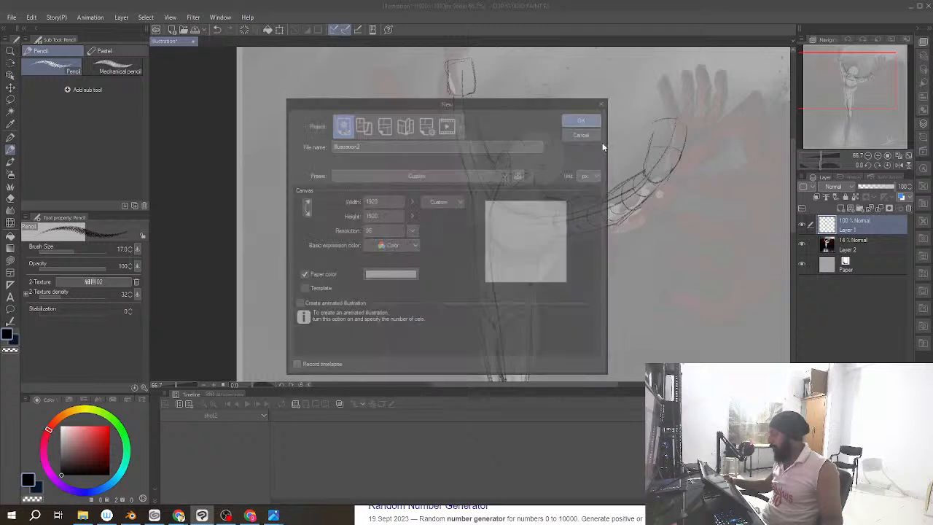
{"action": "key", "text": "ctrl+v"}
Scale the pasted astronaut to about 201% so it fills the canvas height, and centre it horizontally.
{"action": "key", "text": "ctrl+t"}
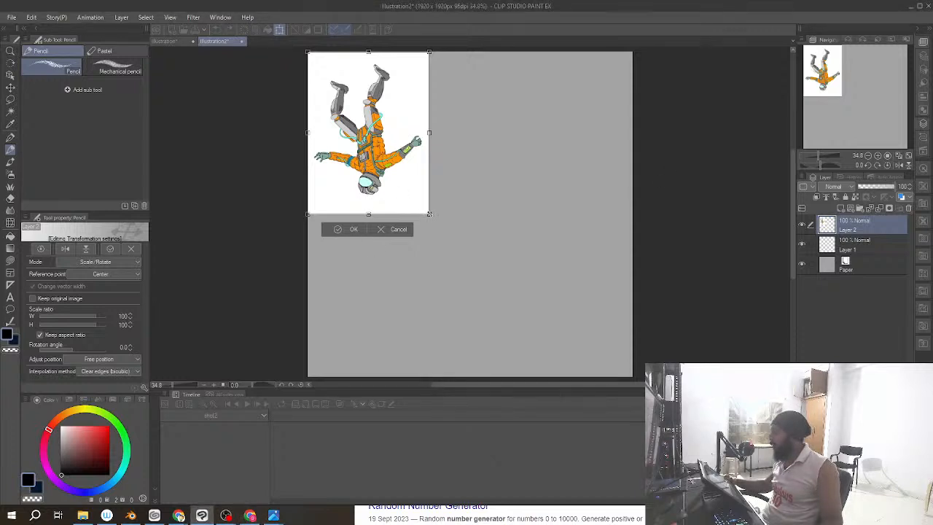
{"action": "left_click_drag", "start_coordinate": [429, 214], "coordinate": [633, 358]}
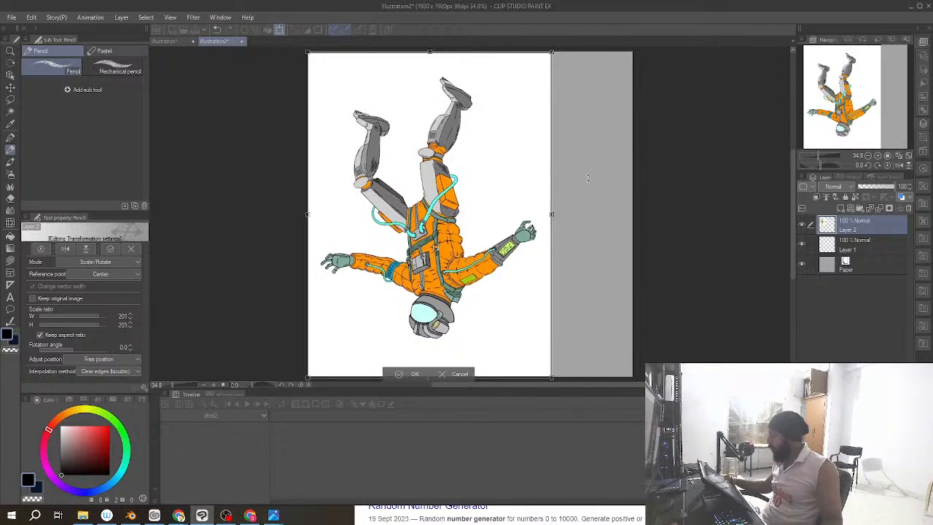
{"action": "left_click_drag", "start_coordinate": [560, 47], "coordinate": [485, 130]}
{"action": "key", "text": "Return"}
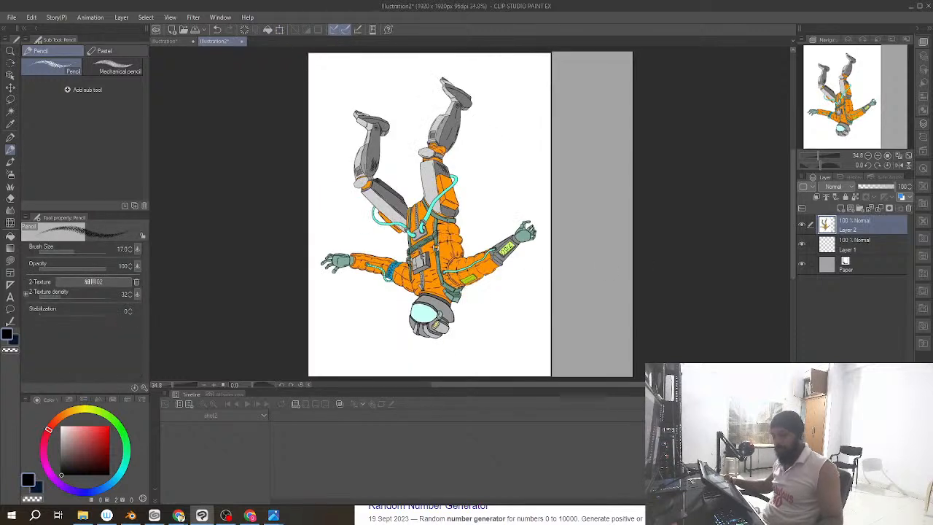
{"action": "key", "text": "t"}
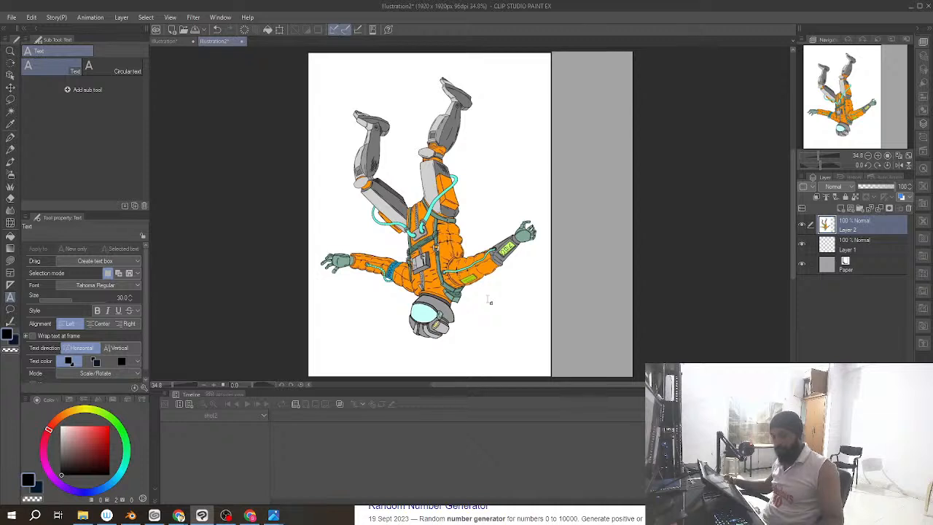
{"action": "key", "text": "k"}
{"action": "left_click_drag", "start_coordinate": [496, 290], "coordinate": [540, 289]}
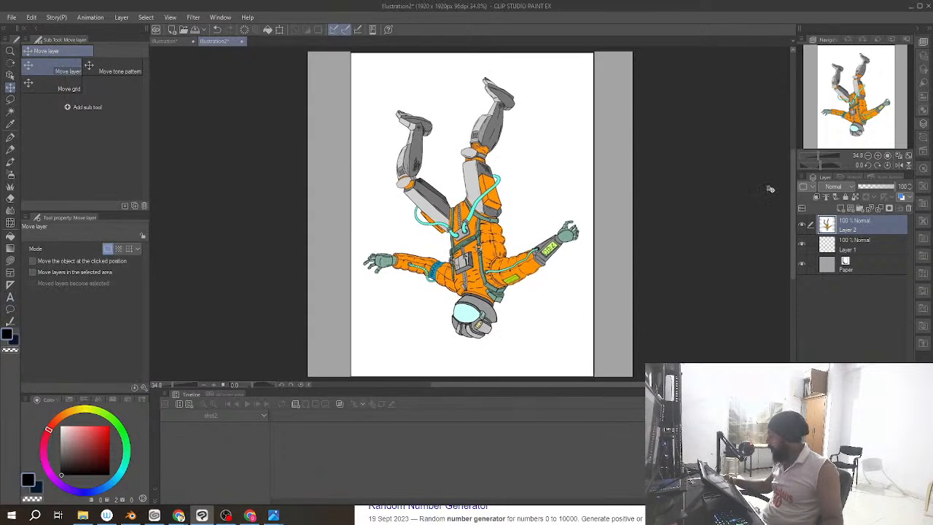
Flip the canvas view vertically so the astronaut stands upright, and place Layer 2 below Layer 1.
{"action": "left_click", "coordinate": [908, 165]}
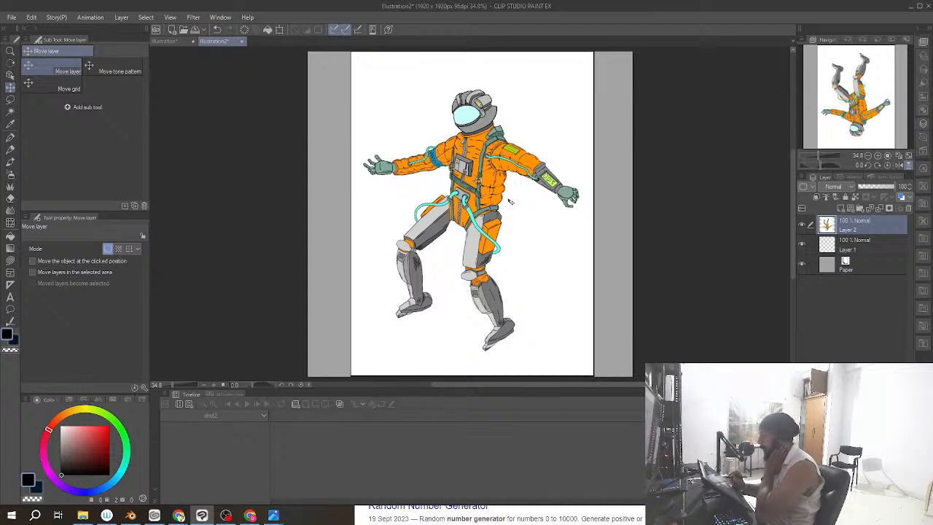
{"action": "left_click_drag", "start_coordinate": [867, 247], "coordinate": [872, 220]}
{"action": "left_click", "coordinate": [865, 245]}
Try the blue layer colour on Layer 2 at 42% opacity, and restore its original colours at 100% opacity.
{"action": "left_click", "coordinate": [901, 196]}
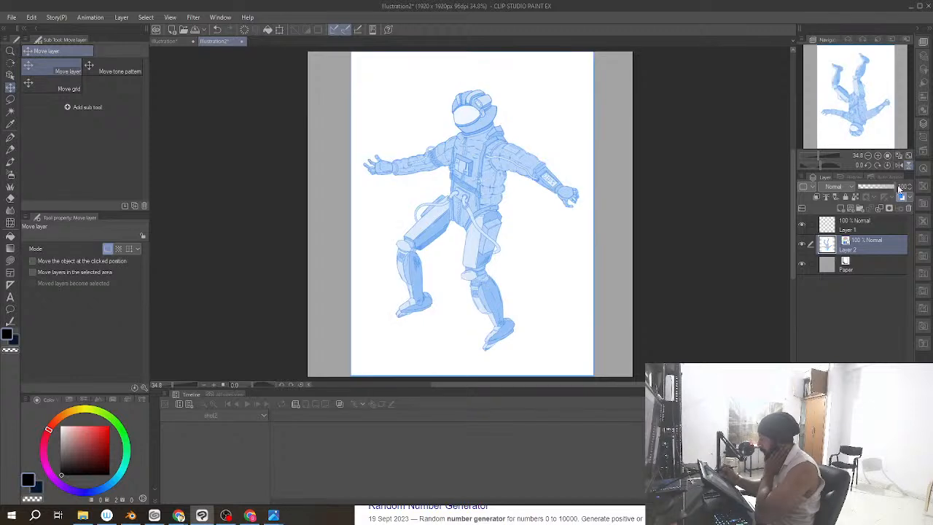
{"action": "left_click_drag", "start_coordinate": [903, 187], "coordinate": [873, 186]}
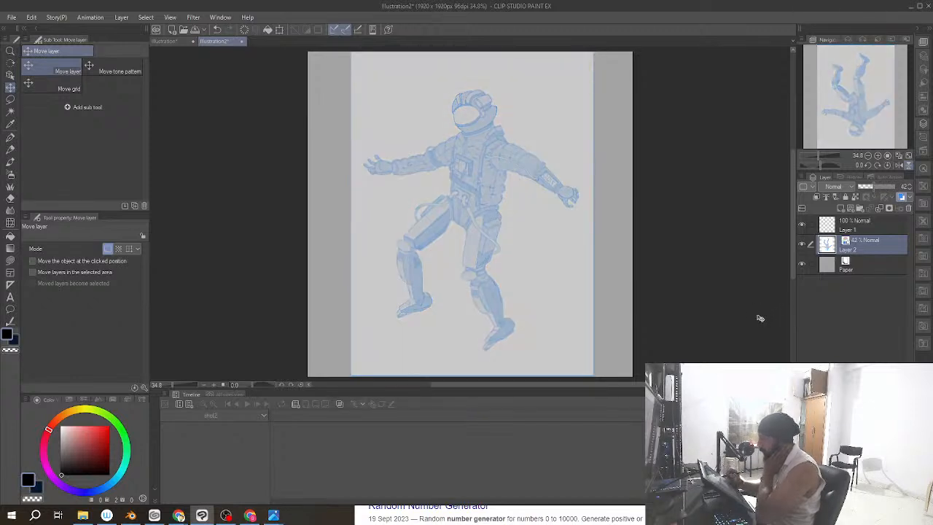
{"action": "left_click", "coordinate": [902, 197]}
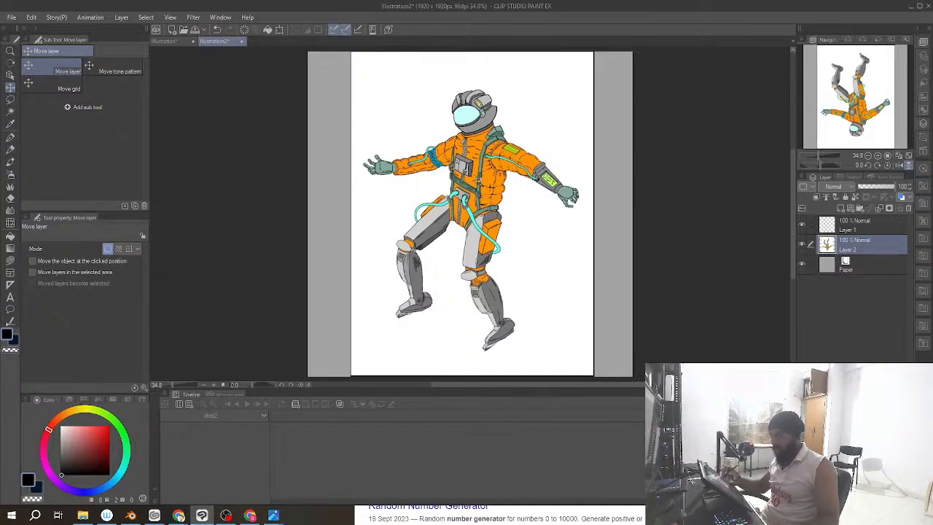
Draw an arrow pointing at the green shoulder patch with the Textured pen, and undo it.
{"action": "key", "text": "p"}
{"action": "scroll", "coordinate": [541, 212], "scroll_direction": "up", "scroll_amount": 2}
{"action": "left_click_drag", "start_coordinate": [509, 188], "coordinate": [582, 261]}
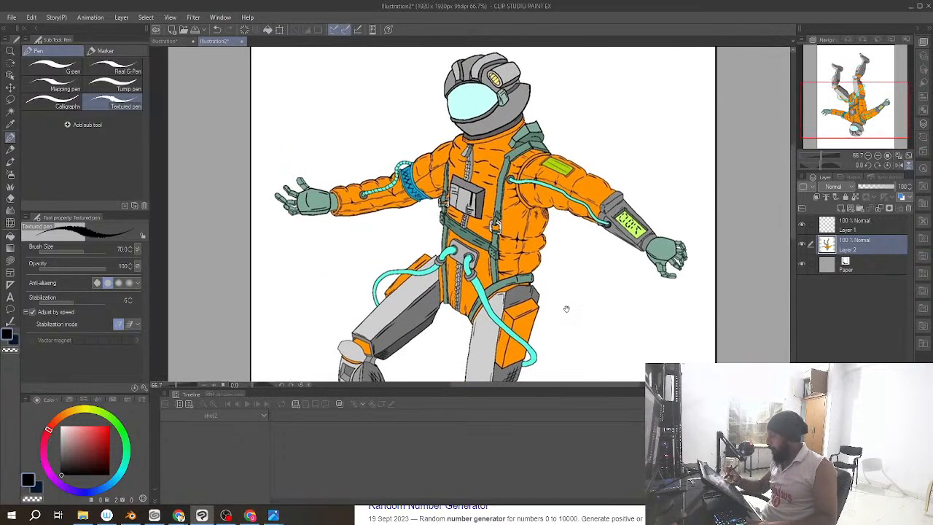
{"action": "mouse_move", "coordinate": [562, 318]}
{"action": "left_mouse_down"}
{"action": "mouse_move", "coordinate": [566, 223]}
{"action": "mouse_move", "coordinate": [562, 267]}
{"action": "mouse_move", "coordinate": [556, 243]}
{"action": "mouse_move", "coordinate": [572, 236]}
{"action": "mouse_move", "coordinate": [576, 323]}
{"action": "left_mouse_up"}
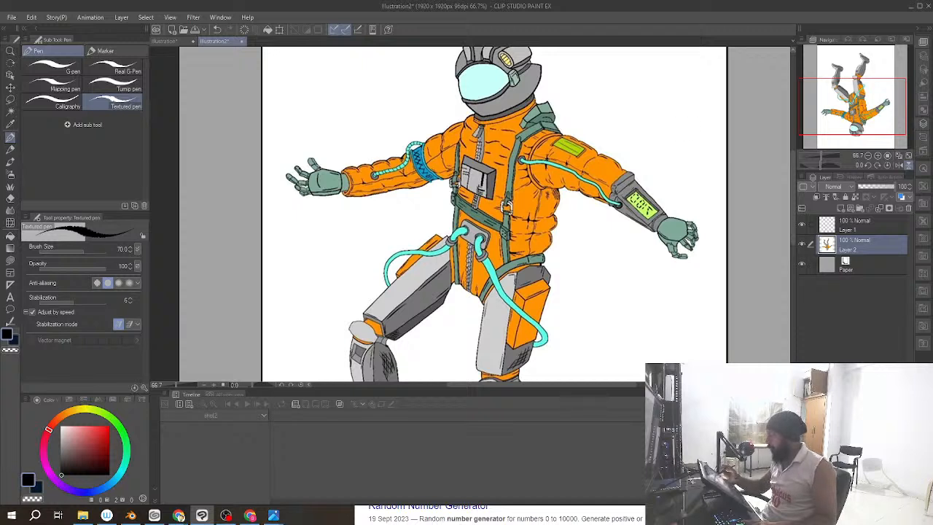
{"action": "left_click_drag", "start_coordinate": [566, 235], "coordinate": [553, 299]}
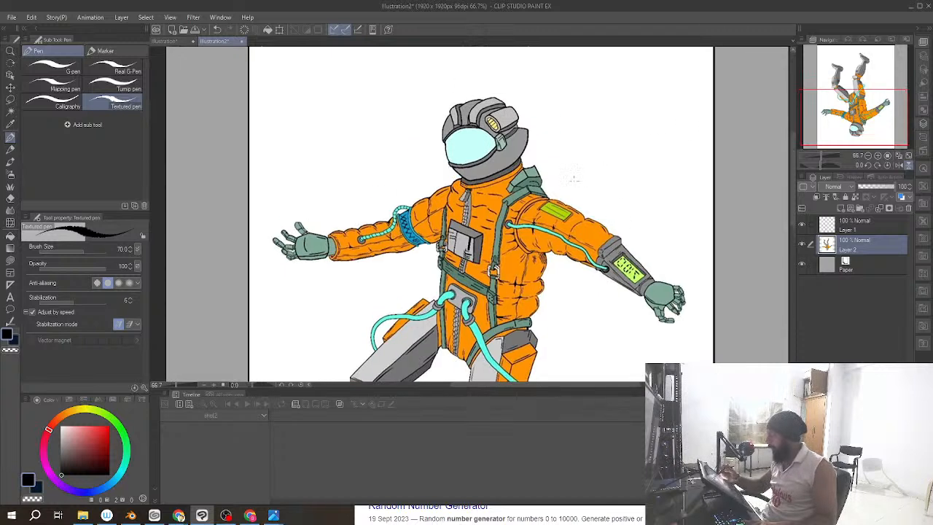
{"action": "mouse_move", "coordinate": [614, 157]}
{"action": "left_mouse_down"}
{"action": "mouse_move", "coordinate": [573, 202]}
{"action": "mouse_move", "coordinate": [588, 207]}
{"action": "left_mouse_up"}
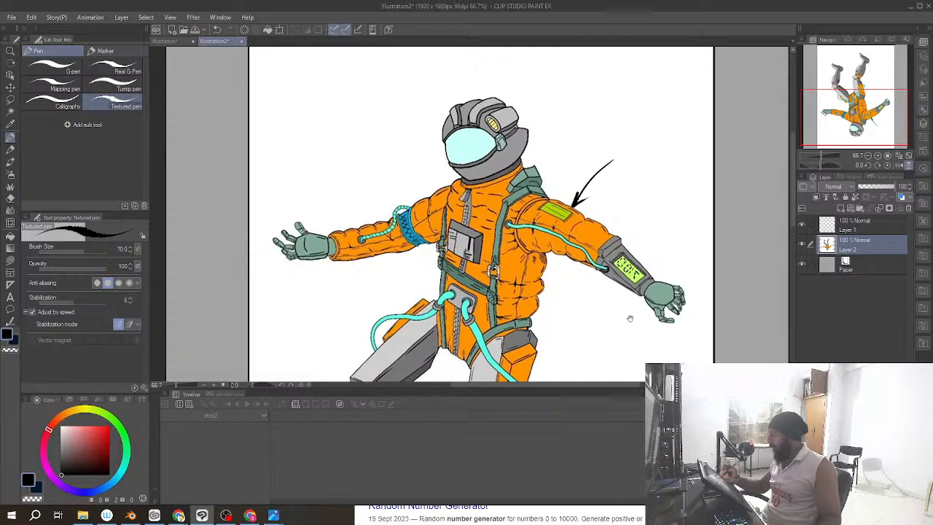
{"action": "left_click_drag", "start_coordinate": [629, 316], "coordinate": [656, 190]}
{"action": "key", "text": "ctrl+z"}
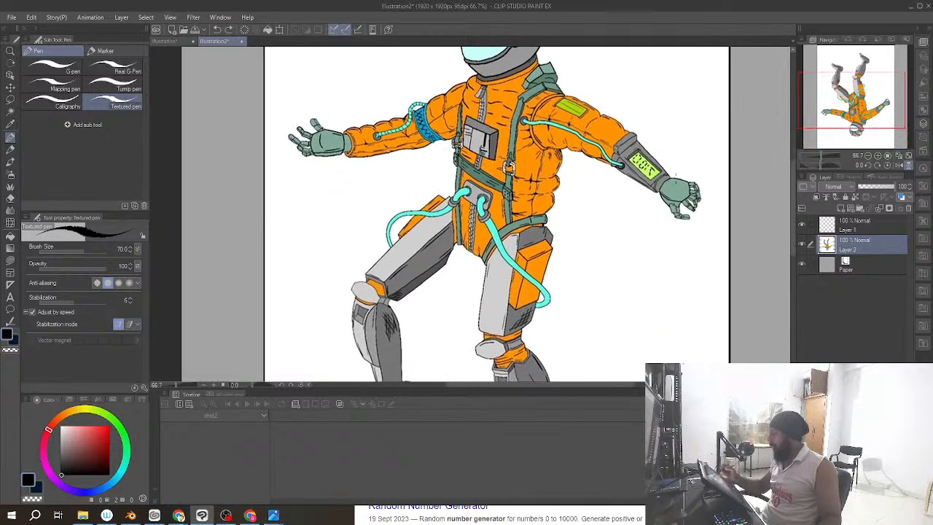
Hide the interface panels, mark the astronaut's pelvis area with the pen, and undo the marks.
{"action": "left_click_drag", "start_coordinate": [618, 252], "coordinate": [616, 270]}
{"action": "key", "text": "Tab"}
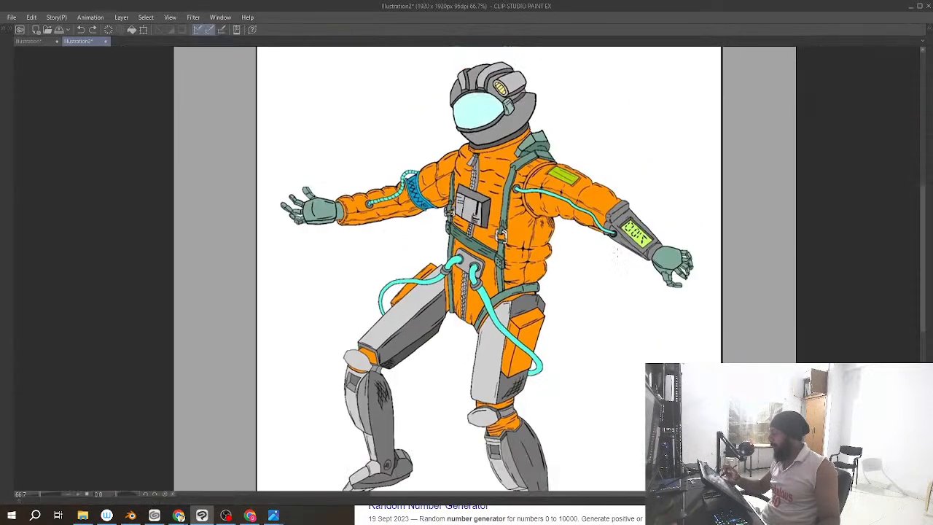
{"action": "left_click_drag", "start_coordinate": [591, 323], "coordinate": [600, 296]}
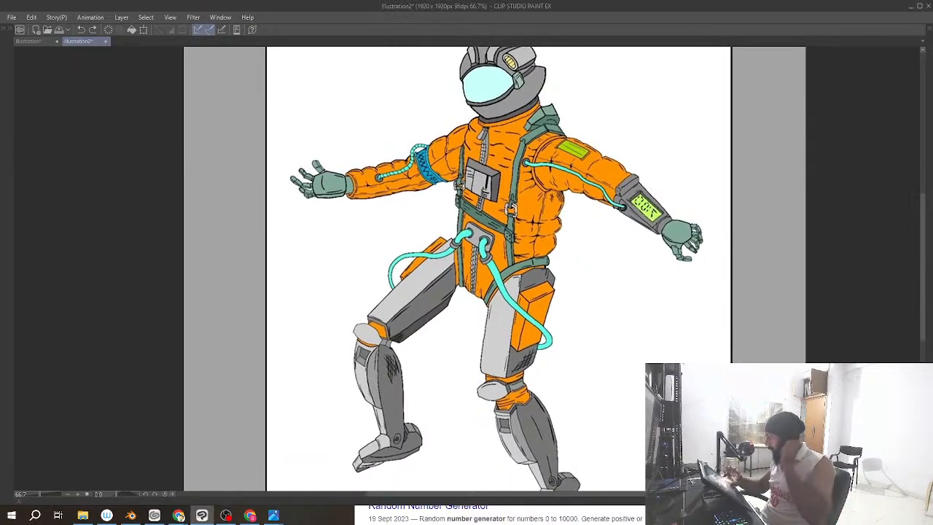
{"action": "mouse_move", "coordinate": [459, 221]}
{"action": "left_mouse_down"}
{"action": "mouse_move", "coordinate": [454, 307]}
{"action": "mouse_move", "coordinate": [506, 287]}
{"action": "mouse_move", "coordinate": [532, 251]}
{"action": "mouse_move", "coordinate": [457, 285]}
{"action": "mouse_move", "coordinate": [488, 304]}
{"action": "mouse_move", "coordinate": [525, 258]}
{"action": "mouse_move", "coordinate": [510, 279]}
{"action": "left_mouse_up"}
{"action": "key", "text": "ctrl+z"}
{"action": "key", "text": "ctrl+z"}
{"action": "key", "text": "ctrl+z"}
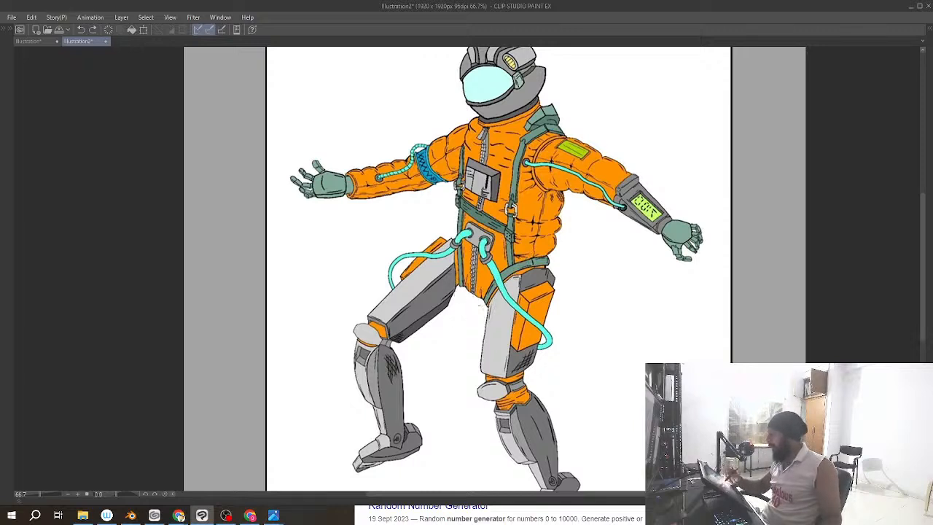
Sketch guide lines for wider thighs from the crotch and hip, and undo all but the line beneath the raised thigh.
{"action": "left_click_drag", "start_coordinate": [474, 288], "coordinate": [416, 331]}
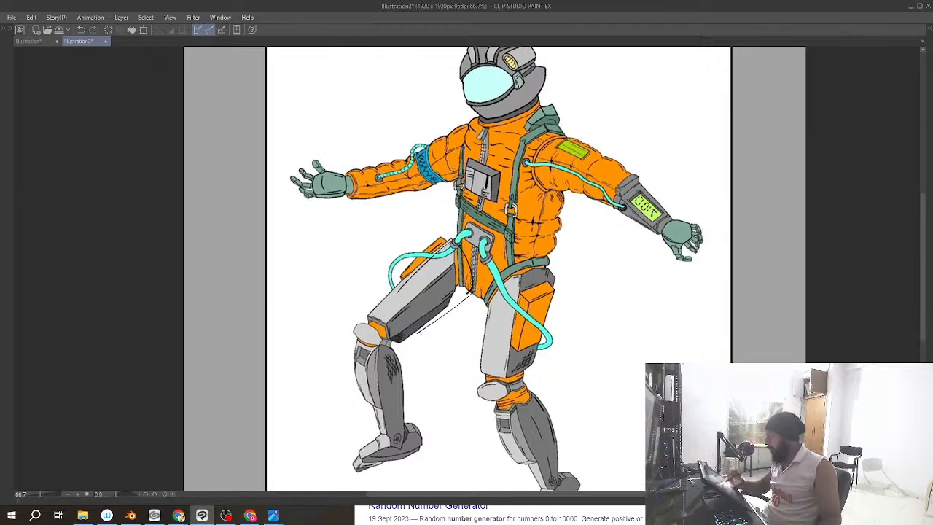
{"action": "left_click_drag", "start_coordinate": [482, 296], "coordinate": [469, 376]}
{"action": "left_click_drag", "start_coordinate": [544, 267], "coordinate": [534, 365]}
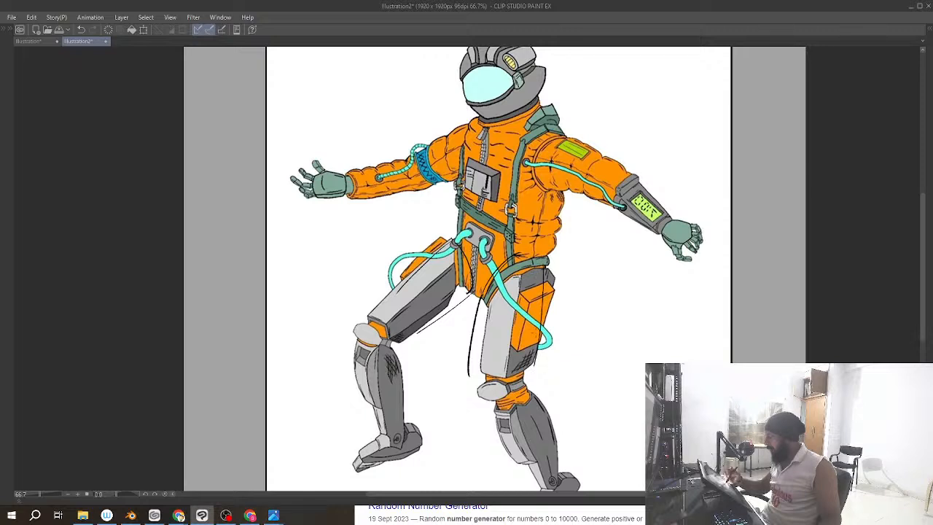
{"action": "left_click_drag", "start_coordinate": [468, 368], "coordinate": [526, 375]}
{"action": "key", "text": "ctrl+z"}
{"action": "key", "text": "ctrl+z"}
{"action": "key", "text": "ctrl+z"}
{"action": "key", "text": "ctrl+z"}
{"action": "key", "text": "ctrl+z"}
{"action": "key", "text": "ctrl+z"}
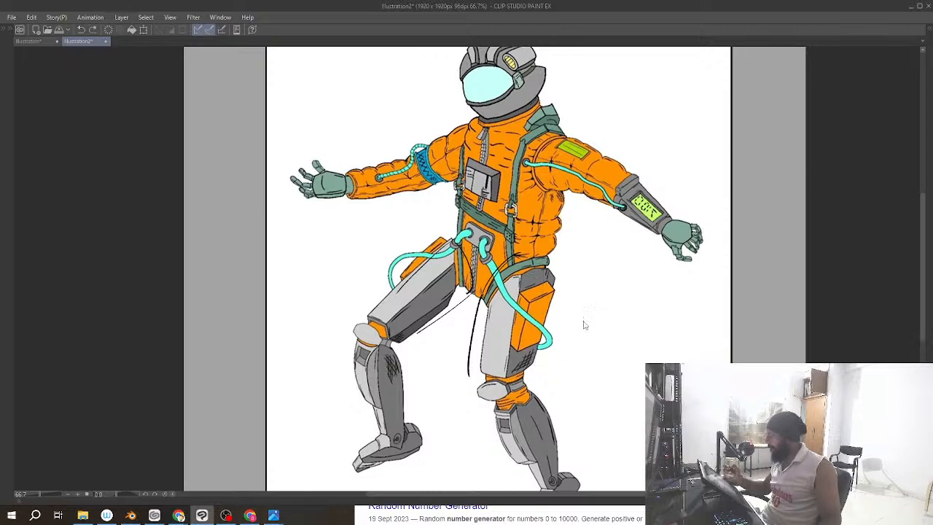
{"action": "key", "text": "ctrl+z"}
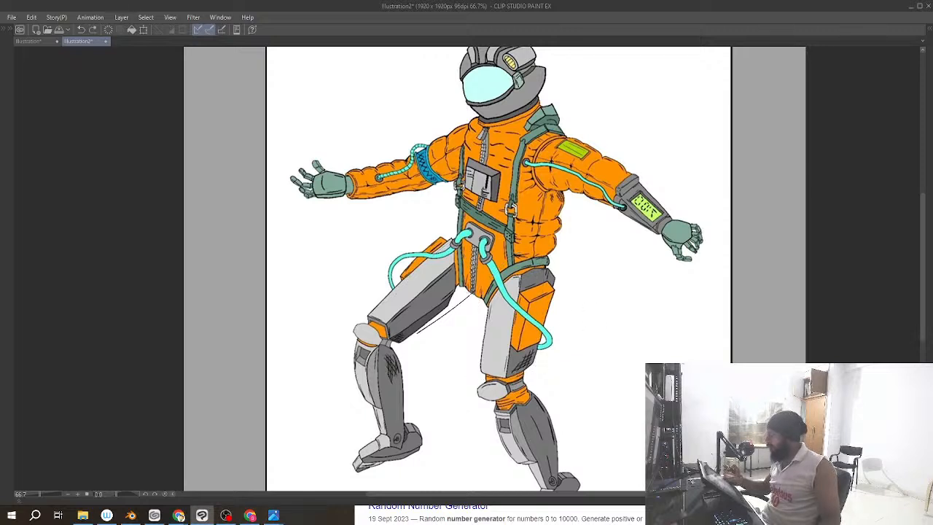
Draw a short arrow from the chest to the shoulder and circle both hands, undoing these marks.
{"action": "left_click_drag", "start_coordinate": [524, 161], "coordinate": [559, 155]}
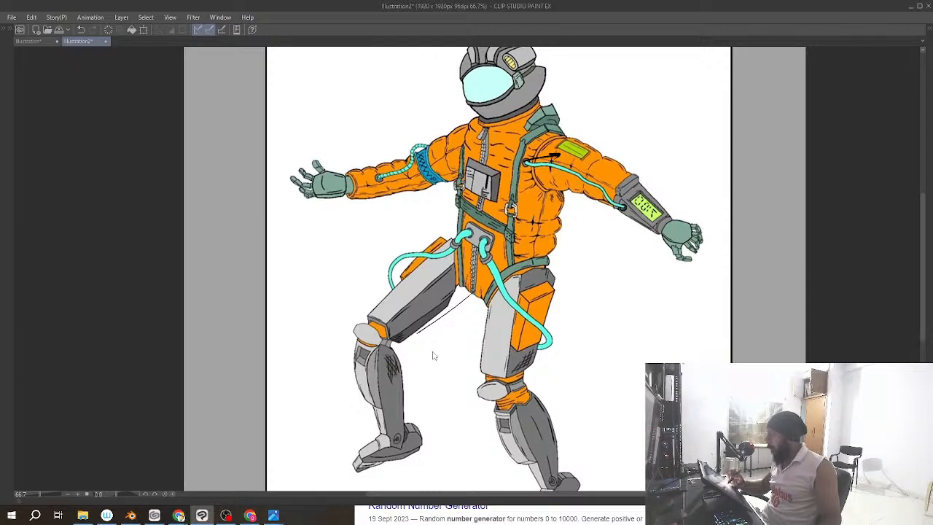
{"action": "key", "text": "ctrl+z"}
{"action": "mouse_move", "coordinate": [681, 209]}
{"action": "left_mouse_down"}
{"action": "mouse_move", "coordinate": [689, 276]}
{"action": "mouse_move", "coordinate": [679, 201]}
{"action": "left_mouse_up"}
{"action": "left_click_drag", "start_coordinate": [354, 166], "coordinate": [353, 177]}
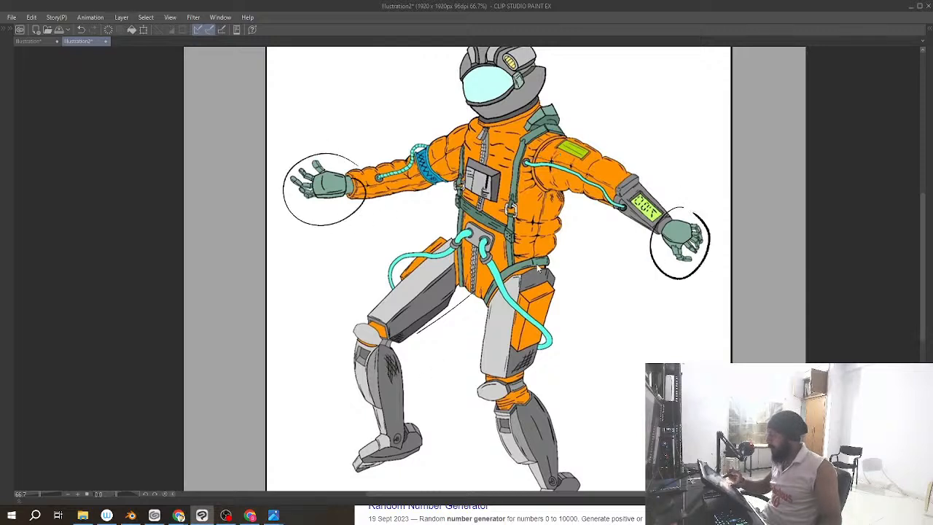
{"action": "key", "text": "ctrl+z"}
{"action": "key", "text": "ctrl+z"}
Draw a curved rotation arrow around each of the astronaut's hands in turn, undoing each one.
{"action": "mouse_move", "coordinate": [660, 235]}
{"action": "left_mouse_down"}
{"action": "mouse_move", "coordinate": [698, 229]}
{"action": "mouse_move", "coordinate": [692, 274]}
{"action": "left_mouse_up"}
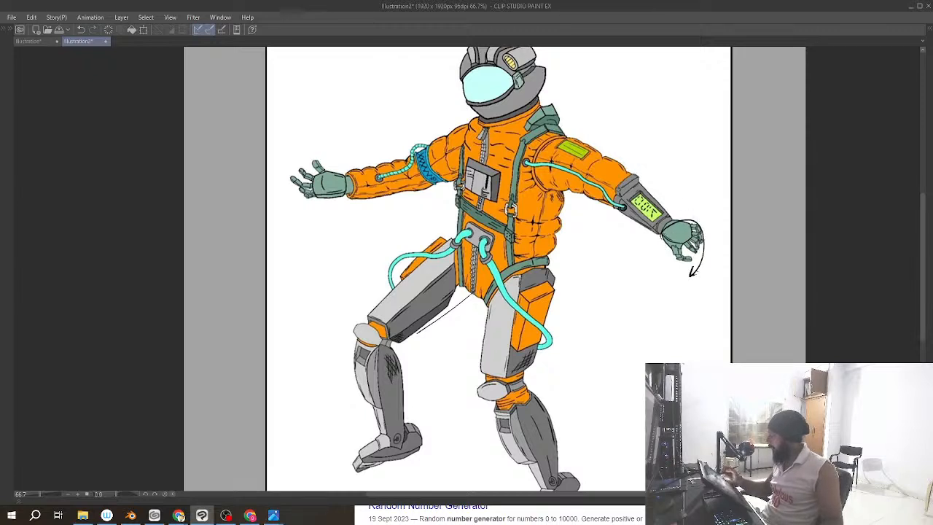
{"action": "key", "text": "ctrl+z"}
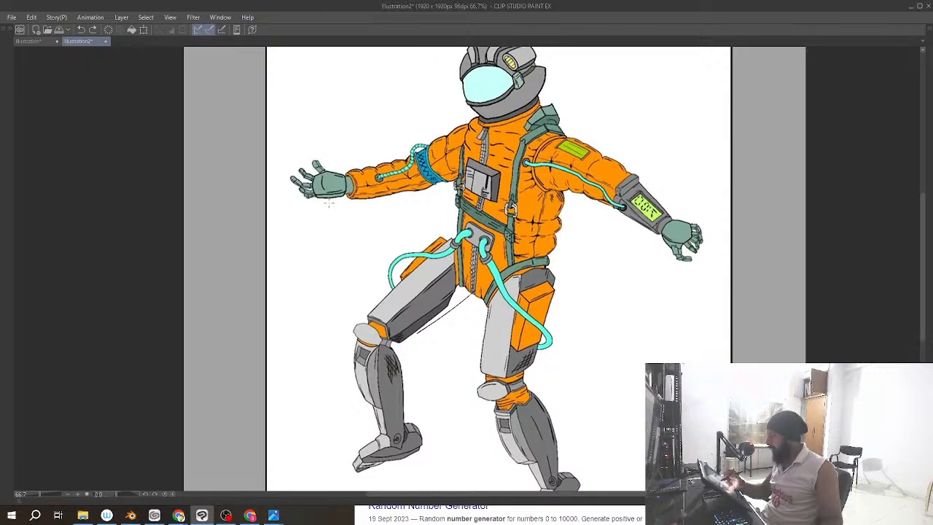
{"action": "mouse_move", "coordinate": [328, 209]}
{"action": "left_mouse_down"}
{"action": "mouse_move", "coordinate": [290, 152]}
{"action": "mouse_move", "coordinate": [336, 167]}
{"action": "left_mouse_up"}
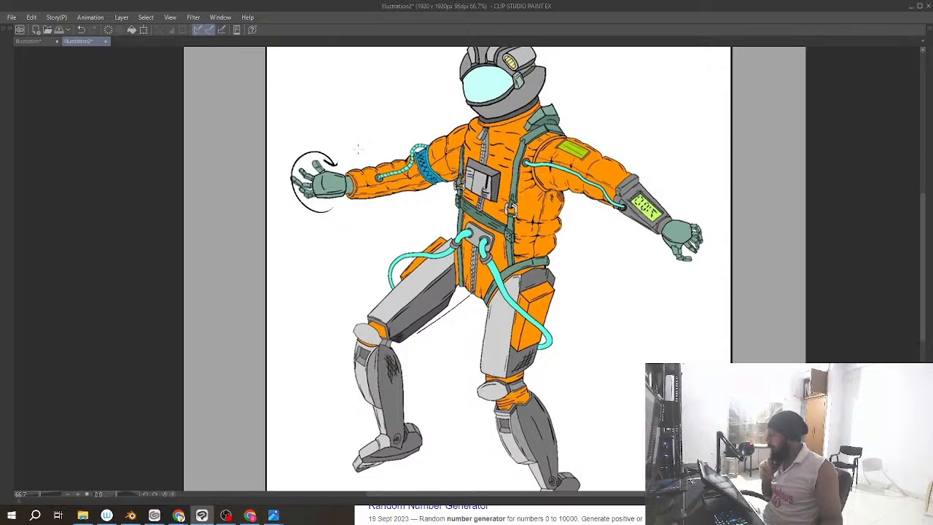
{"action": "key", "text": "ctrl+z"}
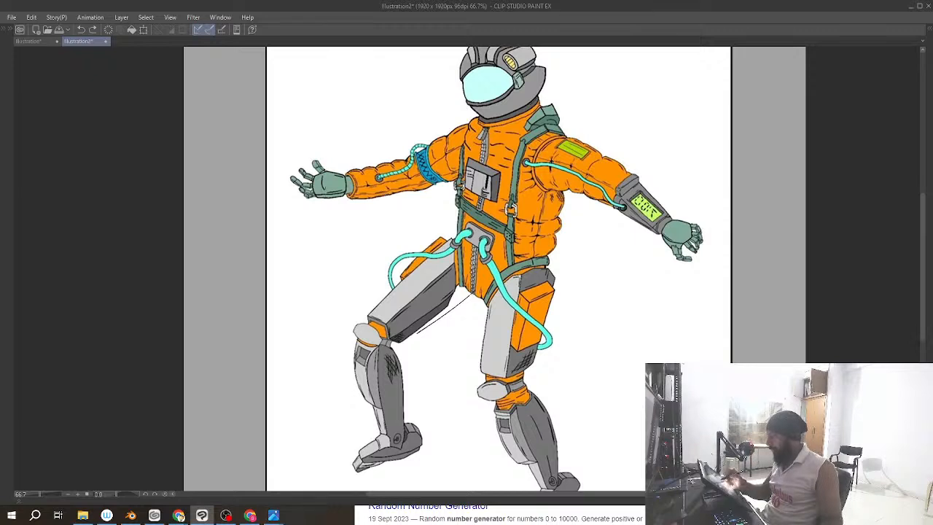
Draw arrows from both palms slanting inward toward the body, and undo them.
{"action": "left_click_drag", "start_coordinate": [320, 191], "coordinate": [397, 221]}
{"action": "left_click_drag", "start_coordinate": [389, 215], "coordinate": [389, 226]}
{"action": "left_click_drag", "start_coordinate": [683, 234], "coordinate": [606, 270]}
{"action": "left_click_drag", "start_coordinate": [613, 262], "coordinate": [616, 275]}
{"action": "key", "text": "ctrl+z"}
{"action": "key", "text": "ctrl+z"}
Draw an upward arrow from one palm and a downward arrow from the other, and undo both.
{"action": "mouse_move", "coordinate": [328, 154]}
{"action": "left_mouse_down"}
{"action": "mouse_move", "coordinate": [329, 179]}
{"action": "mouse_move", "coordinate": [326, 112]}
{"action": "left_mouse_up"}
{"action": "left_click_drag", "start_coordinate": [319, 131], "coordinate": [331, 131]}
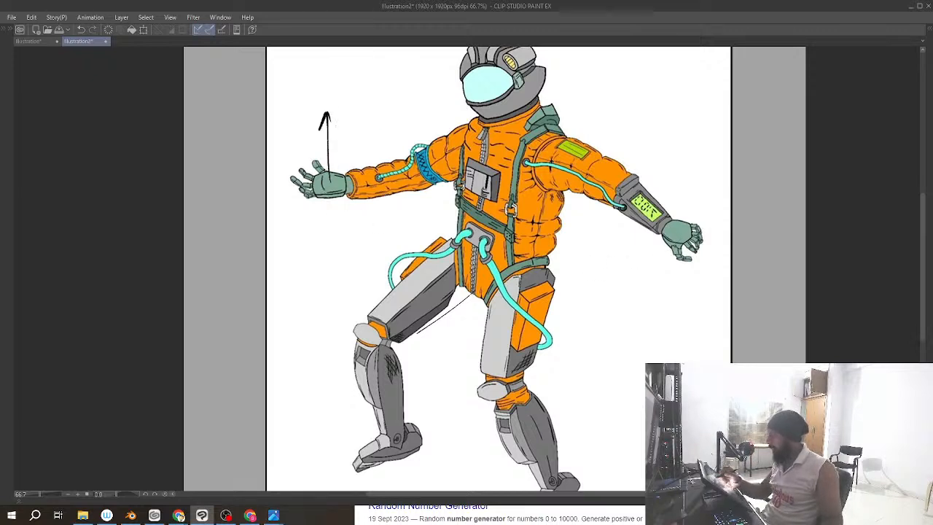
{"action": "left_click_drag", "start_coordinate": [679, 240], "coordinate": [679, 310]}
{"action": "left_click_drag", "start_coordinate": [676, 291], "coordinate": [685, 295]}
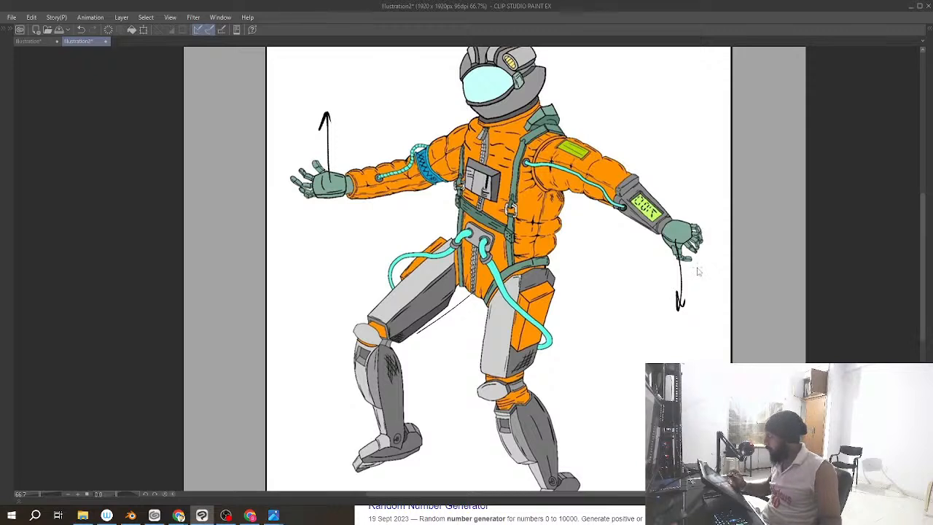
{"action": "key", "text": "ctrl+z"}
{"action": "key", "text": "ctrl+z"}
{"action": "key", "text": "ctrl+z"}
{"action": "key", "text": "ctrl+z"}
Undo the remaining guide line beneath the raised thigh.
{"action": "left_click_drag", "start_coordinate": [631, 263], "coordinate": [620, 274]}
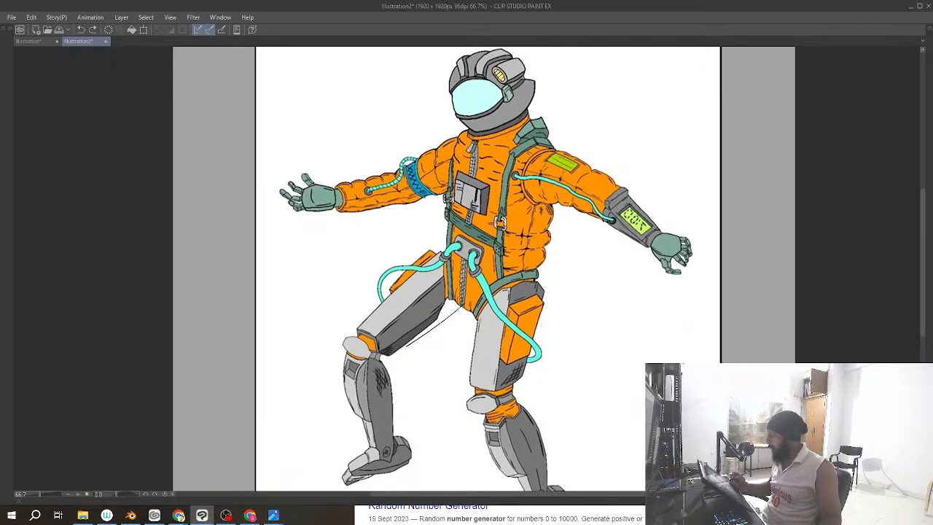
{"action": "left_click_drag", "start_coordinate": [628, 319], "coordinate": [638, 309]}
{"action": "key", "text": "ctrl+z"}
{"action": "left_click_drag", "start_coordinate": [656, 339], "coordinate": [653, 347]}
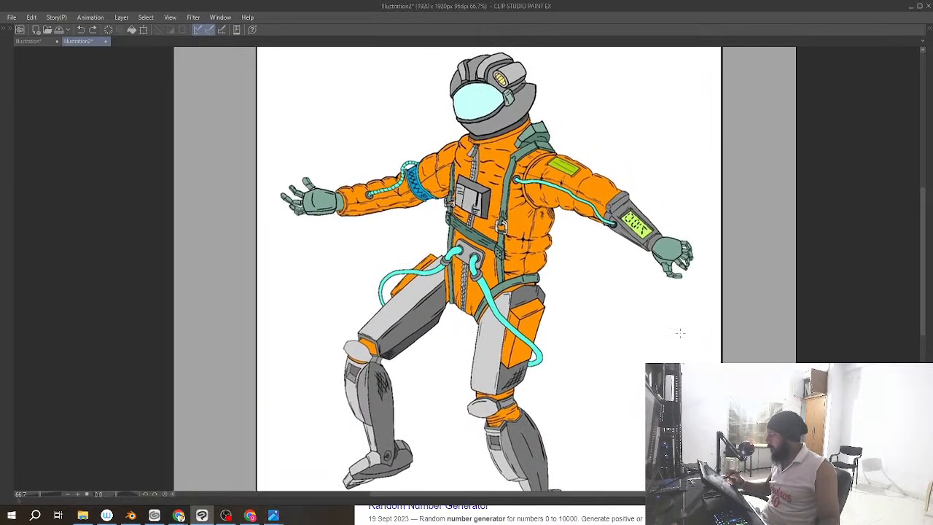
Bring back the interface panels, flip the canvas view back to the upside-down pose, and switch to Chrome.
{"action": "key", "text": "Tab"}
{"action": "scroll", "coordinate": [672, 264], "scroll_direction": "down", "scroll_amount": 3}
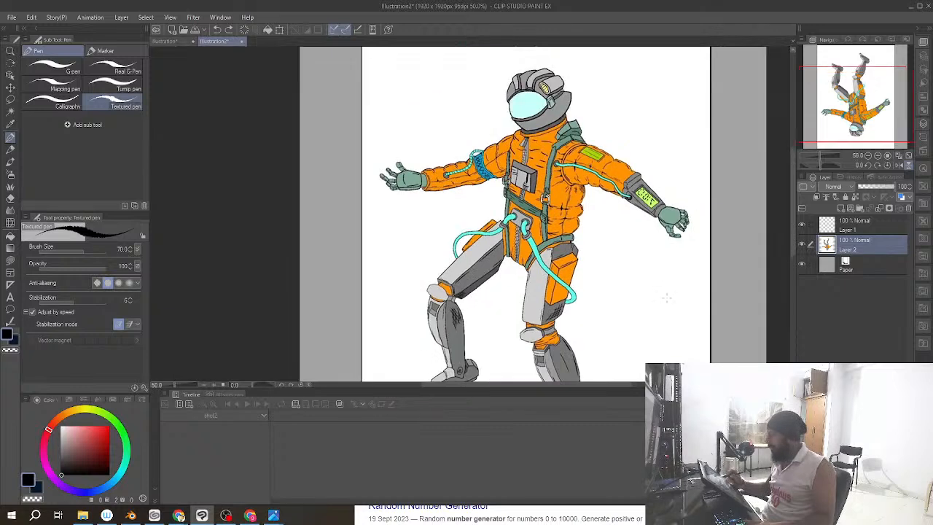
{"action": "left_click", "coordinate": [908, 165]}
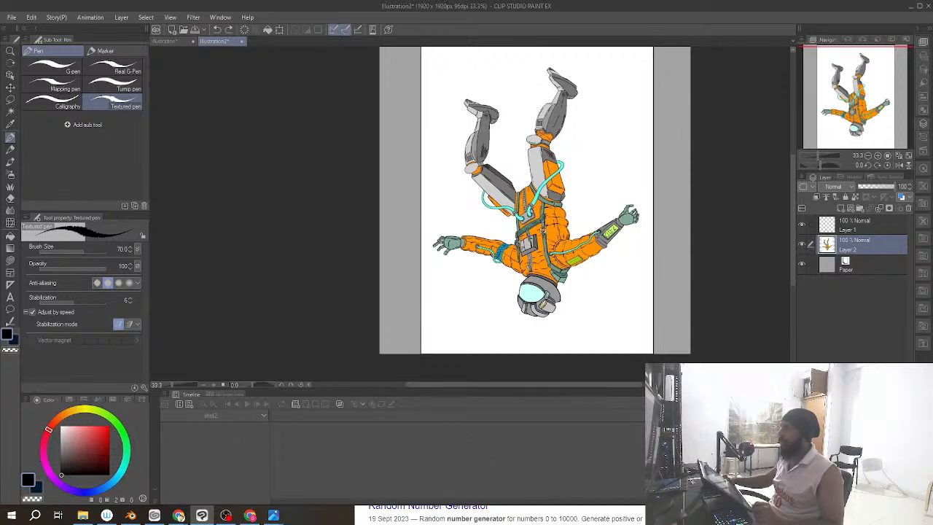
{"action": "key", "text": "alt+Tab"}
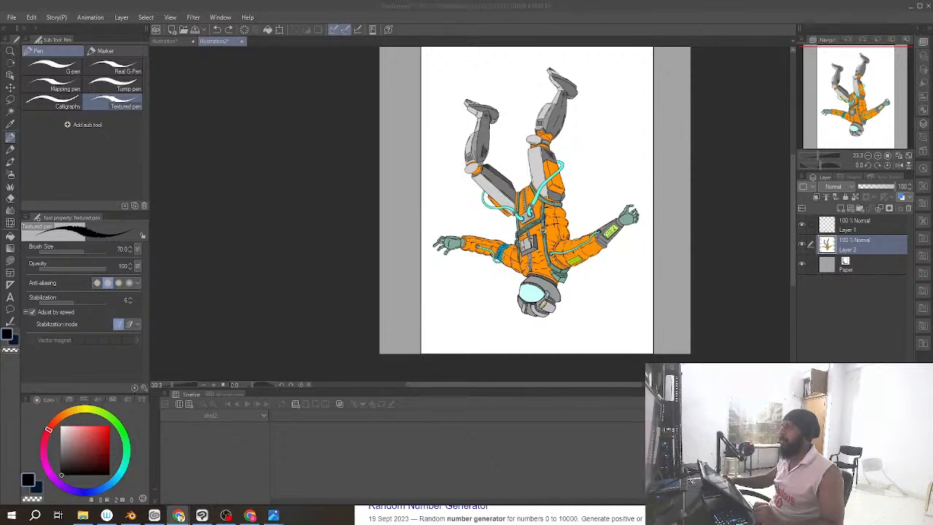
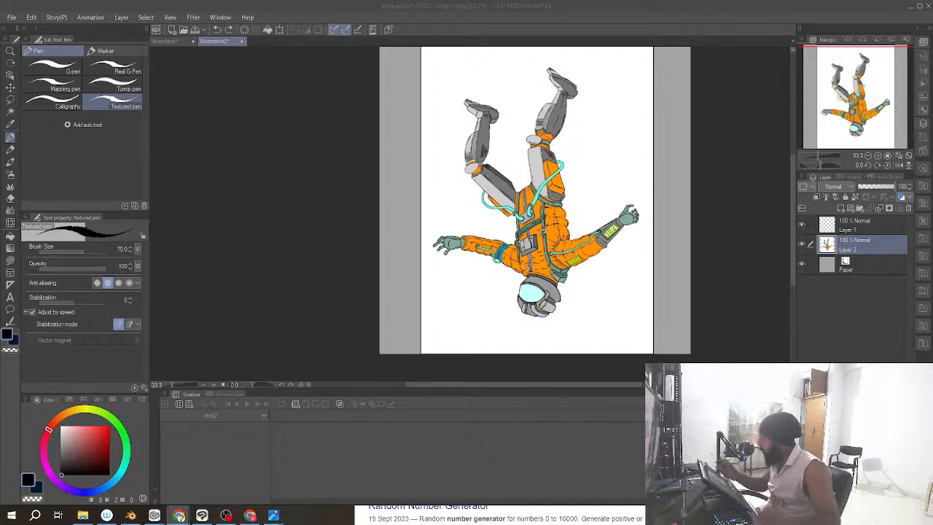
Flip the canvas view vertically to compare the upside-down and upright poses, leaving the astronaut standing upright.
{"action": "left_click", "coordinate": [838, 131]}
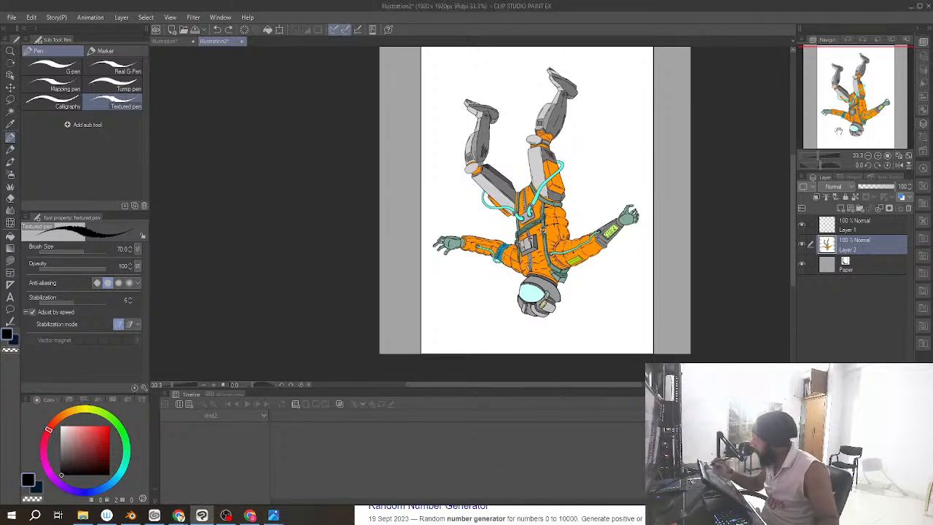
{"action": "left_click", "coordinate": [901, 167]}
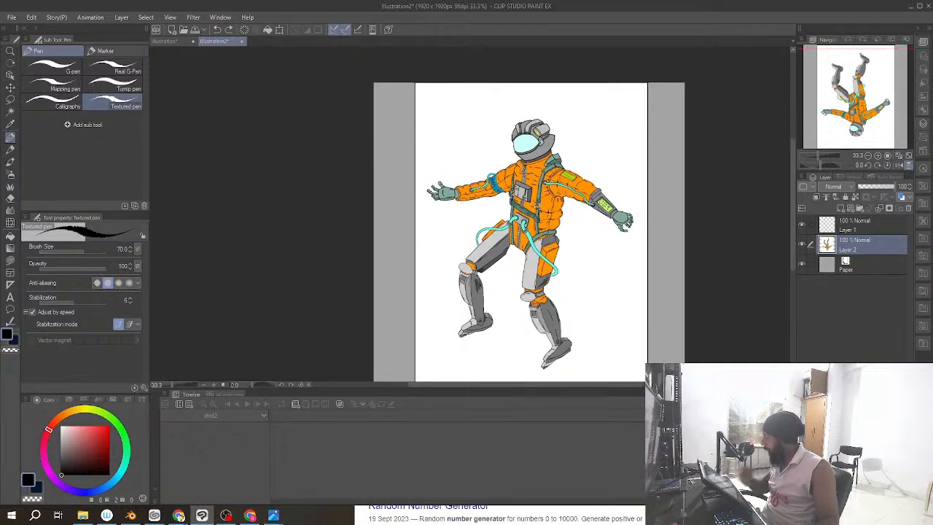
{"action": "left_click", "coordinate": [908, 166]}
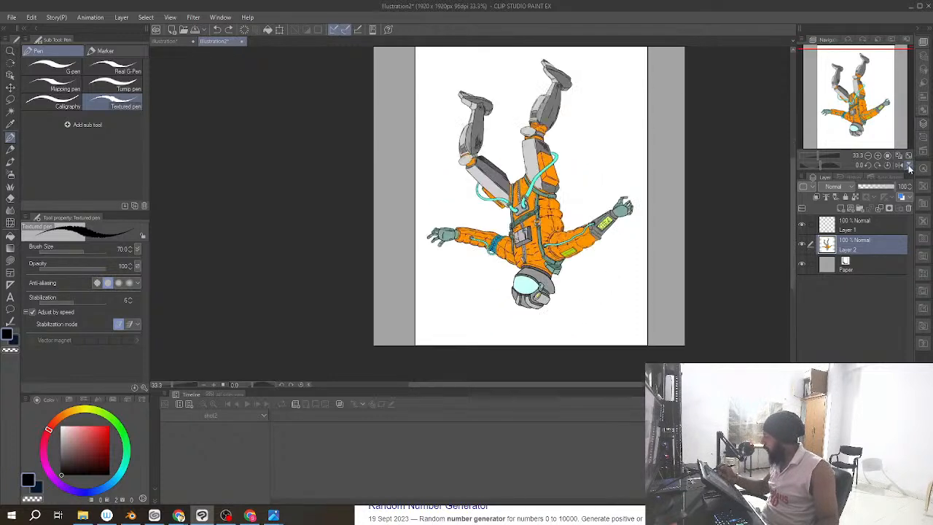
{"action": "left_click_drag", "start_coordinate": [649, 272], "coordinate": [639, 284]}
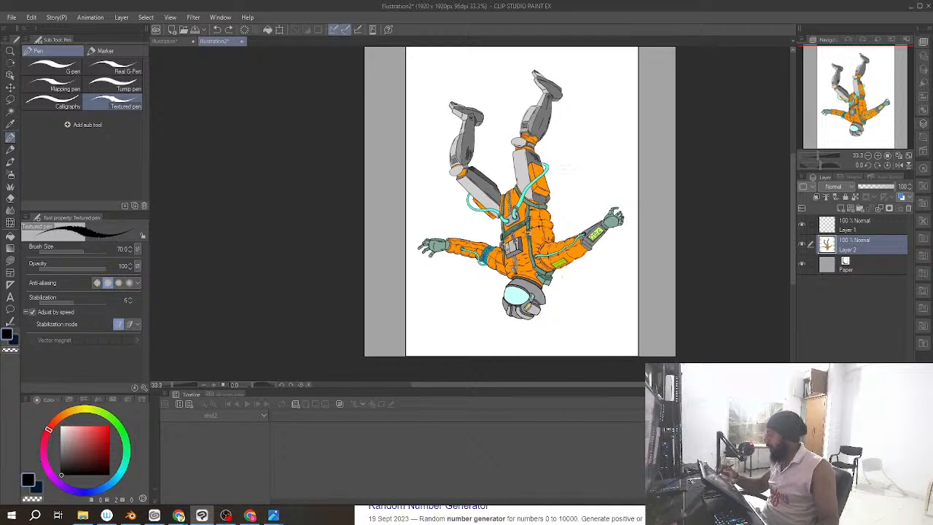
{"action": "left_click", "coordinate": [908, 166]}
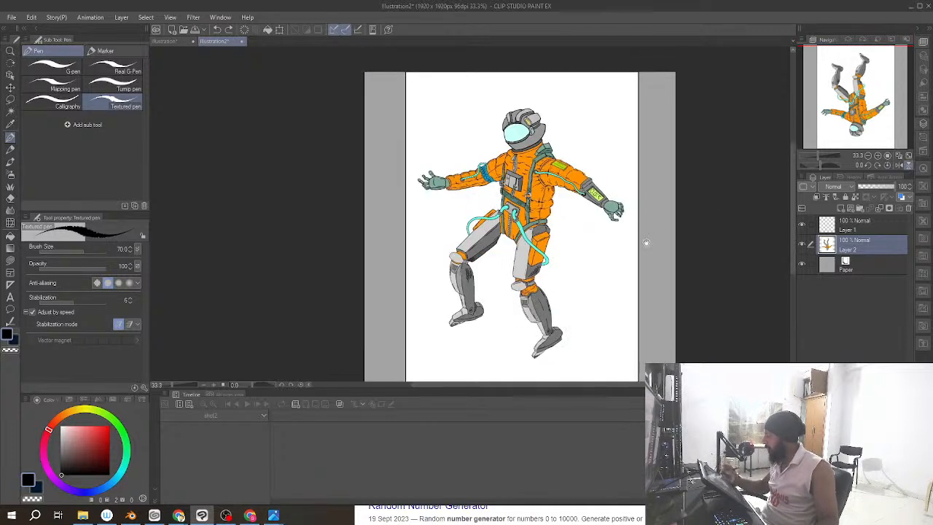
{"action": "left_click_drag", "start_coordinate": [647, 244], "coordinate": [643, 251]}
Fade the astronaut's Layer 2 to 16% opacity with a blue layer colour, and hide the interface panels.
{"action": "left_click_drag", "start_coordinate": [894, 185], "coordinate": [865, 184]}
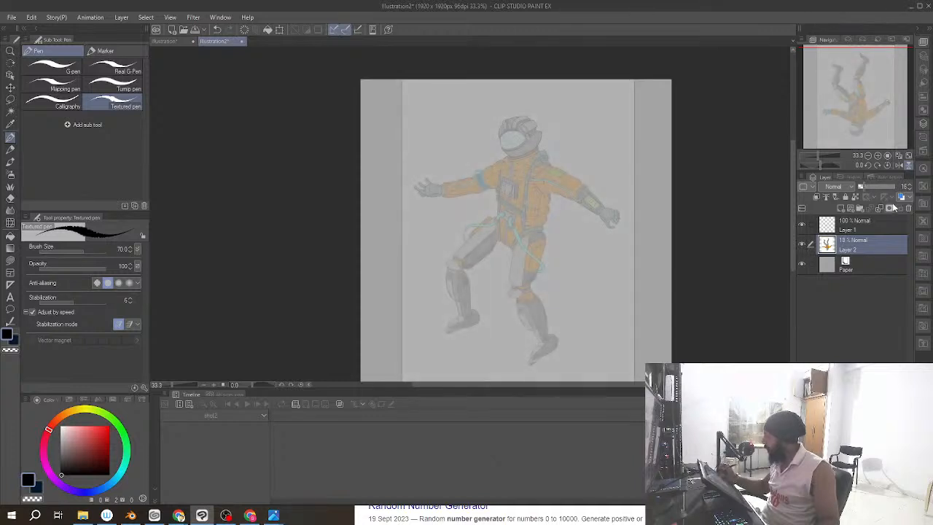
{"action": "left_click", "coordinate": [890, 209]}
{"action": "key", "text": "Tab"}
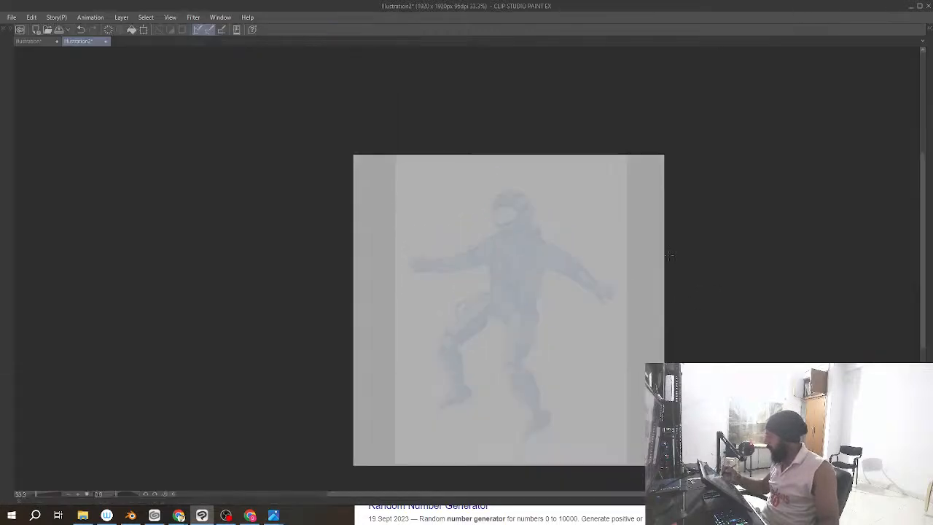
{"action": "scroll", "coordinate": [594, 370], "scroll_direction": "up", "scroll_amount": 1}
{"action": "left_click_drag", "start_coordinate": [552, 311], "coordinate": [555, 381]}
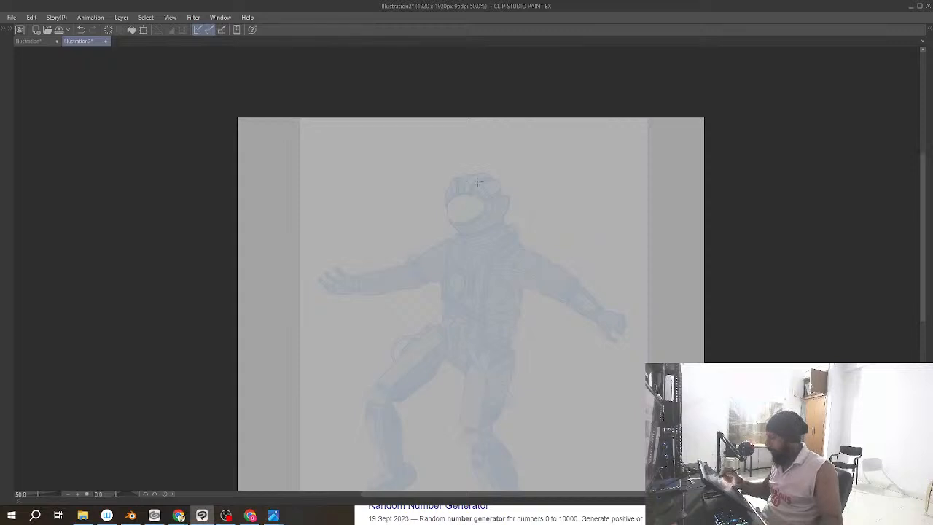
{"action": "left_click_drag", "start_coordinate": [473, 179], "coordinate": [460, 193]}
{"action": "key", "text": "ctrl+z"}
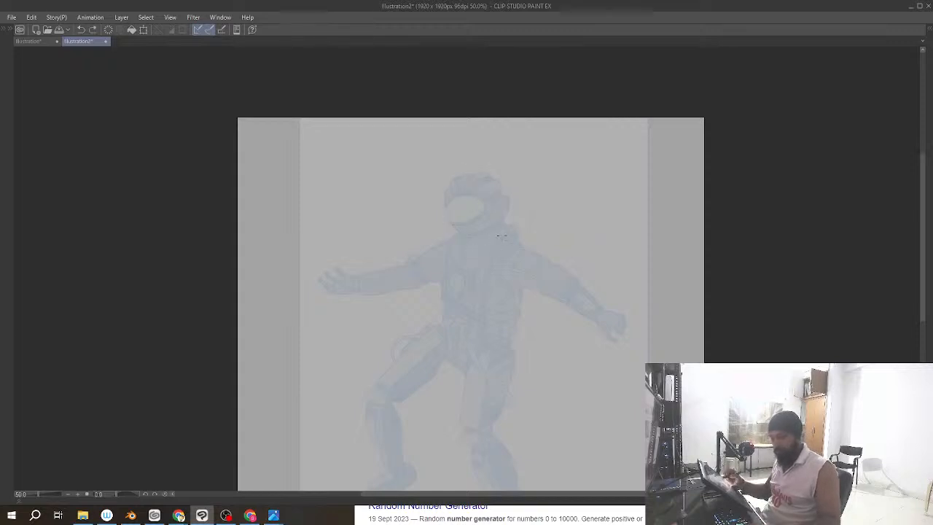
{"action": "left_click_drag", "start_coordinate": [474, 180], "coordinate": [457, 196]}
{"action": "key", "text": "ctrl+z"}
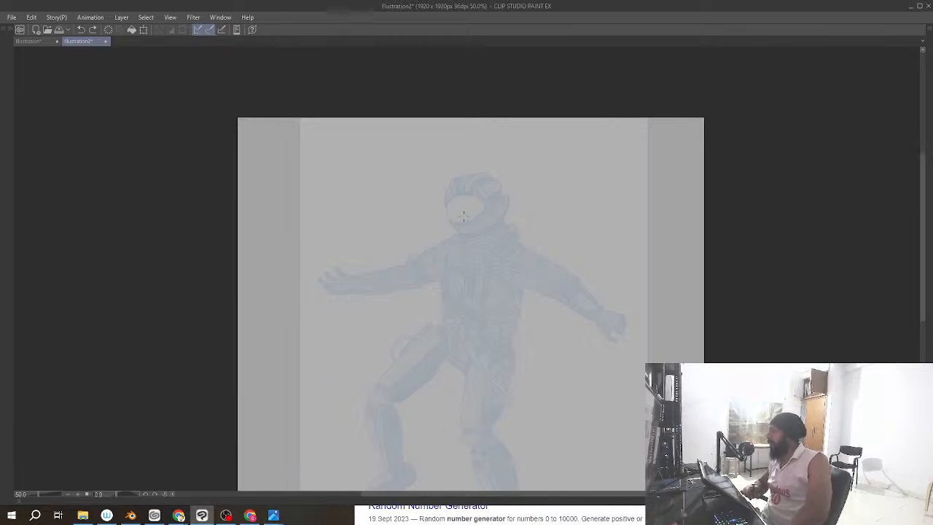
{"action": "scroll", "coordinate": [646, 296], "scroll_direction": "down", "scroll_amount": 1}
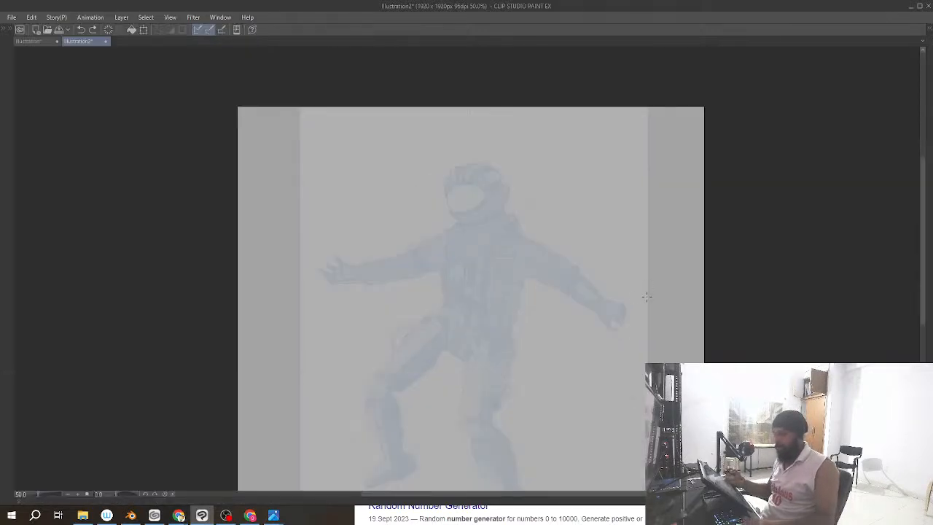
{"action": "scroll", "coordinate": [647, 297], "scroll_direction": "up", "scroll_amount": 1}
{"action": "left_click_drag", "start_coordinate": [622, 297], "coordinate": [631, 271]}
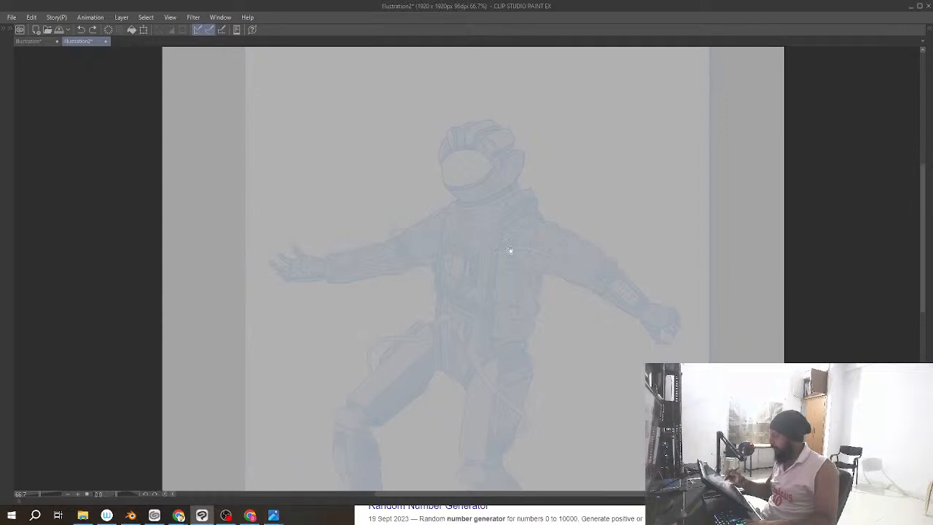
{"action": "left_click_drag", "start_coordinate": [459, 144], "coordinate": [486, 179]}
{"action": "key", "text": "ctrl+z"}
Sketch a pencil circle around the astronaut's helmet as the head shape on Layer 1.
{"action": "mouse_move", "coordinate": [475, 124]}
{"action": "left_mouse_down"}
{"action": "mouse_move", "coordinate": [447, 134]}
{"action": "mouse_move", "coordinate": [481, 199]}
{"action": "left_mouse_up"}
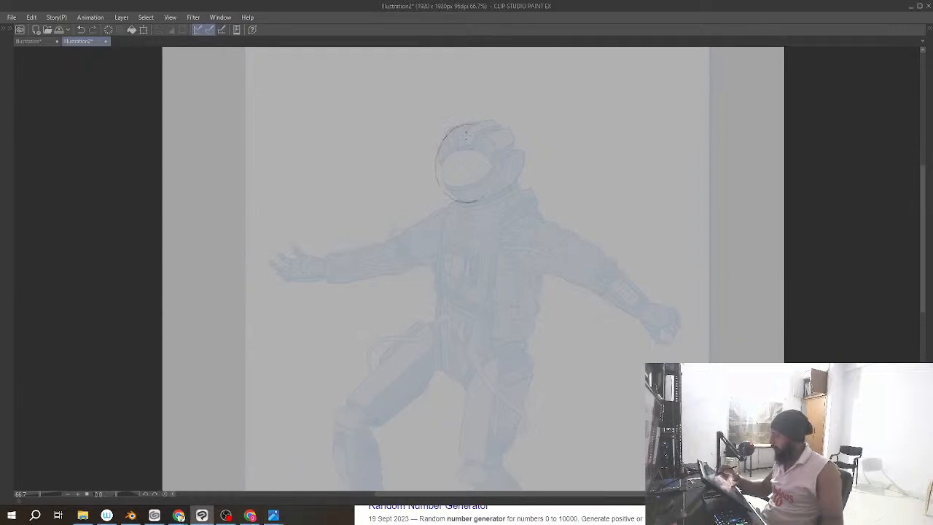
{"action": "mouse_move", "coordinate": [478, 121]}
{"action": "left_mouse_down"}
{"action": "mouse_move", "coordinate": [508, 156]}
{"action": "mouse_move", "coordinate": [486, 200]}
{"action": "mouse_move", "coordinate": [516, 172]}
{"action": "left_mouse_up"}
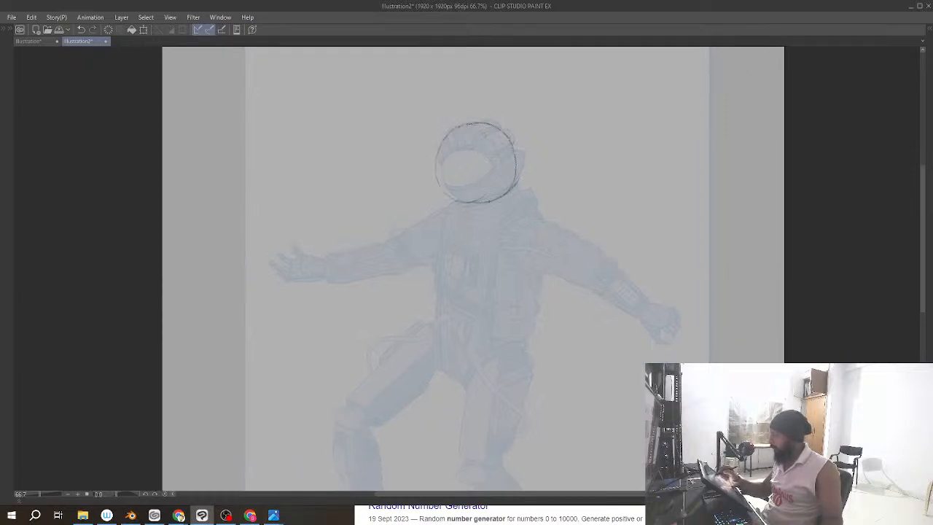
{"action": "left_click_drag", "start_coordinate": [604, 263], "coordinate": [606, 256]}
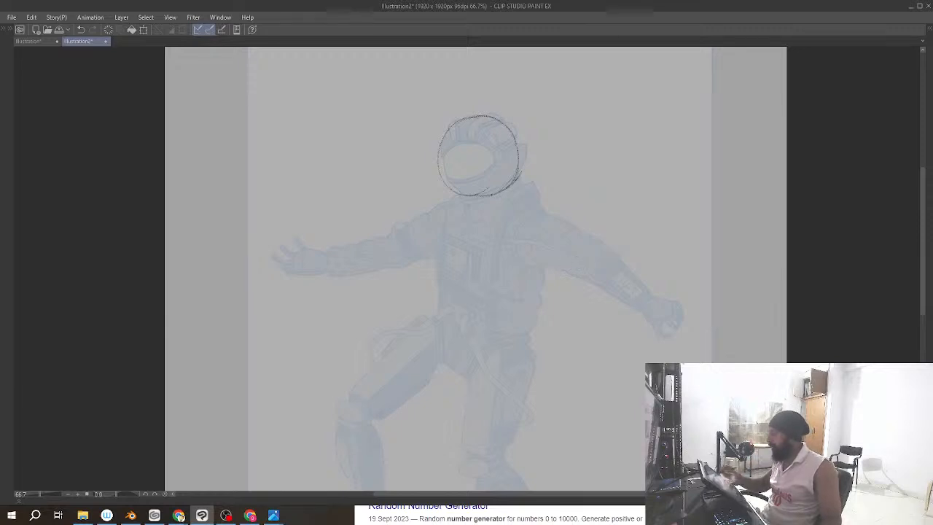
{"action": "left_click_drag", "start_coordinate": [446, 189], "coordinate": [500, 189]}
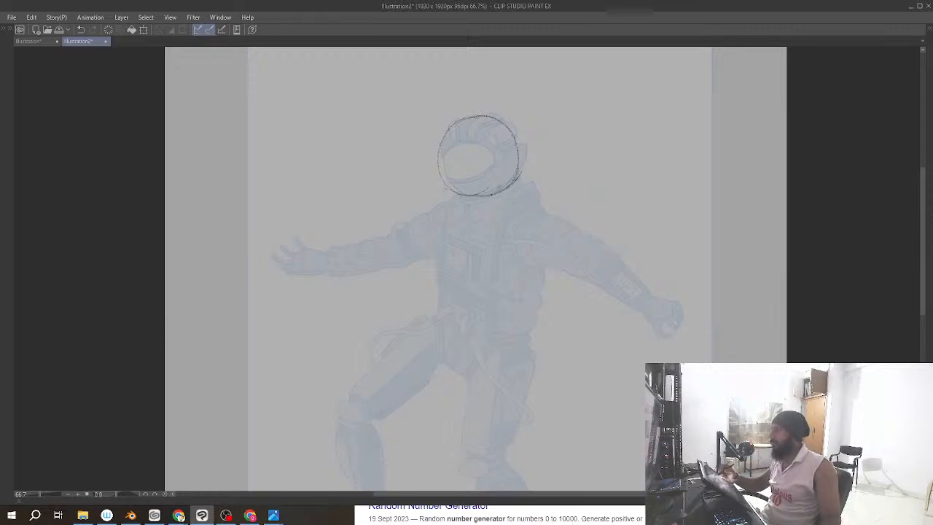
Sketch a tall rounded ribcage shape over the torso, starting directly beneath the head circle.
{"action": "left_click_drag", "start_coordinate": [545, 214], "coordinate": [550, 228]}
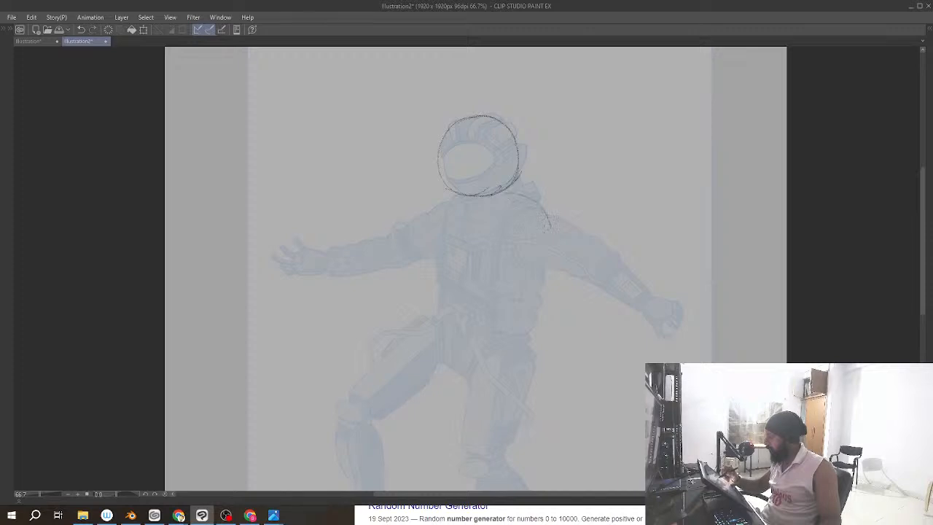
{"action": "left_click_drag", "start_coordinate": [442, 214], "coordinate": [435, 269]}
{"action": "key", "text": "ctrl+z"}
{"action": "left_click_drag", "start_coordinate": [447, 209], "coordinate": [444, 263]}
{"action": "mouse_move", "coordinate": [444, 213]}
{"action": "left_mouse_down"}
{"action": "mouse_move", "coordinate": [456, 285]}
{"action": "mouse_move", "coordinate": [448, 276]}
{"action": "mouse_move", "coordinate": [460, 296]}
{"action": "mouse_move", "coordinate": [508, 306]}
{"action": "left_mouse_up"}
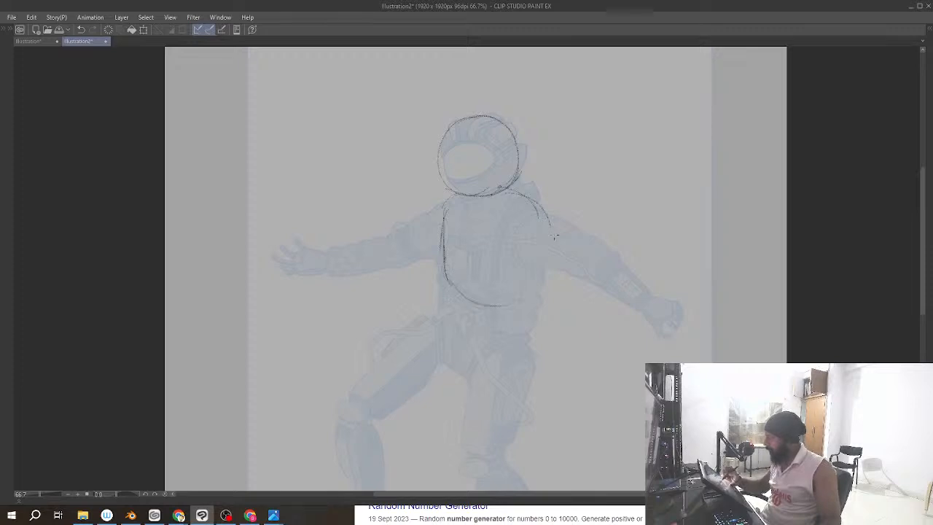
{"action": "mouse_move", "coordinate": [541, 209]}
{"action": "left_mouse_down"}
{"action": "mouse_move", "coordinate": [551, 244]}
{"action": "mouse_move", "coordinate": [545, 237]}
{"action": "mouse_move", "coordinate": [543, 293]}
{"action": "left_mouse_up"}
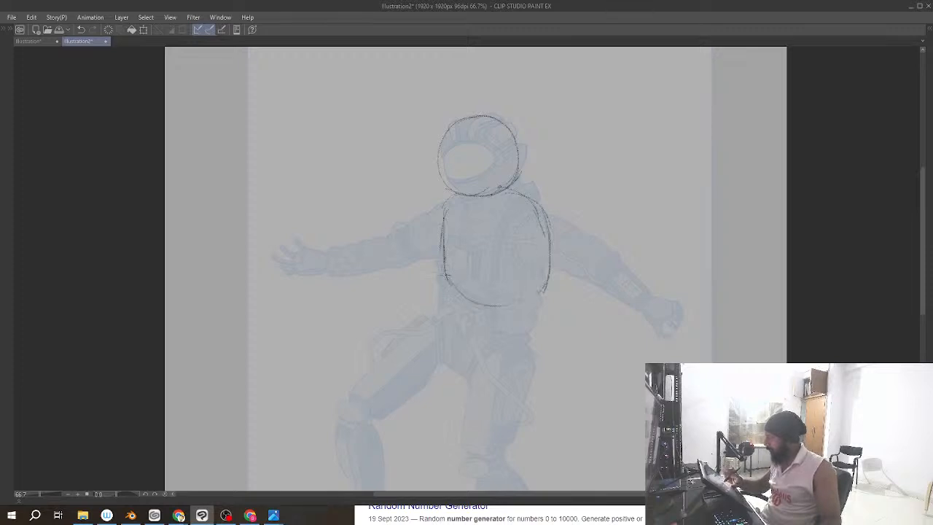
Sketch a rounded pelvis shape below the ribcage and darken its lower edge.
{"action": "mouse_move", "coordinate": [442, 280]}
{"action": "left_mouse_down"}
{"action": "mouse_move", "coordinate": [430, 346]}
{"action": "mouse_move", "coordinate": [434, 305]}
{"action": "mouse_move", "coordinate": [430, 342]}
{"action": "mouse_move", "coordinate": [424, 335]}
{"action": "mouse_move", "coordinate": [431, 323]}
{"action": "mouse_move", "coordinate": [459, 371]}
{"action": "left_mouse_up"}
{"action": "key", "text": "ctrl+z"}
{"action": "mouse_move", "coordinate": [429, 321]}
{"action": "left_mouse_down"}
{"action": "mouse_move", "coordinate": [469, 369]}
{"action": "mouse_move", "coordinate": [512, 364]}
{"action": "left_mouse_up"}
{"action": "left_click_drag", "start_coordinate": [542, 295], "coordinate": [514, 363]}
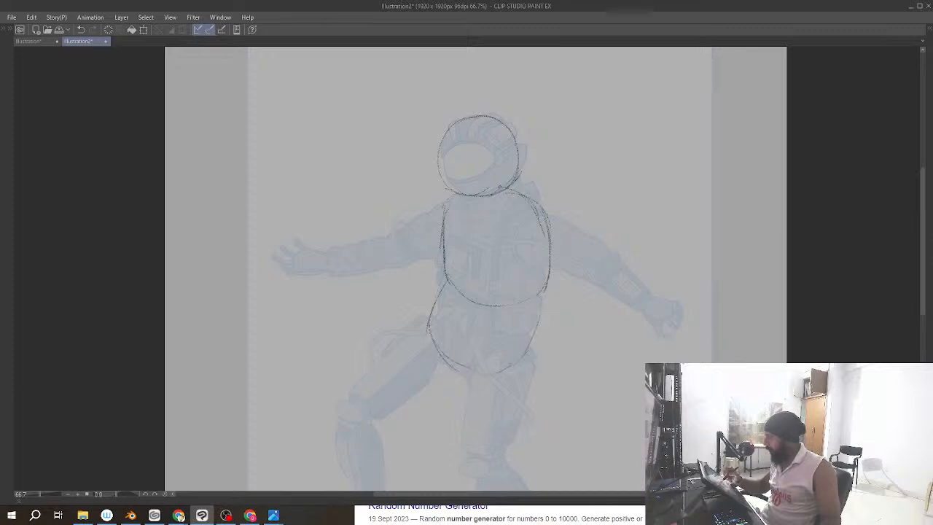
{"action": "left_click_drag", "start_coordinate": [537, 322], "coordinate": [501, 371]}
{"action": "left_click_drag", "start_coordinate": [586, 330], "coordinate": [598, 285]}
{"action": "left_click_drag", "start_coordinate": [441, 278], "coordinate": [481, 322]}
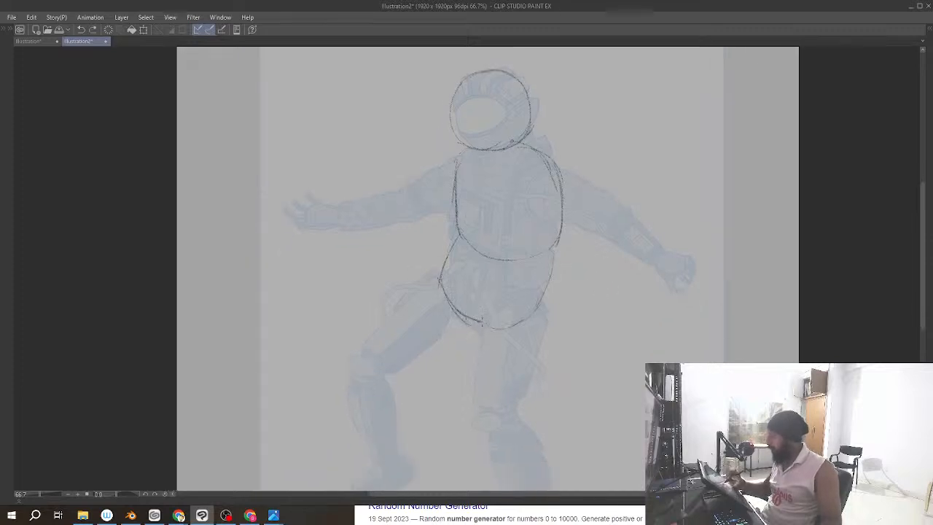
{"action": "left_click_drag", "start_coordinate": [549, 340], "coordinate": [572, 279]}
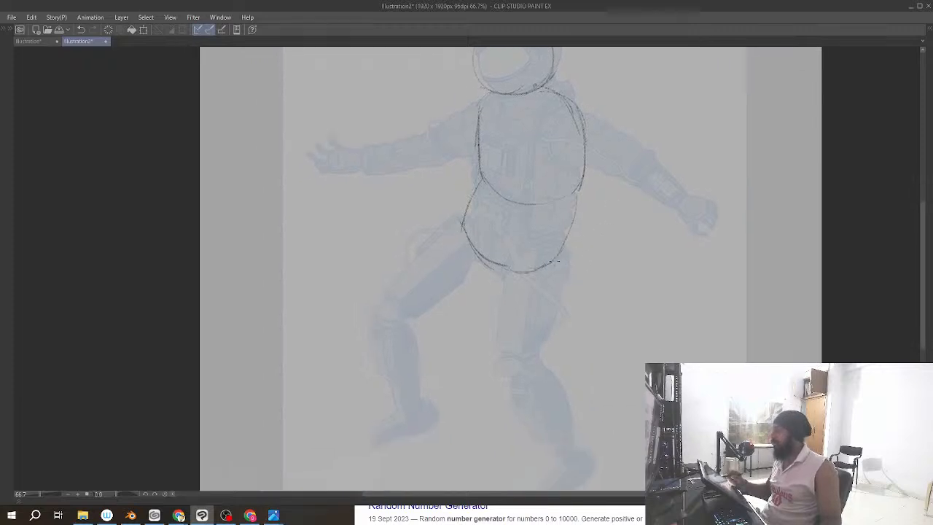
{"action": "left_click_drag", "start_coordinate": [495, 306], "coordinate": [500, 301]}
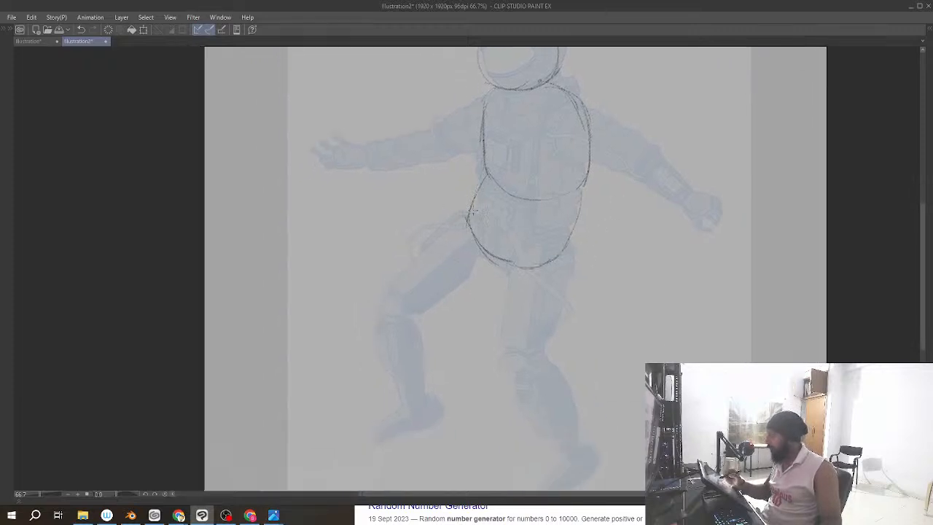
Sketch the raised leg with a foreshortened thigh, a higher knee and a rounded lower-leg shape hanging down.
{"action": "left_click_drag", "start_coordinate": [466, 206], "coordinate": [394, 242]}
{"action": "left_click_drag", "start_coordinate": [472, 264], "coordinate": [413, 285]}
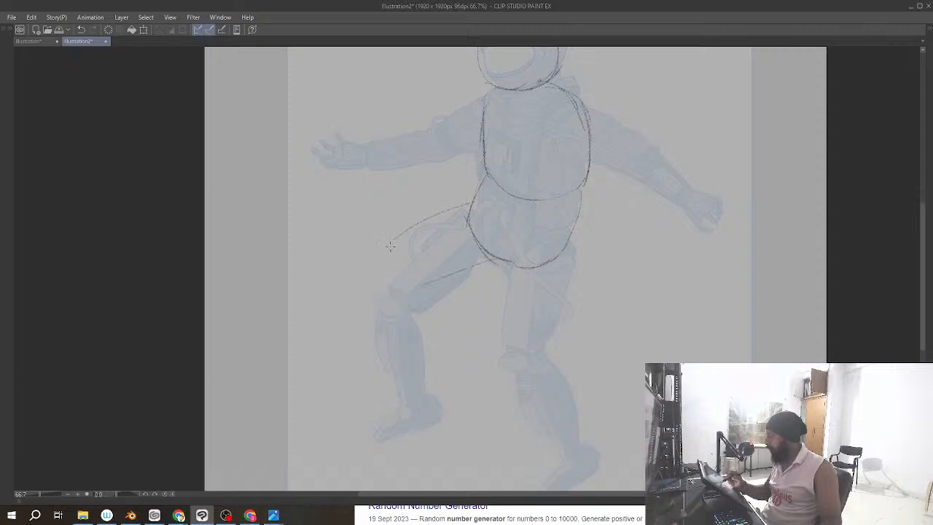
{"action": "left_click_drag", "start_coordinate": [380, 248], "coordinate": [371, 314]}
{"action": "left_click_drag", "start_coordinate": [421, 280], "coordinate": [428, 331]}
{"action": "left_click_drag", "start_coordinate": [397, 367], "coordinate": [424, 362]}
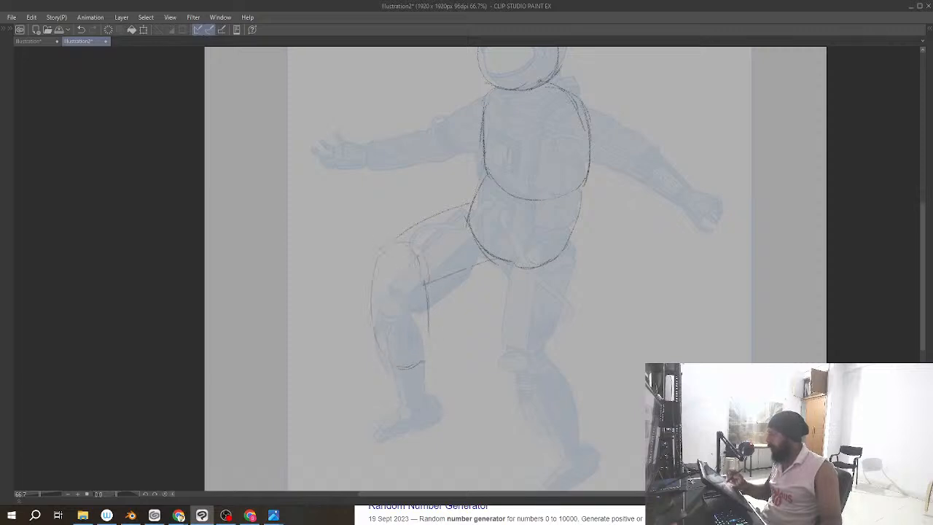
Sketch the other leg with an oval at the hip, a tapering thigh and a curved lower leg.
{"action": "left_click_drag", "start_coordinate": [490, 270], "coordinate": [485, 296]}
{"action": "left_click_drag", "start_coordinate": [497, 258], "coordinate": [479, 309]}
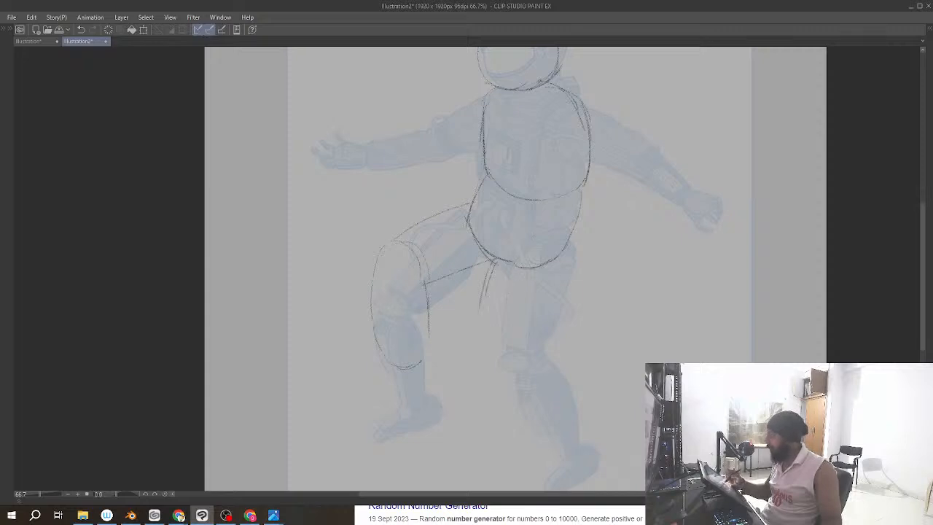
{"action": "left_click_drag", "start_coordinate": [564, 249], "coordinate": [543, 323]}
{"action": "left_click_drag", "start_coordinate": [523, 244], "coordinate": [557, 256]}
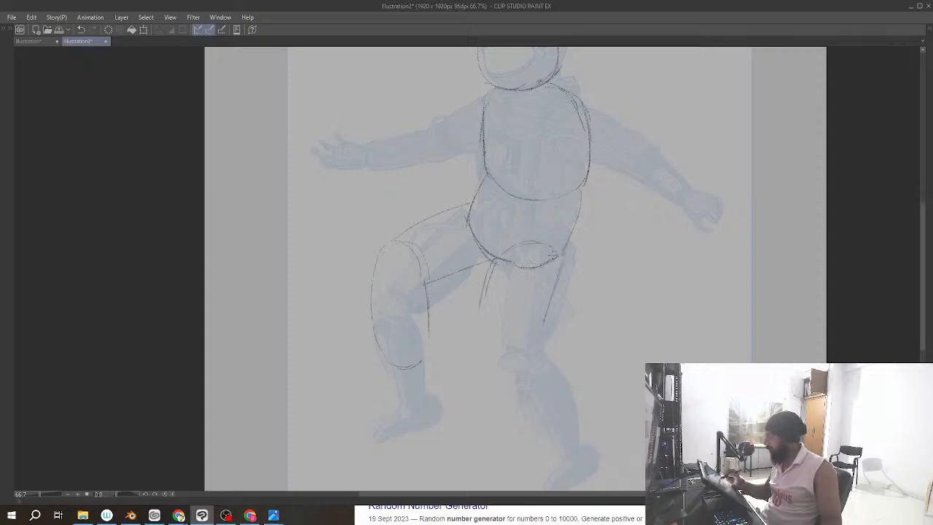
{"action": "left_click_drag", "start_coordinate": [478, 309], "coordinate": [473, 333]}
{"action": "left_click_drag", "start_coordinate": [543, 321], "coordinate": [513, 419]}
{"action": "left_click_drag", "start_coordinate": [545, 377], "coordinate": [562, 412]}
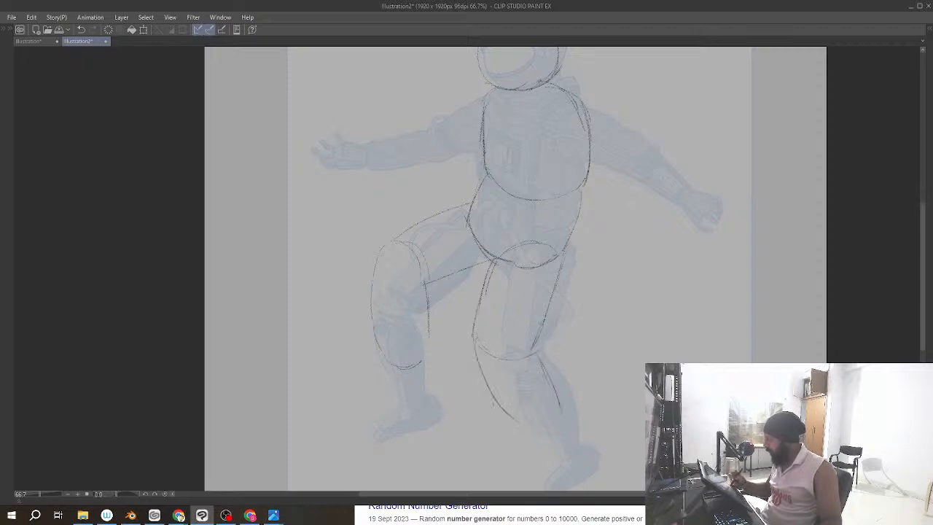
{"action": "mouse_move", "coordinate": [479, 378]}
{"action": "left_mouse_down"}
{"action": "mouse_move", "coordinate": [524, 440]}
{"action": "mouse_move", "coordinate": [551, 426]}
{"action": "left_mouse_up"}
Sketch both arms as simple forms bent inward toward the waist, with a shoulder oval on the ribcage for one arm.
{"action": "left_click_drag", "start_coordinate": [635, 240], "coordinate": [598, 350]}
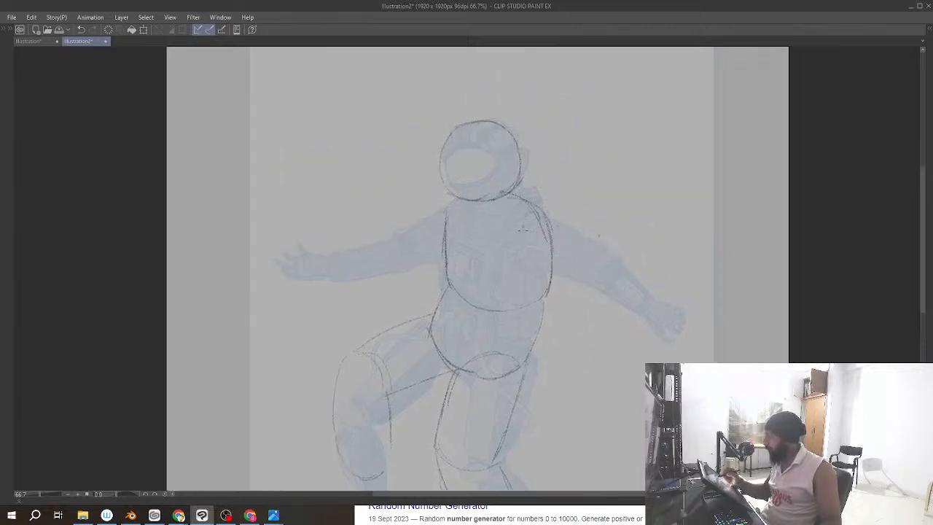
{"action": "mouse_move", "coordinate": [534, 220]}
{"action": "left_mouse_down"}
{"action": "mouse_move", "coordinate": [581, 233]}
{"action": "mouse_move", "coordinate": [542, 271]}
{"action": "mouse_move", "coordinate": [605, 254]}
{"action": "left_mouse_up"}
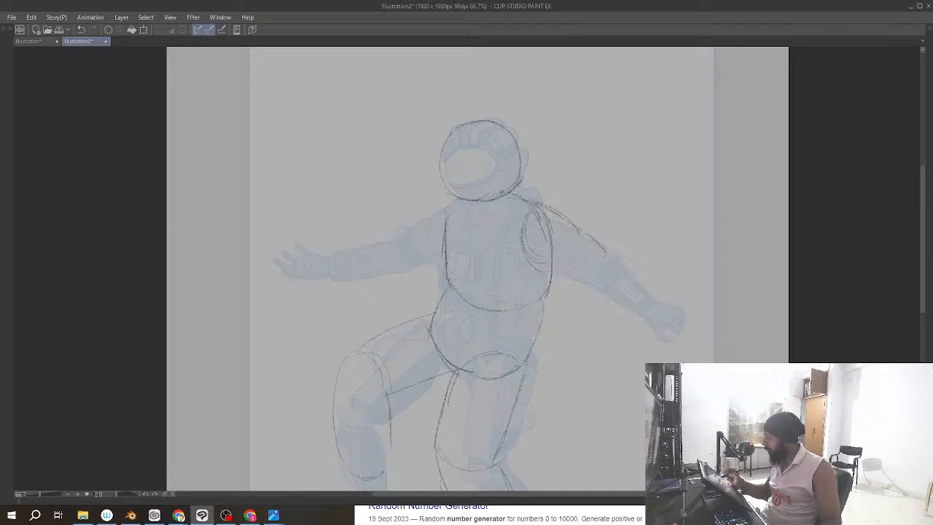
{"action": "mouse_move", "coordinate": [534, 265]}
{"action": "left_mouse_down"}
{"action": "mouse_move", "coordinate": [573, 290]}
{"action": "mouse_move", "coordinate": [569, 266]}
{"action": "mouse_move", "coordinate": [596, 316]}
{"action": "left_mouse_up"}
{"action": "key", "text": "ctrl+z"}
{"action": "mouse_move", "coordinate": [607, 252]}
{"action": "left_mouse_down"}
{"action": "mouse_move", "coordinate": [606, 294]}
{"action": "mouse_move", "coordinate": [584, 324]}
{"action": "left_mouse_up"}
{"action": "left_click_drag", "start_coordinate": [552, 279], "coordinate": [560, 270]}
{"action": "mouse_move", "coordinate": [541, 311]}
{"action": "left_mouse_down"}
{"action": "mouse_move", "coordinate": [558, 334]}
{"action": "mouse_move", "coordinate": [592, 317]}
{"action": "left_mouse_up"}
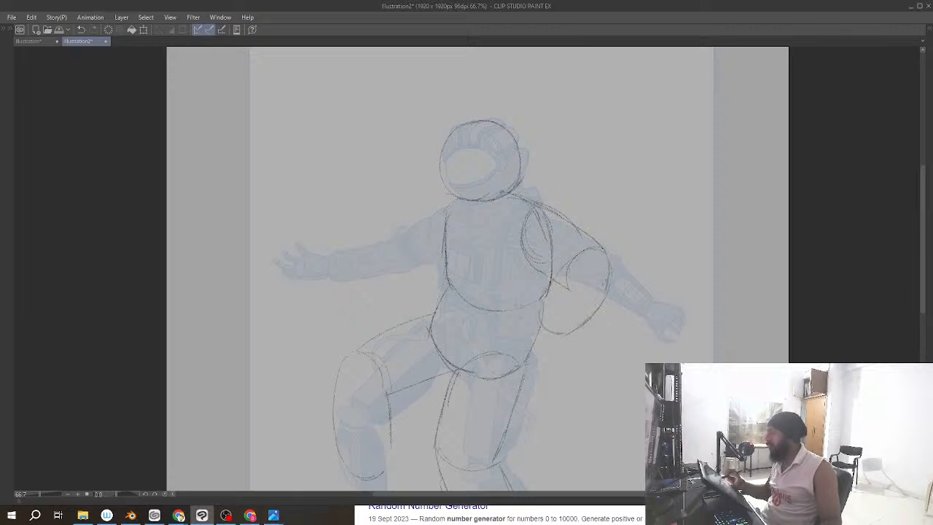
{"action": "left_click_drag", "start_coordinate": [562, 267], "coordinate": [552, 278]}
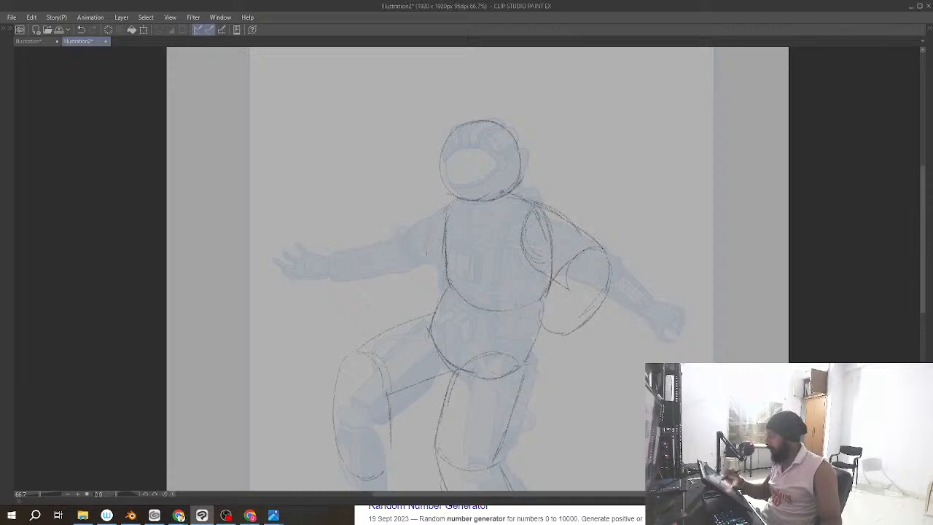
{"action": "mouse_move", "coordinate": [436, 220]}
{"action": "left_mouse_down"}
{"action": "mouse_move", "coordinate": [415, 290]}
{"action": "mouse_move", "coordinate": [369, 271]}
{"action": "left_mouse_up"}
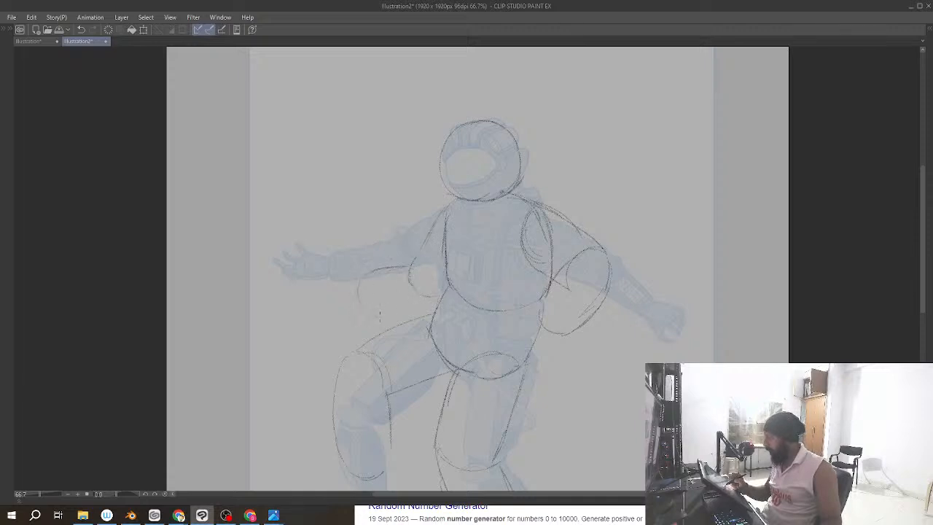
{"action": "left_click_drag", "start_coordinate": [379, 315], "coordinate": [441, 307]}
Bring back the interface panels and flip the canvas view vertically to show the pose sketch upside down.
{"action": "left_click_drag", "start_coordinate": [679, 357], "coordinate": [664, 276]}
{"action": "scroll", "coordinate": [664, 264], "scroll_direction": "down", "scroll_amount": 2}
{"action": "left_click_drag", "start_coordinate": [675, 358], "coordinate": [657, 339]}
{"action": "key", "text": "Tab"}
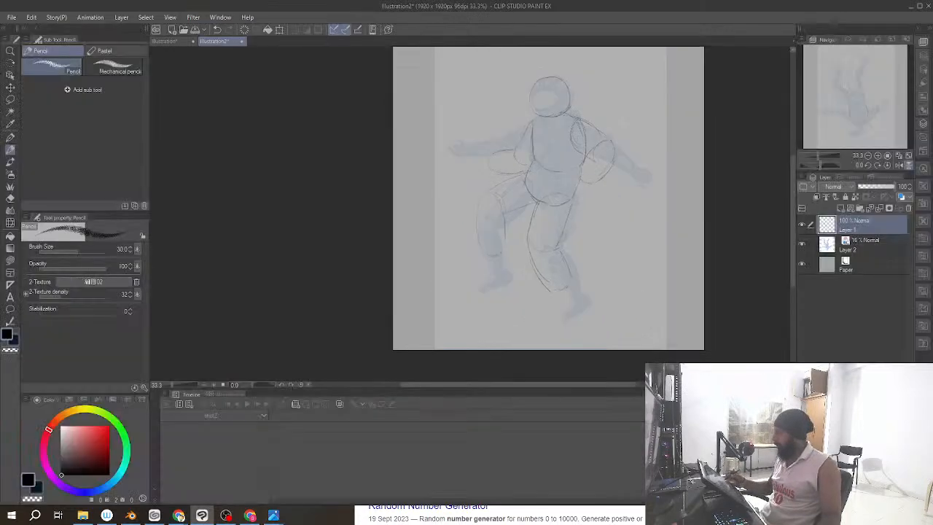
{"action": "left_click", "coordinate": [908, 165]}
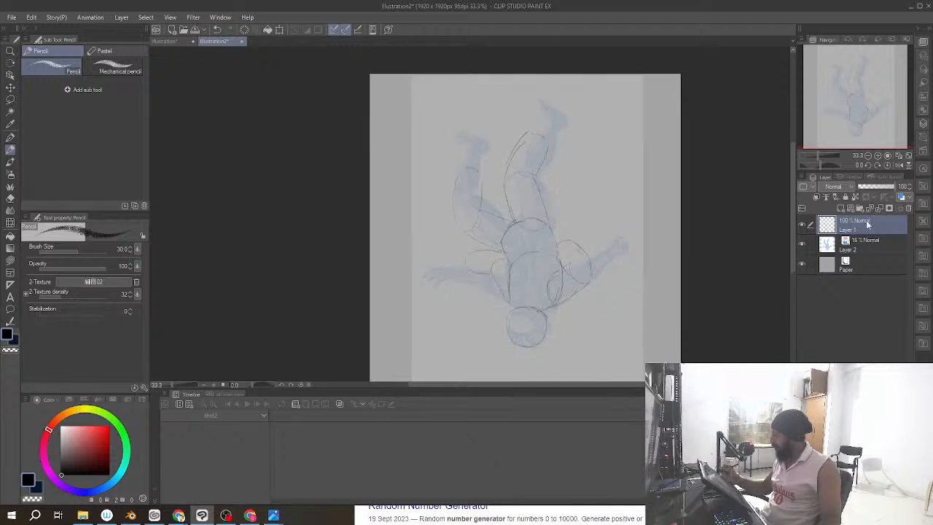
Hide the faded astronaut layer and flip the canvas view back upright, leaving only the pose sketch.
{"action": "left_click", "coordinate": [802, 244]}
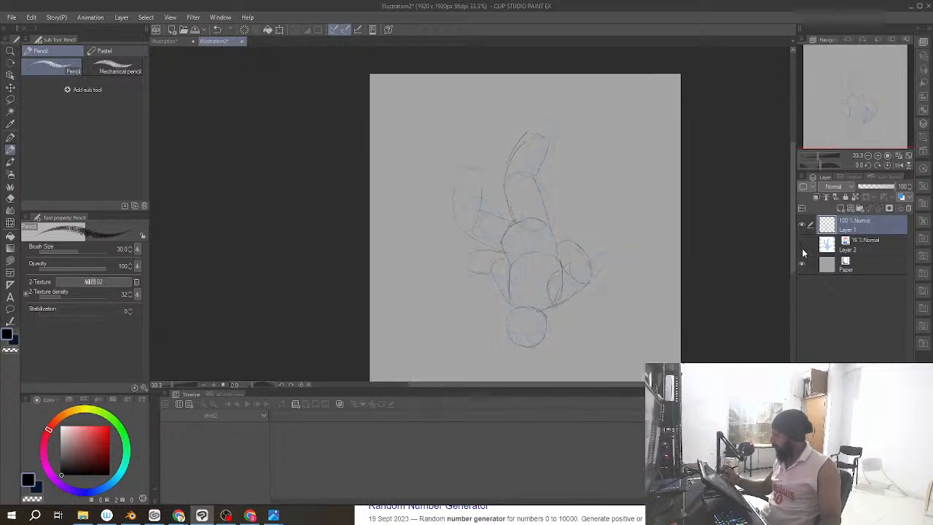
{"action": "left_click", "coordinate": [802, 245]}
{"action": "left_click", "coordinate": [801, 245]}
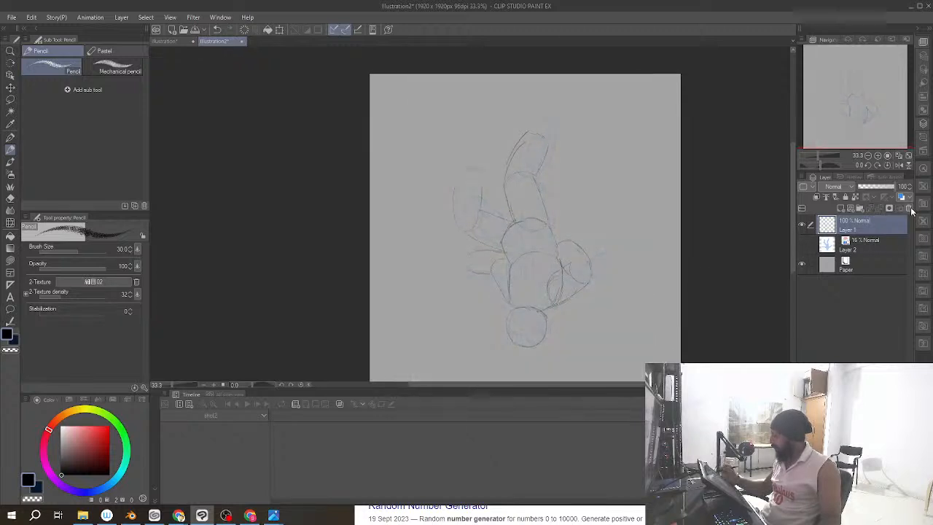
{"action": "left_click", "coordinate": [908, 165]}
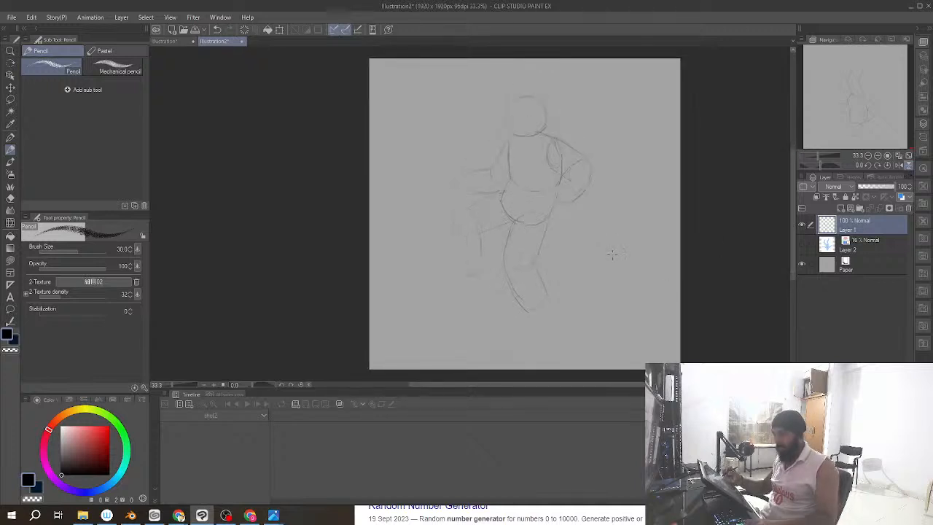
Redraw the figure's head as a larger rounded shape and erase the old head outline.
{"action": "scroll", "coordinate": [611, 254], "scroll_direction": "up", "scroll_amount": 2}
{"action": "left_click_drag", "start_coordinate": [566, 61], "coordinate": [576, 300]}
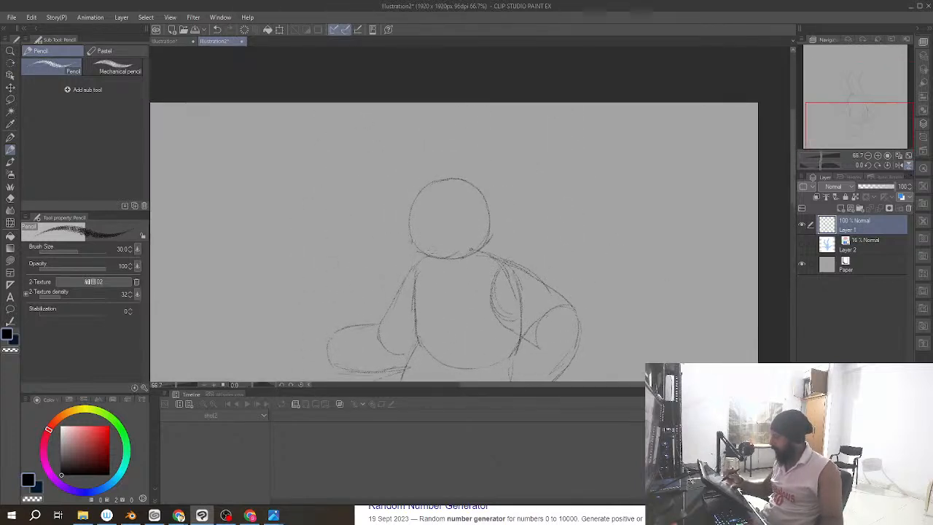
{"action": "mouse_move", "coordinate": [409, 221]}
{"action": "left_mouse_down"}
{"action": "mouse_move", "coordinate": [485, 196]}
{"action": "mouse_move", "coordinate": [482, 250]}
{"action": "mouse_move", "coordinate": [492, 192]}
{"action": "mouse_move", "coordinate": [435, 175]}
{"action": "mouse_move", "coordinate": [490, 182]}
{"action": "mouse_move", "coordinate": [499, 233]}
{"action": "left_mouse_up"}
{"action": "key", "text": "ctrl+z"}
{"action": "key", "text": "e"}
{"action": "mouse_move", "coordinate": [414, 204]}
{"action": "left_mouse_down"}
{"action": "mouse_move", "coordinate": [477, 193]}
{"action": "mouse_move", "coordinate": [489, 219]}
{"action": "mouse_move", "coordinate": [462, 249]}
{"action": "mouse_move", "coordinate": [486, 235]}
{"action": "mouse_move", "coordinate": [444, 253]}
{"action": "mouse_move", "coordinate": [475, 241]}
{"action": "left_mouse_up"}
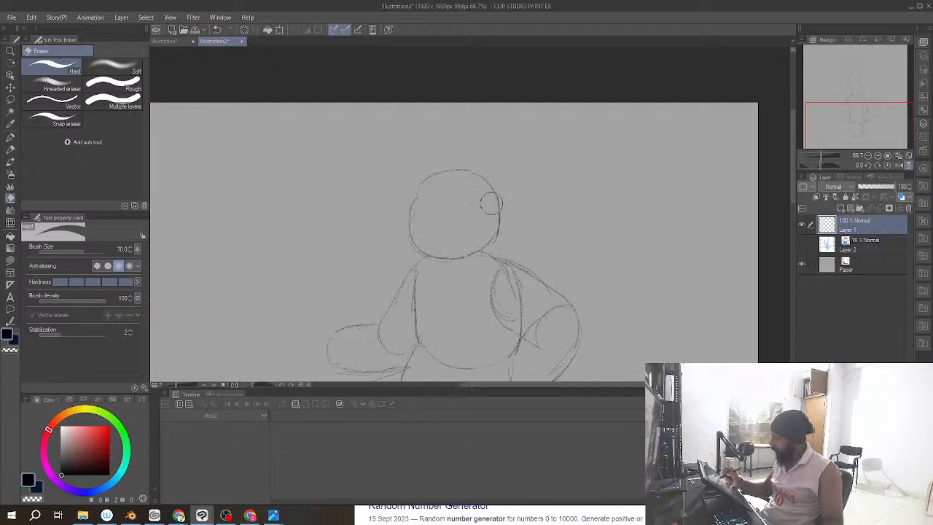
{"action": "left_click_drag", "start_coordinate": [429, 195], "coordinate": [416, 217]}
{"action": "key", "text": "p"}
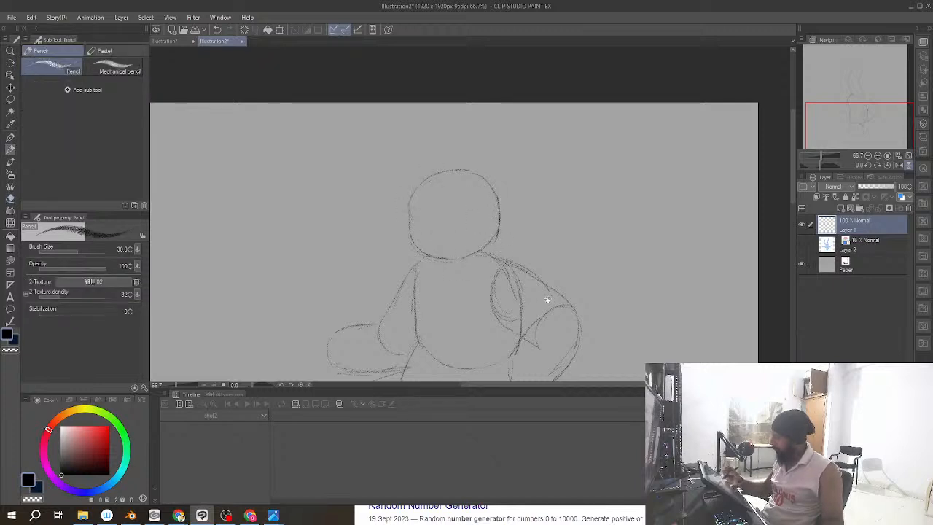
Add a vertical centre line down the torso and redraw the lower curve of the ribcage.
{"action": "left_click_drag", "start_coordinate": [546, 299], "coordinate": [546, 197]}
{"action": "left_click_drag", "start_coordinate": [443, 172], "coordinate": [443, 233]}
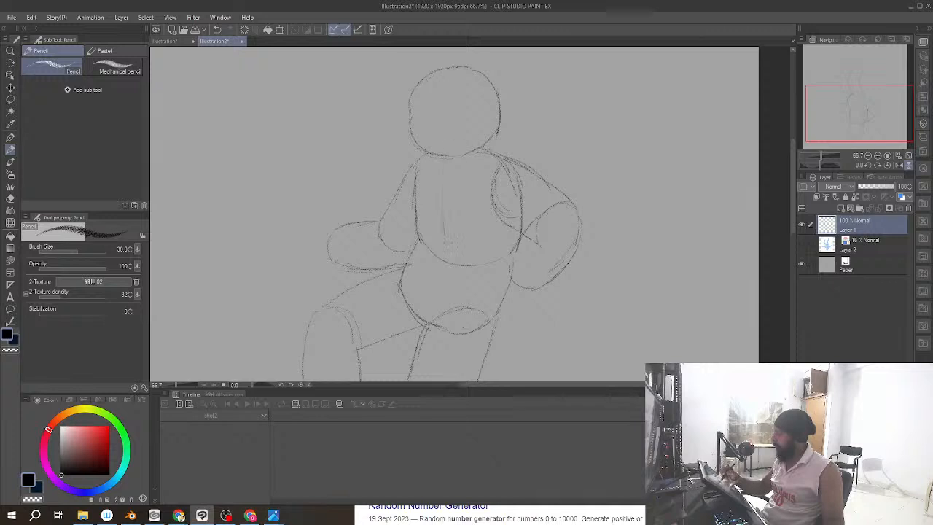
{"action": "left_click_drag", "start_coordinate": [440, 269], "coordinate": [423, 315]}
{"action": "key", "text": "e"}
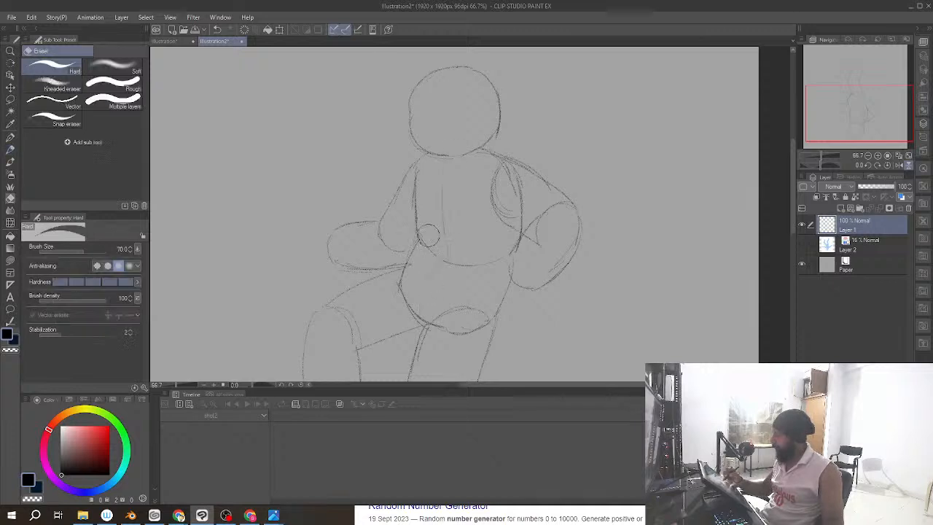
{"action": "key", "text": "p"}
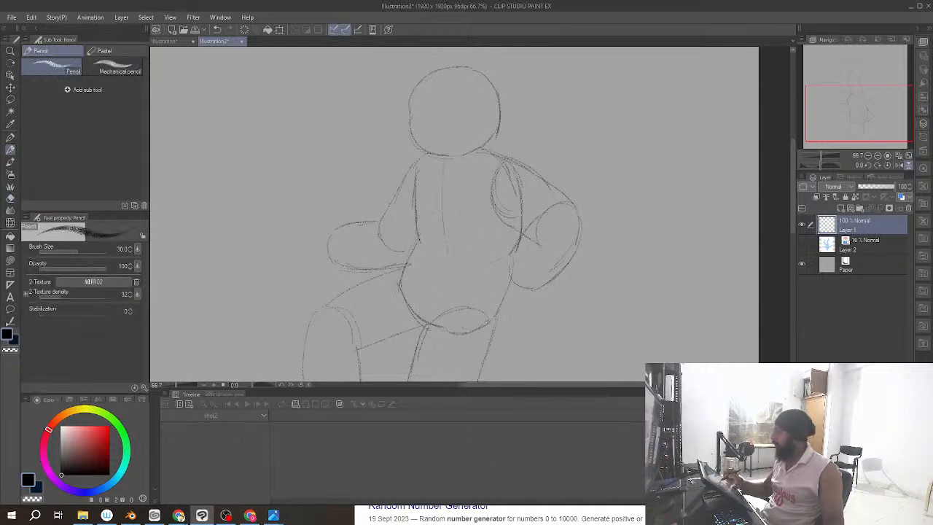
{"action": "left_click_drag", "start_coordinate": [420, 249], "coordinate": [506, 246]}
Refine the standing leg with a rounded hip, a firmer thigh contour and a closed, tapering lower leg.
{"action": "mouse_move", "coordinate": [474, 339]}
{"action": "left_mouse_down"}
{"action": "mouse_move", "coordinate": [505, 203]}
{"action": "mouse_move", "coordinate": [454, 194]}
{"action": "mouse_move", "coordinate": [441, 230]}
{"action": "left_mouse_up"}
{"action": "key", "text": "e"}
{"action": "key", "text": "p"}
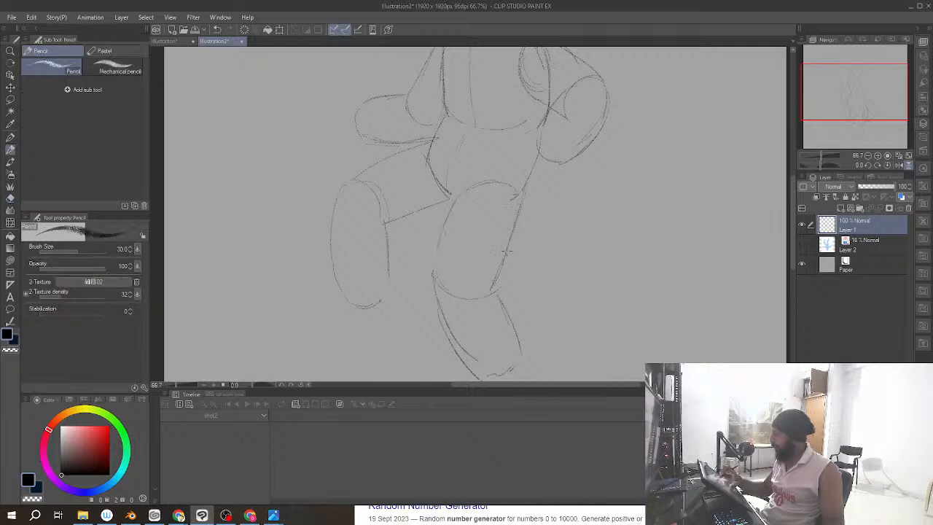
{"action": "left_click_drag", "start_coordinate": [510, 230], "coordinate": [490, 287]}
{"action": "mouse_move", "coordinate": [526, 313]}
{"action": "left_mouse_down"}
{"action": "mouse_move", "coordinate": [530, 265]}
{"action": "mouse_move", "coordinate": [491, 338]}
{"action": "left_mouse_up"}
{"action": "key", "text": "e"}
{"action": "key", "text": "p"}
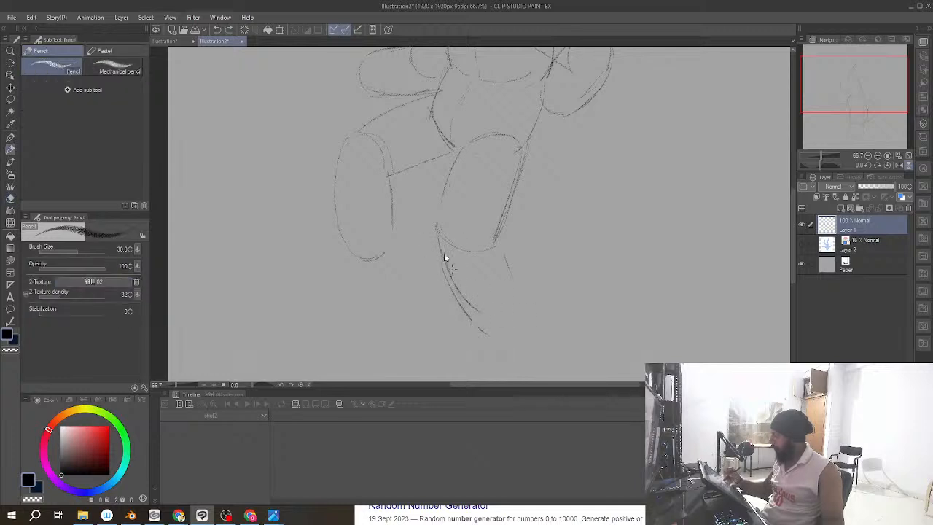
{"action": "left_click_drag", "start_coordinate": [468, 309], "coordinate": [504, 329]}
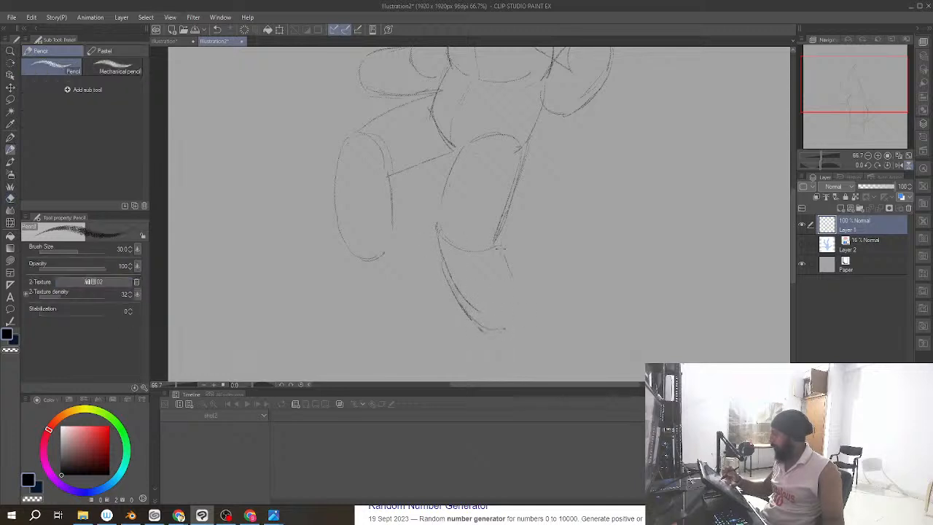
{"action": "mouse_move", "coordinate": [501, 249]}
{"action": "left_mouse_down"}
{"action": "mouse_move", "coordinate": [519, 304]}
{"action": "mouse_move", "coordinate": [507, 324]}
{"action": "left_mouse_up"}
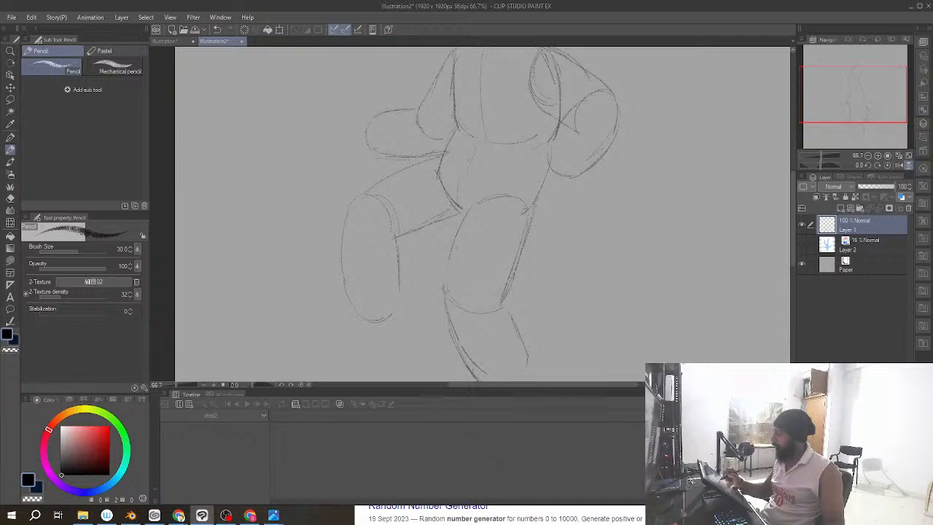
Clean up the raised leg by erasing and redrawing the underside of the thigh and the lower leg's inner contour.
{"action": "key", "text": "e"}
{"action": "mouse_move", "coordinate": [398, 239]}
{"action": "left_mouse_down"}
{"action": "mouse_move", "coordinate": [451, 211]}
{"action": "mouse_move", "coordinate": [435, 218]}
{"action": "left_mouse_up"}
{"action": "key", "text": "p"}
{"action": "key", "text": "e"}
{"action": "mouse_move", "coordinate": [400, 248]}
{"action": "left_mouse_down"}
{"action": "mouse_move", "coordinate": [389, 216]}
{"action": "mouse_move", "coordinate": [405, 217]}
{"action": "mouse_move", "coordinate": [370, 204]}
{"action": "mouse_move", "coordinate": [387, 206]}
{"action": "mouse_move", "coordinate": [402, 291]}
{"action": "left_mouse_up"}
{"action": "key", "text": "p"}
Erase the shoulder oval and overlapping lines on the arm bent beside the ribcage, and redraw its forearm contour.
{"action": "left_click_drag", "start_coordinate": [477, 282], "coordinate": [478, 340]}
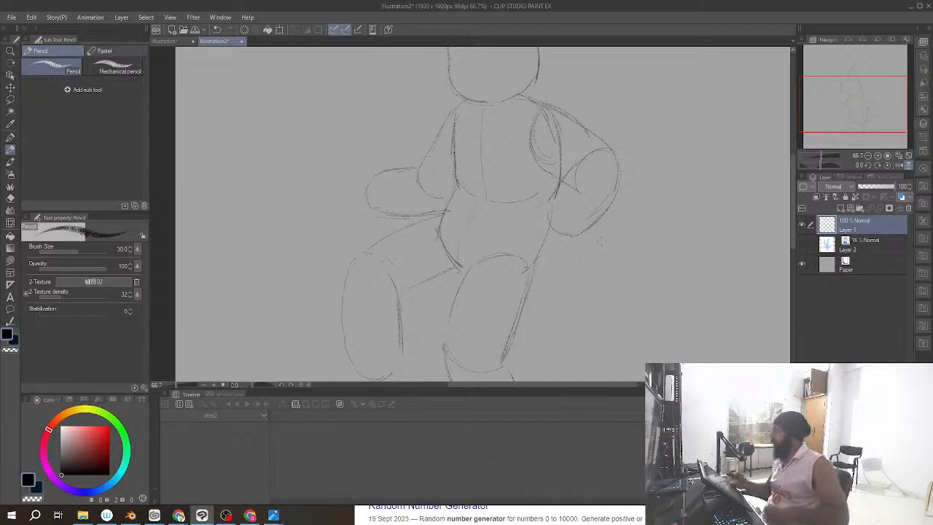
{"action": "left_click_drag", "start_coordinate": [659, 204], "coordinate": [621, 322]}
{"action": "key", "text": "e"}
{"action": "mouse_move", "coordinate": [522, 290]}
{"action": "left_mouse_down"}
{"action": "mouse_move", "coordinate": [499, 260]}
{"action": "mouse_move", "coordinate": [514, 246]}
{"action": "mouse_move", "coordinate": [532, 270]}
{"action": "mouse_move", "coordinate": [528, 283]}
{"action": "mouse_move", "coordinate": [538, 285]}
{"action": "mouse_move", "coordinate": [537, 242]}
{"action": "mouse_move", "coordinate": [520, 275]}
{"action": "left_mouse_up"}
{"action": "key", "text": "p"}
{"action": "key", "text": "e"}
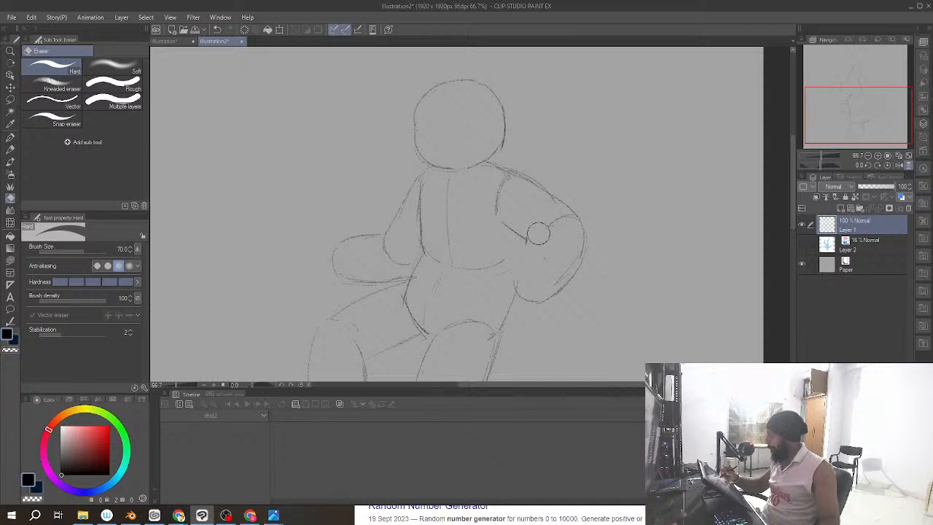
{"action": "key", "text": "p"}
{"action": "left_click_drag", "start_coordinate": [529, 240], "coordinate": [516, 281]}
Show the faded astronaut layer under the sketch again and hide the interface panels.
{"action": "left_click_drag", "start_coordinate": [626, 284], "coordinate": [632, 308]}
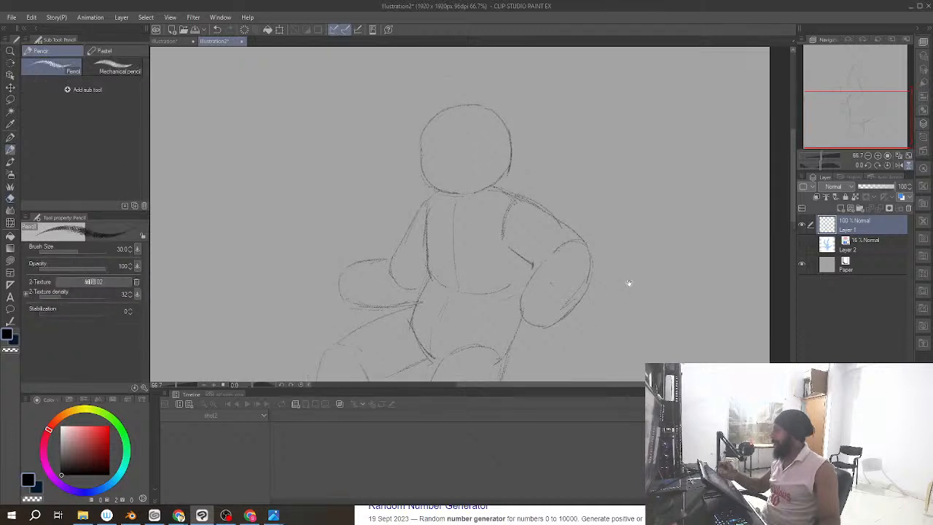
{"action": "left_click", "coordinate": [801, 241]}
{"action": "key", "text": "Tab"}
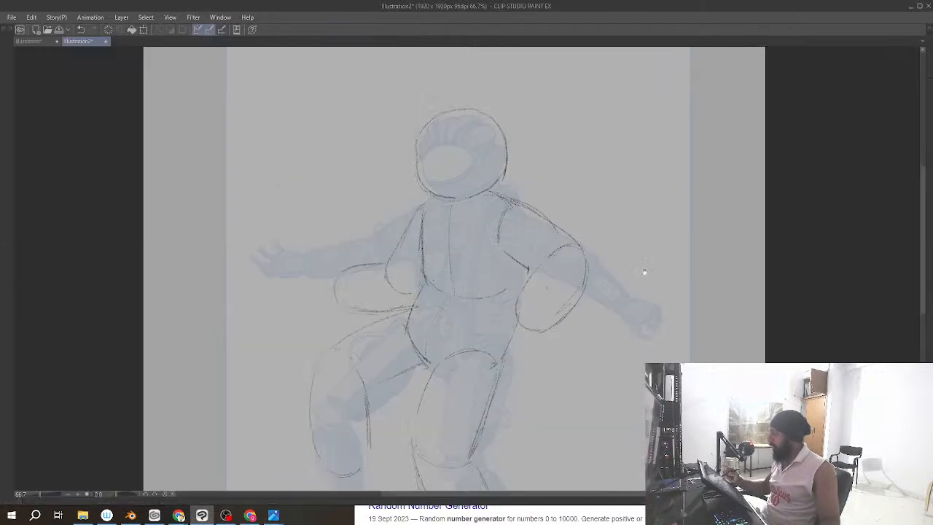
{"action": "left_click_drag", "start_coordinate": [644, 272], "coordinate": [654, 298]}
{"action": "scroll", "coordinate": [607, 245], "scroll_direction": "up", "scroll_amount": 1}
{"action": "left_click_drag", "start_coordinate": [568, 257], "coordinate": [603, 311]}
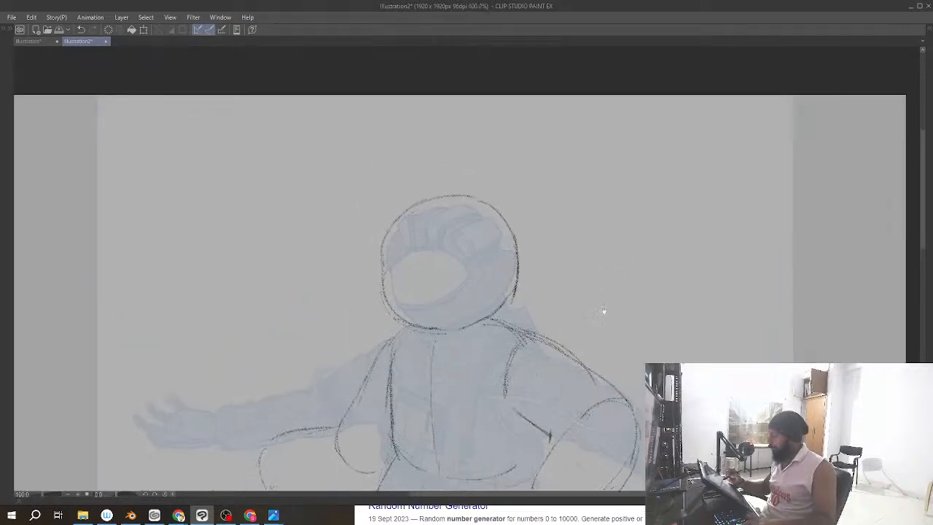
Move the pose sketch sideways off the faded astronaut so that both figures stand side by side.
{"action": "mouse_move", "coordinate": [515, 306]}
{"action": "left_mouse_down"}
{"action": "mouse_move", "coordinate": [574, 294]}
{"action": "mouse_move", "coordinate": [774, 303]}
{"action": "left_mouse_up"}
{"action": "mouse_move", "coordinate": [781, 352]}
{"action": "left_mouse_down"}
{"action": "mouse_move", "coordinate": [729, 352]}
{"action": "mouse_move", "coordinate": [584, 207]}
{"action": "left_mouse_up"}
{"action": "left_click_drag", "start_coordinate": [629, 287], "coordinate": [693, 214]}
{"action": "scroll", "coordinate": [658, 273], "scroll_direction": "down", "scroll_amount": 2}
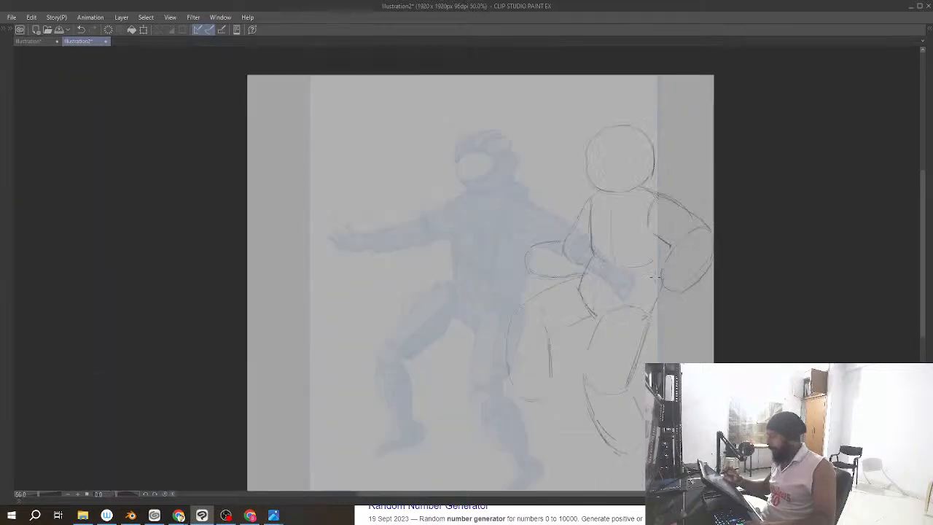
{"action": "left_click_drag", "start_coordinate": [718, 279], "coordinate": [672, 259]}
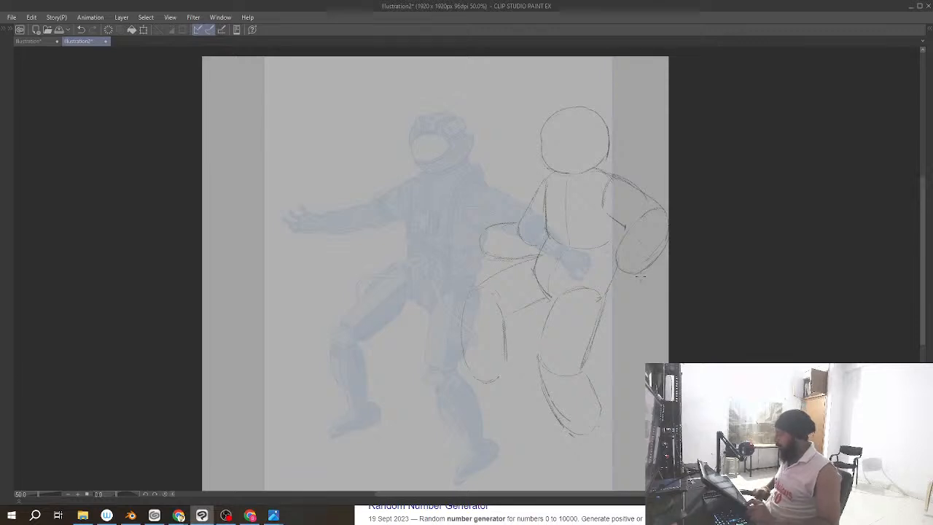
{"action": "mouse_move", "coordinate": [488, 248]}
{"action": "left_mouse_down"}
{"action": "mouse_move", "coordinate": [523, 253]}
{"action": "mouse_move", "coordinate": [487, 258]}
{"action": "left_mouse_up"}
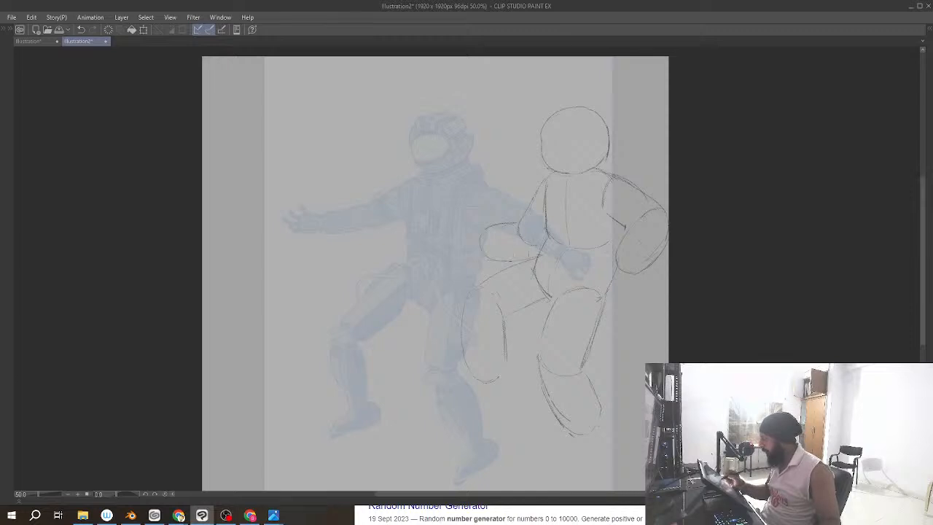
Draw a vertical centre line and a curved horizontal eye line across the sketched figure's head.
{"action": "left_click_drag", "start_coordinate": [704, 286], "coordinate": [682, 296]}
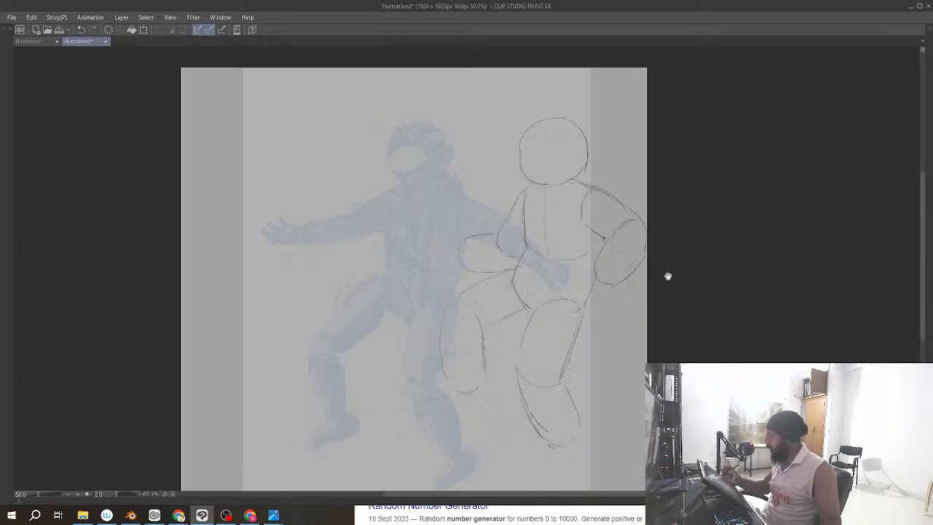
{"action": "left_click_drag", "start_coordinate": [666, 275], "coordinate": [649, 302]}
{"action": "scroll", "coordinate": [620, 261], "scroll_direction": "up", "scroll_amount": 2}
{"action": "mouse_move", "coordinate": [552, 216]}
{"action": "left_mouse_down"}
{"action": "mouse_move", "coordinate": [593, 333]}
{"action": "mouse_move", "coordinate": [581, 308]}
{"action": "mouse_move", "coordinate": [632, 378]}
{"action": "left_mouse_up"}
{"action": "left_click_drag", "start_coordinate": [597, 318], "coordinate": [646, 383]}
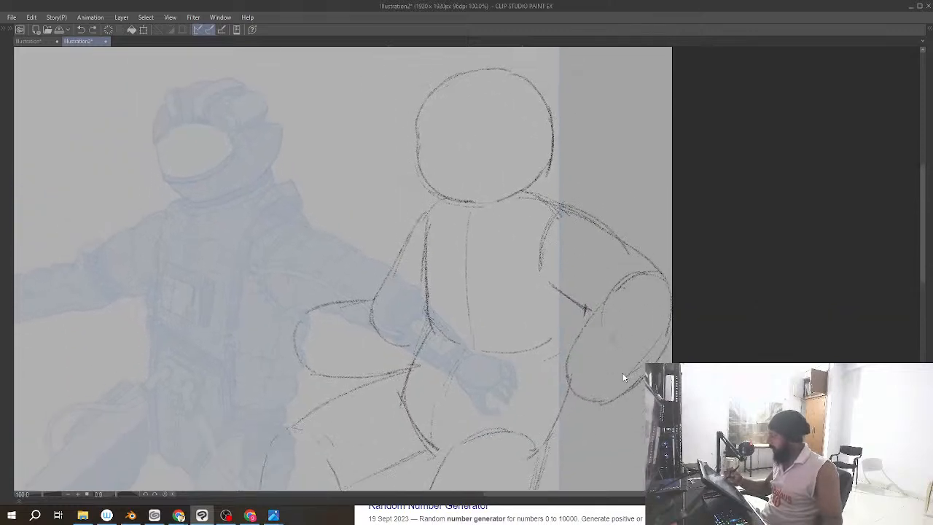
{"action": "left_click_drag", "start_coordinate": [548, 381], "coordinate": [656, 461]}
{"action": "left_click_drag", "start_coordinate": [565, 165], "coordinate": [565, 206]}
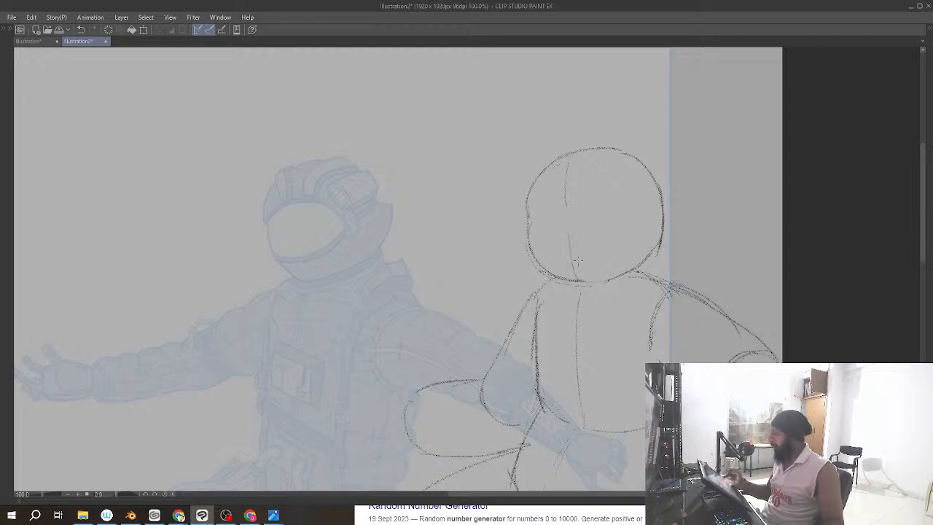
{"action": "left_click_drag", "start_coordinate": [564, 218], "coordinate": [608, 235]}
{"action": "key", "text": "ctrl+z"}
{"action": "left_click_drag", "start_coordinate": [527, 235], "coordinate": [536, 236]}
{"action": "key", "text": "ctrl+z"}
{"action": "left_click_drag", "start_coordinate": [526, 240], "coordinate": [656, 229]}
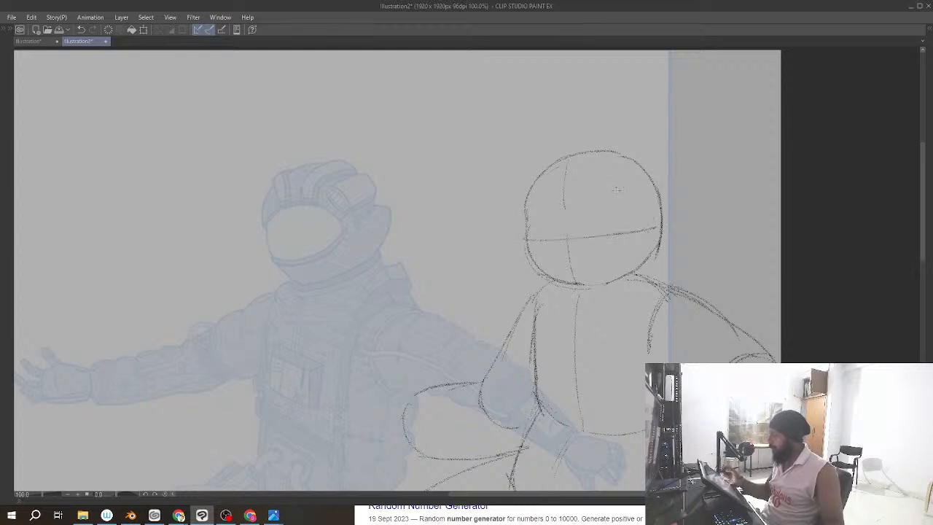
{"action": "key", "text": "ctrl+z"}
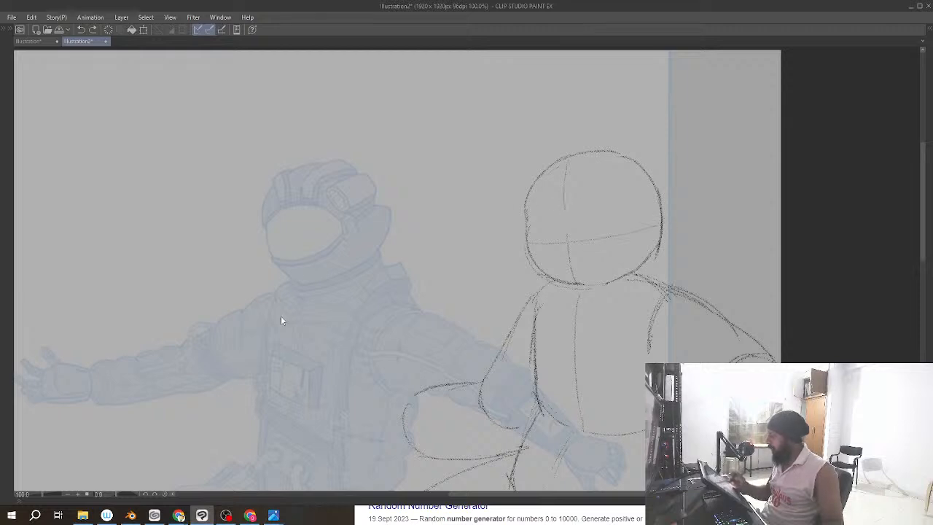
Trace the astronaut's visor outline and the ridges across the top of the helmet.
{"action": "mouse_move", "coordinate": [264, 230]}
{"action": "left_mouse_down"}
{"action": "mouse_move", "coordinate": [347, 228]}
{"action": "mouse_move", "coordinate": [336, 244]}
{"action": "mouse_move", "coordinate": [281, 256]}
{"action": "mouse_move", "coordinate": [267, 225]}
{"action": "mouse_move", "coordinate": [266, 262]}
{"action": "mouse_move", "coordinate": [319, 286]}
{"action": "left_mouse_up"}
{"action": "key", "text": "ctrl+z"}
{"action": "mouse_move", "coordinate": [275, 183]}
{"action": "left_mouse_down"}
{"action": "mouse_move", "coordinate": [282, 207]}
{"action": "mouse_move", "coordinate": [291, 168]}
{"action": "left_mouse_up"}
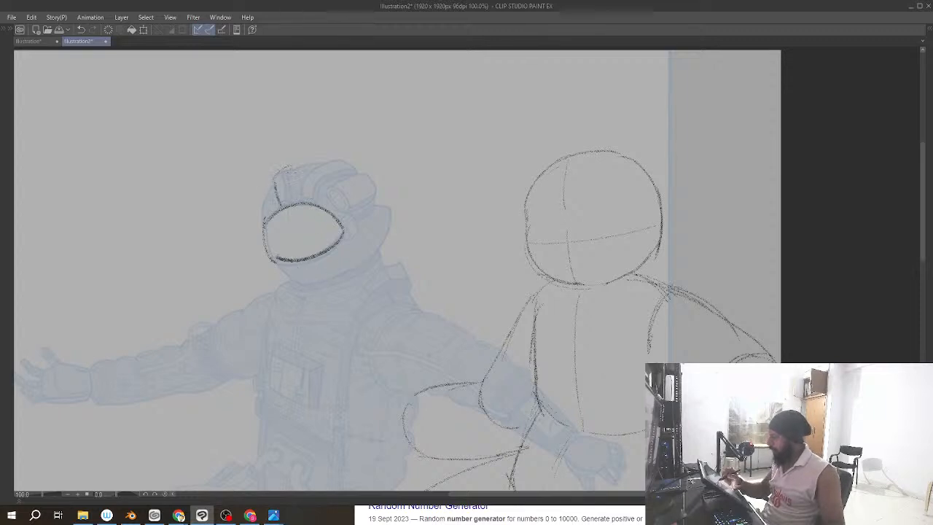
{"action": "left_click_drag", "start_coordinate": [298, 201], "coordinate": [301, 179]}
{"action": "mouse_move", "coordinate": [303, 178]}
{"action": "left_mouse_down"}
{"action": "mouse_move", "coordinate": [336, 162]}
{"action": "mouse_move", "coordinate": [341, 178]}
{"action": "left_mouse_up"}
{"action": "left_click_drag", "start_coordinate": [268, 195], "coordinate": [263, 207]}
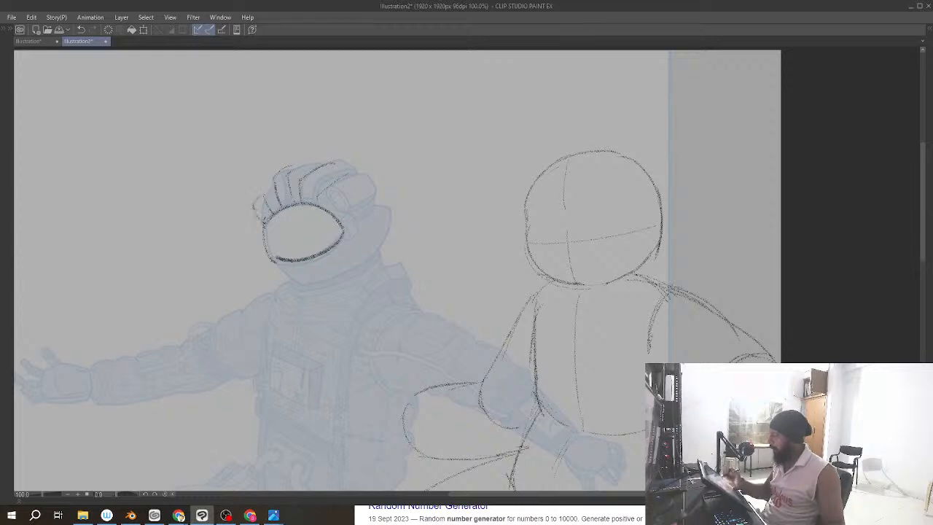
{"action": "mouse_move", "coordinate": [329, 188]}
{"action": "left_mouse_down"}
{"action": "mouse_move", "coordinate": [344, 210]}
{"action": "mouse_move", "coordinate": [346, 193]}
{"action": "left_mouse_up"}
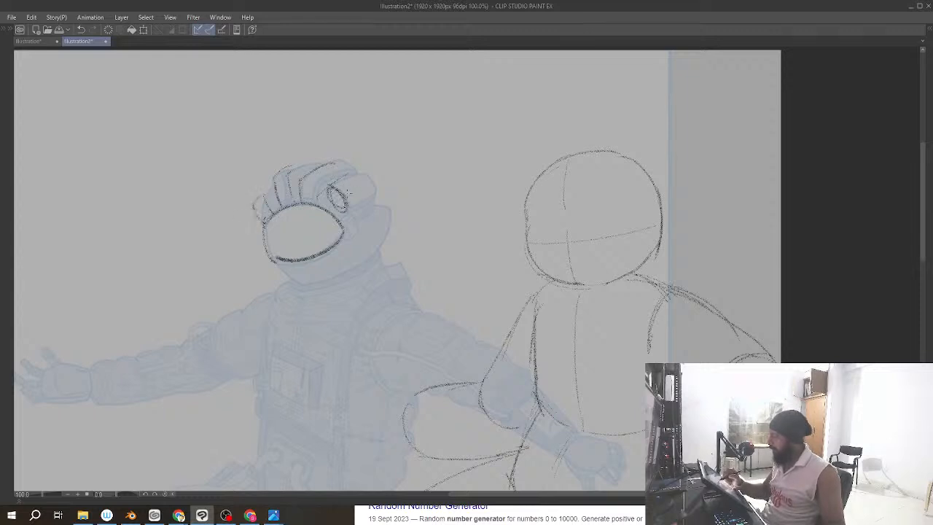
Try out outlines for the lamp and the side attachment next to the visor on the astronaut's helmet.
{"action": "key", "text": "ctrl+z"}
{"action": "mouse_move", "coordinate": [328, 183]}
{"action": "left_mouse_down"}
{"action": "mouse_move", "coordinate": [367, 174]}
{"action": "mouse_move", "coordinate": [372, 201]}
{"action": "mouse_move", "coordinate": [348, 212]}
{"action": "left_mouse_up"}
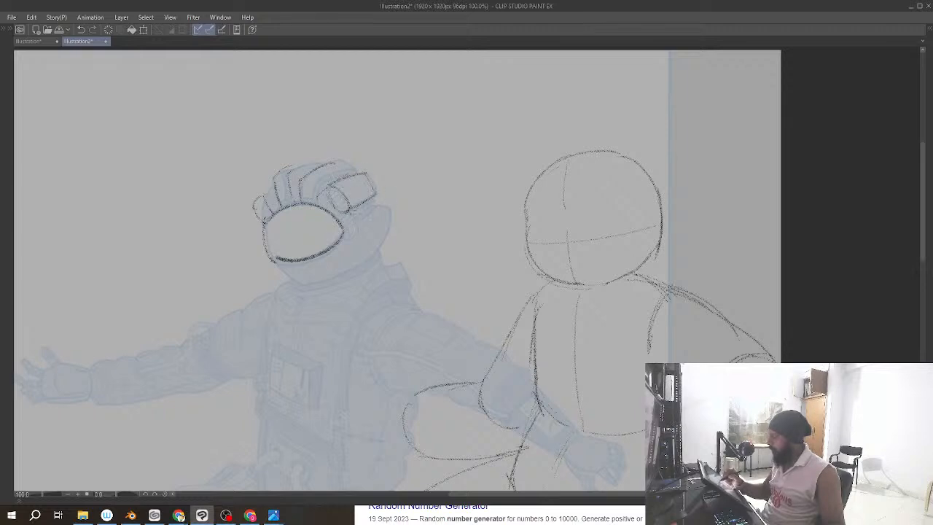
{"action": "key", "text": "ctrl+z"}
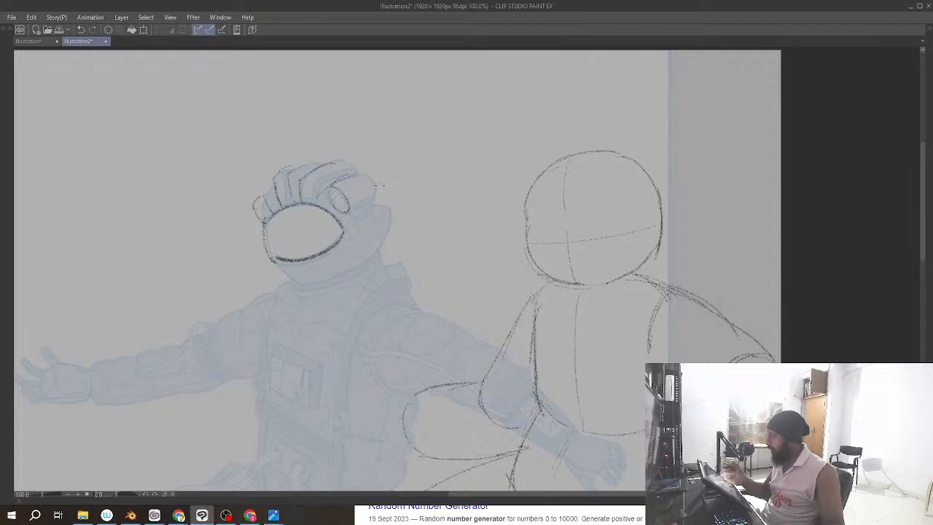
{"action": "key", "text": "ctrl+z"}
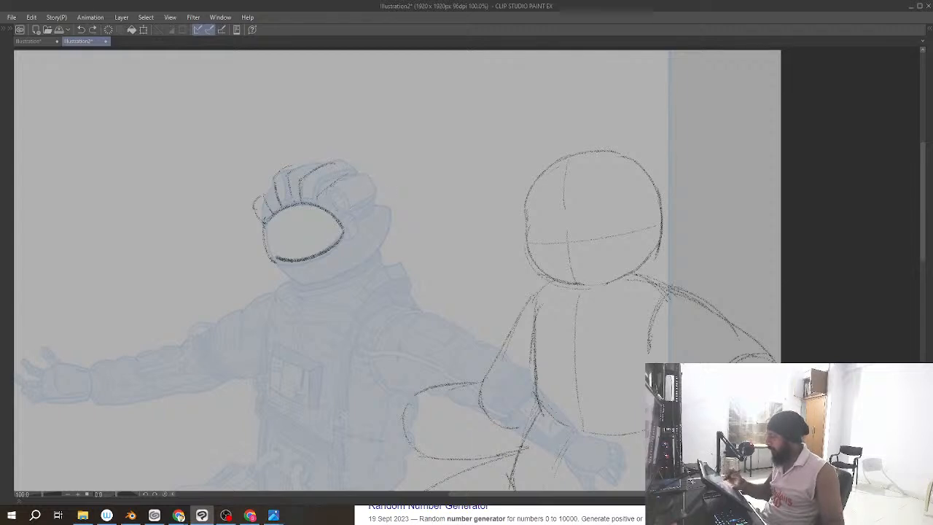
{"action": "mouse_move", "coordinate": [357, 218]}
{"action": "left_mouse_down"}
{"action": "mouse_move", "coordinate": [360, 230]}
{"action": "mouse_move", "coordinate": [344, 243]}
{"action": "mouse_move", "coordinate": [377, 206]}
{"action": "left_mouse_up"}
{"action": "key", "text": "ctrl+z"}
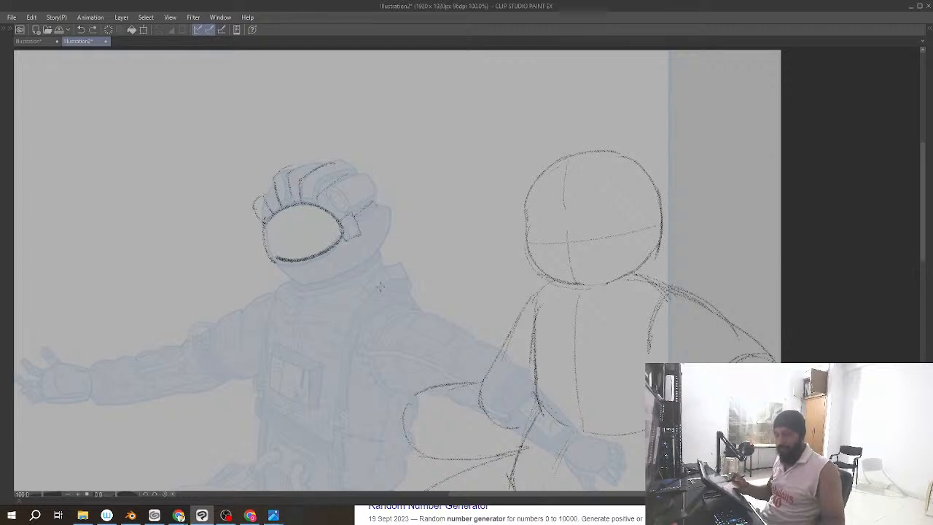
Lasso the traced helmet strokes on the astronaut's head, delete them and clear the selection.
{"action": "mouse_move", "coordinate": [386, 235]}
{"action": "left_mouse_down"}
{"action": "mouse_move", "coordinate": [290, 136]}
{"action": "mouse_move", "coordinate": [378, 264]}
{"action": "mouse_move", "coordinate": [361, 279]}
{"action": "left_mouse_up"}
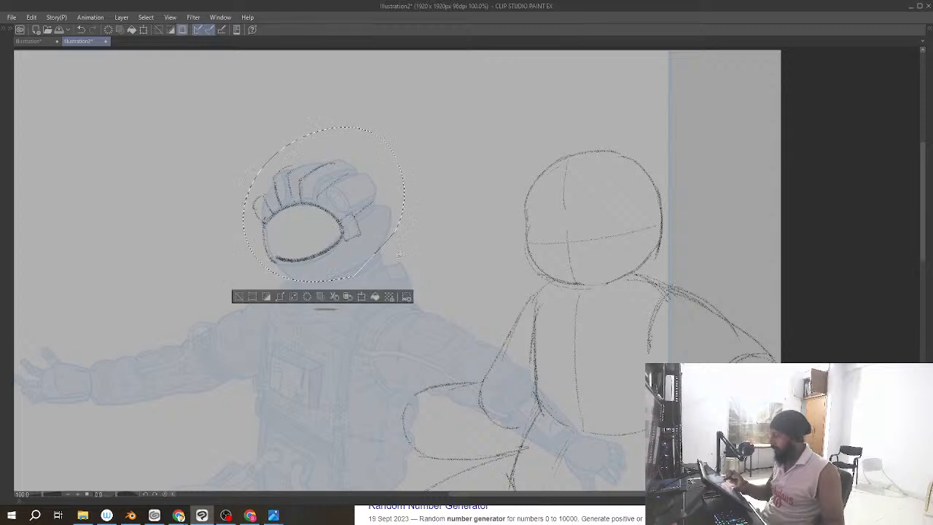
{"action": "left_click", "coordinate": [391, 295]}
{"action": "key", "text": "ctrl+d"}
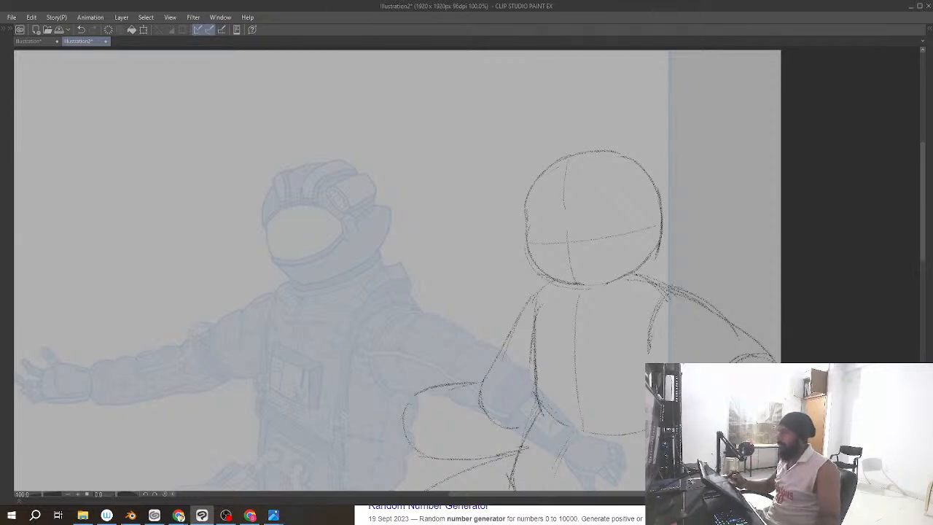
Draw the curved upper edge of the visor across the sketched head above the eye line, undoing unsatisfactory attempts.
{"action": "left_click_drag", "start_coordinate": [695, 346], "coordinate": [668, 388]}
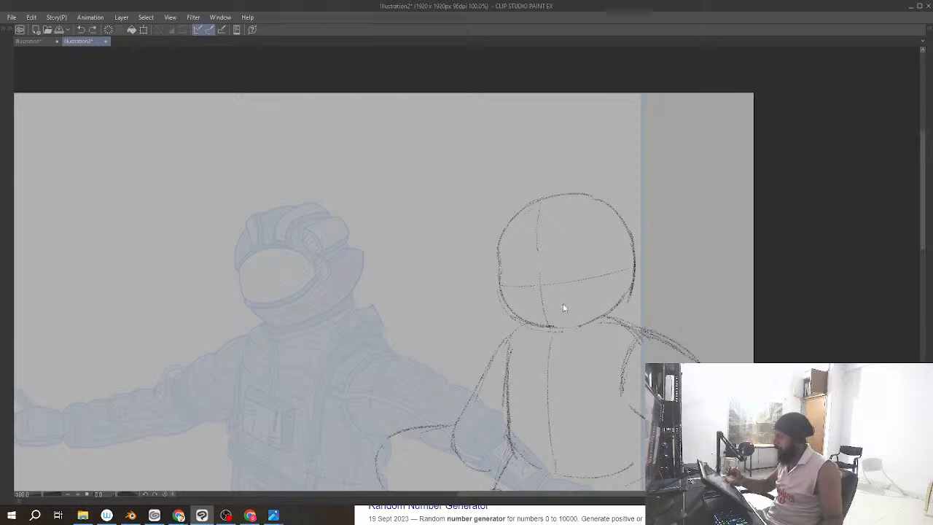
{"action": "left_click_drag", "start_coordinate": [602, 350], "coordinate": [596, 344]}
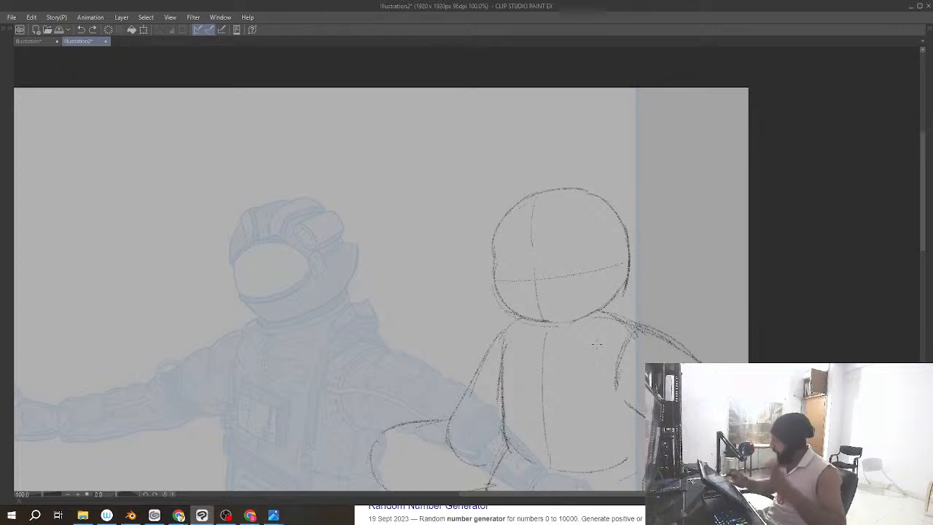
{"action": "left_click_drag", "start_coordinate": [626, 297], "coordinate": [620, 317]}
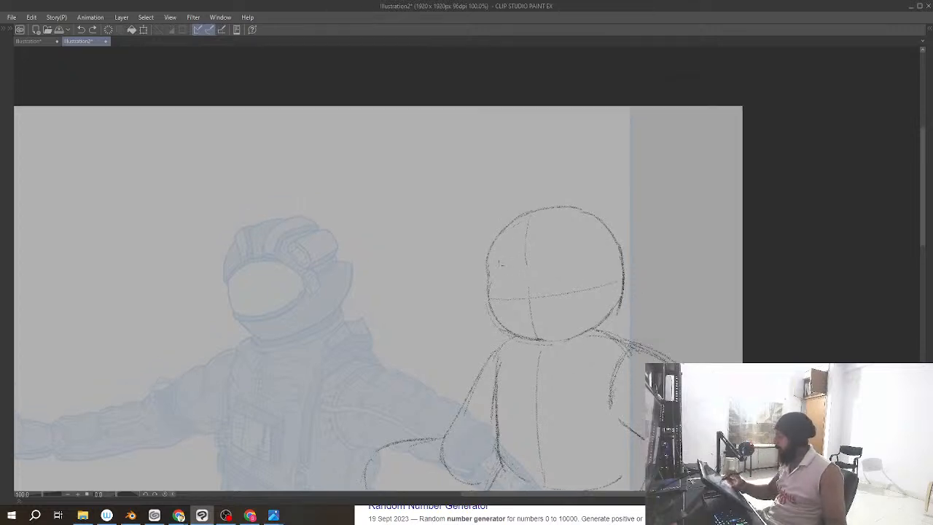
{"action": "left_click_drag", "start_coordinate": [489, 271], "coordinate": [532, 243]}
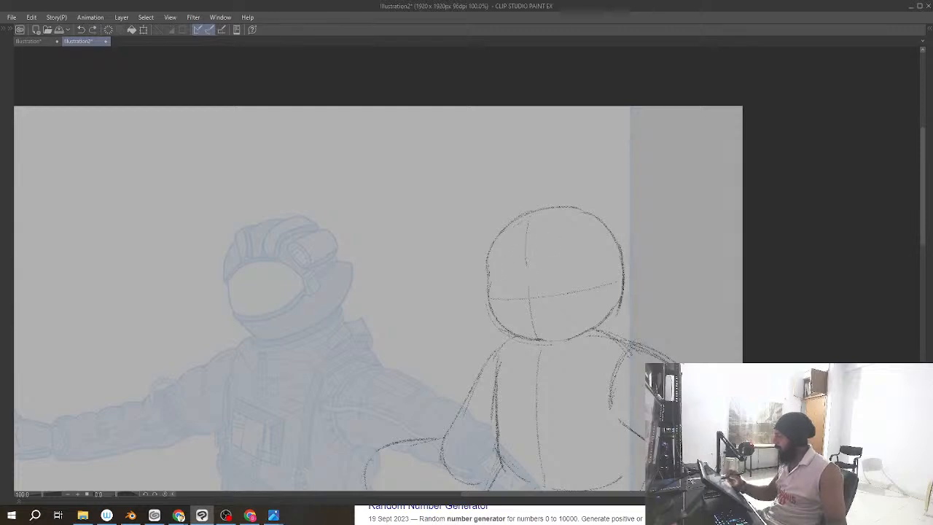
{"action": "left_click_drag", "start_coordinate": [502, 254], "coordinate": [579, 250]}
{"action": "key", "text": "ctrl+z"}
{"action": "left_click_drag", "start_coordinate": [498, 255], "coordinate": [587, 251]}
{"action": "key", "text": "ctrl+z"}
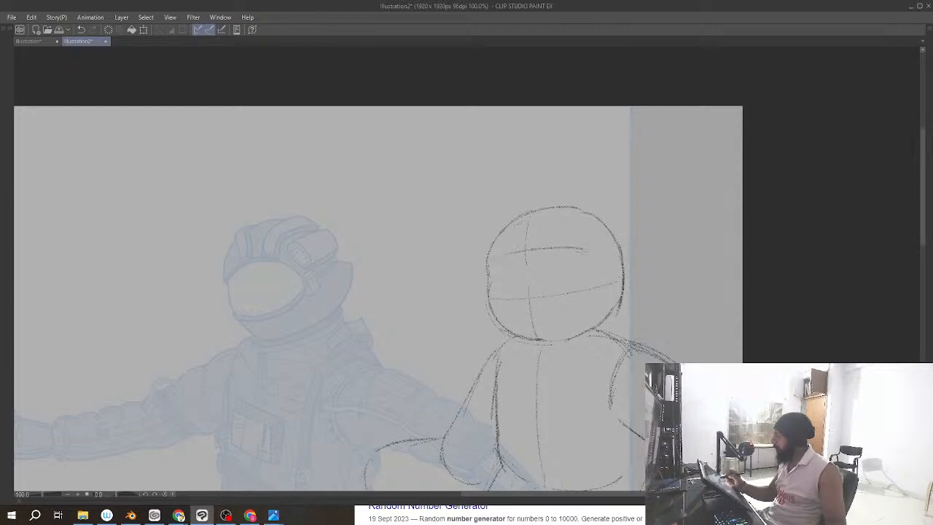
{"action": "key", "text": "ctrl+z"}
{"action": "left_click_drag", "start_coordinate": [500, 255], "coordinate": [579, 248]}
{"action": "key", "text": "ctrl+z"}
Draw the visor's side edge and a curved lower edge below the eye line on the sketched head.
{"action": "left_click_drag", "start_coordinate": [576, 306], "coordinate": [576, 258]}
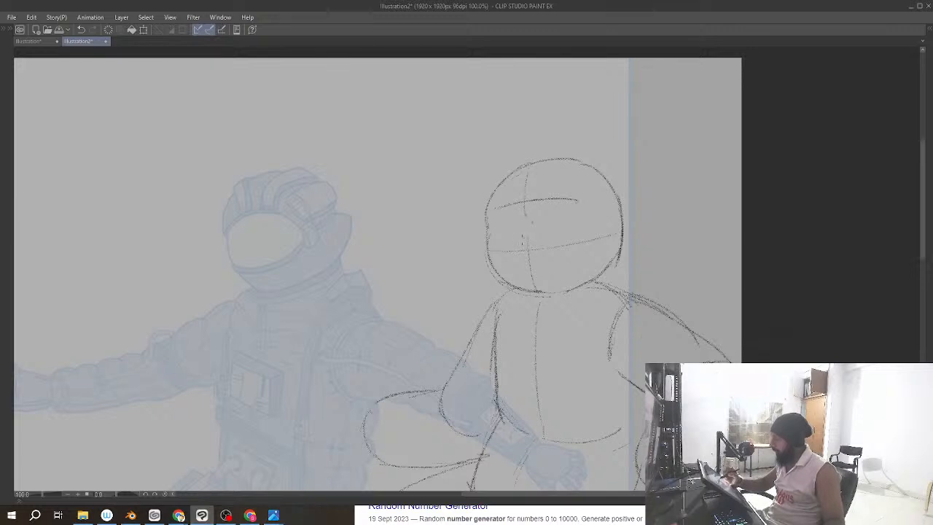
{"action": "left_click_drag", "start_coordinate": [520, 243], "coordinate": [521, 242]}
{"action": "key", "text": "ctrl+z"}
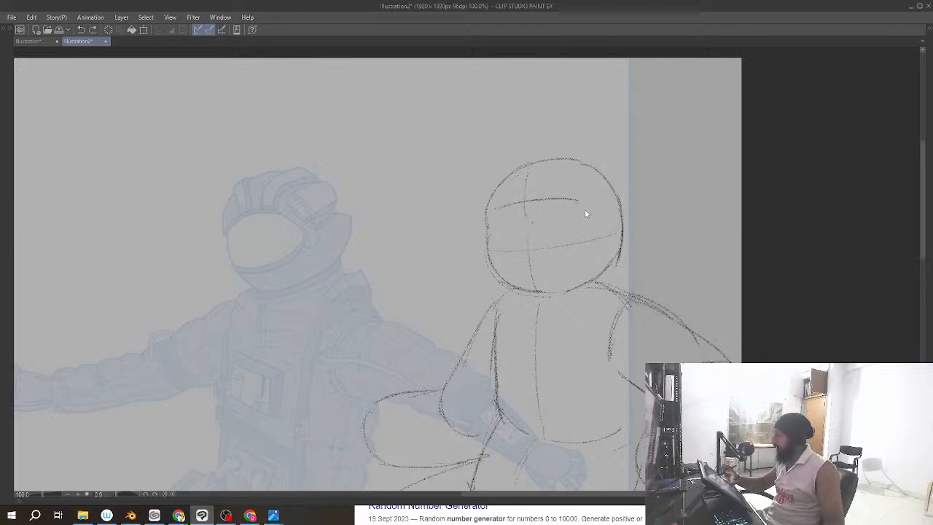
{"action": "left_click_drag", "start_coordinate": [579, 201], "coordinate": [587, 250]}
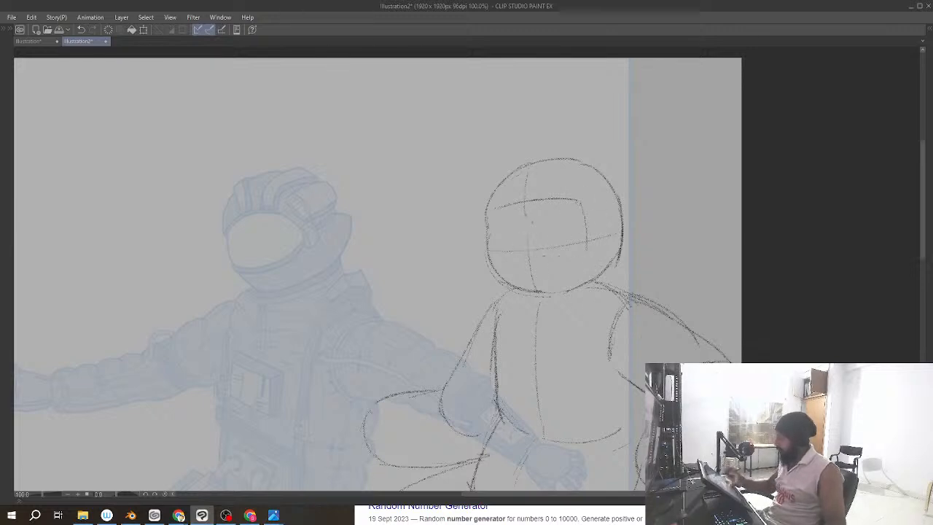
{"action": "left_click_drag", "start_coordinate": [500, 262], "coordinate": [581, 251]}
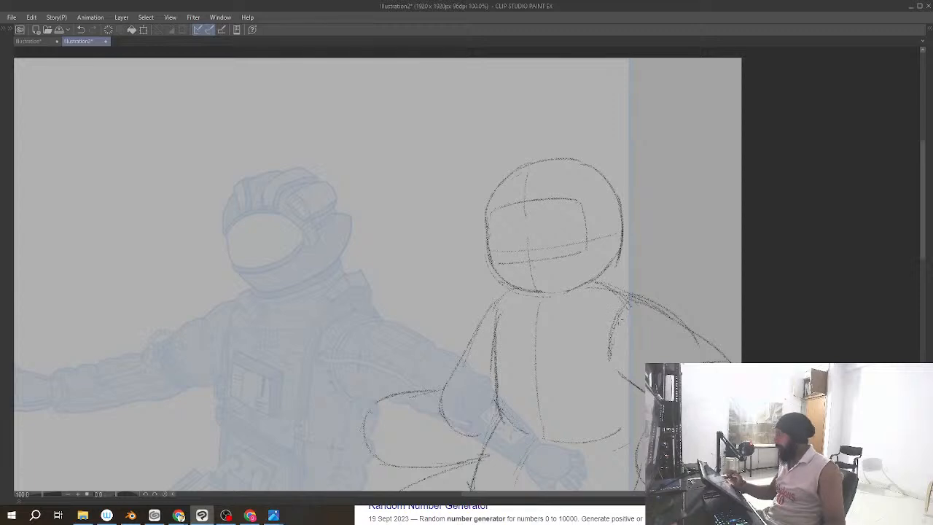
Erase the visor's lower edge and strengthen its side and upper outlines, extending the sides towards the chin.
{"action": "left_click_drag", "start_coordinate": [638, 311], "coordinate": [640, 319]}
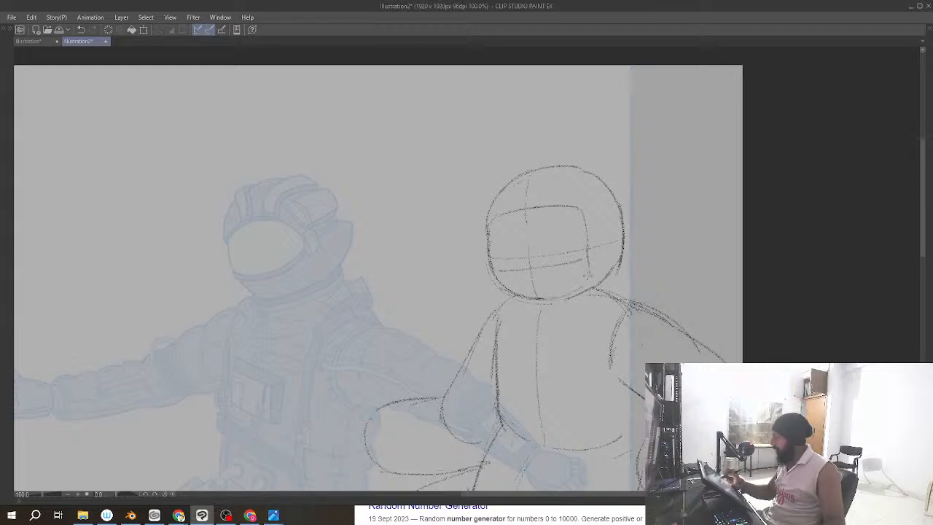
{"action": "left_click_drag", "start_coordinate": [588, 276], "coordinate": [591, 280]}
{"action": "key", "text": "e"}
{"action": "left_click_drag", "start_coordinate": [504, 270], "coordinate": [570, 265]}
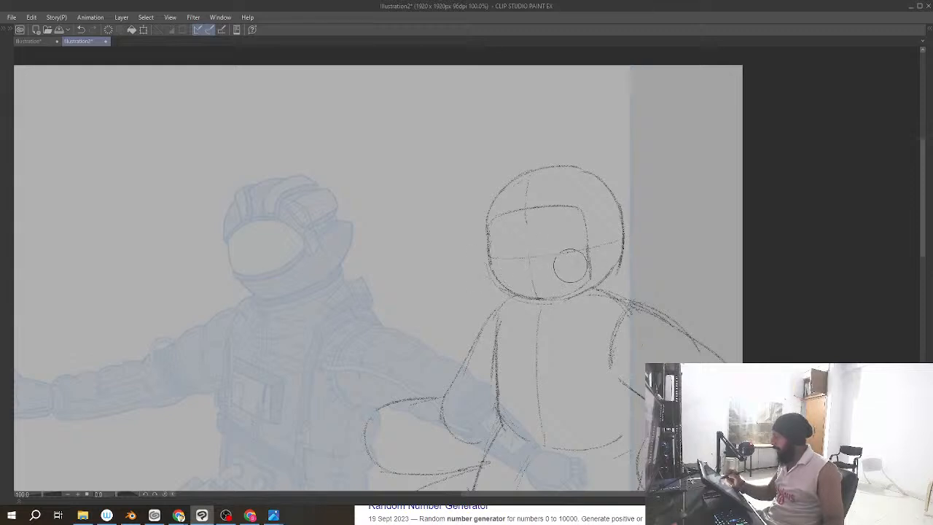
{"action": "key", "text": "p"}
{"action": "left_click_drag", "start_coordinate": [490, 251], "coordinate": [503, 287]}
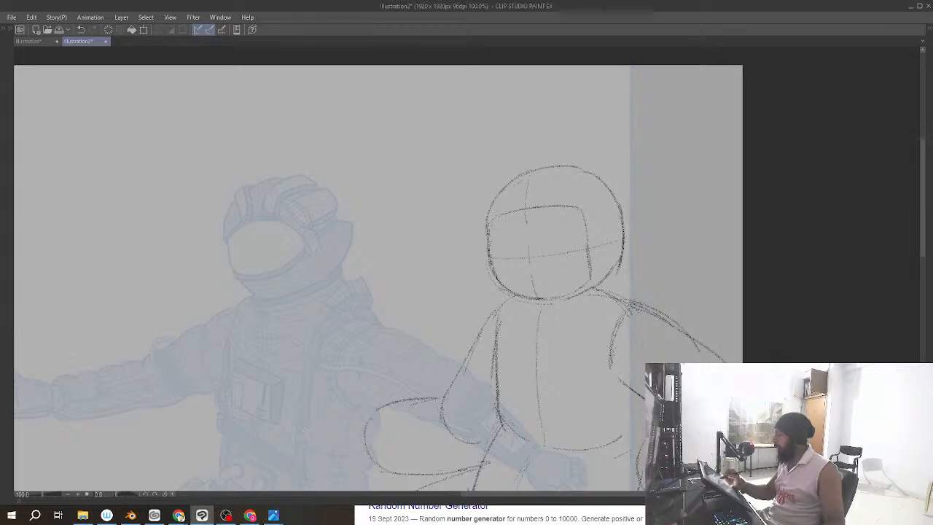
{"action": "left_click_drag", "start_coordinate": [486, 231], "coordinate": [490, 221]}
{"action": "mouse_move", "coordinate": [560, 207]}
{"action": "left_mouse_down"}
{"action": "mouse_move", "coordinate": [598, 220]}
{"action": "mouse_move", "coordinate": [587, 216]}
{"action": "mouse_move", "coordinate": [596, 226]}
{"action": "mouse_move", "coordinate": [592, 206]}
{"action": "mouse_move", "coordinate": [590, 261]}
{"action": "left_mouse_up"}
Try out a lower visor edge with long direction lines projecting from the sketched visor, and undo them.
{"action": "mouse_move", "coordinate": [506, 282]}
{"action": "left_mouse_down"}
{"action": "mouse_move", "coordinate": [490, 326]}
{"action": "mouse_move", "coordinate": [574, 300]}
{"action": "mouse_move", "coordinate": [569, 344]}
{"action": "left_mouse_up"}
{"action": "left_click_drag", "start_coordinate": [576, 343], "coordinate": [633, 258]}
{"action": "left_click_drag", "start_coordinate": [590, 358], "coordinate": [649, 232]}
{"action": "key", "text": "ctrl+z"}
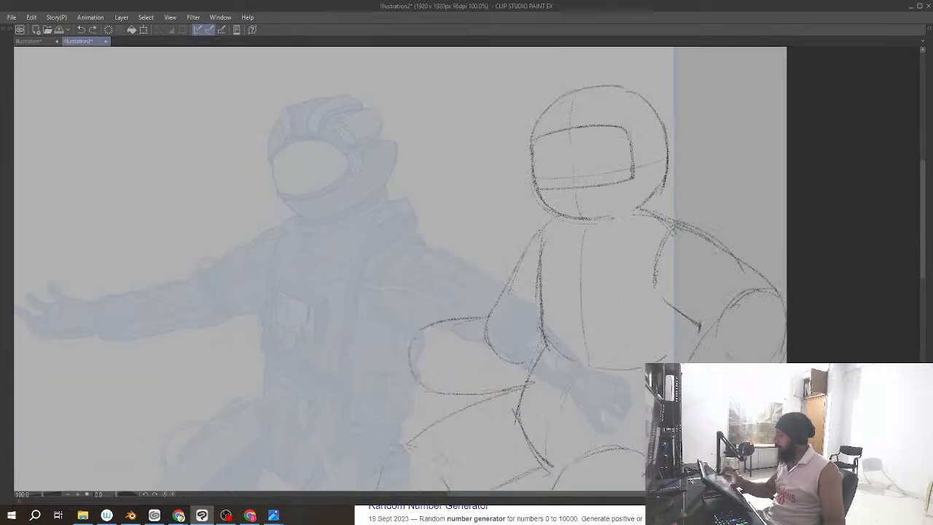
{"action": "left_click_drag", "start_coordinate": [312, 376], "coordinate": [556, 212]}
{"action": "left_click_drag", "start_coordinate": [471, 385], "coordinate": [608, 212]}
{"action": "left_click_drag", "start_coordinate": [628, 133], "coordinate": [439, 50]}
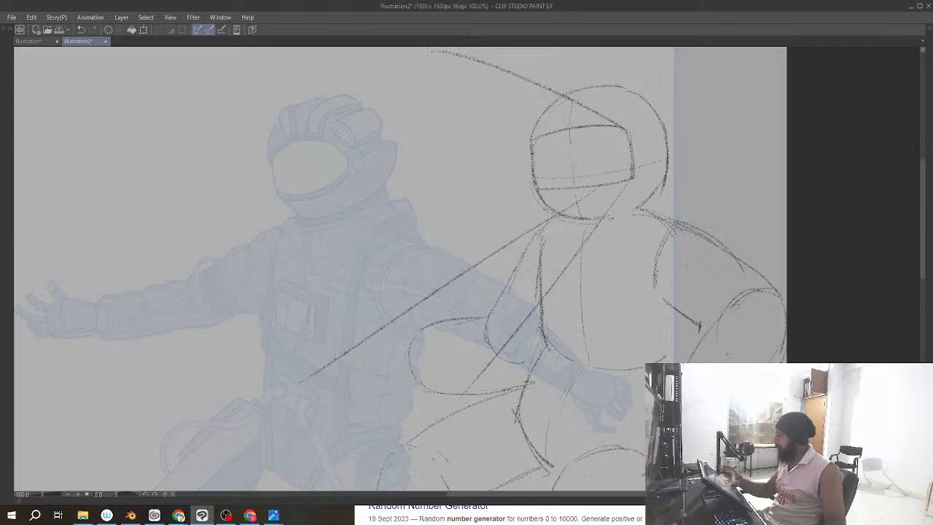
{"action": "left_click_drag", "start_coordinate": [569, 129], "coordinate": [567, 219]}
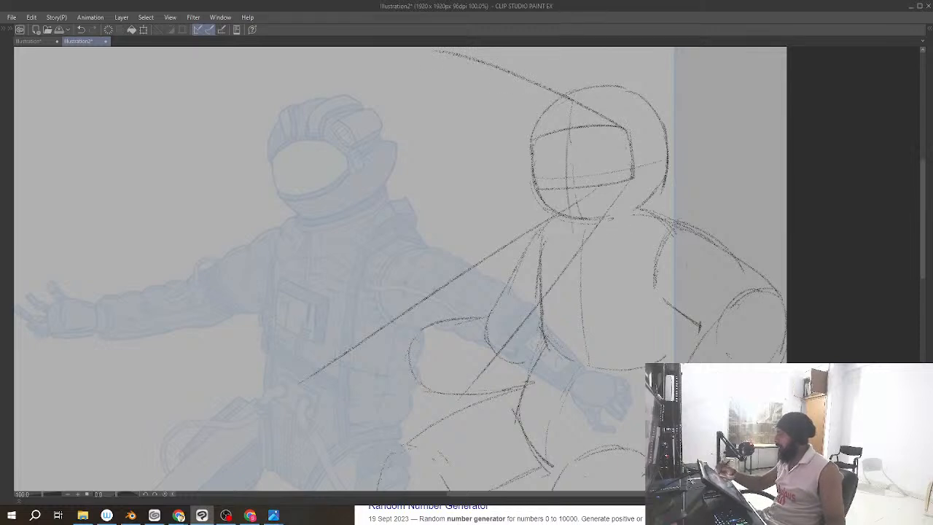
{"action": "left_click_drag", "start_coordinate": [534, 115], "coordinate": [523, 269]}
{"action": "left_click_drag", "start_coordinate": [486, 100], "coordinate": [498, 308]}
{"action": "key", "text": "ctrl+z"}
{"action": "key", "text": "ctrl+z"}
{"action": "key", "text": "ctrl+z"}
{"action": "key", "text": "ctrl+z"}
{"action": "key", "text": "ctrl+z"}
{"action": "key", "text": "ctrl+z"}
{"action": "key", "text": "ctrl+z"}
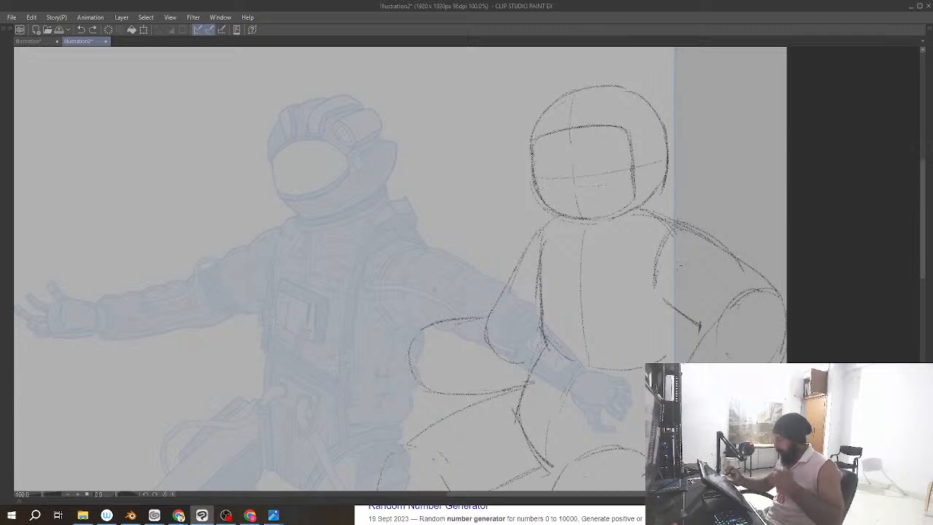
Draw a rectangular side attachment between the visor and the near edge of the sketched helmet, with a vertical dividing line.
{"action": "left_click_drag", "start_coordinate": [670, 245], "coordinate": [655, 328]}
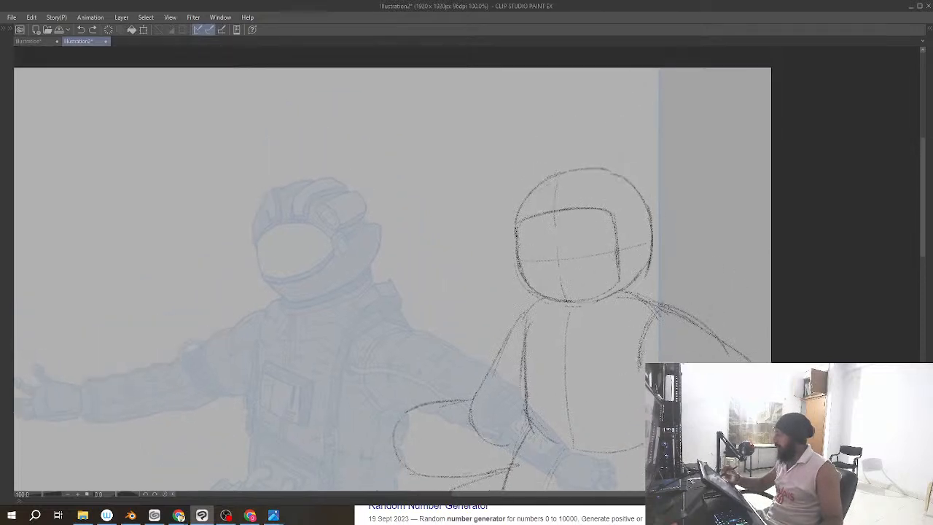
{"action": "left_click_drag", "start_coordinate": [651, 277], "coordinate": [642, 303]}
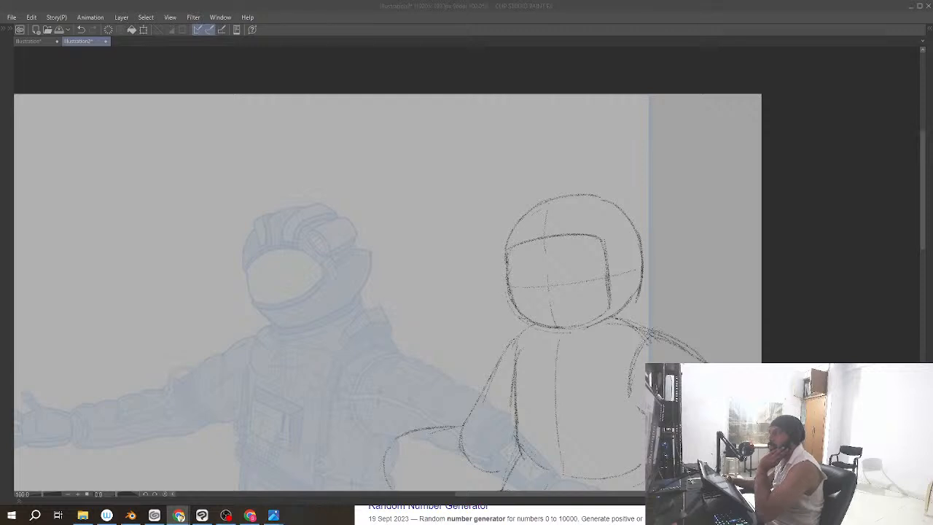
{"action": "left_click", "coordinate": [606, 263]}
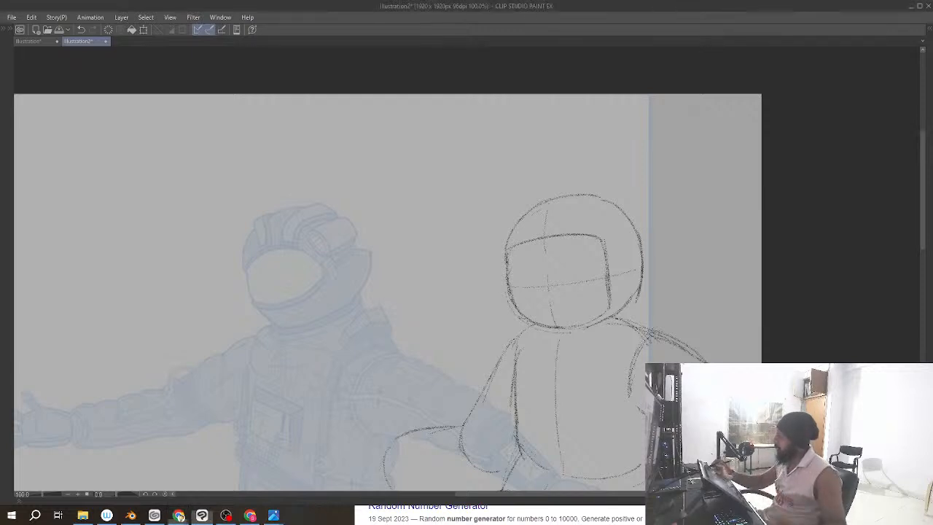
{"action": "key", "text": "ctrl+z"}
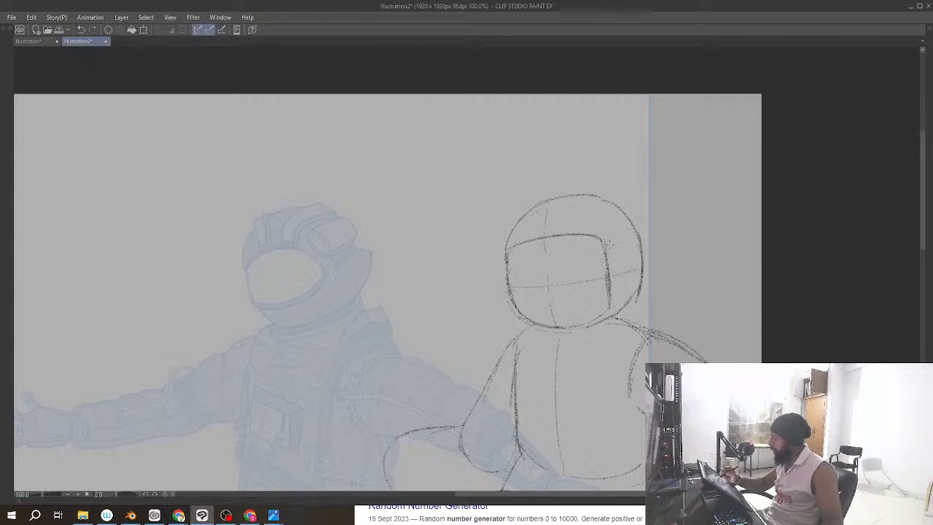
{"action": "mouse_move", "coordinate": [606, 240]}
{"action": "left_mouse_down"}
{"action": "mouse_move", "coordinate": [622, 245]}
{"action": "mouse_move", "coordinate": [626, 287]}
{"action": "mouse_move", "coordinate": [611, 293]}
{"action": "mouse_move", "coordinate": [628, 282]}
{"action": "mouse_move", "coordinate": [628, 291]}
{"action": "left_mouse_up"}
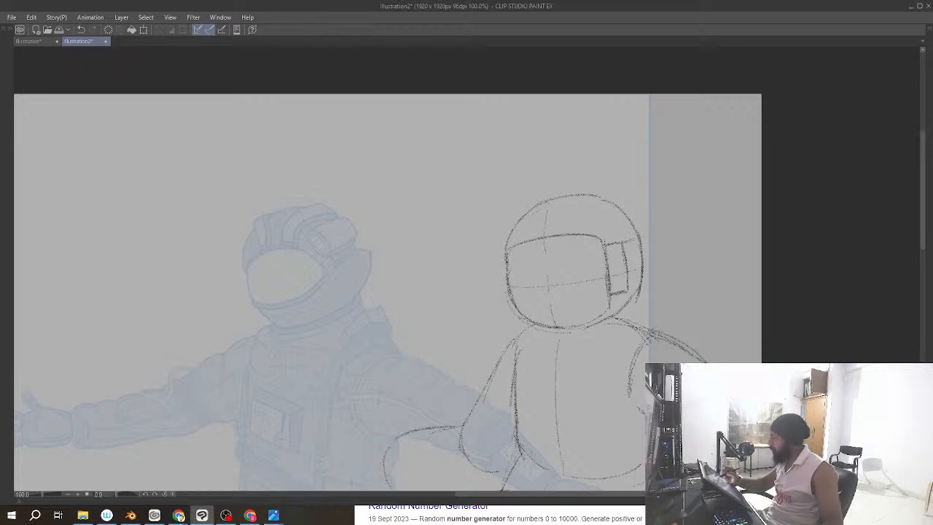
{"action": "key", "text": "ctrl+z"}
{"action": "key", "text": "ctrl+z"}
{"action": "left_click_drag", "start_coordinate": [637, 239], "coordinate": [644, 264]}
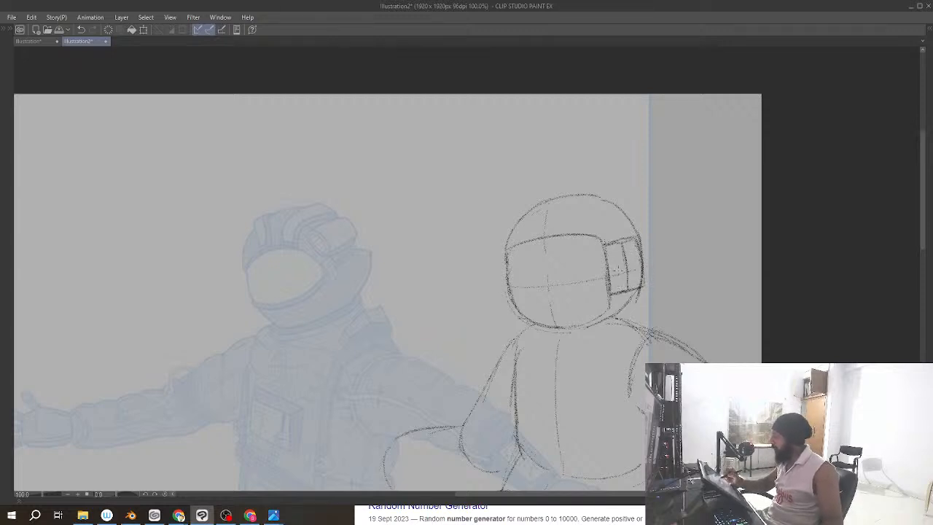
Add a smaller block to the helmet's side attachment and sketch matching blocks protruding on the opposite side of the head.
{"action": "mouse_move", "coordinate": [621, 266]}
{"action": "left_mouse_down"}
{"action": "mouse_move", "coordinate": [603, 271]}
{"action": "mouse_move", "coordinate": [617, 295]}
{"action": "mouse_move", "coordinate": [626, 291]}
{"action": "mouse_move", "coordinate": [607, 260]}
{"action": "mouse_move", "coordinate": [609, 289]}
{"action": "mouse_move", "coordinate": [617, 269]}
{"action": "left_mouse_up"}
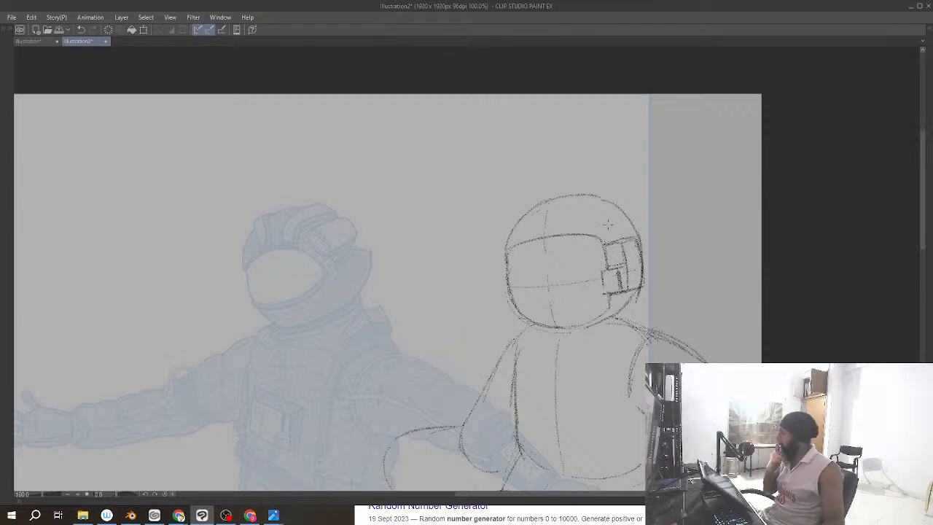
{"action": "left_click_drag", "start_coordinate": [641, 270], "coordinate": [631, 272]}
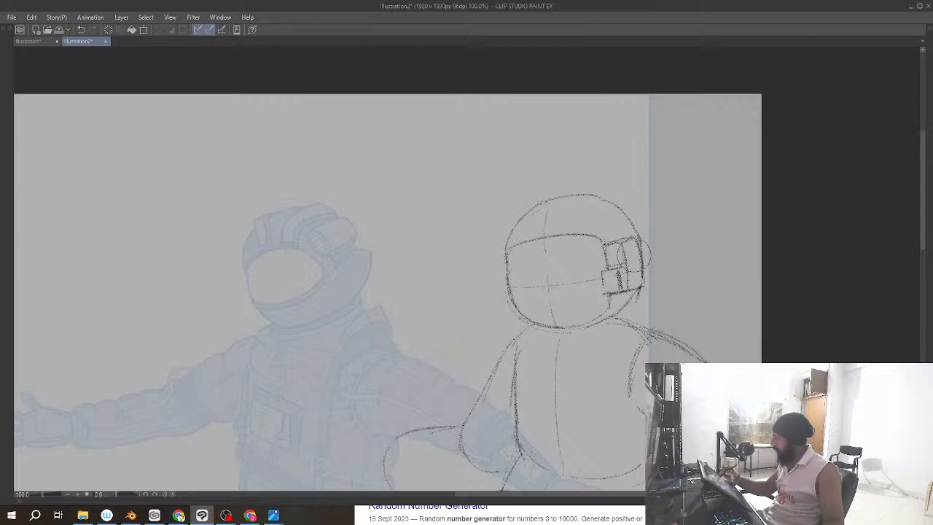
{"action": "left_click_drag", "start_coordinate": [636, 255], "coordinate": [623, 245]}
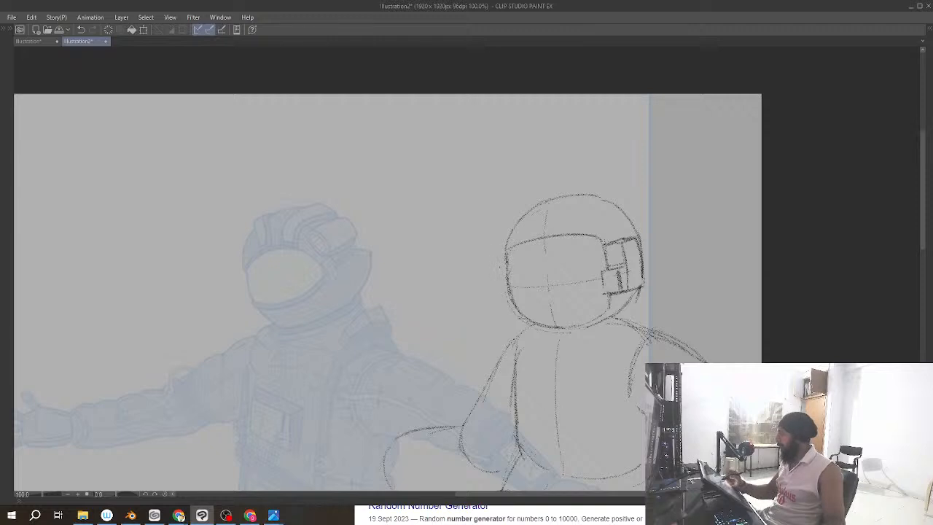
{"action": "mouse_move", "coordinate": [507, 254]}
{"action": "left_mouse_down"}
{"action": "mouse_move", "coordinate": [495, 253]}
{"action": "mouse_move", "coordinate": [498, 307]}
{"action": "left_mouse_up"}
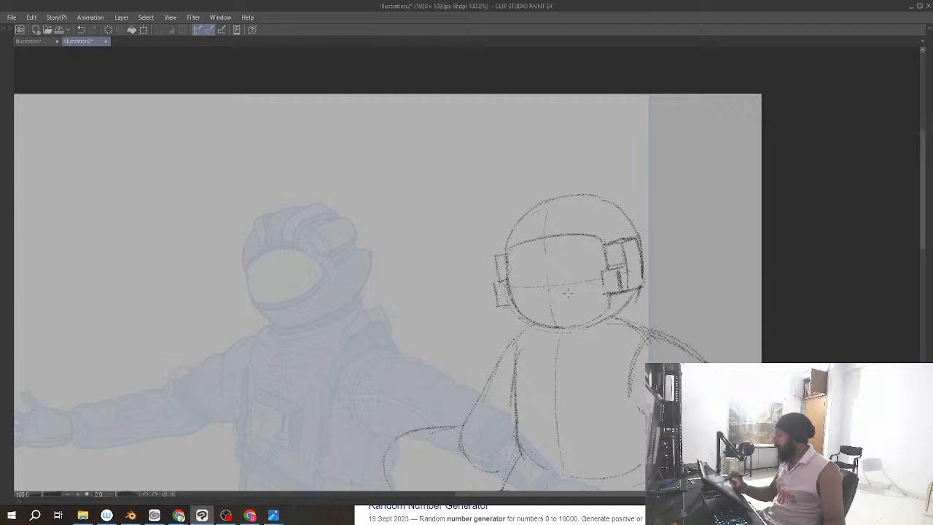
Draw a curved lamp with inner detail on the sketched helmet, just above the near side attachment.
{"action": "left_click_drag", "start_coordinate": [724, 289], "coordinate": [722, 296]}
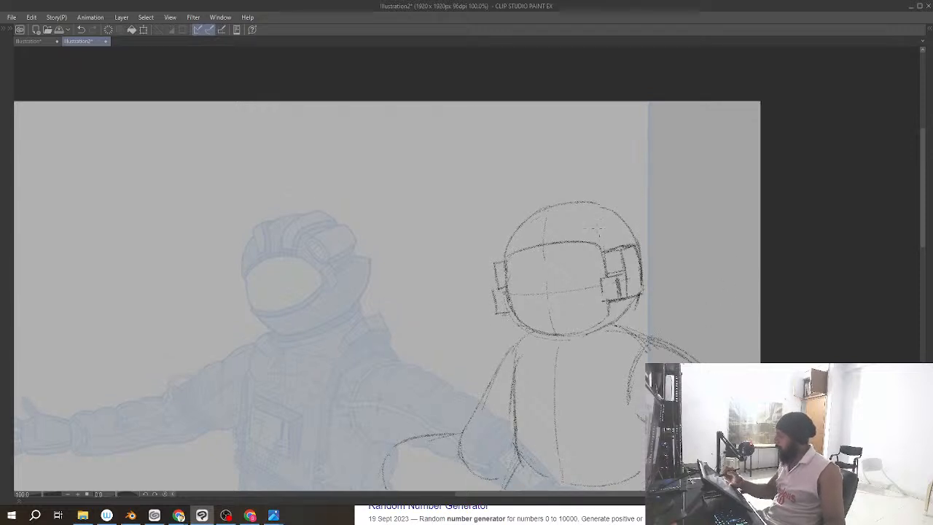
{"action": "mouse_move", "coordinate": [596, 220]}
{"action": "left_mouse_down"}
{"action": "mouse_move", "coordinate": [594, 237]}
{"action": "mouse_move", "coordinate": [613, 233]}
{"action": "mouse_move", "coordinate": [603, 220]}
{"action": "mouse_move", "coordinate": [614, 244]}
{"action": "mouse_move", "coordinate": [592, 226]}
{"action": "mouse_move", "coordinate": [616, 243]}
{"action": "mouse_move", "coordinate": [621, 227]}
{"action": "mouse_move", "coordinate": [605, 221]}
{"action": "mouse_move", "coordinate": [616, 224]}
{"action": "mouse_move", "coordinate": [612, 238]}
{"action": "mouse_move", "coordinate": [616, 222]}
{"action": "mouse_move", "coordinate": [604, 211]}
{"action": "left_mouse_up"}
{"action": "key", "text": "ctrl+z"}
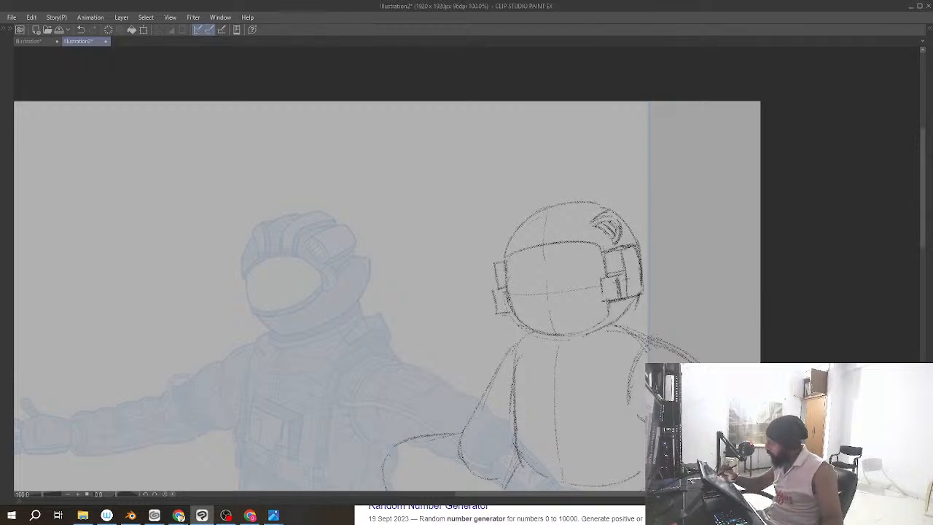
{"action": "key", "text": "ctrl+z"}
{"action": "mouse_move", "coordinate": [592, 220]}
{"action": "left_mouse_down"}
{"action": "mouse_move", "coordinate": [607, 213]}
{"action": "mouse_move", "coordinate": [618, 238]}
{"action": "left_mouse_up"}
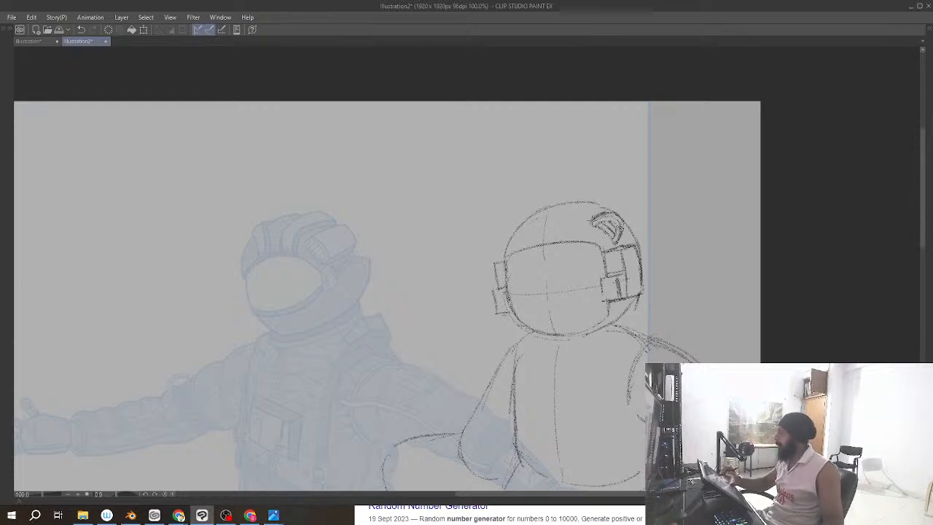
{"action": "left_click_drag", "start_coordinate": [609, 212], "coordinate": [625, 217]}
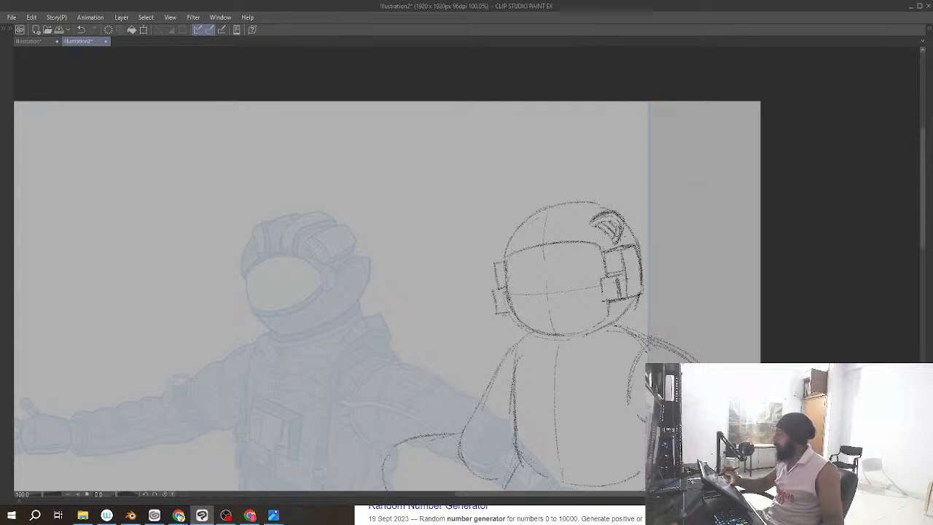
Sketch the row of curved padded ridges running over the top of the helmet above the visor.
{"action": "left_click_drag", "start_coordinate": [653, 303], "coordinate": [676, 274]}
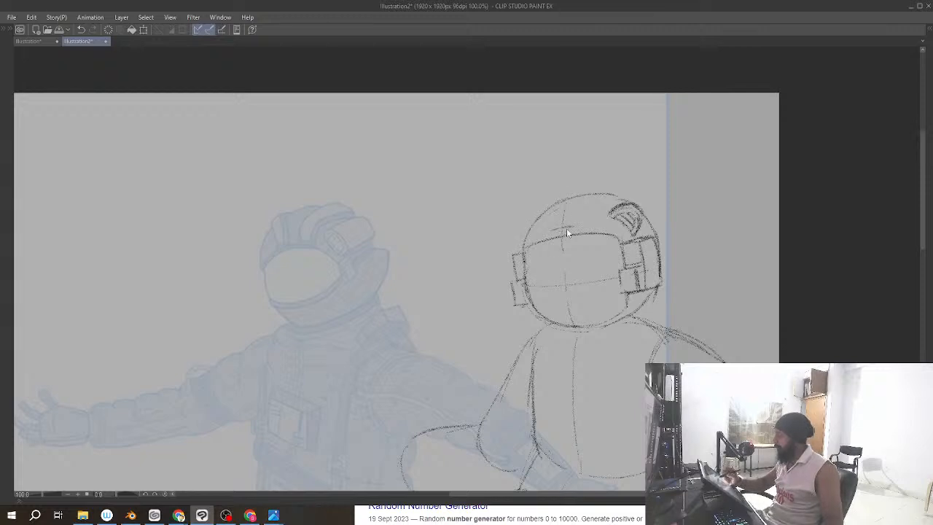
{"action": "left_click_drag", "start_coordinate": [552, 233], "coordinate": [574, 229]}
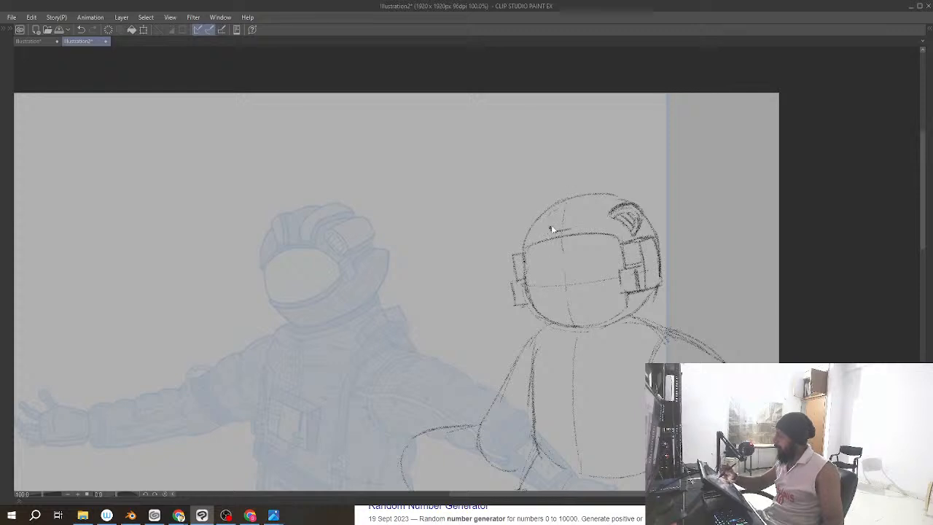
{"action": "mouse_move", "coordinate": [551, 230]}
{"action": "left_mouse_down"}
{"action": "mouse_move", "coordinate": [557, 209]}
{"action": "mouse_move", "coordinate": [556, 217]}
{"action": "left_mouse_up"}
{"action": "key", "text": "ctrl+z"}
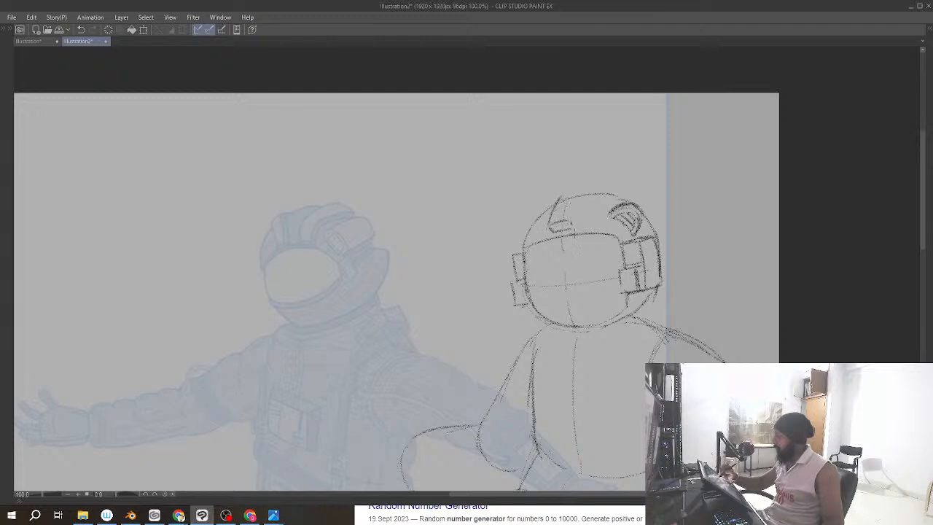
{"action": "left_click_drag", "start_coordinate": [574, 214], "coordinate": [573, 229]}
{"action": "mouse_move", "coordinate": [575, 195]}
{"action": "left_mouse_down"}
{"action": "mouse_move", "coordinate": [565, 217]}
{"action": "mouse_move", "coordinate": [580, 188]}
{"action": "mouse_move", "coordinate": [593, 193]}
{"action": "mouse_move", "coordinate": [583, 190]}
{"action": "left_mouse_up"}
{"action": "mouse_move", "coordinate": [580, 224]}
{"action": "left_mouse_down"}
{"action": "mouse_move", "coordinate": [598, 226]}
{"action": "mouse_move", "coordinate": [579, 217]}
{"action": "mouse_move", "coordinate": [612, 188]}
{"action": "mouse_move", "coordinate": [620, 196]}
{"action": "mouse_move", "coordinate": [581, 213]}
{"action": "mouse_move", "coordinate": [597, 220]}
{"action": "left_mouse_up"}
{"action": "key", "text": "ctrl+z"}
{"action": "key", "text": "ctrl+z"}
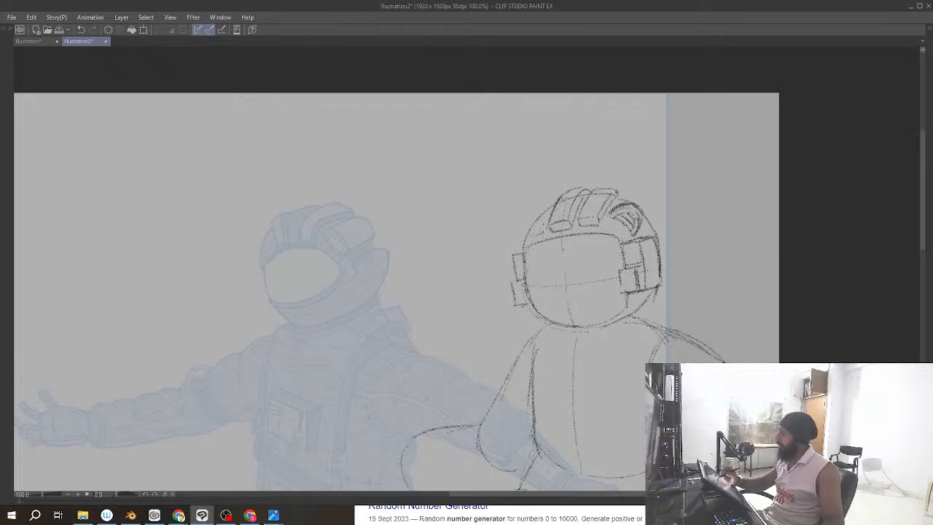
{"action": "mouse_move", "coordinate": [540, 224]}
{"action": "left_mouse_down"}
{"action": "mouse_move", "coordinate": [542, 232]}
{"action": "mouse_move", "coordinate": [524, 234]}
{"action": "mouse_move", "coordinate": [552, 200]}
{"action": "left_mouse_up"}
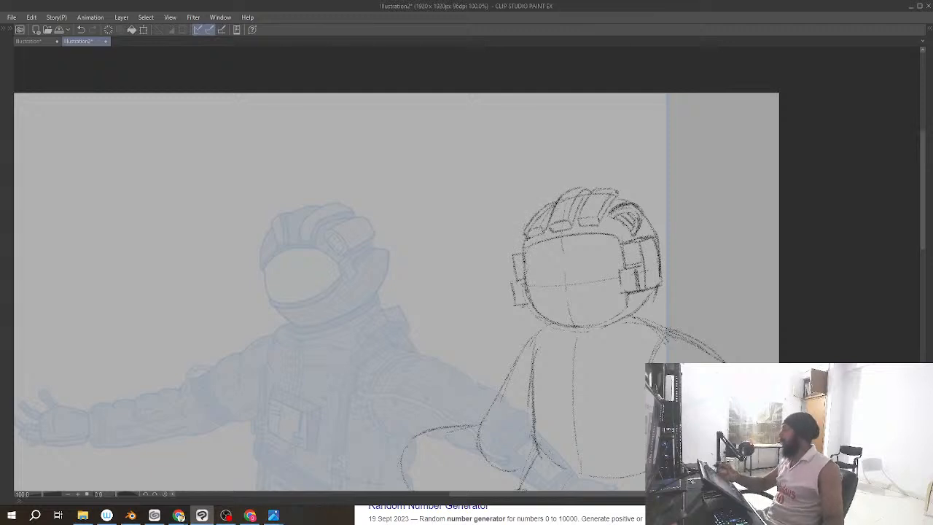
Erase the overlapping outline strokes around the padded ridges on top of the sketched helmet.
{"action": "left_click_drag", "start_coordinate": [719, 345], "coordinate": [726, 320]}
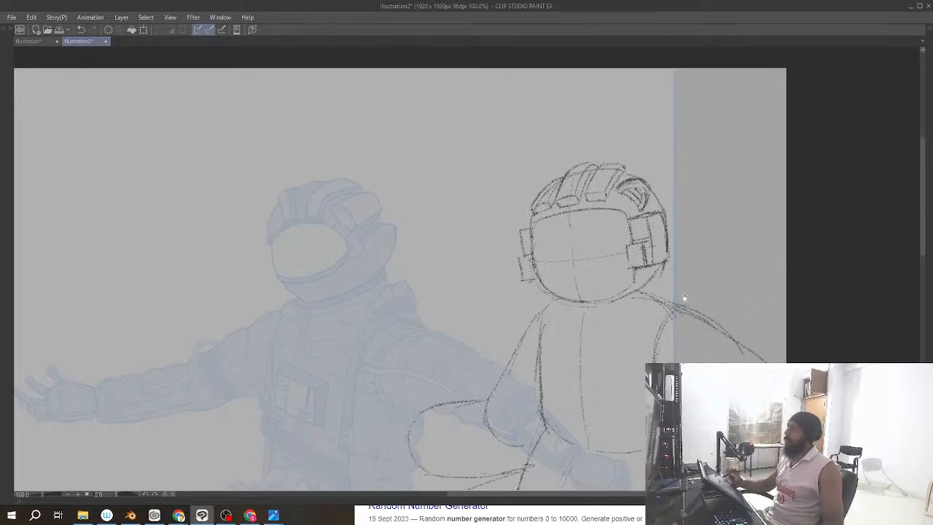
{"action": "left_click_drag", "start_coordinate": [683, 298], "coordinate": [690, 379]}
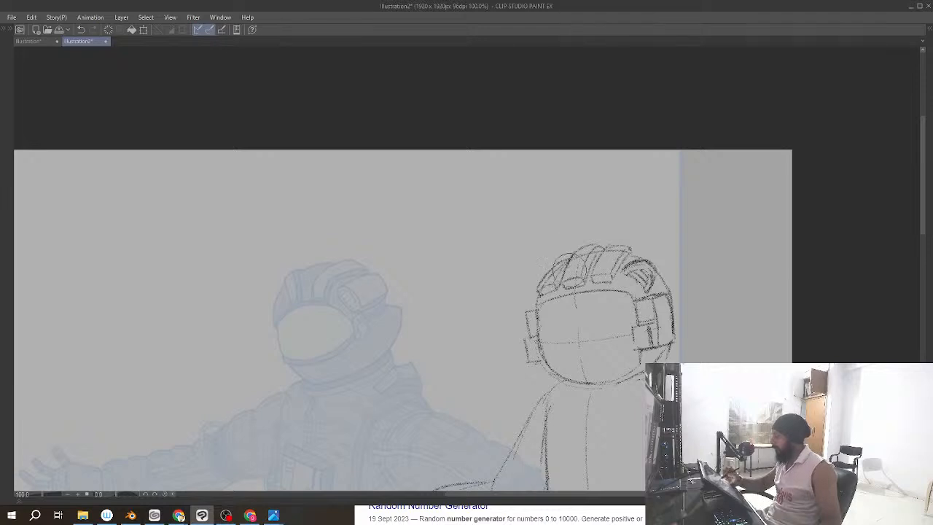
{"action": "mouse_move", "coordinate": [569, 269]}
{"action": "left_mouse_down"}
{"action": "mouse_move", "coordinate": [585, 246]}
{"action": "mouse_move", "coordinate": [565, 280]}
{"action": "mouse_move", "coordinate": [593, 244]}
{"action": "left_mouse_up"}
{"action": "key", "text": "ctrl+z"}
{"action": "key", "text": "e"}
{"action": "left_click_drag", "start_coordinate": [556, 272], "coordinate": [553, 265]}
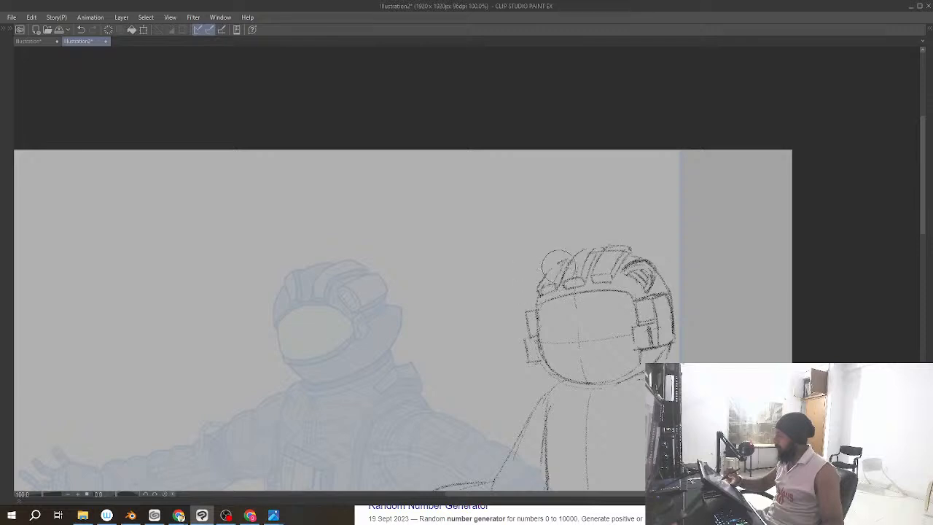
{"action": "mouse_move", "coordinate": [611, 260]}
{"action": "left_mouse_down"}
{"action": "mouse_move", "coordinate": [614, 247]}
{"action": "mouse_move", "coordinate": [621, 255]}
{"action": "left_mouse_up"}
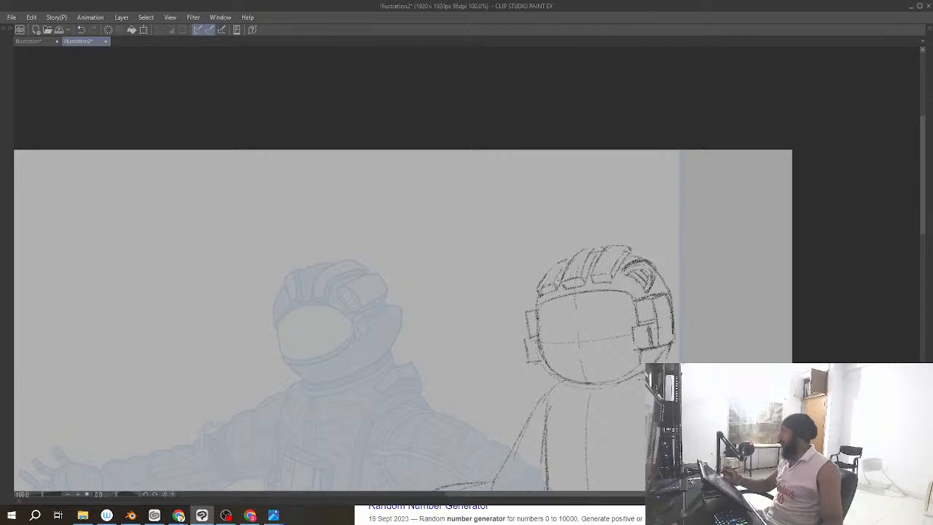
Add a small circle to the near side attachment of the sketched helmet and a matching detail to the far block.
{"action": "left_click_drag", "start_coordinate": [743, 331], "coordinate": [720, 322]}
{"action": "mouse_move", "coordinate": [720, 357]}
{"action": "left_mouse_down"}
{"action": "mouse_move", "coordinate": [720, 345]}
{"action": "mouse_move", "coordinate": [728, 383]}
{"action": "mouse_move", "coordinate": [707, 350]}
{"action": "left_mouse_up"}
{"action": "left_click_drag", "start_coordinate": [712, 302], "coordinate": [708, 304]}
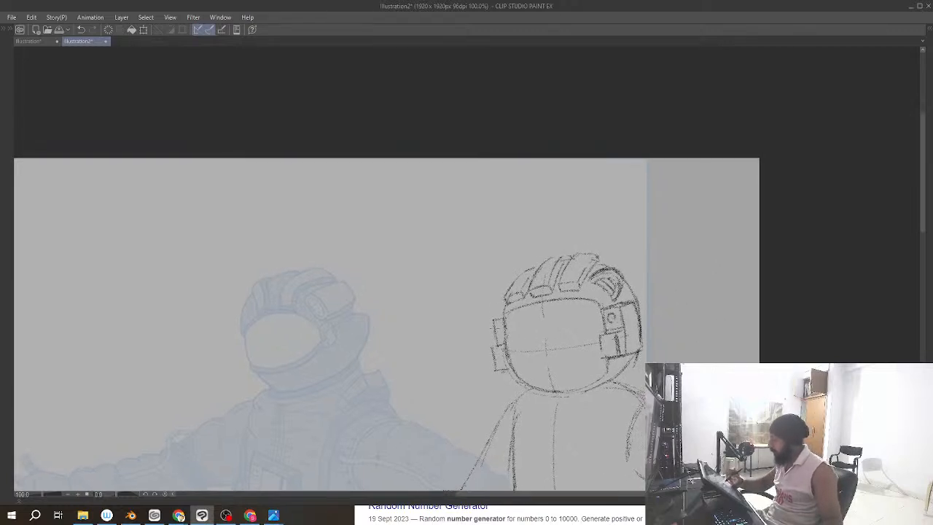
{"action": "left_click_drag", "start_coordinate": [681, 379], "coordinate": [679, 358]}
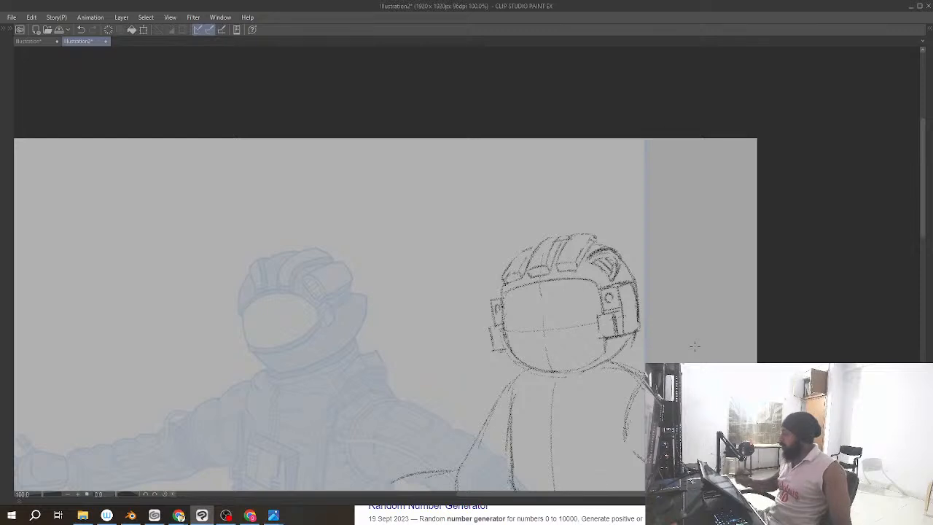
Erase stray lines between the padded ridges and along the upper contour of the helmet.
{"action": "key", "text": "e"}
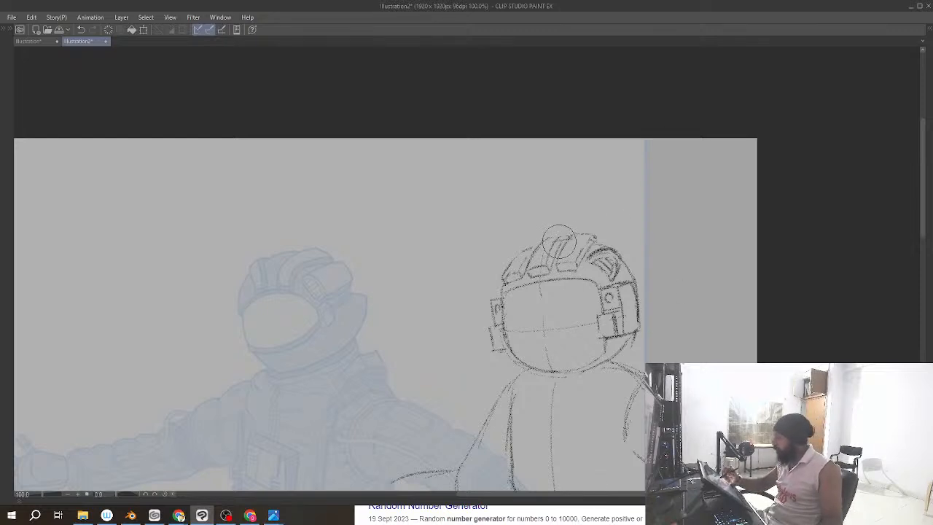
{"action": "left_click_drag", "start_coordinate": [559, 242], "coordinate": [543, 251]}
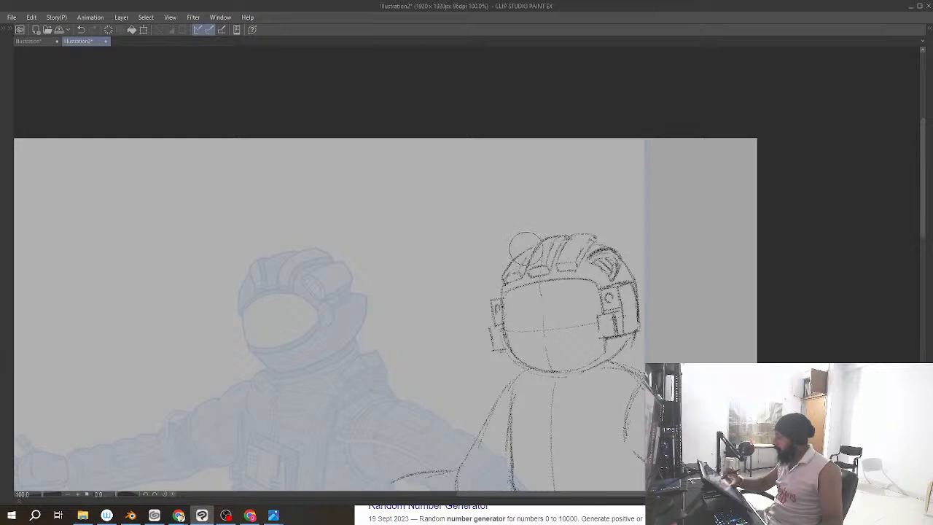
{"action": "mouse_move", "coordinate": [585, 232]}
{"action": "left_mouse_down"}
{"action": "mouse_move", "coordinate": [604, 237]}
{"action": "mouse_move", "coordinate": [580, 248]}
{"action": "mouse_move", "coordinate": [603, 247]}
{"action": "left_mouse_up"}
{"action": "mouse_move", "coordinate": [685, 305]}
{"action": "left_mouse_down"}
{"action": "mouse_move", "coordinate": [678, 279]}
{"action": "mouse_move", "coordinate": [664, 308]}
{"action": "left_mouse_up"}
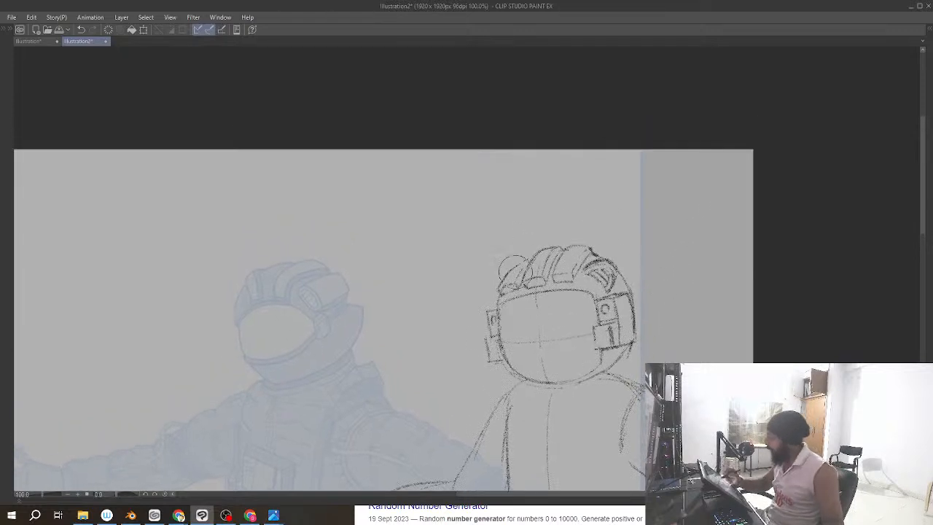
Remove the padded ridges from the sketched helmet and restore a smooth dome outline above the visor.
{"action": "mouse_move", "coordinate": [516, 271]}
{"action": "left_mouse_down"}
{"action": "mouse_move", "coordinate": [591, 244]}
{"action": "mouse_move", "coordinate": [505, 273]}
{"action": "mouse_move", "coordinate": [561, 249]}
{"action": "mouse_move", "coordinate": [550, 261]}
{"action": "mouse_move", "coordinate": [570, 274]}
{"action": "mouse_move", "coordinate": [584, 253]}
{"action": "mouse_move", "coordinate": [509, 274]}
{"action": "mouse_move", "coordinate": [504, 288]}
{"action": "mouse_move", "coordinate": [561, 279]}
{"action": "left_mouse_up"}
{"action": "key", "text": "ctrl+z"}
{"action": "mouse_move", "coordinate": [498, 302]}
{"action": "left_mouse_down"}
{"action": "mouse_move", "coordinate": [514, 266]}
{"action": "mouse_move", "coordinate": [579, 252]}
{"action": "left_mouse_up"}
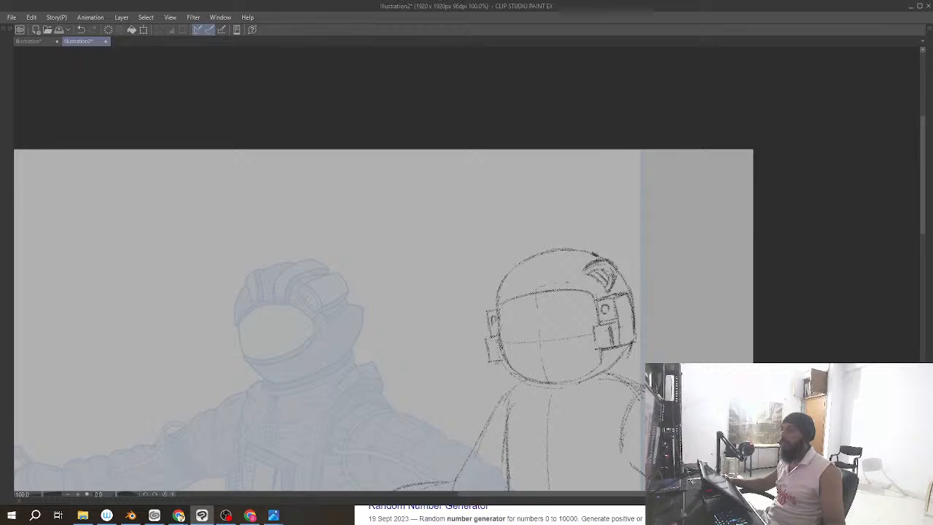
{"action": "key", "text": "alt+Tab"}
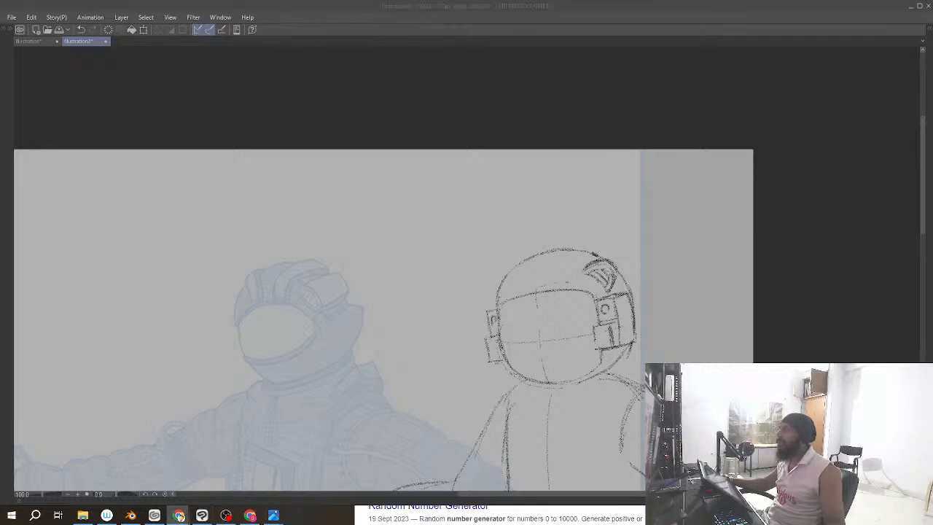
{"action": "key", "text": "alt+Tab"}
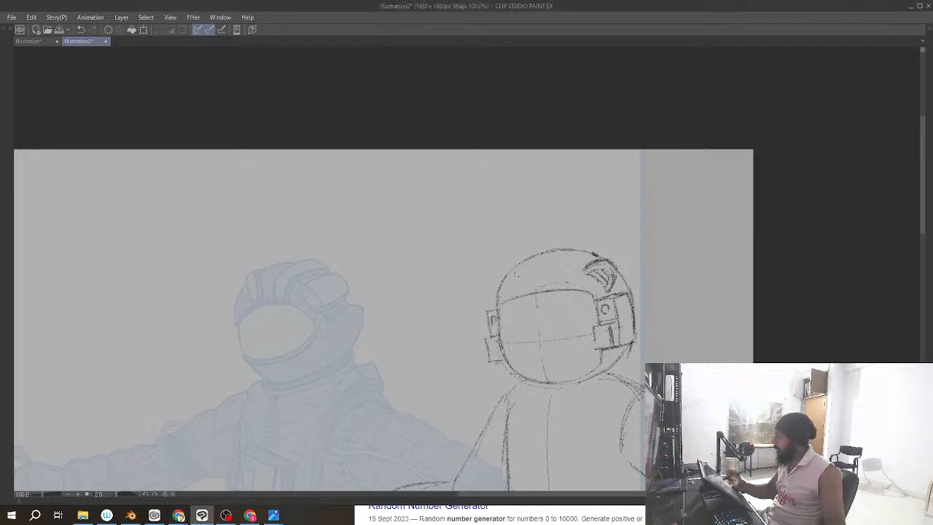
Sketch a curved raised panel across the top of the helmet, with an angular notch beside the lamp.
{"action": "left_click_drag", "start_coordinate": [508, 287], "coordinate": [566, 269]}
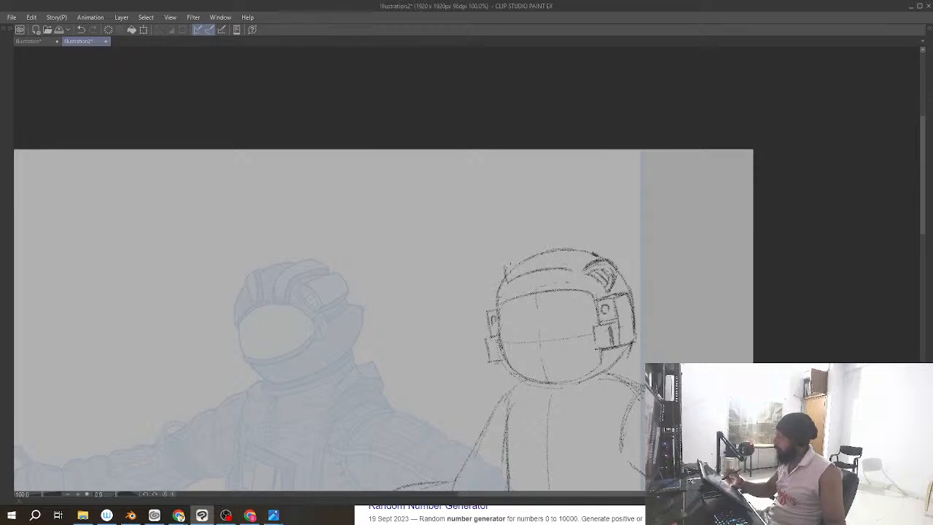
{"action": "mouse_move", "coordinate": [508, 279]}
{"action": "left_mouse_down"}
{"action": "mouse_move", "coordinate": [510, 264]}
{"action": "mouse_move", "coordinate": [537, 254]}
{"action": "mouse_move", "coordinate": [566, 246]}
{"action": "mouse_move", "coordinate": [562, 260]}
{"action": "mouse_move", "coordinate": [574, 270]}
{"action": "mouse_move", "coordinate": [571, 257]}
{"action": "left_mouse_up"}
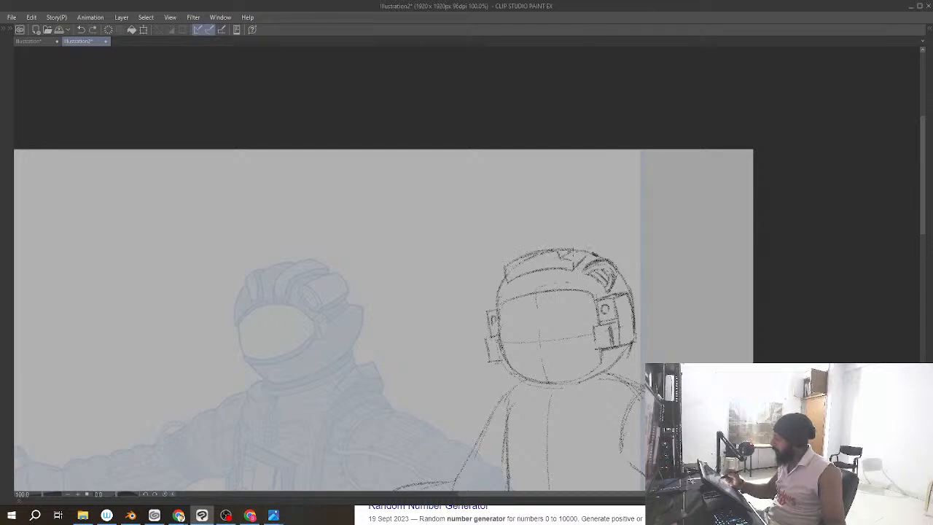
{"action": "mouse_move", "coordinate": [510, 264]}
{"action": "left_mouse_down"}
{"action": "mouse_move", "coordinate": [545, 247]}
{"action": "mouse_move", "coordinate": [582, 255]}
{"action": "mouse_move", "coordinate": [557, 255]}
{"action": "mouse_move", "coordinate": [570, 252]}
{"action": "left_mouse_up"}
{"action": "key", "text": "e"}
{"action": "left_click_drag", "start_coordinate": [657, 349], "coordinate": [658, 348]}
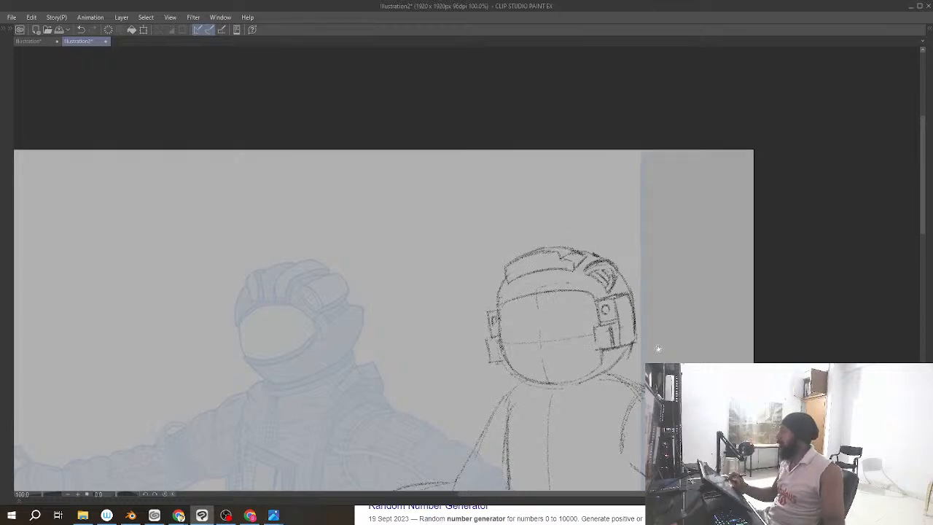
Fill the helmet's top panel with small inset lines and blocks, and draw a curved band along the visor's upper edge.
{"action": "left_click_drag", "start_coordinate": [618, 265], "coordinate": [618, 267]}
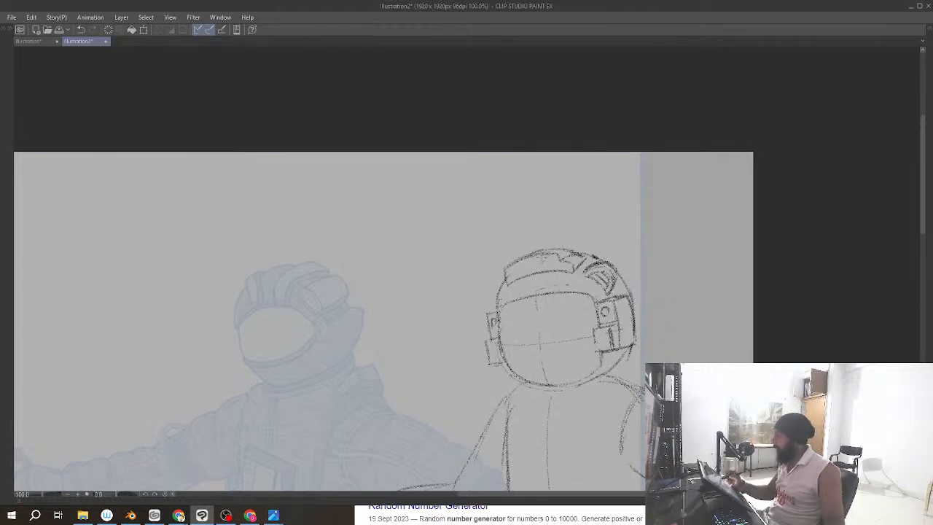
{"action": "mouse_move", "coordinate": [542, 258]}
{"action": "left_mouse_down"}
{"action": "mouse_move", "coordinate": [548, 268]}
{"action": "mouse_move", "coordinate": [527, 266]}
{"action": "left_mouse_up"}
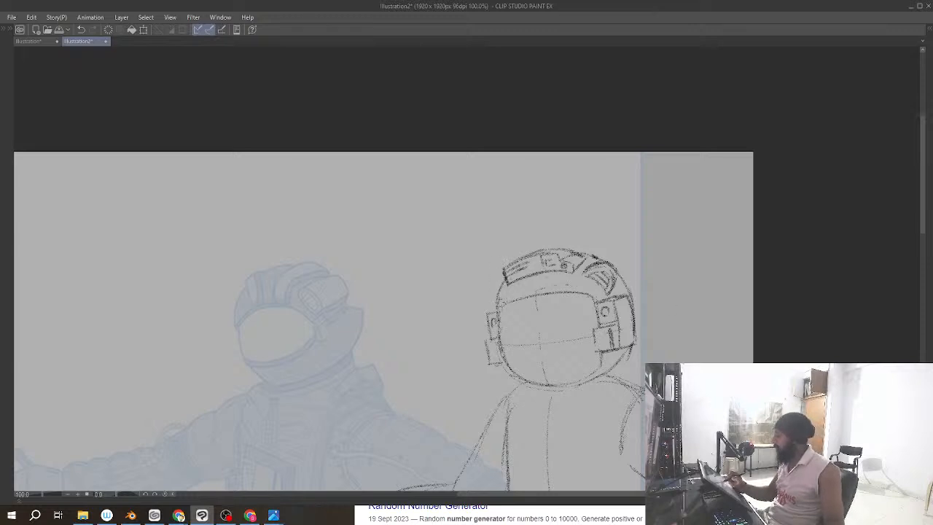
{"action": "mouse_move", "coordinate": [503, 297]}
{"action": "left_mouse_down"}
{"action": "mouse_move", "coordinate": [548, 284]}
{"action": "mouse_move", "coordinate": [594, 293]}
{"action": "mouse_move", "coordinate": [588, 288]}
{"action": "left_mouse_up"}
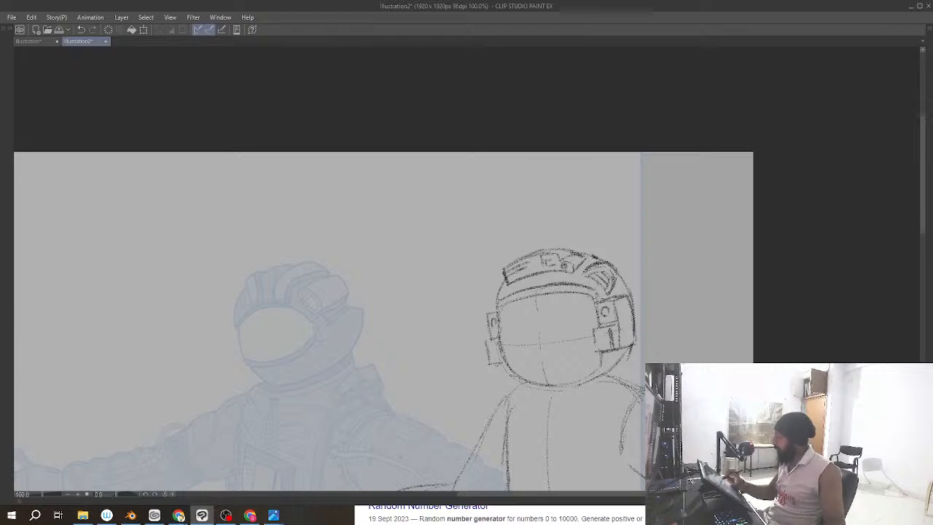
Strengthen the visor's far side edge and trim the horizontal guideline beside it.
{"action": "mouse_move", "coordinate": [497, 301]}
{"action": "left_mouse_down"}
{"action": "mouse_move", "coordinate": [511, 356]}
{"action": "mouse_move", "coordinate": [500, 336]}
{"action": "left_mouse_up"}
{"action": "key", "text": "e"}
{"action": "key", "text": "p"}
{"action": "key", "text": "ctrl+z"}
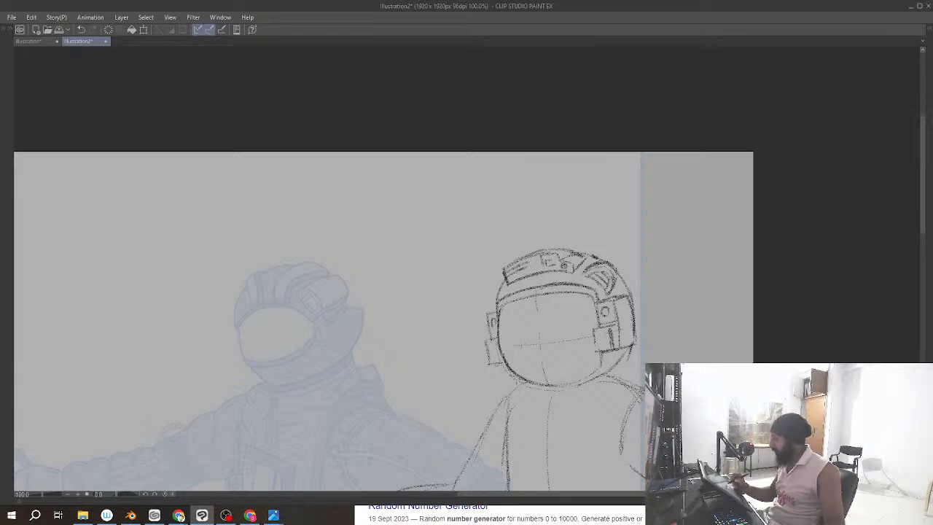
Redraw the visor's lower curve with a parallel chin rim beneath it, undoing unsatisfactory strokes.
{"action": "mouse_move", "coordinate": [499, 352]}
{"action": "left_mouse_down"}
{"action": "mouse_move", "coordinate": [548, 385]}
{"action": "mouse_move", "coordinate": [576, 384]}
{"action": "left_mouse_up"}
{"action": "key", "text": "ctrl+z"}
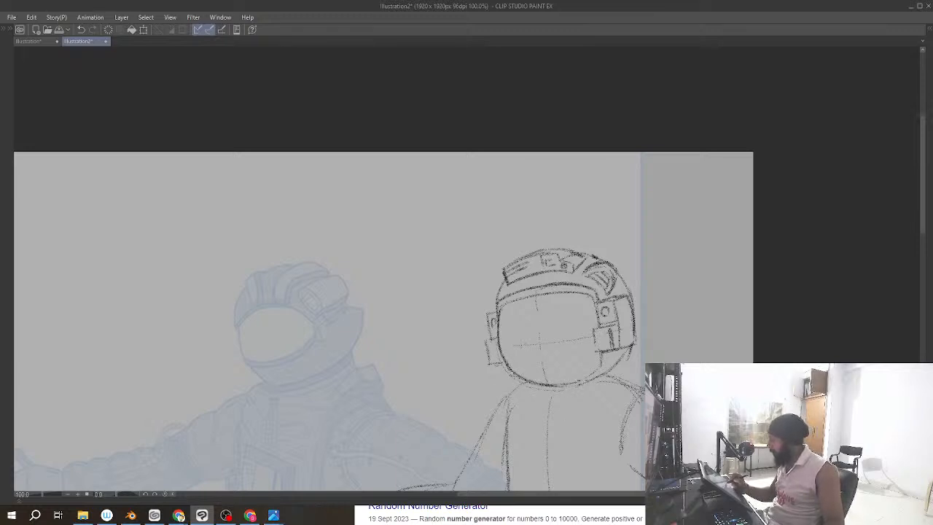
{"action": "mouse_move", "coordinate": [506, 364]}
{"action": "left_mouse_down"}
{"action": "mouse_move", "coordinate": [545, 390]}
{"action": "mouse_move", "coordinate": [593, 376]}
{"action": "left_mouse_up"}
{"action": "key", "text": "ctrl+z"}
{"action": "key", "text": "ctrl+z"}
{"action": "key", "text": "ctrl+z"}
{"action": "key", "text": "e"}
{"action": "left_click_drag", "start_coordinate": [519, 377], "coordinate": [574, 380]}
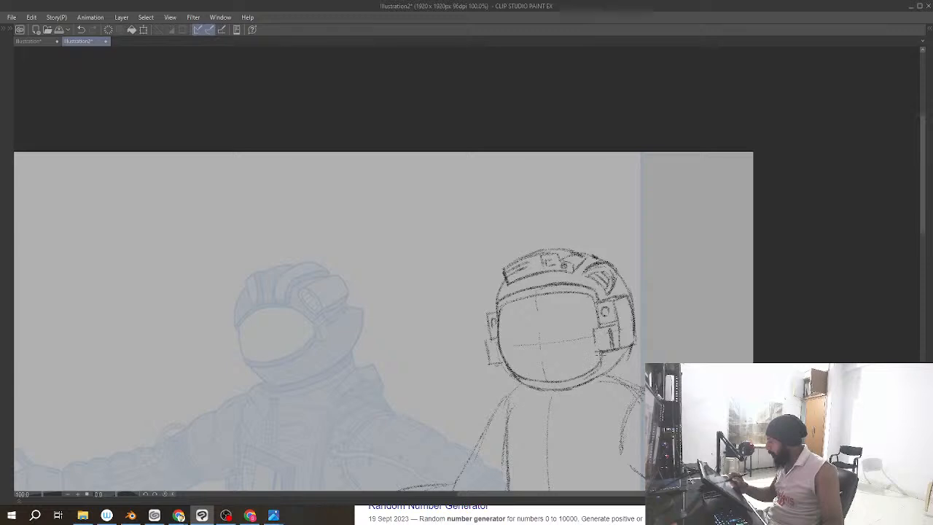
Erase the helmet's rough lower outline on the near side and redraw it from the side attachment to the chin.
{"action": "mouse_move", "coordinate": [583, 378]}
{"action": "left_mouse_down"}
{"action": "mouse_move", "coordinate": [606, 363]}
{"action": "mouse_move", "coordinate": [567, 383]}
{"action": "mouse_move", "coordinate": [620, 356]}
{"action": "mouse_move", "coordinate": [583, 381]}
{"action": "mouse_move", "coordinate": [600, 373]}
{"action": "mouse_move", "coordinate": [629, 350]}
{"action": "mouse_move", "coordinate": [597, 383]}
{"action": "left_mouse_up"}
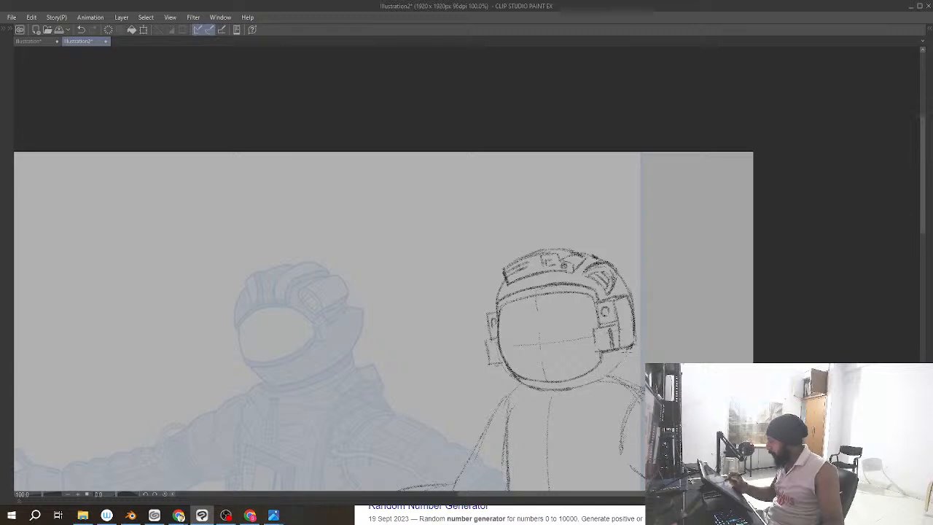
{"action": "left_click_drag", "start_coordinate": [621, 360], "coordinate": [579, 388]}
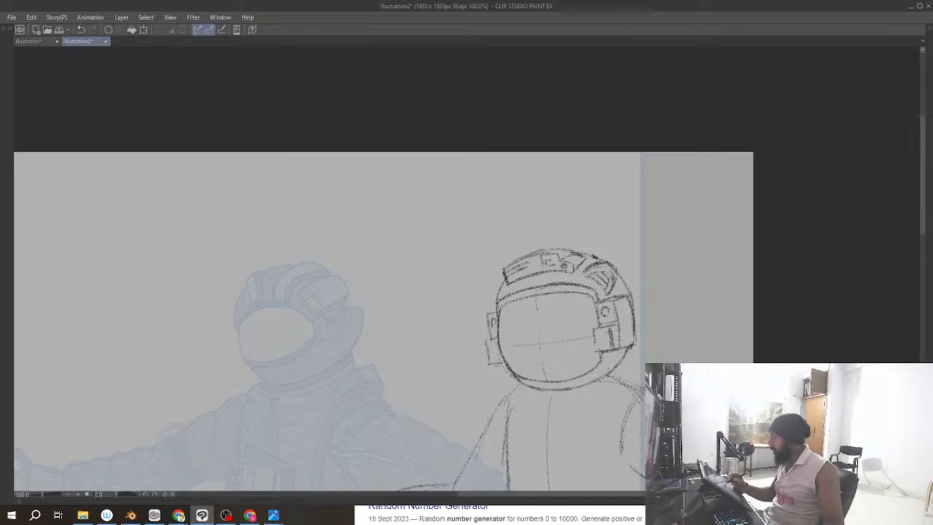
{"action": "left_click_drag", "start_coordinate": [696, 350], "coordinate": [700, 319]}
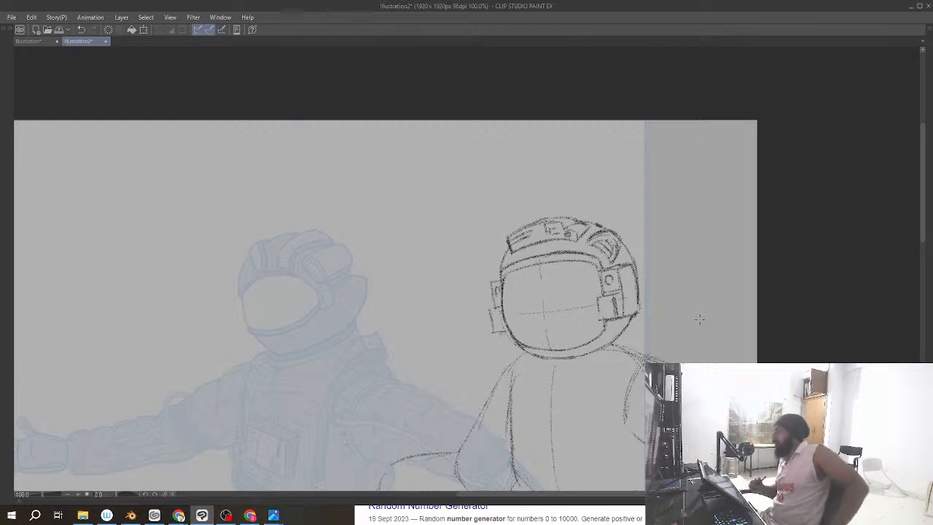
{"action": "left_click_drag", "start_coordinate": [638, 309], "coordinate": [632, 287]}
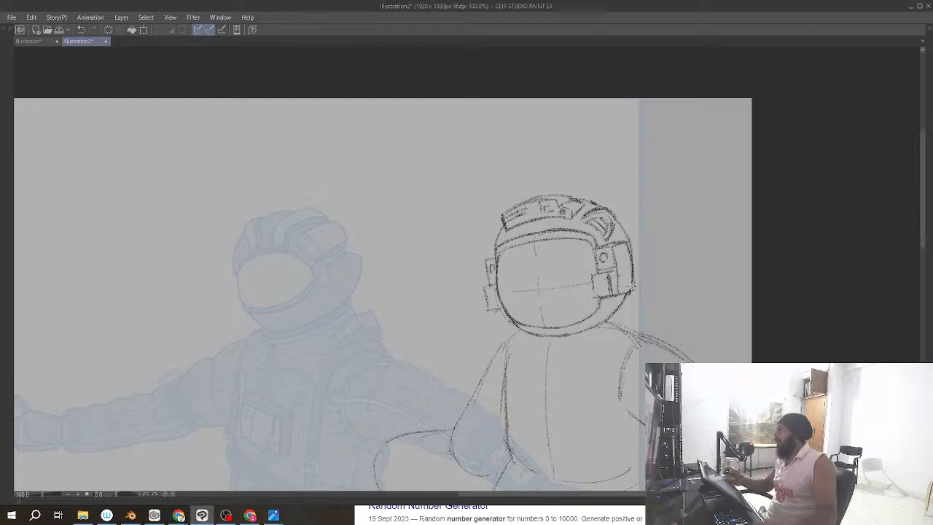
Draw a curved collar ring around the neck directly beneath the sketched helmet.
{"action": "mouse_move", "coordinate": [685, 404]}
{"action": "left_mouse_down"}
{"action": "mouse_move", "coordinate": [698, 315]}
{"action": "mouse_move", "coordinate": [699, 350]}
{"action": "left_mouse_up"}
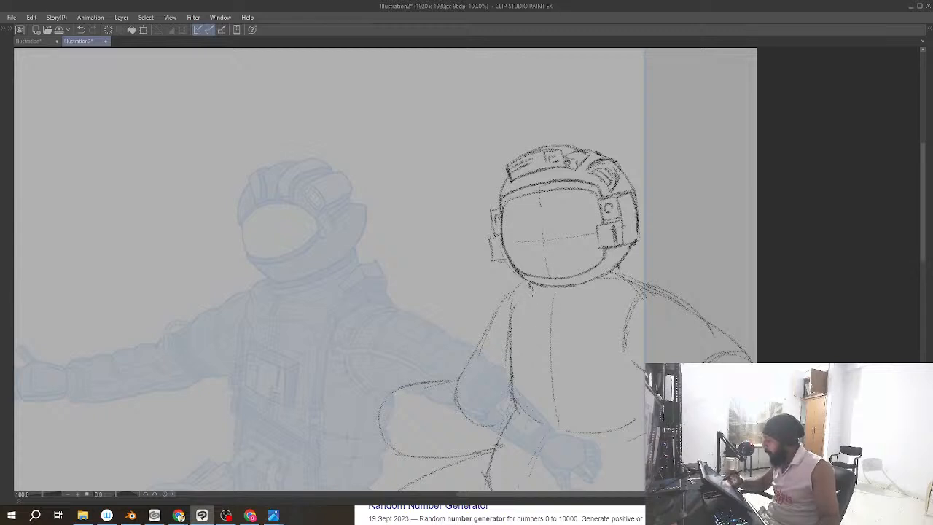
{"action": "mouse_move", "coordinate": [527, 287]}
{"action": "left_mouse_down"}
{"action": "mouse_move", "coordinate": [560, 297]}
{"action": "mouse_move", "coordinate": [615, 281]}
{"action": "left_mouse_up"}
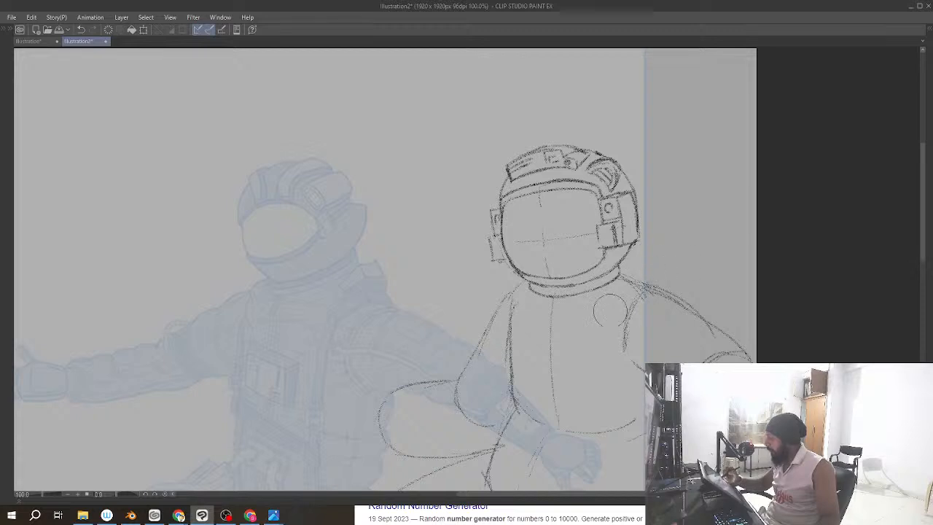
{"action": "left_click_drag", "start_coordinate": [653, 312], "coordinate": [654, 298]}
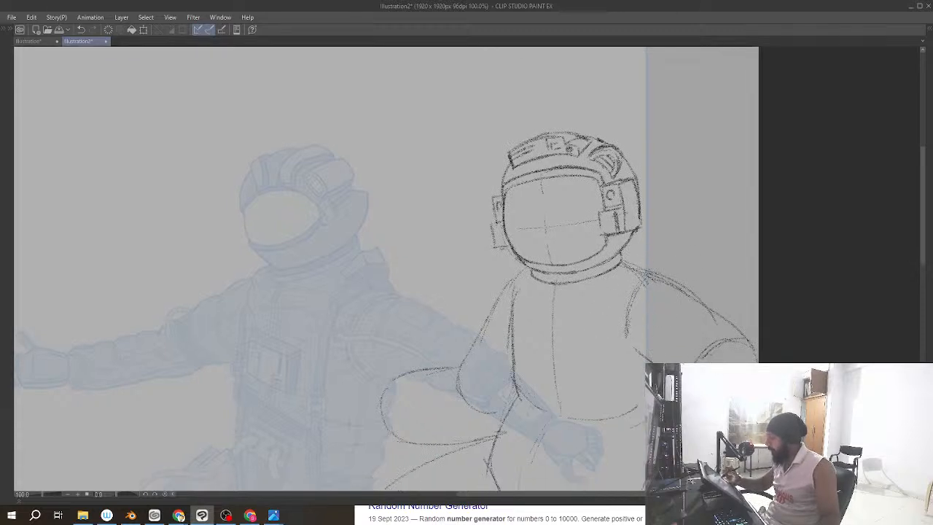
Erase the rough shoulder lines beside the collar ring and reconnect both shoulders to it.
{"action": "left_click_drag", "start_coordinate": [631, 263], "coordinate": [629, 265]}
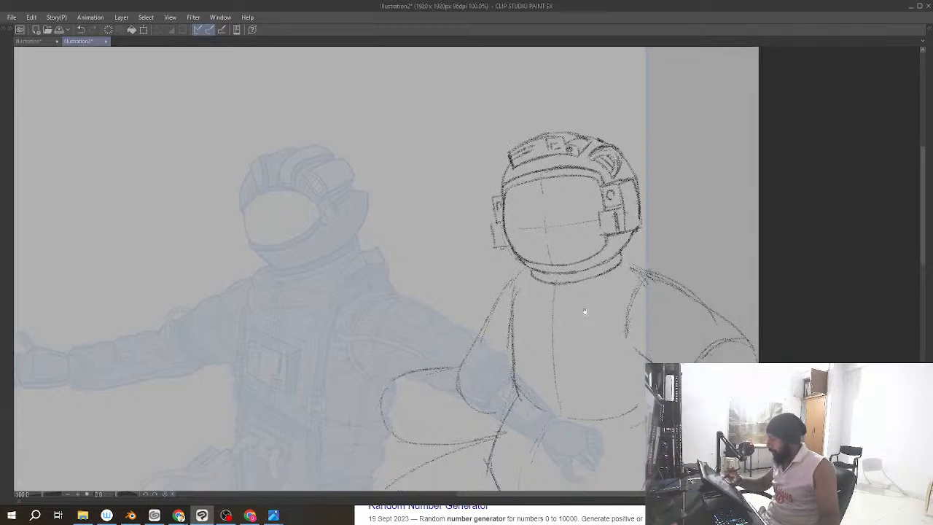
{"action": "left_click_drag", "start_coordinate": [584, 312], "coordinate": [587, 326]}
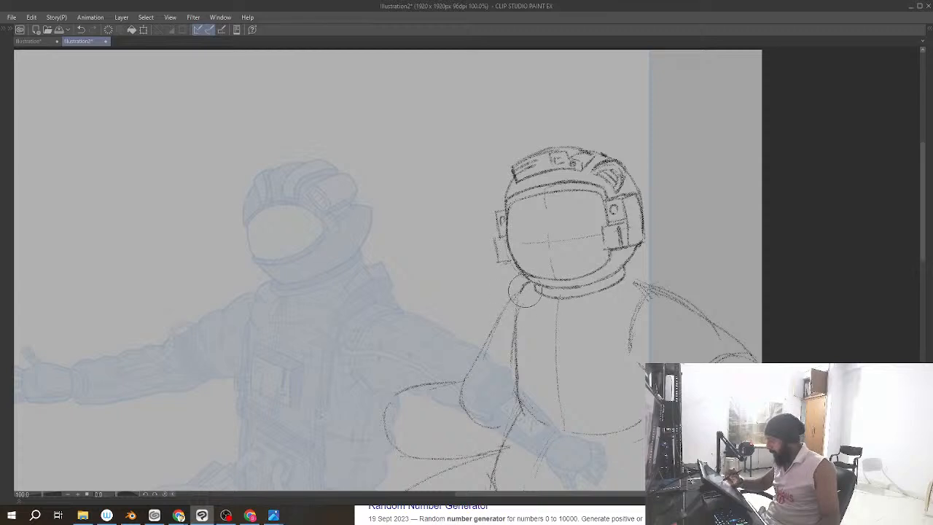
{"action": "left_click_drag", "start_coordinate": [639, 282], "coordinate": [636, 259]}
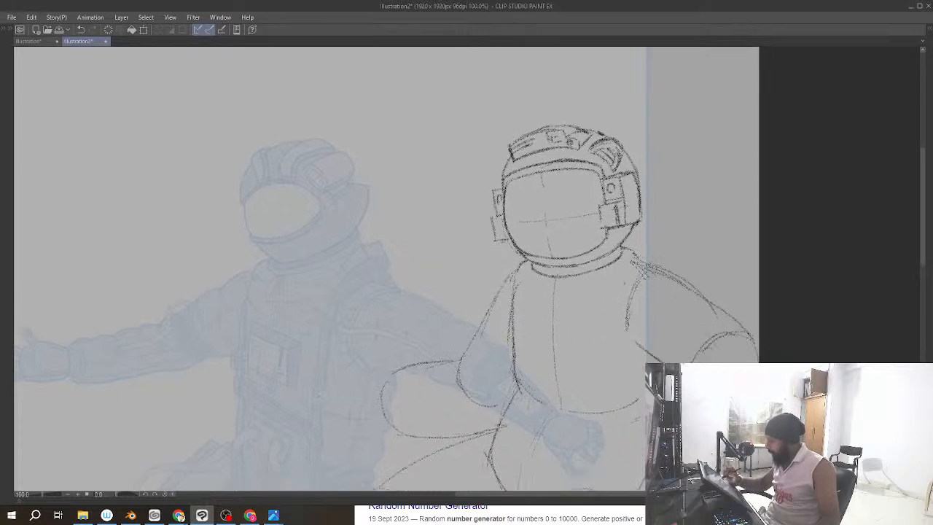
Sketch a strap over the figure's near shoulder with a rounded backpack outline rising behind it.
{"action": "mouse_move", "coordinate": [626, 278]}
{"action": "left_mouse_down"}
{"action": "mouse_move", "coordinate": [631, 267]}
{"action": "mouse_move", "coordinate": [655, 271]}
{"action": "left_mouse_up"}
{"action": "left_click_drag", "start_coordinate": [592, 263], "coordinate": [588, 267]}
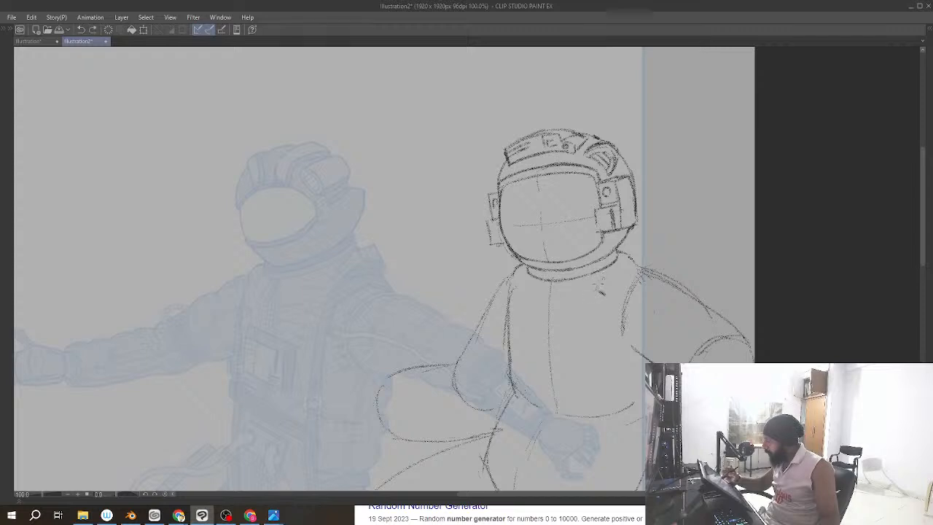
{"action": "key", "text": "ctrl+z"}
{"action": "key", "text": "ctrl+y"}
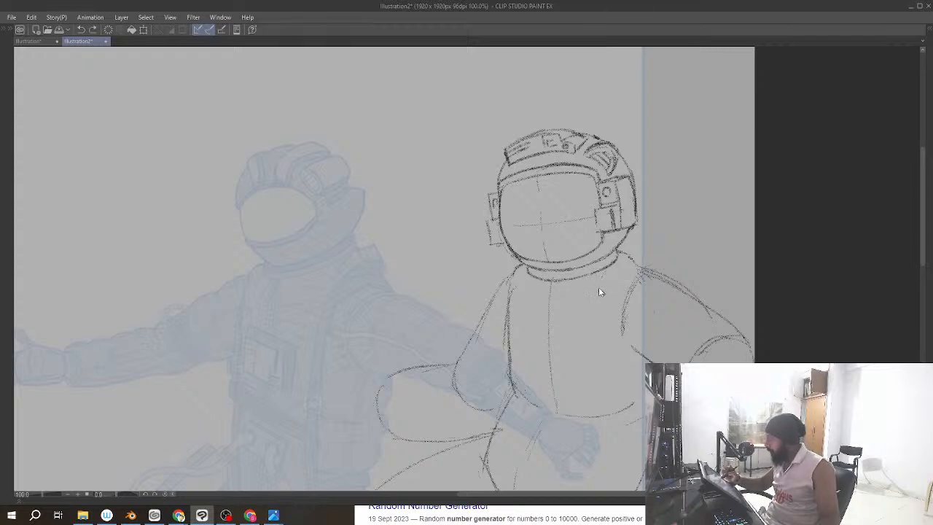
{"action": "mouse_move", "coordinate": [618, 250]}
{"action": "left_mouse_down"}
{"action": "mouse_move", "coordinate": [649, 240]}
{"action": "mouse_move", "coordinate": [662, 273]}
{"action": "left_mouse_up"}
{"action": "key", "text": "ctrl+z"}
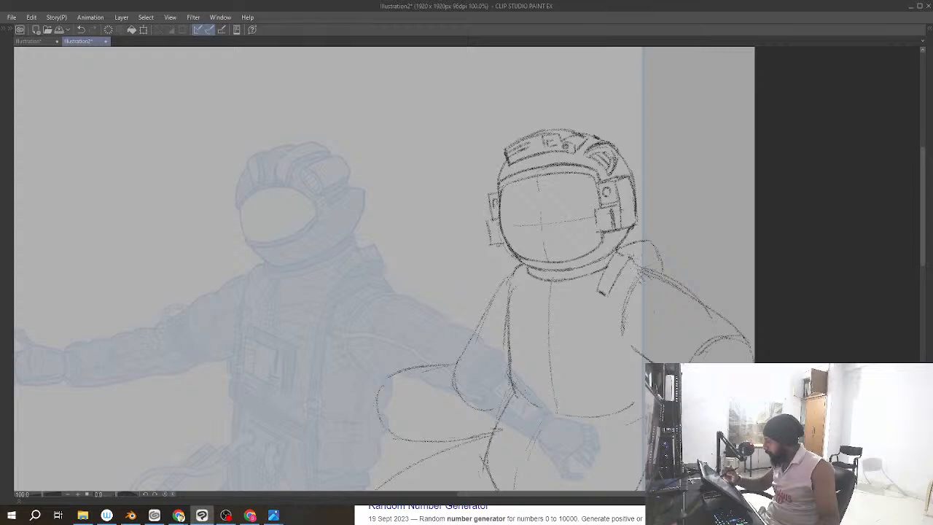
Add an inner contour to the rounded shape behind the near shoulder and reinforce the strap's lower end.
{"action": "mouse_move", "coordinate": [628, 259]}
{"action": "left_mouse_down"}
{"action": "mouse_move", "coordinate": [662, 251]}
{"action": "mouse_move", "coordinate": [662, 260]}
{"action": "left_mouse_up"}
{"action": "key", "text": "ctrl+z"}
{"action": "left_click_drag", "start_coordinate": [607, 295], "coordinate": [615, 285]}
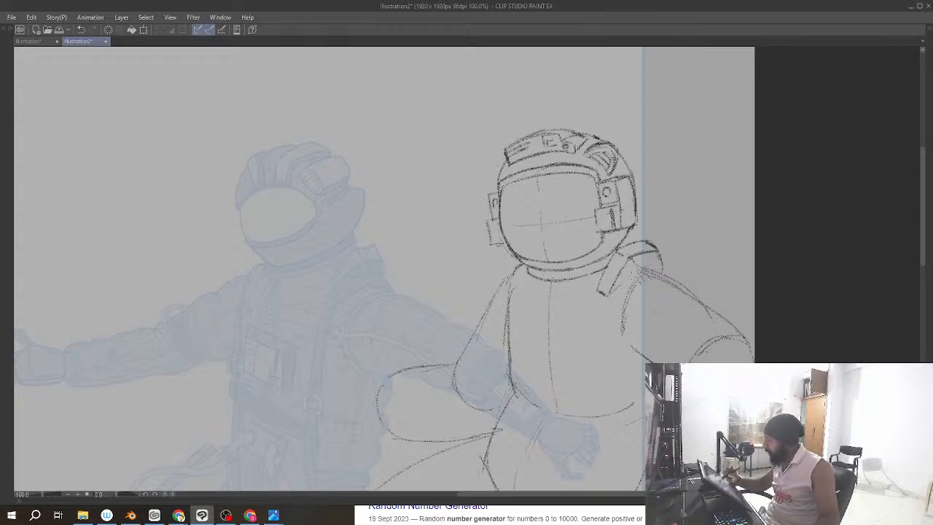
Undo the last stroke and sketch a small matching strap over the far shoulder beside the collar ring.
{"action": "key", "text": "ctrl+z"}
{"action": "mouse_move", "coordinate": [609, 293]}
{"action": "left_mouse_down"}
{"action": "mouse_move", "coordinate": [648, 257]}
{"action": "mouse_move", "coordinate": [621, 281]}
{"action": "mouse_move", "coordinate": [638, 267]}
{"action": "left_mouse_up"}
{"action": "mouse_move", "coordinate": [728, 304]}
{"action": "left_mouse_down"}
{"action": "mouse_move", "coordinate": [745, 246]}
{"action": "mouse_move", "coordinate": [687, 298]}
{"action": "left_mouse_up"}
{"action": "left_click_drag", "start_coordinate": [619, 321], "coordinate": [621, 317]}
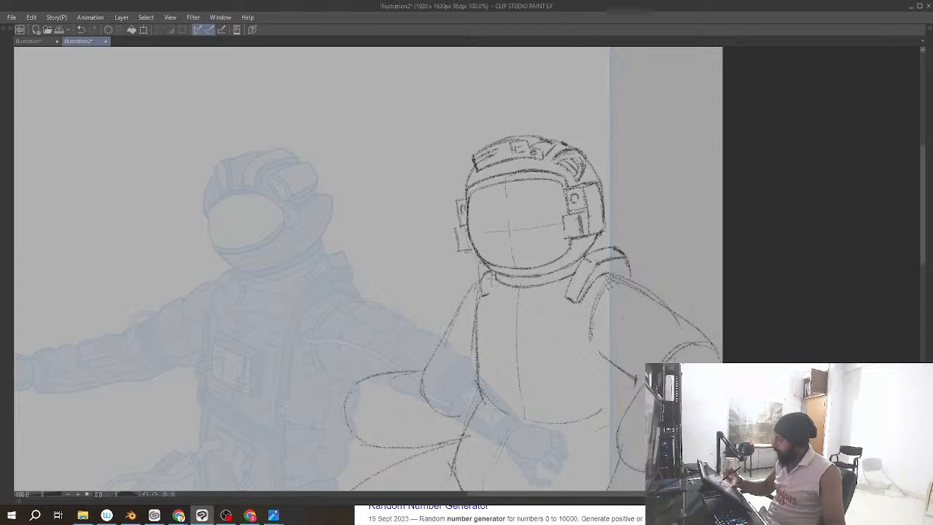
{"action": "left_click_drag", "start_coordinate": [493, 281], "coordinate": [488, 296]}
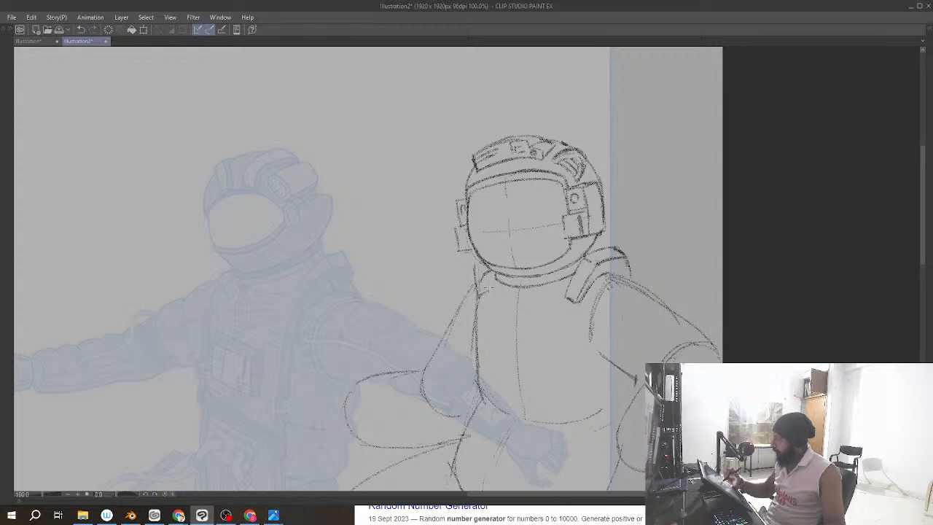
{"action": "key", "text": "ctrl+z"}
{"action": "left_click_drag", "start_coordinate": [489, 273], "coordinate": [482, 283]}
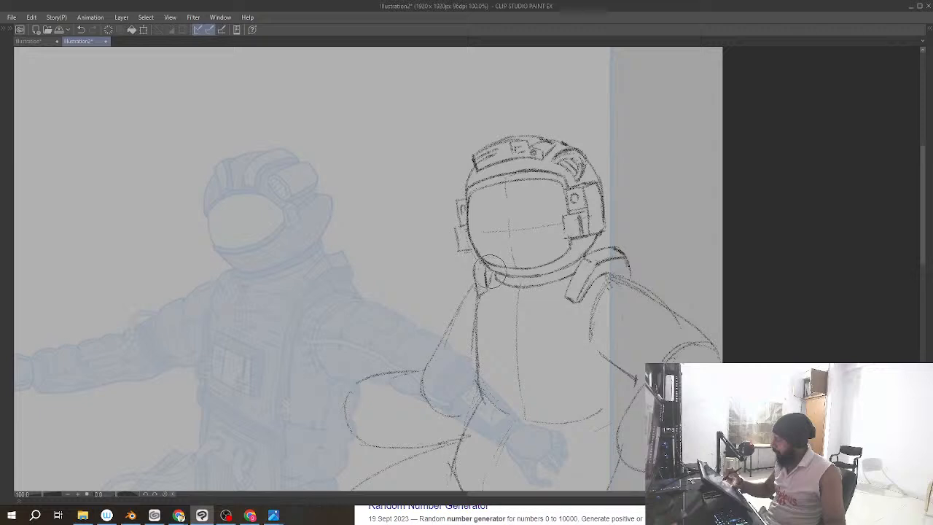
{"action": "mouse_move", "coordinate": [473, 267]}
{"action": "left_mouse_down"}
{"action": "mouse_move", "coordinate": [481, 288]}
{"action": "mouse_move", "coordinate": [494, 288]}
{"action": "mouse_move", "coordinate": [475, 296]}
{"action": "left_mouse_up"}
{"action": "key", "text": "ctrl+z"}
{"action": "key", "text": "ctrl+z"}
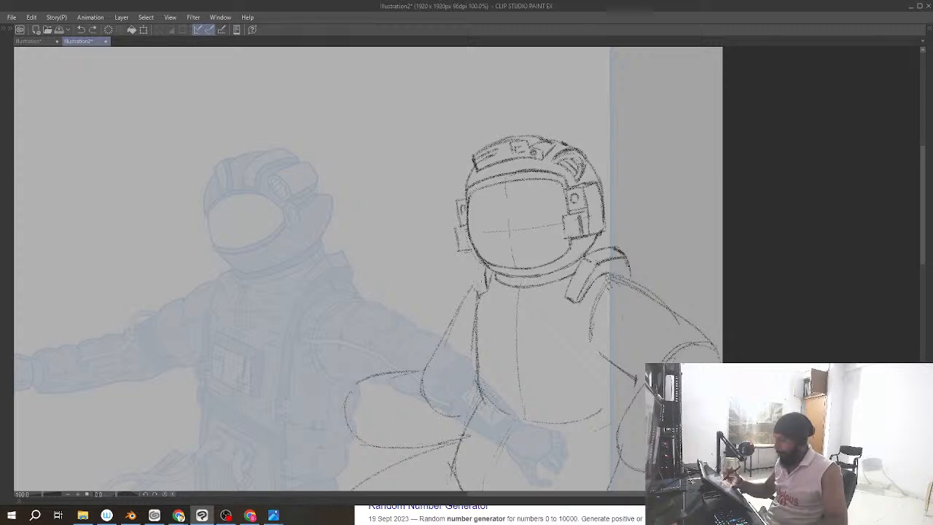
{"action": "left_click_drag", "start_coordinate": [473, 264], "coordinate": [479, 295]}
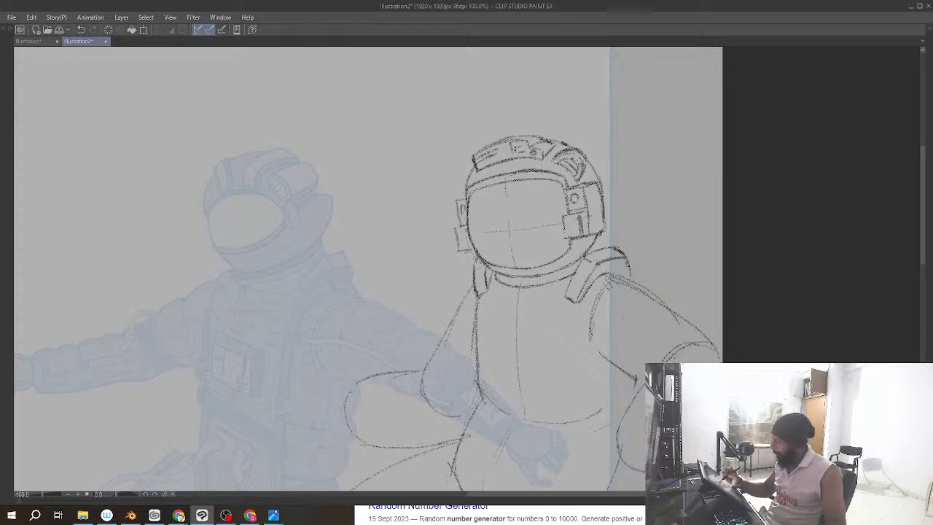
{"action": "mouse_move", "coordinate": [473, 263]}
{"action": "left_mouse_down"}
{"action": "mouse_move", "coordinate": [477, 297]}
{"action": "mouse_move", "coordinate": [486, 291]}
{"action": "left_mouse_up"}
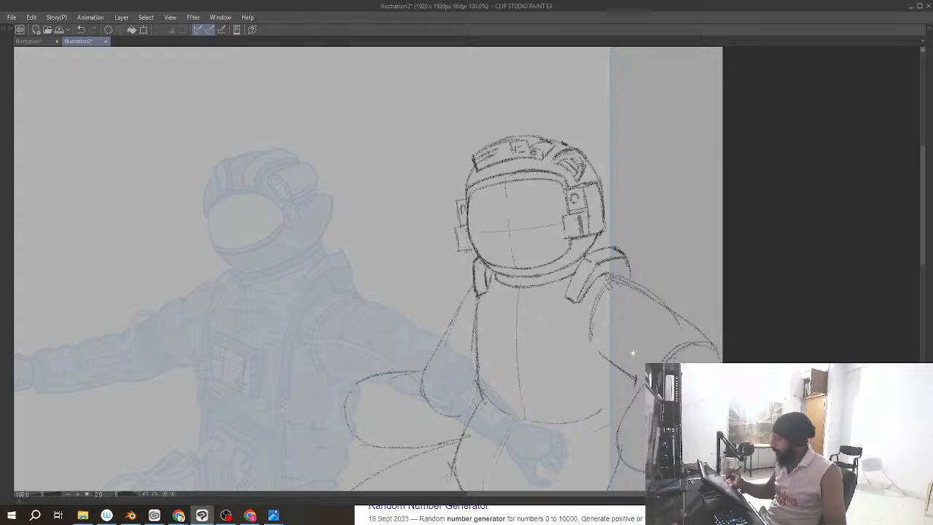
Redraw the torso's far side as a heavier contour from beneath the shoulder strap to the waist.
{"action": "left_click_drag", "start_coordinate": [632, 353], "coordinate": [633, 297]}
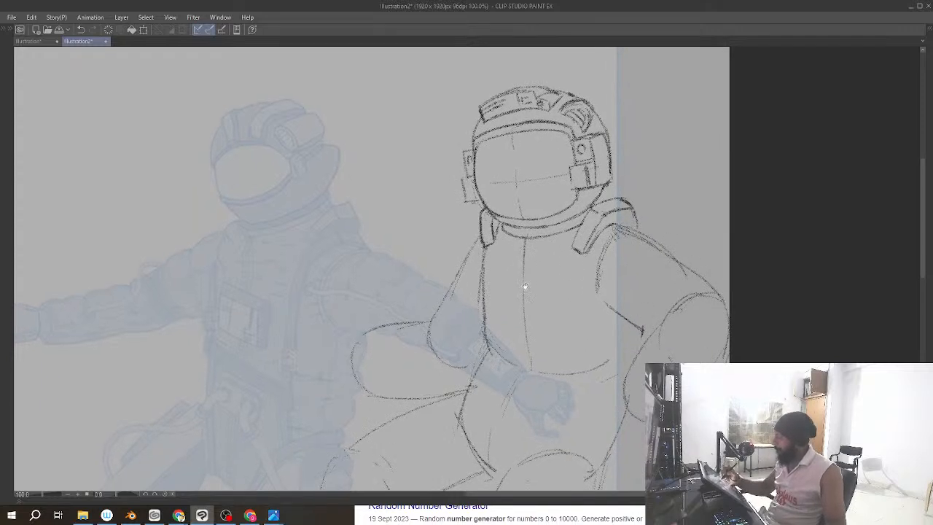
{"action": "mouse_move", "coordinate": [524, 287]}
{"action": "left_mouse_down"}
{"action": "mouse_move", "coordinate": [527, 253]}
{"action": "mouse_move", "coordinate": [546, 239]}
{"action": "left_mouse_up"}
{"action": "left_click_drag", "start_coordinate": [483, 232], "coordinate": [485, 319]}
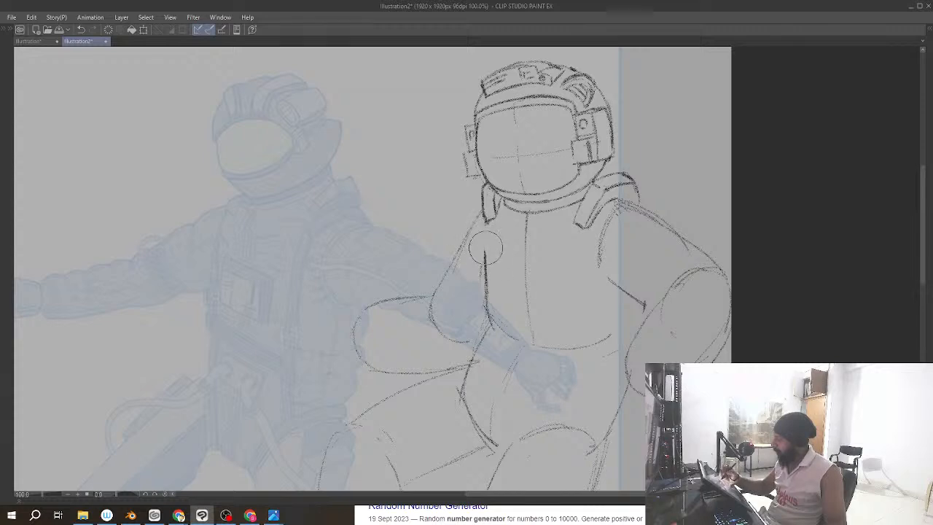
{"action": "left_click_drag", "start_coordinate": [486, 233], "coordinate": [489, 322]}
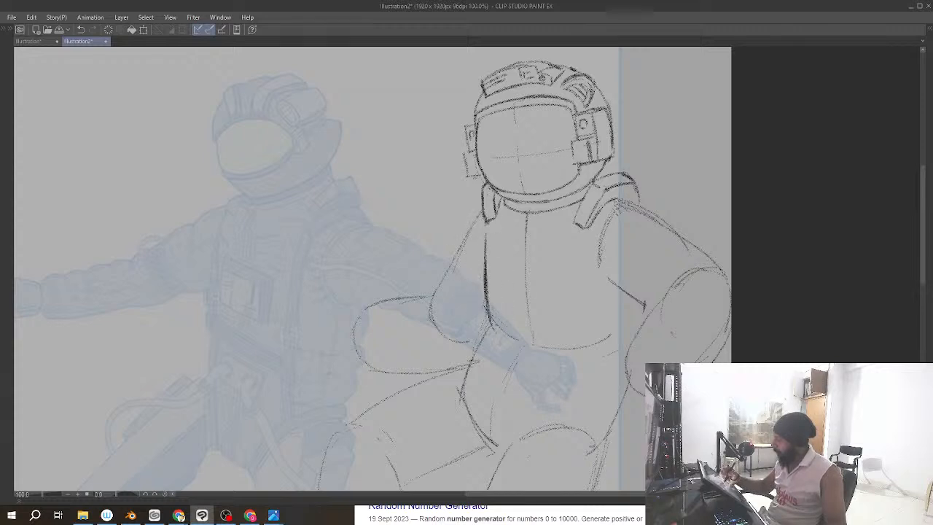
{"action": "left_click_drag", "start_coordinate": [546, 350], "coordinate": [551, 337]}
{"action": "key", "text": "e"}
{"action": "left_click_drag", "start_coordinate": [488, 297], "coordinate": [503, 329]}
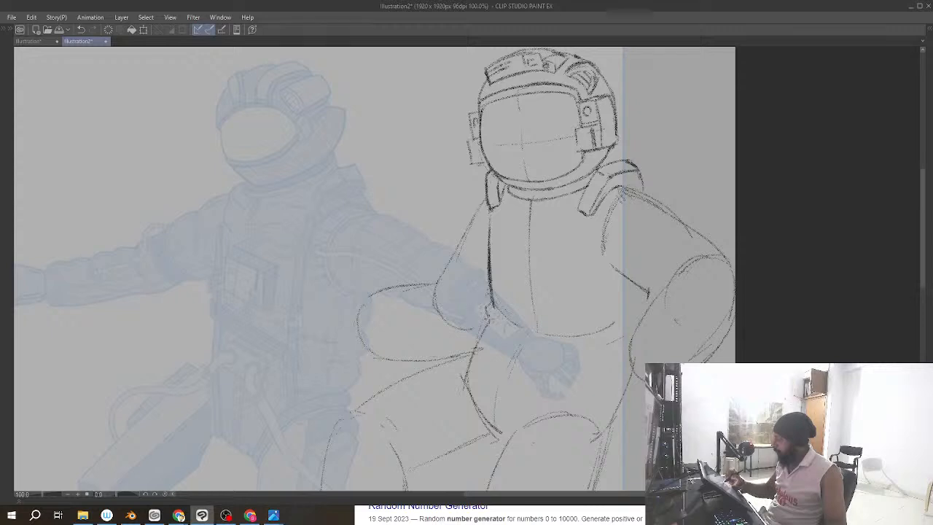
Clean up the waist overlap and reinforce the curved lower edge of the torso.
{"action": "key", "text": "ctrl+s"}
{"action": "left_click_drag", "start_coordinate": [486, 299], "coordinate": [492, 324]}
{"action": "left_click_drag", "start_coordinate": [484, 375], "coordinate": [479, 364]}
{"action": "mouse_move", "coordinate": [483, 293]}
{"action": "left_mouse_down"}
{"action": "mouse_move", "coordinate": [524, 320]}
{"action": "mouse_move", "coordinate": [607, 312]}
{"action": "left_mouse_up"}
{"action": "left_click_drag", "start_coordinate": [491, 397], "coordinate": [548, 357]}
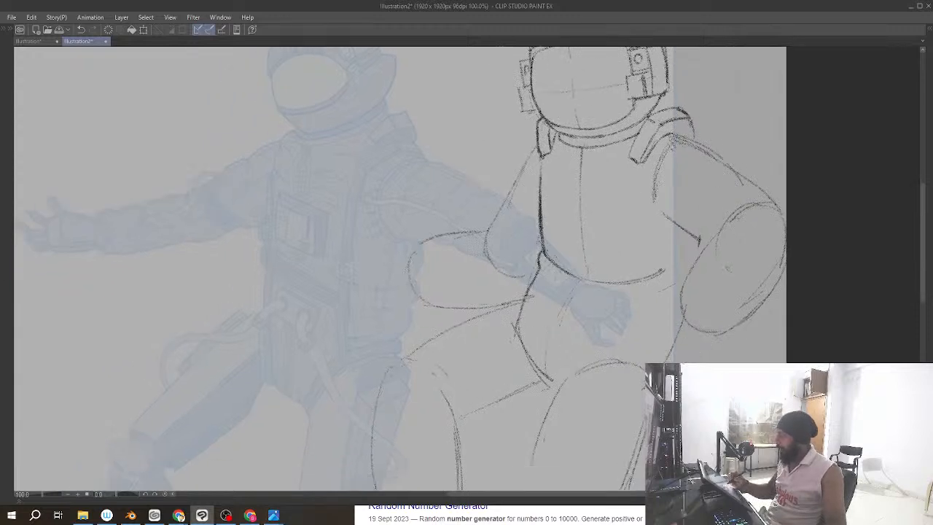
Circle the faded astronaut's torso, chest panel and helmet as temporary marks and undo them.
{"action": "mouse_move", "coordinate": [359, 173]}
{"action": "left_mouse_down"}
{"action": "mouse_move", "coordinate": [308, 374]}
{"action": "mouse_move", "coordinate": [355, 169]}
{"action": "left_mouse_up"}
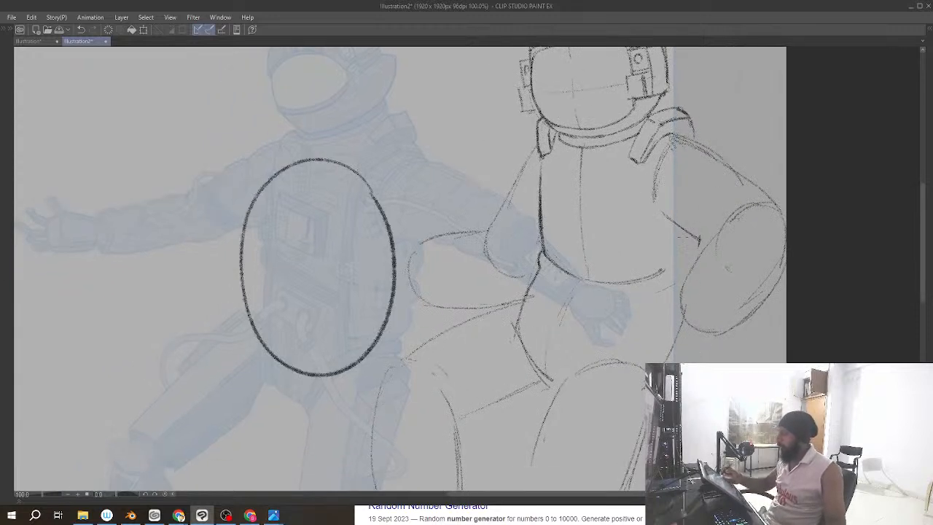
{"action": "key", "text": "ctrl+z"}
{"action": "mouse_move", "coordinate": [670, 348]}
{"action": "left_mouse_down"}
{"action": "mouse_move", "coordinate": [657, 388]}
{"action": "mouse_move", "coordinate": [674, 371]}
{"action": "left_mouse_up"}
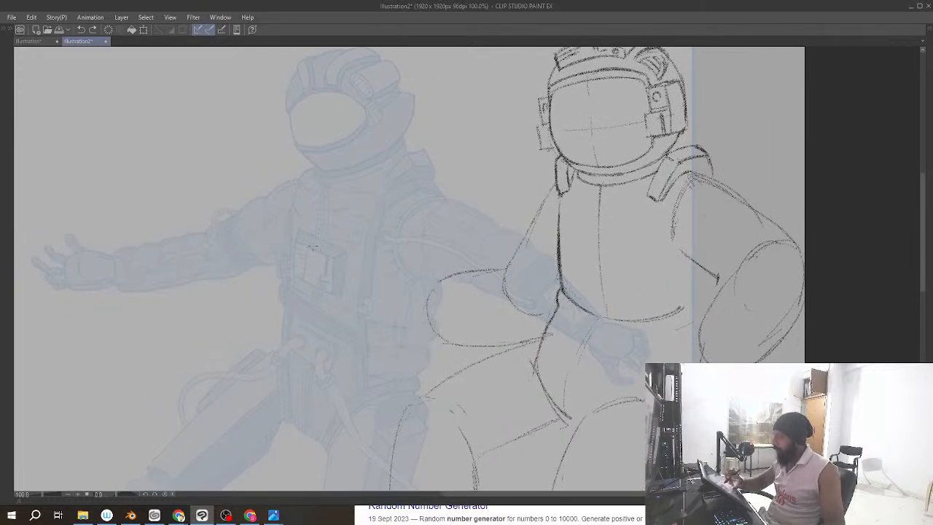
{"action": "mouse_move", "coordinate": [311, 246]}
{"action": "left_mouse_down"}
{"action": "mouse_move", "coordinate": [348, 271]}
{"action": "mouse_move", "coordinate": [301, 239]}
{"action": "left_mouse_up"}
{"action": "key", "text": "ctrl+z"}
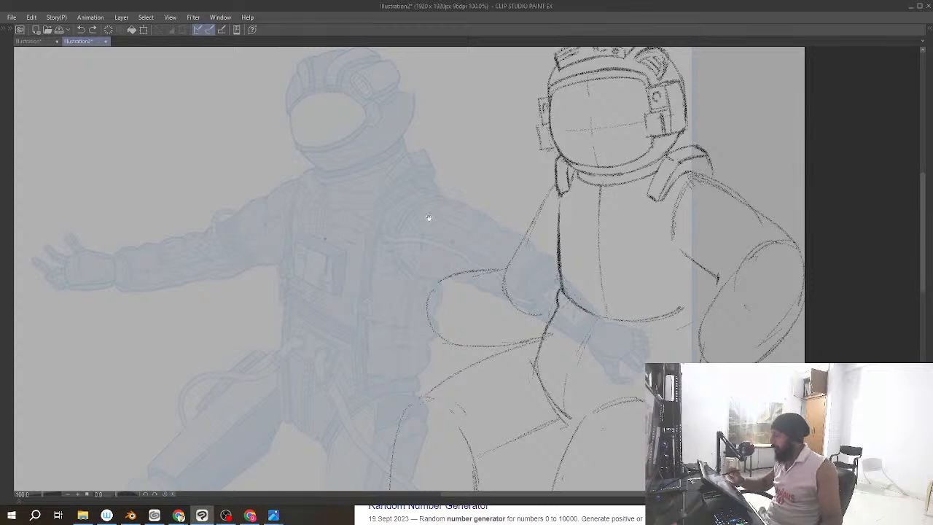
{"action": "left_click_drag", "start_coordinate": [611, 365], "coordinate": [612, 354]}
{"action": "left_click_drag", "start_coordinate": [530, 306], "coordinate": [562, 401]}
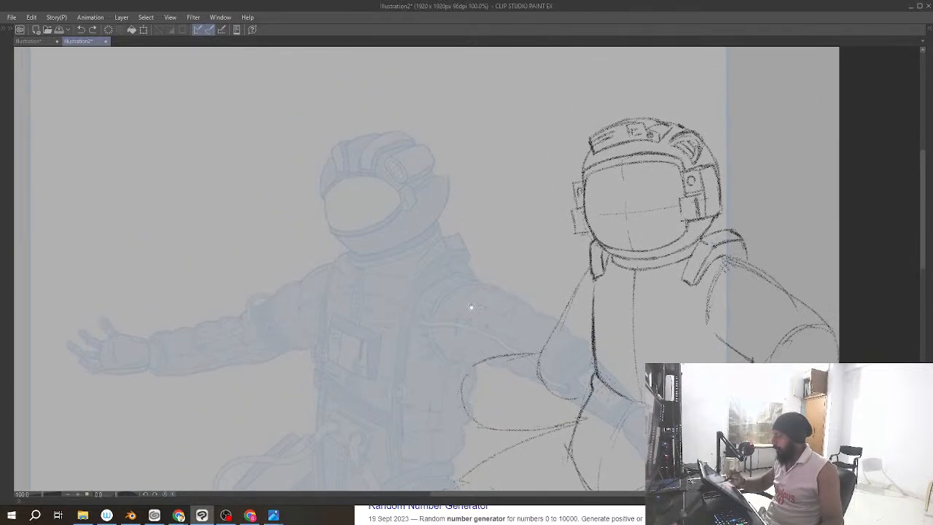
{"action": "left_click_drag", "start_coordinate": [470, 307], "coordinate": [559, 205]}
{"action": "mouse_move", "coordinate": [510, 149]}
{"action": "left_mouse_down"}
{"action": "mouse_move", "coordinate": [292, 212]}
{"action": "mouse_move", "coordinate": [315, 369]}
{"action": "mouse_move", "coordinate": [537, 357]}
{"action": "mouse_move", "coordinate": [570, 173]}
{"action": "mouse_move", "coordinate": [405, 169]}
{"action": "mouse_move", "coordinate": [373, 309]}
{"action": "mouse_move", "coordinate": [538, 162]}
{"action": "left_mouse_up"}
{"action": "key", "text": "ctrl+z"}
{"action": "left_click_drag", "start_coordinate": [592, 384], "coordinate": [586, 268]}
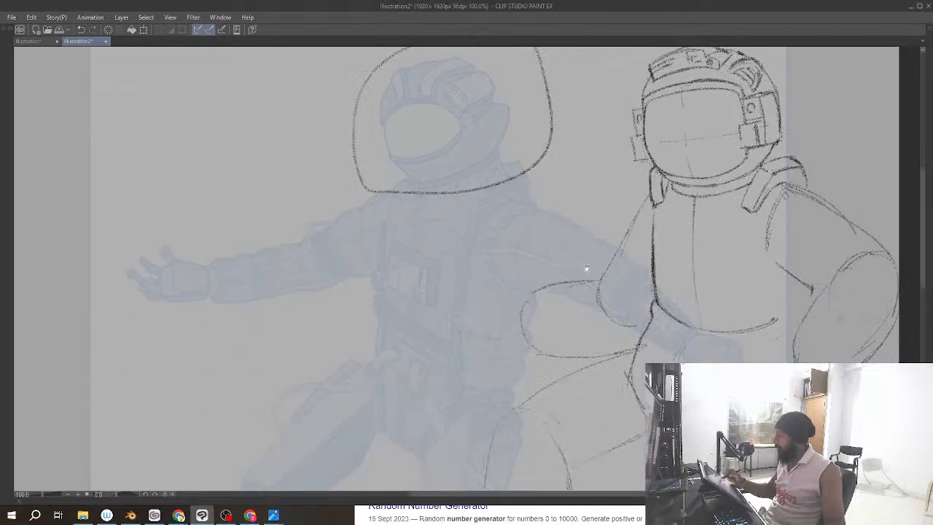
Move the sketched figure left across the faded astronaut and undo a trial line along the astronaut's outstretched forearm.
{"action": "left_click_drag", "start_coordinate": [620, 384], "coordinate": [622, 261]}
{"action": "left_click_drag", "start_coordinate": [604, 337], "coordinate": [631, 221]}
{"action": "left_click_drag", "start_coordinate": [597, 309], "coordinate": [617, 284]}
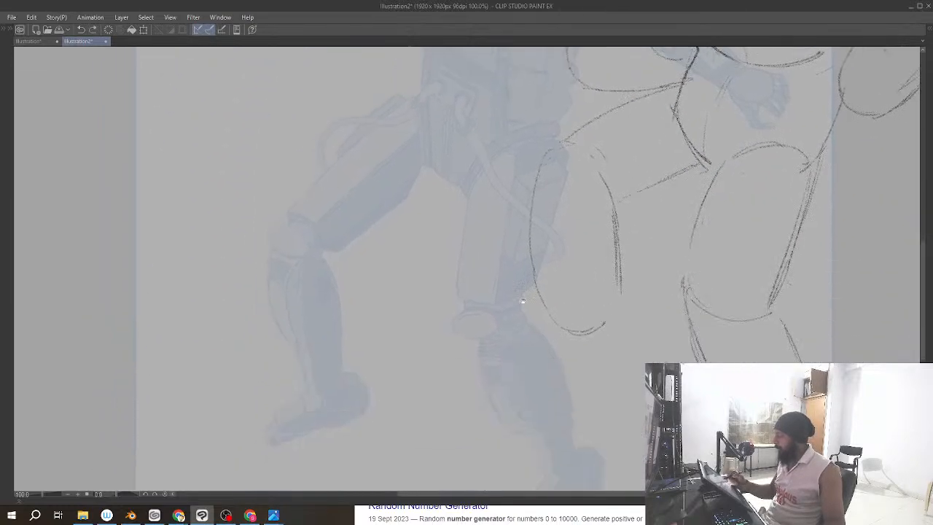
{"action": "left_click_drag", "start_coordinate": [522, 300], "coordinate": [534, 379]}
{"action": "mouse_move", "coordinate": [559, 178]}
{"action": "left_mouse_down"}
{"action": "mouse_move", "coordinate": [524, 162]}
{"action": "mouse_move", "coordinate": [436, 357]}
{"action": "mouse_move", "coordinate": [590, 238]}
{"action": "mouse_move", "coordinate": [531, 405]}
{"action": "mouse_move", "coordinate": [499, 311]}
{"action": "mouse_move", "coordinate": [463, 294]}
{"action": "mouse_move", "coordinate": [434, 309]}
{"action": "left_mouse_up"}
{"action": "left_click_drag", "start_coordinate": [644, 390], "coordinate": [295, 385]}
{"action": "left_click_drag", "start_coordinate": [487, 268], "coordinate": [548, 327]}
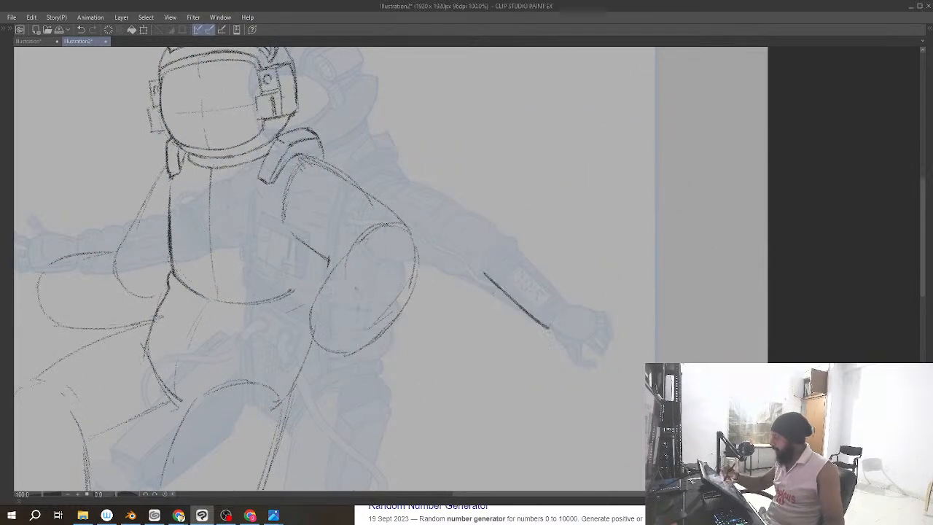
{"action": "key", "text": "ctrl+z"}
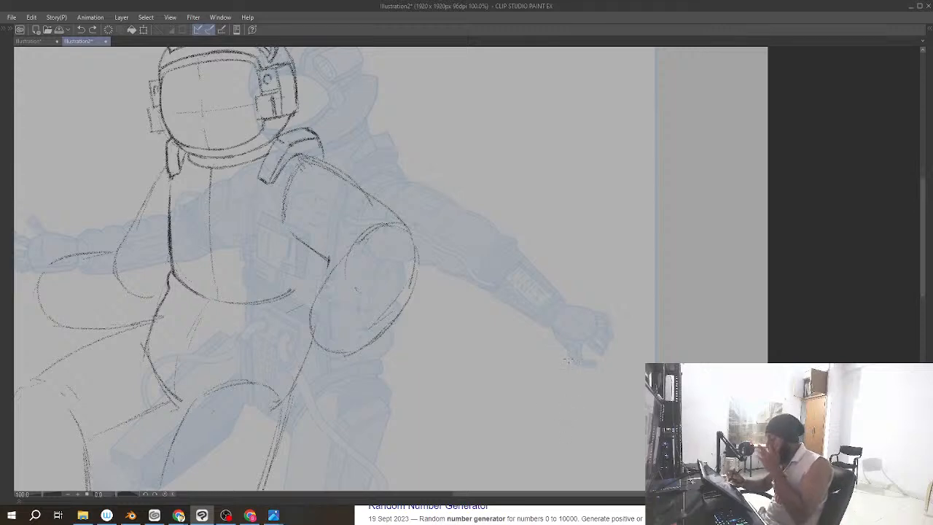
Sketch a tilted rectangular control panel on the near forearm with a small screen, text lines and round buttons.
{"action": "mouse_move", "coordinate": [329, 320]}
{"action": "left_mouse_down"}
{"action": "mouse_move", "coordinate": [376, 264]}
{"action": "mouse_move", "coordinate": [402, 286]}
{"action": "mouse_move", "coordinate": [356, 341]}
{"action": "mouse_move", "coordinate": [404, 289]}
{"action": "left_mouse_up"}
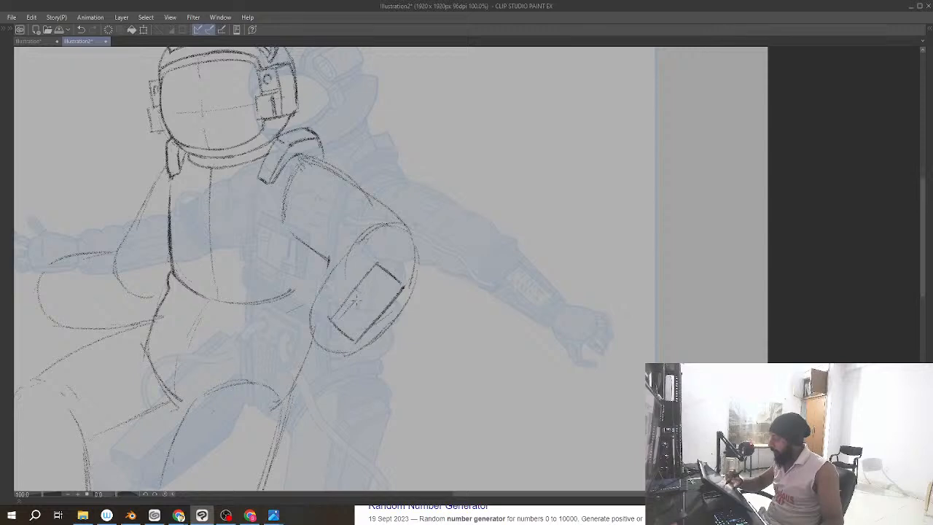
{"action": "left_click_drag", "start_coordinate": [353, 302], "coordinate": [343, 325]}
{"action": "mouse_move", "coordinate": [373, 285]}
{"action": "left_mouse_down"}
{"action": "mouse_move", "coordinate": [360, 300]}
{"action": "mouse_move", "coordinate": [391, 281]}
{"action": "mouse_move", "coordinate": [391, 294]}
{"action": "left_mouse_up"}
{"action": "left_click_drag", "start_coordinate": [352, 329], "coordinate": [363, 326]}
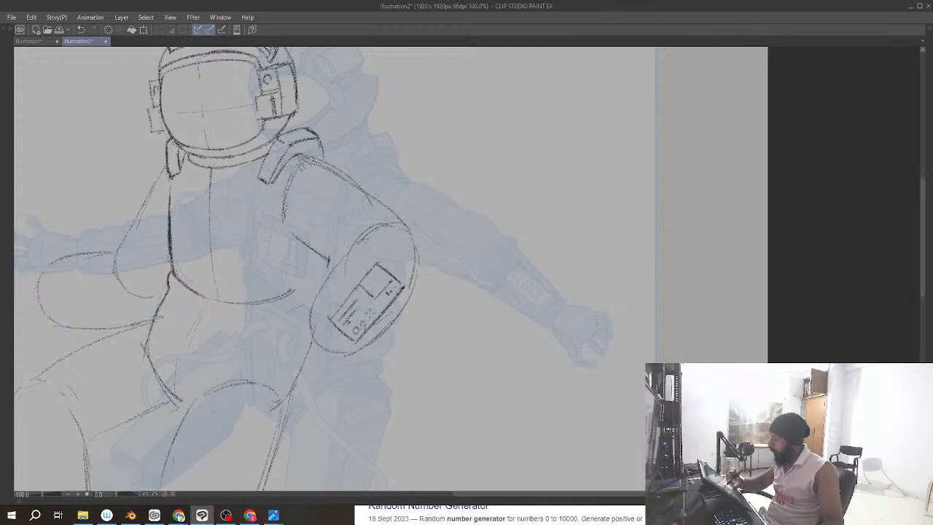
{"action": "left_click_drag", "start_coordinate": [365, 283], "coordinate": [374, 290]}
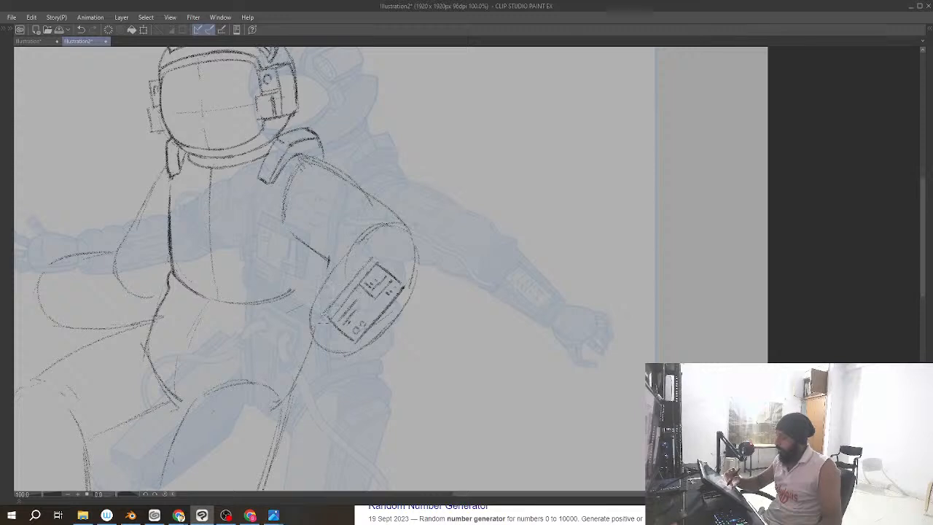
Add an outer frame around the forearm control panel and clean up its edge against the arm contour.
{"action": "mouse_move", "coordinate": [328, 319]}
{"action": "left_mouse_down"}
{"action": "mouse_move", "coordinate": [320, 324]}
{"action": "mouse_move", "coordinate": [355, 351]}
{"action": "mouse_move", "coordinate": [415, 266]}
{"action": "mouse_move", "coordinate": [399, 302]}
{"action": "left_mouse_up"}
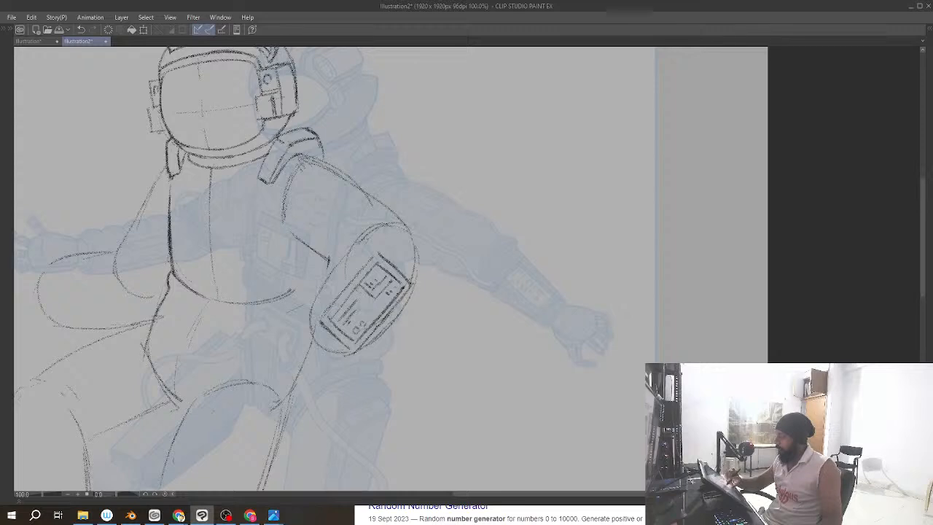
{"action": "key", "text": "e"}
{"action": "left_click_drag", "start_coordinate": [362, 337], "coordinate": [406, 288]}
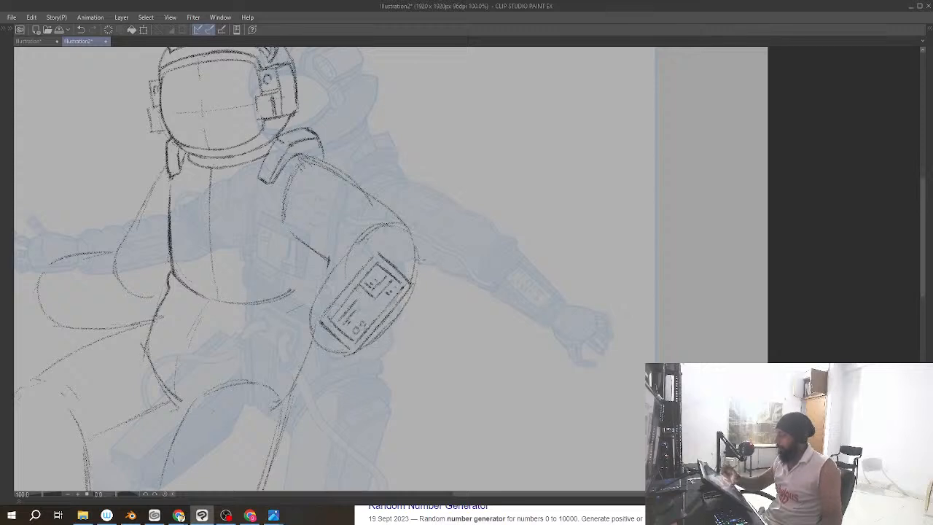
Move the sketched figure back to the right beside the faded astronaut.
{"action": "mouse_move", "coordinate": [553, 277]}
{"action": "left_mouse_down"}
{"action": "mouse_move", "coordinate": [618, 305]}
{"action": "mouse_move", "coordinate": [634, 326]}
{"action": "left_mouse_up"}
{"action": "mouse_move", "coordinate": [523, 354]}
{"action": "left_mouse_down"}
{"action": "mouse_move", "coordinate": [486, 329]}
{"action": "mouse_move", "coordinate": [516, 312]}
{"action": "mouse_move", "coordinate": [830, 308]}
{"action": "left_mouse_up"}
{"action": "key", "text": "k"}
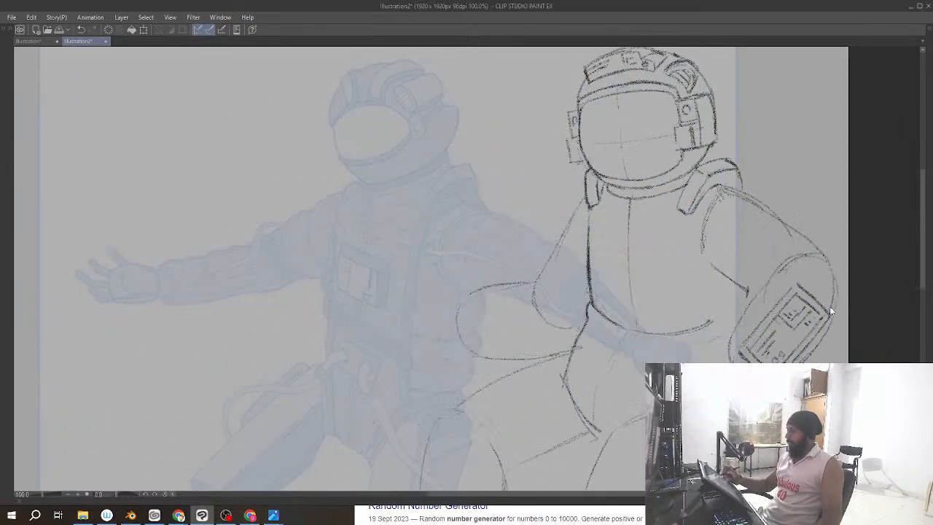
Flip the canvas view vertically and check the whole composition at 33.3% zoom.
{"action": "key", "text": "Tab"}
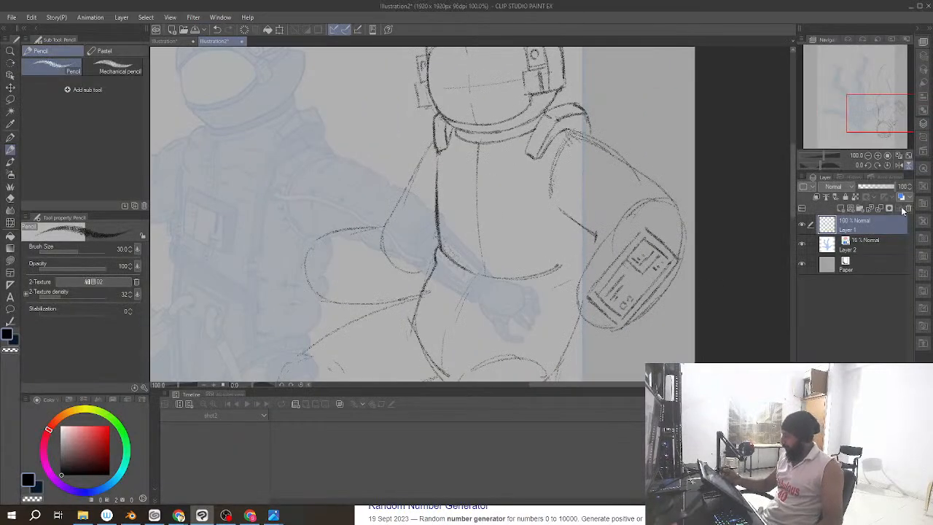
{"action": "left_click", "coordinate": [908, 165]}
{"action": "left_click_drag", "start_coordinate": [642, 253], "coordinate": [653, 307]}
{"action": "scroll", "coordinate": [645, 284], "scroll_direction": "down", "scroll_amount": 2}
{"action": "scroll", "coordinate": [659, 301], "scroll_direction": "down", "scroll_amount": 1}
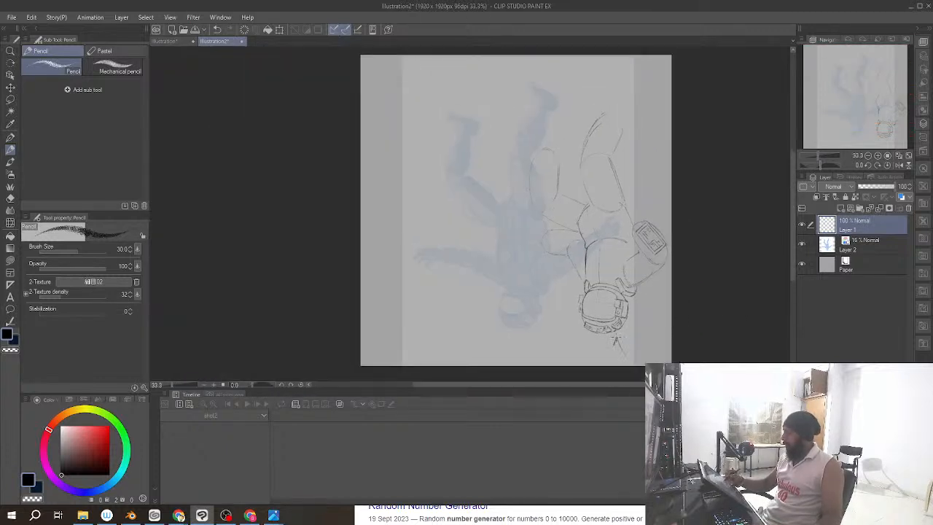
{"action": "key", "text": "ctrl+z"}
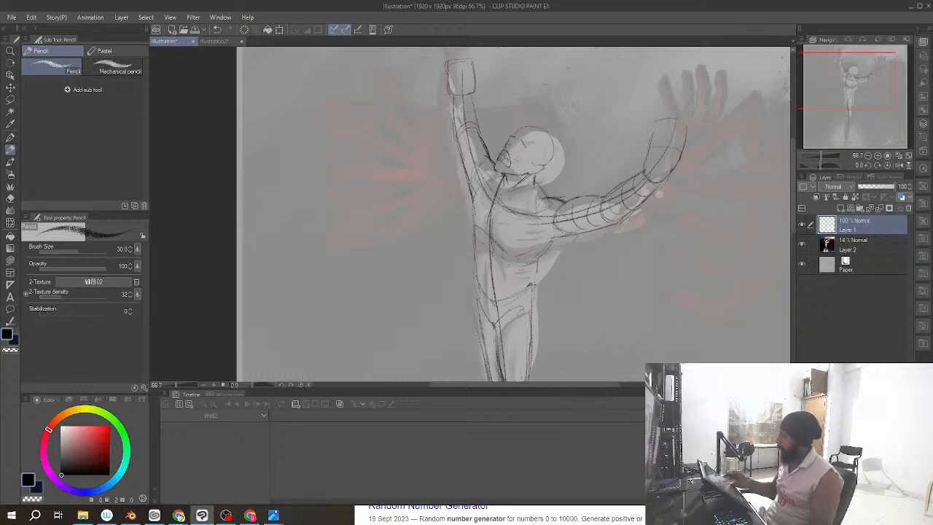
In the first illustration, hide the Layer 1 sketch and raise Layer 2's opacity to 100%.
{"action": "scroll", "coordinate": [661, 305], "scroll_direction": "down", "scroll_amount": 2}
{"action": "left_click_drag", "start_coordinate": [693, 316], "coordinate": [602, 225]}
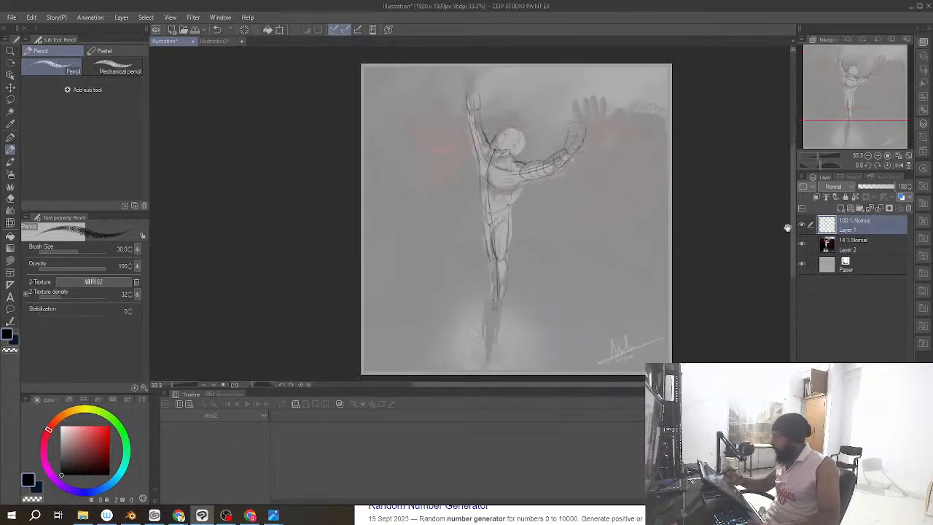
{"action": "left_click", "coordinate": [802, 225]}
{"action": "left_click", "coordinate": [851, 247]}
{"action": "left_click_drag", "start_coordinate": [861, 186], "coordinate": [904, 186]}
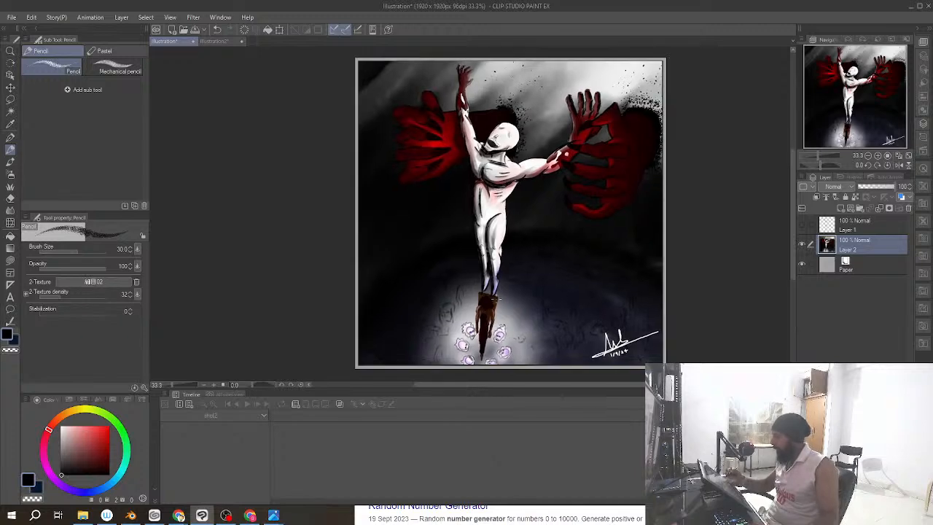
Examine the small brown figure and the ring of pale faces beneath the white figure's feet, plus the full painting.
{"action": "key", "text": "Tab"}
{"action": "scroll", "coordinate": [568, 365], "scroll_direction": "up", "scroll_amount": 2}
{"action": "left_click_drag", "start_coordinate": [508, 420], "coordinate": [574, 322]}
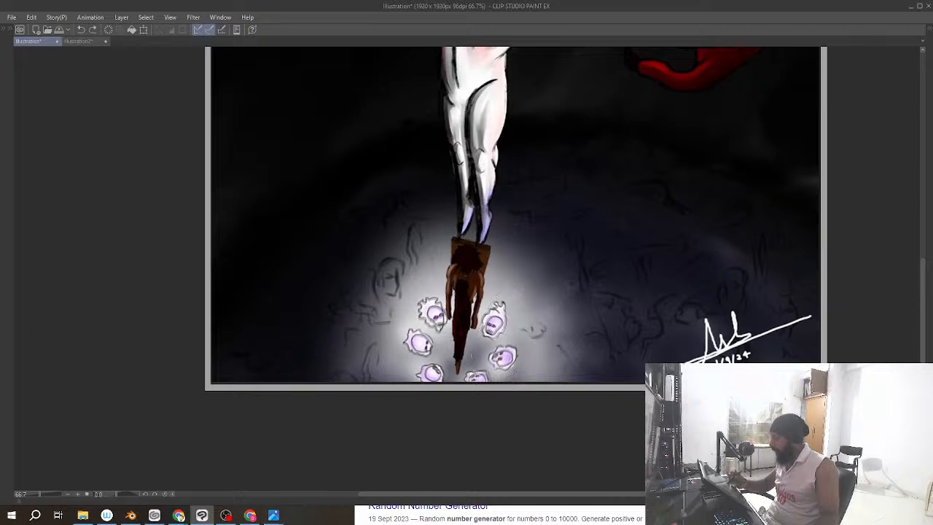
{"action": "key", "text": "ctrl+z"}
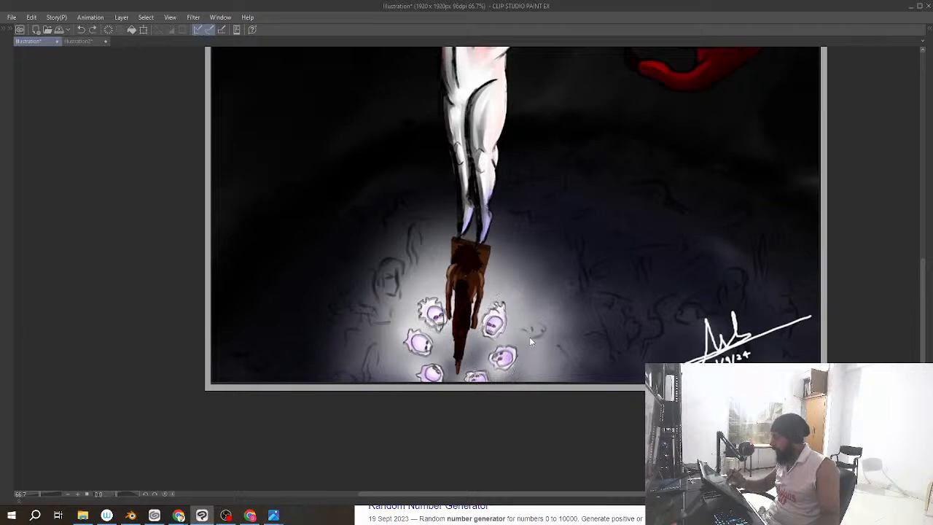
{"action": "left_click_drag", "start_coordinate": [595, 264], "coordinate": [584, 285]}
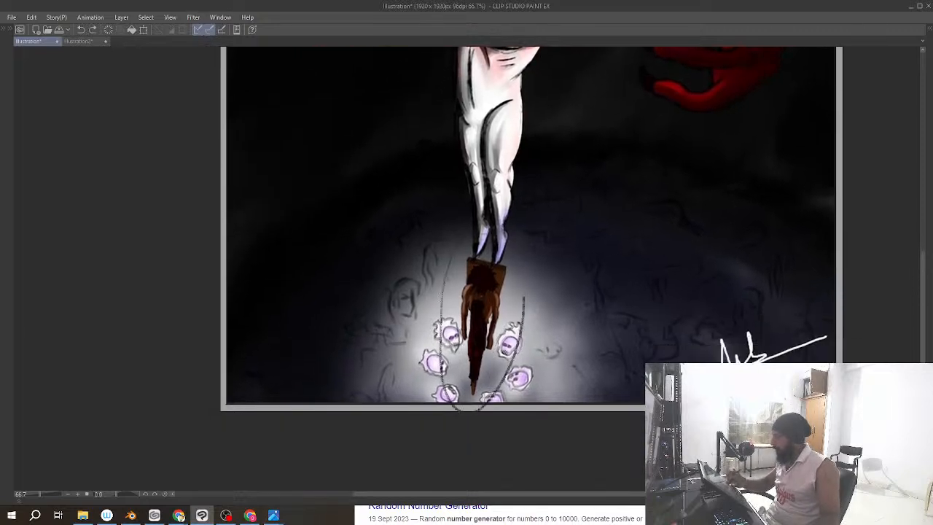
{"action": "left_click_drag", "start_coordinate": [548, 214], "coordinate": [560, 374]}
{"action": "left_click_drag", "start_coordinate": [512, 432], "coordinate": [464, 348]}
{"action": "scroll", "coordinate": [580, 375], "scroll_direction": "down", "scroll_amount": 2}
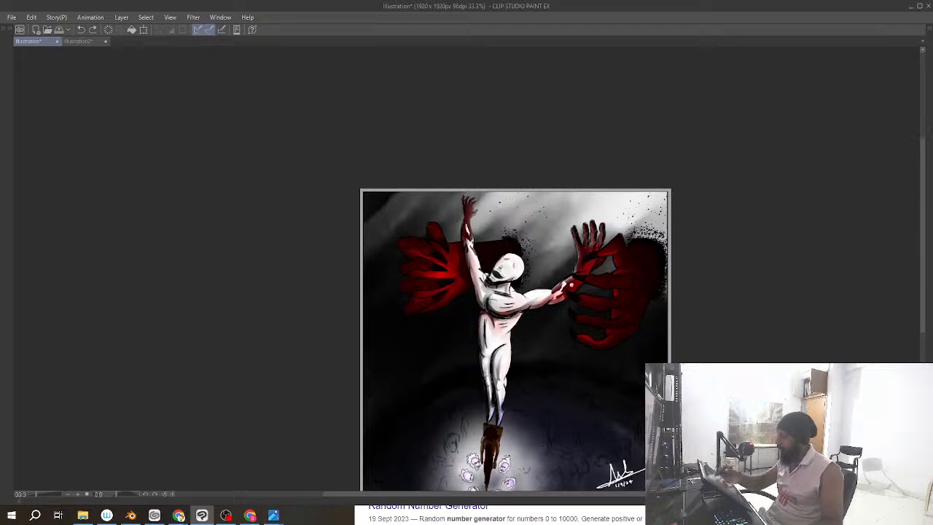
{"action": "key", "text": "Tab"}
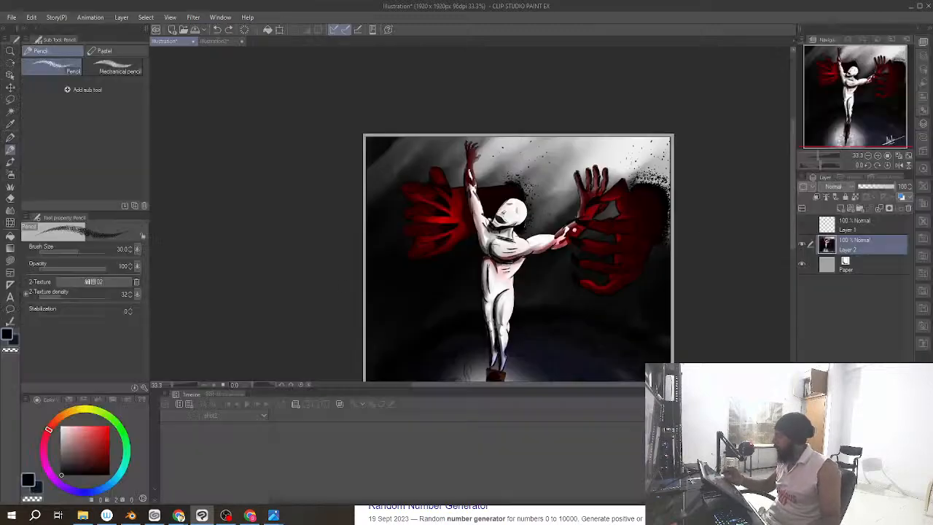
Lower Layer 2's opacity to 38% in the first illustration and return to the second illustration with the astronaut sketch.
{"action": "left_click_drag", "start_coordinate": [874, 186], "coordinate": [867, 186]}
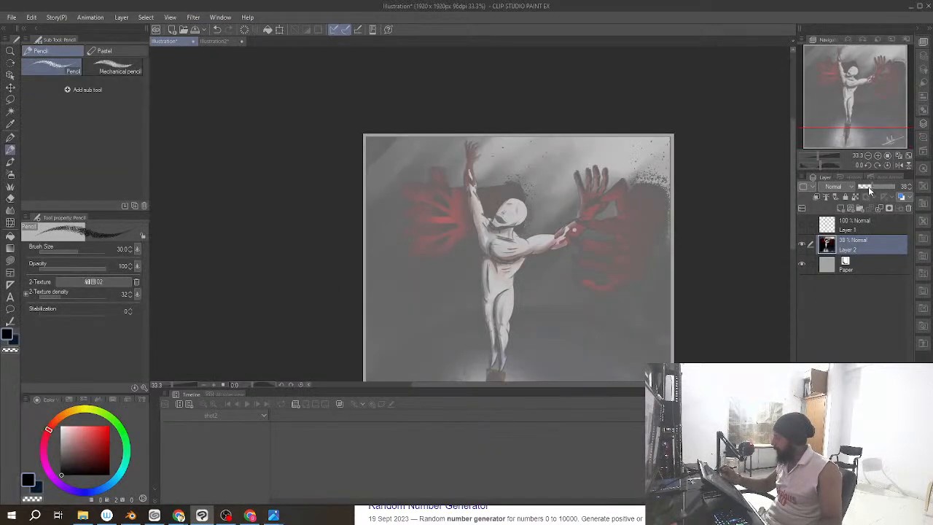
{"action": "left_click", "coordinate": [214, 41]}
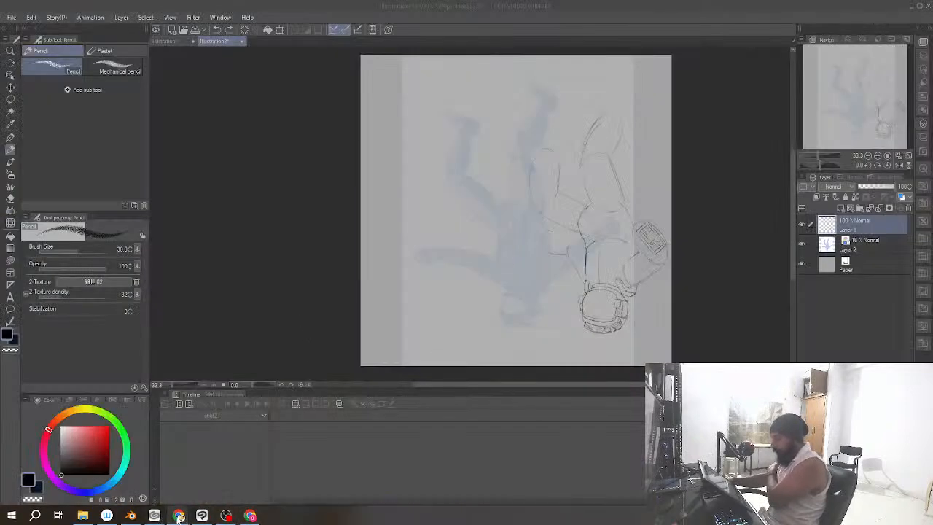
Generate a random number from 1 to 15 in the browser and open 9.jfif from the stream2 review folder.
{"action": "mouse_move", "coordinate": [179, 515]}
{"action": "left_click", "coordinate": [200, 468]}
{"action": "left_click", "coordinate": [533, 258]}
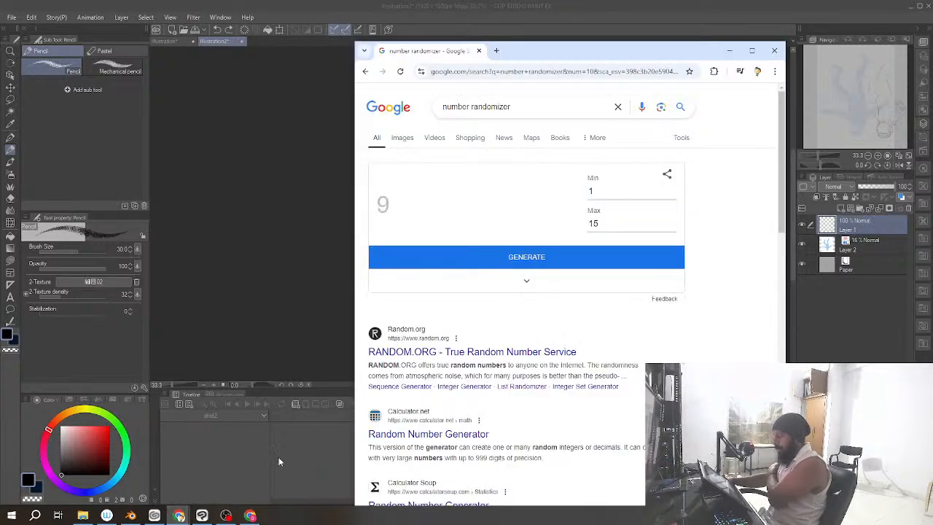
{"action": "left_click", "coordinate": [82, 515]}
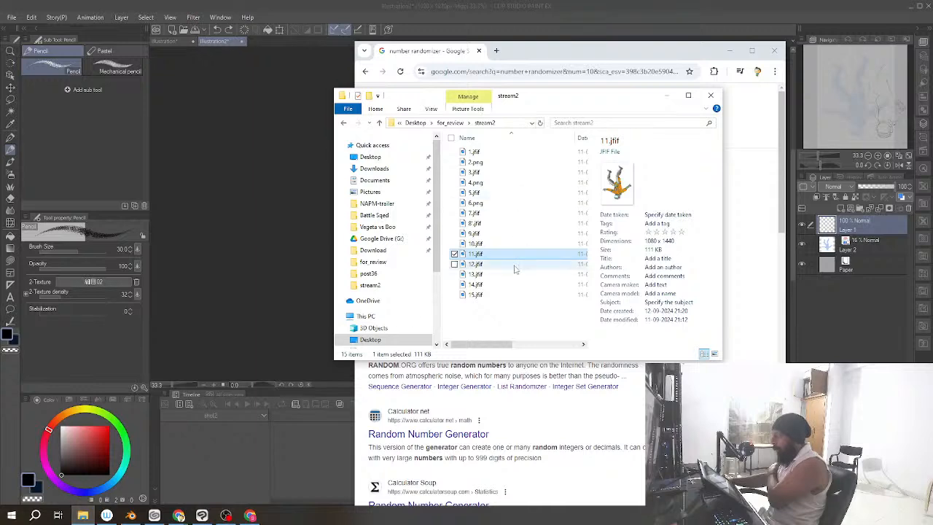
{"action": "left_click", "coordinate": [479, 234]}
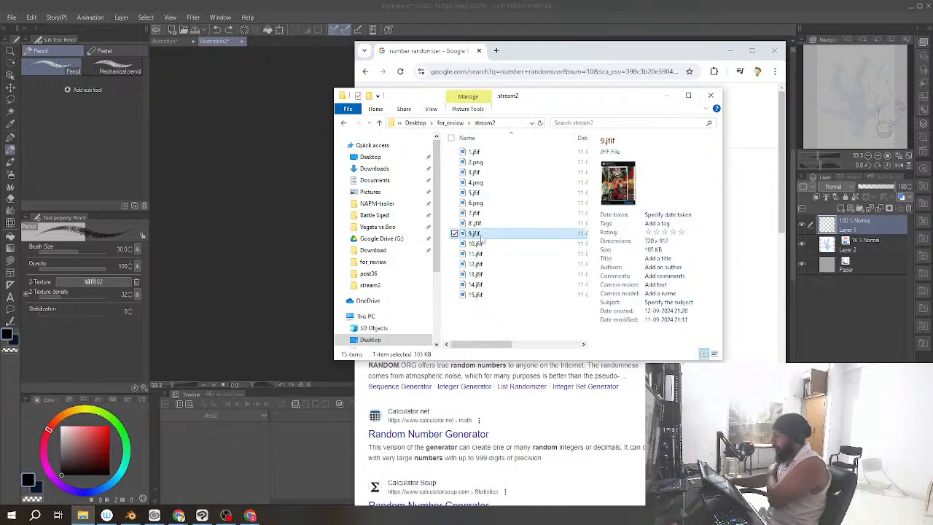
{"action": "double_click", "coordinate": [479, 235]}
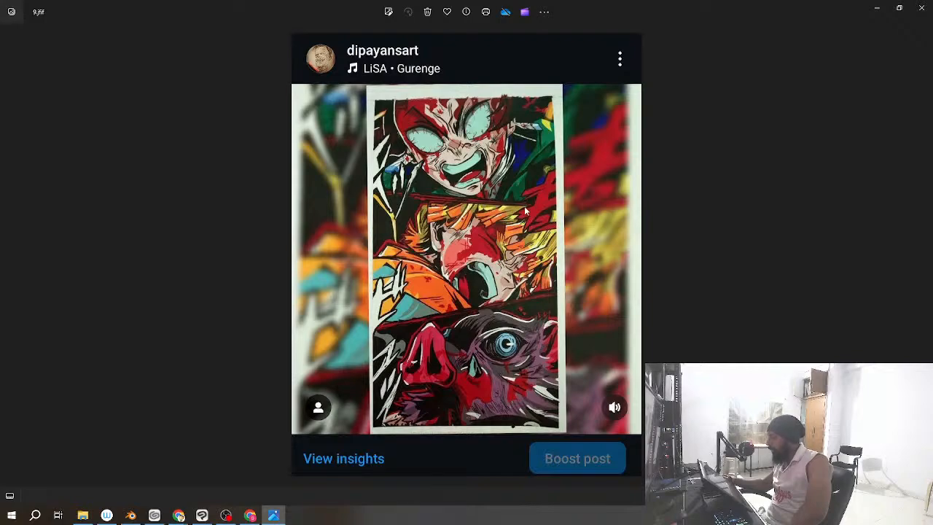
Examine the three stacked face panels of the manga artwork up close and as a whole, and close the image.
{"action": "scroll", "coordinate": [523, 261], "scroll_direction": "up", "scroll_amount": 5}
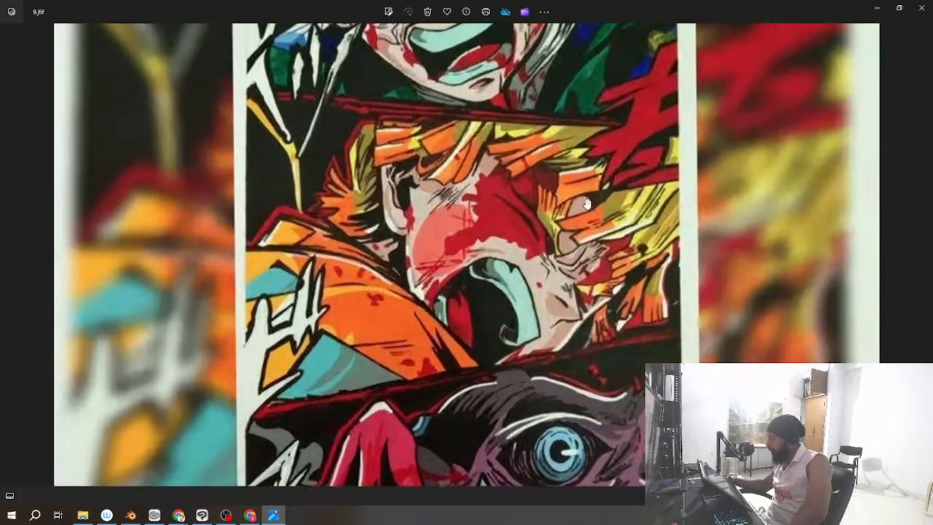
{"action": "left_click_drag", "start_coordinate": [587, 204], "coordinate": [567, 382]}
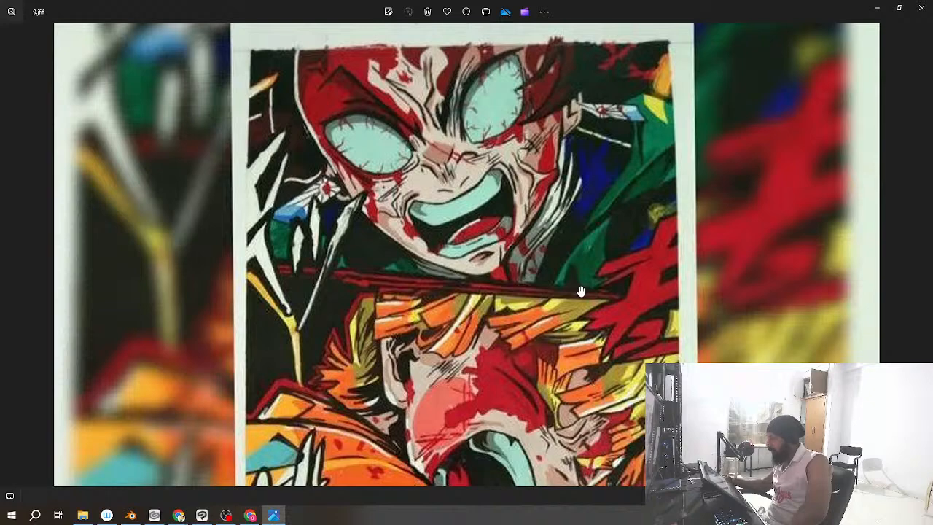
{"action": "scroll", "coordinate": [612, 335], "scroll_direction": "down", "scroll_amount": 4}
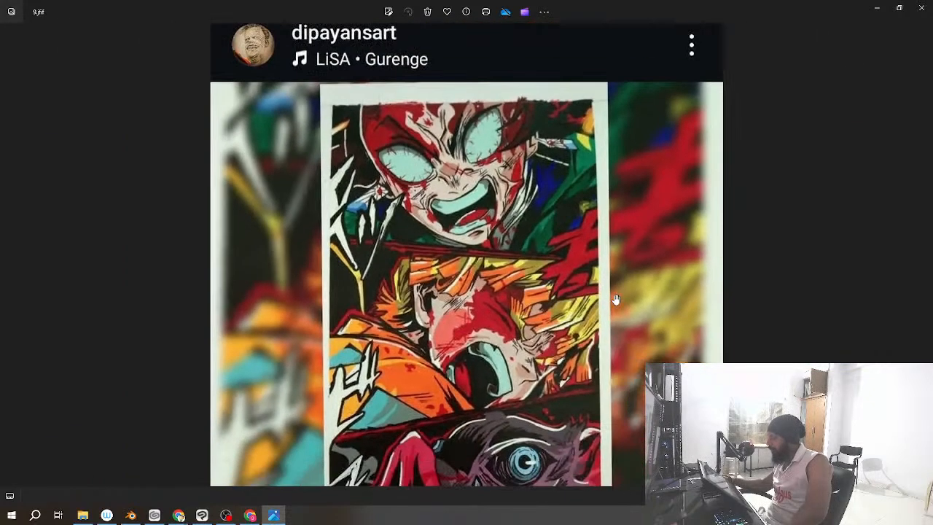
{"action": "scroll", "coordinate": [616, 299], "scroll_direction": "down", "scroll_amount": 2}
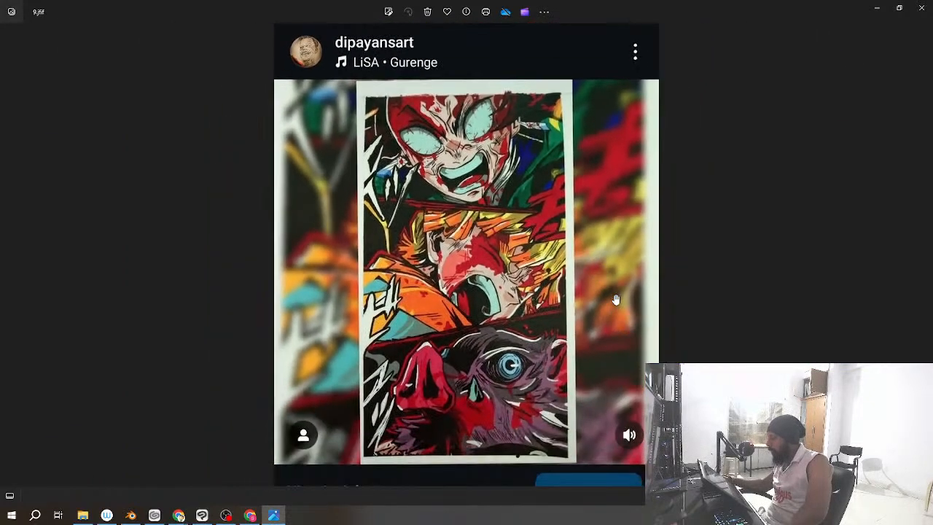
{"action": "scroll", "coordinate": [615, 299], "scroll_direction": "down", "scroll_amount": 1}
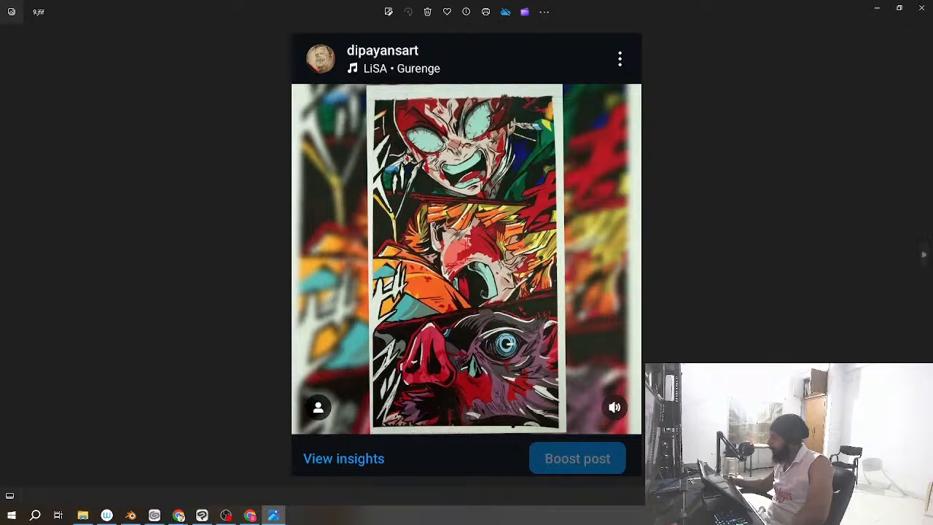
{"action": "left_click", "coordinate": [921, 9]}
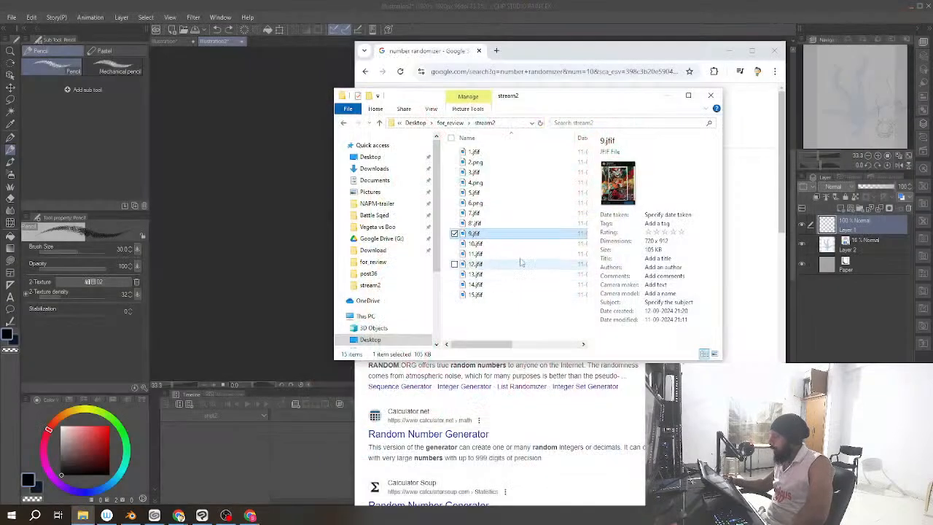
Generate another random number from 1 to 15 and select 11.jfif in the stream2 folder.
{"action": "left_click", "coordinate": [556, 56]}
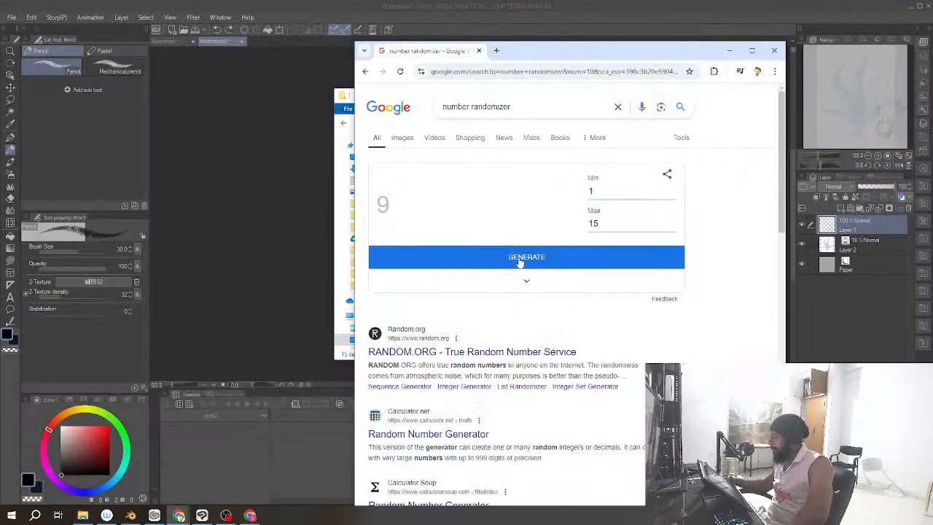
{"action": "left_click", "coordinate": [526, 256]}
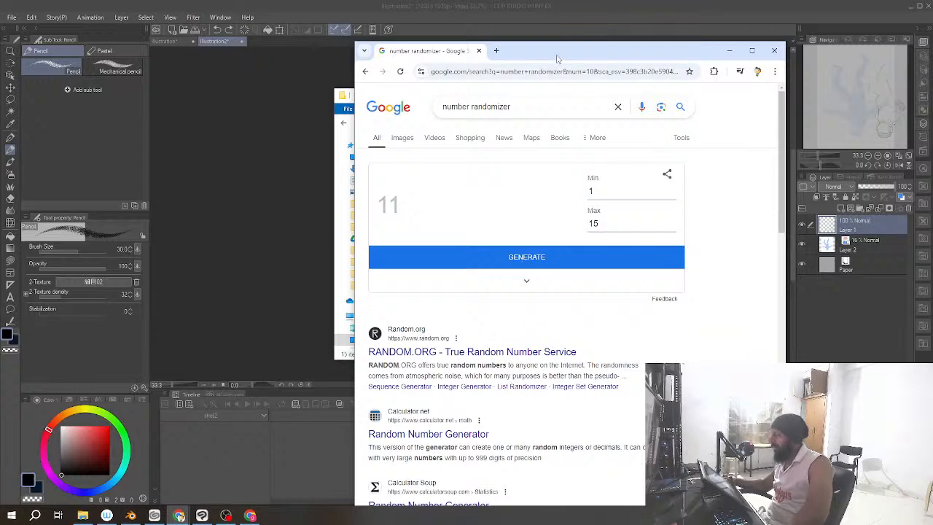
{"action": "left_click_drag", "start_coordinate": [557, 59], "coordinate": [550, 350]}
{"action": "left_click", "coordinate": [474, 253]}
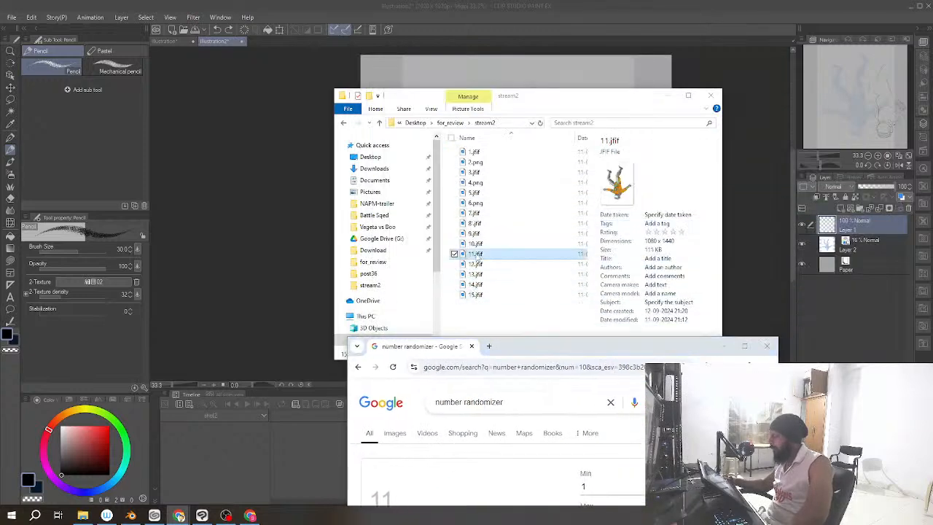
Generate a new random number in the browser and open 2.png from the stream2 folder in Clip Studio Paint.
{"action": "left_click_drag", "start_coordinate": [672, 352], "coordinate": [695, 91]}
{"action": "left_click", "coordinate": [574, 297]}
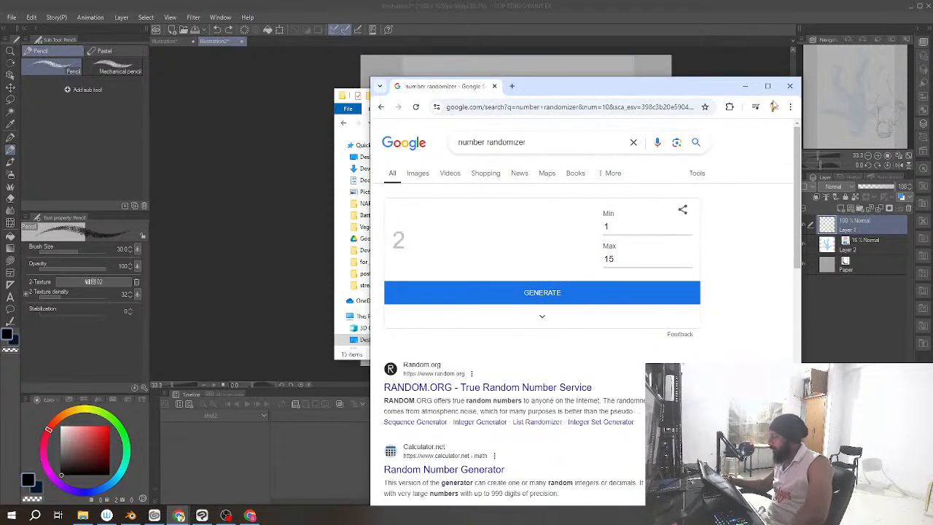
{"action": "left_click", "coordinate": [744, 86]}
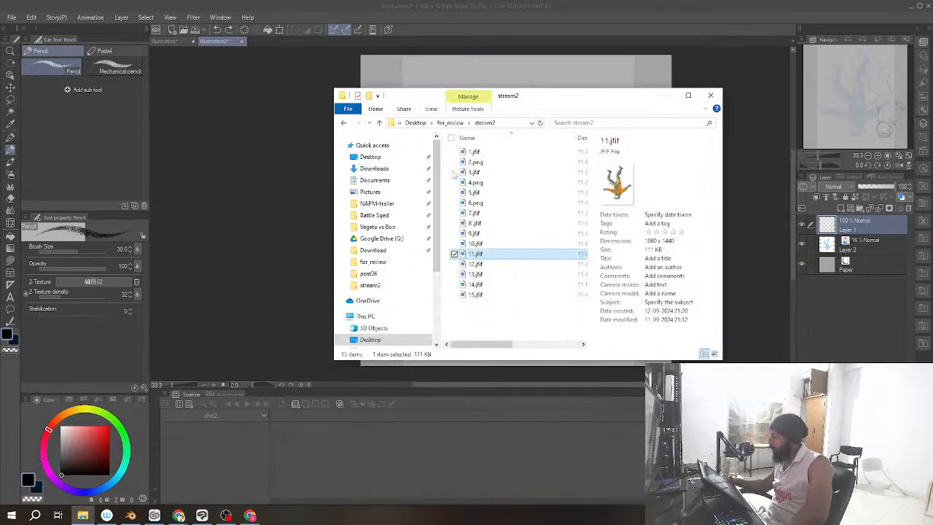
{"action": "left_click", "coordinate": [474, 162]}
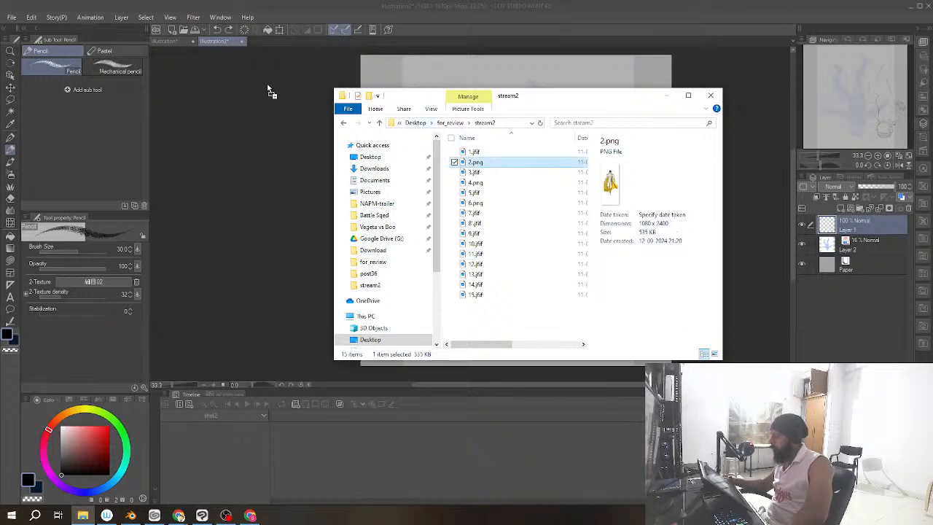
{"action": "left_click_drag", "start_coordinate": [268, 87], "coordinate": [264, 118]}
{"action": "left_click", "coordinate": [535, 30]}
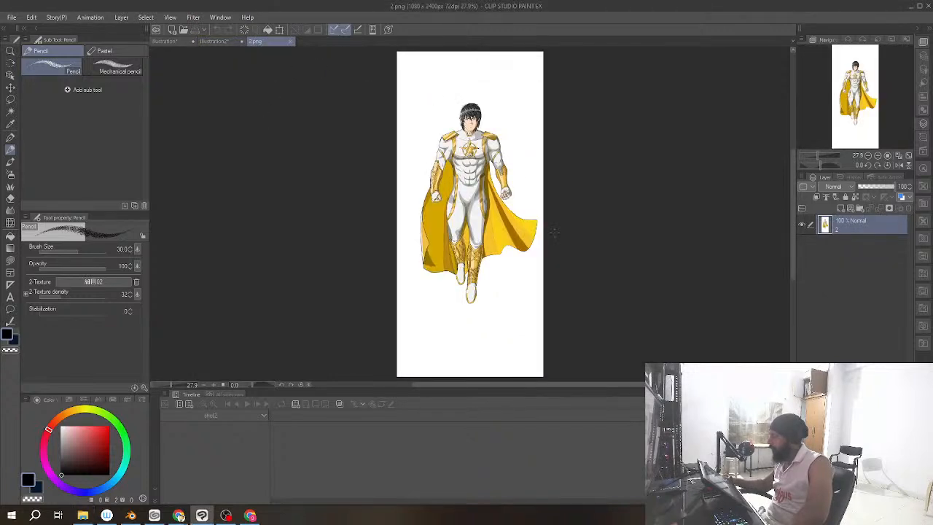
Inspect the caped superhero's upper body and the full figure with the palettes hidden, and restore the palettes.
{"action": "scroll", "coordinate": [491, 213], "scroll_direction": "up", "scroll_amount": 4}
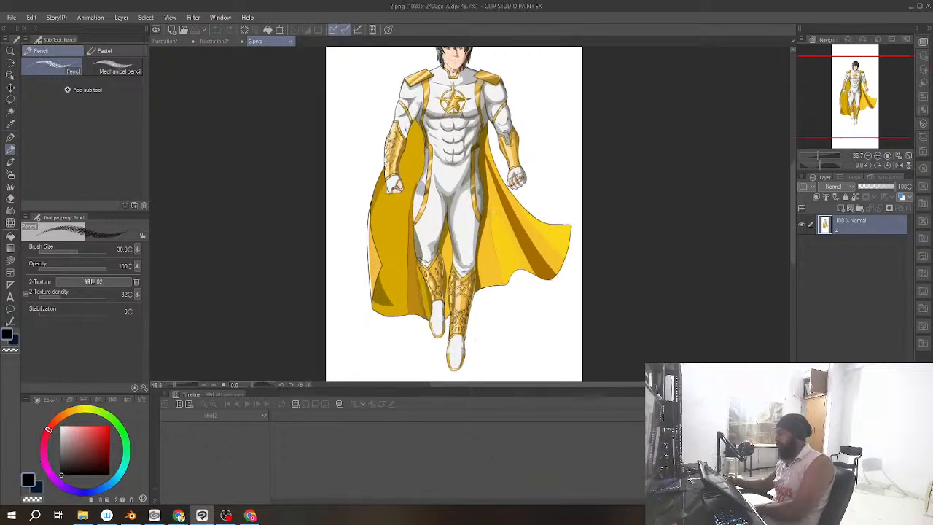
{"action": "key", "text": "Tab"}
{"action": "scroll", "coordinate": [491, 213], "scroll_direction": "up", "scroll_amount": 3}
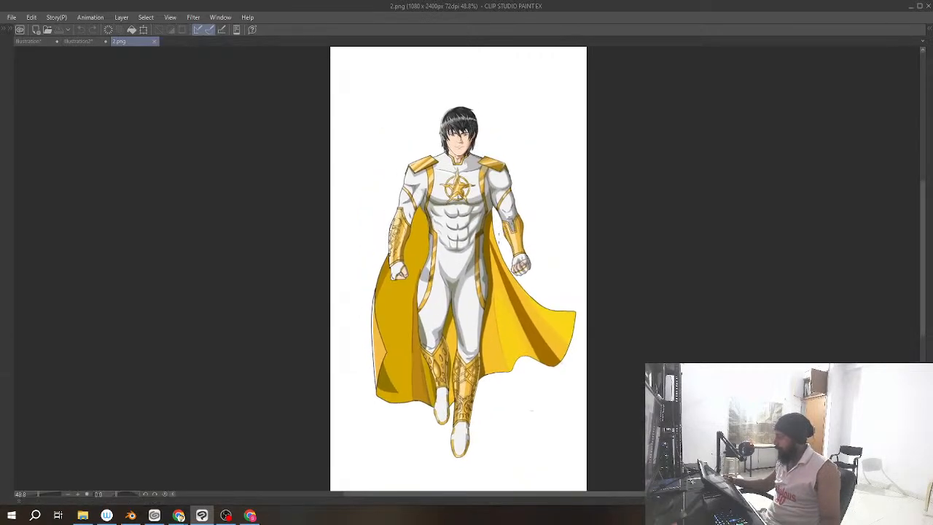
{"action": "scroll", "coordinate": [491, 213], "scroll_direction": "up", "scroll_amount": 4}
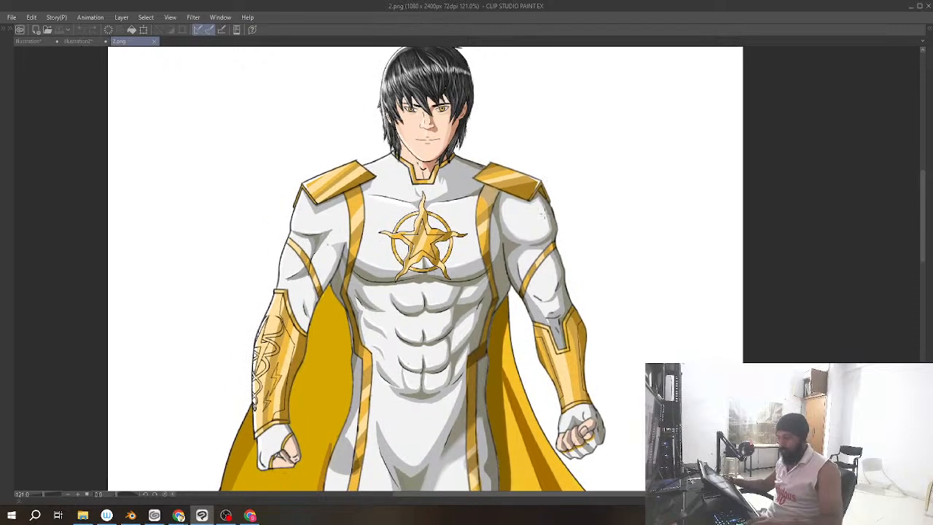
{"action": "key", "text": "ctrl+0"}
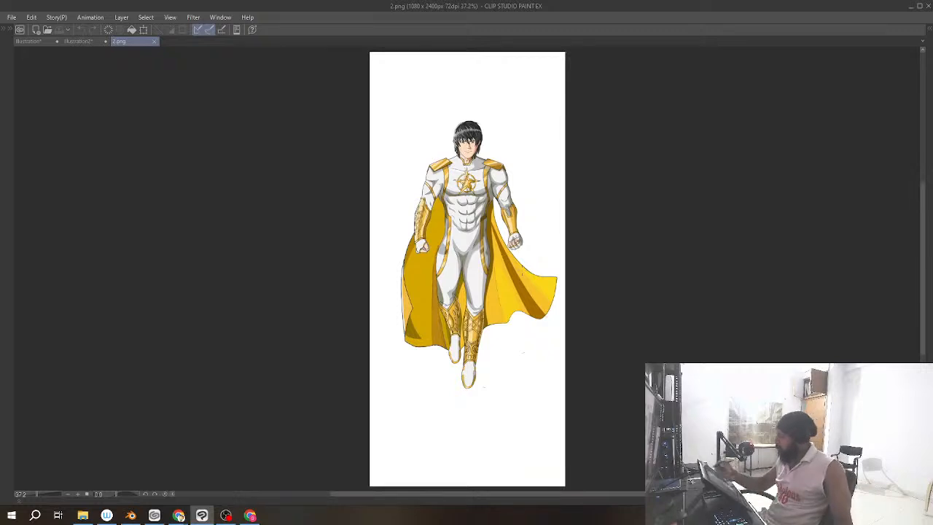
{"action": "key", "text": "Tab"}
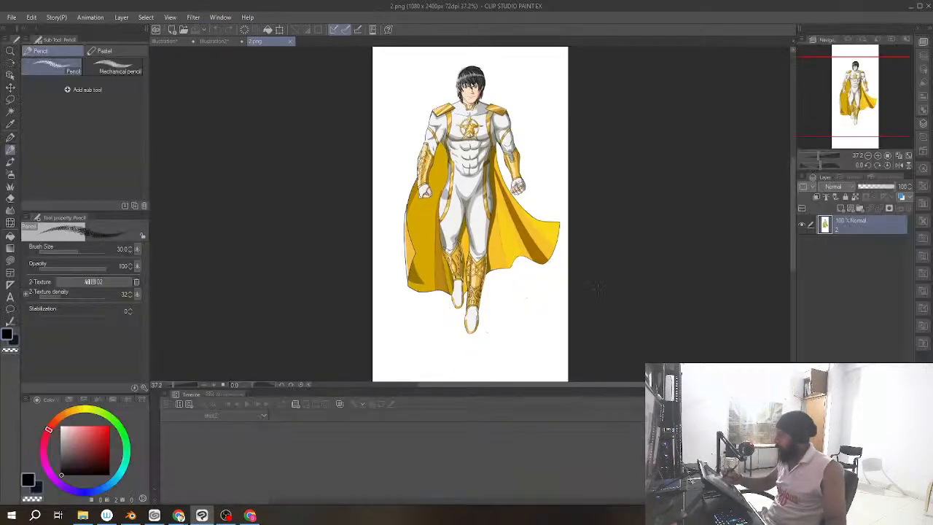
Examine the superhero from the head down to the cape and legs at 100%, and the ornate gold boots at 200%.
{"action": "scroll", "coordinate": [568, 312], "scroll_direction": "up", "scroll_amount": 2}
{"action": "left_click_drag", "start_coordinate": [507, 55], "coordinate": [574, 319]}
{"action": "scroll", "coordinate": [596, 290], "scroll_direction": "up", "scroll_amount": 1}
{"action": "left_click_drag", "start_coordinate": [596, 287], "coordinate": [620, 291]}
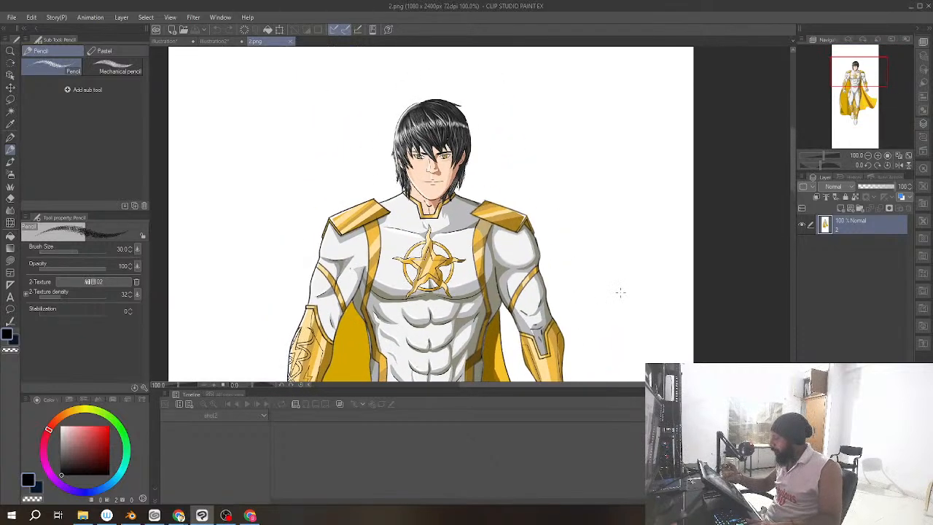
{"action": "left_click_drag", "start_coordinate": [619, 292], "coordinate": [607, 197]}
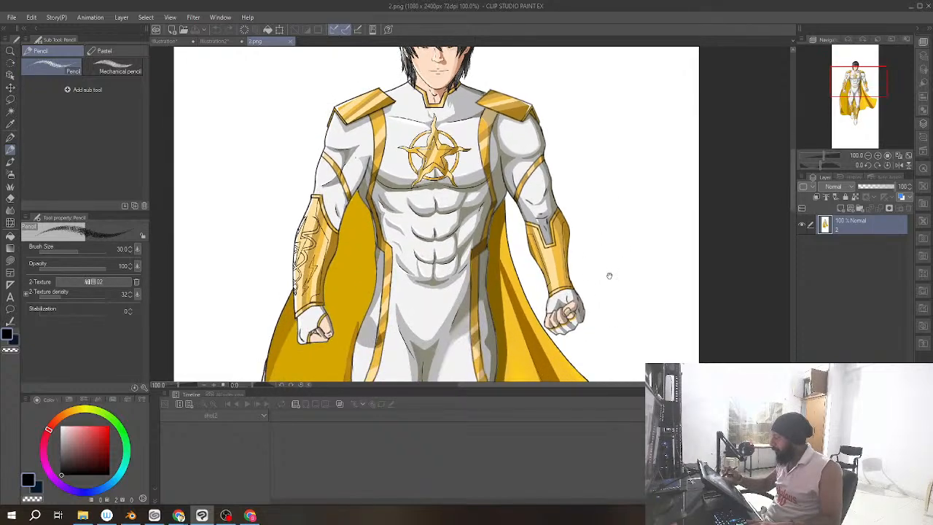
{"action": "scroll", "coordinate": [608, 319], "scroll_direction": "down", "scroll_amount": 5}
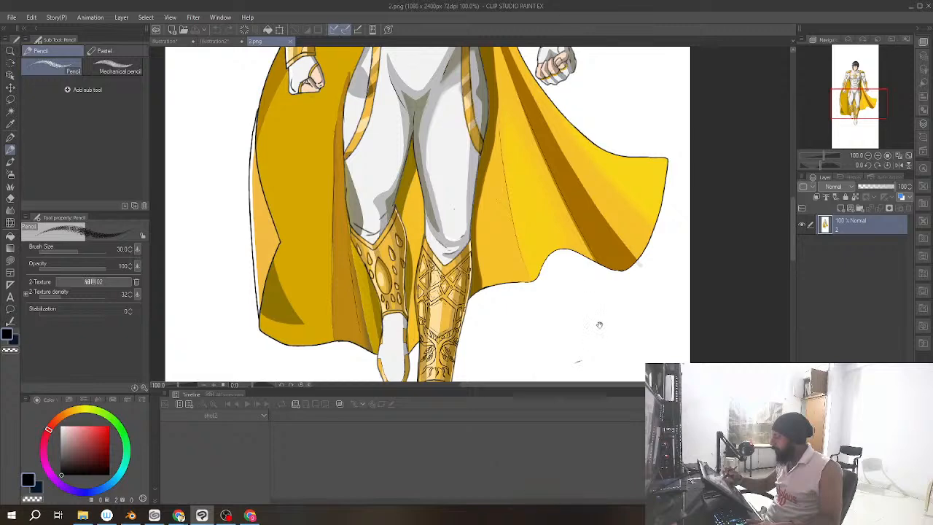
{"action": "scroll", "coordinate": [601, 324], "scroll_direction": "up", "scroll_amount": 2}
{"action": "left_click_drag", "start_coordinate": [602, 267], "coordinate": [612, 181]}
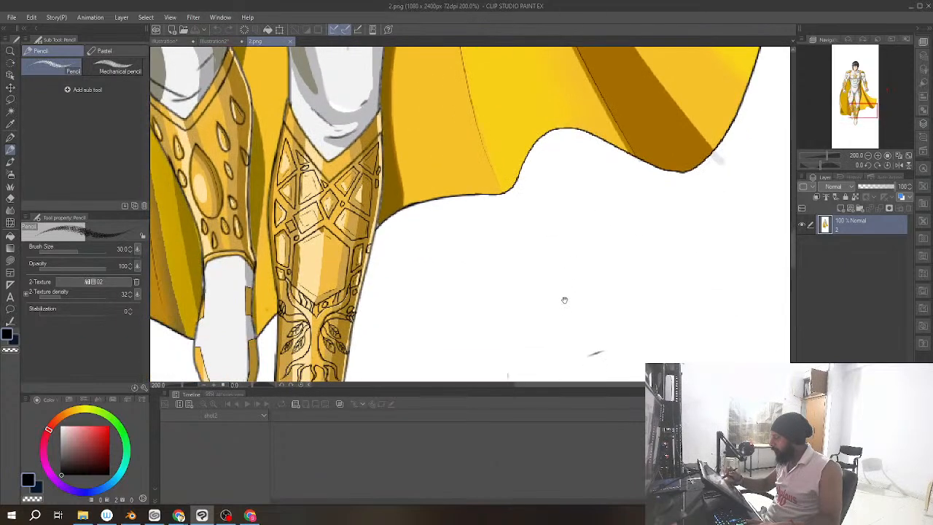
Examine the superhero at 200% from the boots back up to the abdomen, forearm, chest emblem and face.
{"action": "left_click_drag", "start_coordinate": [595, 229], "coordinate": [601, 341]}
{"action": "left_click_drag", "start_coordinate": [605, 190], "coordinate": [666, 344]}
{"action": "left_click_drag", "start_coordinate": [634, 188], "coordinate": [635, 322]}
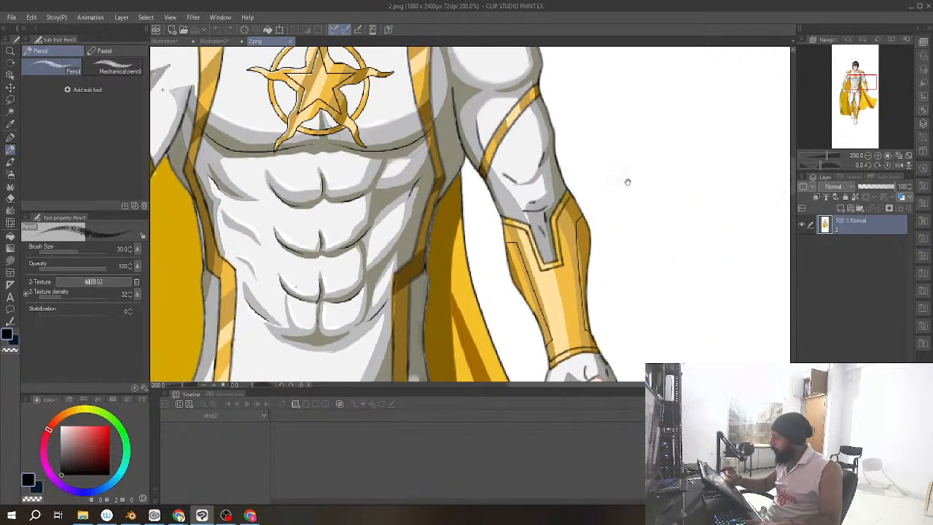
{"action": "left_click_drag", "start_coordinate": [626, 181], "coordinate": [645, 327]}
{"action": "left_click_drag", "start_coordinate": [632, 286], "coordinate": [641, 360]}
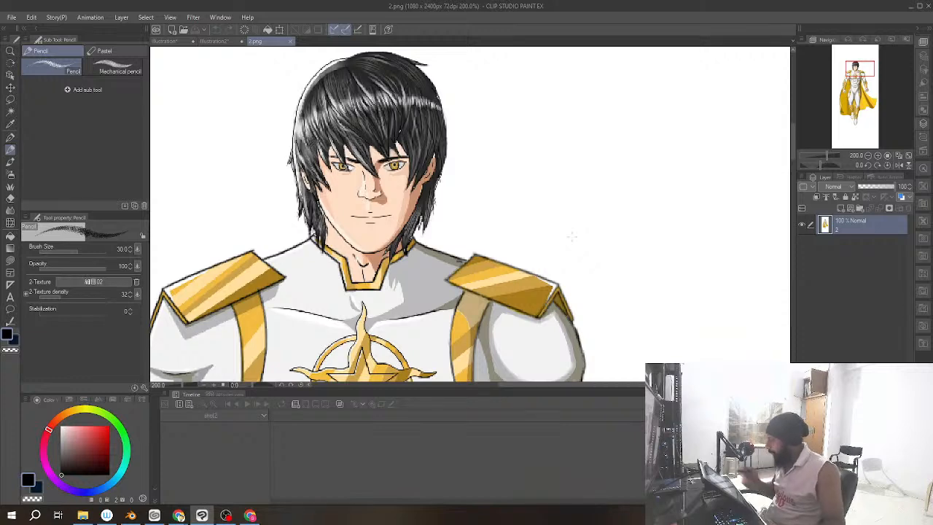
{"action": "key", "text": "Tab"}
{"action": "left_click_drag", "start_coordinate": [632, 407], "coordinate": [656, 292]}
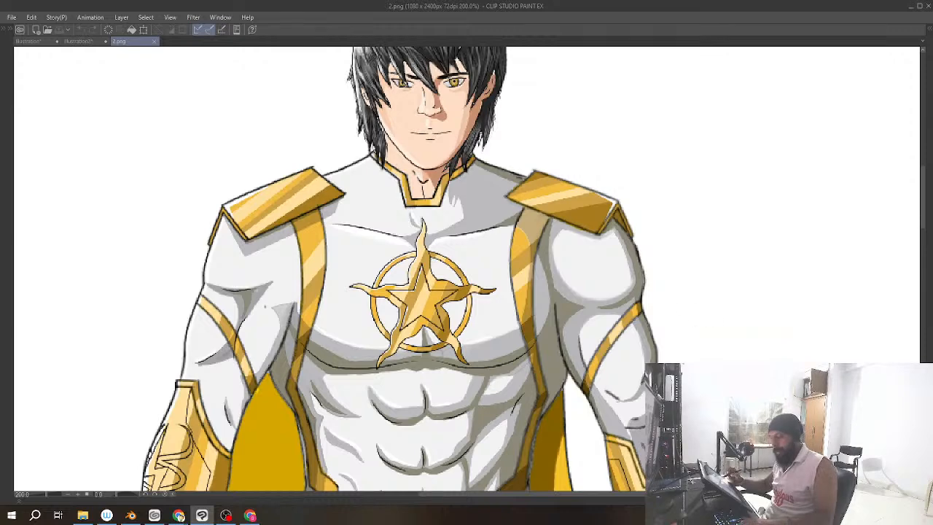
{"action": "scroll", "coordinate": [715, 331], "scroll_direction": "up", "scroll_amount": 2}
{"action": "left_click_drag", "start_coordinate": [700, 335], "coordinate": [706, 369]}
{"action": "scroll", "coordinate": [690, 368], "scroll_direction": "down", "scroll_amount": 2}
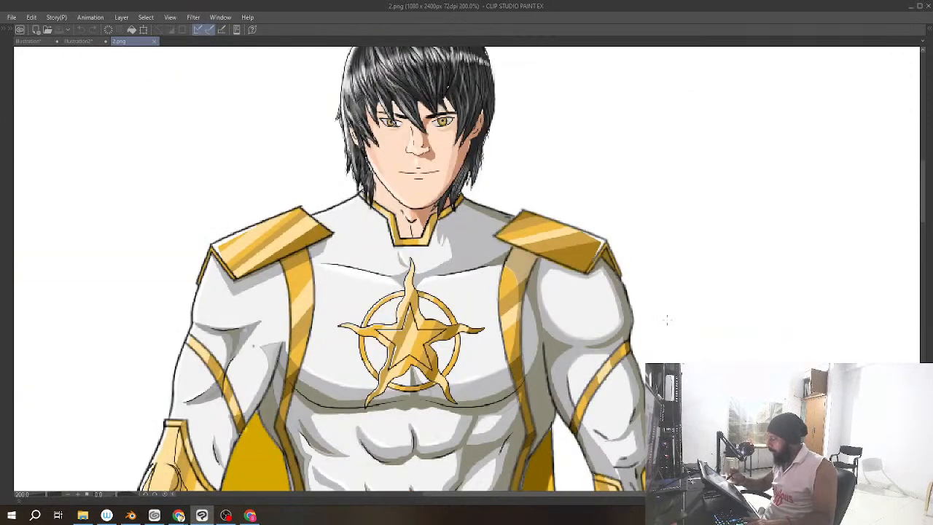
Try several bold outline strokes along the outer edge of the superhero's upper arm at 400%, undoing each attempt.
{"action": "left_click_drag", "start_coordinate": [553, 345], "coordinate": [745, 302]}
{"action": "scroll", "coordinate": [567, 312], "scroll_direction": "up", "scroll_amount": 2}
{"action": "left_click_drag", "start_coordinate": [143, 373], "coordinate": [167, 373]}
{"action": "left_click_drag", "start_coordinate": [91, 258], "coordinate": [53, 385]}
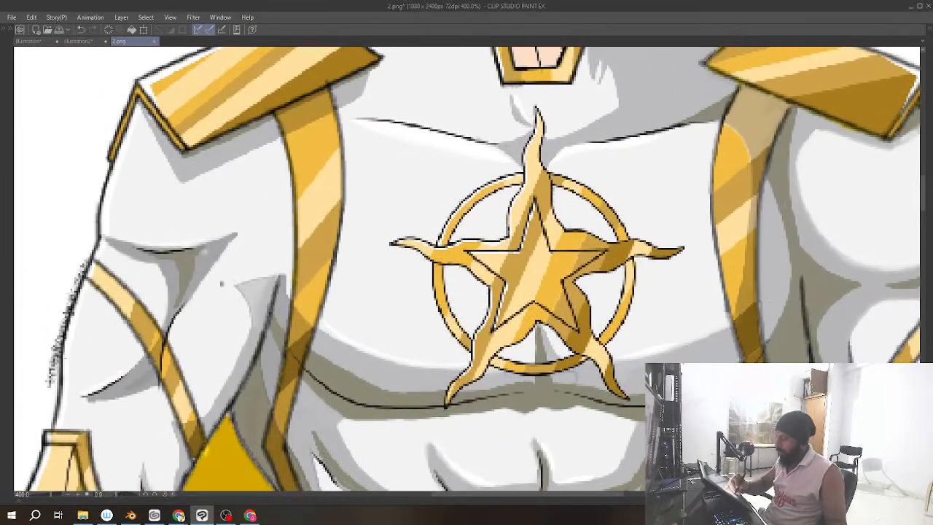
{"action": "key", "text": "ctrl+z"}
{"action": "left_click_drag", "start_coordinate": [86, 253], "coordinate": [53, 377]}
{"action": "key", "text": "ctrl+z"}
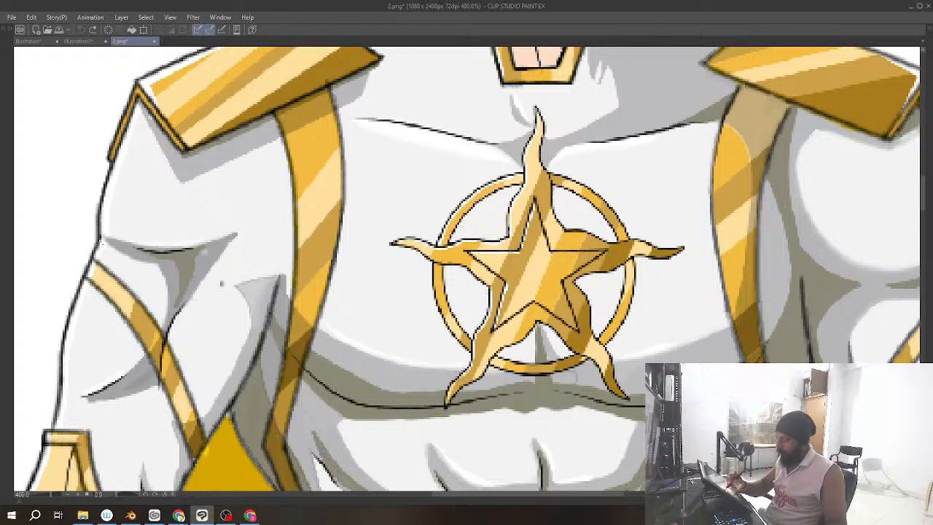
{"action": "mouse_move", "coordinate": [96, 245]}
{"action": "left_mouse_down"}
{"action": "mouse_move", "coordinate": [54, 376]}
{"action": "mouse_move", "coordinate": [62, 305]}
{"action": "mouse_move", "coordinate": [51, 379]}
{"action": "left_mouse_up"}
{"action": "key", "text": "ctrl+z"}
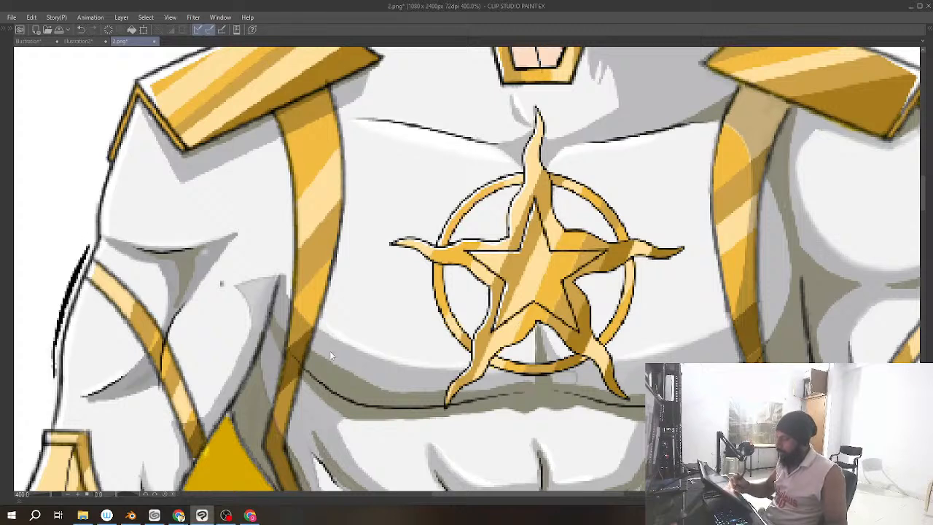
{"action": "key", "text": "ctrl+z"}
{"action": "left_click_drag", "start_coordinate": [85, 252], "coordinate": [49, 395]}
{"action": "key", "text": "ctrl+z"}
Draw an arrow pointing at the outline of the gold suit strap beside the opposite shoulder, redoing it until it is clean.
{"action": "mouse_move", "coordinate": [755, 325]}
{"action": "left_mouse_down"}
{"action": "mouse_move", "coordinate": [586, 346]}
{"action": "mouse_move", "coordinate": [549, 338]}
{"action": "left_mouse_up"}
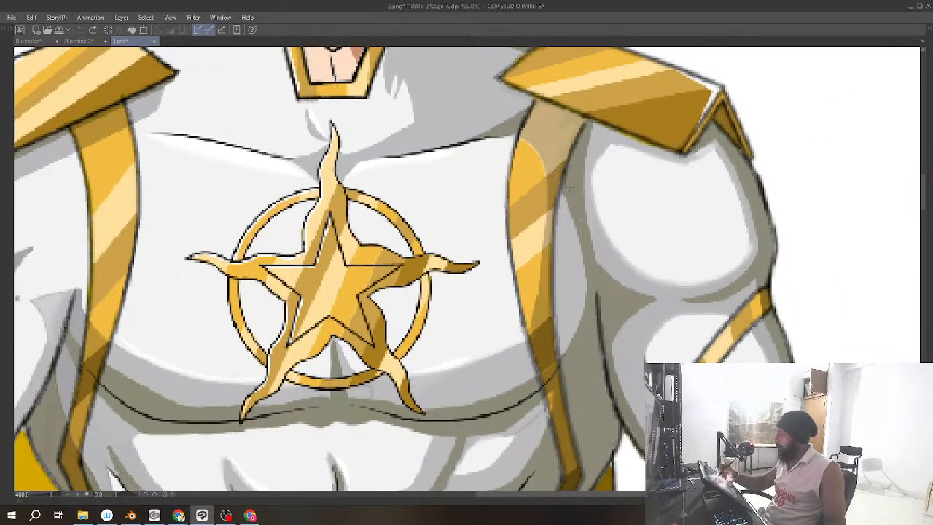
{"action": "mouse_move", "coordinate": [566, 174]}
{"action": "left_mouse_down"}
{"action": "mouse_move", "coordinate": [559, 203]}
{"action": "mouse_move", "coordinate": [553, 302]}
{"action": "mouse_move", "coordinate": [568, 198]}
{"action": "mouse_move", "coordinate": [558, 302]}
{"action": "left_mouse_up"}
{"action": "key", "text": "ctrl+z"}
{"action": "key", "text": "ctrl+z"}
{"action": "left_click_drag", "start_coordinate": [616, 175], "coordinate": [548, 232]}
{"action": "key", "text": "ctrl+z"}
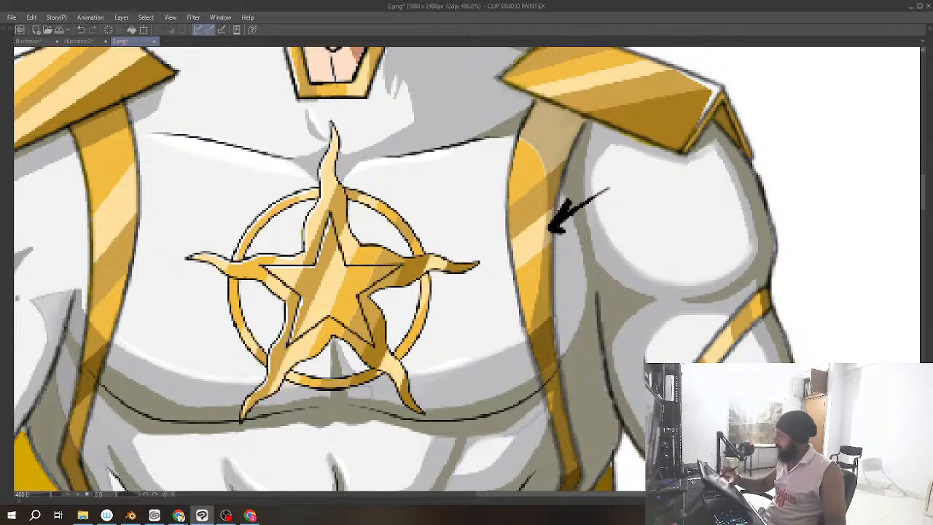
{"action": "key", "text": "ctrl+z"}
{"action": "key", "text": "ctrl+z"}
{"action": "left_click_drag", "start_coordinate": [623, 192], "coordinate": [559, 233]}
{"action": "left_click_drag", "start_coordinate": [581, 210], "coordinate": [568, 237]}
Mark the outer outline of the banded upper arm with an arrow, and undo the arrows.
{"action": "left_click_drag", "start_coordinate": [478, 290], "coordinate": [741, 239]}
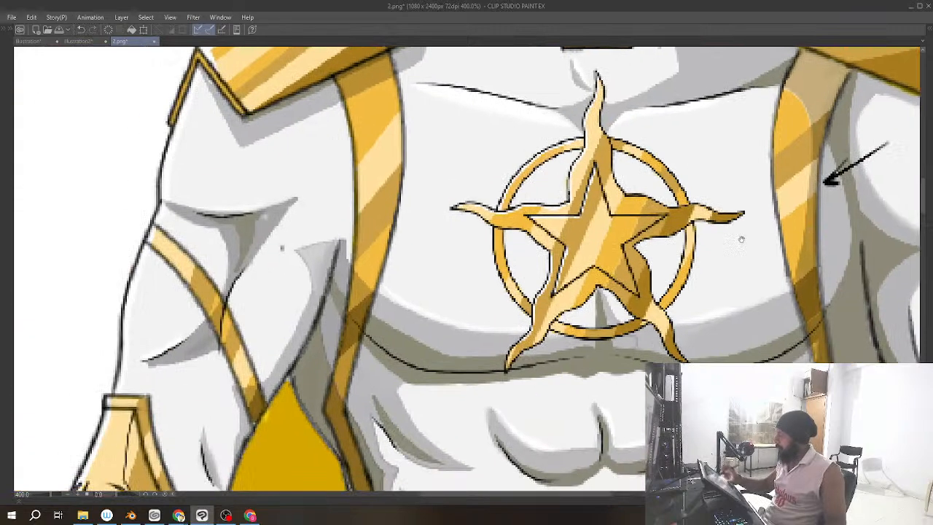
{"action": "left_click_drag", "start_coordinate": [70, 282], "coordinate": [116, 263]}
{"action": "mouse_move", "coordinate": [102, 256]}
{"action": "left_mouse_down"}
{"action": "mouse_move", "coordinate": [121, 261]}
{"action": "mouse_move", "coordinate": [114, 269]}
{"action": "left_mouse_up"}
{"action": "mouse_move", "coordinate": [754, 341]}
{"action": "left_mouse_down"}
{"action": "mouse_move", "coordinate": [639, 376]}
{"action": "mouse_move", "coordinate": [429, 414]}
{"action": "left_mouse_up"}
{"action": "key", "text": "ctrl+z"}
{"action": "key", "text": "ctrl+z"}
{"action": "key", "text": "ctrl+z"}
{"action": "key", "text": "ctrl+z"}
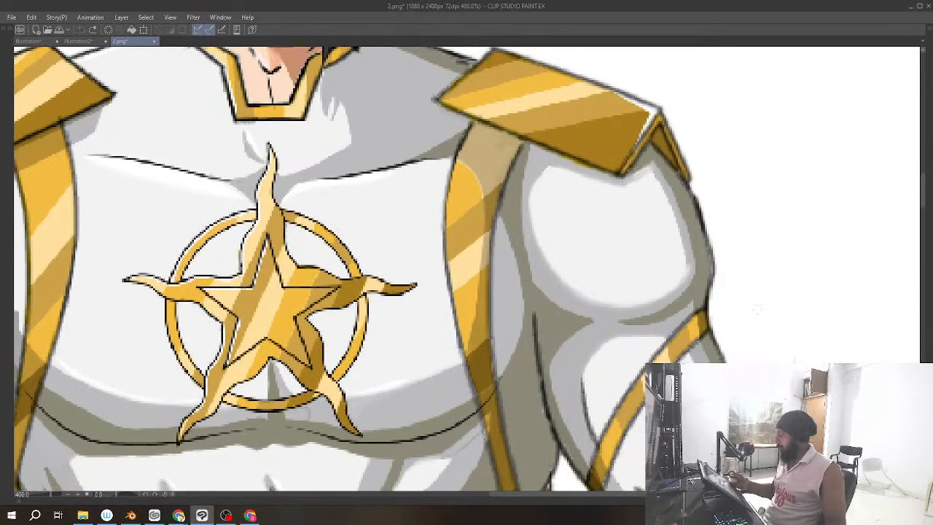
Inspect the arm and chest, and draw an arrow pointing at the thin outline of the chest emblem's ring.
{"action": "left_click_drag", "start_coordinate": [740, 361], "coordinate": [687, 273]}
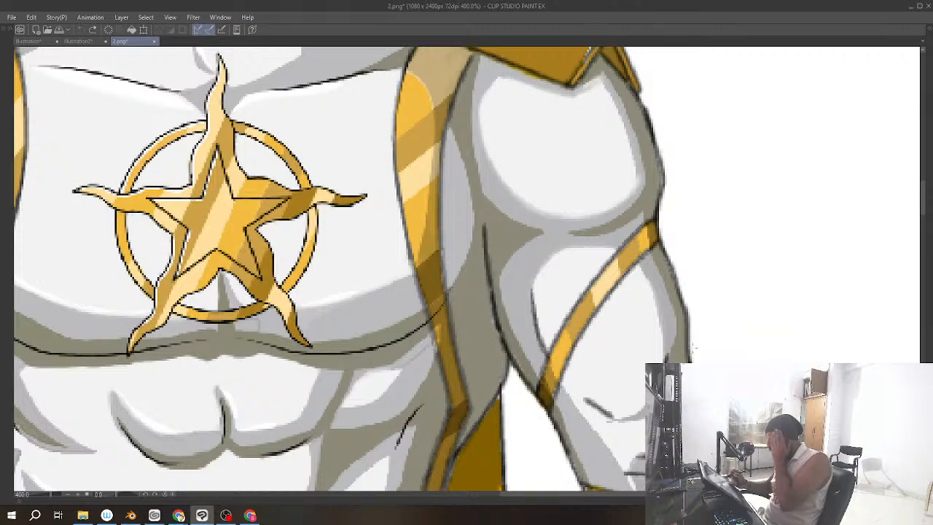
{"action": "left_click_drag", "start_coordinate": [720, 216], "coordinate": [751, 248]}
{"action": "mouse_move", "coordinate": [662, 286]}
{"action": "left_mouse_down"}
{"action": "mouse_move", "coordinate": [777, 288]}
{"action": "mouse_move", "coordinate": [692, 326]}
{"action": "left_mouse_up"}
{"action": "left_click_drag", "start_coordinate": [593, 333], "coordinate": [642, 355]}
{"action": "left_click_drag", "start_coordinate": [668, 312], "coordinate": [642, 355]}
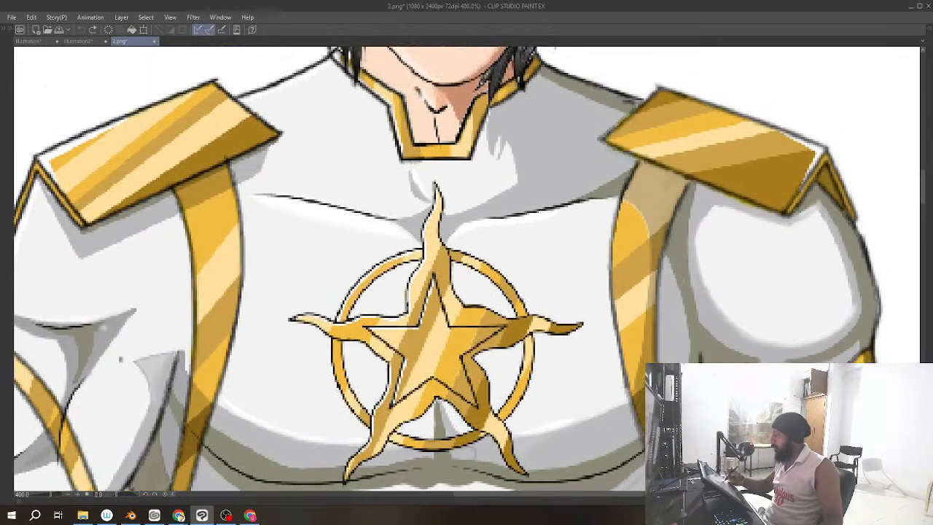
{"action": "left_click_drag", "start_coordinate": [592, 334], "coordinate": [636, 305]}
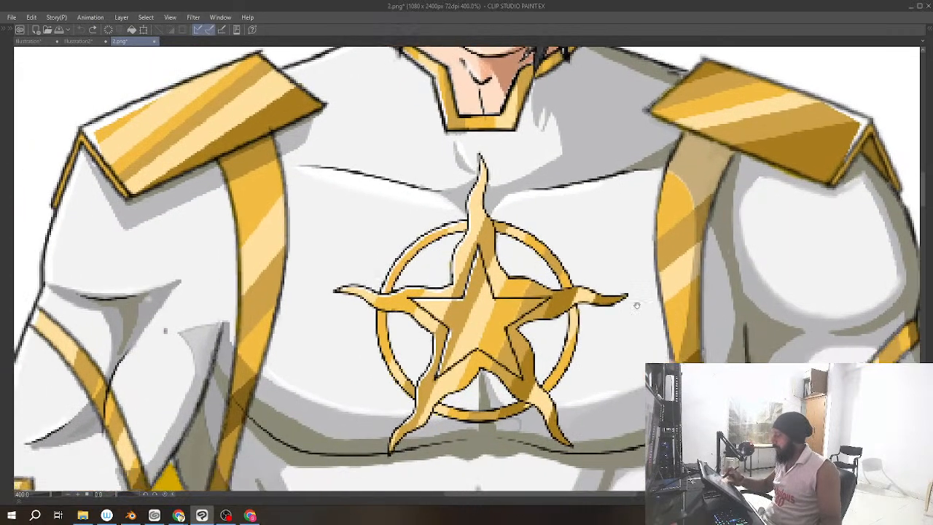
{"action": "left_click_drag", "start_coordinate": [375, 207], "coordinate": [405, 249]}
{"action": "left_click_drag", "start_coordinate": [391, 246], "coordinate": [405, 250]}
{"action": "key", "text": "ctrl+z"}
{"action": "key", "text": "ctrl+z"}
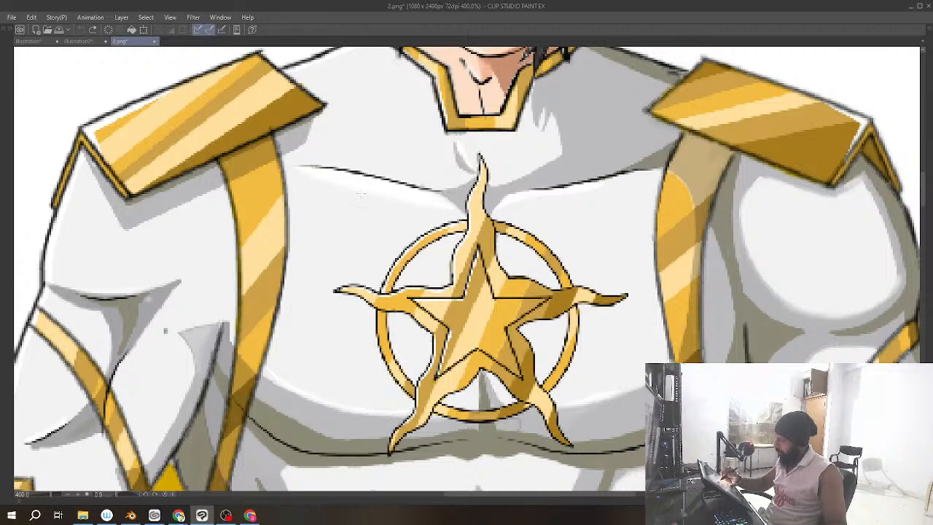
{"action": "mouse_move", "coordinate": [359, 191]}
{"action": "left_mouse_down"}
{"action": "mouse_move", "coordinate": [403, 242]}
{"action": "mouse_move", "coordinate": [384, 241]}
{"action": "mouse_move", "coordinate": [406, 246]}
{"action": "left_mouse_up"}
{"action": "left_click_drag", "start_coordinate": [404, 230], "coordinate": [406, 246]}
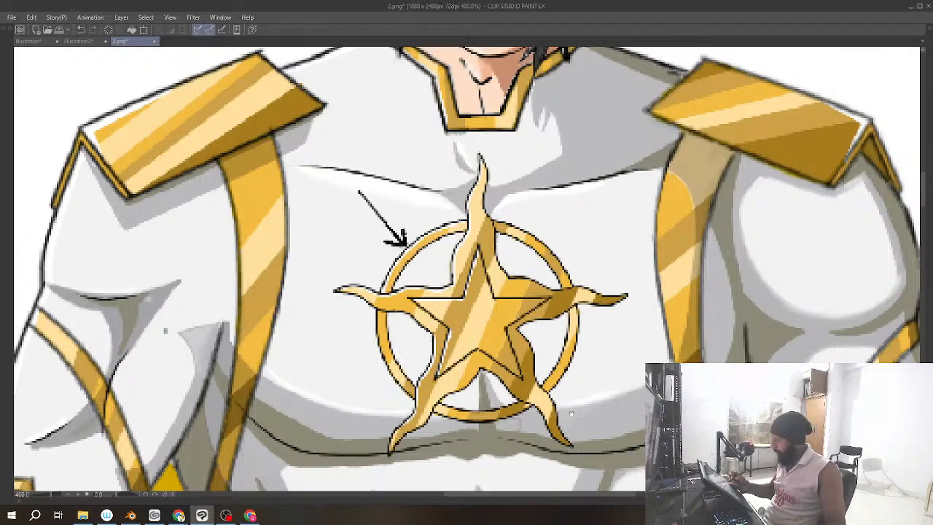
Draw arrows pointing at the chest-side edge of the gold strap and at the outer outline of the upper arm.
{"action": "left_click_drag", "start_coordinate": [571, 414], "coordinate": [594, 403]}
{"action": "mouse_move", "coordinate": [462, 369]}
{"action": "left_mouse_down"}
{"action": "mouse_move", "coordinate": [569, 321]}
{"action": "mouse_move", "coordinate": [561, 361]}
{"action": "left_mouse_up"}
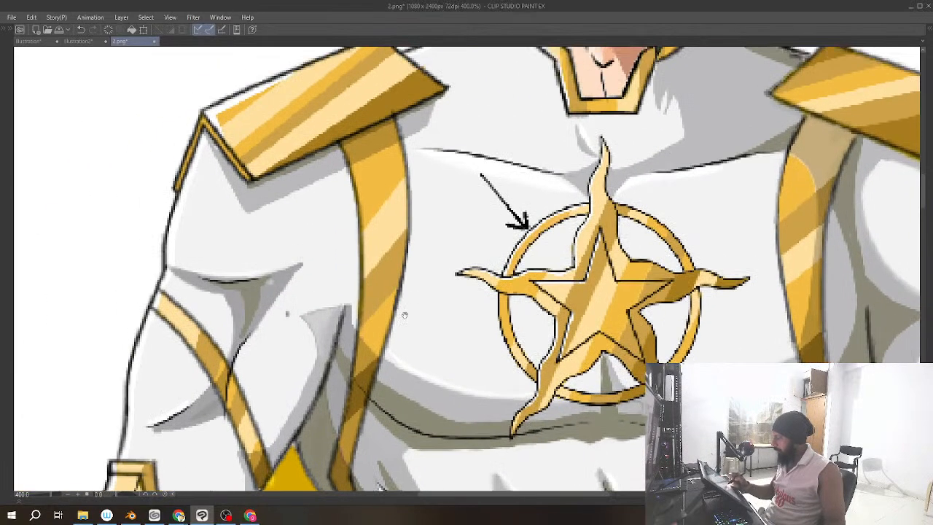
{"action": "left_click_drag", "start_coordinate": [440, 297], "coordinate": [397, 331]}
{"action": "left_click_drag", "start_coordinate": [403, 319], "coordinate": [398, 331]}
{"action": "left_click_drag", "start_coordinate": [408, 329], "coordinate": [397, 331]}
{"action": "left_click_drag", "start_coordinate": [317, 344], "coordinate": [321, 262]}
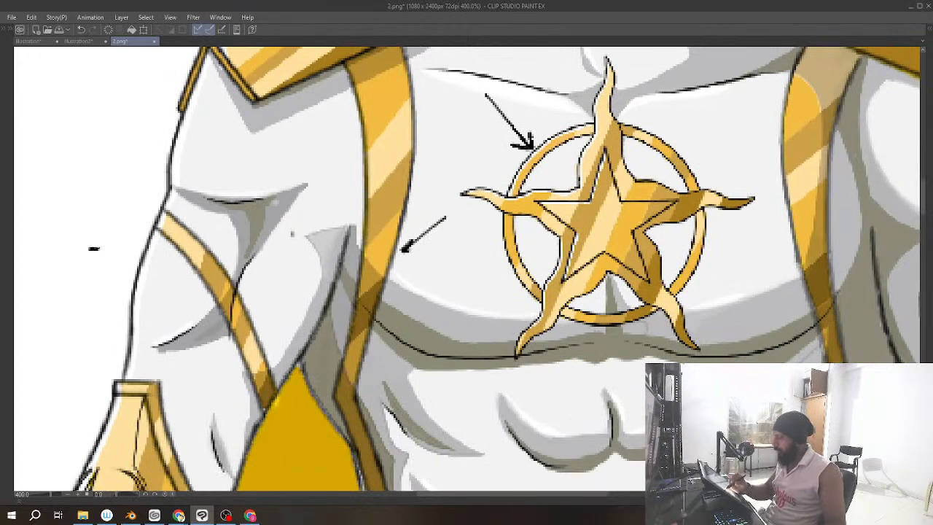
{"action": "left_click_drag", "start_coordinate": [99, 248], "coordinate": [145, 229]}
{"action": "left_click_drag", "start_coordinate": [145, 228], "coordinate": [127, 236]}
{"action": "left_click_drag", "start_coordinate": [241, 202], "coordinate": [212, 240]}
Add arrows marking the opposite strap's edge, the chest muscle line and the neck below the jaw.
{"action": "mouse_move", "coordinate": [655, 179]}
{"action": "left_mouse_down"}
{"action": "mouse_move", "coordinate": [658, 213]}
{"action": "mouse_move", "coordinate": [576, 340]}
{"action": "mouse_move", "coordinate": [426, 328]}
{"action": "left_mouse_up"}
{"action": "left_click_drag", "start_coordinate": [661, 266], "coordinate": [617, 270]}
{"action": "left_click_drag", "start_coordinate": [632, 265], "coordinate": [618, 270]}
{"action": "mouse_move", "coordinate": [472, 165]}
{"action": "left_mouse_down"}
{"action": "mouse_move", "coordinate": [445, 265]}
{"action": "mouse_move", "coordinate": [457, 306]}
{"action": "left_mouse_up"}
{"action": "left_click_drag", "start_coordinate": [460, 340], "coordinate": [469, 376]}
{"action": "left_click_drag", "start_coordinate": [481, 325], "coordinate": [497, 418]}
{"action": "left_click_drag", "start_coordinate": [327, 314], "coordinate": [303, 350]}
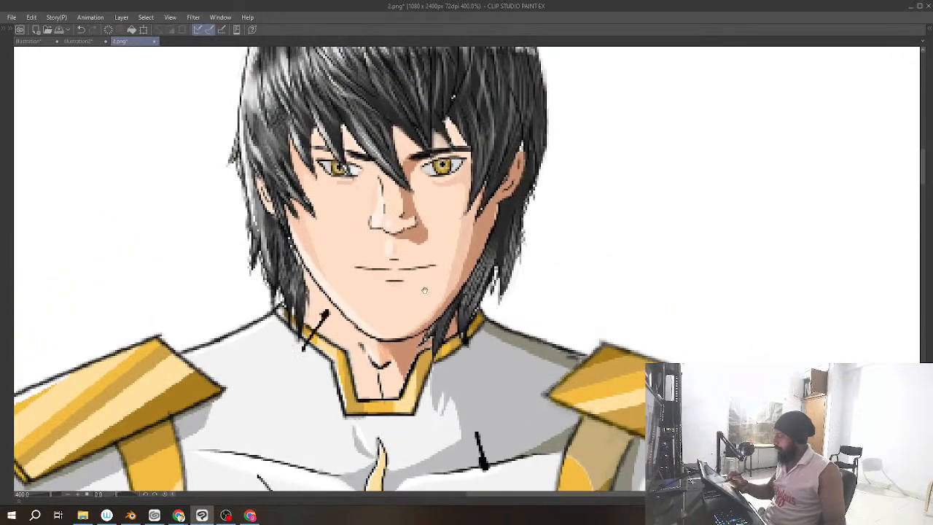
Undo all the arrows drawn over the superhero's arm, straps, chest and neck.
{"action": "left_click_drag", "start_coordinate": [425, 291], "coordinate": [423, 389]}
{"action": "left_click_drag", "start_coordinate": [468, 437], "coordinate": [481, 21]}
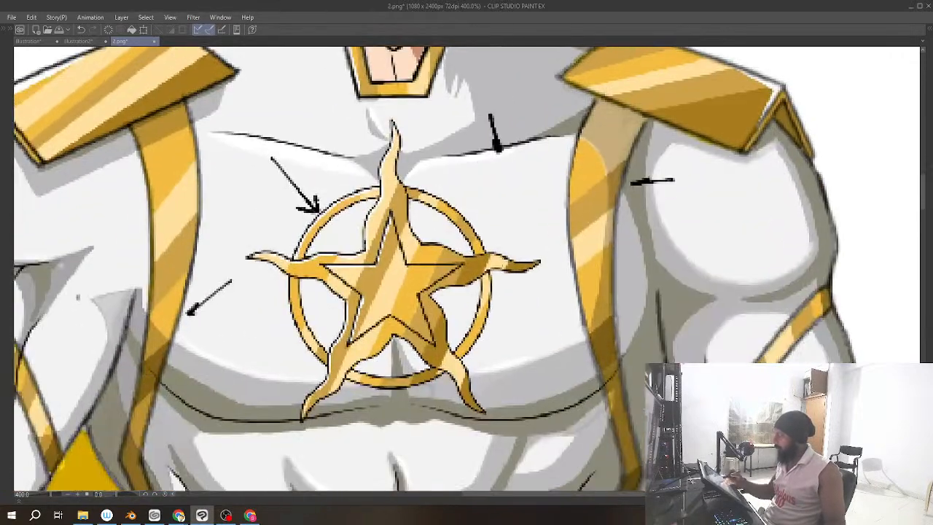
{"action": "key", "text": "Delete"}
{"action": "key", "text": "ctrl+z"}
{"action": "key", "text": "ctrl+z"}
{"action": "key", "text": "ctrl+z"}
{"action": "key", "text": "ctrl+z"}
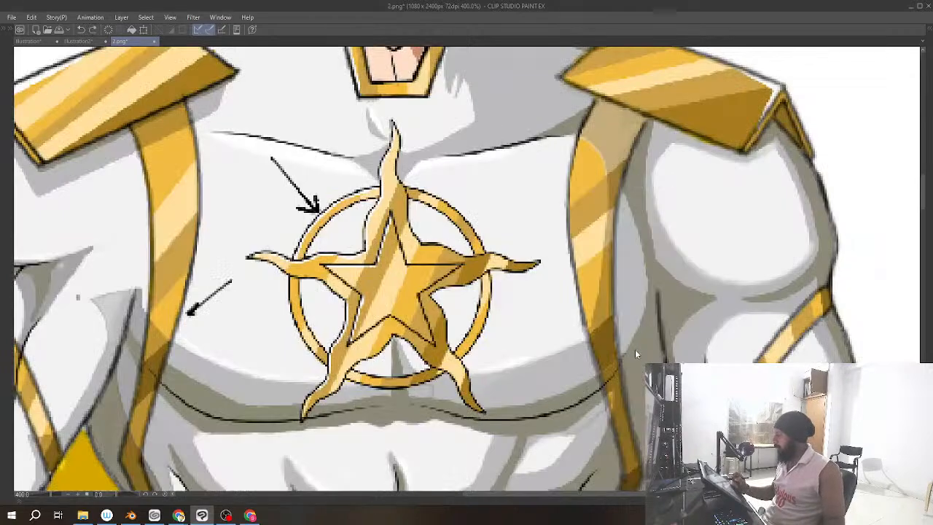
{"action": "key", "text": "ctrl+z"}
{"action": "key", "text": "ctrl+z"}
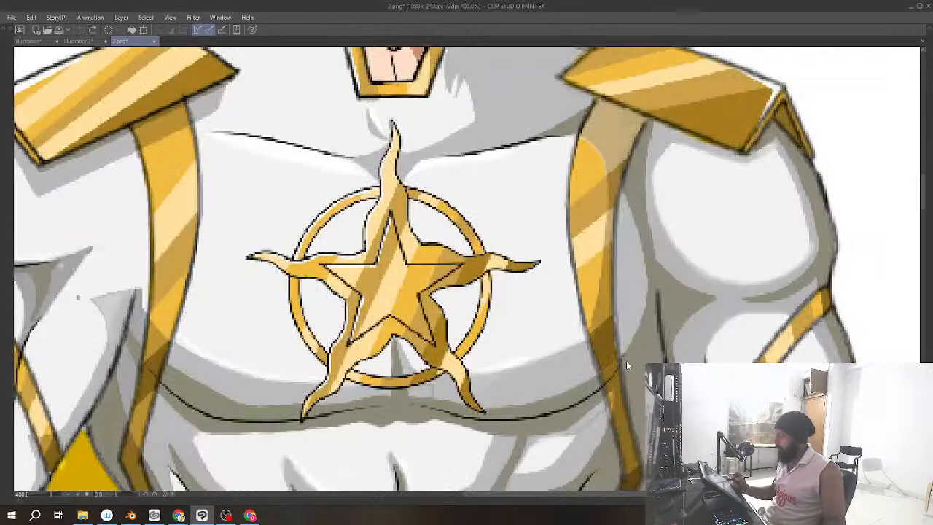
Examine the line work from the abdomen and forearm down to the hip, thighs and cape at 200% to 800%.
{"action": "left_click_drag", "start_coordinate": [479, 399], "coordinate": [444, 293]}
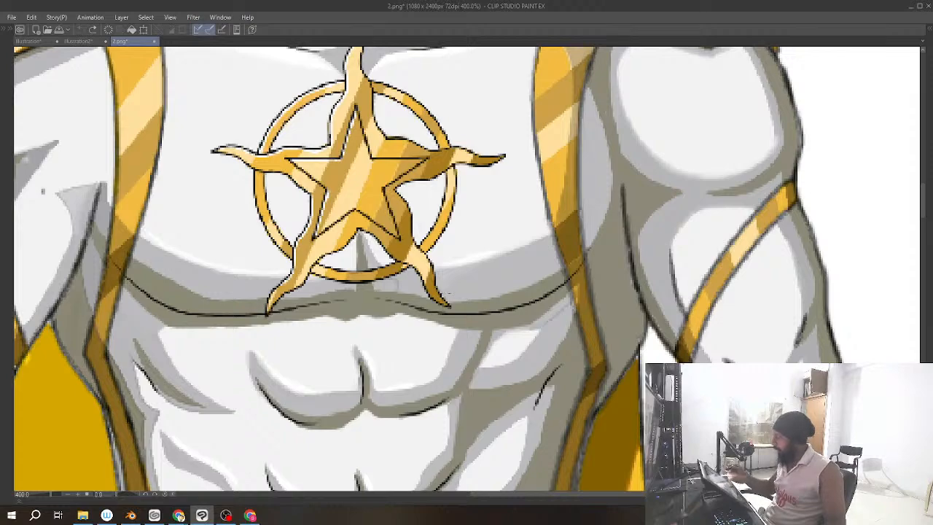
{"action": "left_click_drag", "start_coordinate": [705, 378], "coordinate": [606, 300]}
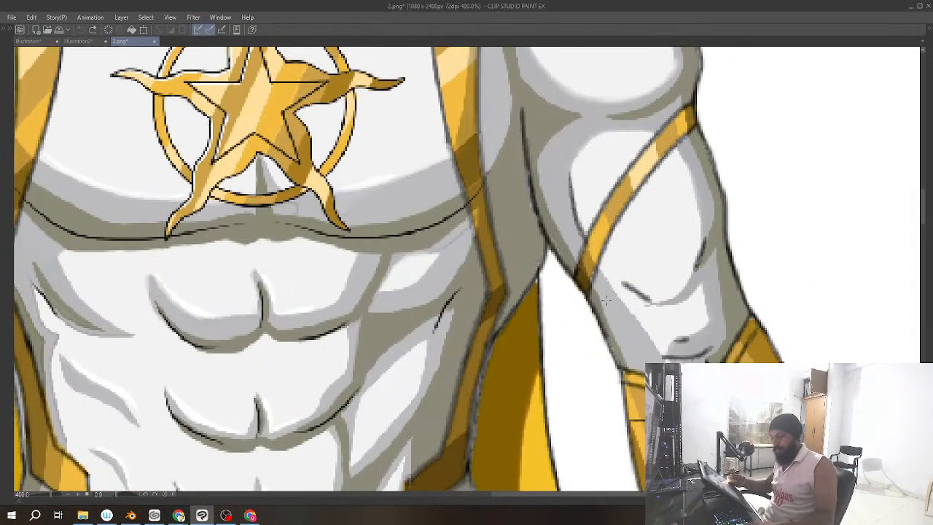
{"action": "scroll", "coordinate": [622, 306], "scroll_direction": "down", "scroll_amount": 2}
{"action": "left_click_drag", "start_coordinate": [705, 434], "coordinate": [624, 307]}
{"action": "left_click_drag", "start_coordinate": [630, 449], "coordinate": [619, 313]}
{"action": "left_click_drag", "start_coordinate": [593, 475], "coordinate": [620, 358]}
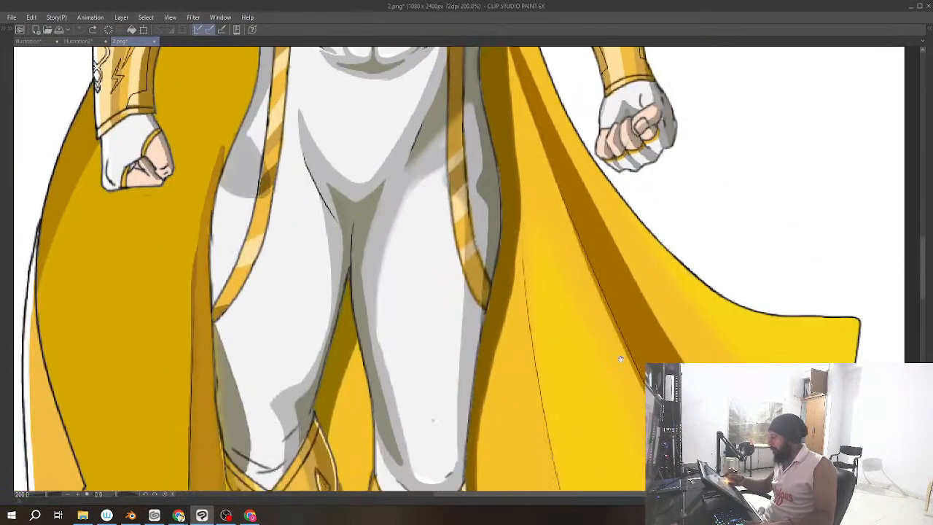
{"action": "left_click_drag", "start_coordinate": [591, 210], "coordinate": [707, 395]}
{"action": "scroll", "coordinate": [601, 360], "scroll_direction": "up", "scroll_amount": 4}
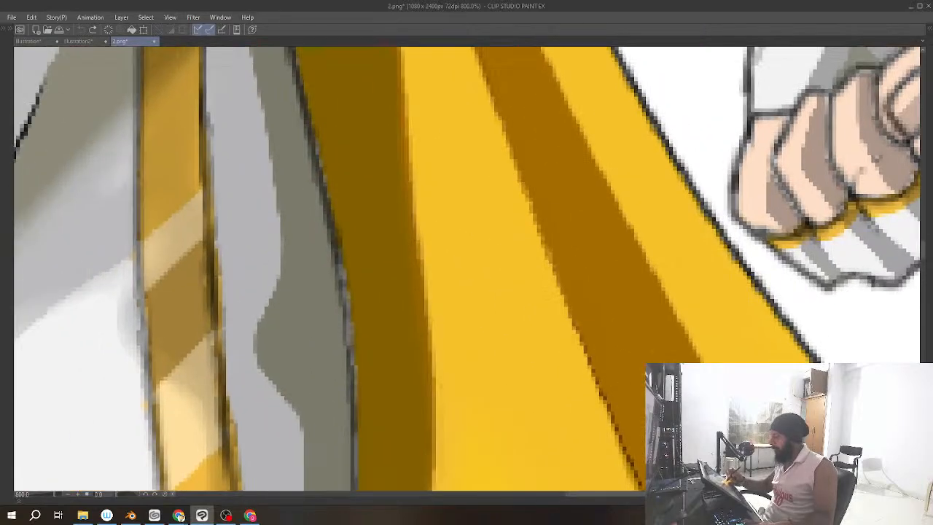
{"action": "scroll", "coordinate": [569, 383], "scroll_direction": "down", "scroll_amount": 2}
{"action": "left_click_drag", "start_coordinate": [568, 383], "coordinate": [599, 374]}
{"action": "left_click_drag", "start_coordinate": [561, 341], "coordinate": [558, 284]}
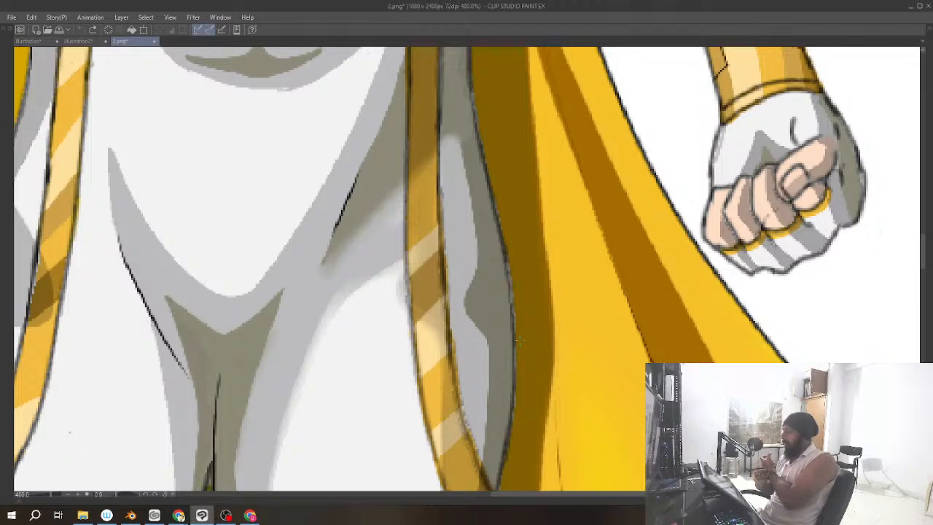
{"action": "mouse_move", "coordinate": [619, 296]}
{"action": "left_mouse_down"}
{"action": "mouse_move", "coordinate": [637, 329]}
{"action": "mouse_move", "coordinate": [706, 316]}
{"action": "mouse_move", "coordinate": [695, 307]}
{"action": "left_mouse_up"}
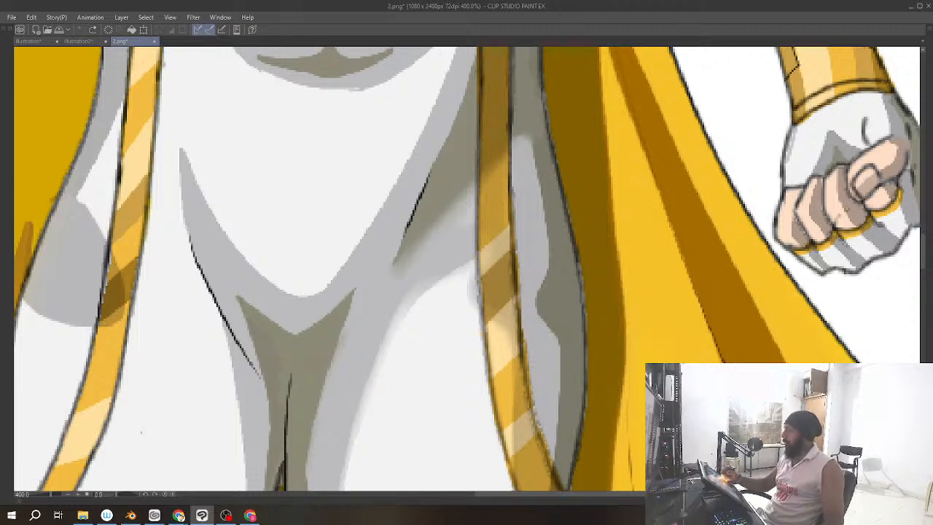
Try thicker black outline strokes along the outer hip and thigh where they meet the cape.
{"action": "mouse_move", "coordinate": [555, 152]}
{"action": "left_mouse_down"}
{"action": "mouse_move", "coordinate": [584, 308]}
{"action": "mouse_move", "coordinate": [584, 397]}
{"action": "left_mouse_up"}
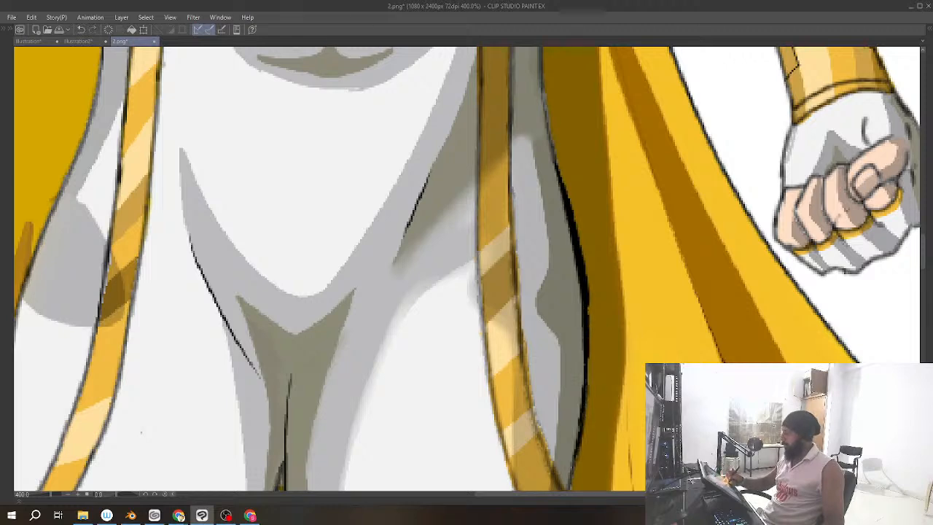
{"action": "left_click_drag", "start_coordinate": [591, 325], "coordinate": [592, 405]}
{"action": "left_click_drag", "start_coordinate": [531, 142], "coordinate": [569, 327]}
{"action": "scroll", "coordinate": [637, 320], "scroll_direction": "down", "scroll_amount": 3}
{"action": "left_click_drag", "start_coordinate": [714, 377], "coordinate": [691, 308]}
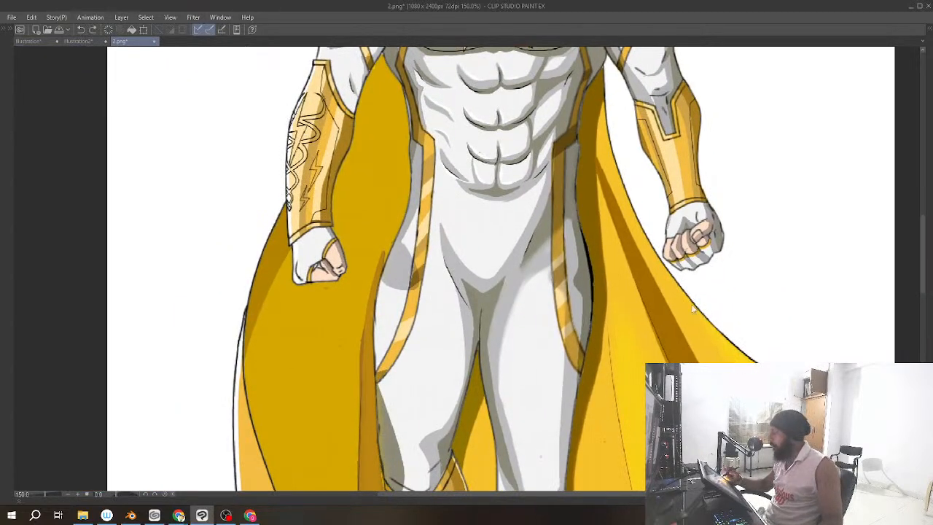
Restore the palettes, add a new raster layer to the artwork, and hide the palettes again.
{"action": "key", "text": "Tab"}
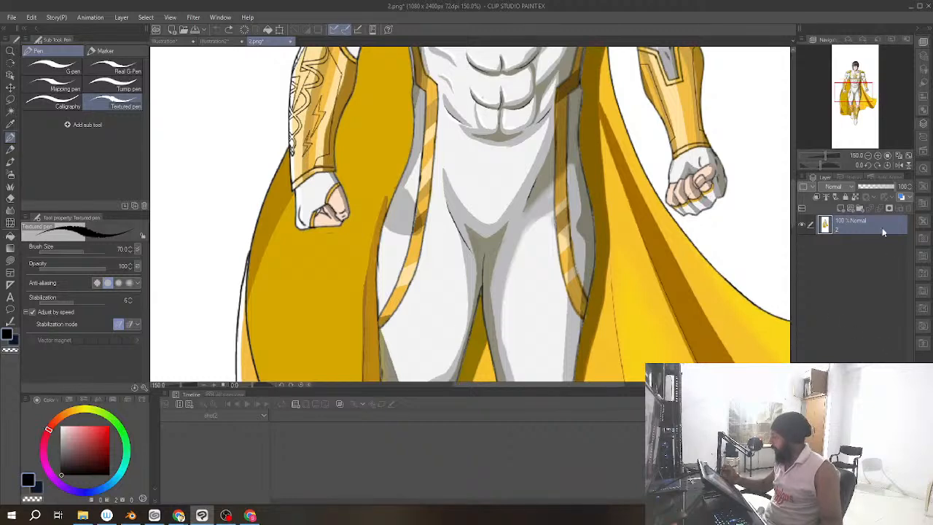
{"action": "left_click", "coordinate": [840, 208]}
{"action": "left_click_drag", "start_coordinate": [576, 328], "coordinate": [580, 289]}
{"action": "key", "text": "Tab"}
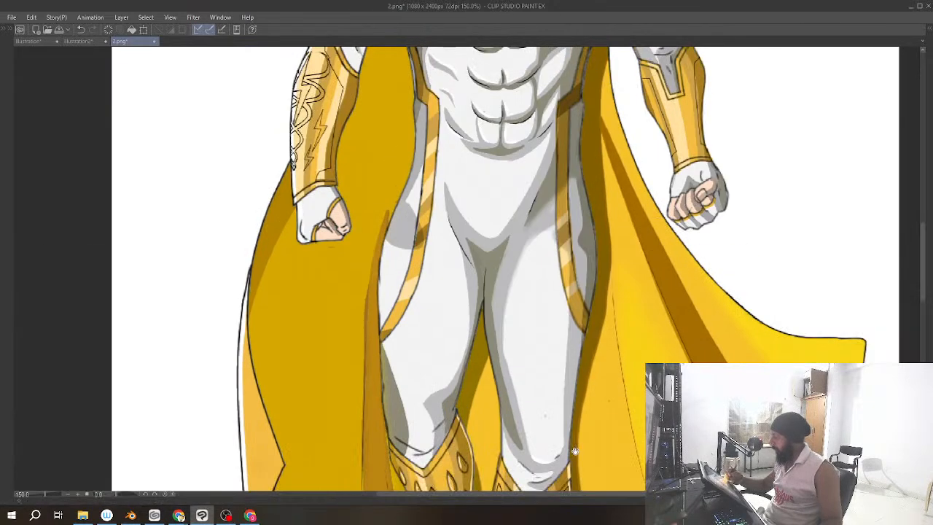
Try dark outline strokes along the inner leg above the boot at 400%, undoing each attempt.
{"action": "left_click_drag", "start_coordinate": [575, 451], "coordinate": [578, 308]}
{"action": "scroll", "coordinate": [557, 294], "scroll_direction": "up", "scroll_amount": 3}
{"action": "left_click_drag", "start_coordinate": [429, 251], "coordinate": [531, 374]}
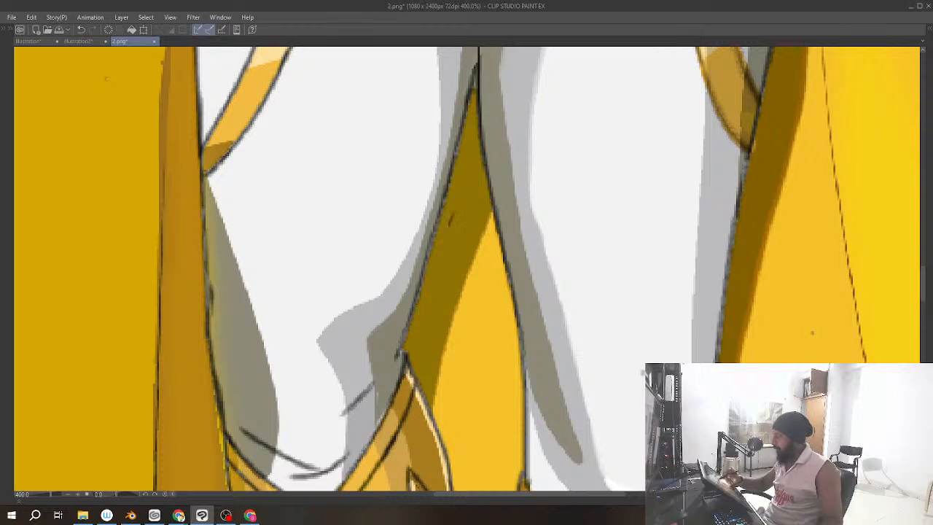
{"action": "left_click", "coordinate": [435, 257]}
{"action": "mouse_move", "coordinate": [406, 352]}
{"action": "left_mouse_down"}
{"action": "mouse_move", "coordinate": [427, 359]}
{"action": "mouse_move", "coordinate": [442, 260]}
{"action": "left_mouse_up"}
{"action": "key", "text": "ctrl+z"}
{"action": "left_click_drag", "start_coordinate": [375, 330], "coordinate": [394, 347]}
{"action": "mouse_move", "coordinate": [394, 313]}
{"action": "left_mouse_down"}
{"action": "mouse_move", "coordinate": [400, 327]}
{"action": "mouse_move", "coordinate": [423, 250]}
{"action": "left_mouse_up"}
{"action": "key", "text": "ctrl+z"}
{"action": "key", "text": "ctrl+z"}
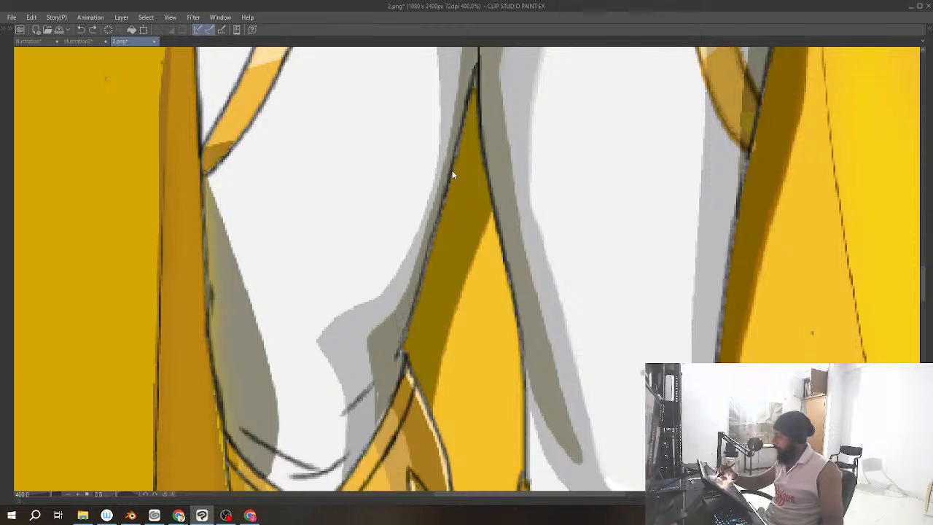
{"action": "left_click_drag", "start_coordinate": [456, 169], "coordinate": [408, 338]}
{"action": "key", "text": "ctrl+z"}
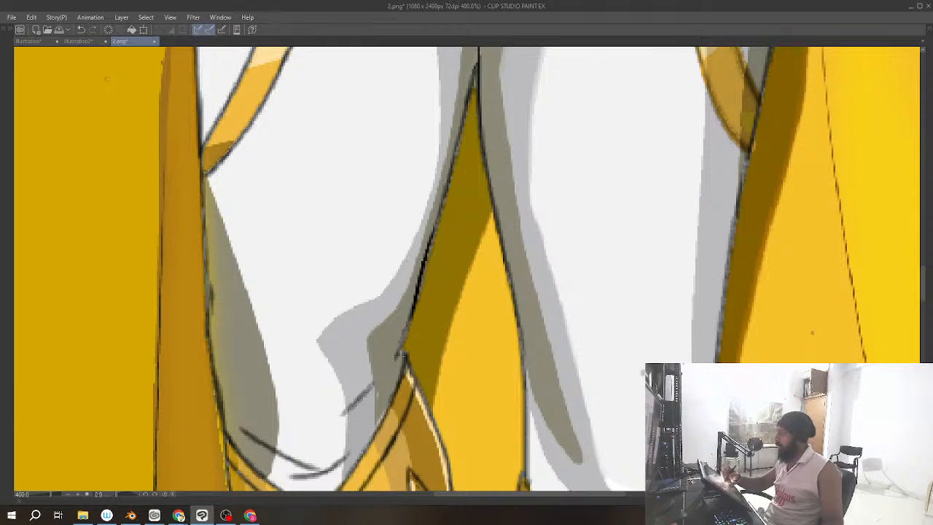
Review the superhero's full figure, and the torso, arms and thighs at 100% and 150%.
{"action": "scroll", "coordinate": [550, 331], "scroll_direction": "down", "scroll_amount": 5}
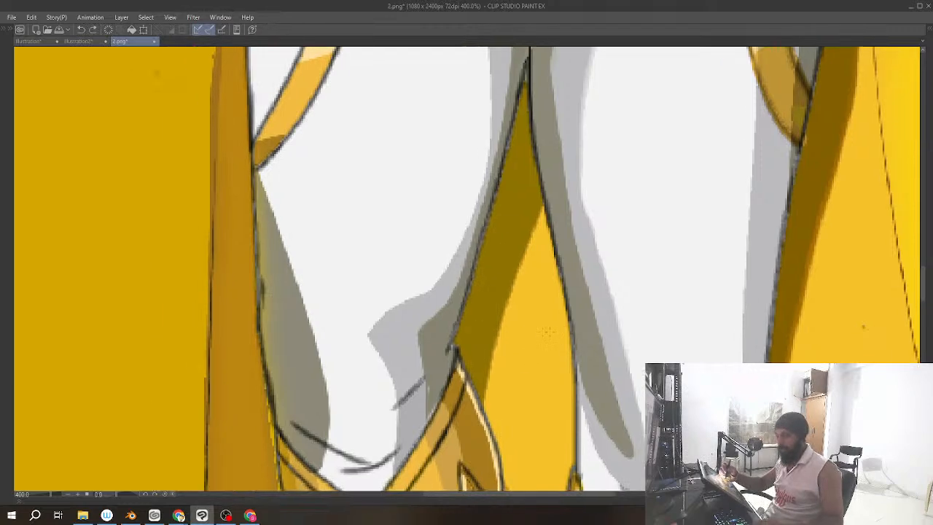
{"action": "scroll", "coordinate": [550, 332], "scroll_direction": "down", "scroll_amount": 4}
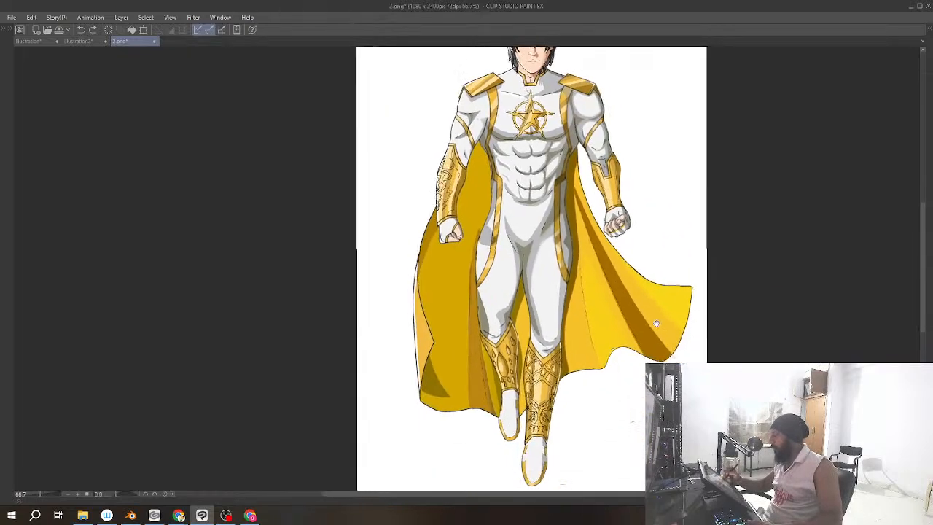
{"action": "scroll", "coordinate": [590, 382], "scroll_direction": "up", "scroll_amount": 3}
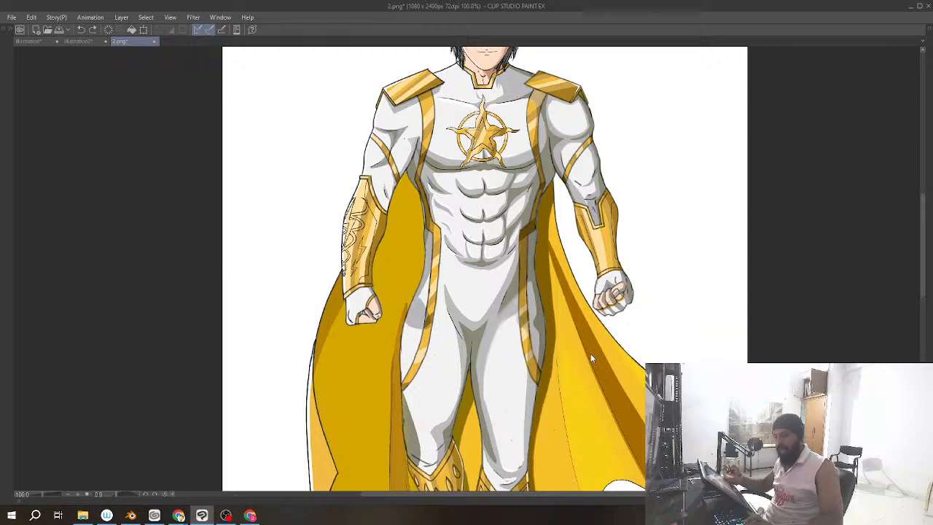
{"action": "scroll", "coordinate": [590, 354], "scroll_direction": "up", "scroll_amount": 2}
{"action": "scroll", "coordinate": [590, 353], "scroll_direction": "down", "scroll_amount": 2}
{"action": "scroll", "coordinate": [590, 355], "scroll_direction": "up", "scroll_amount": 2}
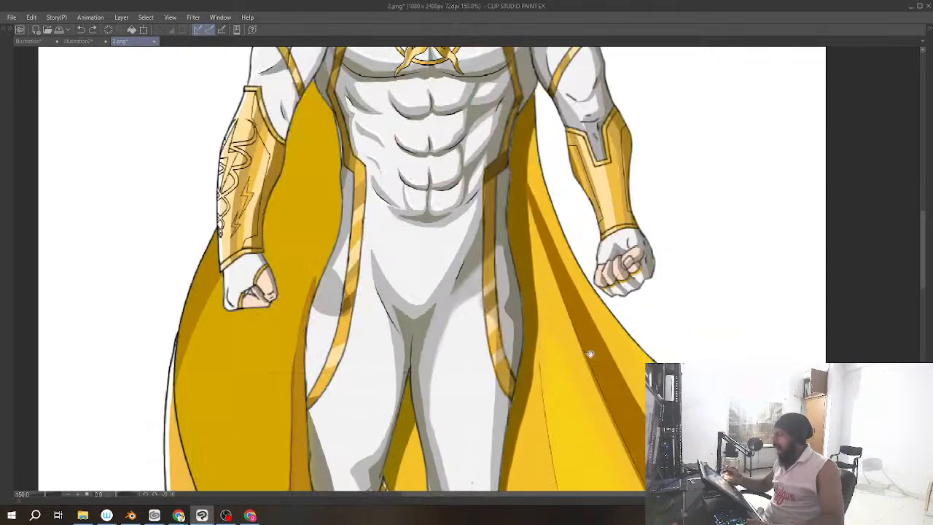
Examine the superhero's torso, arms and legs at 150%, and the decorated boots at 400%.
{"action": "left_click_drag", "start_coordinate": [658, 204], "coordinate": [632, 370]}
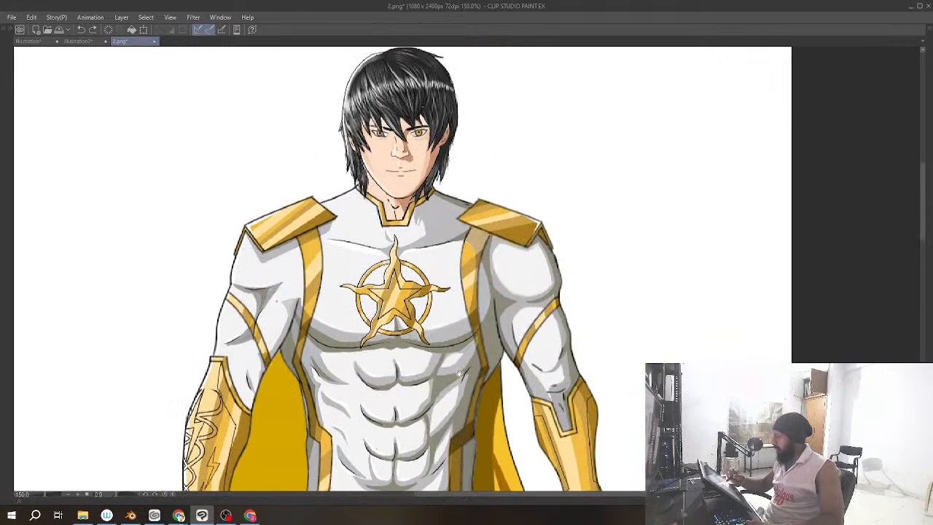
{"action": "left_click_drag", "start_coordinate": [494, 481], "coordinate": [523, 334]}
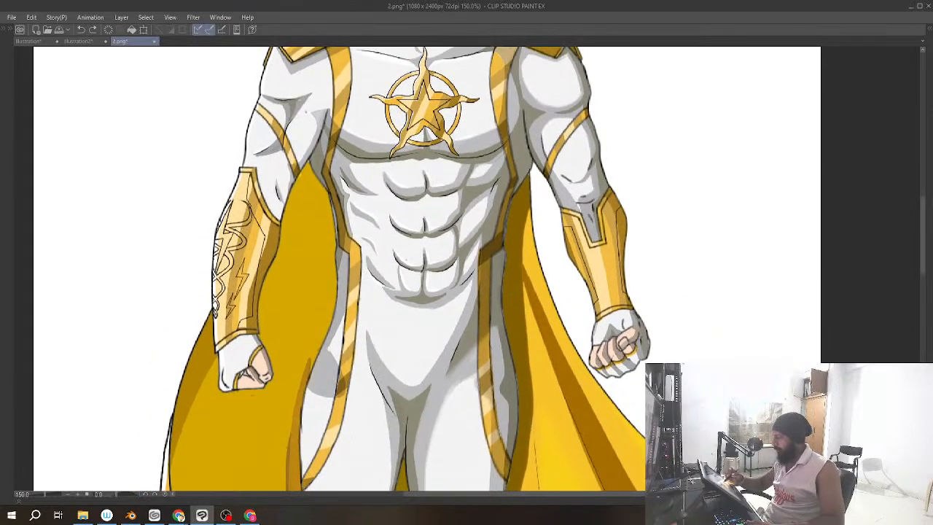
{"action": "left_click_drag", "start_coordinate": [515, 441], "coordinate": [523, 302]}
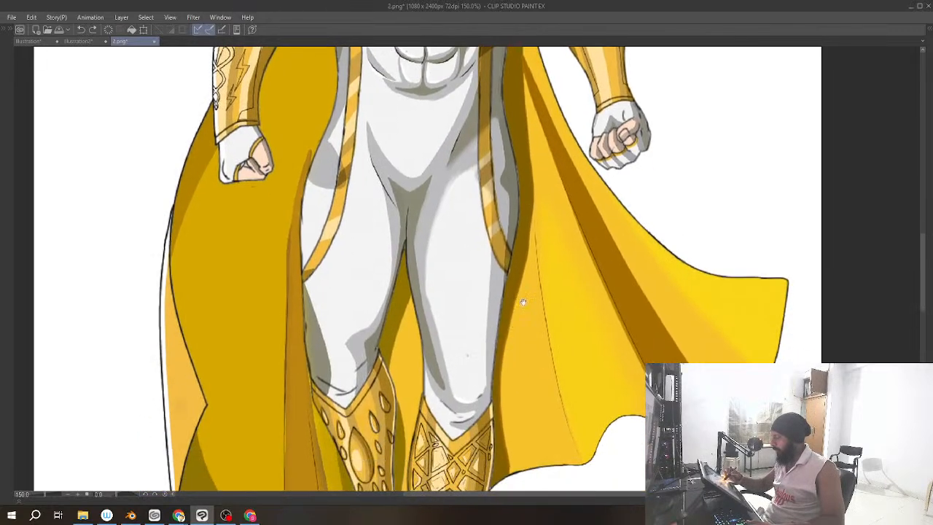
{"action": "left_click_drag", "start_coordinate": [517, 208], "coordinate": [520, 171]}
{"action": "left_click_drag", "start_coordinate": [496, 305], "coordinate": [518, 183]}
{"action": "left_click_drag", "start_coordinate": [556, 395], "coordinate": [547, 305]}
{"action": "scroll", "coordinate": [528, 304], "scroll_direction": "up", "scroll_amount": 1}
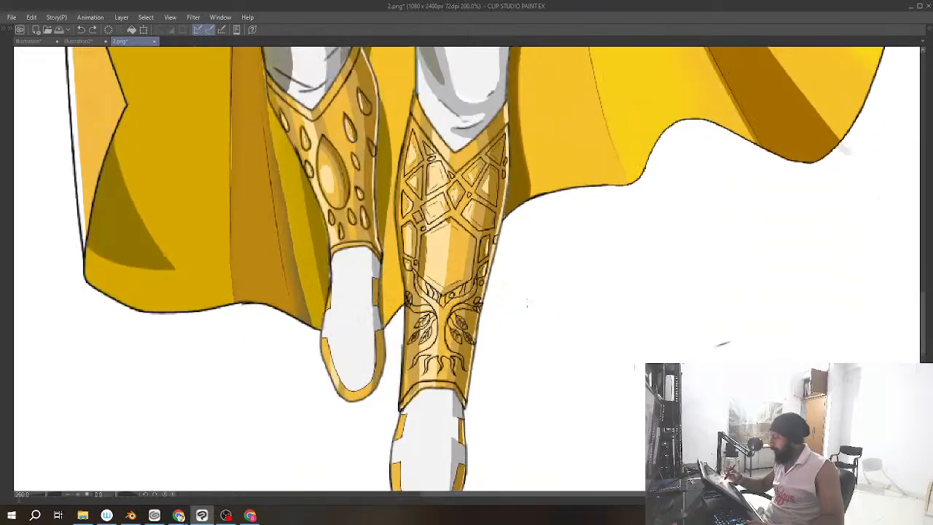
{"action": "scroll", "coordinate": [507, 297], "scroll_direction": "up", "scroll_amount": 2}
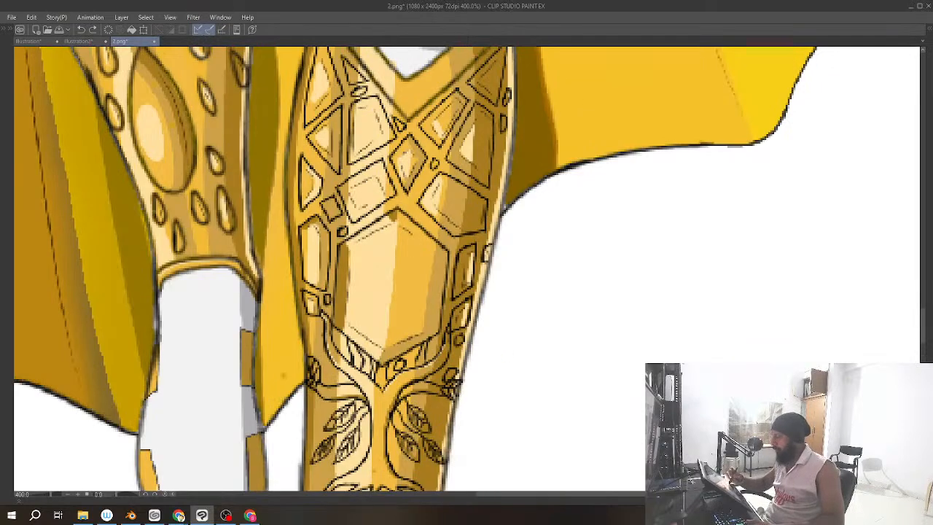
{"action": "left_click_drag", "start_coordinate": [421, 280], "coordinate": [538, 393]}
{"action": "left_click_drag", "start_coordinate": [387, 213], "coordinate": [335, 210]}
{"action": "key", "text": "ctrl+z"}
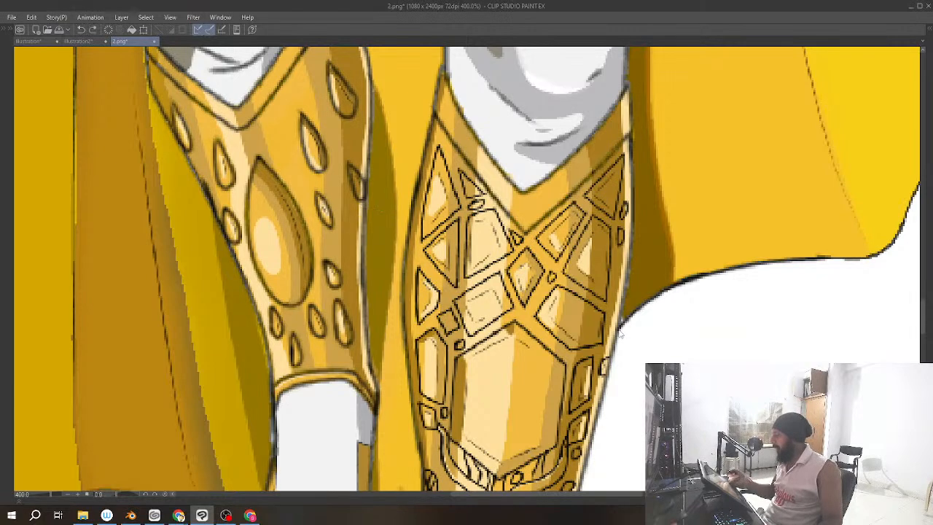
{"action": "left_click_drag", "start_coordinate": [598, 204], "coordinate": [577, 450]}
Examine the superhero's hair and face closely at 400%.
{"action": "scroll", "coordinate": [651, 358], "scroll_direction": "down", "scroll_amount": 5}
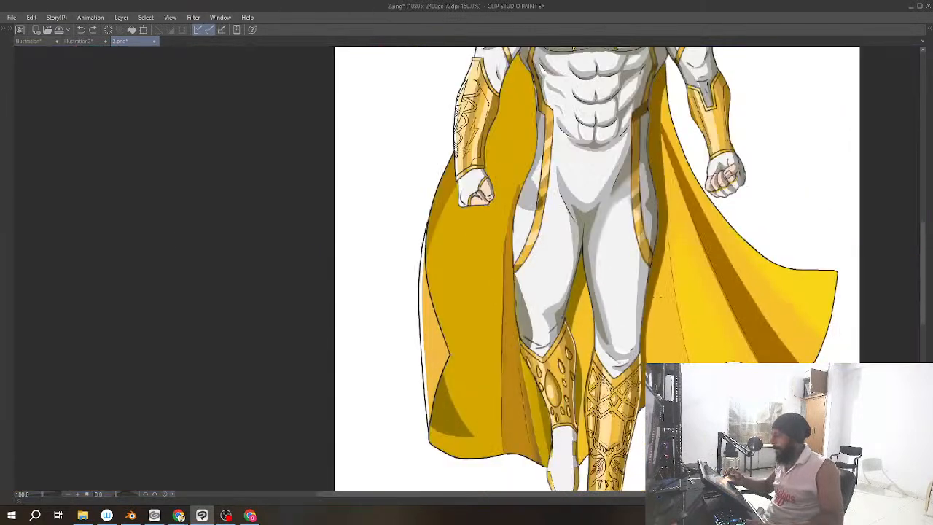
{"action": "left_click_drag", "start_coordinate": [703, 84], "coordinate": [606, 331]}
{"action": "scroll", "coordinate": [606, 330], "scroll_direction": "up", "scroll_amount": 3}
{"action": "left_click_drag", "start_coordinate": [524, 332], "coordinate": [612, 404]}
{"action": "scroll", "coordinate": [612, 404], "scroll_direction": "up", "scroll_amount": 2}
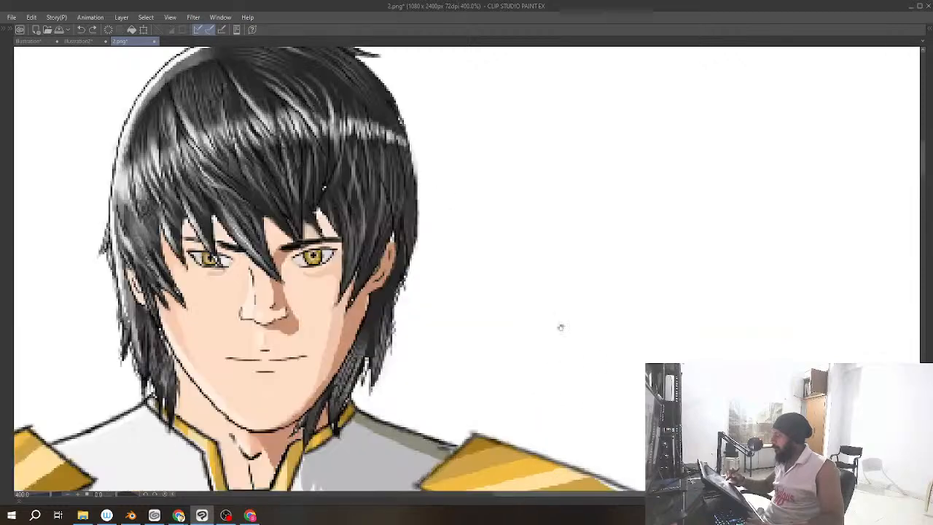
{"action": "left_click_drag", "start_coordinate": [517, 271], "coordinate": [553, 366]}
{"action": "left_click_drag", "start_coordinate": [457, 292], "coordinate": [453, 256]}
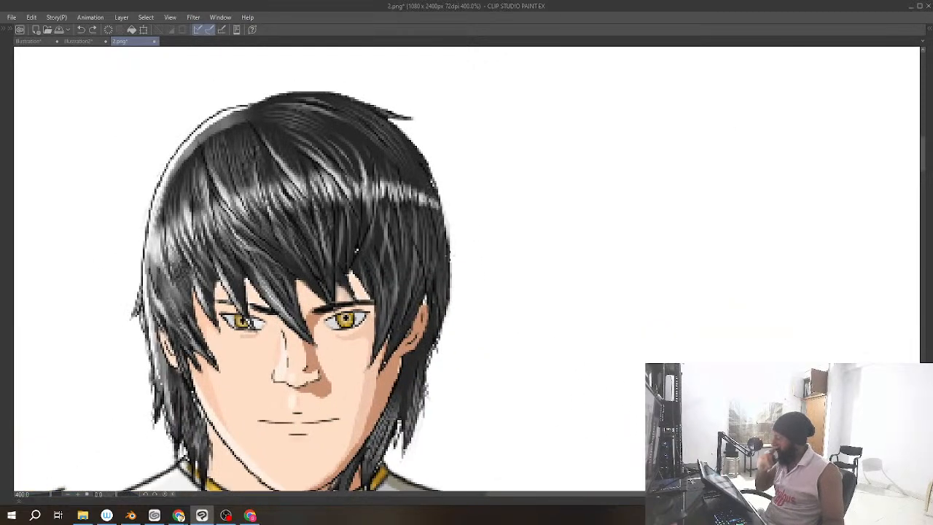
{"action": "left_click_drag", "start_coordinate": [537, 327], "coordinate": [521, 308]}
{"action": "key", "text": "Tab"}
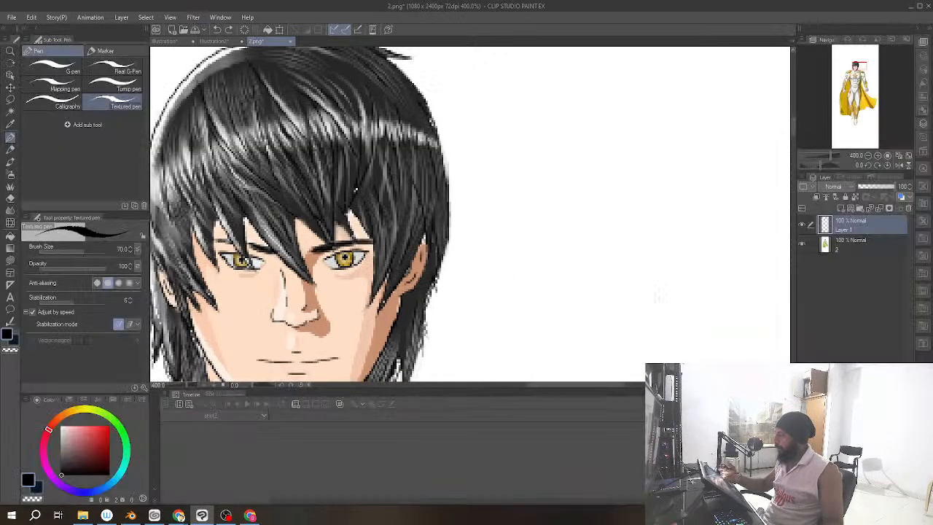
{"action": "key", "text": "Tab"}
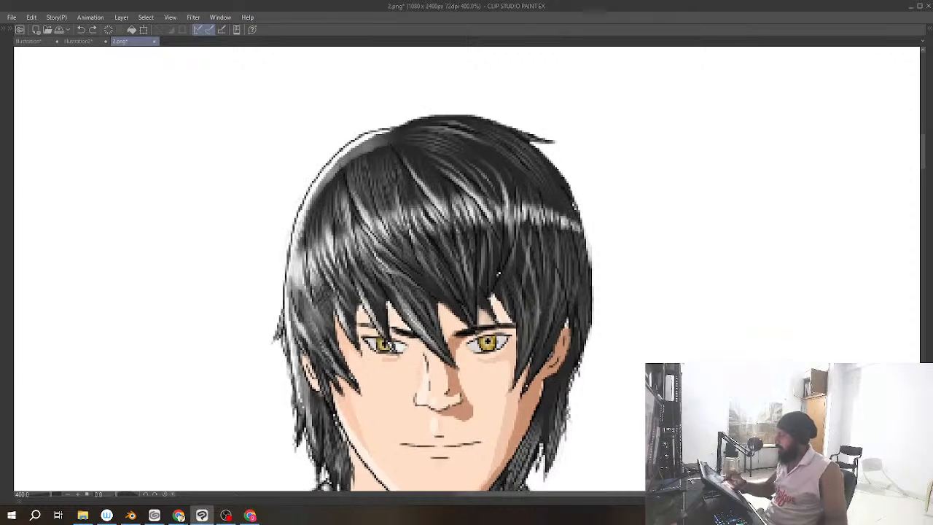
Try Textured pen strokes over the hair and its highlight band at 400%, undoing each attempt.
{"action": "mouse_move", "coordinate": [282, 274]}
{"action": "left_mouse_down"}
{"action": "mouse_move", "coordinate": [539, 208]}
{"action": "mouse_move", "coordinate": [570, 216]}
{"action": "left_mouse_up"}
{"action": "key", "text": "ctrl+z"}
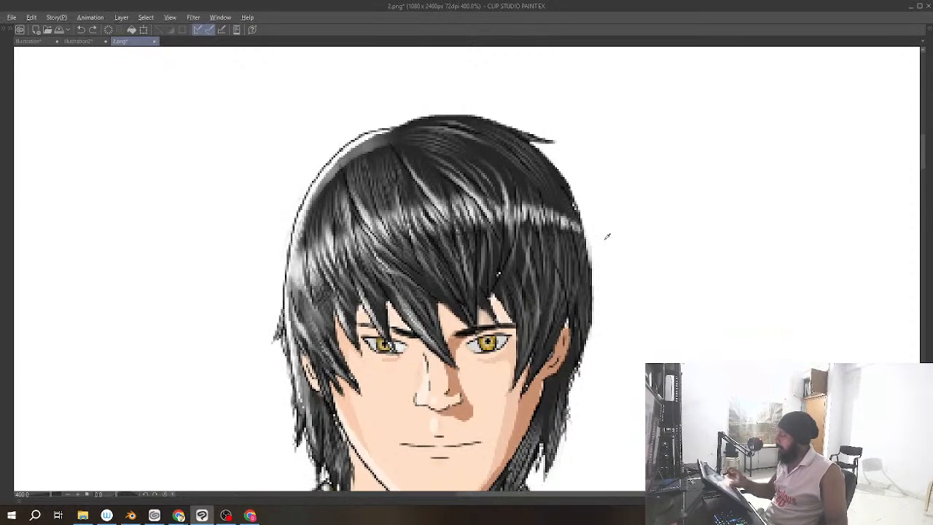
{"action": "left_click", "coordinate": [382, 223], "text": "alt"}
{"action": "left_click_drag", "start_coordinate": [370, 199], "coordinate": [384, 229]}
{"action": "key", "text": "ctrl+z"}
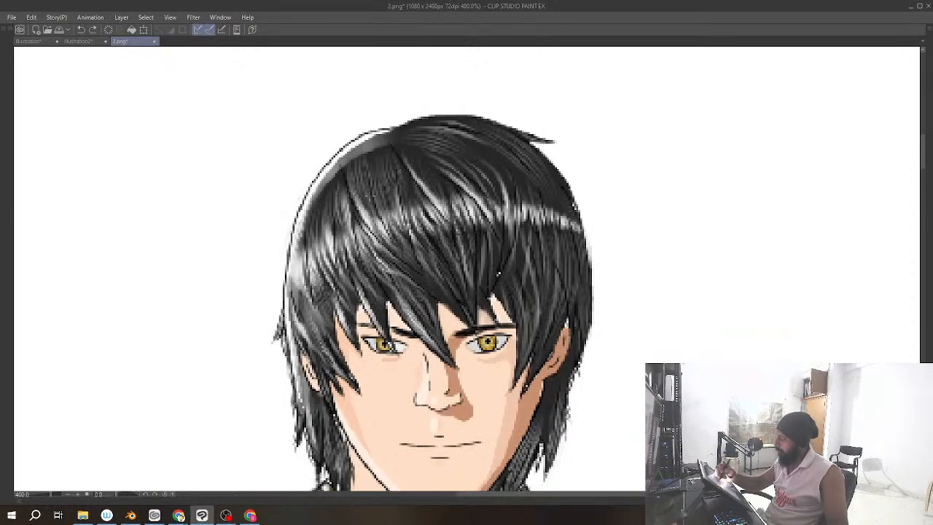
{"action": "left_click_drag", "start_coordinate": [365, 194], "coordinate": [386, 230]}
{"action": "key", "text": "ctrl+z"}
{"action": "key", "text": "ctrl+z"}
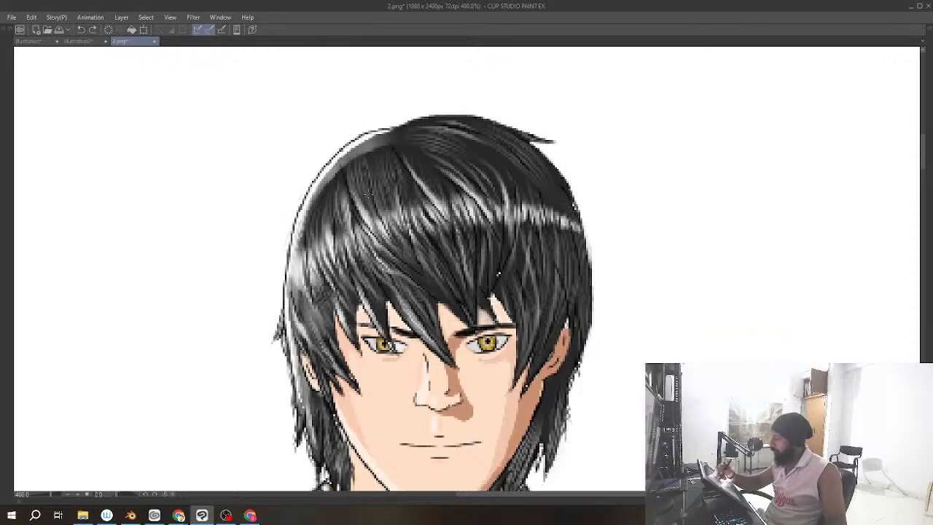
Try painting grey and light strands over the highlight band in the hair, using tones sampled from the hair.
{"action": "left_click_drag", "start_coordinate": [368, 195], "coordinate": [397, 250]}
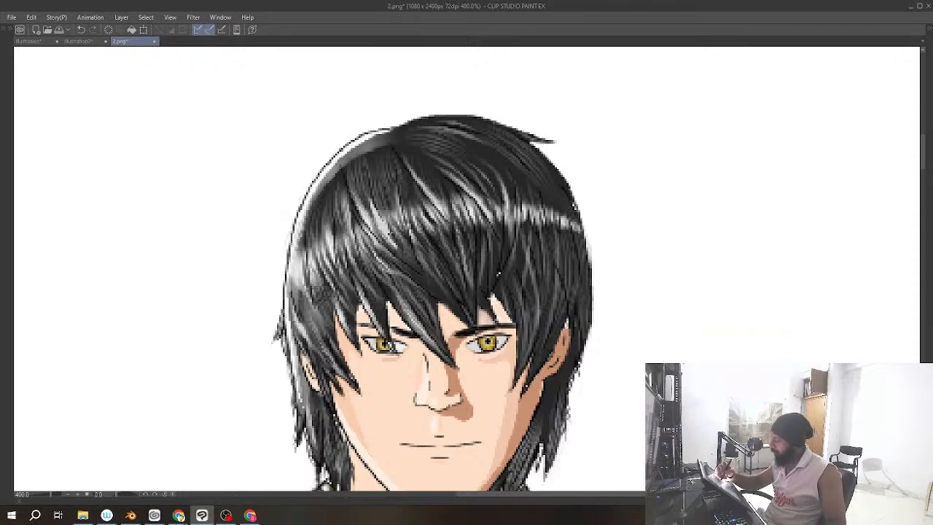
{"action": "left_click_drag", "start_coordinate": [378, 203], "coordinate": [400, 239]}
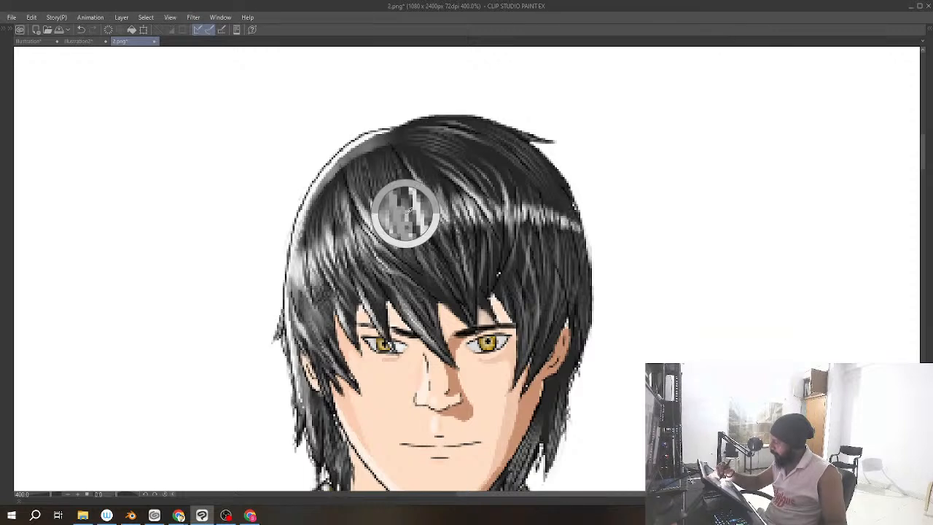
{"action": "mouse_move", "coordinate": [387, 201]}
{"action": "left_mouse_down"}
{"action": "mouse_move", "coordinate": [406, 234]}
{"action": "mouse_move", "coordinate": [397, 247]}
{"action": "left_mouse_up"}
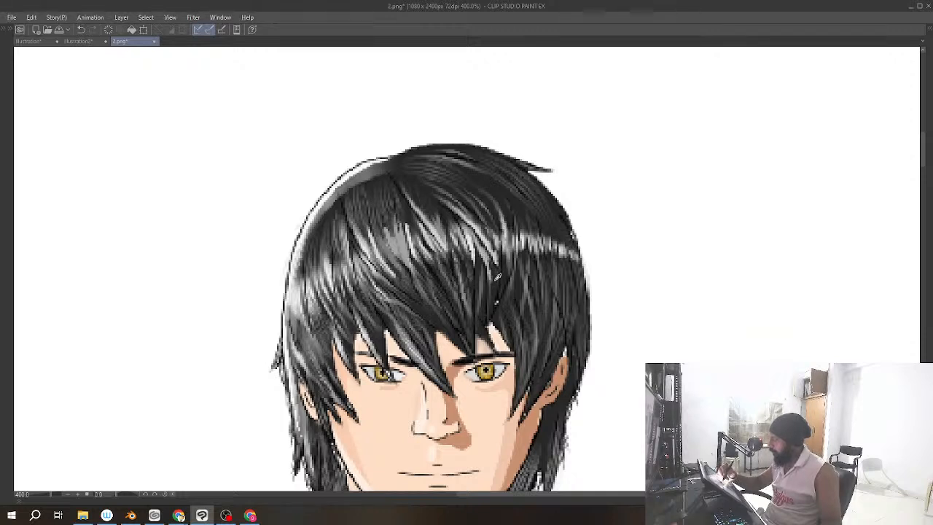
Compare the painted hair highlights at 200% and 400% with the face and shoulders in view.
{"action": "left_click_drag", "start_coordinate": [544, 289], "coordinate": [557, 258]}
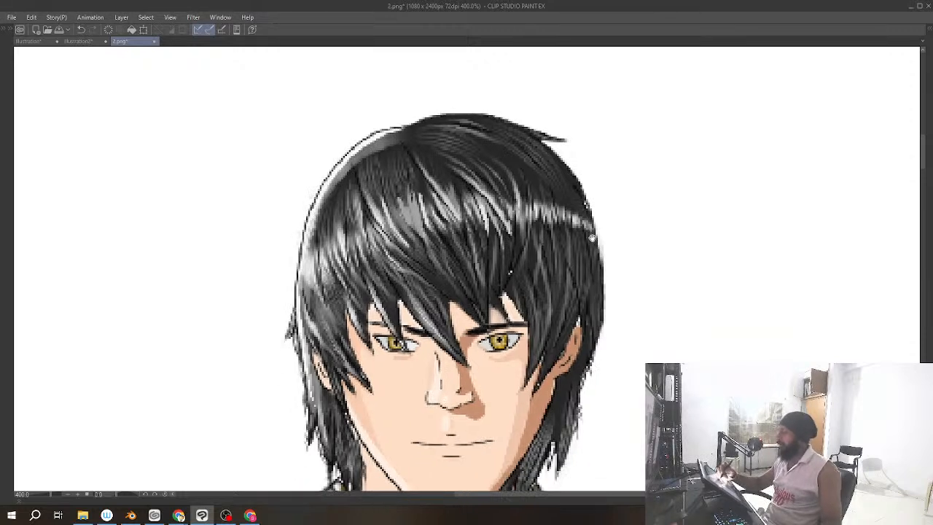
{"action": "scroll", "coordinate": [588, 232], "scroll_direction": "down", "scroll_amount": 3}
{"action": "scroll", "coordinate": [595, 212], "scroll_direction": "up", "scroll_amount": 5}
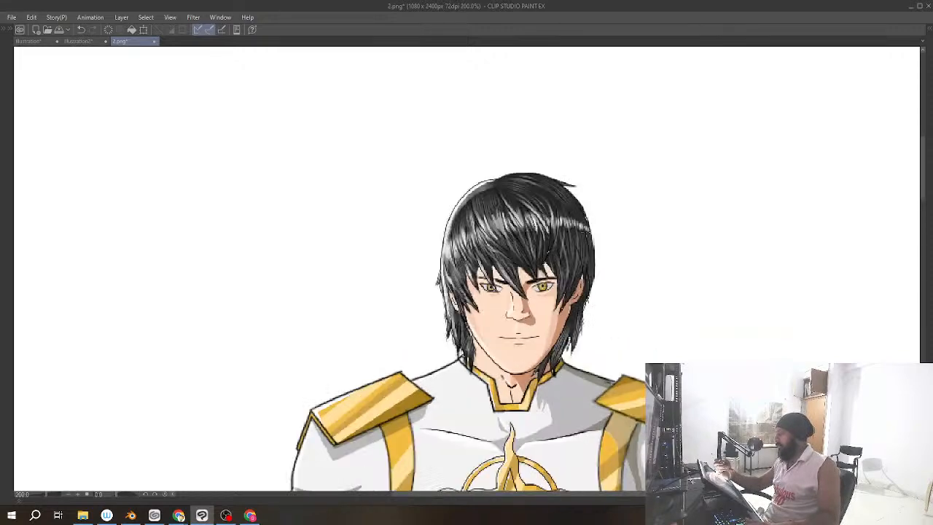
{"action": "scroll", "coordinate": [595, 213], "scroll_direction": "down", "scroll_amount": 2}
{"action": "left_click_drag", "start_coordinate": [542, 277], "coordinate": [579, 200]}
{"action": "left_click_drag", "start_coordinate": [582, 242], "coordinate": [581, 215]}
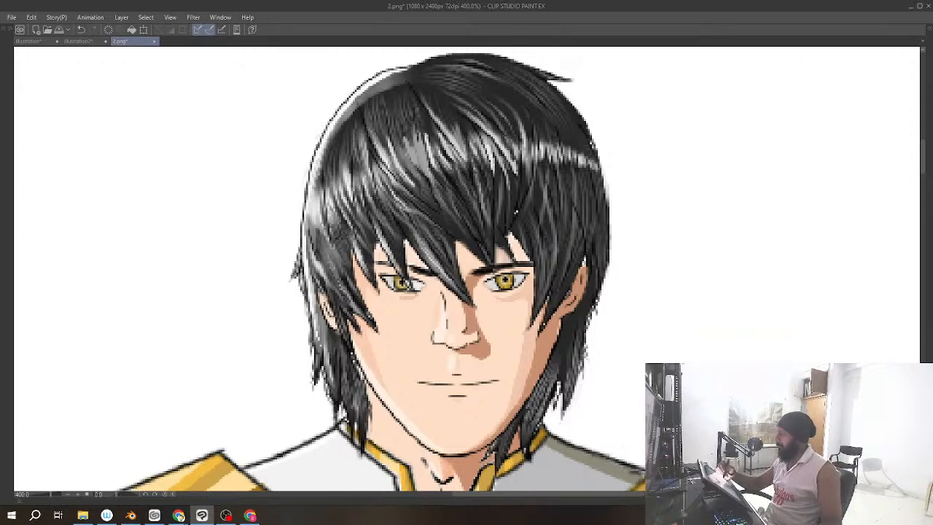
{"action": "left_click_drag", "start_coordinate": [571, 249], "coordinate": [541, 289]}
Restore the palettes, switch to the Oil paint brush in the Thick paint group, and hide the palettes again.
{"action": "key", "text": "Tab"}
{"action": "scroll", "coordinate": [674, 286], "scroll_direction": "down", "scroll_amount": 2}
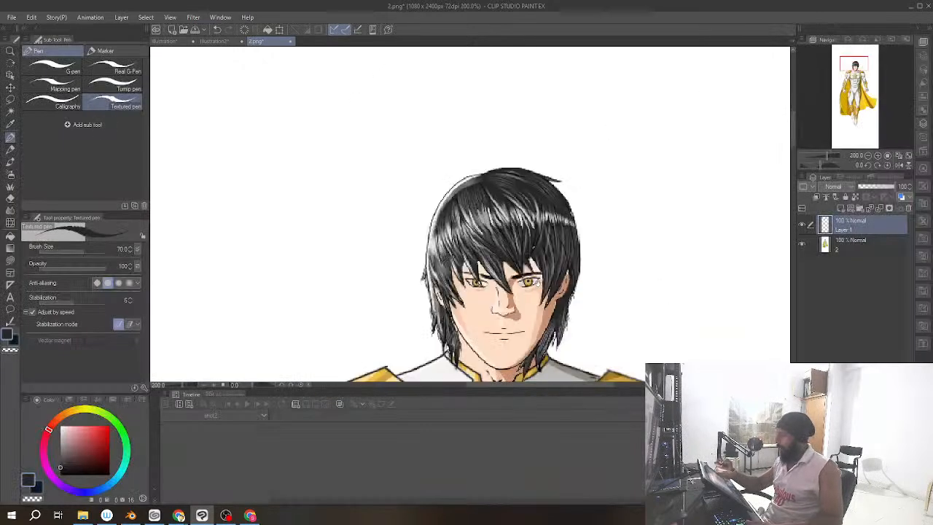
{"action": "left_click_drag", "start_coordinate": [642, 185], "coordinate": [632, 189]}
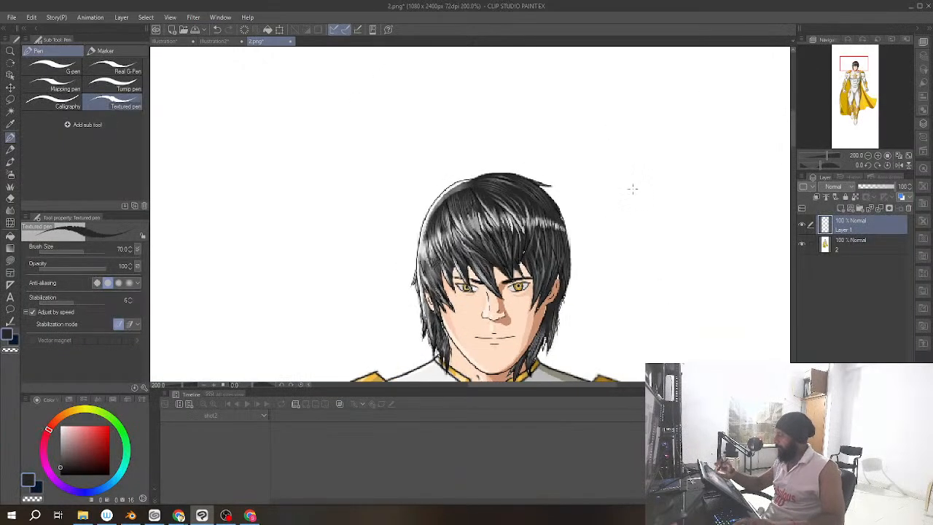
{"action": "left_click", "coordinate": [65, 88]}
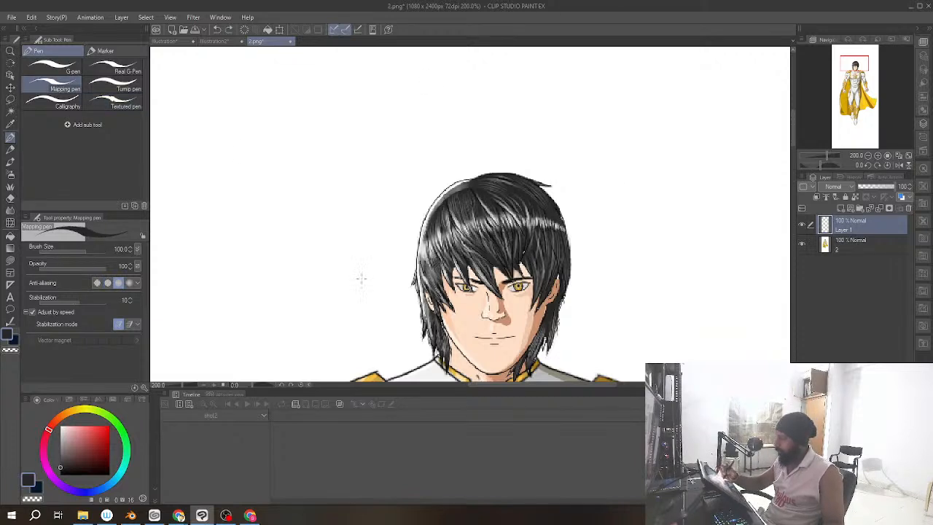
{"action": "key", "text": "b"}
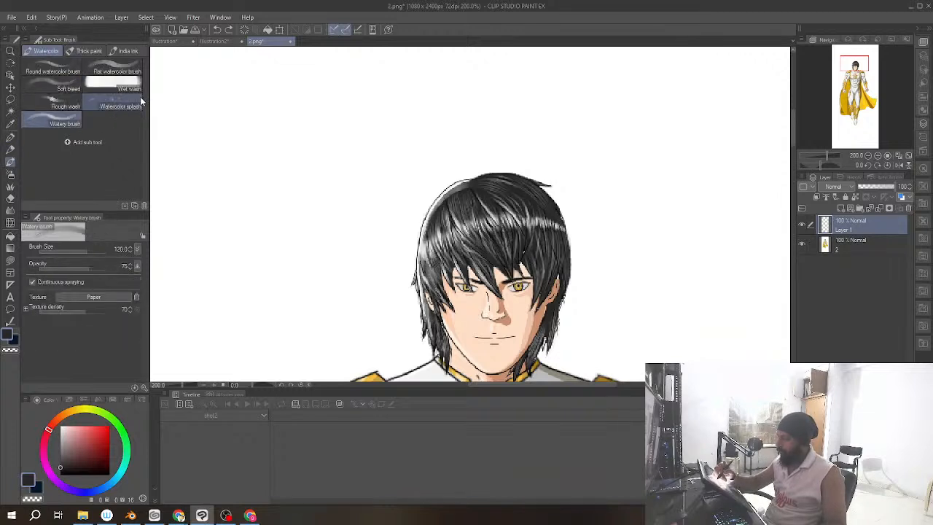
{"action": "key", "text": "b"}
{"action": "key", "text": "b"}
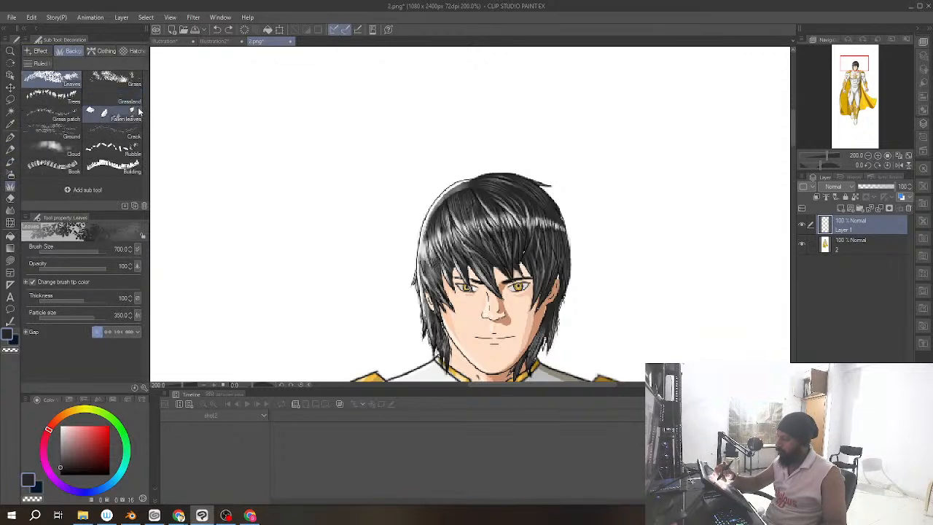
{"action": "key", "text": "b"}
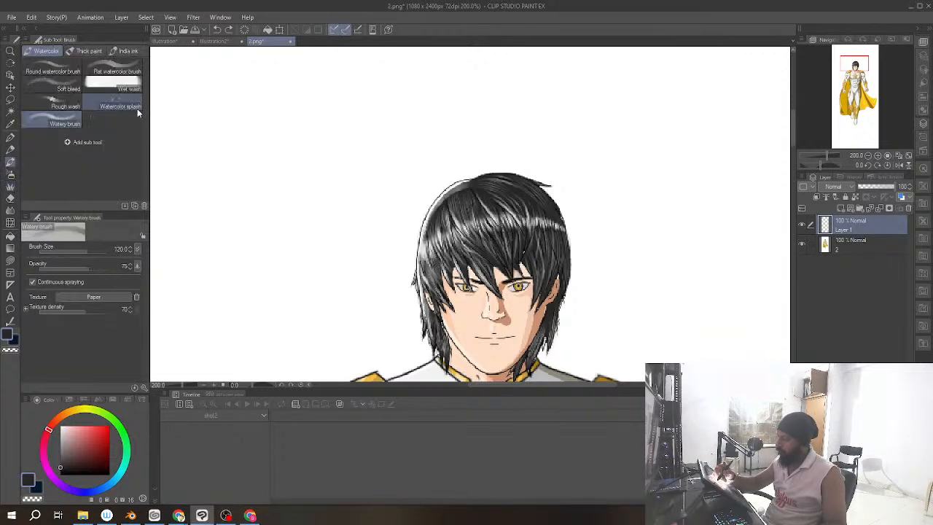
{"action": "left_click", "coordinate": [81, 51]}
{"action": "key", "text": "Tab"}
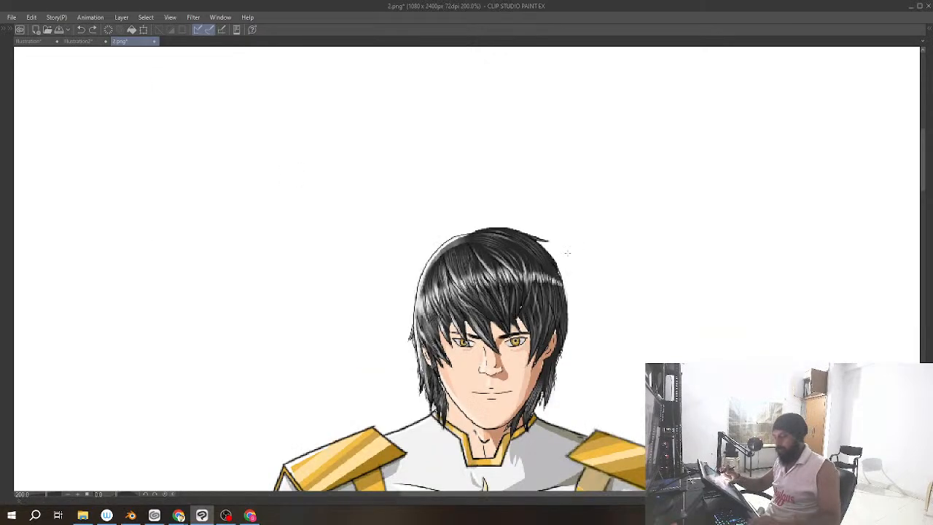
Try an Oil paint stroke across the hair highlights at 400%, and undo the recent strokes.
{"action": "scroll", "coordinate": [566, 253], "scroll_direction": "up", "scroll_amount": 2}
{"action": "left_click_drag", "start_coordinate": [512, 347], "coordinate": [549, 274]}
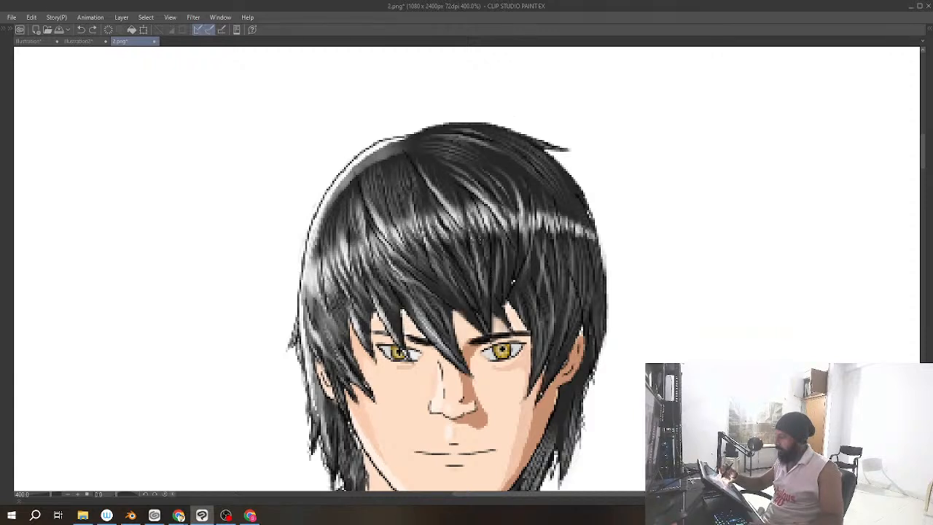
{"action": "mouse_move", "coordinate": [452, 219]}
{"action": "left_mouse_down"}
{"action": "mouse_move", "coordinate": [555, 228]}
{"action": "mouse_move", "coordinate": [572, 281]}
{"action": "left_mouse_up"}
{"action": "key", "text": "ctrl+z"}
{"action": "key", "text": "ctrl+z"}
{"action": "key", "text": "ctrl+z"}
Duplicate the original artwork layer named 2 and return to the palette-free canvas view.
{"action": "key", "text": "Tab"}
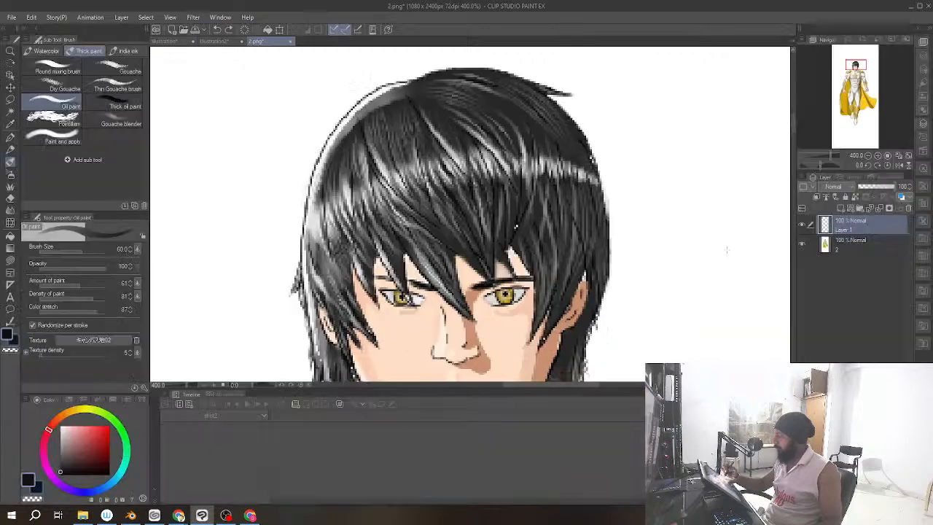
{"action": "right_click", "coordinate": [862, 241]}
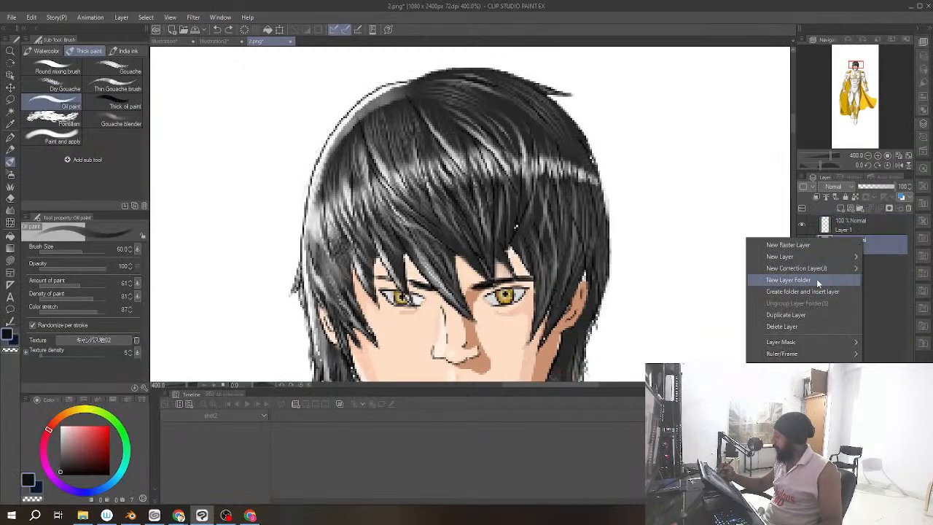
{"action": "left_click", "coordinate": [813, 315]}
{"action": "key", "text": "Tab"}
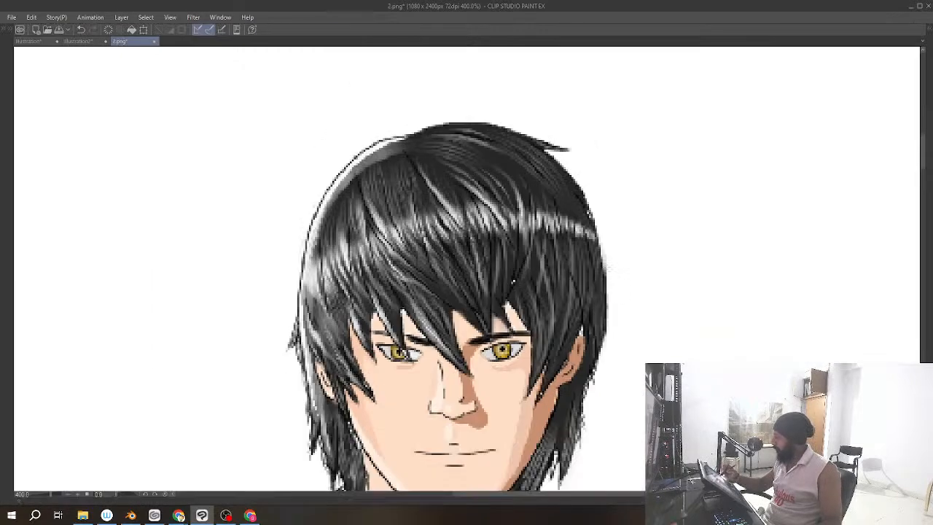
Try covering part of the fringe below the highlight band with flat dark grey oil paint, and undo it.
{"action": "left_click_drag", "start_coordinate": [503, 258], "coordinate": [512, 239]}
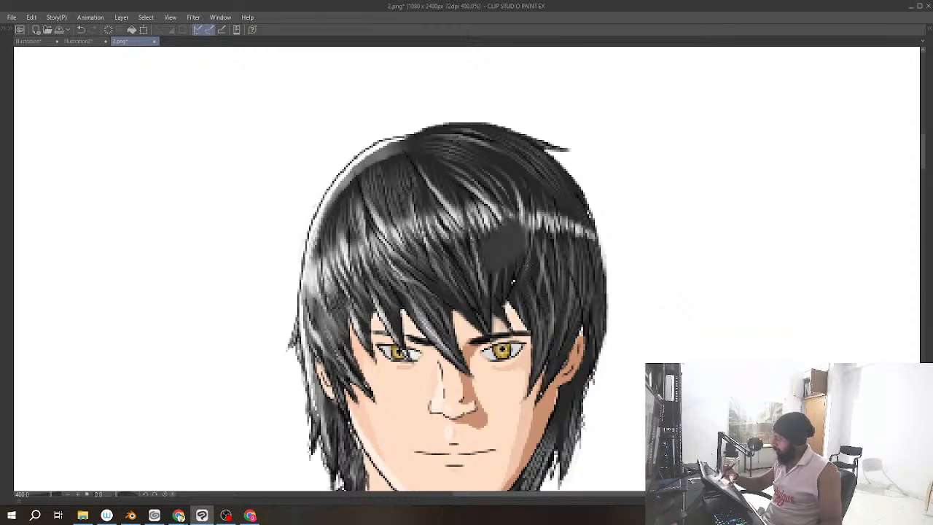
{"action": "key", "text": "ctrl+z"}
{"action": "key", "text": "ctrl+z"}
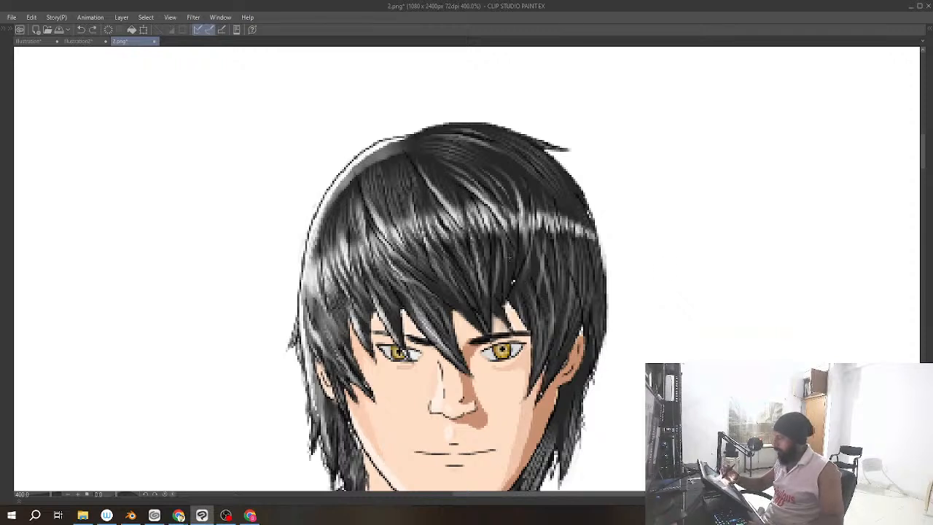
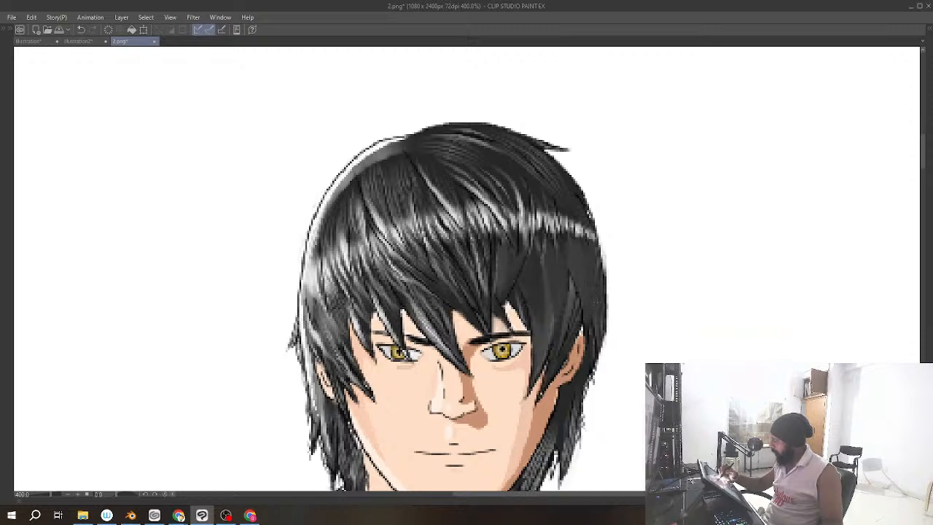
Cover the fine strands in the centre of the fringe below the highlight band with flat dark grey oil paint.
{"action": "left_click_drag", "start_coordinate": [596, 330], "coordinate": [593, 283]}
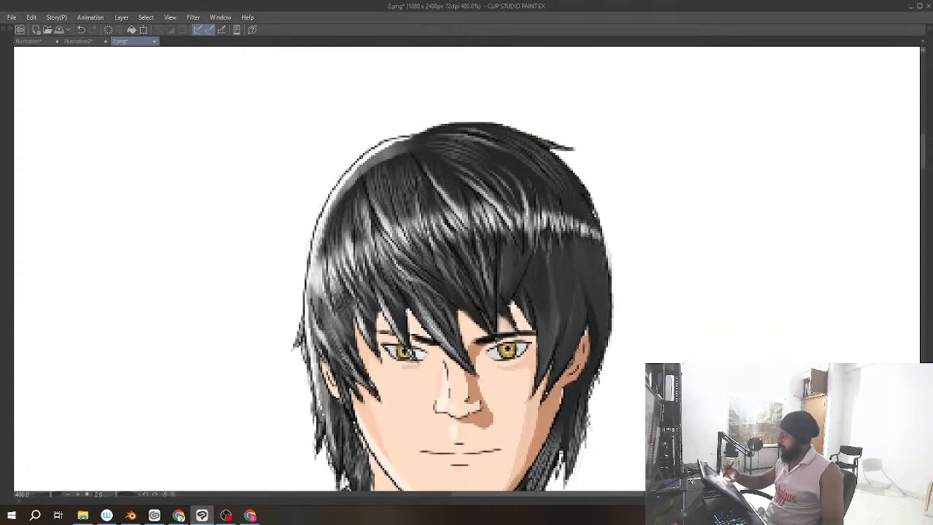
{"action": "left_click_drag", "start_coordinate": [483, 242], "coordinate": [488, 287]}
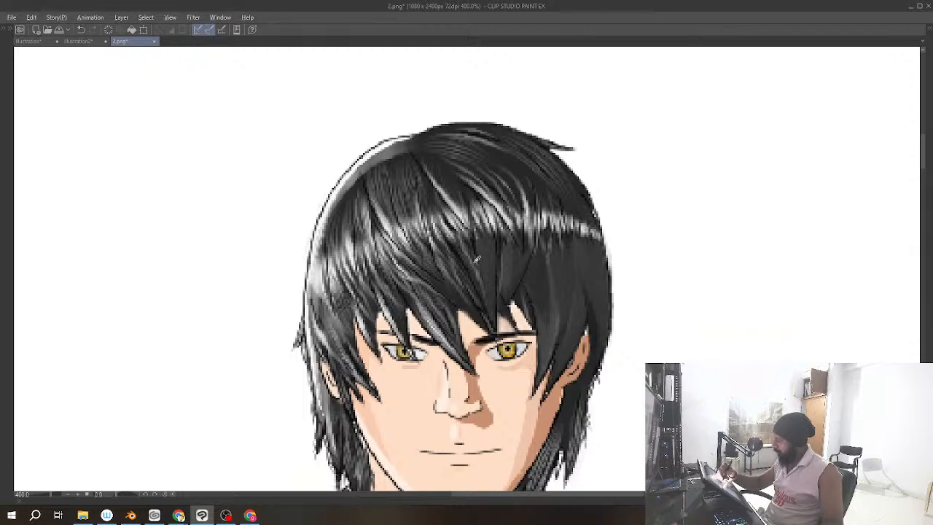
{"action": "left_click_drag", "start_coordinate": [463, 240], "coordinate": [477, 283]}
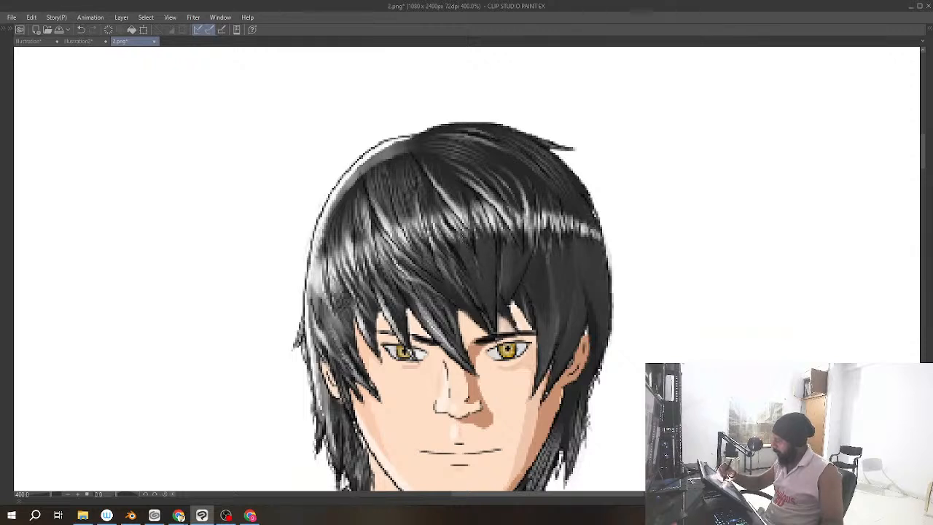
Paint a solid mid-grey highlight over the white streaks above the central fringe and blend its lower end with sampled dark grey.
{"action": "left_click_drag", "start_coordinate": [484, 246], "coordinate": [475, 201]}
{"action": "mouse_move", "coordinate": [484, 241]}
{"action": "left_mouse_down"}
{"action": "mouse_move", "coordinate": [476, 204]}
{"action": "mouse_move", "coordinate": [482, 212]}
{"action": "left_mouse_up"}
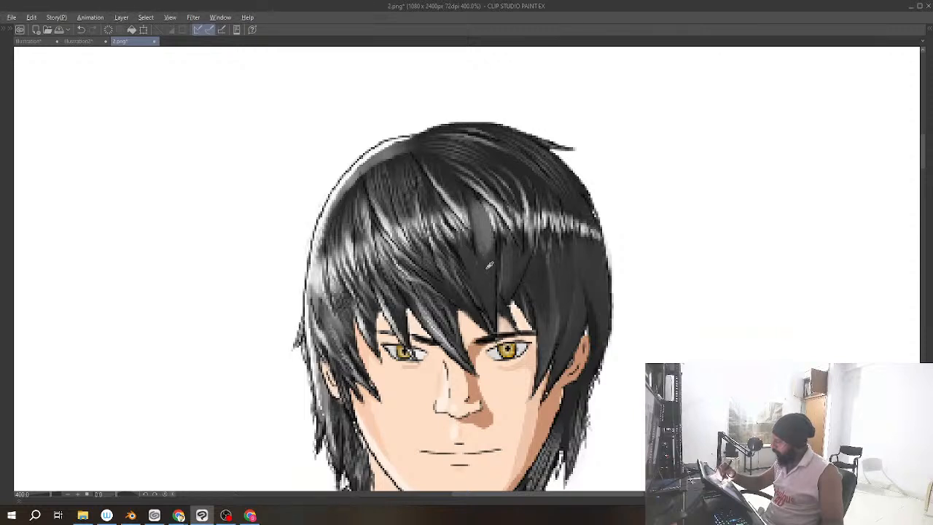
{"action": "left_click", "coordinate": [485, 266], "text": "alt"}
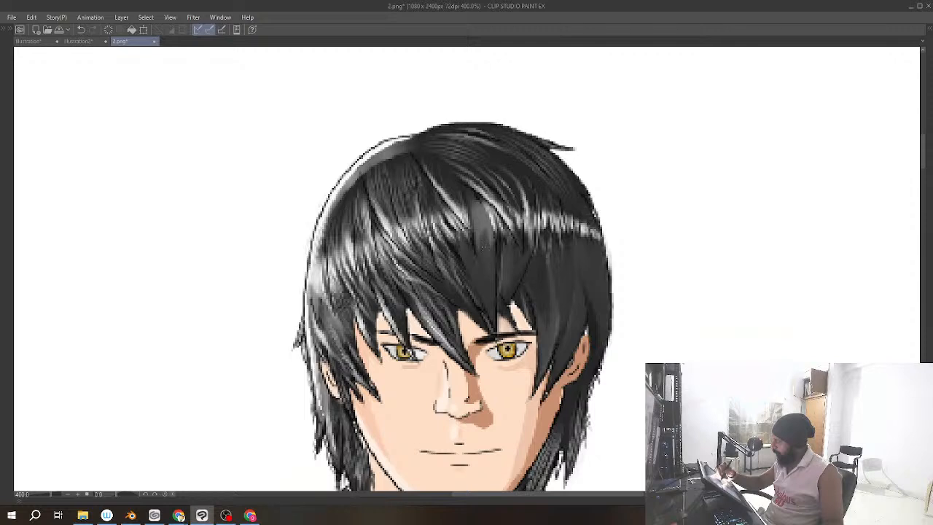
{"action": "left_click", "coordinate": [480, 214], "text": "alt"}
{"action": "left_click", "coordinate": [483, 265], "text": "alt"}
{"action": "left_click_drag", "start_coordinate": [495, 310], "coordinate": [505, 349]}
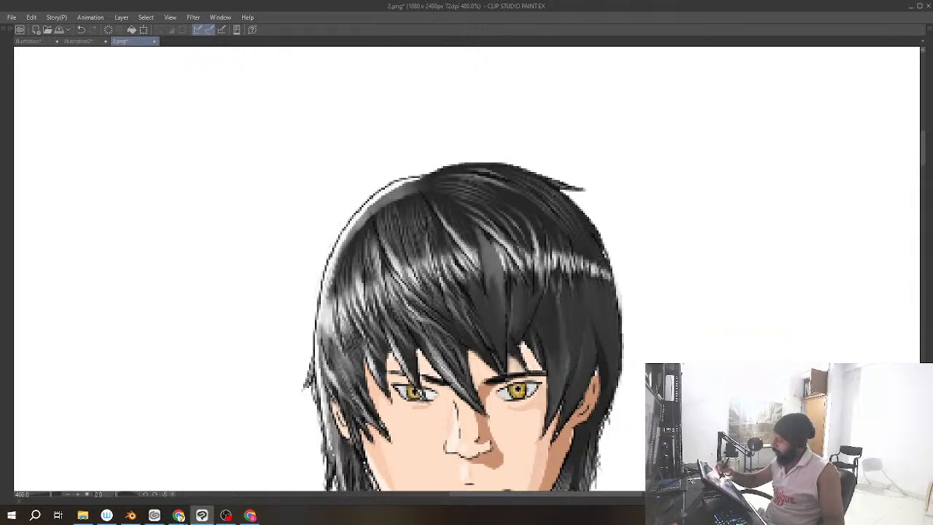
Widen the central grey highlight toward the parting and pull tapered grey strands down into the fringe.
{"action": "left_click", "coordinate": [452, 230], "text": "alt"}
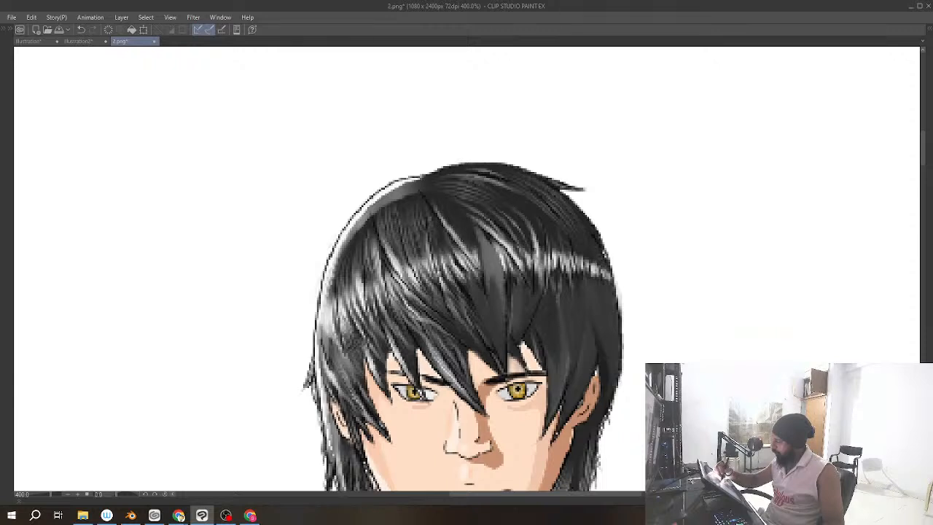
{"action": "left_click_drag", "start_coordinate": [455, 240], "coordinate": [474, 258]}
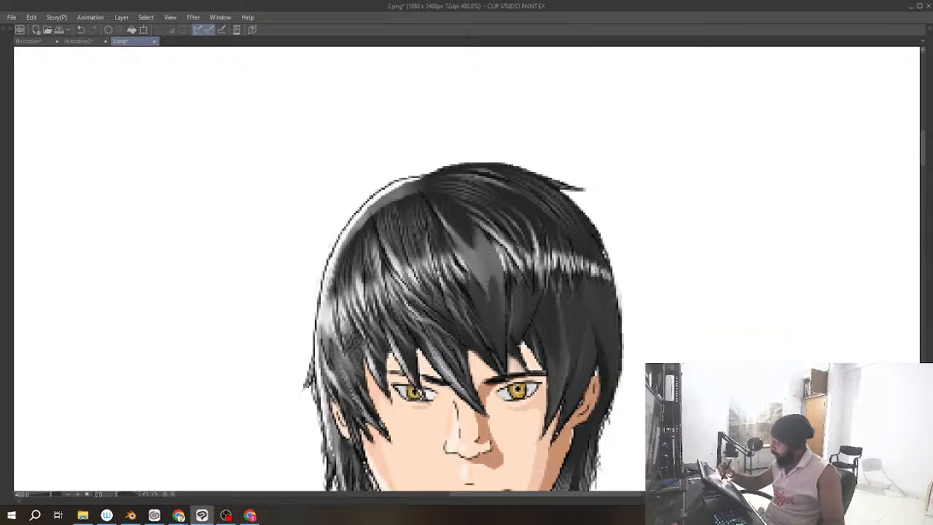
{"action": "left_click_drag", "start_coordinate": [497, 250], "coordinate": [504, 274]}
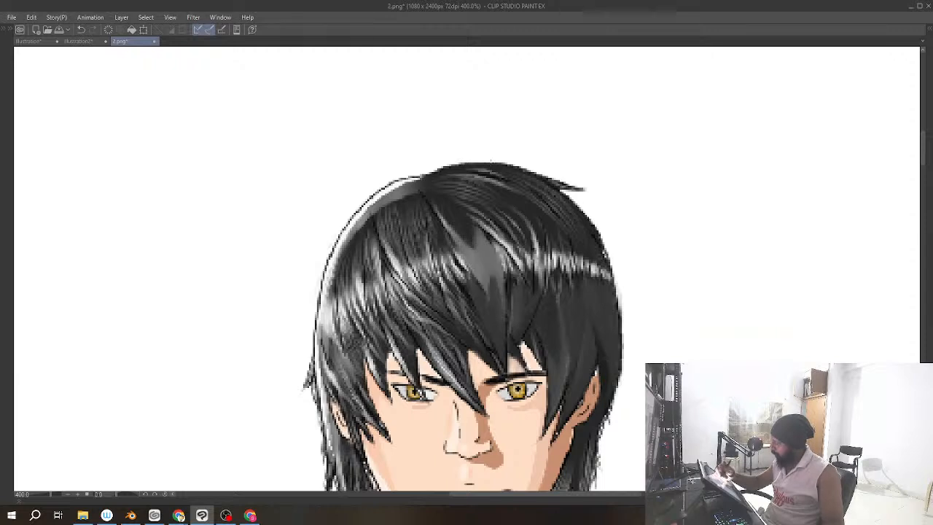
{"action": "left_click_drag", "start_coordinate": [499, 249], "coordinate": [505, 320]}
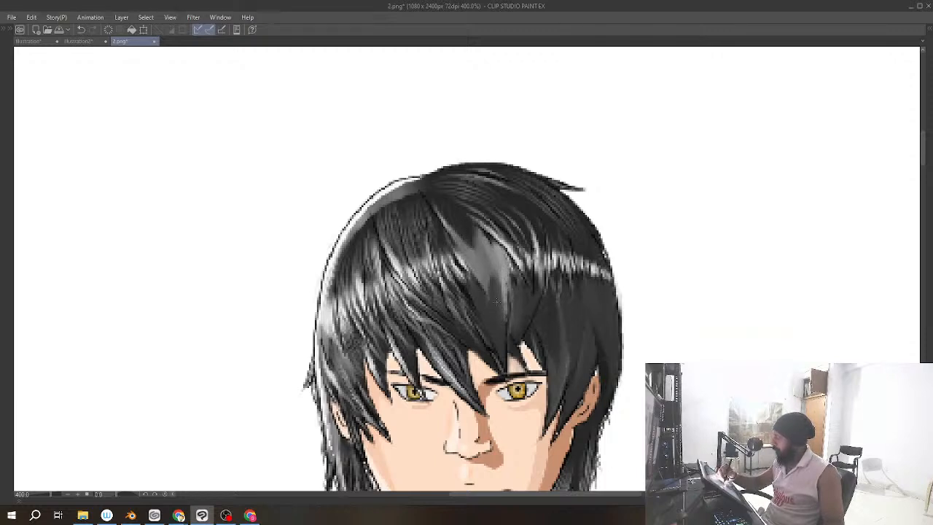
{"action": "left_click", "coordinate": [494, 318], "text": "alt"}
{"action": "left_click_drag", "start_coordinate": [498, 281], "coordinate": [501, 302]}
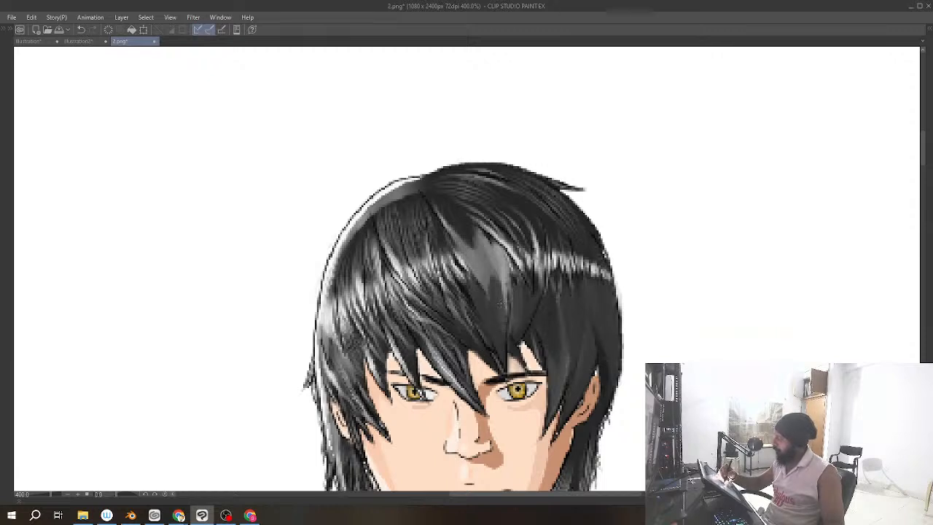
Replace the white streaks beside the central highlight with a pointed grey shape reaching toward the side fringe.
{"action": "left_click", "coordinate": [504, 260], "text": "alt"}
{"action": "mouse_move", "coordinate": [504, 243]}
{"action": "left_mouse_down"}
{"action": "mouse_move", "coordinate": [527, 278]}
{"action": "mouse_move", "coordinate": [525, 267]}
{"action": "left_mouse_up"}
{"action": "left_click", "coordinate": [496, 236], "text": "alt"}
{"action": "left_click_drag", "start_coordinate": [520, 247], "coordinate": [531, 289]}
{"action": "left_click", "coordinate": [521, 292], "text": "alt"}
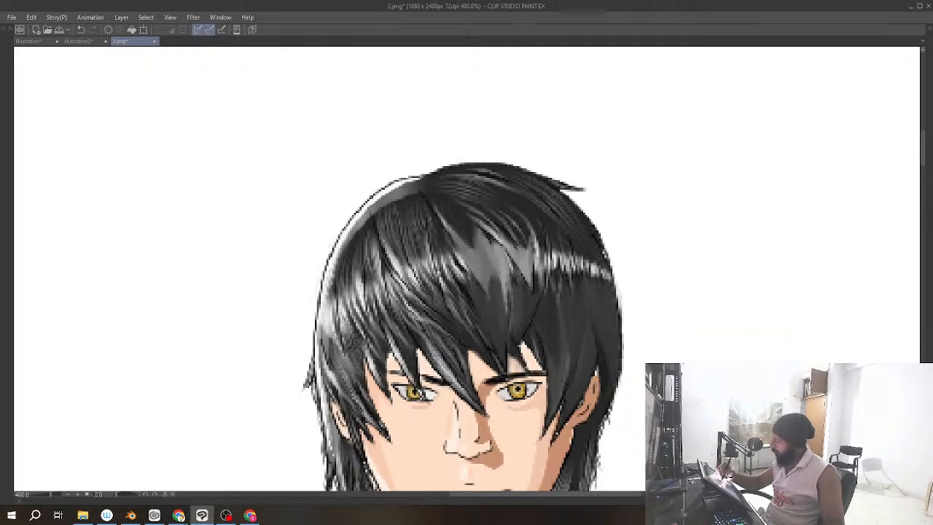
Refine the lower tips of the central highlight with alternating strokes of sampled light and dark grey.
{"action": "left_click_drag", "start_coordinate": [508, 261], "coordinate": [510, 321]}
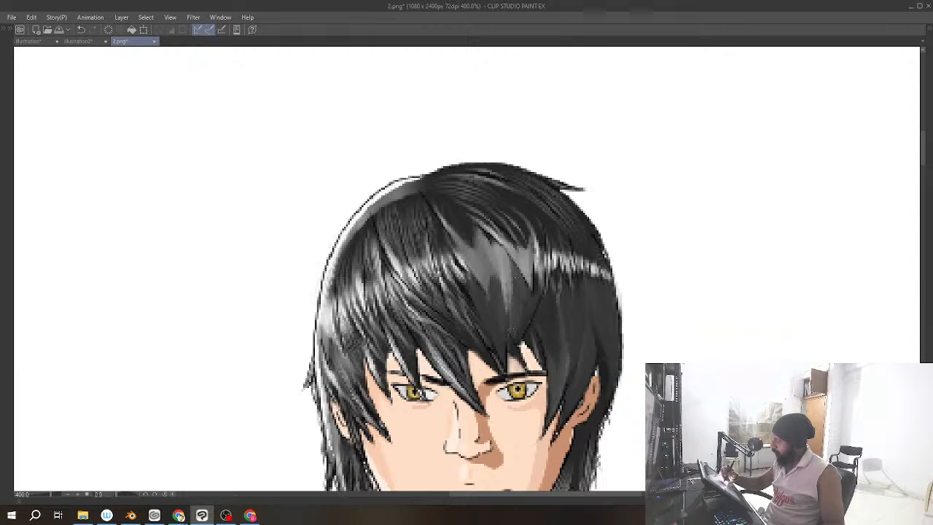
{"action": "left_click", "coordinate": [499, 311], "text": "alt"}
{"action": "left_click_drag", "start_coordinate": [501, 287], "coordinate": [504, 321]}
{"action": "left_click", "coordinate": [505, 279], "text": "alt"}
{"action": "left_click", "coordinate": [494, 293], "text": "alt"}
{"action": "left_click_drag", "start_coordinate": [506, 285], "coordinate": [506, 311]}
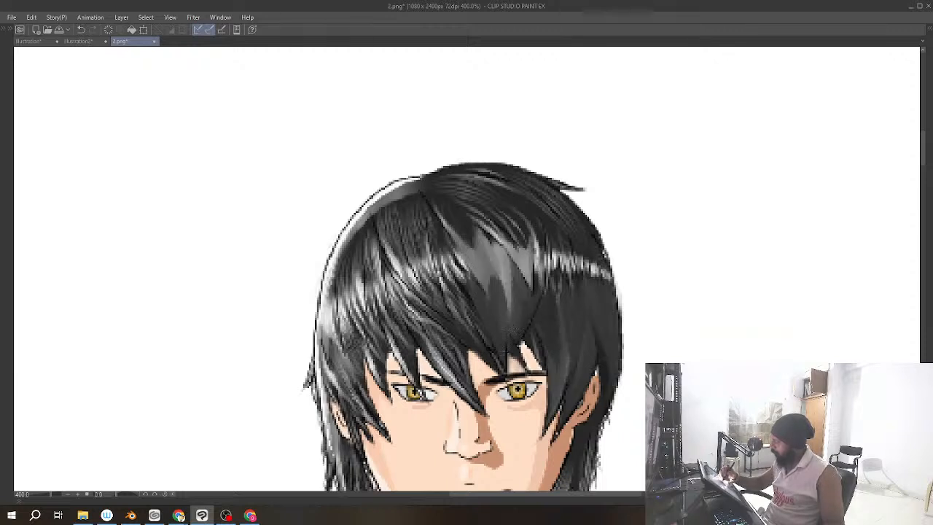
{"action": "left_click", "coordinate": [510, 336], "text": "alt"}
{"action": "left_click_drag", "start_coordinate": [484, 121], "coordinate": [480, 143]}
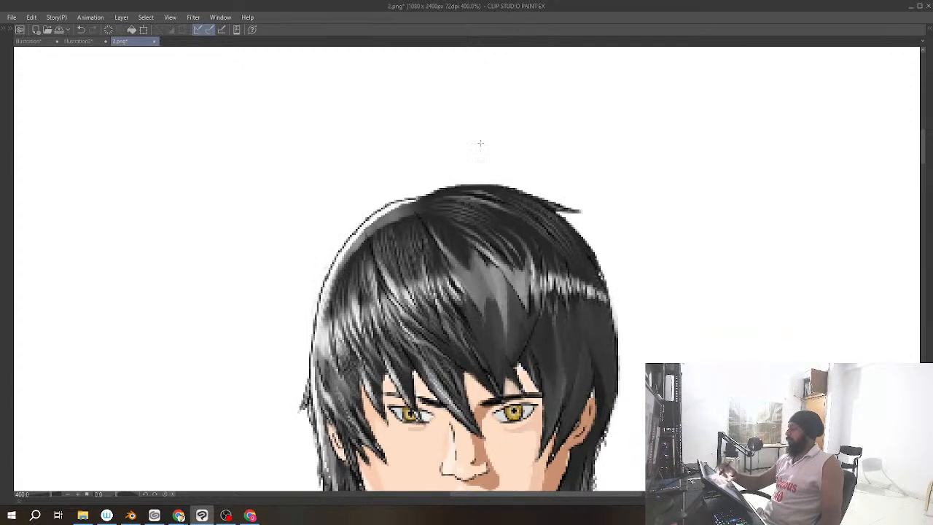
Paint a broad mid-grey band over the white highlight streaks on the ear side and darken its outer end.
{"action": "left_click", "coordinate": [519, 277], "text": "alt"}
{"action": "mouse_move", "coordinate": [532, 270]}
{"action": "left_mouse_down"}
{"action": "mouse_move", "coordinate": [541, 298]}
{"action": "mouse_move", "coordinate": [604, 309]}
{"action": "left_mouse_up"}
{"action": "left_click", "coordinate": [533, 270], "text": "alt"}
{"action": "left_click", "coordinate": [590, 269], "text": "alt"}
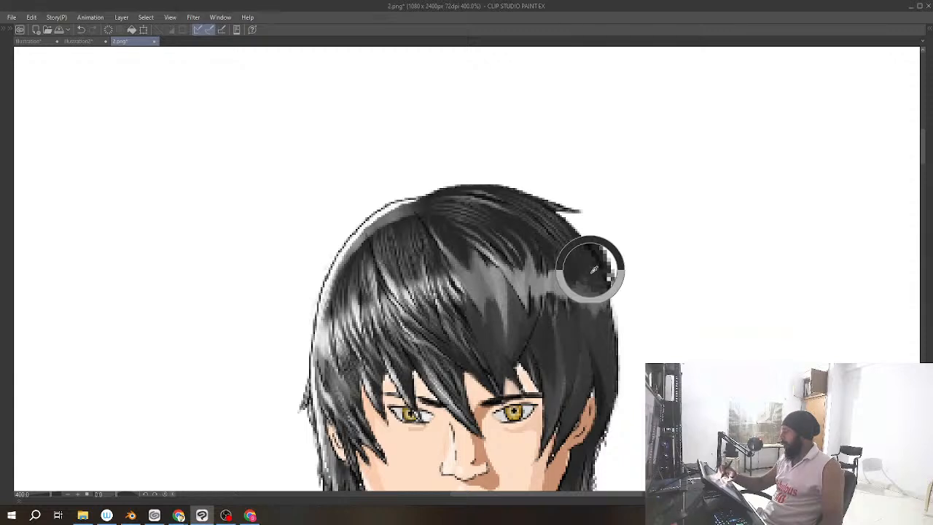
{"action": "left_click_drag", "start_coordinate": [598, 272], "coordinate": [597, 308]}
{"action": "left_click_drag", "start_coordinate": [588, 280], "coordinate": [587, 301]}
{"action": "left_click", "coordinate": [570, 273], "text": "alt"}
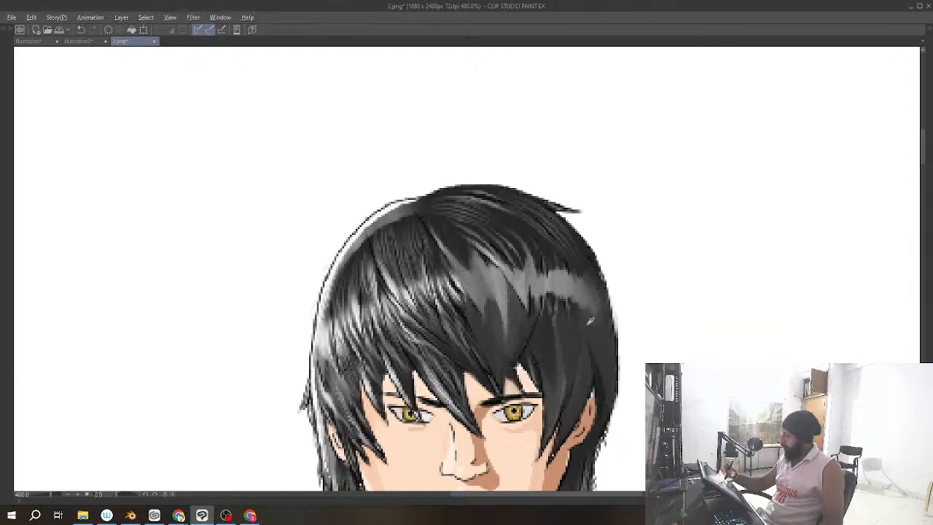
Break up the lower edge of the side highlight band with tapered strokes of sampled grey.
{"action": "left_click", "coordinate": [581, 316], "text": "alt"}
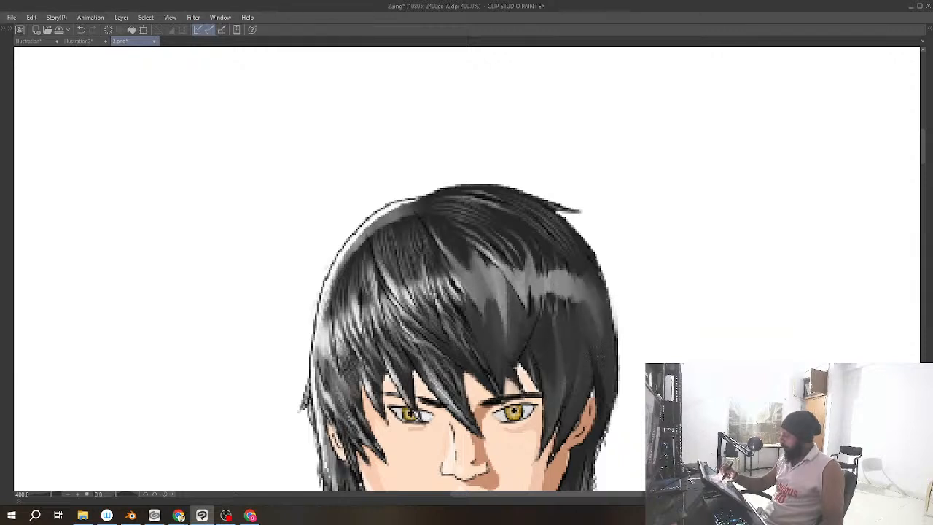
{"action": "mouse_move", "coordinate": [570, 288]}
{"action": "left_mouse_down"}
{"action": "mouse_move", "coordinate": [575, 333]}
{"action": "mouse_move", "coordinate": [570, 297]}
{"action": "left_mouse_up"}
{"action": "left_click", "coordinate": [572, 336], "text": "alt"}
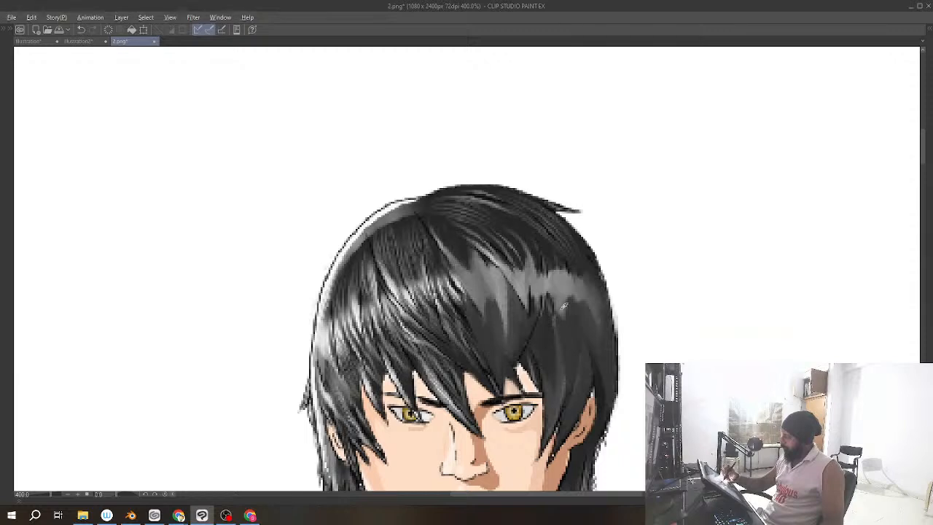
{"action": "left_click", "coordinate": [542, 323], "text": "alt"}
{"action": "left_click_drag", "start_coordinate": [552, 318], "coordinate": [551, 300]}
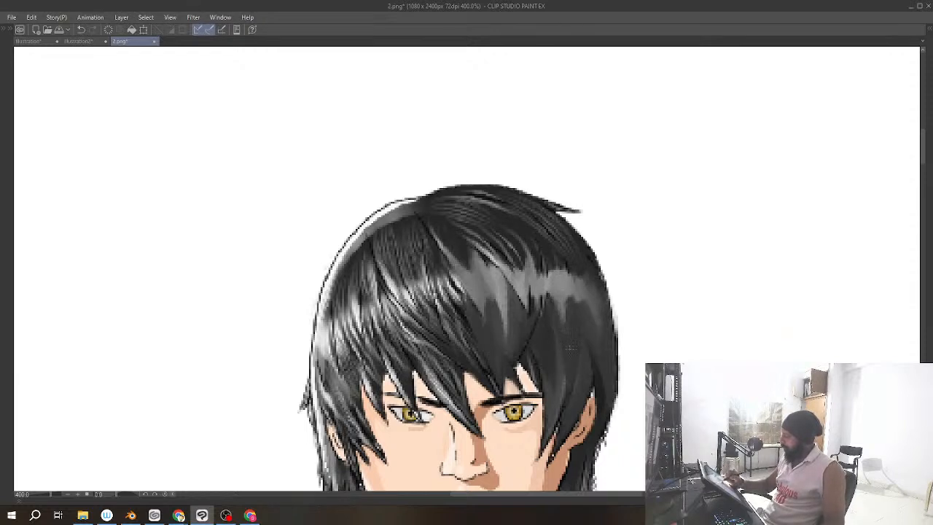
Cut dark, pointed strands into the upper edge of the side highlight band.
{"action": "left_click", "coordinate": [552, 277], "text": "alt"}
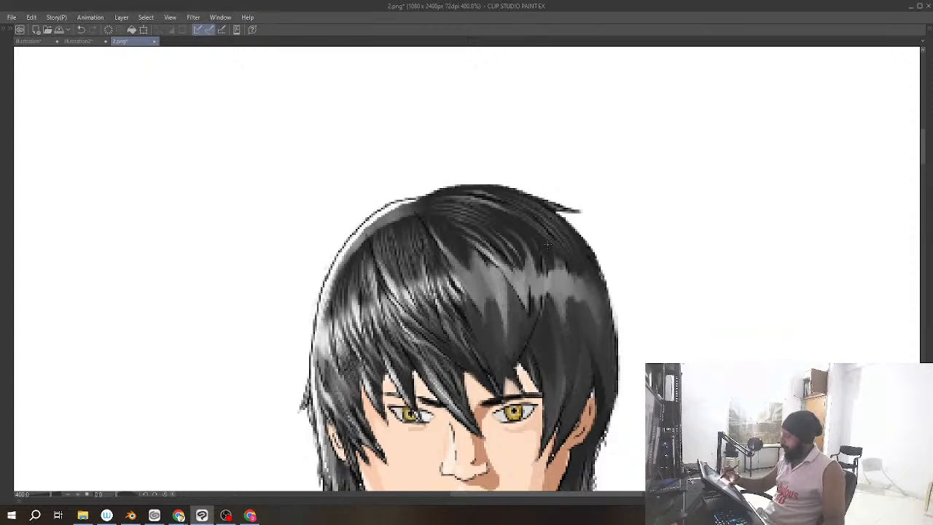
{"action": "left_click_drag", "start_coordinate": [547, 245], "coordinate": [547, 279]}
{"action": "left_click_drag", "start_coordinate": [563, 246], "coordinate": [571, 289]}
{"action": "mouse_move", "coordinate": [581, 290]}
{"action": "left_mouse_down"}
{"action": "mouse_move", "coordinate": [578, 259]}
{"action": "mouse_move", "coordinate": [583, 287]}
{"action": "left_mouse_up"}
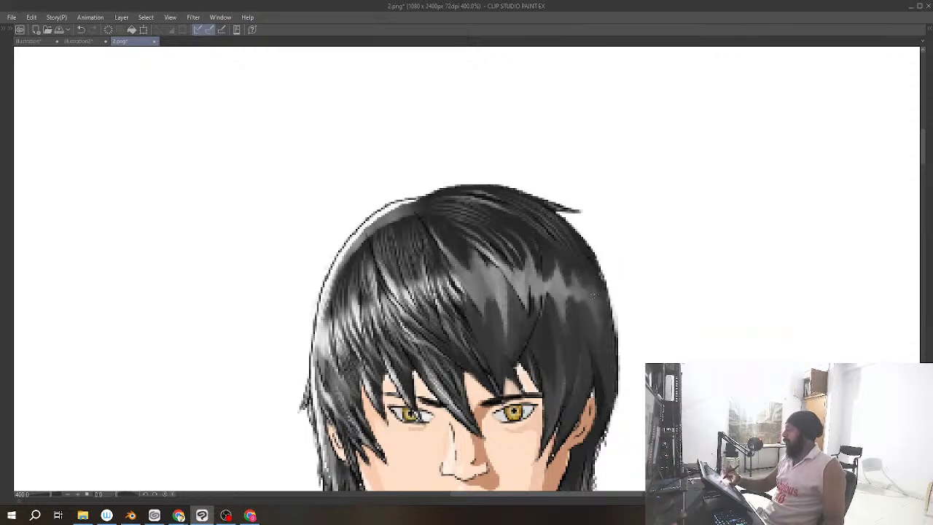
Check the repainted hair at 150%, then smooth the side fringe above the ear with sampled dark grey at 400%.
{"action": "scroll", "coordinate": [647, 357], "scroll_direction": "down", "scroll_amount": 3}
{"action": "left_click_drag", "start_coordinate": [689, 350], "coordinate": [683, 317]}
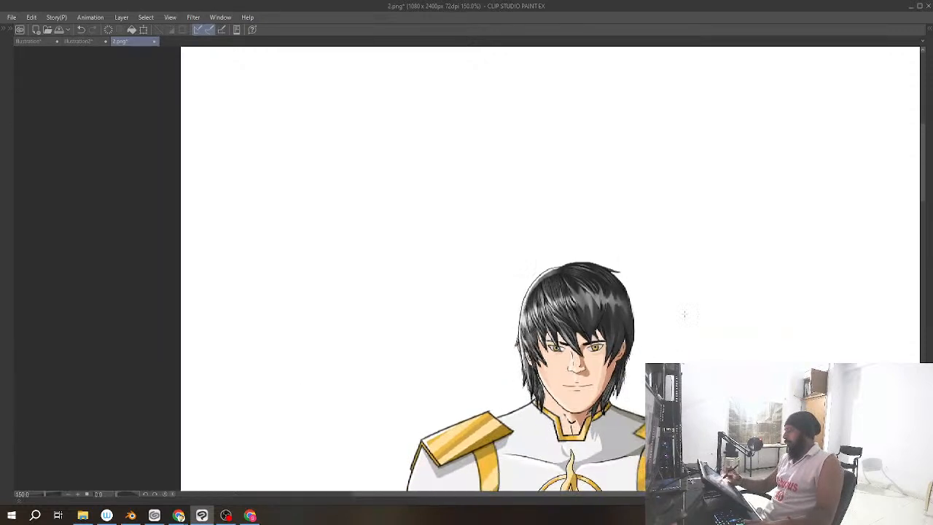
{"action": "scroll", "coordinate": [683, 313], "scroll_direction": "up", "scroll_amount": 3}
{"action": "left_click_drag", "start_coordinate": [618, 311], "coordinate": [626, 298]}
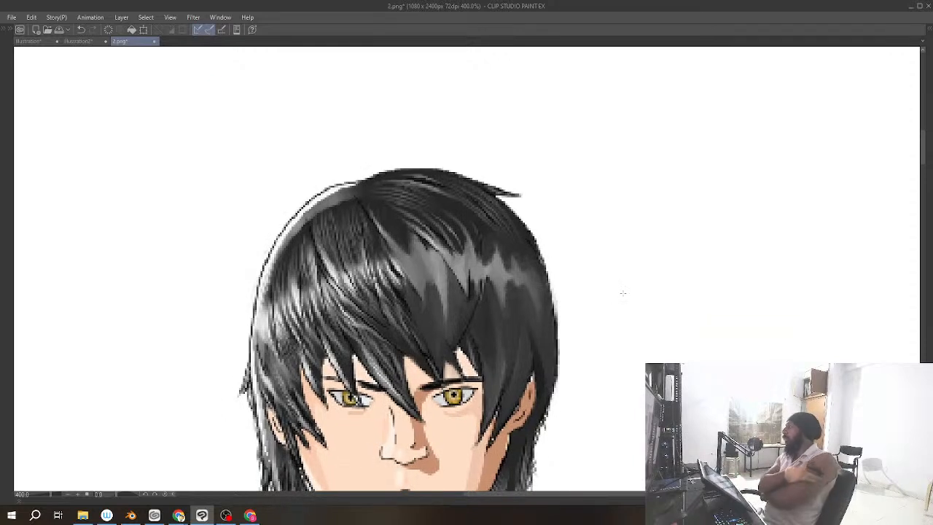
{"action": "left_click_drag", "start_coordinate": [550, 331], "coordinate": [609, 296]}
{"action": "left_click", "coordinate": [545, 313], "text": "alt"}
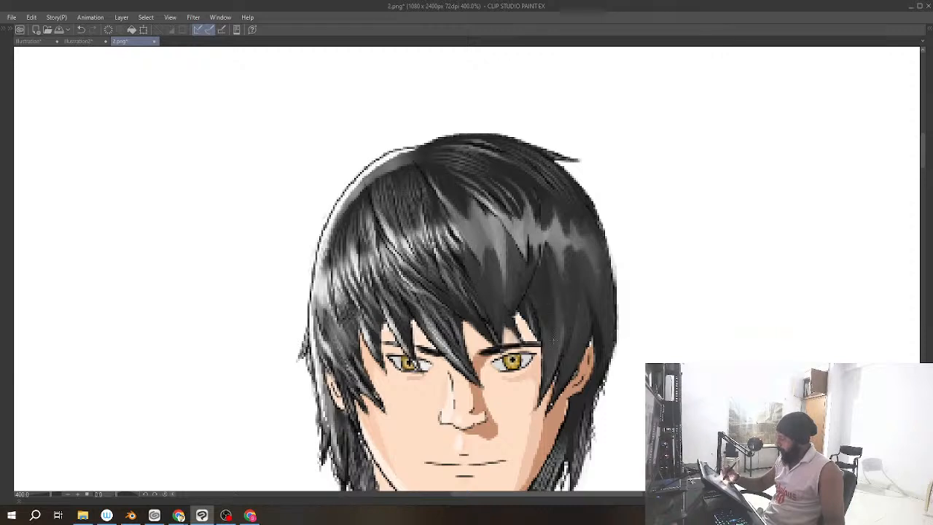
{"action": "left_click", "coordinate": [558, 327], "text": "alt"}
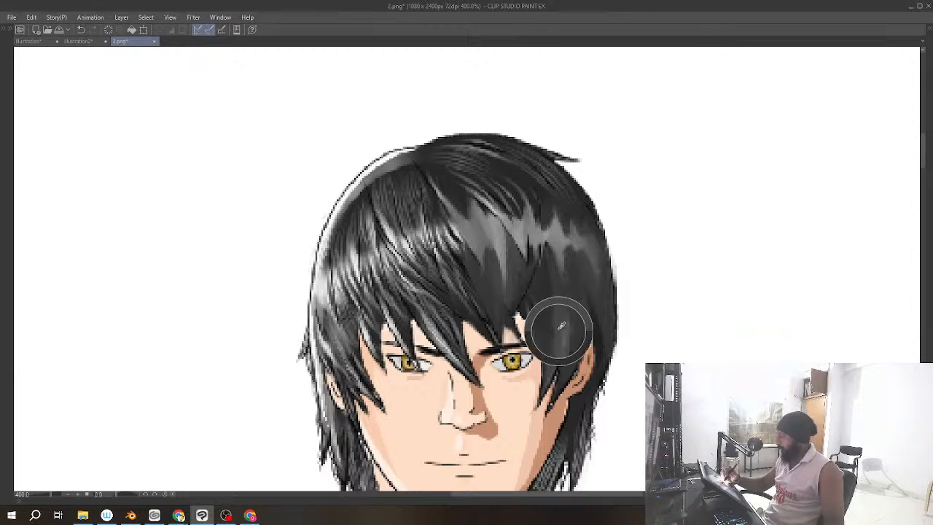
{"action": "left_click_drag", "start_coordinate": [554, 336], "coordinate": [574, 446]}
{"action": "left_click", "coordinate": [538, 298], "text": "alt"}
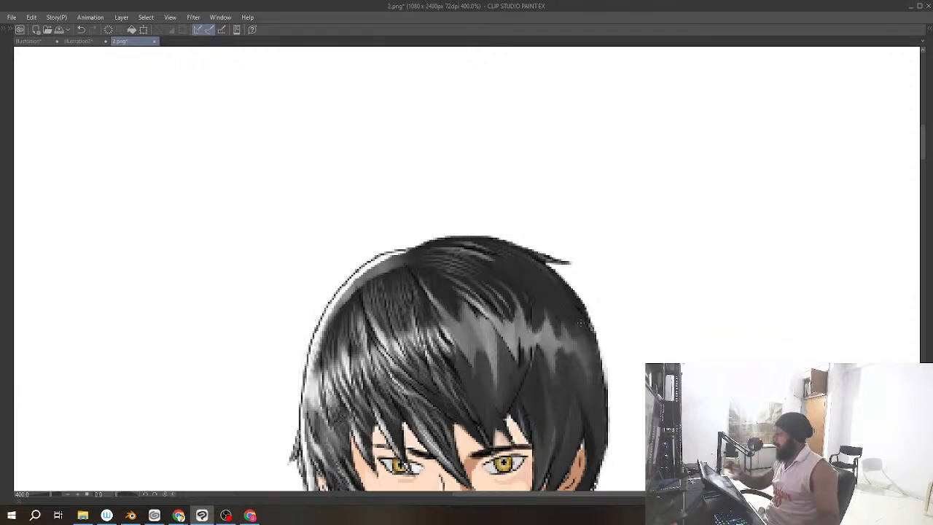
Paint flat dark grey over the fine strand lines at the crown and upper side of the hair.
{"action": "left_click_drag", "start_coordinate": [565, 327], "coordinate": [561, 327]}
{"action": "left_click", "coordinate": [490, 263], "text": "alt"}
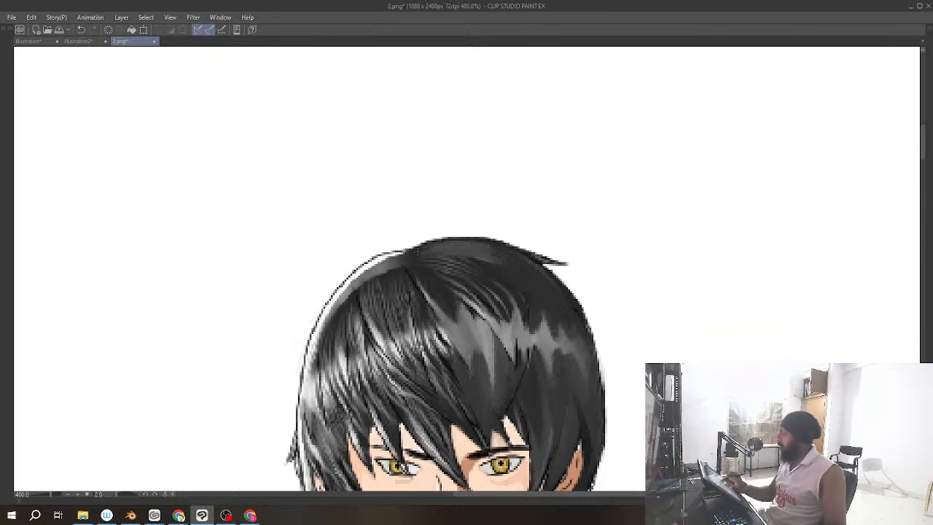
{"action": "left_click", "coordinate": [497, 255], "text": "alt"}
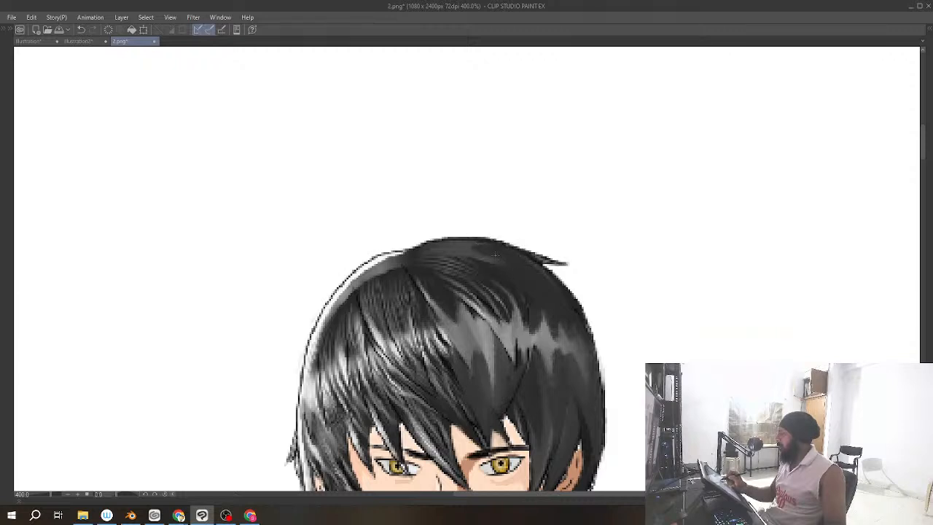
{"action": "left_click", "coordinate": [452, 245], "text": "alt"}
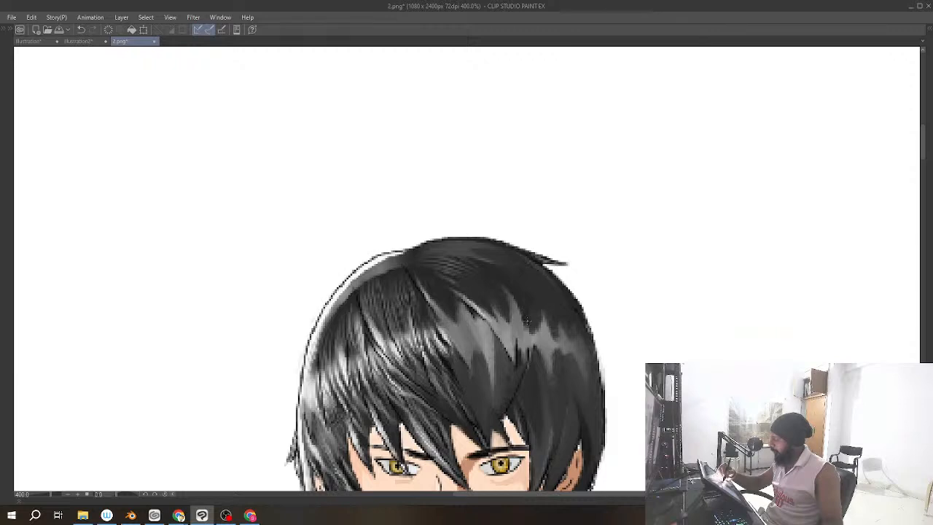
Sharpen the pointed strands along the upper edge of the side highlight band with sampled greys.
{"action": "left_click", "coordinate": [525, 335], "text": "alt"}
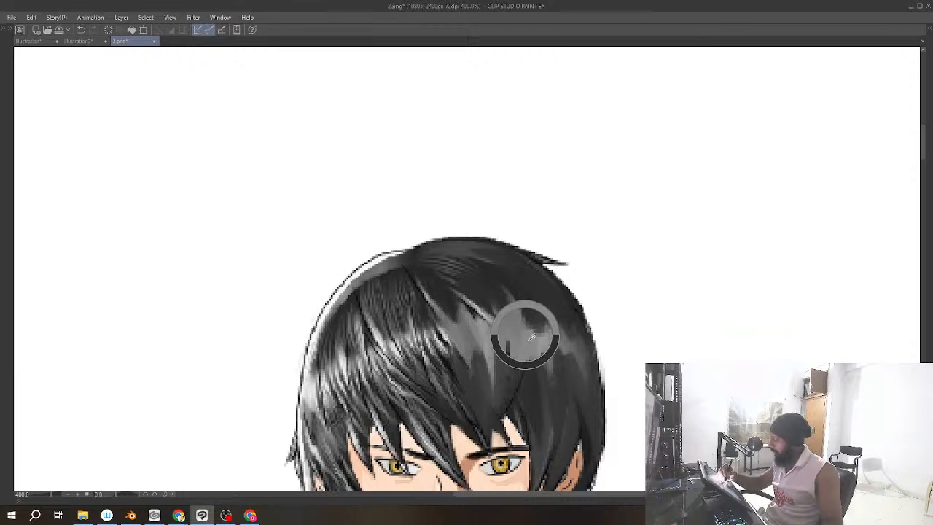
{"action": "mouse_move", "coordinate": [531, 336]}
{"action": "left_mouse_down"}
{"action": "mouse_move", "coordinate": [529, 299]}
{"action": "mouse_move", "coordinate": [528, 324]}
{"action": "mouse_move", "coordinate": [526, 316]}
{"action": "left_mouse_up"}
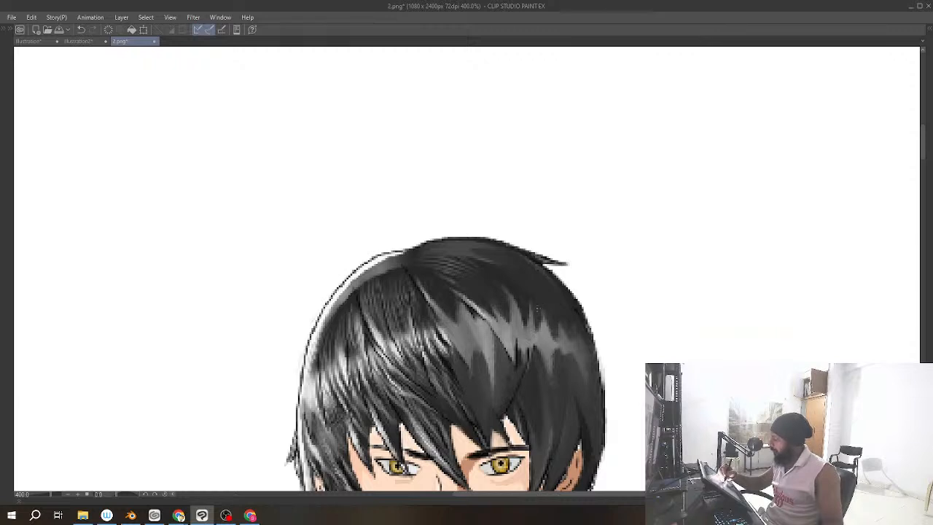
{"action": "left_click", "coordinate": [534, 332], "text": "alt"}
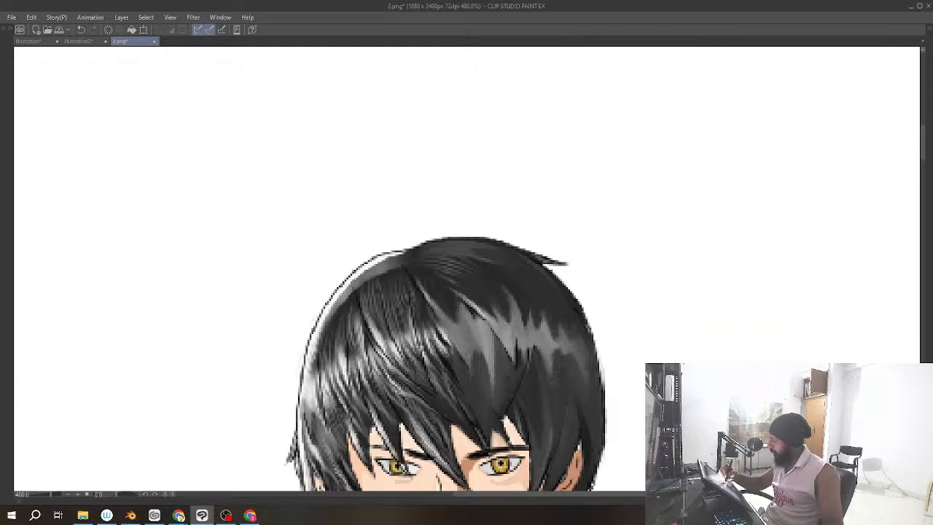
{"action": "left_click", "coordinate": [557, 360], "text": "alt"}
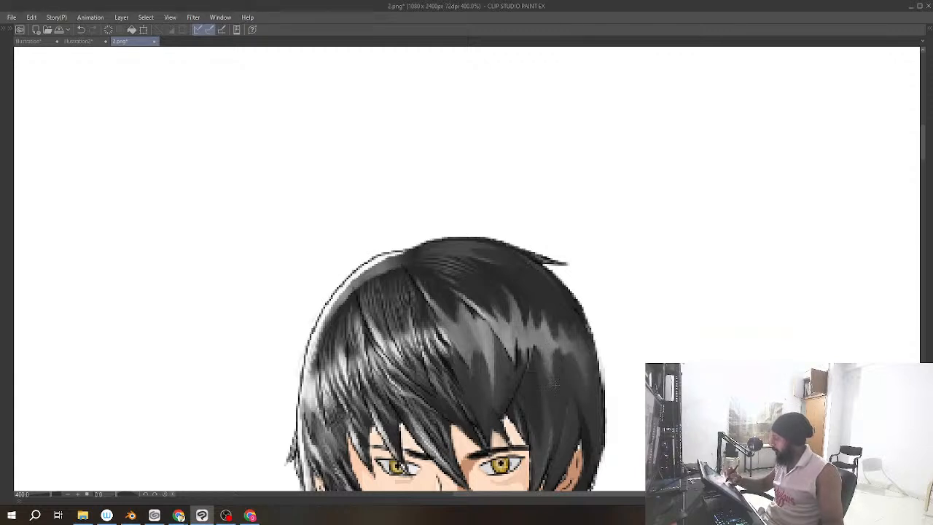
Soften the dark line below the side highlight band into tapered strands using sampled mid and dark greys.
{"action": "left_click", "coordinate": [526, 349], "text": "alt"}
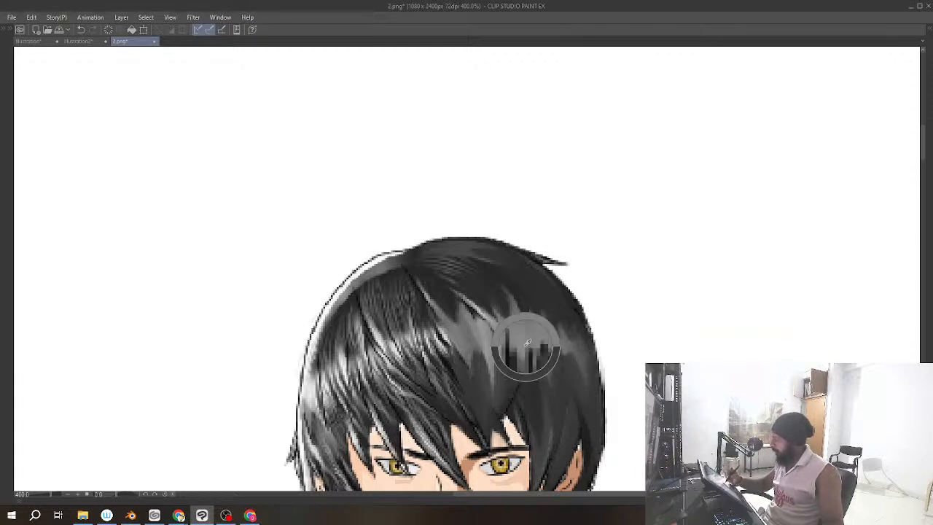
{"action": "left_click", "coordinate": [517, 368], "text": "alt"}
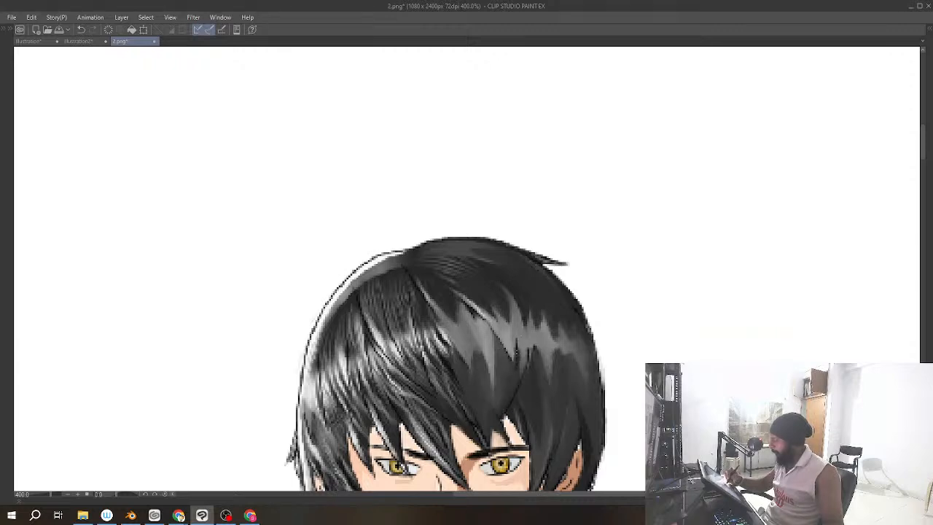
{"action": "left_click", "coordinate": [499, 381], "text": "alt"}
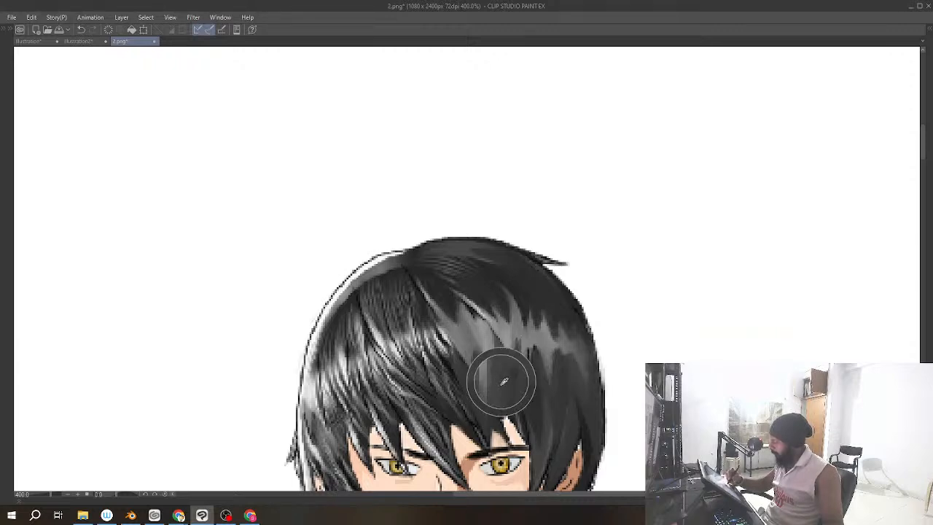
{"action": "left_click", "coordinate": [515, 335], "text": "alt"}
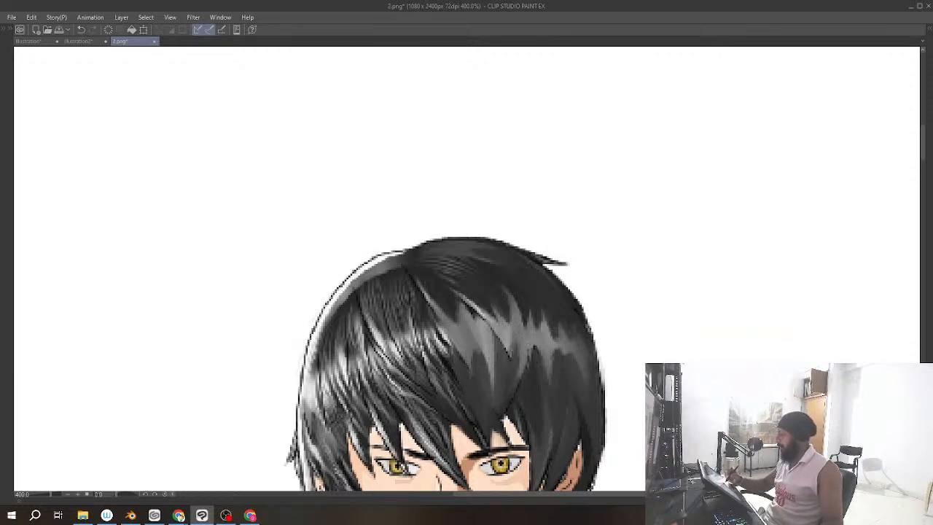
{"action": "left_click", "coordinate": [508, 382], "text": "alt"}
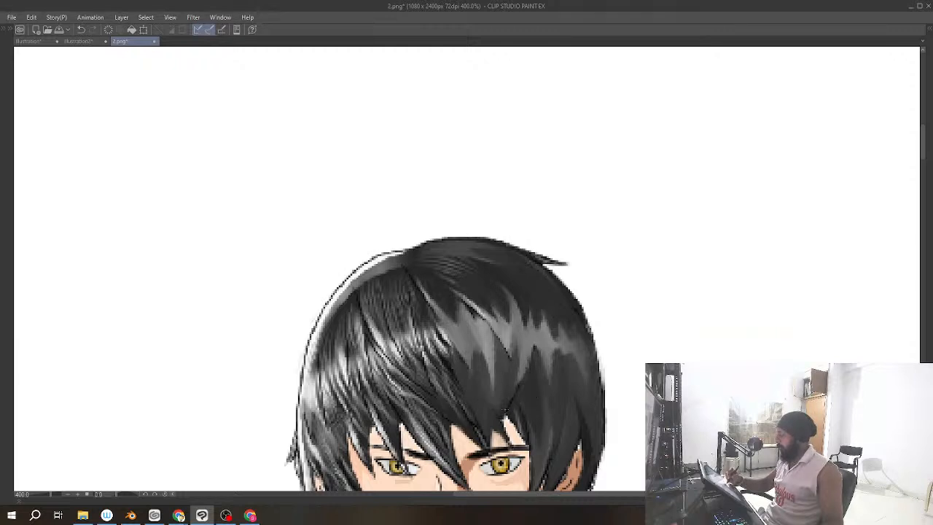
Touch up the highlight streaks beside the parting and cover the remaining fine strand lines at the crown with flat dark grey.
{"action": "left_click_drag", "start_coordinate": [588, 341], "coordinate": [584, 346]}
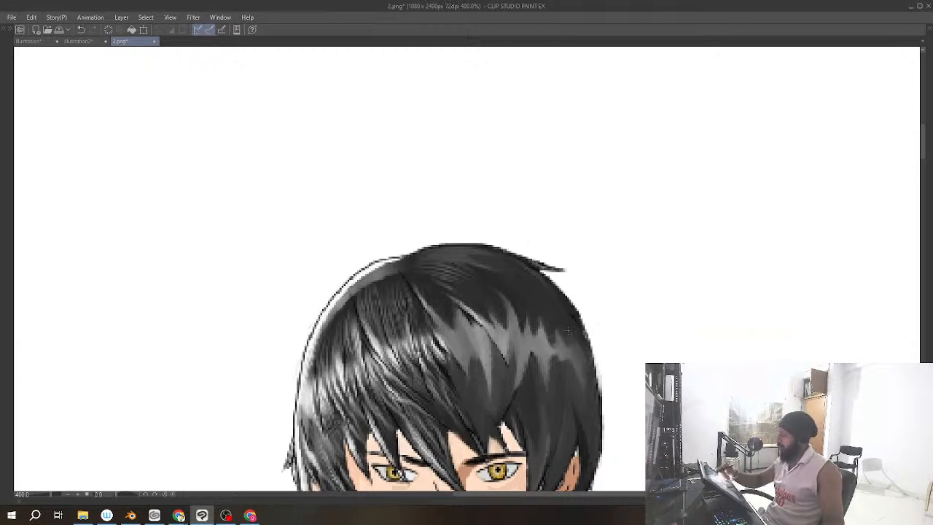
{"action": "mouse_move", "coordinate": [449, 297]}
{"action": "left_mouse_down"}
{"action": "mouse_move", "coordinate": [477, 327]}
{"action": "mouse_move", "coordinate": [459, 322]}
{"action": "left_mouse_up"}
{"action": "left_click", "coordinate": [477, 336], "text": "alt"}
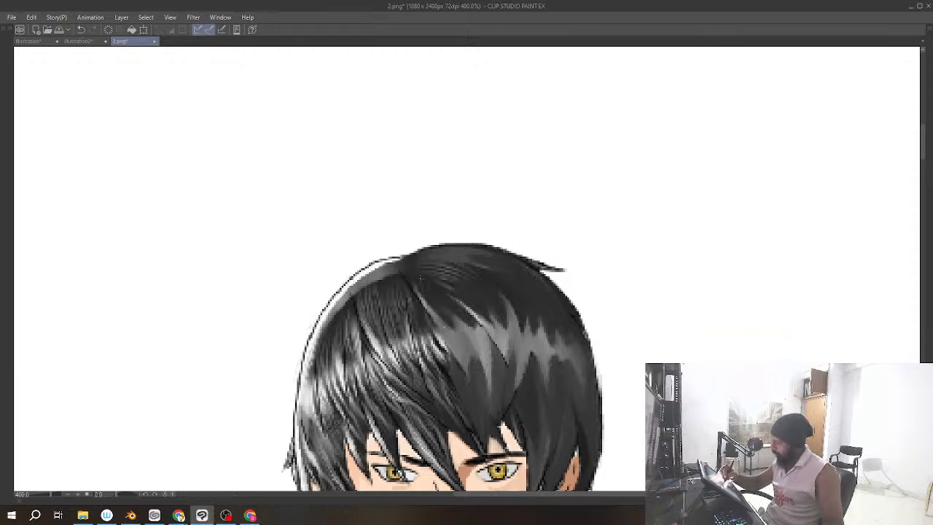
{"action": "mouse_move", "coordinate": [445, 281]}
{"action": "left_mouse_down"}
{"action": "mouse_move", "coordinate": [464, 290]}
{"action": "mouse_move", "coordinate": [450, 276]}
{"action": "left_mouse_up"}
{"action": "left_click_drag", "start_coordinate": [524, 290], "coordinate": [617, 286]}
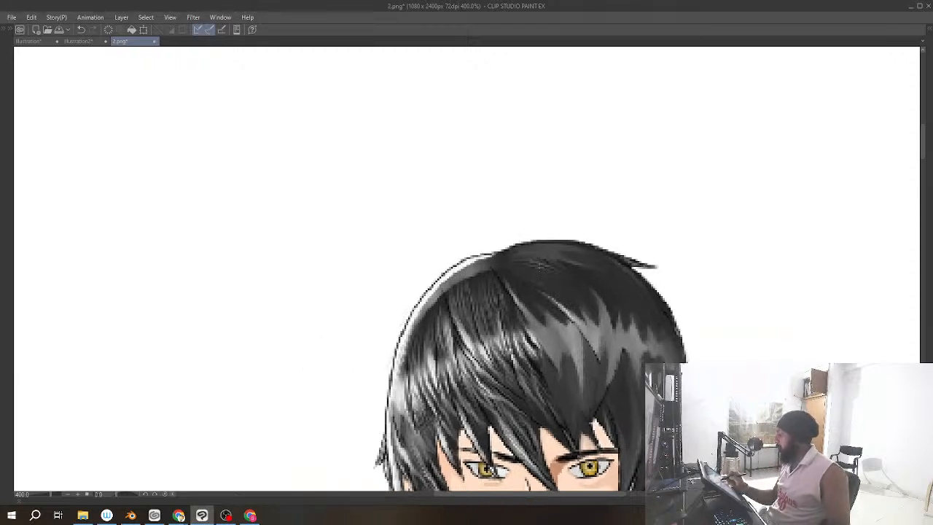
{"action": "left_click_drag", "start_coordinate": [540, 268], "coordinate": [515, 266]}
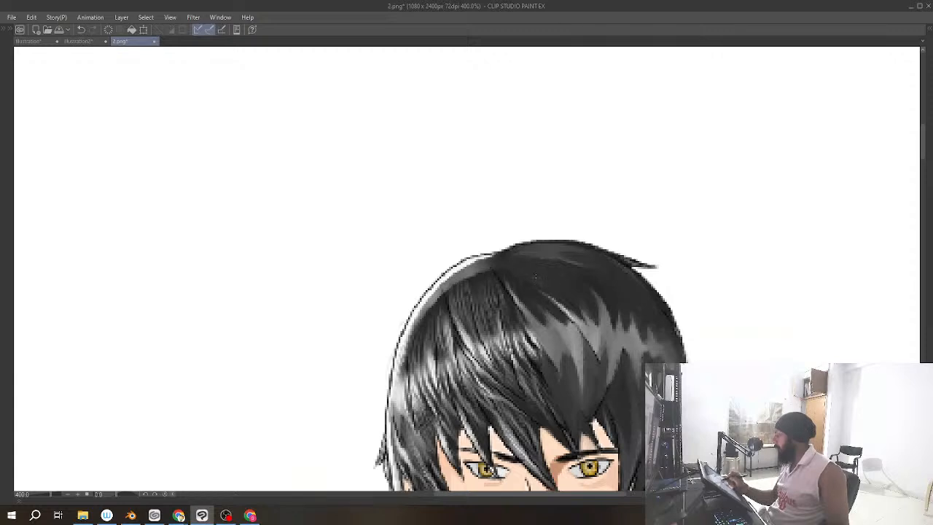
{"action": "left_click", "coordinate": [546, 249], "text": "alt"}
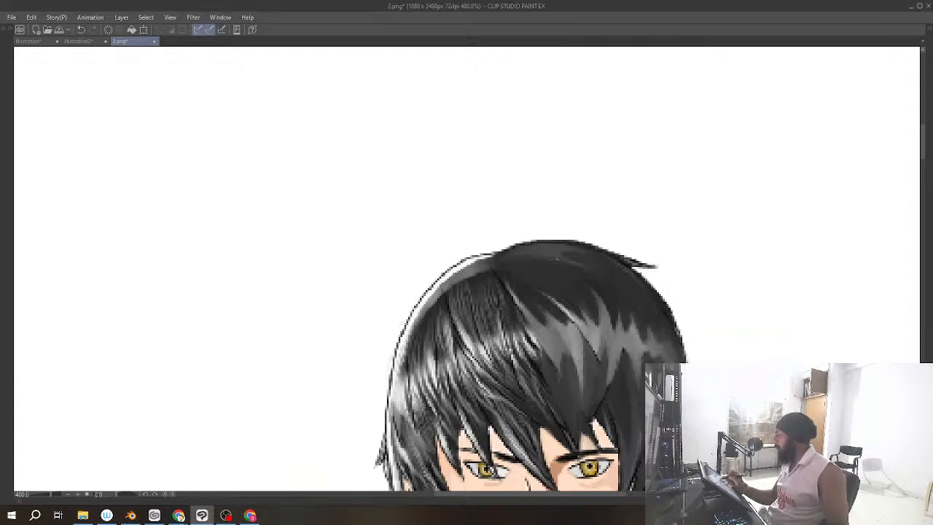
{"action": "left_click", "coordinate": [594, 260], "text": "alt"}
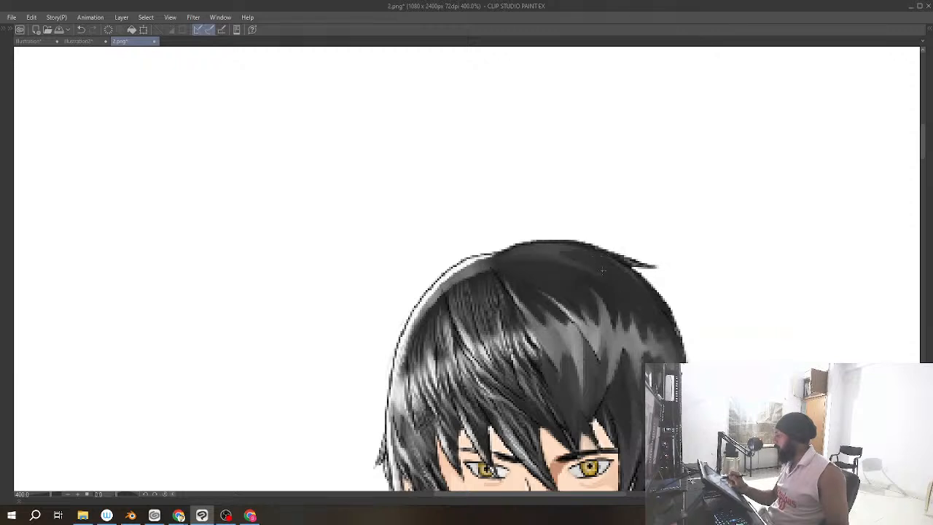
Examine the repainted half of the hair against the untouched half, both from a distance and close up.
{"action": "left_click_drag", "start_coordinate": [709, 289], "coordinate": [672, 240]}
{"action": "scroll", "coordinate": [718, 212], "scroll_direction": "down", "scroll_amount": 2}
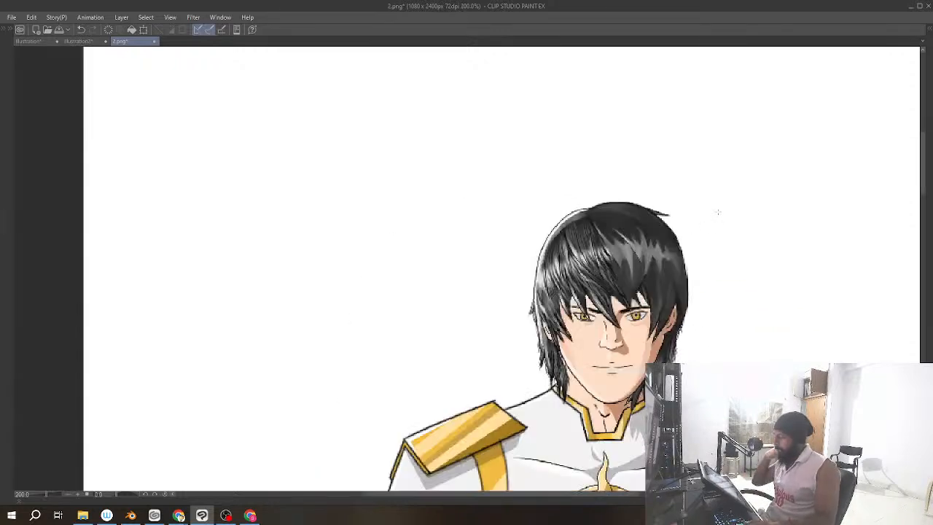
{"action": "scroll", "coordinate": [718, 212], "scroll_direction": "up", "scroll_amount": 2}
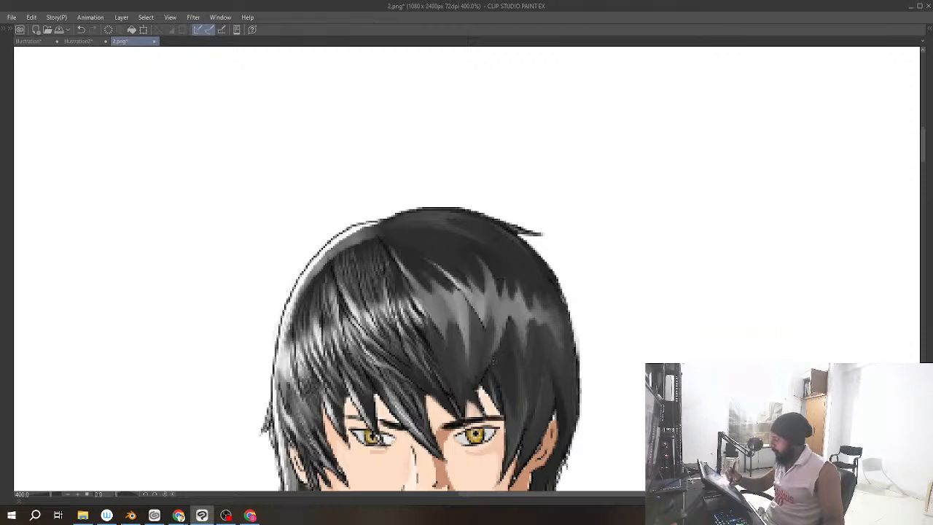
{"action": "left_click_drag", "start_coordinate": [493, 360], "coordinate": [518, 293]}
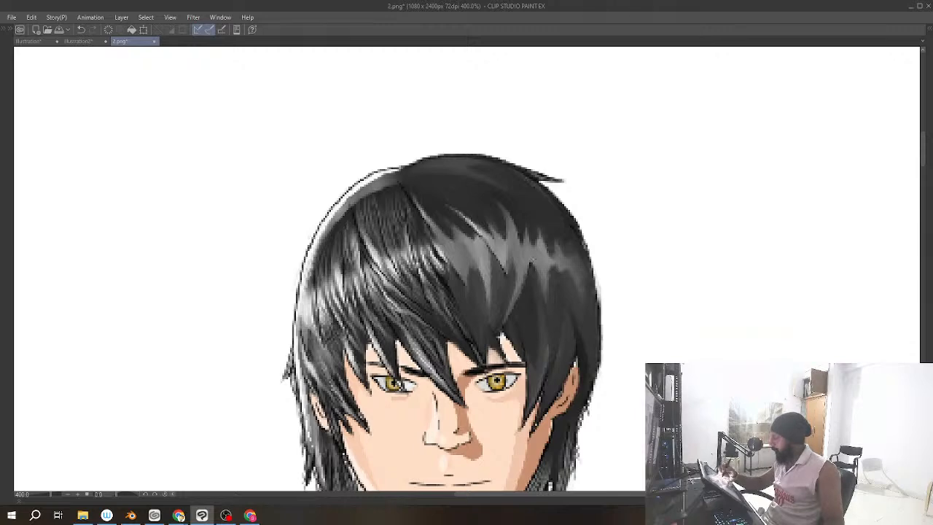
{"action": "left_click_drag", "start_coordinate": [593, 357], "coordinate": [603, 284]}
{"action": "scroll", "coordinate": [603, 282], "scroll_direction": "down", "scroll_amount": 3}
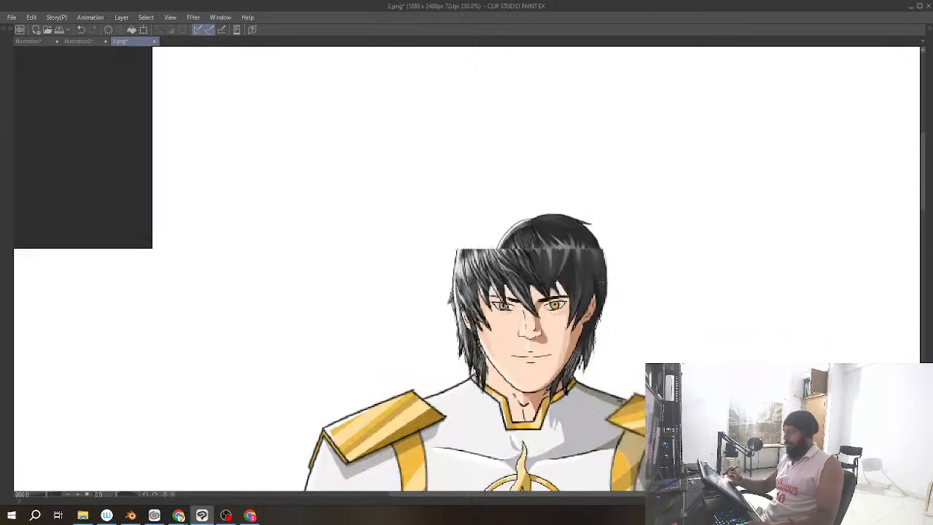
{"action": "left_click_drag", "start_coordinate": [723, 312], "coordinate": [684, 276]}
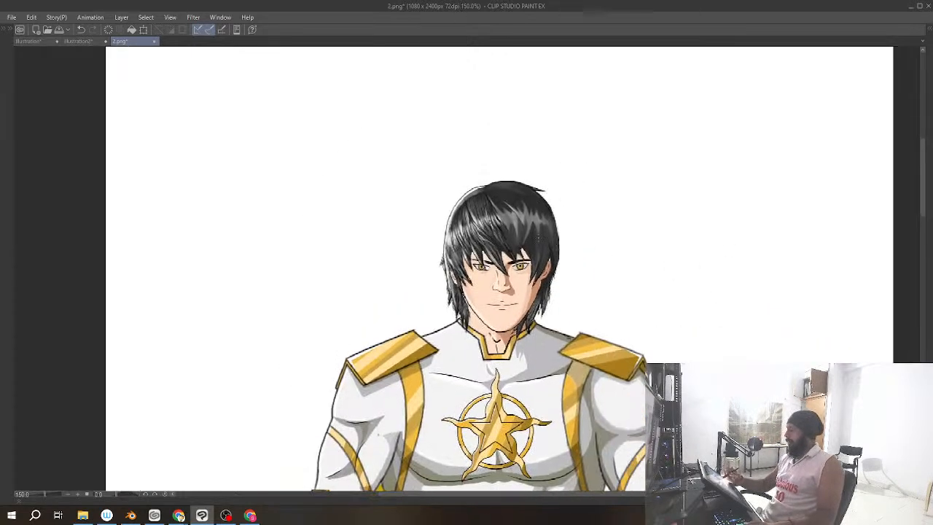
{"action": "scroll", "coordinate": [545, 241], "scroll_direction": "up", "scroll_amount": 3}
{"action": "left_click_drag", "start_coordinate": [546, 162], "coordinate": [557, 242]}
{"action": "left_click", "coordinate": [502, 291], "text": "alt"}
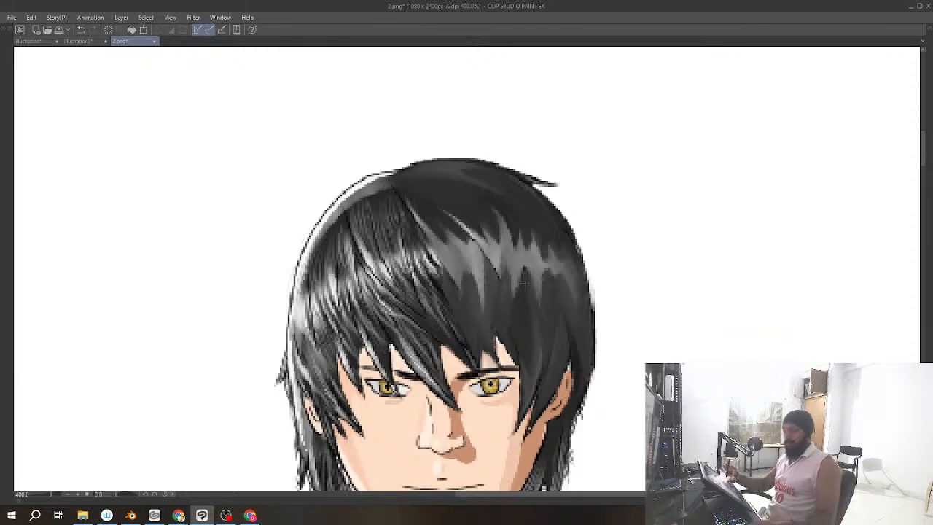
{"action": "scroll", "coordinate": [524, 283], "scroll_direction": "down", "scroll_amount": 4}
{"action": "scroll", "coordinate": [524, 282], "scroll_direction": "up", "scroll_amount": 2}
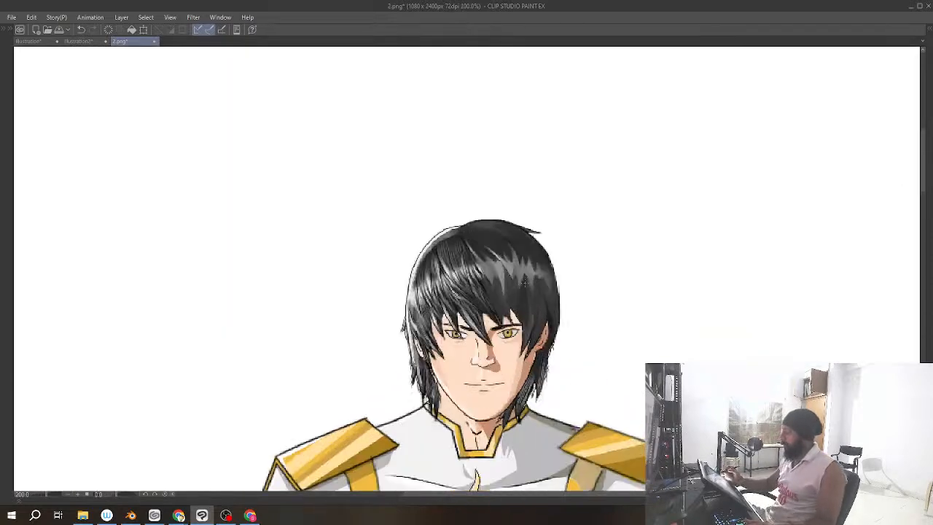
{"action": "left_click_drag", "start_coordinate": [653, 345], "coordinate": [338, 335]}
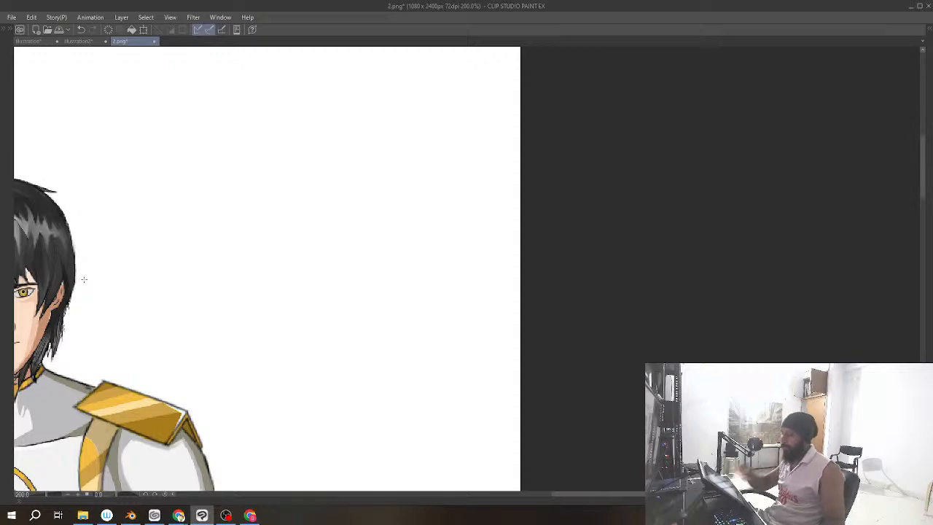
{"action": "scroll", "coordinate": [156, 327], "scroll_direction": "up", "scroll_amount": 4}
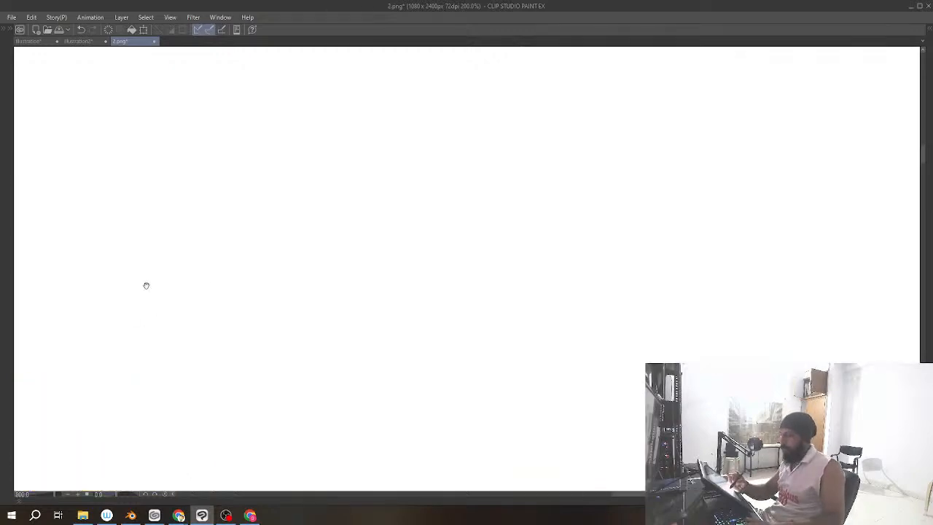
{"action": "left_click_drag", "start_coordinate": [146, 285], "coordinate": [240, 369]}
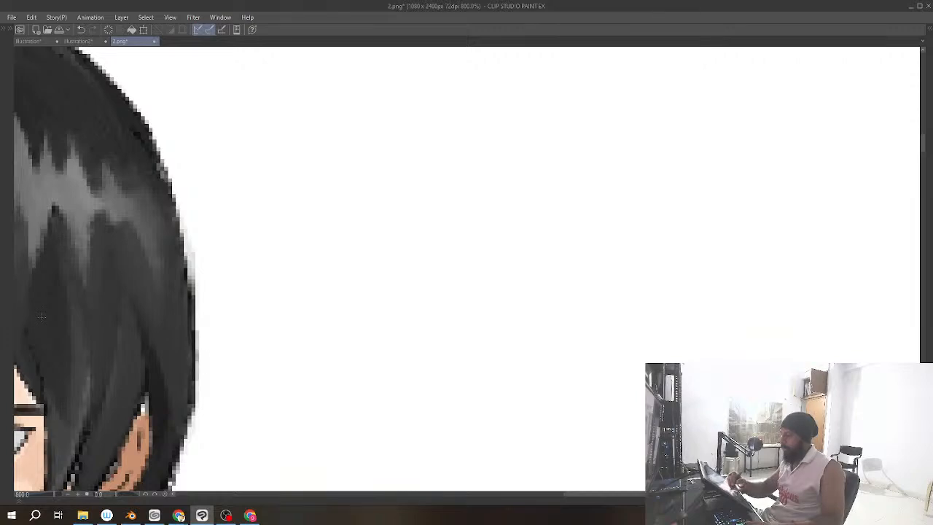
{"action": "scroll", "coordinate": [59, 274], "scroll_direction": "down", "scroll_amount": 1}
{"action": "scroll", "coordinate": [80, 327], "scroll_direction": "down", "scroll_amount": 1}
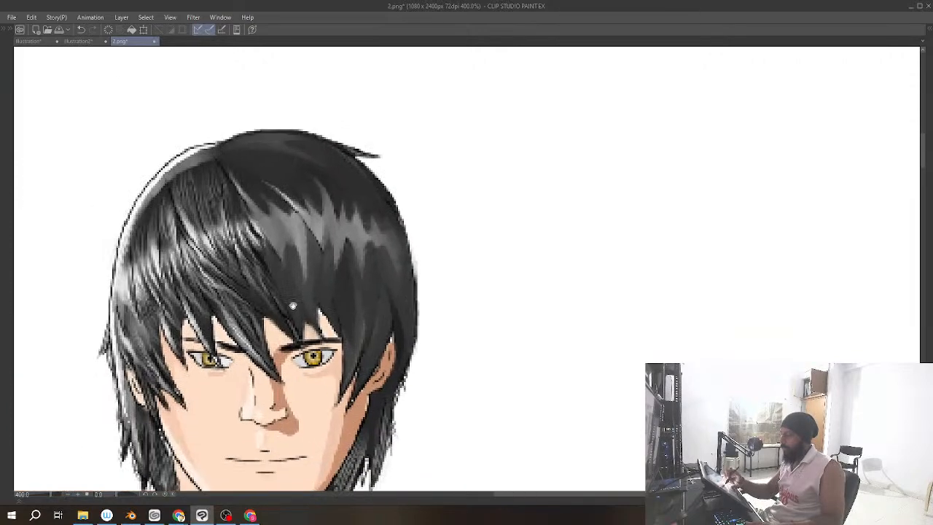
{"action": "left_click_drag", "start_coordinate": [454, 365], "coordinate": [665, 261]}
{"action": "scroll", "coordinate": [665, 261], "scroll_direction": "down", "scroll_amount": 2}
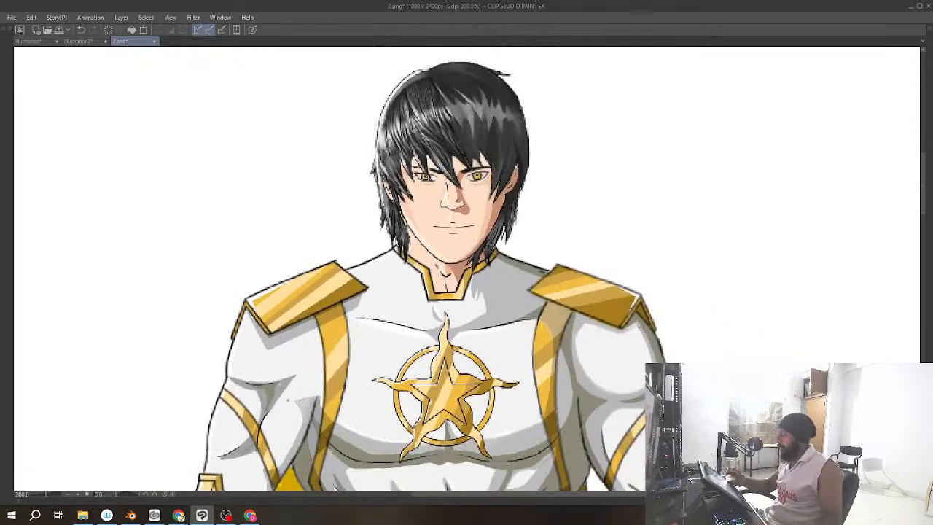
Lower the 2 Copy layer's opacity to 25%, hide the original layer 2, and make Layer 1 active.
{"action": "key", "text": "Tab"}
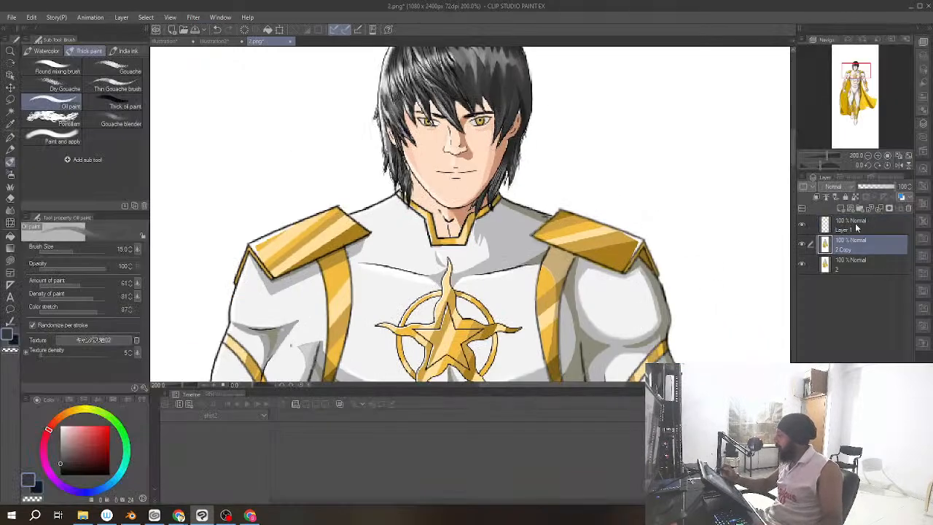
{"action": "left_click", "coordinate": [876, 186]}
{"action": "left_click_drag", "start_coordinate": [877, 185], "coordinate": [867, 186]}
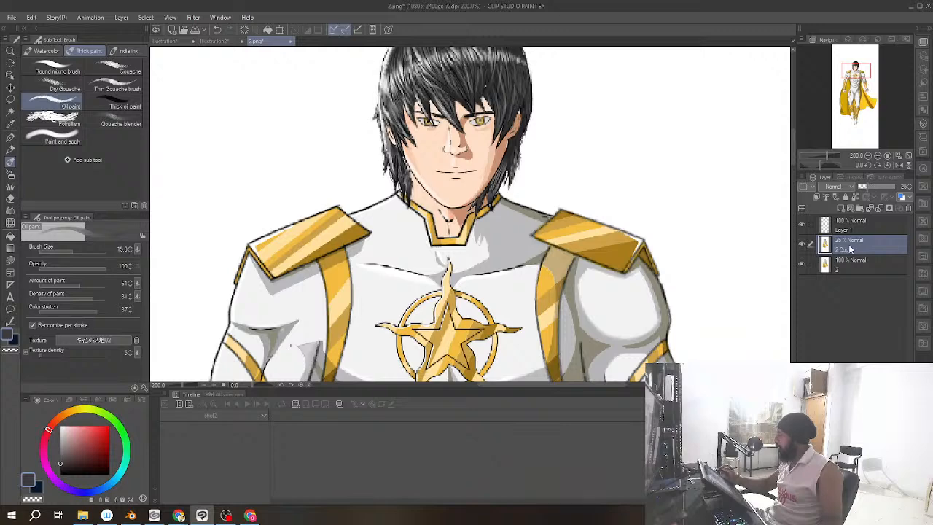
{"action": "left_click", "coordinate": [801, 264]}
{"action": "left_click", "coordinate": [858, 224]}
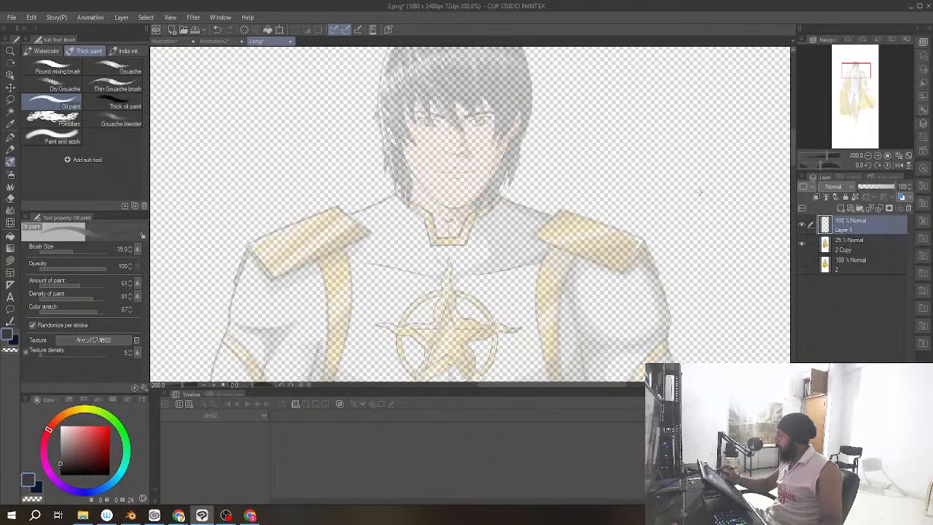
Add a light blue-grey paper layer beneath the artwork and make the 2 Copy layer active.
{"action": "left_click", "coordinate": [170, 17]}
{"action": "mouse_move", "coordinate": [90, 18]}
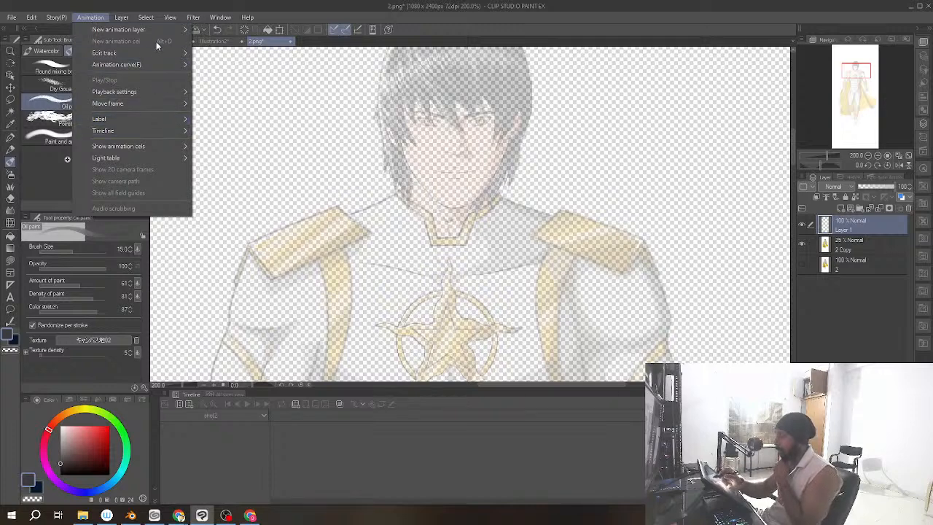
{"action": "mouse_move", "coordinate": [121, 17]}
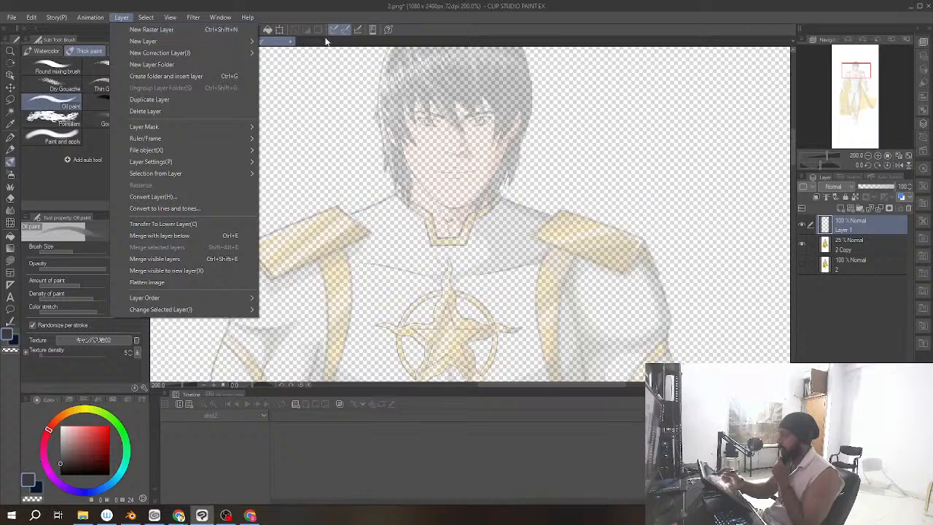
{"action": "mouse_move", "coordinate": [233, 42]}
{"action": "left_click", "coordinate": [326, 138]}
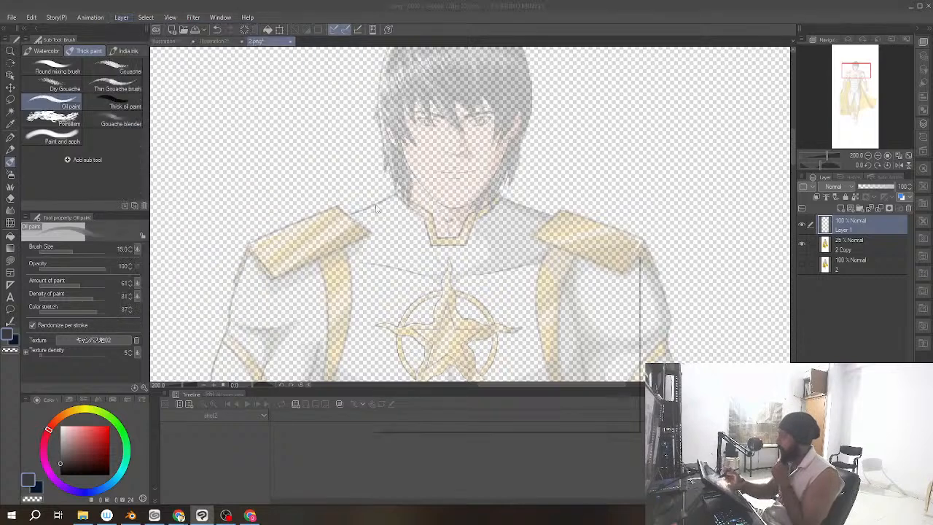
{"action": "left_click", "coordinate": [615, 275]}
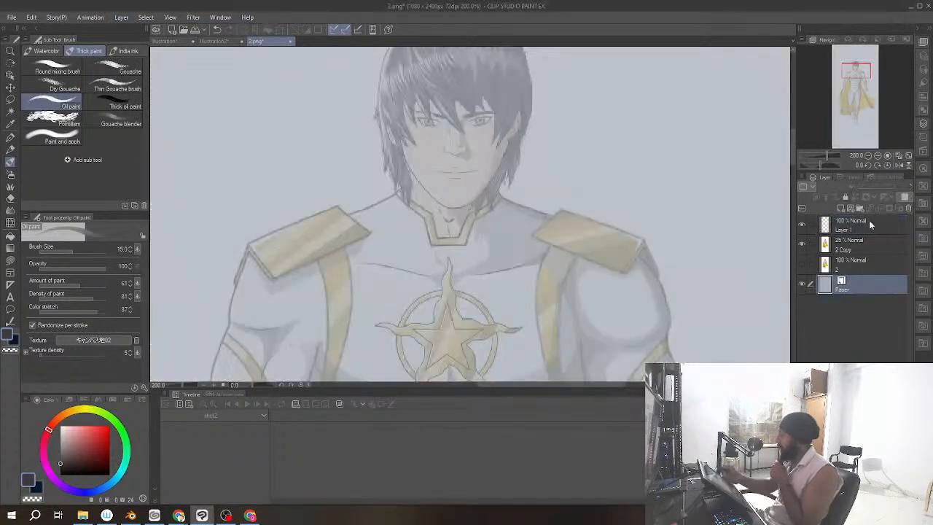
{"action": "left_click", "coordinate": [867, 240]}
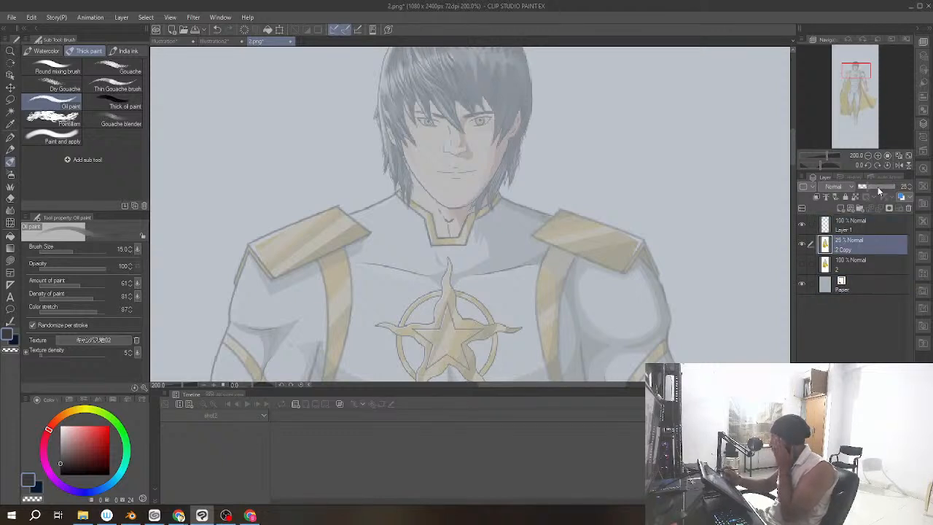
Choose the Textured pen with black, make Layer 1 active, and try a loose zigzag stroke before undoing it.
{"action": "key", "text": "p"}
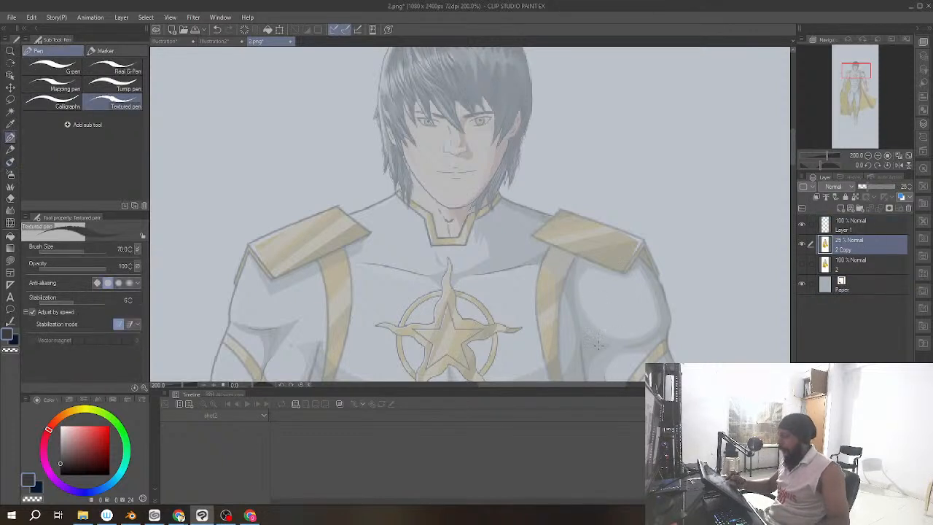
{"action": "left_click_drag", "start_coordinate": [583, 163], "coordinate": [507, 203]}
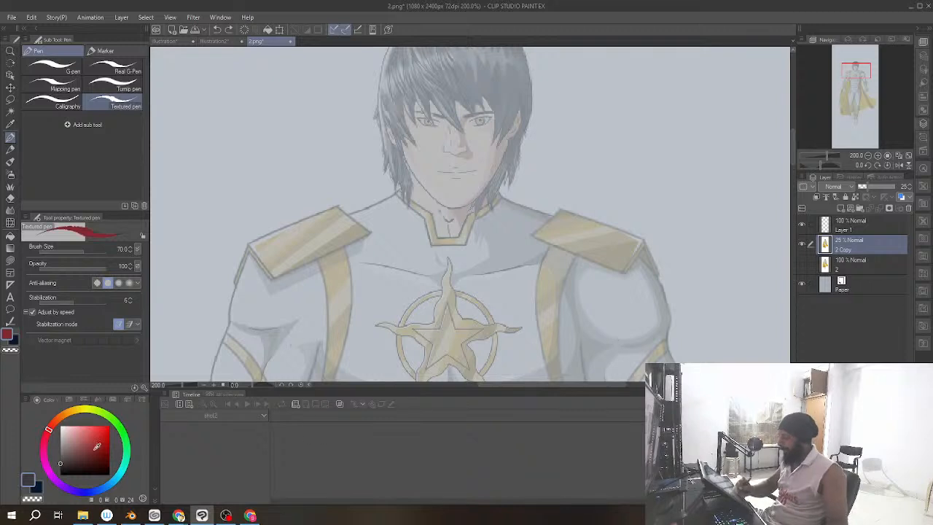
{"action": "left_click", "coordinate": [60, 474]}
{"action": "left_click", "coordinate": [848, 225]}
{"action": "mouse_move", "coordinate": [561, 165]}
{"action": "left_mouse_down"}
{"action": "mouse_move", "coordinate": [471, 245]}
{"action": "mouse_move", "coordinate": [555, 315]}
{"action": "left_mouse_up"}
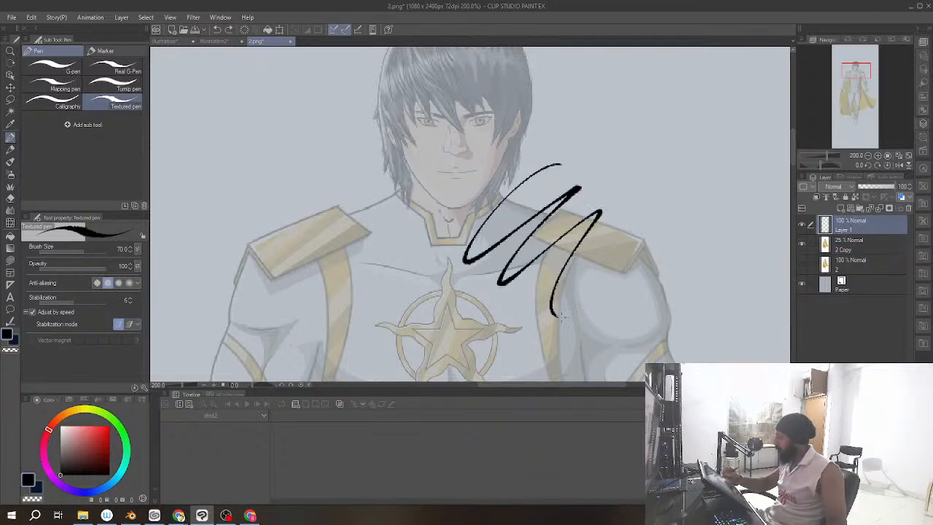
{"action": "key", "text": "ctrl+z"}
{"action": "scroll", "coordinate": [680, 238], "scroll_direction": "up", "scroll_amount": 3}
Tint the 2 Copy layer blue with the layer colour effect and make Layer 1 active again for drawing over the head.
{"action": "key", "text": "Tab"}
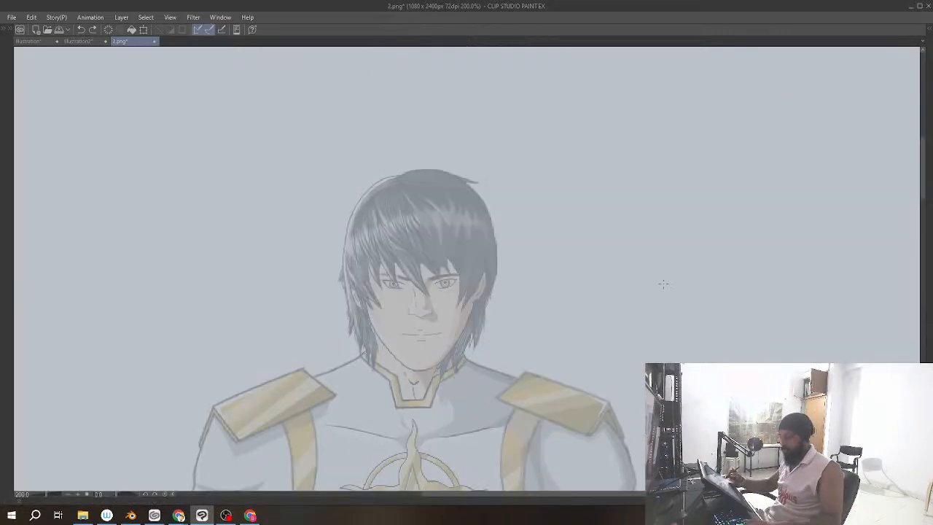
{"action": "scroll", "coordinate": [605, 344], "scroll_direction": "up", "scroll_amount": 2}
{"action": "key", "text": "Tab"}
{"action": "left_click", "coordinate": [862, 245]}
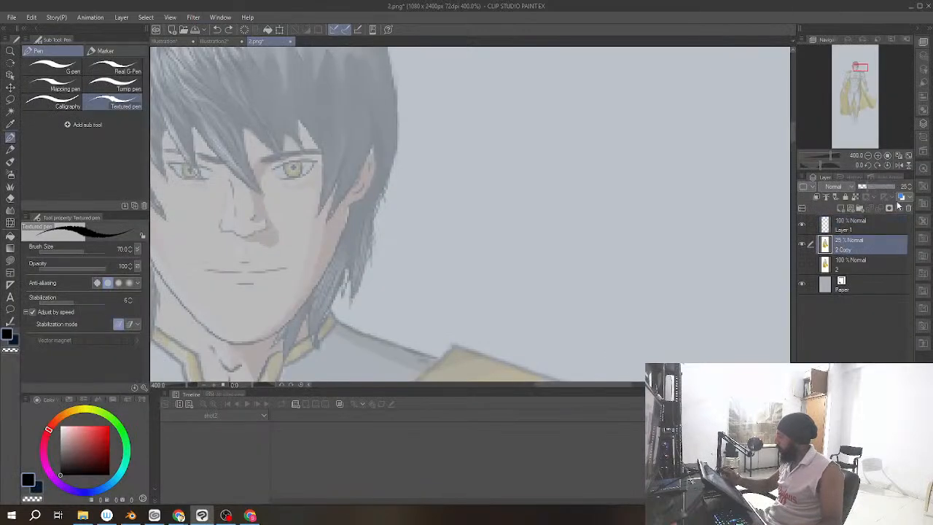
{"action": "left_click", "coordinate": [900, 196]}
{"action": "left_click", "coordinate": [850, 225]}
{"action": "key", "text": "Tab"}
{"action": "left_click_drag", "start_coordinate": [553, 275], "coordinate": [692, 295]}
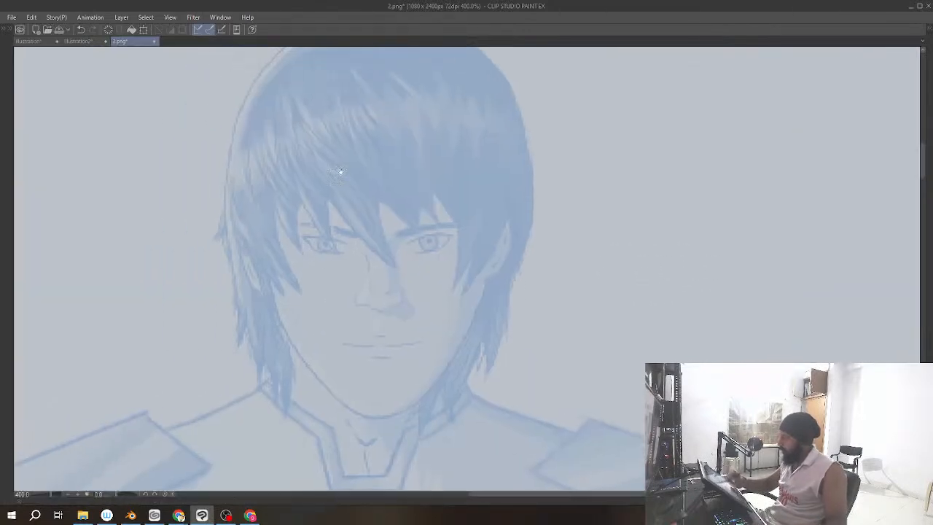
Draw the face's left contour in black from temple to jaw, ending in a short flat chin line.
{"action": "mouse_move", "coordinate": [261, 169]}
{"action": "left_mouse_down"}
{"action": "mouse_move", "coordinate": [284, 328]}
{"action": "mouse_move", "coordinate": [271, 274]}
{"action": "mouse_move", "coordinate": [274, 301]}
{"action": "mouse_move", "coordinate": [352, 414]}
{"action": "mouse_move", "coordinate": [403, 413]}
{"action": "left_mouse_up"}
{"action": "key", "text": "ctrl+z"}
{"action": "key", "text": "ctrl+z"}
{"action": "left_click_drag", "start_coordinate": [350, 413], "coordinate": [410, 413]}
Draw the face's right contour from the temple to the chin, undoing and redrawing strokes to refine it.
{"action": "key", "text": "ctrl+z"}
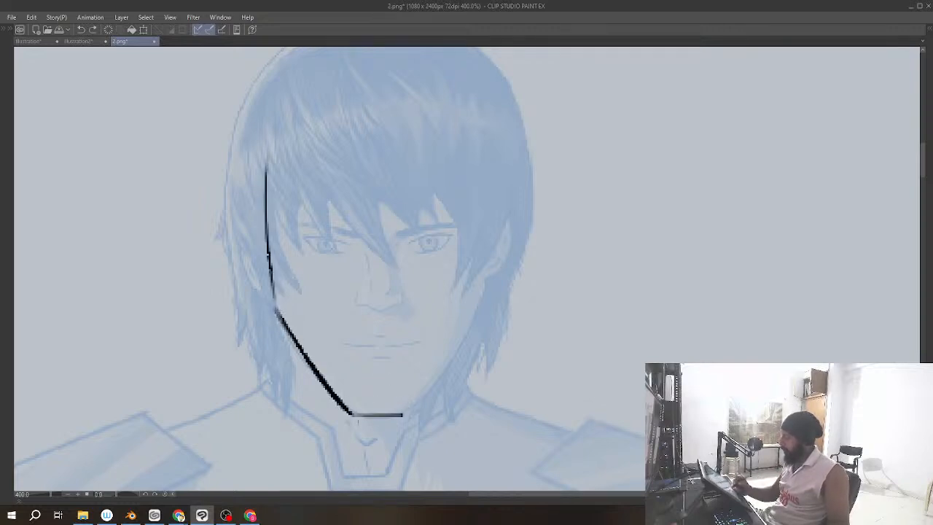
{"action": "left_click_drag", "start_coordinate": [350, 411], "coordinate": [410, 413]}
{"action": "mouse_move", "coordinate": [496, 180]}
{"action": "left_mouse_down"}
{"action": "mouse_move", "coordinate": [477, 303]}
{"action": "mouse_move", "coordinate": [457, 356]}
{"action": "mouse_move", "coordinate": [413, 405]}
{"action": "left_mouse_up"}
{"action": "key", "text": "ctrl+z"}
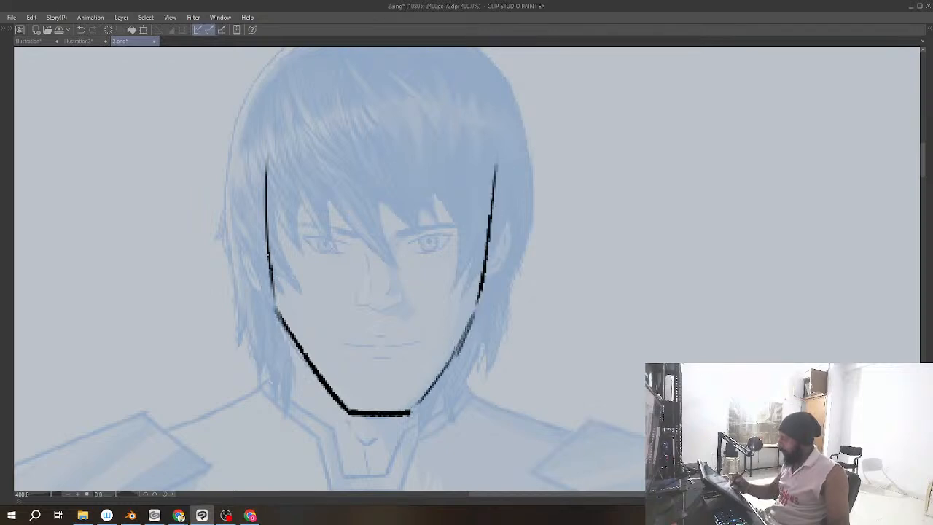
{"action": "key", "text": "ctrl+z"}
{"action": "key", "text": "ctrl+z"}
{"action": "key", "text": "ctrl+z"}
{"action": "mouse_move", "coordinate": [502, 143]}
{"action": "left_mouse_down"}
{"action": "mouse_move", "coordinate": [481, 318]}
{"action": "mouse_move", "coordinate": [417, 403]}
{"action": "mouse_move", "coordinate": [482, 313]}
{"action": "left_mouse_up"}
{"action": "key", "text": "ctrl+z"}
{"action": "mouse_move", "coordinate": [483, 306]}
{"action": "left_mouse_down"}
{"action": "mouse_move", "coordinate": [409, 410]}
{"action": "mouse_move", "coordinate": [480, 318]}
{"action": "mouse_move", "coordinate": [495, 161]}
{"action": "left_mouse_up"}
{"action": "key", "text": "ctrl+z"}
Draw the rounded cranium arc over the hair to join the two sides of the face.
{"action": "left_click_drag", "start_coordinate": [386, 212], "coordinate": [397, 298]}
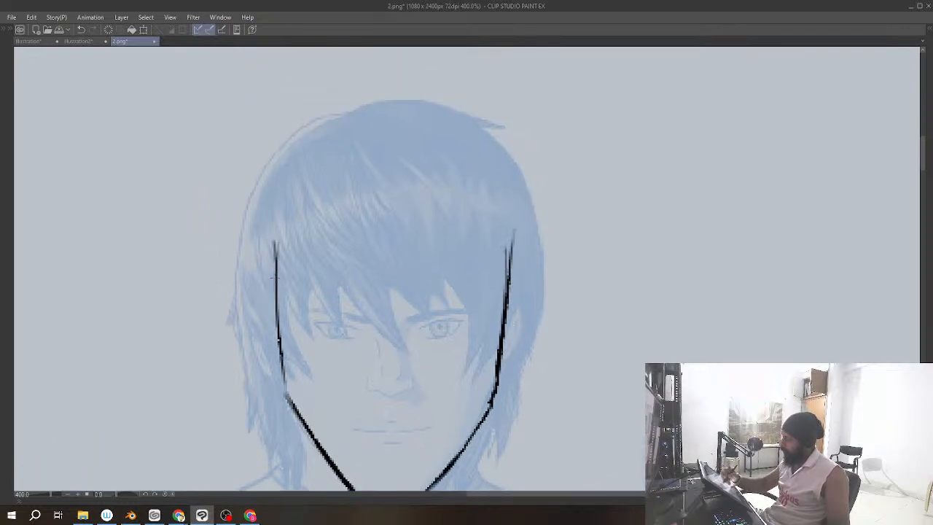
{"action": "mouse_move", "coordinate": [277, 280]}
{"action": "left_mouse_down"}
{"action": "mouse_move", "coordinate": [277, 223]}
{"action": "mouse_move", "coordinate": [313, 152]}
{"action": "mouse_move", "coordinate": [366, 125]}
{"action": "mouse_move", "coordinate": [450, 126]}
{"action": "mouse_move", "coordinate": [479, 148]}
{"action": "mouse_move", "coordinate": [511, 235]}
{"action": "left_mouse_up"}
{"action": "left_click_drag", "start_coordinate": [434, 231], "coordinate": [494, 180]}
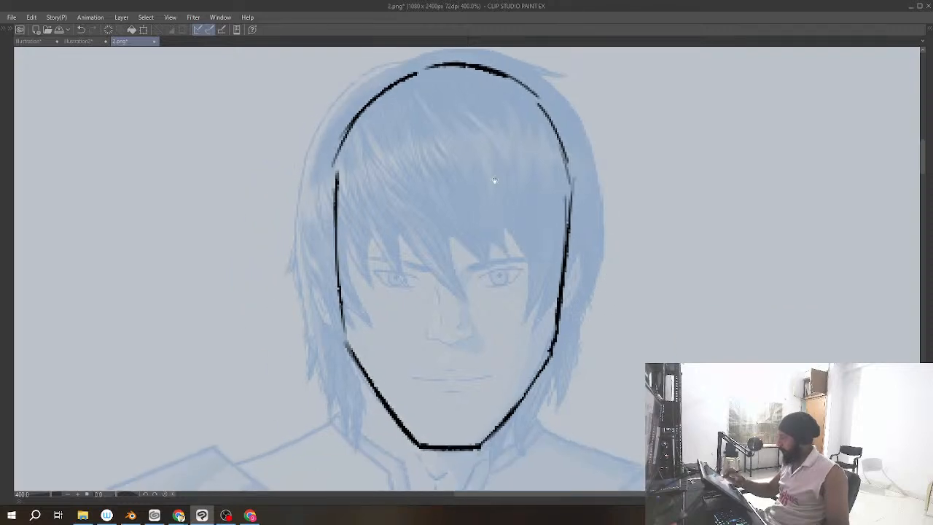
{"action": "left_click_drag", "start_coordinate": [438, 77], "coordinate": [444, 256]}
{"action": "key", "text": "ctrl+z"}
{"action": "left_click_drag", "start_coordinate": [437, 108], "coordinate": [453, 298]}
{"action": "key", "text": "ctrl+z"}
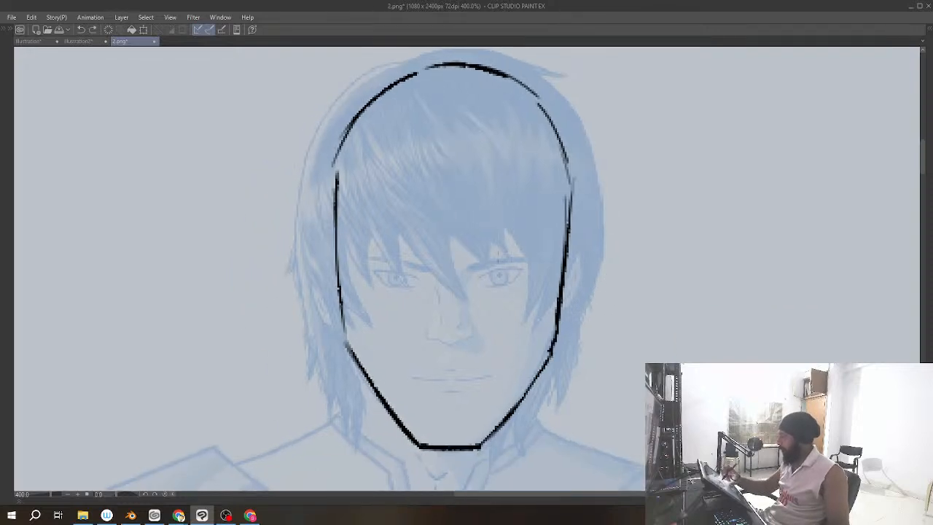
Draw both eyes over the faded guide with bold upper lids, short lower lids and solid black irises.
{"action": "left_click_drag", "start_coordinate": [442, 241], "coordinate": [498, 232]}
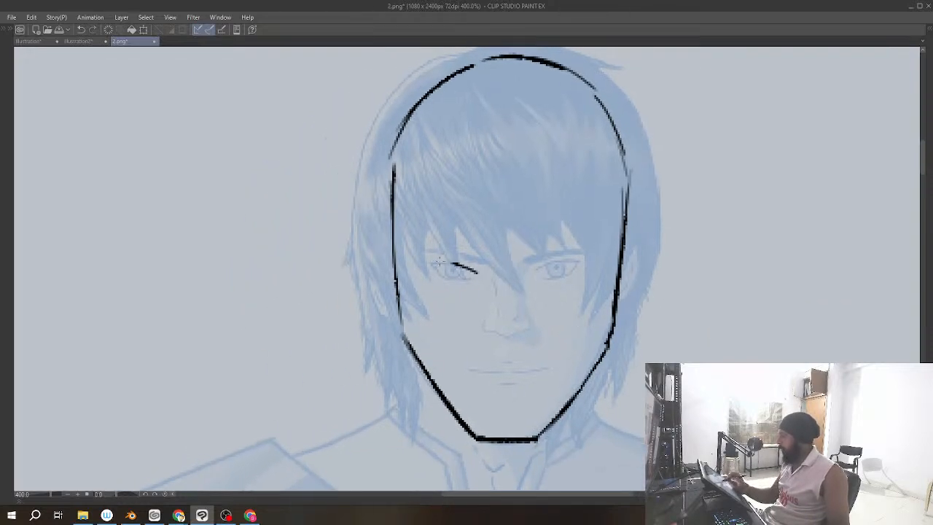
{"action": "mouse_move", "coordinate": [416, 273]}
{"action": "left_mouse_down"}
{"action": "mouse_move", "coordinate": [447, 262]}
{"action": "mouse_move", "coordinate": [471, 272]}
{"action": "mouse_move", "coordinate": [443, 281]}
{"action": "mouse_move", "coordinate": [471, 276]}
{"action": "mouse_move", "coordinate": [426, 273]}
{"action": "left_mouse_up"}
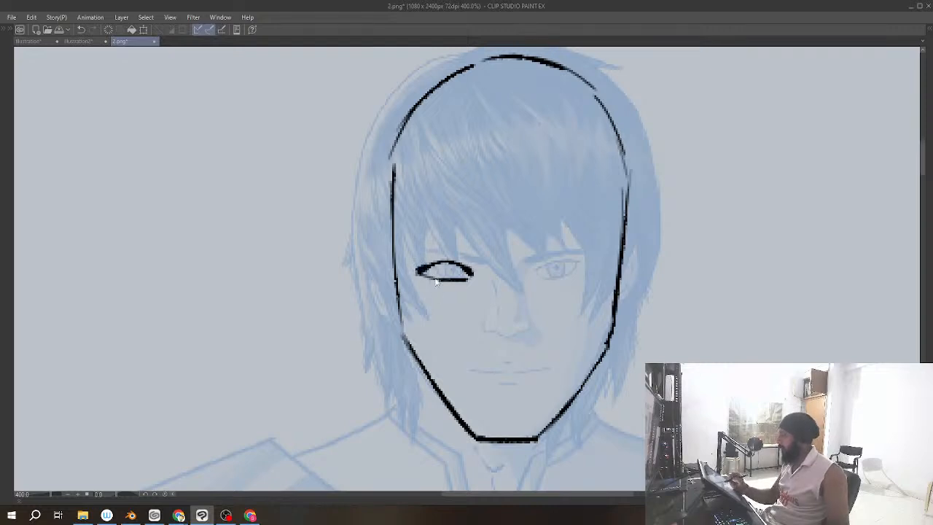
{"action": "key", "text": "ctrl+z"}
{"action": "mouse_move", "coordinate": [443, 261]}
{"action": "left_mouse_down"}
{"action": "mouse_move", "coordinate": [471, 267]}
{"action": "mouse_move", "coordinate": [453, 275]}
{"action": "left_mouse_up"}
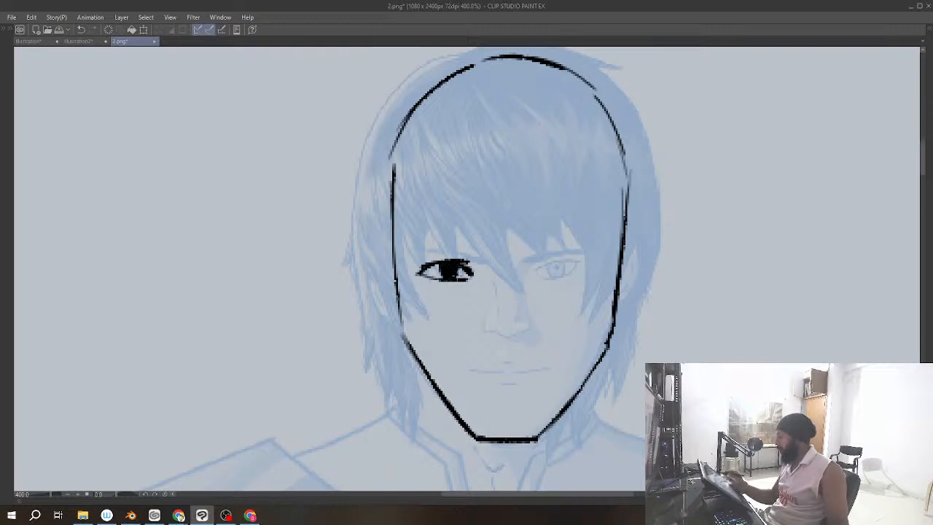
{"action": "mouse_move", "coordinate": [540, 271]}
{"action": "left_mouse_down"}
{"action": "mouse_move", "coordinate": [575, 261]}
{"action": "mouse_move", "coordinate": [592, 273]}
{"action": "mouse_move", "coordinate": [570, 271]}
{"action": "left_mouse_up"}
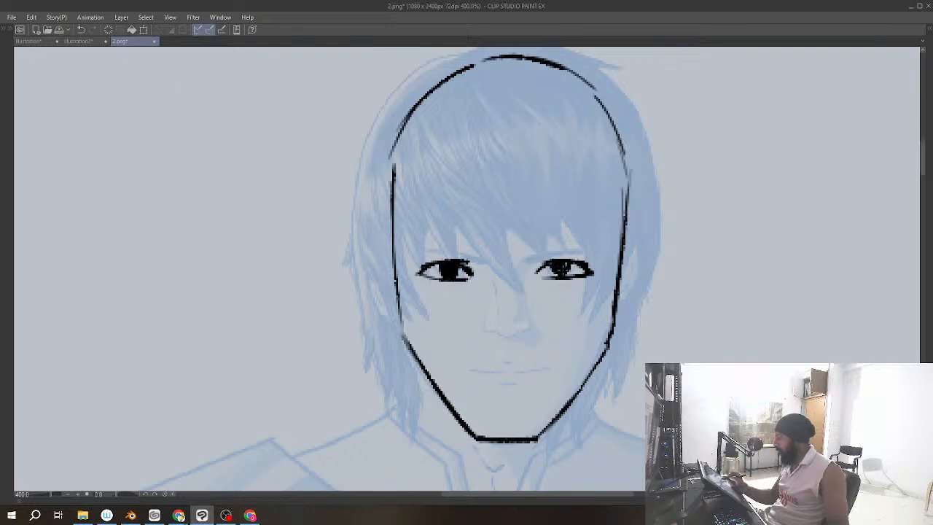
Draw the angled left eyebrow sloping down towards the nose and thicken its outer peak.
{"action": "left_click_drag", "start_coordinate": [418, 249], "coordinate": [475, 256]}
{"action": "key", "text": "ctrl+z"}
{"action": "left_click_drag", "start_coordinate": [421, 246], "coordinate": [477, 260]}
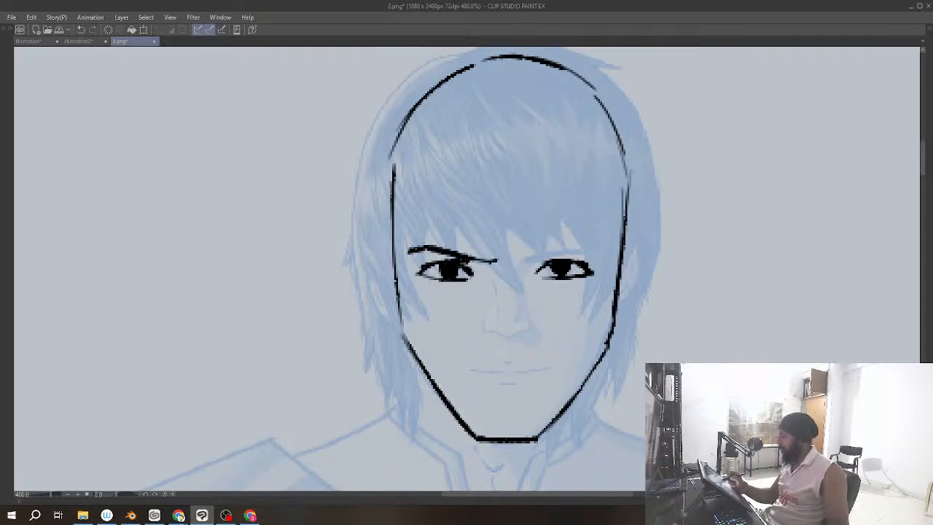
{"action": "left_click_drag", "start_coordinate": [410, 252], "coordinate": [431, 242]}
{"action": "left_click_drag", "start_coordinate": [422, 245], "coordinate": [435, 247]}
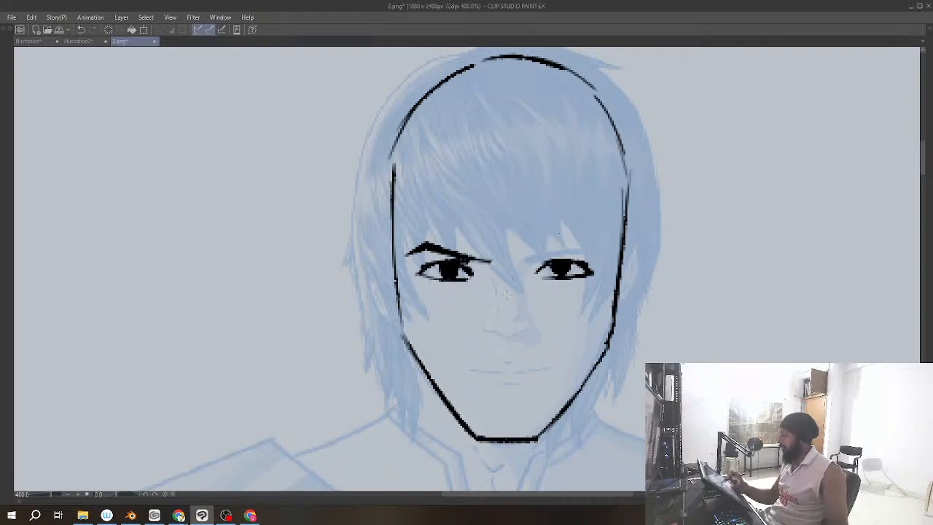
Draw a matching frowning right eyebrow with a smaller pen and clean up its shape with the eraser.
{"action": "key", "text": "bracketleft"}
{"action": "key", "text": "bracketleft"}
{"action": "key", "text": "bracketleft"}
{"action": "key", "text": "bracketleft"}
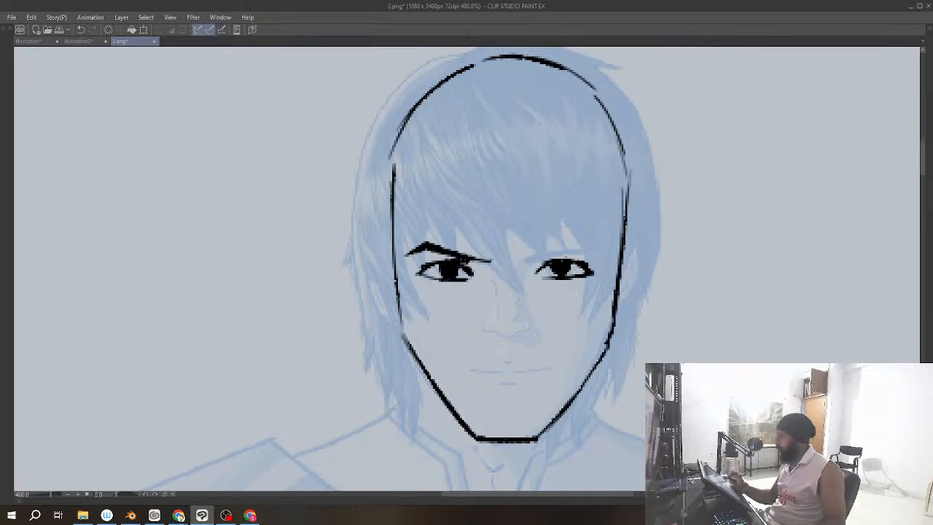
{"action": "mouse_move", "coordinate": [511, 254]}
{"action": "left_mouse_down"}
{"action": "mouse_move", "coordinate": [593, 255]}
{"action": "mouse_move", "coordinate": [584, 245]}
{"action": "mouse_move", "coordinate": [608, 255]}
{"action": "left_mouse_up"}
{"action": "key", "text": "ctrl+z"}
{"action": "key", "text": "ctrl+z"}
{"action": "key", "text": "e"}
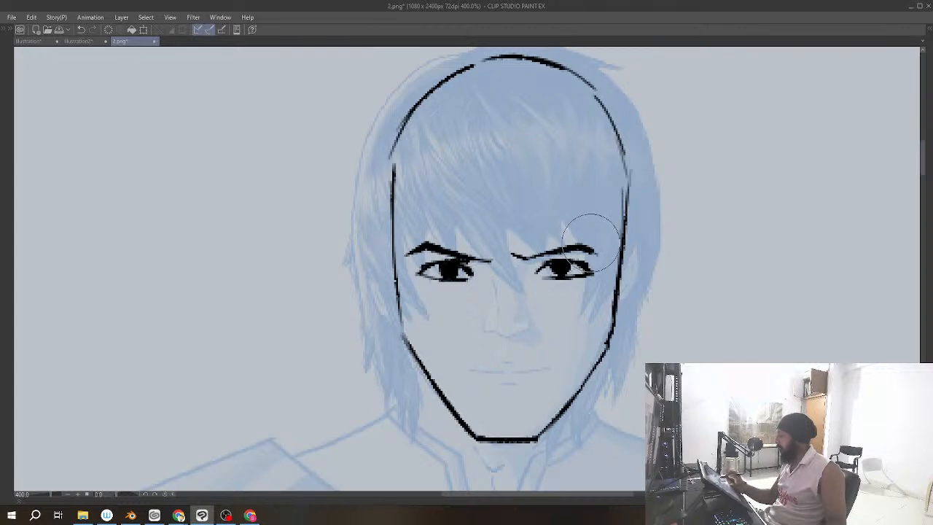
{"action": "left_click_drag", "start_coordinate": [631, 291], "coordinate": [639, 345]}
{"action": "key", "text": "e"}
{"action": "left_click_drag", "start_coordinate": [515, 301], "coordinate": [522, 311]}
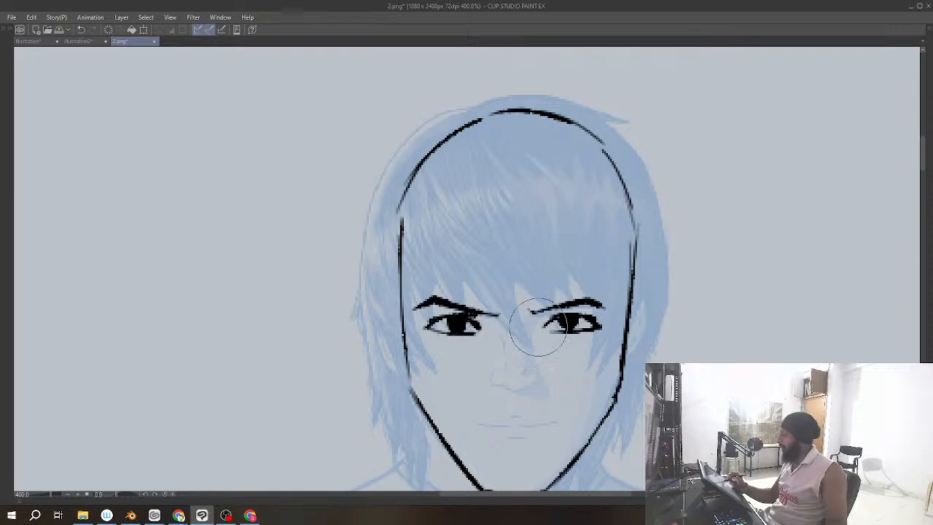
{"action": "key", "text": "p"}
{"action": "left_click_drag", "start_coordinate": [705, 268], "coordinate": [724, 254]}
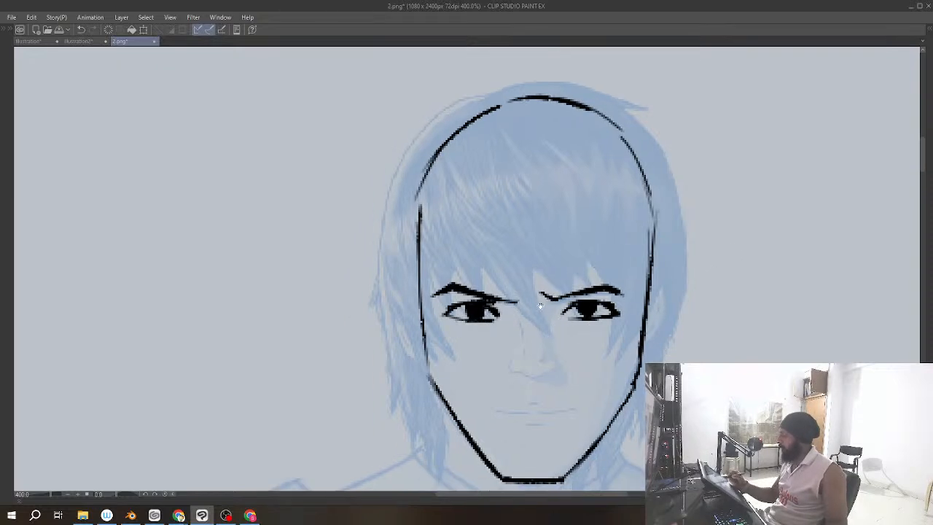
Draw the nose with two dark nostrils, a short bridge line and the left nostril wing.
{"action": "left_click_drag", "start_coordinate": [700, 353], "coordinate": [708, 233]}
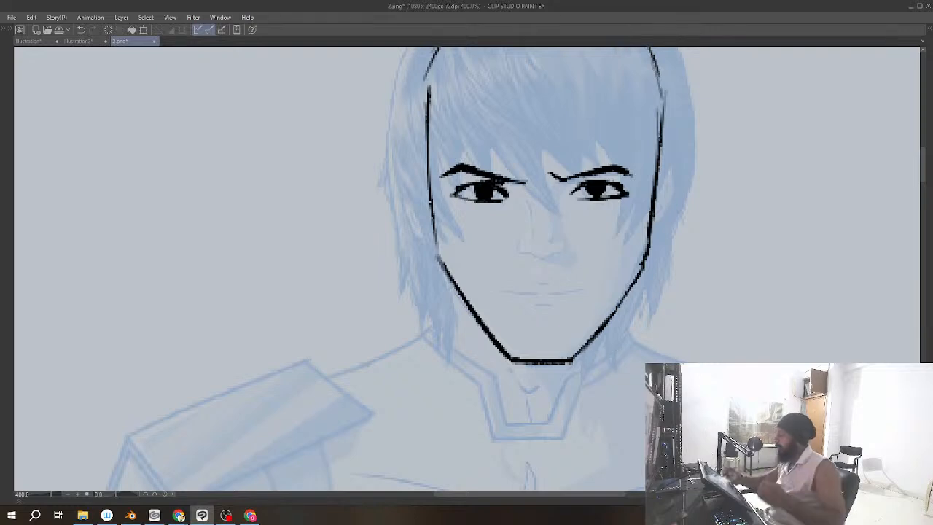
{"action": "left_click_drag", "start_coordinate": [598, 266], "coordinate": [588, 317]}
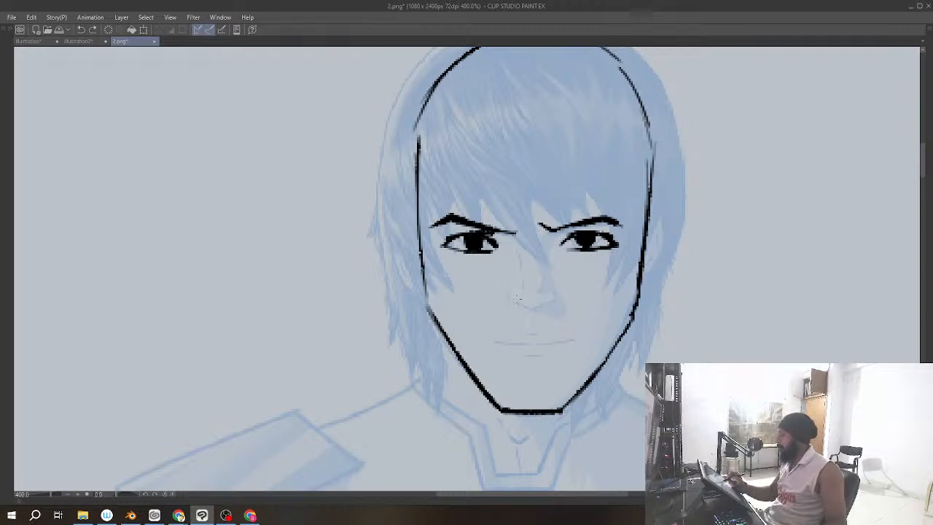
{"action": "mouse_move", "coordinate": [512, 296]}
{"action": "left_mouse_down"}
{"action": "mouse_move", "coordinate": [534, 308]}
{"action": "mouse_move", "coordinate": [526, 301]}
{"action": "mouse_move", "coordinate": [548, 300]}
{"action": "left_mouse_up"}
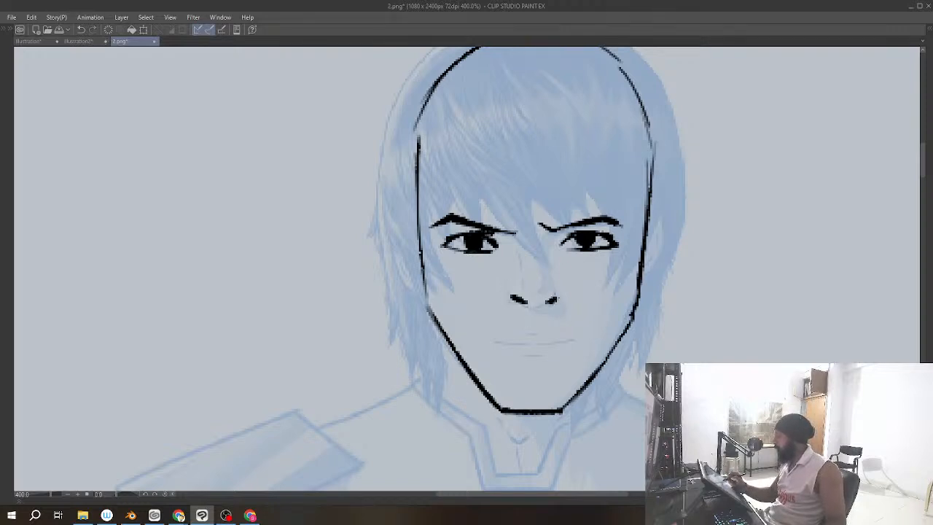
{"action": "key", "text": "ctrl+z"}
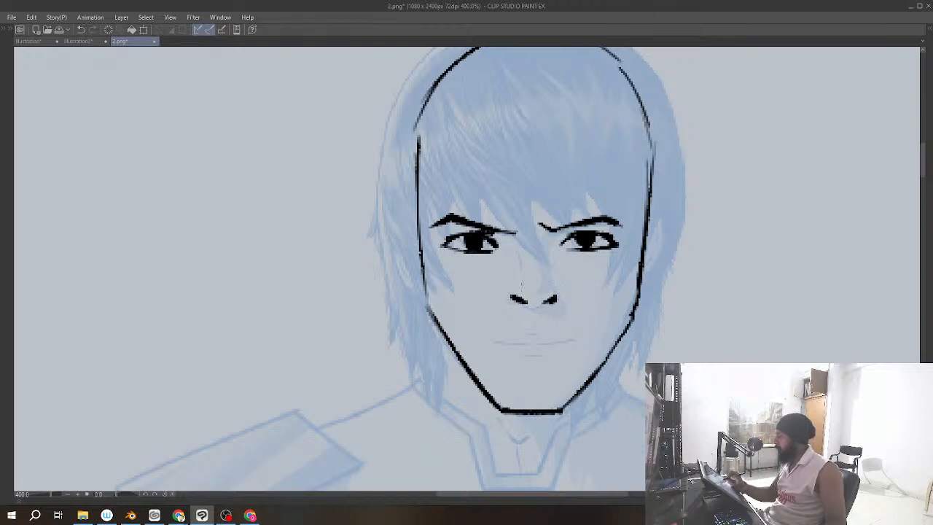
{"action": "left_click_drag", "start_coordinate": [522, 257], "coordinate": [509, 300]}
{"action": "key", "text": "ctrl+z"}
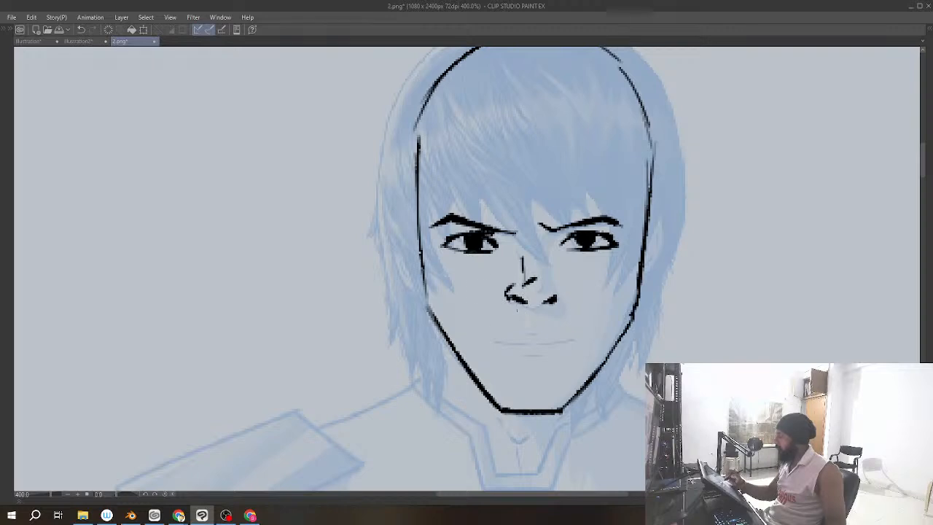
Erase parts of the nostril marks and redraw the nose's wings and underside with thin broken strokes.
{"action": "key", "text": "e"}
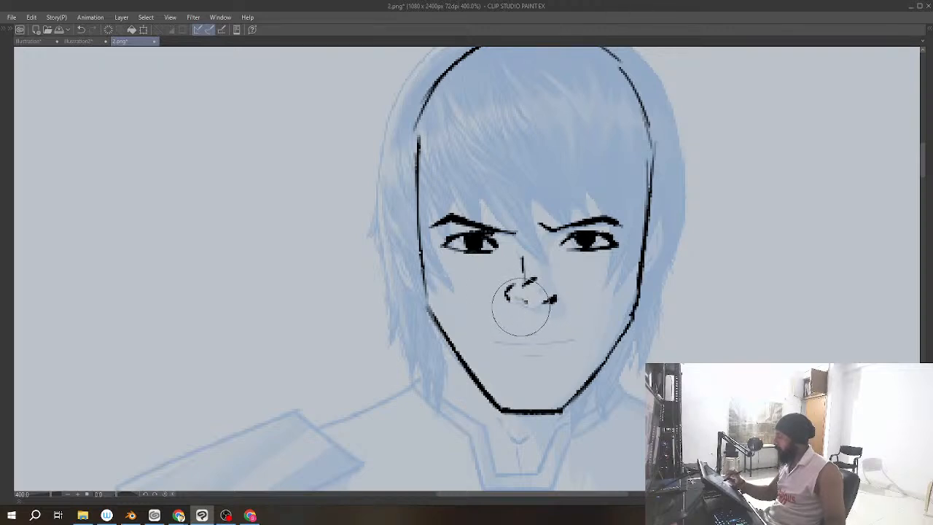
{"action": "left_click_drag", "start_coordinate": [515, 302], "coordinate": [521, 299]}
{"action": "key", "text": "ctrl+z"}
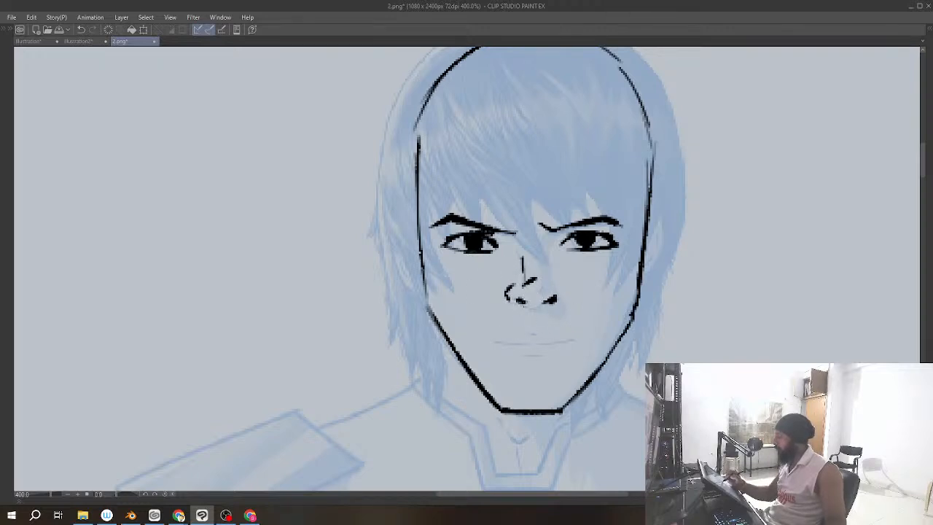
{"action": "key", "text": "e"}
{"action": "mouse_move", "coordinate": [558, 300]}
{"action": "left_mouse_down"}
{"action": "mouse_move", "coordinate": [548, 309]}
{"action": "mouse_move", "coordinate": [557, 290]}
{"action": "mouse_move", "coordinate": [562, 296]}
{"action": "left_mouse_up"}
{"action": "key", "text": "p"}
{"action": "key", "text": "ctrl+z"}
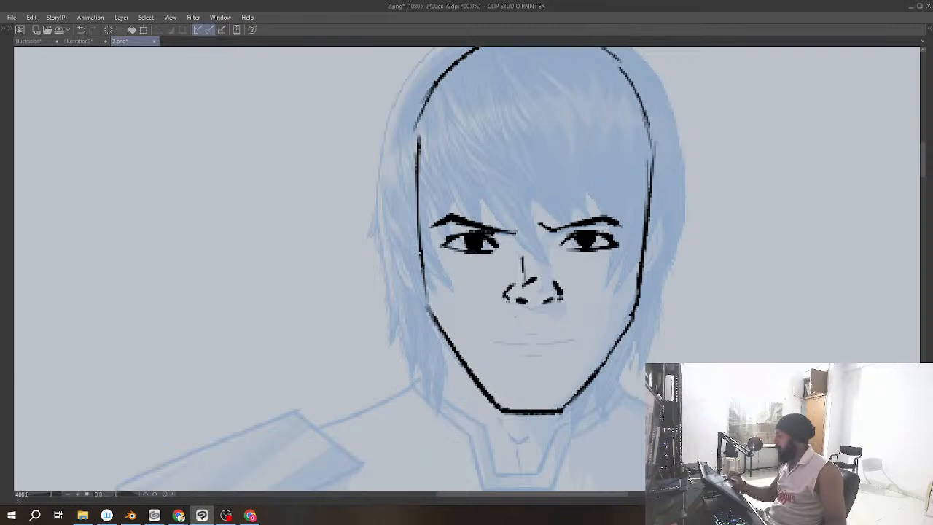
{"action": "left_click_drag", "start_coordinate": [505, 293], "coordinate": [528, 305]}
Draw the straight mouth line, the hatched shadow under the lower lip and the short philtrum line above the mouth.
{"action": "left_click_drag", "start_coordinate": [587, 348], "coordinate": [596, 343]}
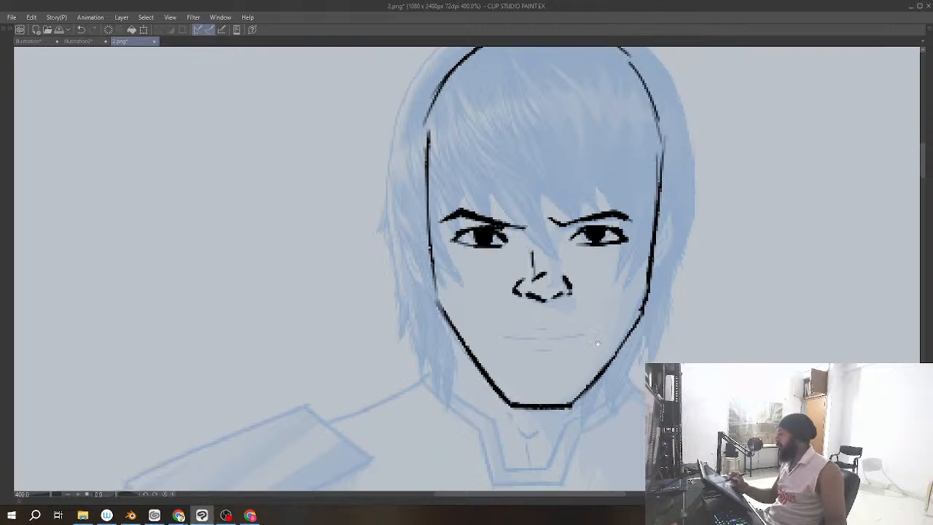
{"action": "left_click_drag", "start_coordinate": [506, 337], "coordinate": [586, 335]}
{"action": "key", "text": "ctrl+z"}
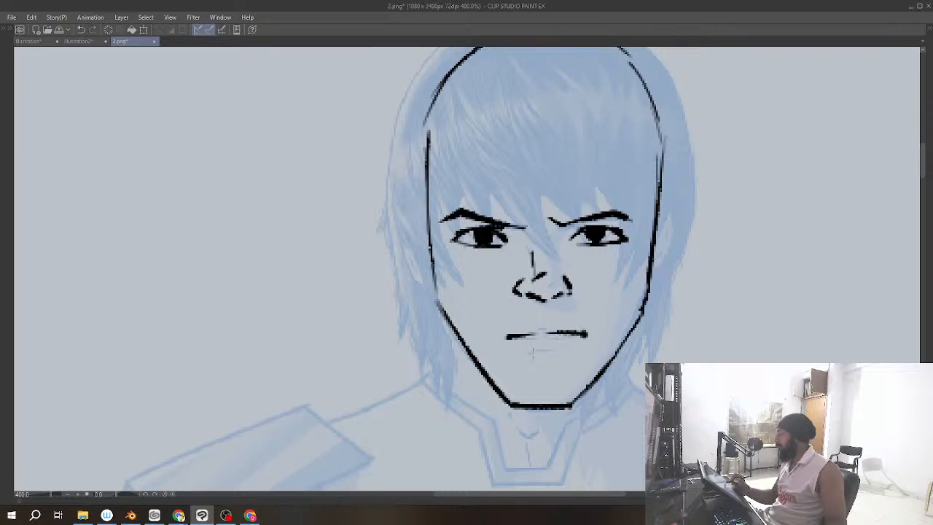
{"action": "mouse_move", "coordinate": [532, 353]}
{"action": "left_mouse_down"}
{"action": "mouse_move", "coordinate": [556, 354]}
{"action": "mouse_move", "coordinate": [531, 363]}
{"action": "left_mouse_up"}
{"action": "mouse_move", "coordinate": [546, 355]}
{"action": "left_mouse_down"}
{"action": "mouse_move", "coordinate": [531, 371]}
{"action": "mouse_move", "coordinate": [543, 368]}
{"action": "left_mouse_up"}
{"action": "left_click_drag", "start_coordinate": [556, 363], "coordinate": [548, 371]}
{"action": "left_click_drag", "start_coordinate": [539, 308], "coordinate": [542, 328]}
Draw an angular ear on each side of the head, running from brow level down to the jaw.
{"action": "left_click_drag", "start_coordinate": [722, 280], "coordinate": [689, 369]}
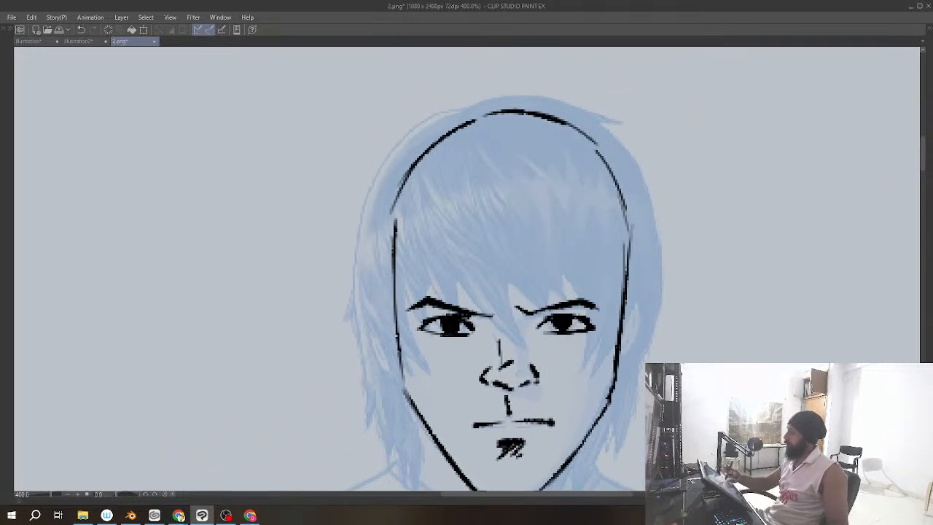
{"action": "mouse_move", "coordinate": [607, 298]}
{"action": "left_mouse_down"}
{"action": "mouse_move", "coordinate": [599, 269]}
{"action": "mouse_move", "coordinate": [632, 253]}
{"action": "mouse_move", "coordinate": [639, 277]}
{"action": "mouse_move", "coordinate": [607, 342]}
{"action": "left_mouse_up"}
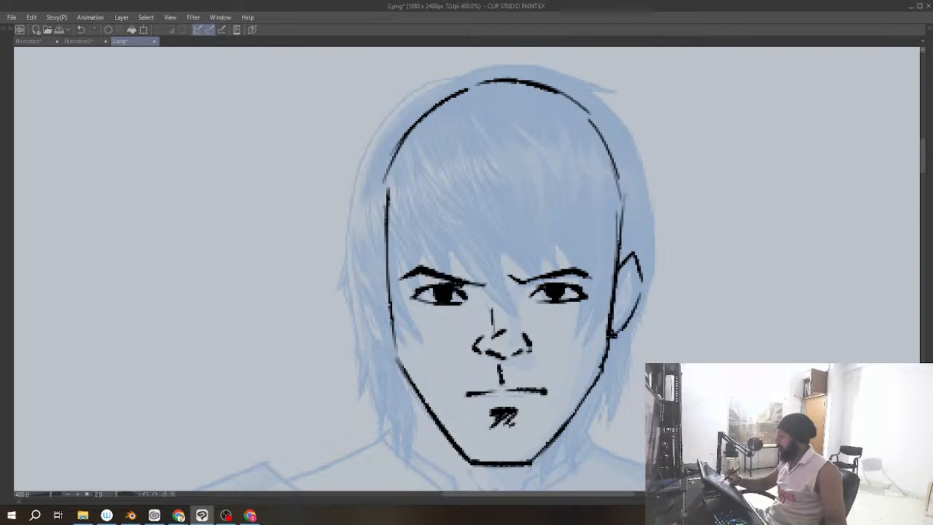
{"action": "left_click_drag", "start_coordinate": [636, 314], "coordinate": [616, 341]}
{"action": "mouse_move", "coordinate": [392, 278]}
{"action": "left_mouse_down"}
{"action": "mouse_move", "coordinate": [377, 261]}
{"action": "mouse_move", "coordinate": [362, 283]}
{"action": "mouse_move", "coordinate": [385, 337]}
{"action": "left_mouse_up"}
{"action": "key", "text": "ctrl+z"}
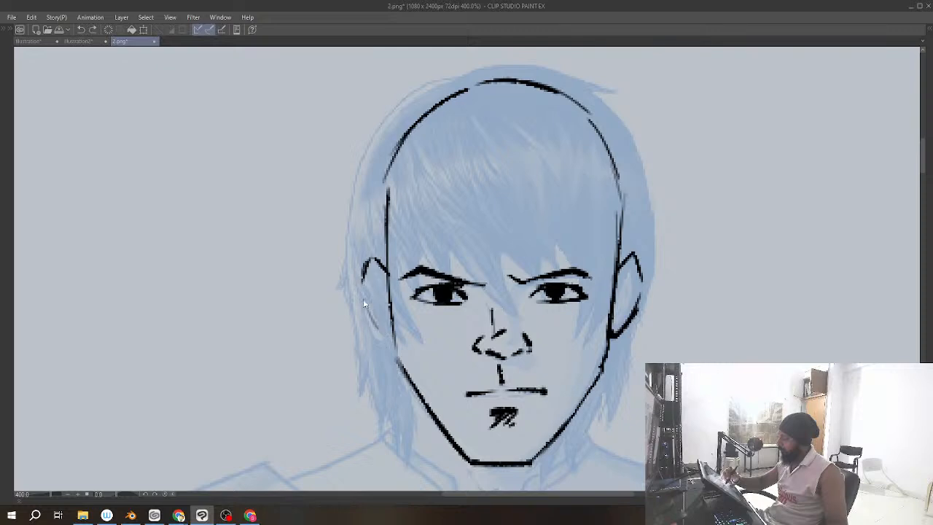
{"action": "left_click_drag", "start_coordinate": [359, 284], "coordinate": [397, 358]}
{"action": "left_click_drag", "start_coordinate": [658, 302], "coordinate": [647, 240]}
{"action": "left_click_drag", "start_coordinate": [549, 323], "coordinate": [582, 254]}
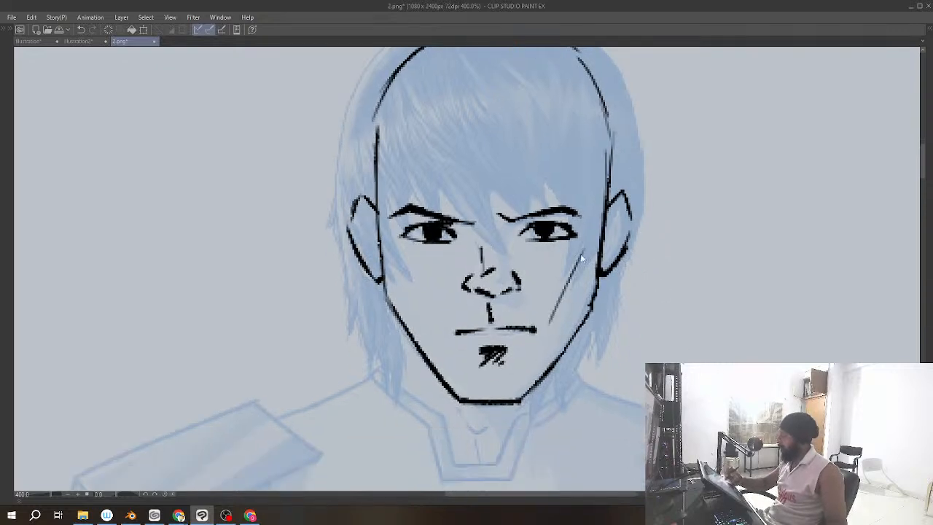
{"action": "key", "text": "ctrl+z"}
{"action": "left_click_drag", "start_coordinate": [537, 365], "coordinate": [588, 248]}
{"action": "key", "text": "ctrl+z"}
{"action": "key", "text": "ctrl+z"}
{"action": "mouse_move", "coordinate": [557, 324]}
{"action": "left_mouse_down"}
{"action": "mouse_move", "coordinate": [581, 253]}
{"action": "mouse_move", "coordinate": [560, 322]}
{"action": "left_mouse_up"}
{"action": "key", "text": "ctrl+z"}
{"action": "left_click_drag", "start_coordinate": [584, 260], "coordinate": [519, 391]}
Draw a slanting cheekbone line down each side of the face and thicken the left corner of the jaw.
{"action": "key", "text": "ctrl+z"}
{"action": "key", "text": "ctrl+z"}
{"action": "left_click_drag", "start_coordinate": [587, 237], "coordinate": [558, 318]}
{"action": "left_click_drag", "start_coordinate": [394, 249], "coordinate": [431, 330]}
{"action": "key", "text": "ctrl+z"}
{"action": "left_click_drag", "start_coordinate": [639, 307], "coordinate": [620, 379]}
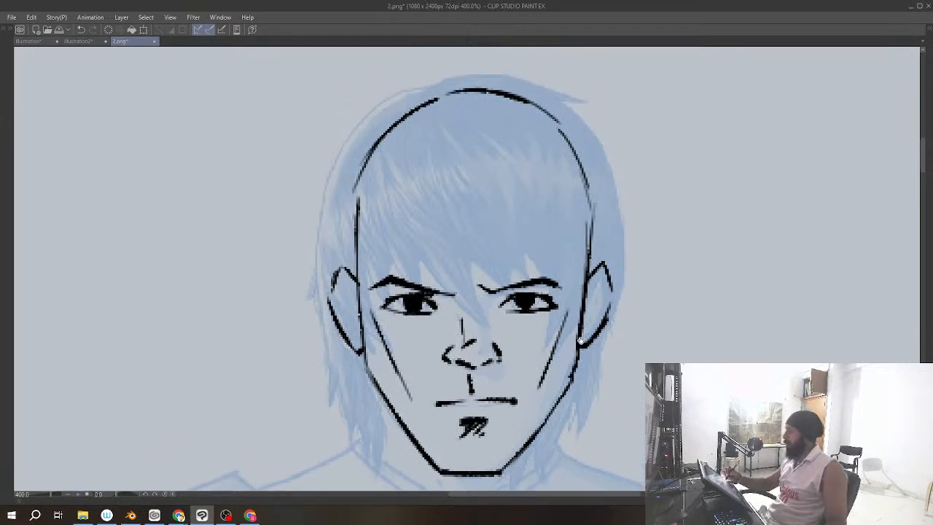
{"action": "left_click_drag", "start_coordinate": [368, 365], "coordinate": [378, 384]}
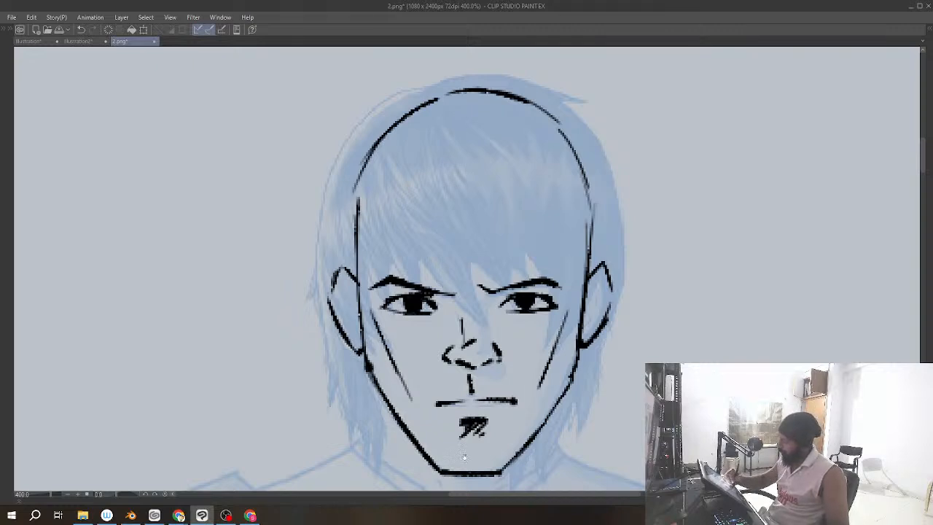
Draw two long fringe strokes from the forehead that converge in a point between the eyes.
{"action": "left_click_drag", "start_coordinate": [463, 457], "coordinate": [471, 433]}
{"action": "mouse_move", "coordinate": [585, 309]}
{"action": "left_mouse_down"}
{"action": "mouse_move", "coordinate": [577, 357]}
{"action": "mouse_move", "coordinate": [508, 447]}
{"action": "left_mouse_up"}
{"action": "left_click_drag", "start_coordinate": [573, 256], "coordinate": [559, 330]}
{"action": "mouse_move", "coordinate": [392, 262]}
{"action": "left_mouse_down"}
{"action": "mouse_move", "coordinate": [431, 332]}
{"action": "mouse_move", "coordinate": [423, 318]}
{"action": "mouse_move", "coordinate": [472, 367]}
{"action": "left_mouse_up"}
{"action": "key", "text": "ctrl+z"}
{"action": "left_click_drag", "start_coordinate": [453, 295], "coordinate": [477, 371]}
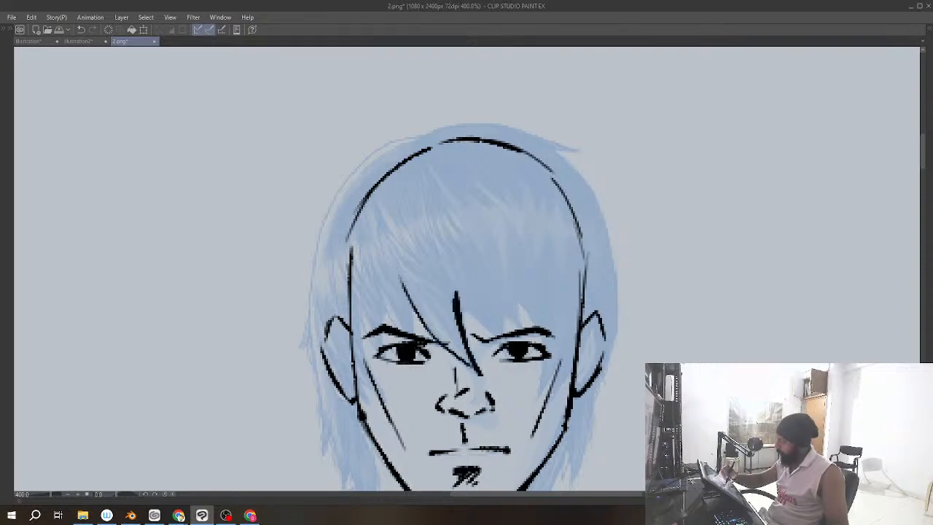
Draw jagged fringe spikes above the right eyebrow and a pointed lock running down in front of the right ear.
{"action": "mouse_move", "coordinate": [453, 275]}
{"action": "left_mouse_down"}
{"action": "mouse_move", "coordinate": [460, 304]}
{"action": "mouse_move", "coordinate": [487, 302]}
{"action": "mouse_move", "coordinate": [522, 324]}
{"action": "mouse_move", "coordinate": [519, 294]}
{"action": "mouse_move", "coordinate": [538, 320]}
{"action": "left_mouse_up"}
{"action": "key", "text": "ctrl+z"}
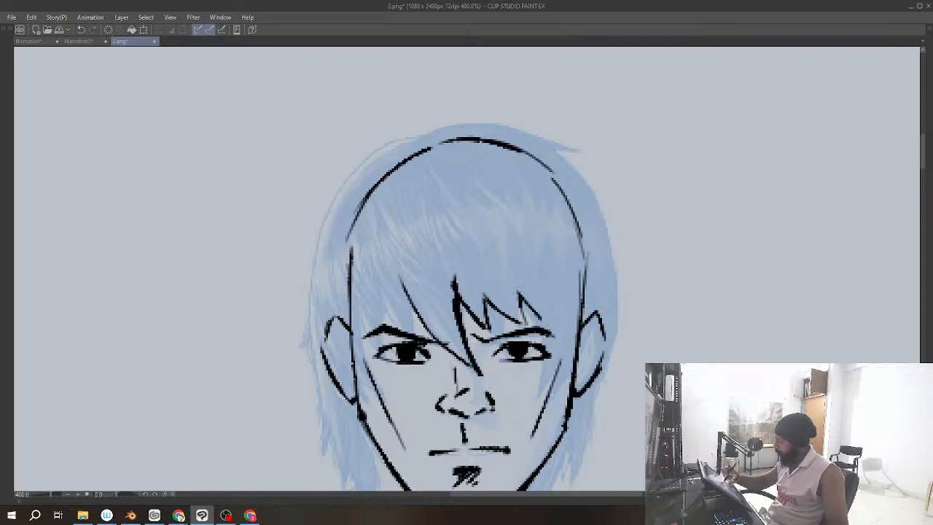
{"action": "key", "text": "ctrl+z"}
{"action": "mouse_move", "coordinate": [506, 280]}
{"action": "left_mouse_down"}
{"action": "mouse_move", "coordinate": [541, 325]}
{"action": "mouse_move", "coordinate": [552, 371]}
{"action": "mouse_move", "coordinate": [561, 328]}
{"action": "left_mouse_up"}
{"action": "mouse_move", "coordinate": [560, 328]}
{"action": "left_mouse_down"}
{"action": "mouse_move", "coordinate": [549, 408]}
{"action": "mouse_move", "coordinate": [570, 379]}
{"action": "left_mouse_up"}
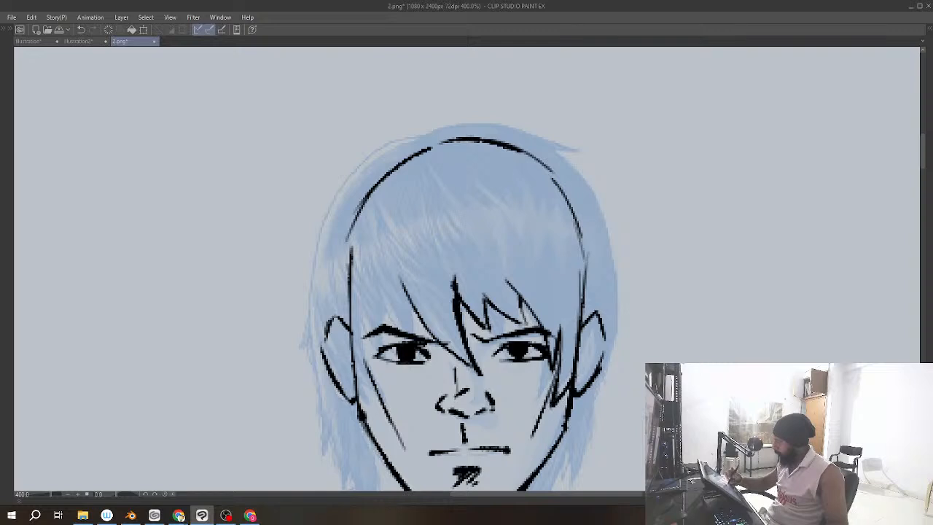
{"action": "left_click_drag", "start_coordinate": [570, 298], "coordinate": [575, 295]}
Draw pointed fringe spikes over the left eyebrow and a jagged side lock in front of the left ear.
{"action": "left_click_drag", "start_coordinate": [399, 262], "coordinate": [414, 332]}
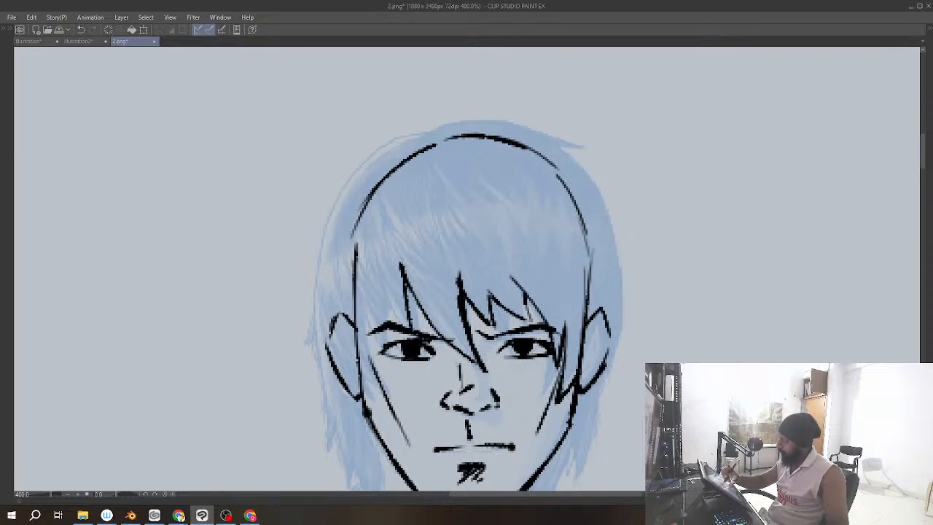
{"action": "left_click_drag", "start_coordinate": [378, 284], "coordinate": [408, 328]}
{"action": "key", "text": "ctrl+z"}
{"action": "left_click_drag", "start_coordinate": [376, 268], "coordinate": [410, 327]}
{"action": "left_click_drag", "start_coordinate": [391, 309], "coordinate": [408, 327]}
{"action": "left_click_drag", "start_coordinate": [383, 293], "coordinate": [387, 321]}
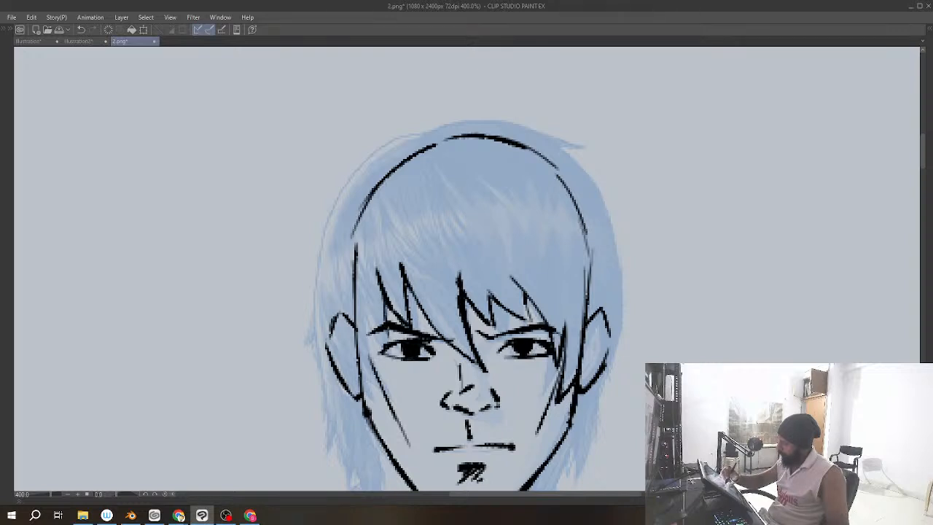
{"action": "mouse_move", "coordinate": [357, 293]}
{"action": "left_mouse_down"}
{"action": "mouse_move", "coordinate": [381, 347]}
{"action": "mouse_move", "coordinate": [382, 397]}
{"action": "mouse_move", "coordinate": [376, 394]}
{"action": "mouse_move", "coordinate": [383, 405]}
{"action": "mouse_move", "coordinate": [367, 334]}
{"action": "left_mouse_up"}
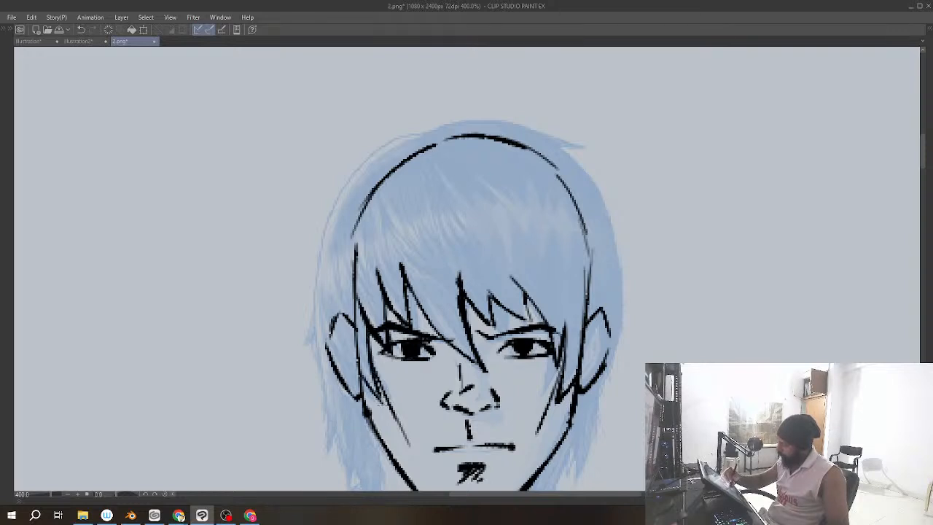
{"action": "left_click_drag", "start_coordinate": [361, 372], "coordinate": [374, 403]}
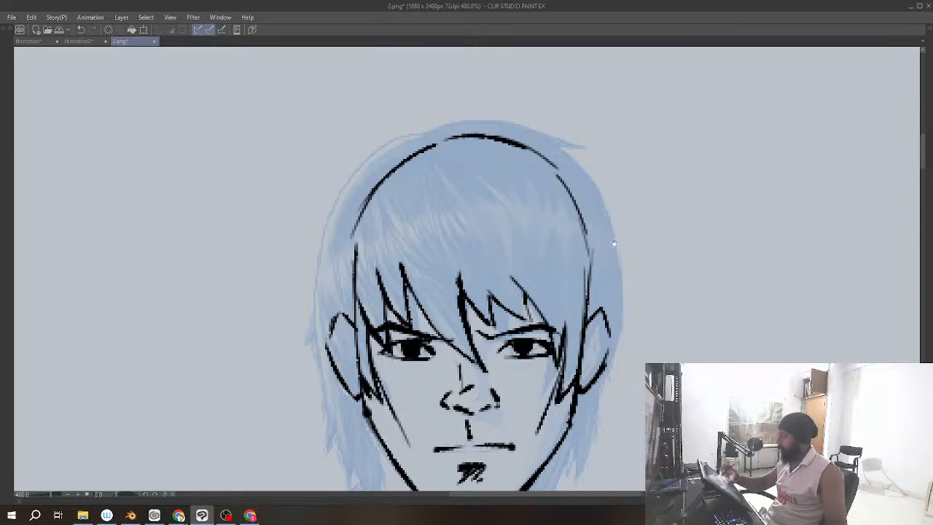
Draw a short neck line down from the jaw on each side of the face.
{"action": "scroll", "coordinate": [613, 244], "scroll_direction": "down", "scroll_amount": 3}
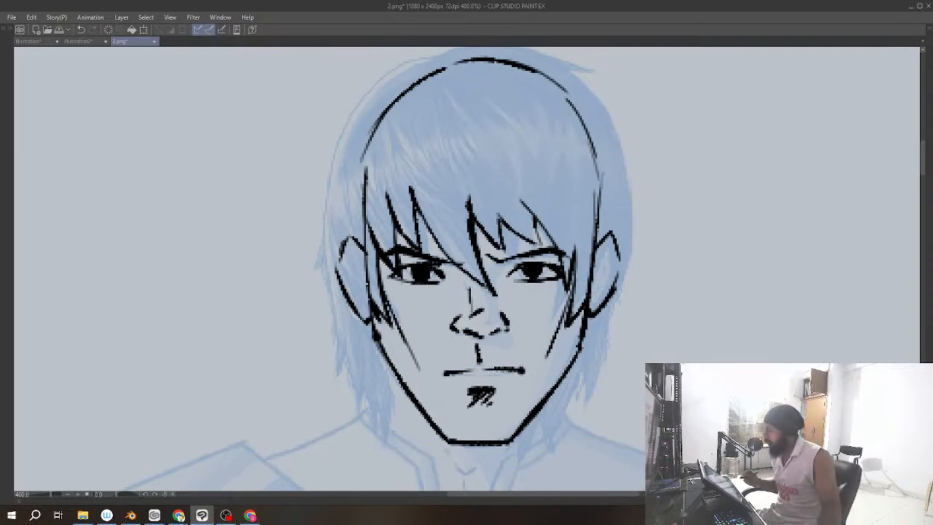
{"action": "mouse_move", "coordinate": [437, 371]}
{"action": "left_mouse_down"}
{"action": "mouse_move", "coordinate": [462, 261]}
{"action": "mouse_move", "coordinate": [409, 296]}
{"action": "left_mouse_up"}
{"action": "key", "text": "ctrl+z"}
{"action": "left_click_drag", "start_coordinate": [412, 244], "coordinate": [409, 297]}
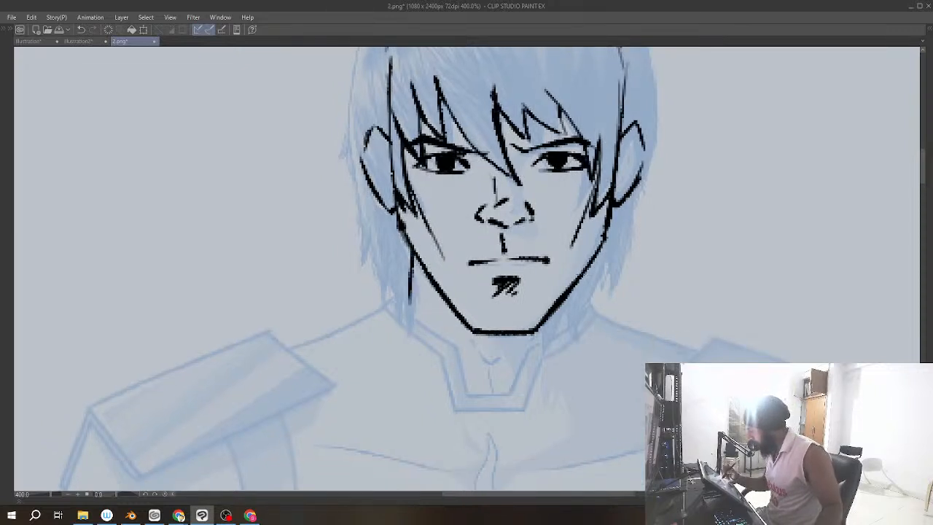
{"action": "left_click_drag", "start_coordinate": [586, 275], "coordinate": [591, 321]}
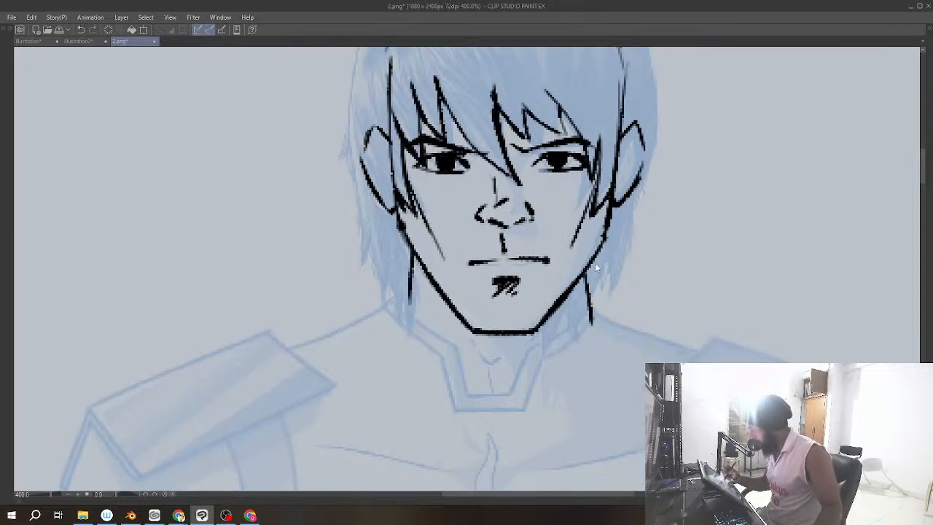
{"action": "left_click_drag", "start_coordinate": [594, 262], "coordinate": [597, 235]}
{"action": "left_click_drag", "start_coordinate": [411, 253], "coordinate": [405, 305]}
{"action": "left_click_drag", "start_coordinate": [409, 267], "coordinate": [405, 315]}
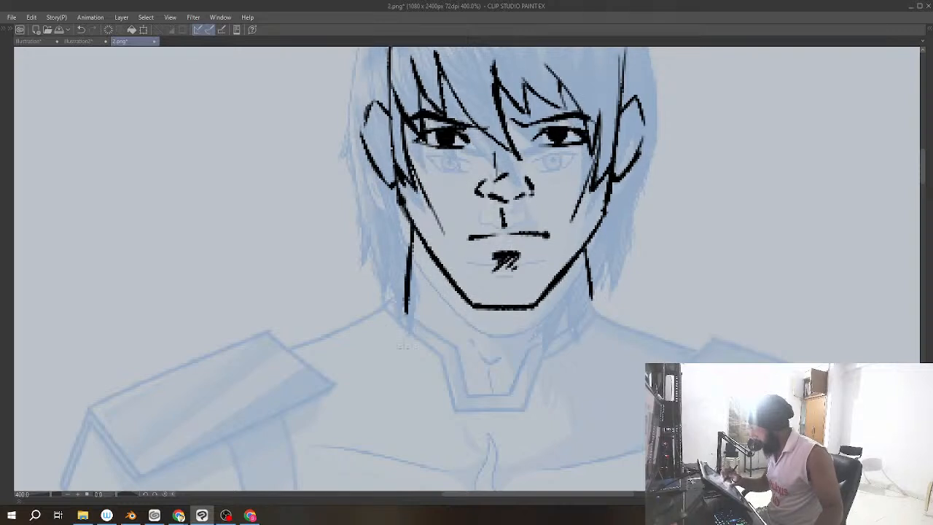
{"action": "left_click_drag", "start_coordinate": [585, 241], "coordinate": [589, 283]}
{"action": "key", "text": "ctrl+z"}
{"action": "key", "text": "ctrl+z"}
{"action": "key", "text": "ctrl+z"}
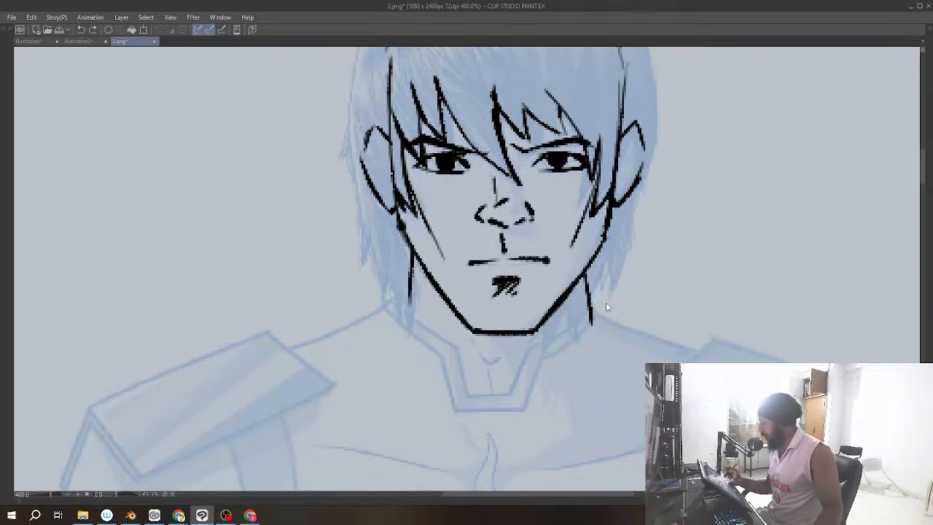
Fill the left half of the hair solid black, from the crown to the fringe tips and behind the left ear.
{"action": "scroll", "coordinate": [518, 224], "scroll_direction": "up", "scroll_amount": 5}
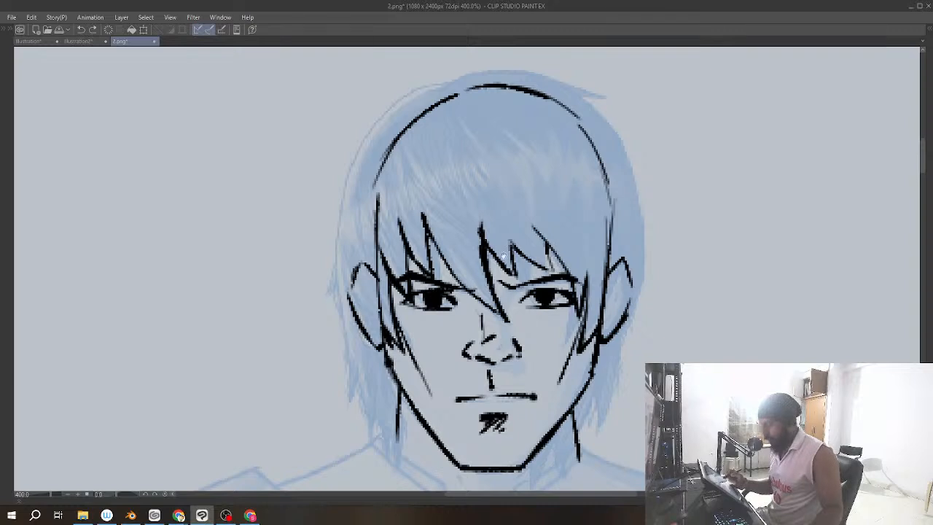
{"action": "scroll", "coordinate": [505, 255], "scroll_direction": "up", "scroll_amount": 1}
{"action": "mouse_move", "coordinate": [475, 117]}
{"action": "left_mouse_down"}
{"action": "mouse_move", "coordinate": [398, 147]}
{"action": "mouse_move", "coordinate": [339, 270]}
{"action": "mouse_move", "coordinate": [350, 331]}
{"action": "mouse_move", "coordinate": [381, 340]}
{"action": "mouse_move", "coordinate": [465, 182]}
{"action": "mouse_move", "coordinate": [478, 116]}
{"action": "left_mouse_up"}
{"action": "left_click_drag", "start_coordinate": [438, 232], "coordinate": [444, 159]}
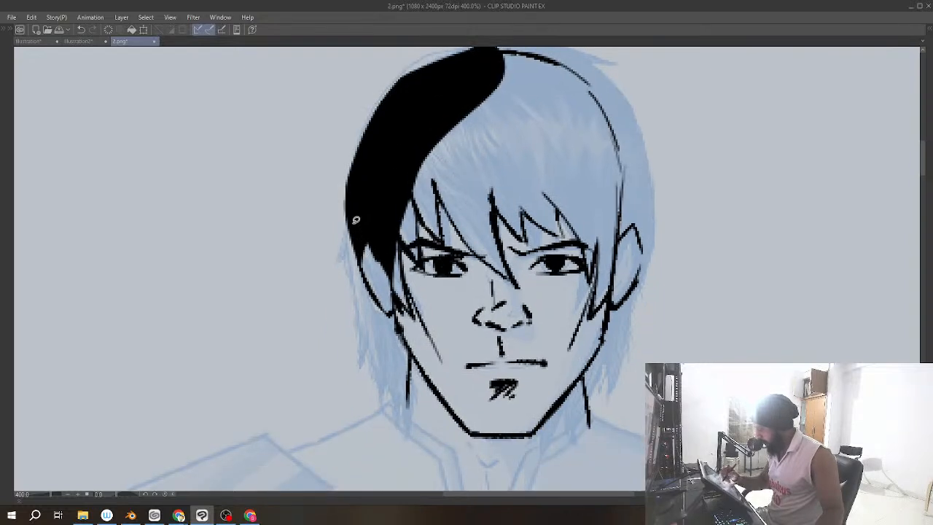
{"action": "mouse_move", "coordinate": [361, 317]}
{"action": "left_mouse_down"}
{"action": "mouse_move", "coordinate": [408, 384]}
{"action": "mouse_move", "coordinate": [411, 354]}
{"action": "mouse_move", "coordinate": [387, 309]}
{"action": "left_mouse_up"}
{"action": "mouse_move", "coordinate": [364, 263]}
{"action": "left_mouse_down"}
{"action": "mouse_move", "coordinate": [400, 305]}
{"action": "mouse_move", "coordinate": [400, 274]}
{"action": "mouse_move", "coordinate": [413, 309]}
{"action": "mouse_move", "coordinate": [403, 202]}
{"action": "mouse_move", "coordinate": [424, 261]}
{"action": "mouse_move", "coordinate": [417, 183]}
{"action": "mouse_move", "coordinate": [440, 240]}
{"action": "mouse_move", "coordinate": [436, 149]}
{"action": "mouse_move", "coordinate": [439, 189]}
{"action": "mouse_move", "coordinate": [468, 241]}
{"action": "mouse_move", "coordinate": [503, 270]}
{"action": "mouse_move", "coordinate": [484, 99]}
{"action": "left_mouse_up"}
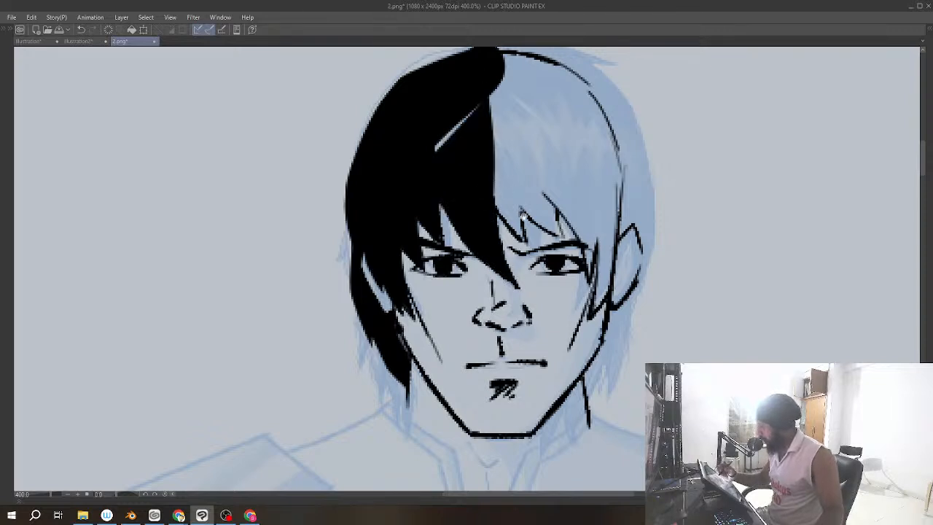
{"action": "scroll", "coordinate": [482, 194], "scroll_direction": "up", "scroll_amount": 4}
{"action": "left_click_drag", "start_coordinate": [476, 221], "coordinate": [501, 162]}
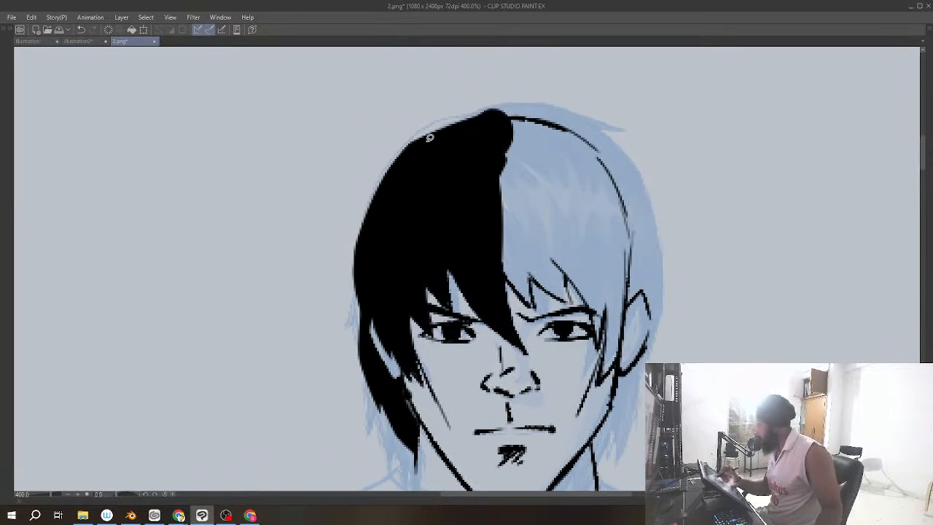
Extend the solid black hair across the crown and down the right side of the head to the ear.
{"action": "mouse_move", "coordinate": [466, 121]}
{"action": "left_mouse_down"}
{"action": "mouse_move", "coordinate": [565, 118]}
{"action": "mouse_move", "coordinate": [558, 152]}
{"action": "left_mouse_up"}
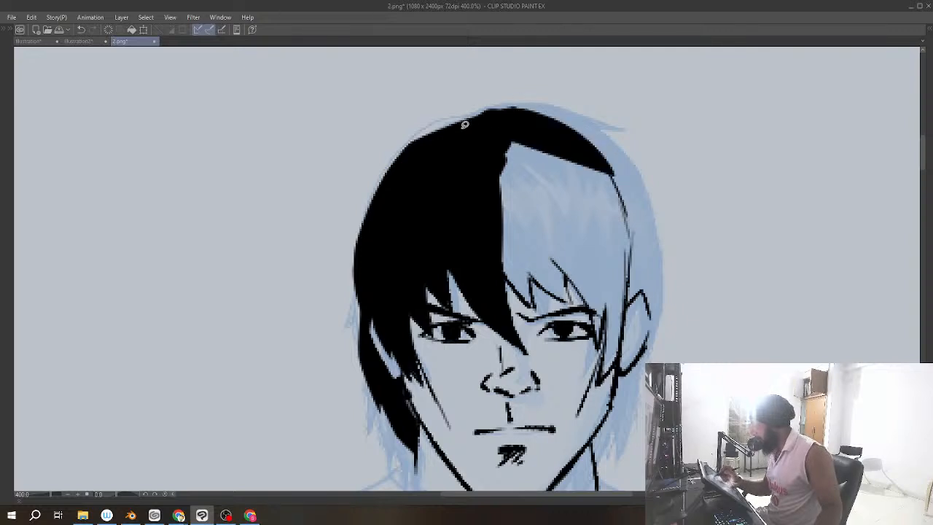
{"action": "mouse_move", "coordinate": [459, 124]}
{"action": "left_mouse_down"}
{"action": "mouse_move", "coordinate": [519, 104]}
{"action": "mouse_move", "coordinate": [599, 169]}
{"action": "left_mouse_up"}
{"action": "left_click_drag", "start_coordinate": [615, 171], "coordinate": [524, 167]}
{"action": "mouse_move", "coordinate": [438, 104]}
{"action": "left_mouse_down"}
{"action": "mouse_move", "coordinate": [518, 153]}
{"action": "mouse_move", "coordinate": [495, 126]}
{"action": "mouse_move", "coordinate": [516, 145]}
{"action": "left_mouse_up"}
{"action": "mouse_move", "coordinate": [421, 101]}
{"action": "left_mouse_down"}
{"action": "mouse_move", "coordinate": [532, 150]}
{"action": "mouse_move", "coordinate": [566, 230]}
{"action": "mouse_move", "coordinate": [571, 290]}
{"action": "left_mouse_up"}
{"action": "left_click_drag", "start_coordinate": [553, 344], "coordinate": [544, 329]}
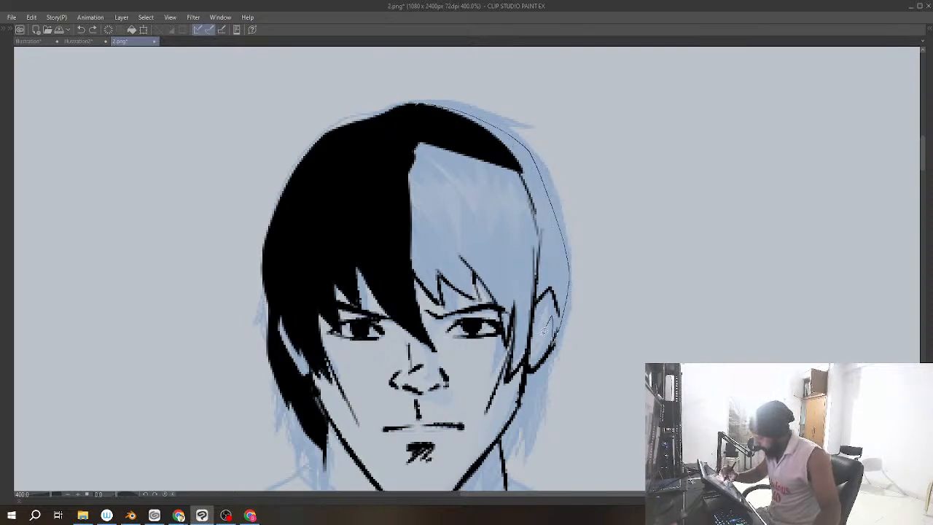
{"action": "mouse_move", "coordinate": [528, 361]}
{"action": "left_mouse_down"}
{"action": "mouse_move", "coordinate": [534, 316]}
{"action": "mouse_move", "coordinate": [449, 184]}
{"action": "mouse_move", "coordinate": [415, 149]}
{"action": "left_mouse_up"}
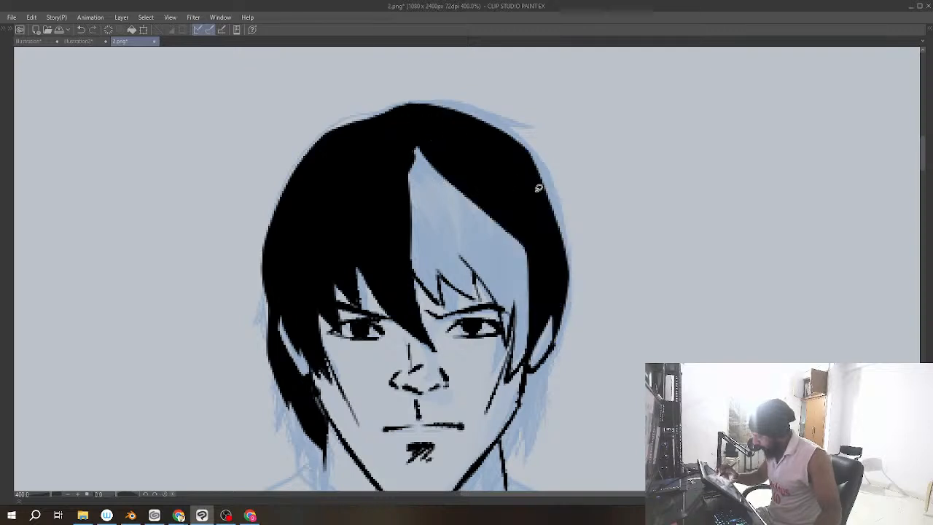
{"action": "mouse_move", "coordinate": [419, 105]}
{"action": "left_mouse_down"}
{"action": "mouse_move", "coordinate": [483, 113]}
{"action": "mouse_move", "coordinate": [547, 153]}
{"action": "mouse_move", "coordinate": [564, 246]}
{"action": "left_mouse_up"}
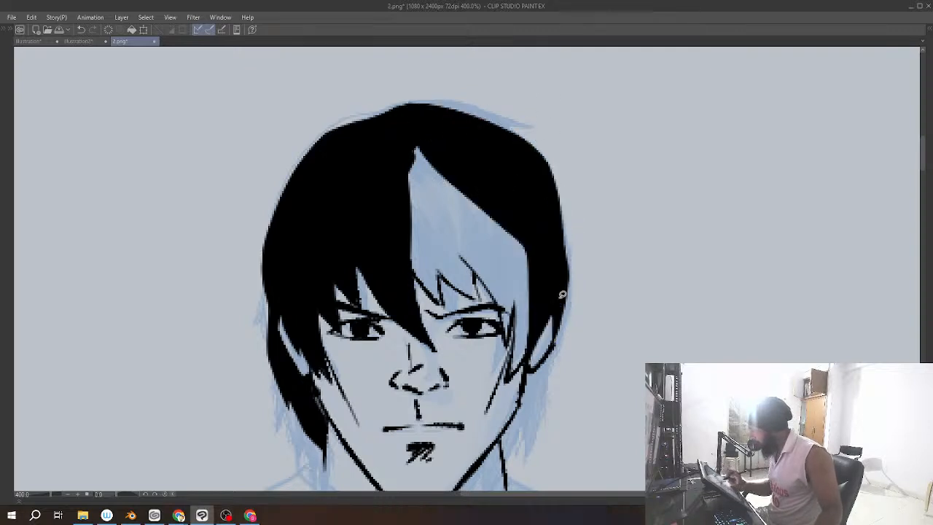
{"action": "left_click_drag", "start_coordinate": [555, 197], "coordinate": [550, 173]}
Fill the remaining gap above the right fringe black and add a black mass of hair behind the right ear.
{"action": "mouse_move", "coordinate": [458, 234]}
{"action": "left_mouse_down"}
{"action": "mouse_move", "coordinate": [497, 282]}
{"action": "mouse_move", "coordinate": [504, 319]}
{"action": "mouse_move", "coordinate": [511, 278]}
{"action": "mouse_move", "coordinate": [505, 357]}
{"action": "mouse_move", "coordinate": [535, 291]}
{"action": "mouse_move", "coordinate": [513, 191]}
{"action": "mouse_move", "coordinate": [483, 180]}
{"action": "left_mouse_up"}
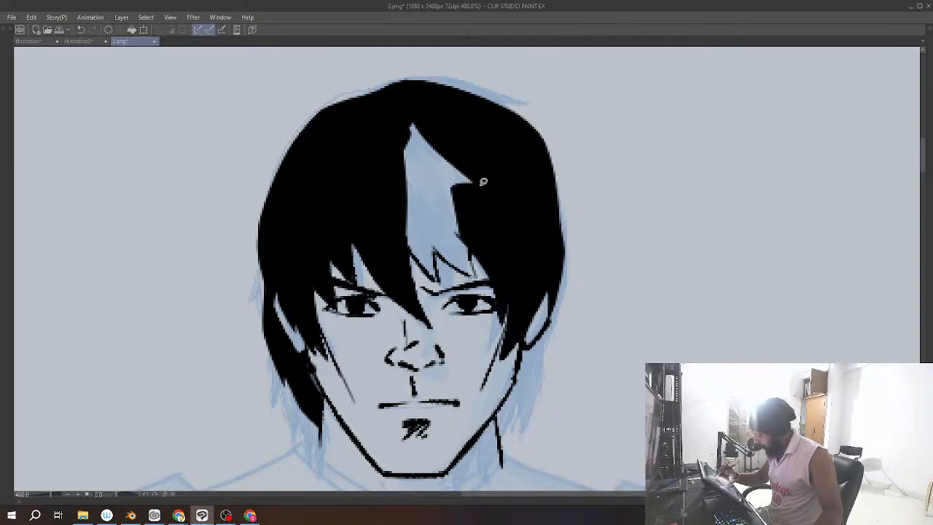
{"action": "mouse_move", "coordinate": [466, 239]}
{"action": "left_mouse_down"}
{"action": "mouse_move", "coordinate": [472, 275]}
{"action": "mouse_move", "coordinate": [434, 247]}
{"action": "mouse_move", "coordinate": [438, 278]}
{"action": "mouse_move", "coordinate": [399, 227]}
{"action": "mouse_move", "coordinate": [409, 131]}
{"action": "mouse_move", "coordinate": [468, 173]}
{"action": "left_mouse_up"}
{"action": "scroll", "coordinate": [524, 169], "scroll_direction": "down", "scroll_amount": 2}
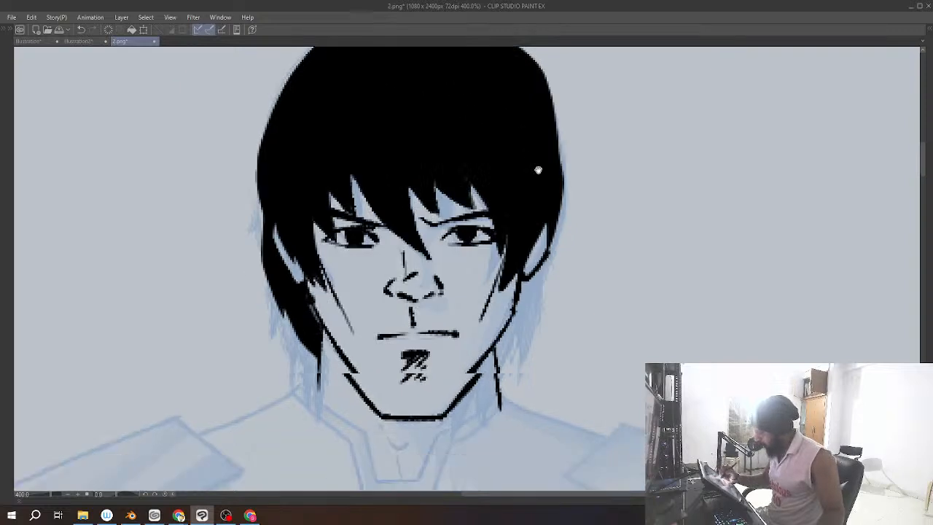
{"action": "scroll", "coordinate": [538, 170], "scroll_direction": "down", "scroll_amount": 1}
{"action": "scroll", "coordinate": [538, 175], "scroll_direction": "down", "scroll_amount": 1}
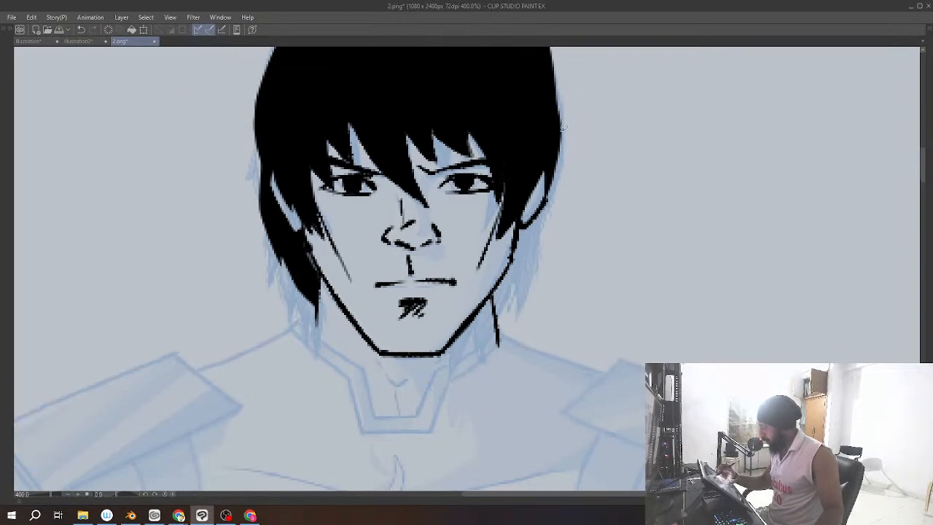
{"action": "mouse_move", "coordinate": [563, 126]}
{"action": "left_mouse_down"}
{"action": "mouse_move", "coordinate": [550, 216]}
{"action": "mouse_move", "coordinate": [512, 298]}
{"action": "mouse_move", "coordinate": [518, 232]}
{"action": "mouse_move", "coordinate": [532, 218]}
{"action": "mouse_move", "coordinate": [558, 124]}
{"action": "left_mouse_up"}
{"action": "scroll", "coordinate": [596, 299], "scroll_direction": "up", "scroll_amount": 2}
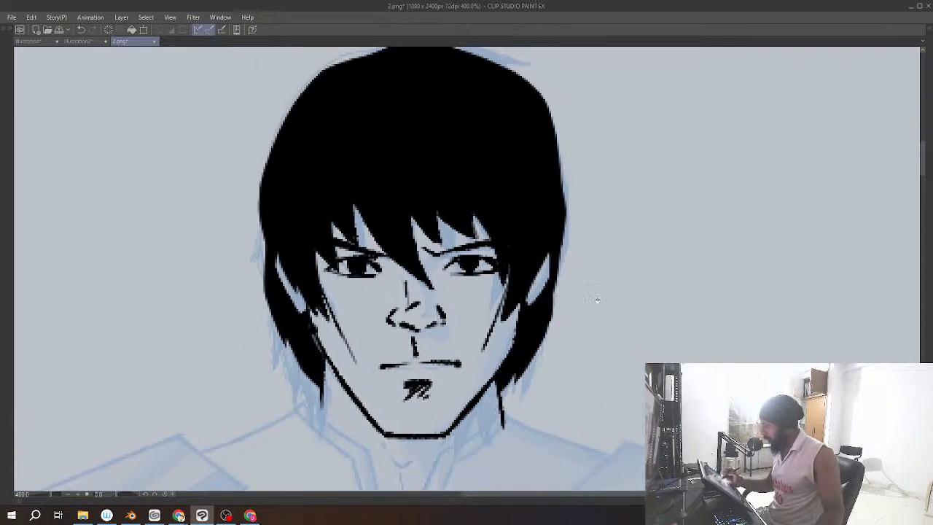
Add pointed black tufts sticking out of the top of the hair on both sides of the crown.
{"action": "mouse_move", "coordinate": [597, 299]}
{"action": "left_mouse_down"}
{"action": "mouse_move", "coordinate": [594, 344]}
{"action": "mouse_move", "coordinate": [614, 293]}
{"action": "left_mouse_up"}
{"action": "left_click_drag", "start_coordinate": [610, 216], "coordinate": [595, 338]}
{"action": "mouse_move", "coordinate": [416, 131]}
{"action": "left_mouse_down"}
{"action": "mouse_move", "coordinate": [430, 140]}
{"action": "mouse_move", "coordinate": [405, 175]}
{"action": "mouse_move", "coordinate": [500, 153]}
{"action": "mouse_move", "coordinate": [485, 202]}
{"action": "mouse_move", "coordinate": [520, 192]}
{"action": "left_mouse_up"}
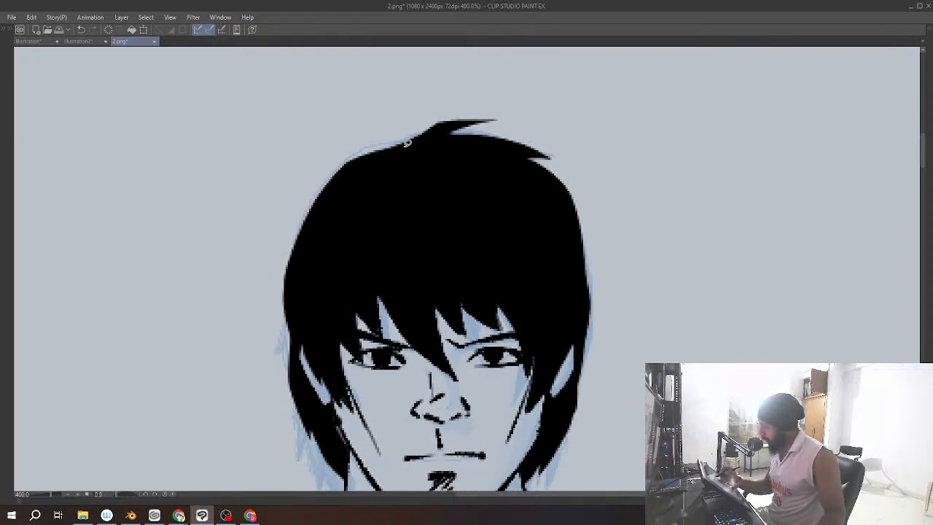
{"action": "mouse_move", "coordinate": [424, 123]}
{"action": "left_mouse_down"}
{"action": "mouse_move", "coordinate": [411, 140]}
{"action": "mouse_move", "coordinate": [424, 121]}
{"action": "mouse_move", "coordinate": [359, 137]}
{"action": "mouse_move", "coordinate": [400, 143]}
{"action": "mouse_move", "coordinate": [340, 154]}
{"action": "mouse_move", "coordinate": [402, 157]}
{"action": "left_mouse_up"}
{"action": "left_click_drag", "start_coordinate": [617, 273], "coordinate": [612, 254]}
Push the upper left outline of the hair outward with solid black for a fuller, more angular shape.
{"action": "scroll", "coordinate": [612, 255], "scroll_direction": "down", "scroll_amount": 3}
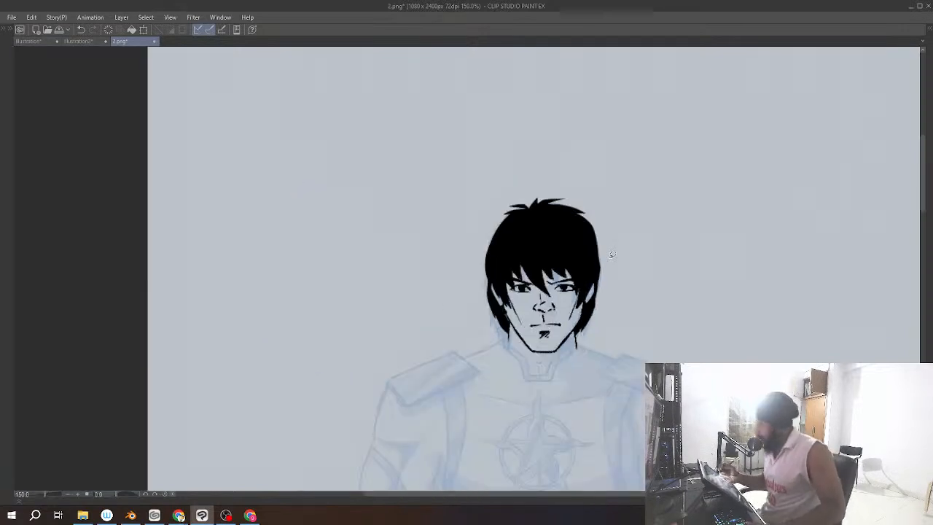
{"action": "scroll", "coordinate": [635, 283], "scroll_direction": "up", "scroll_amount": 3}
{"action": "left_click_drag", "start_coordinate": [536, 268], "coordinate": [606, 316]}
{"action": "mouse_move", "coordinate": [351, 156]}
{"action": "left_mouse_down"}
{"action": "mouse_move", "coordinate": [300, 197]}
{"action": "mouse_move", "coordinate": [283, 261]}
{"action": "mouse_move", "coordinate": [285, 309]}
{"action": "left_mouse_up"}
{"action": "key", "text": "ctrl+z"}
{"action": "scroll", "coordinate": [593, 235], "scroll_direction": "down", "scroll_amount": 3}
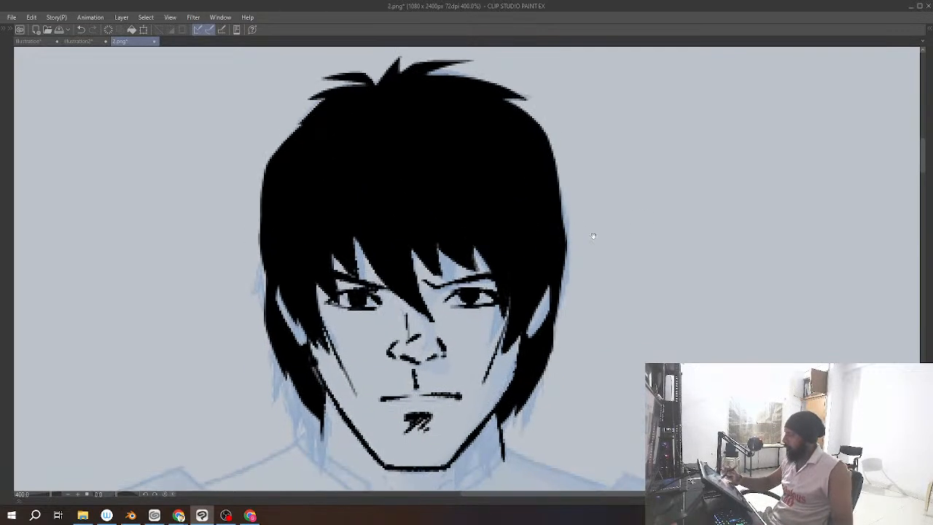
{"action": "scroll", "coordinate": [636, 326], "scroll_direction": "up", "scroll_amount": 3}
{"action": "scroll", "coordinate": [544, 248], "scroll_direction": "down", "scroll_amount": 3}
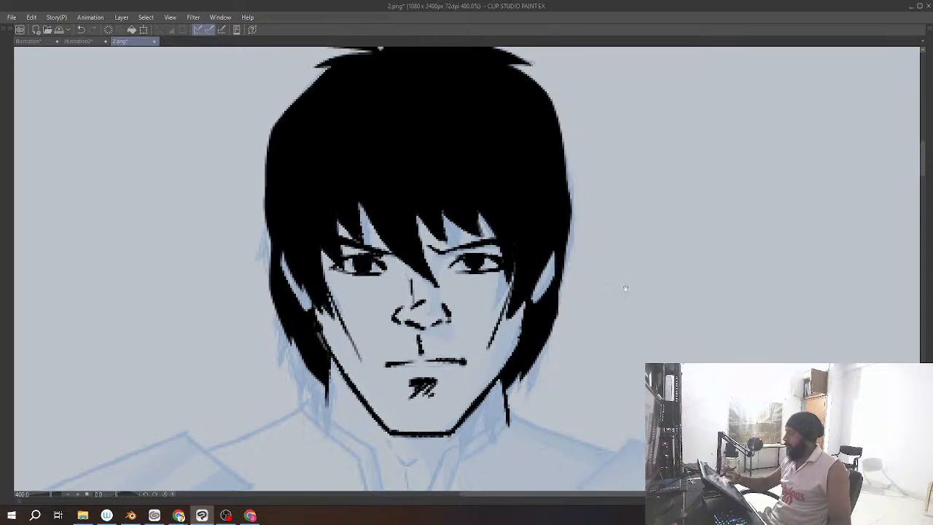
{"action": "scroll", "coordinate": [608, 277], "scroll_direction": "up", "scroll_amount": 3}
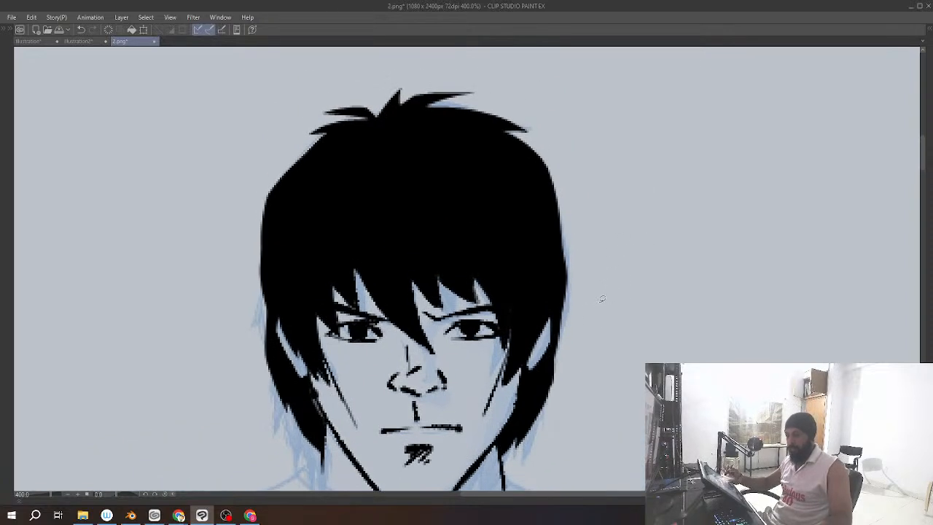
Draw a thin curved strand along the outer right edge of the hair.
{"action": "left_click_drag", "start_coordinate": [599, 302], "coordinate": [579, 302]}
{"action": "mouse_move", "coordinate": [537, 196]}
{"action": "left_mouse_down"}
{"action": "mouse_move", "coordinate": [558, 259]}
{"action": "mouse_move", "coordinate": [550, 238]}
{"action": "mouse_move", "coordinate": [543, 300]}
{"action": "left_mouse_up"}
{"action": "key", "text": "ctrl+z"}
{"action": "left_click_drag", "start_coordinate": [550, 233], "coordinate": [545, 314]}
{"action": "left_click_drag", "start_coordinate": [519, 368], "coordinate": [542, 351]}
{"action": "mouse_move", "coordinate": [329, 116]}
{"action": "left_mouse_down"}
{"action": "mouse_move", "coordinate": [283, 164]}
{"action": "mouse_move", "coordinate": [327, 117]}
{"action": "left_mouse_up"}
{"action": "key", "text": "ctrl+z"}
{"action": "key", "text": "ctrl+z"}
Lengthen and thicken the neck lines below the jaw on both sides.
{"action": "left_click_drag", "start_coordinate": [589, 422], "coordinate": [605, 282]}
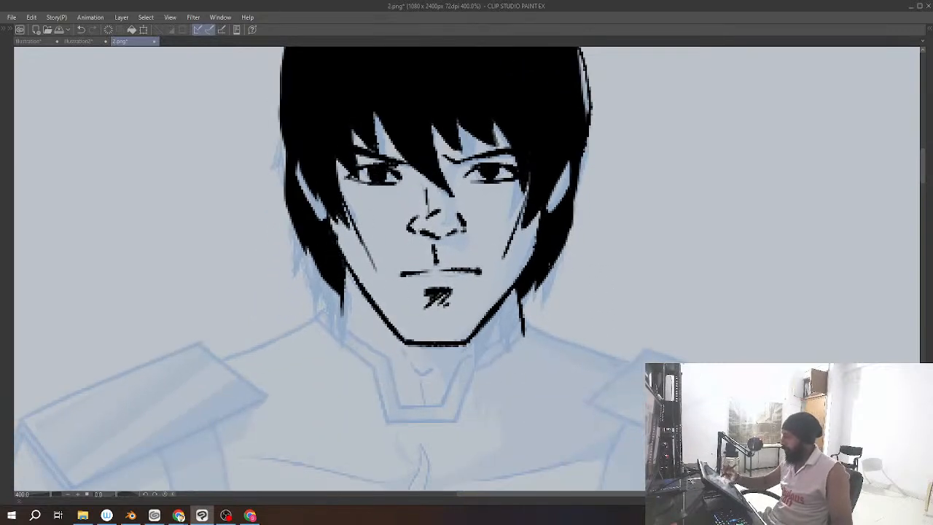
{"action": "mouse_move", "coordinate": [543, 341]}
{"action": "left_mouse_down"}
{"action": "mouse_move", "coordinate": [557, 326]}
{"action": "mouse_move", "coordinate": [545, 377]}
{"action": "left_mouse_up"}
{"action": "left_click_drag", "start_coordinate": [501, 328], "coordinate": [502, 295]}
{"action": "left_click_drag", "start_coordinate": [343, 299], "coordinate": [337, 339]}
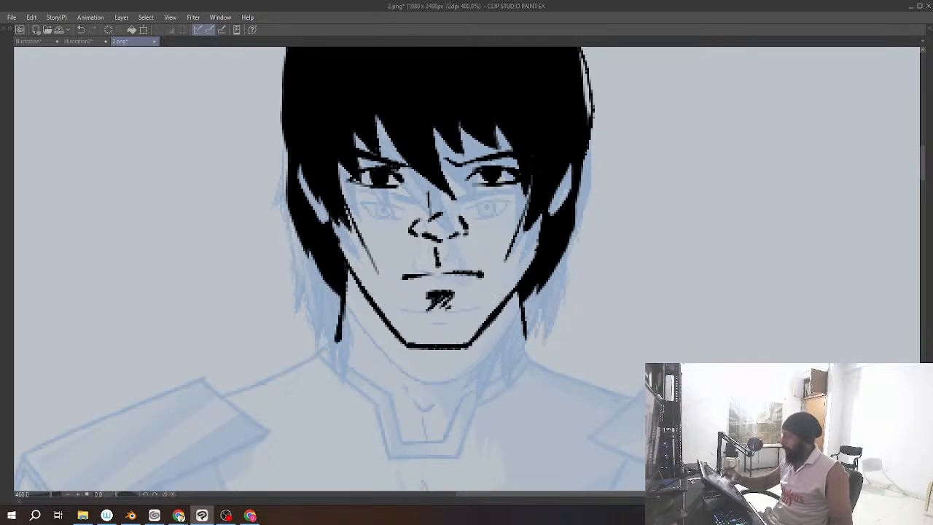
{"action": "left_click_drag", "start_coordinate": [521, 306], "coordinate": [525, 355]}
{"action": "left_click_drag", "start_coordinate": [530, 266], "coordinate": [545, 257]}
{"action": "left_click_drag", "start_coordinate": [361, 300], "coordinate": [248, 360]}
{"action": "key", "text": "ctrl+z"}
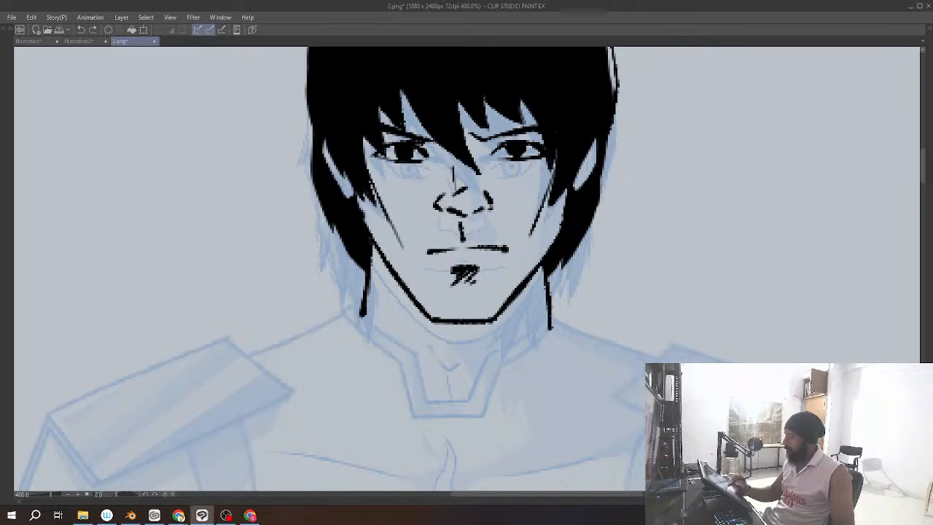
Draw tapering black trapezius lines sloping from both sides of the neck down to the shoulder pads.
{"action": "scroll", "coordinate": [364, 291], "scroll_direction": "down", "scroll_amount": 2}
{"action": "left_click_drag", "start_coordinate": [376, 258], "coordinate": [373, 261]}
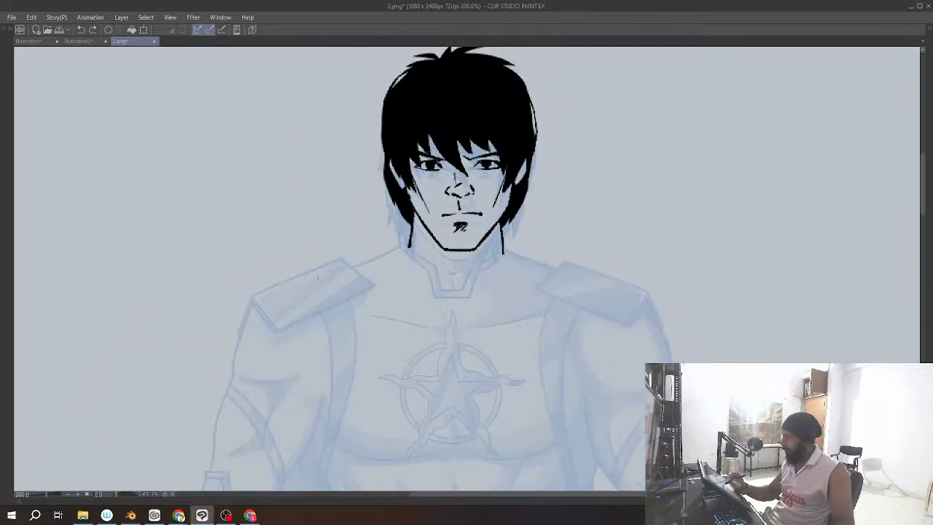
{"action": "mouse_move", "coordinate": [317, 282]}
{"action": "left_mouse_down"}
{"action": "mouse_move", "coordinate": [408, 241]}
{"action": "mouse_move", "coordinate": [398, 244]}
{"action": "left_mouse_up"}
{"action": "key", "text": "ctrl+z"}
{"action": "key", "text": "ctrl+z"}
{"action": "mouse_move", "coordinate": [322, 281]}
{"action": "left_mouse_down"}
{"action": "mouse_move", "coordinate": [411, 243]}
{"action": "mouse_move", "coordinate": [350, 268]}
{"action": "left_mouse_up"}
{"action": "left_click_drag", "start_coordinate": [591, 238], "coordinate": [532, 231]}
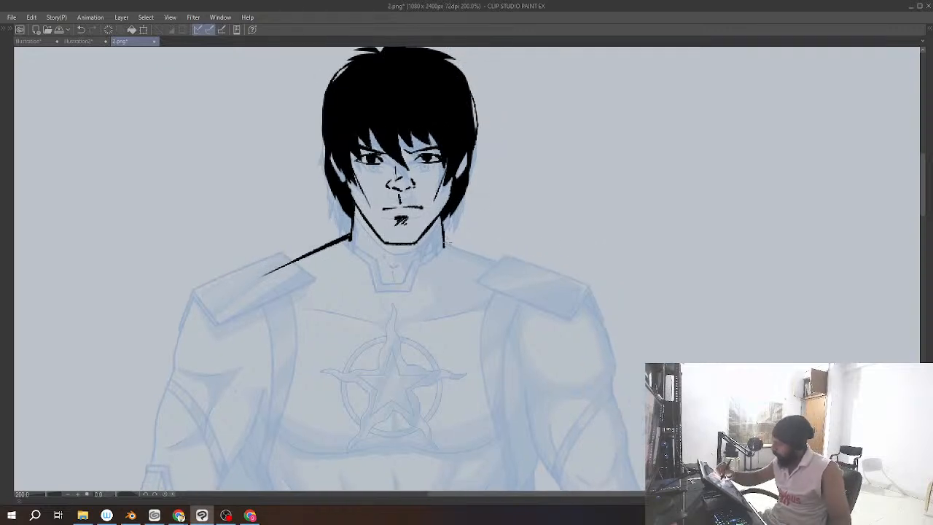
{"action": "left_click_drag", "start_coordinate": [442, 238], "coordinate": [519, 275]}
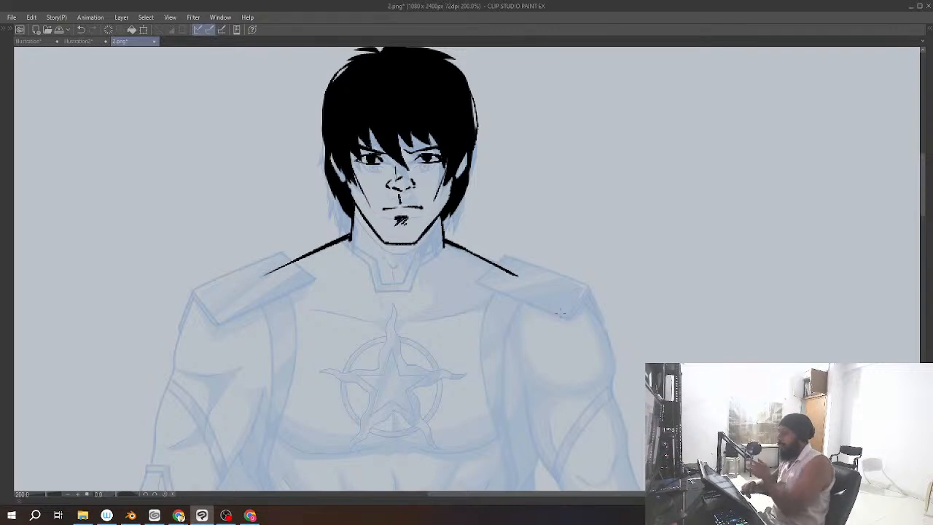
Draw the rounded outline of the figure's left-hand shoulder, curving from the trapezius line down the upper arm.
{"action": "left_click_drag", "start_coordinate": [560, 313], "coordinate": [572, 321]}
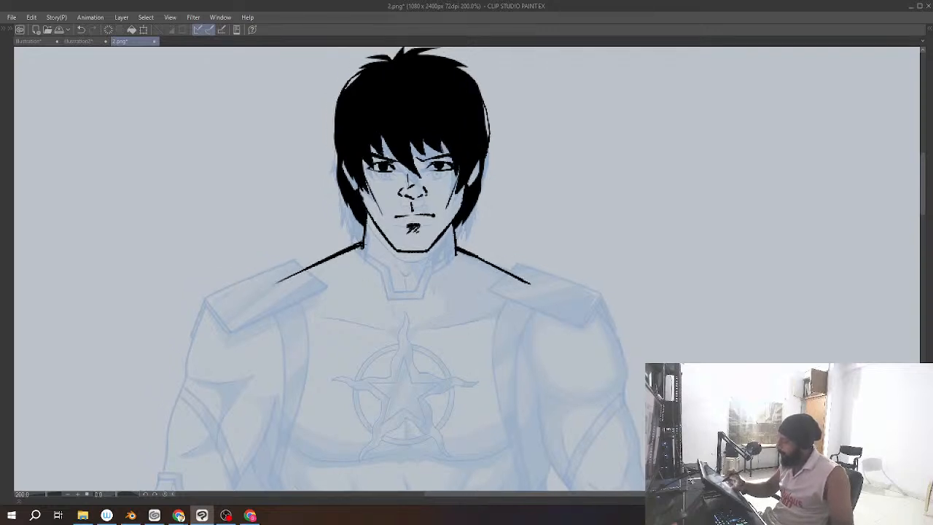
{"action": "mouse_move", "coordinate": [283, 297]}
{"action": "left_mouse_down"}
{"action": "mouse_move", "coordinate": [302, 287]}
{"action": "mouse_move", "coordinate": [276, 277]}
{"action": "mouse_move", "coordinate": [249, 288]}
{"action": "left_mouse_up"}
{"action": "key", "text": "ctrl+z"}
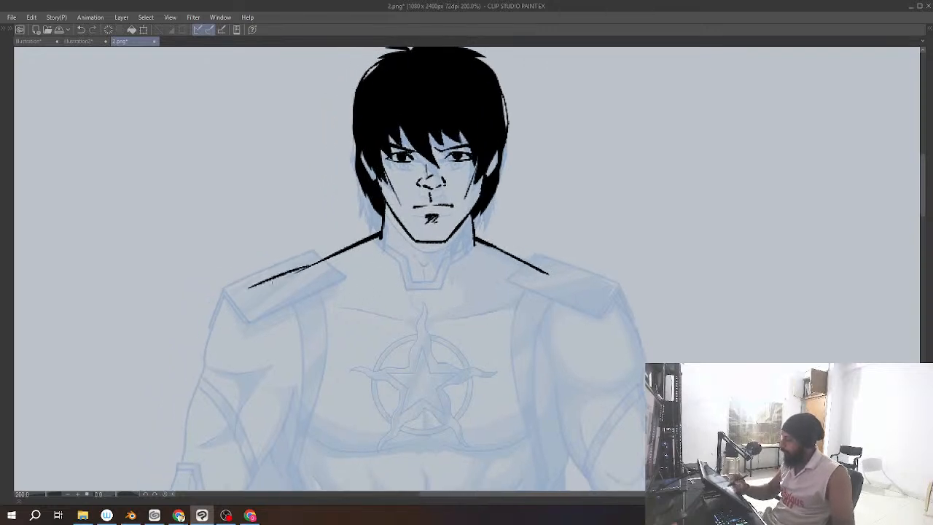
{"action": "key", "text": "ctrl+z"}
{"action": "mouse_move", "coordinate": [307, 267]}
{"action": "left_mouse_down"}
{"action": "mouse_move", "coordinate": [236, 297]}
{"action": "mouse_move", "coordinate": [238, 290]}
{"action": "mouse_move", "coordinate": [246, 286]}
{"action": "mouse_move", "coordinate": [212, 332]}
{"action": "left_mouse_up"}
{"action": "key", "text": "ctrl+z"}
{"action": "mouse_move", "coordinate": [205, 370]}
{"action": "left_mouse_down"}
{"action": "mouse_move", "coordinate": [211, 335]}
{"action": "mouse_move", "coordinate": [239, 290]}
{"action": "mouse_move", "coordinate": [311, 264]}
{"action": "left_mouse_up"}
{"action": "key", "text": "ctrl+z"}
{"action": "key", "text": "ctrl+z"}
{"action": "key", "text": "ctrl+z"}
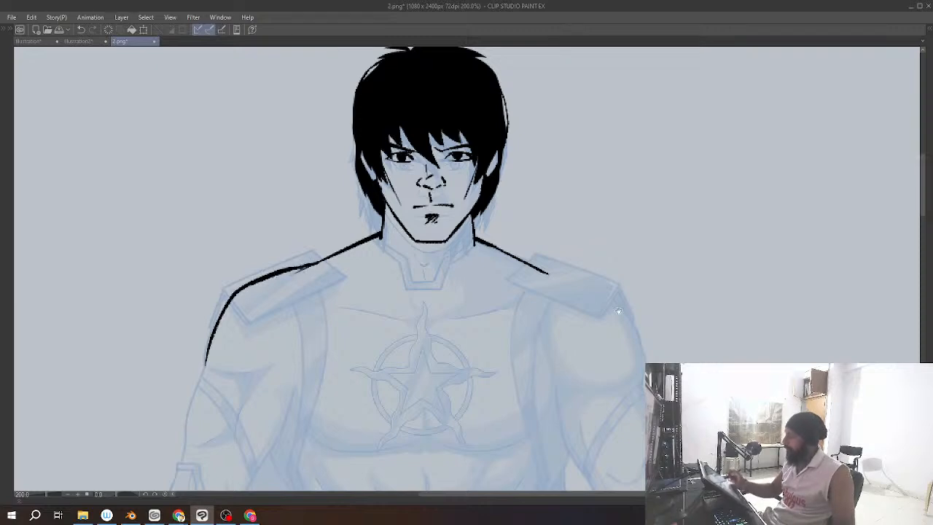
Draw the matching rounded outline of the right-hand shoulder, curving from the trapezius line down the outer upper arm.
{"action": "left_click_drag", "start_coordinate": [644, 330], "coordinate": [555, 335]}
{"action": "left_click_drag", "start_coordinate": [448, 271], "coordinate": [503, 290]}
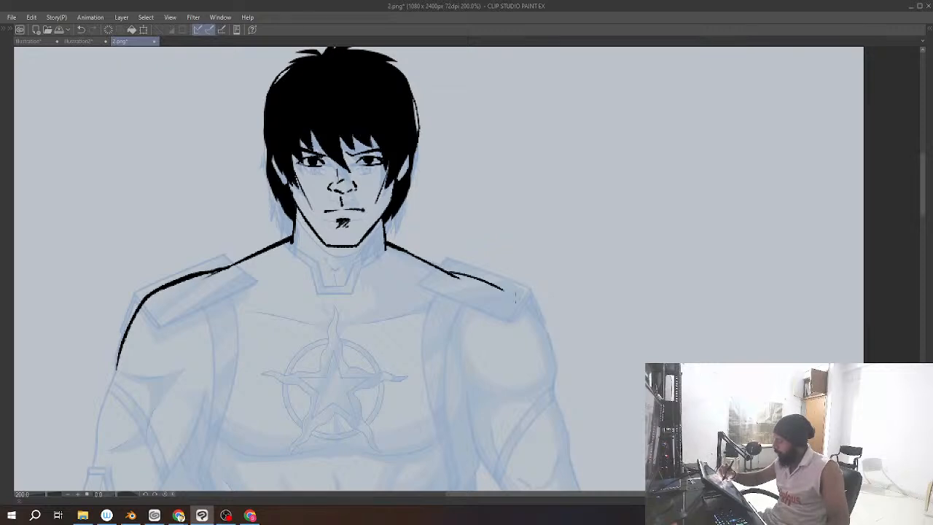
{"action": "key", "text": "ctrl+z"}
{"action": "left_click_drag", "start_coordinate": [447, 271], "coordinate": [514, 300]}
{"action": "key", "text": "ctrl+z"}
{"action": "left_click_drag", "start_coordinate": [449, 272], "coordinate": [525, 303]}
{"action": "key", "text": "ctrl+z"}
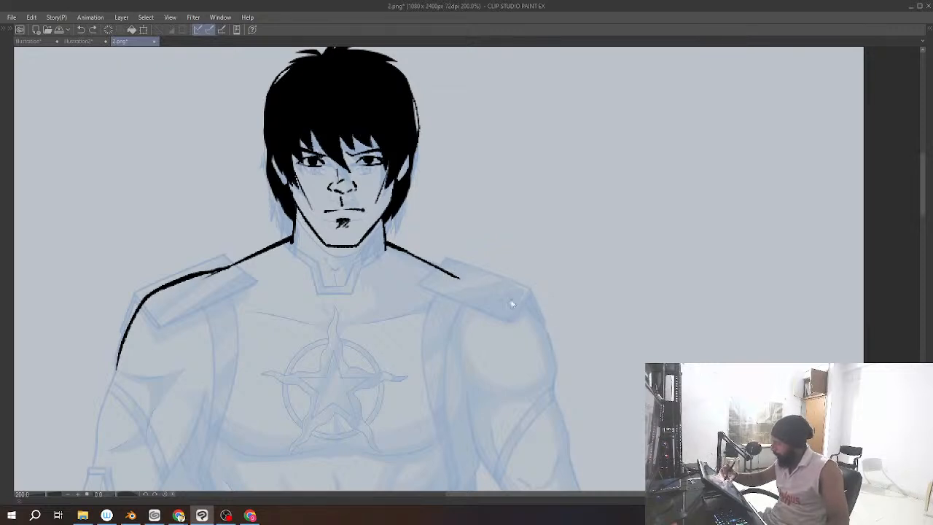
{"action": "left_click_drag", "start_coordinate": [451, 271], "coordinate": [521, 303]}
{"action": "key", "text": "ctrl+z"}
{"action": "mouse_move", "coordinate": [443, 270]}
{"action": "left_mouse_down"}
{"action": "mouse_move", "coordinate": [529, 302]}
{"action": "mouse_move", "coordinate": [551, 376]}
{"action": "left_mouse_up"}
{"action": "left_click_drag", "start_coordinate": [562, 397], "coordinate": [606, 353]}
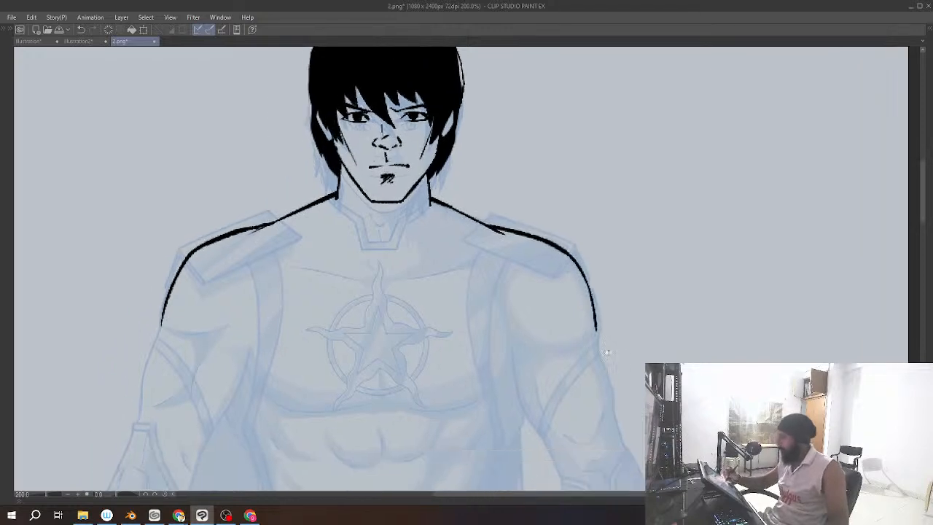
{"action": "left_click_drag", "start_coordinate": [661, 260], "coordinate": [656, 312]}
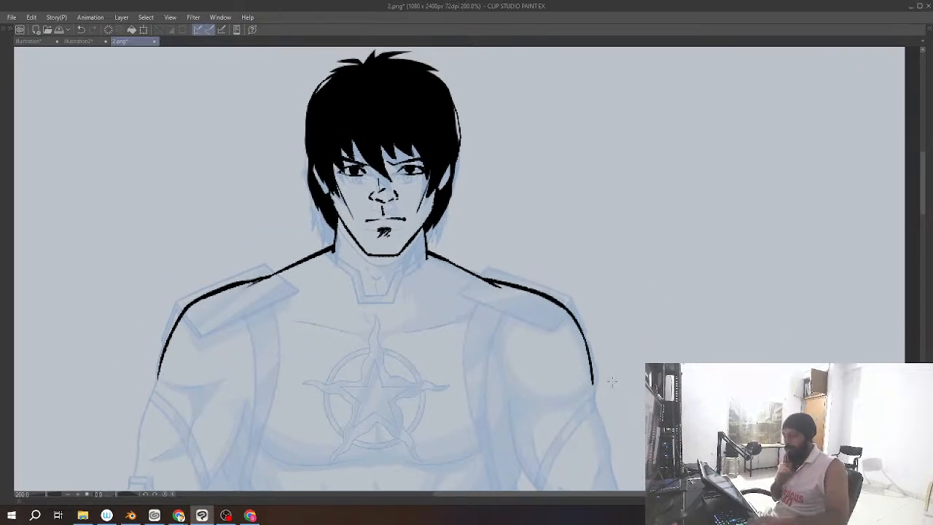
Draw the inner edge of the suit's collar as an angular neckline running from both sides of the neck to a flat base.
{"action": "scroll", "coordinate": [611, 381], "scroll_direction": "up", "scroll_amount": 2}
{"action": "left_click_drag", "start_coordinate": [526, 357], "coordinate": [631, 398]}
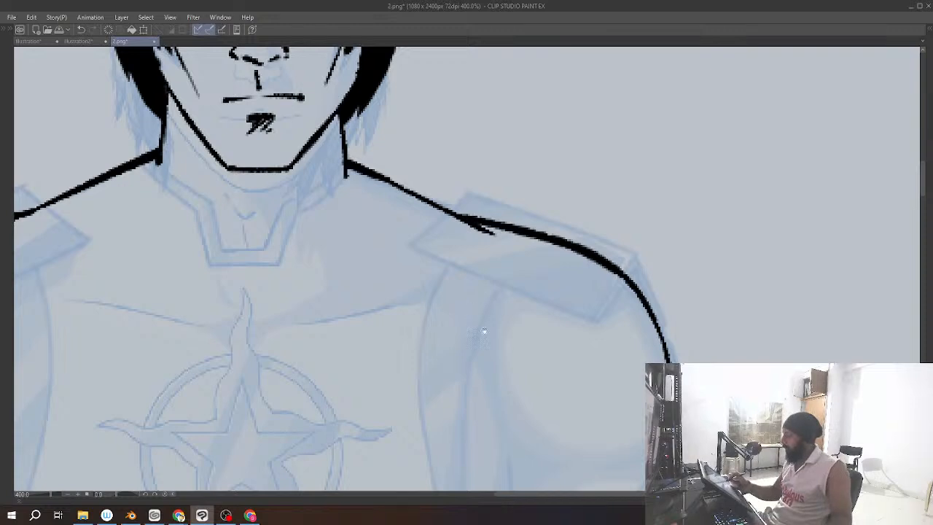
{"action": "left_click_drag", "start_coordinate": [483, 331], "coordinate": [628, 400]}
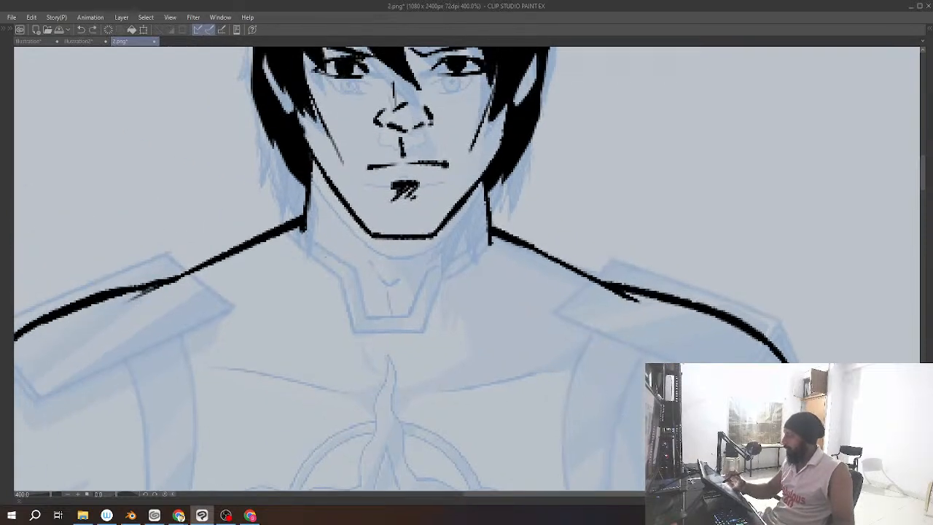
{"action": "mouse_move", "coordinate": [303, 236]}
{"action": "left_mouse_down"}
{"action": "mouse_move", "coordinate": [354, 267]}
{"action": "mouse_move", "coordinate": [387, 330]}
{"action": "mouse_move", "coordinate": [412, 329]}
{"action": "left_mouse_up"}
{"action": "mouse_move", "coordinate": [438, 266]}
{"action": "left_mouse_down"}
{"action": "mouse_move", "coordinate": [413, 327]}
{"action": "mouse_move", "coordinate": [438, 268]}
{"action": "mouse_move", "coordinate": [489, 242]}
{"action": "left_mouse_up"}
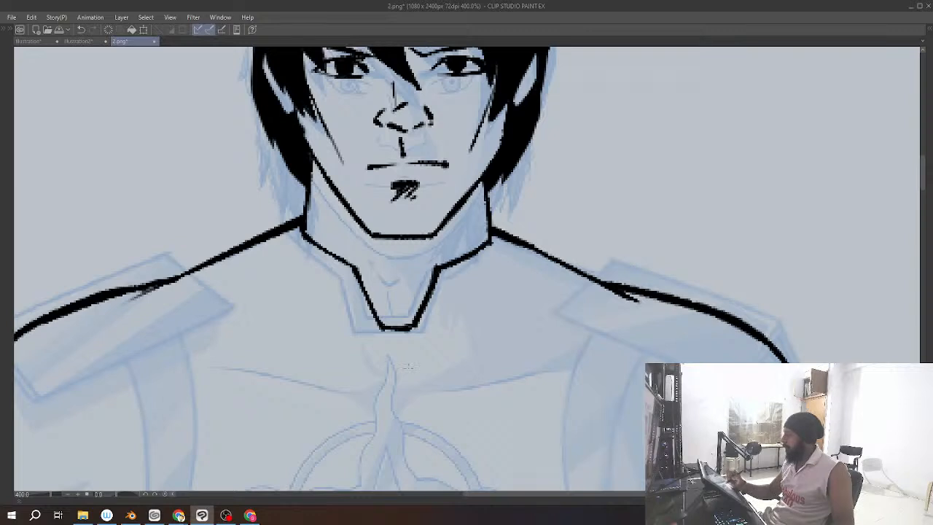
{"action": "left_click_drag", "start_coordinate": [394, 270], "coordinate": [399, 266]}
Draw the outer edge of the collar parallel to the inner neckline on both sides, with a flat base below it.
{"action": "mouse_move", "coordinate": [288, 232]}
{"action": "left_mouse_down"}
{"action": "mouse_move", "coordinate": [357, 289]}
{"action": "mouse_move", "coordinate": [294, 238]}
{"action": "mouse_move", "coordinate": [343, 282]}
{"action": "mouse_move", "coordinate": [374, 356]}
{"action": "mouse_move", "coordinate": [429, 354]}
{"action": "left_mouse_up"}
{"action": "key", "text": "ctrl+z"}
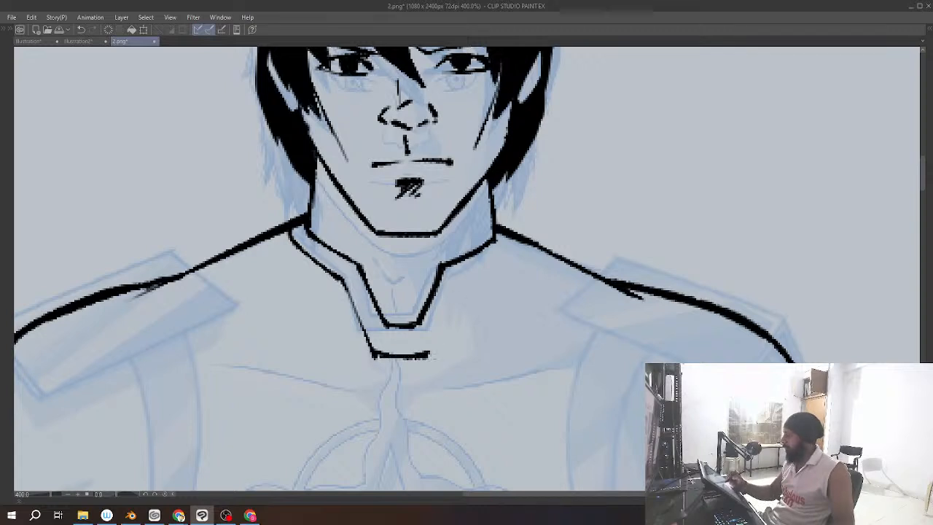
{"action": "mouse_move", "coordinate": [455, 285]}
{"action": "left_mouse_down"}
{"action": "mouse_move", "coordinate": [427, 355]}
{"action": "mouse_move", "coordinate": [503, 258]}
{"action": "mouse_move", "coordinate": [456, 287]}
{"action": "mouse_move", "coordinate": [468, 320]}
{"action": "left_mouse_up"}
{"action": "key", "text": "ctrl+z"}
Draw slanted neck muscle lines on both sides, running from the jaw down to the corners of the inner collar.
{"action": "left_click_drag", "start_coordinate": [459, 243], "coordinate": [436, 319]}
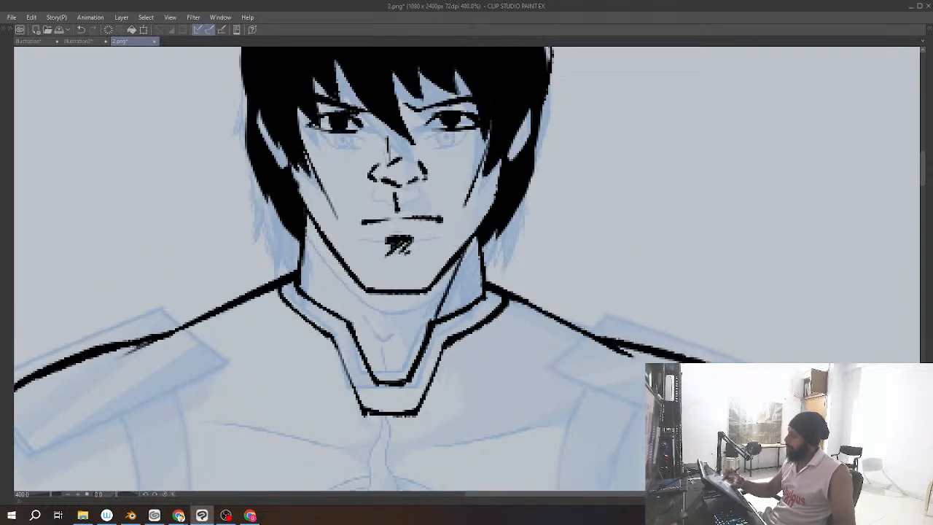
{"action": "left_click_drag", "start_coordinate": [319, 237], "coordinate": [348, 321]}
{"action": "key", "text": "ctrl+z"}
{"action": "left_click_drag", "start_coordinate": [316, 230], "coordinate": [349, 320]}
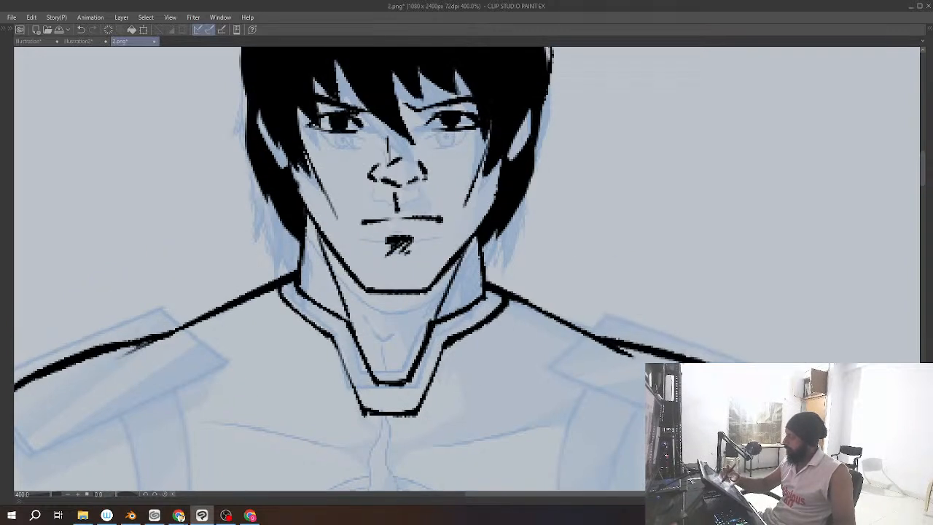
Fill a solid black shadow band on the neck directly beneath the chin and jaw.
{"action": "left_click_drag", "start_coordinate": [497, 312], "coordinate": [493, 349]}
{"action": "left_click_drag", "start_coordinate": [322, 284], "coordinate": [348, 324]}
{"action": "left_click_drag", "start_coordinate": [319, 281], "coordinate": [362, 354]}
{"action": "key", "text": "ctrl+z"}
{"action": "key", "text": "ctrl+z"}
{"action": "key", "text": "ctrl+z"}
{"action": "mouse_move", "coordinate": [320, 282]}
{"action": "left_mouse_down"}
{"action": "mouse_move", "coordinate": [404, 352]}
{"action": "mouse_move", "coordinate": [447, 322]}
{"action": "mouse_move", "coordinate": [441, 305]}
{"action": "mouse_move", "coordinate": [383, 324]}
{"action": "mouse_move", "coordinate": [321, 282]}
{"action": "left_mouse_up"}
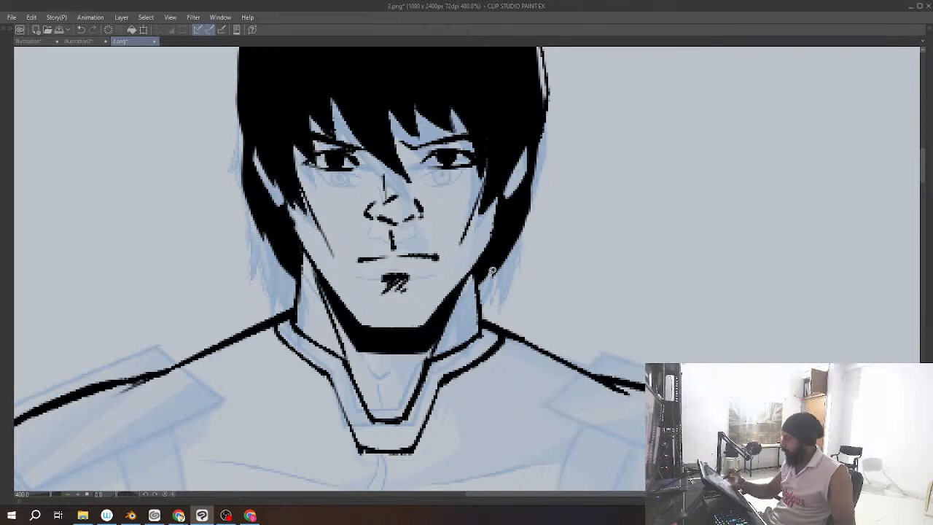
Thicken the black jaw shadow along both sides so it merges with the hair and neck lines.
{"action": "mouse_move", "coordinate": [467, 294]}
{"action": "left_mouse_down"}
{"action": "mouse_move", "coordinate": [458, 286]}
{"action": "mouse_move", "coordinate": [443, 306]}
{"action": "left_mouse_up"}
{"action": "mouse_move", "coordinate": [329, 298]}
{"action": "left_mouse_down"}
{"action": "mouse_move", "coordinate": [319, 284]}
{"action": "mouse_move", "coordinate": [332, 284]}
{"action": "mouse_move", "coordinate": [330, 295]}
{"action": "left_mouse_up"}
{"action": "left_click_drag", "start_coordinate": [510, 387], "coordinate": [506, 343]}
{"action": "mouse_move", "coordinate": [425, 290]}
{"action": "left_mouse_down"}
{"action": "mouse_move", "coordinate": [415, 354]}
{"action": "mouse_move", "coordinate": [433, 299]}
{"action": "left_mouse_up"}
{"action": "mouse_move", "coordinate": [344, 277]}
{"action": "left_mouse_down"}
{"action": "mouse_move", "coordinate": [354, 348]}
{"action": "mouse_move", "coordinate": [316, 246]}
{"action": "left_mouse_up"}
{"action": "left_click_drag", "start_coordinate": [563, 284], "coordinate": [549, 298]}
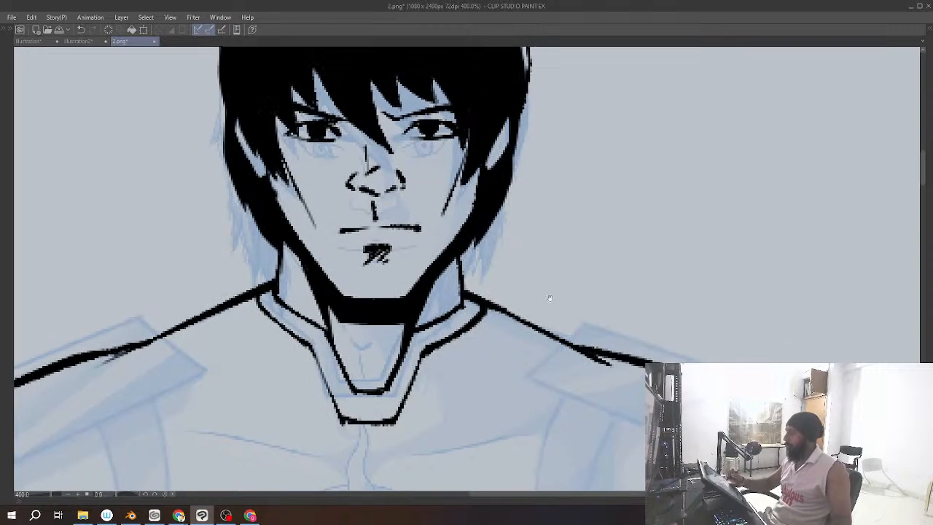
Draw a short slanted throat line with a small Adam's apple curve, and darken the inside corner of the collar.
{"action": "left_click_drag", "start_coordinate": [342, 323], "coordinate": [369, 373]}
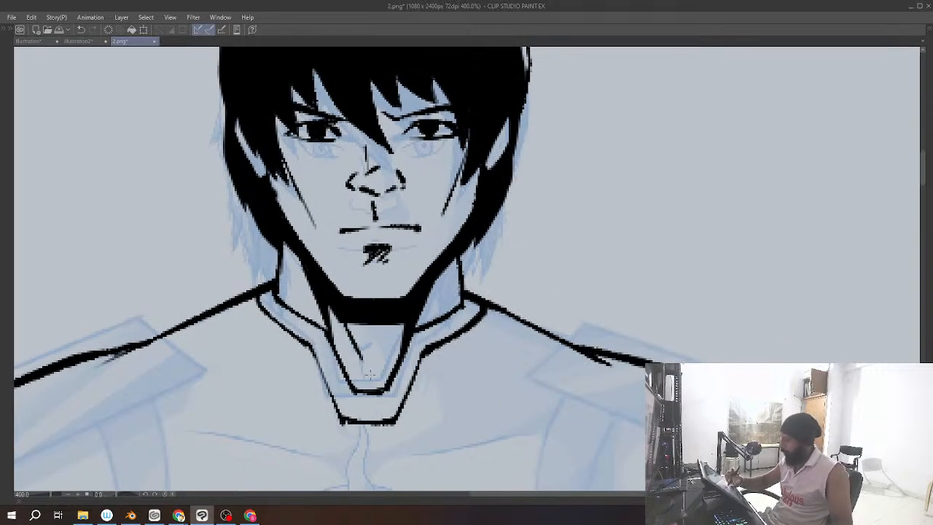
{"action": "left_click_drag", "start_coordinate": [503, 378], "coordinate": [518, 341]}
{"action": "key", "text": "ctrl+z"}
{"action": "key", "text": "ctrl+z"}
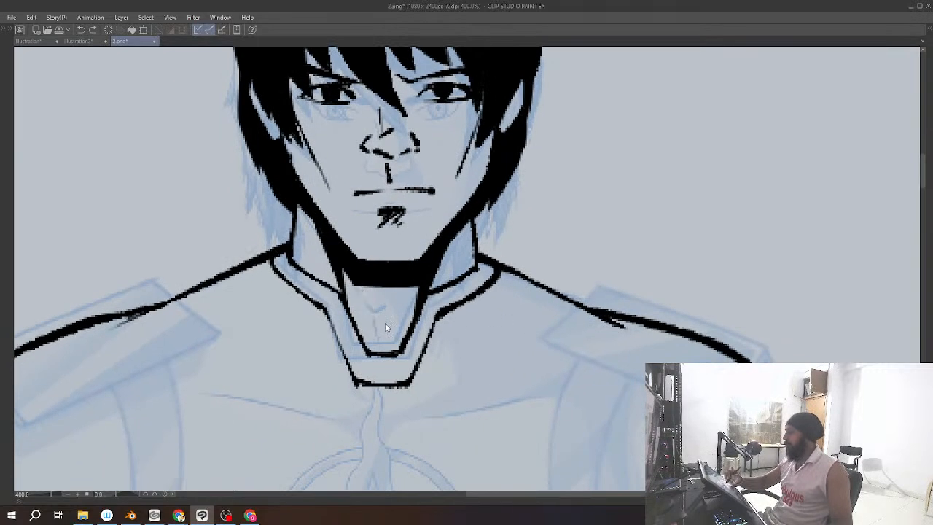
{"action": "left_click_drag", "start_coordinate": [361, 288], "coordinate": [382, 320]}
{"action": "mouse_move", "coordinate": [382, 320]}
{"action": "left_mouse_down"}
{"action": "mouse_move", "coordinate": [404, 301]}
{"action": "mouse_move", "coordinate": [405, 324]}
{"action": "left_mouse_up"}
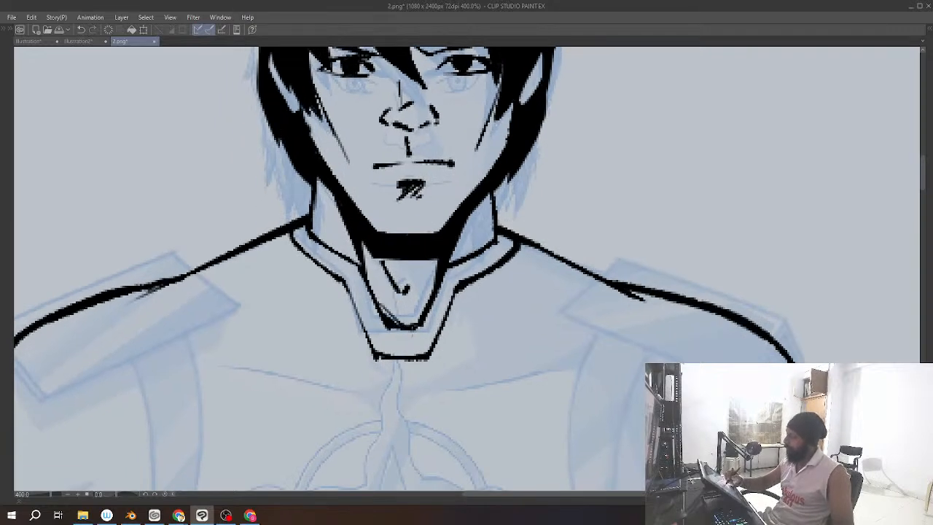
{"action": "left_click_drag", "start_coordinate": [522, 333], "coordinate": [533, 362]}
Add diagonal hatching lines to the neck below the jaw on both sides.
{"action": "scroll", "coordinate": [525, 351], "scroll_direction": "down", "scroll_amount": 3}
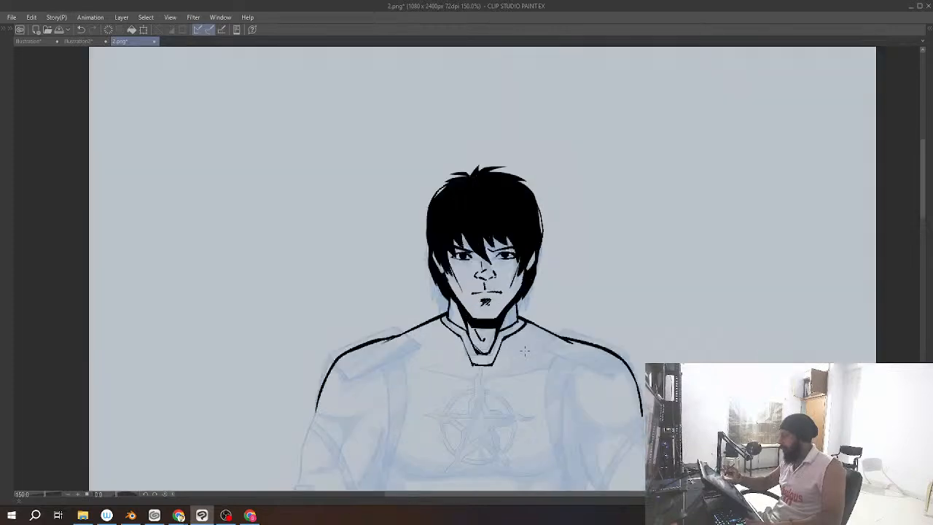
{"action": "scroll", "coordinate": [524, 351], "scroll_direction": "up", "scroll_amount": 4}
{"action": "left_click_drag", "start_coordinate": [496, 303], "coordinate": [525, 277]}
{"action": "key", "text": "ctrl+z"}
{"action": "left_click_drag", "start_coordinate": [495, 308], "coordinate": [525, 286]}
{"action": "left_click_drag", "start_coordinate": [468, 327], "coordinate": [470, 348]}
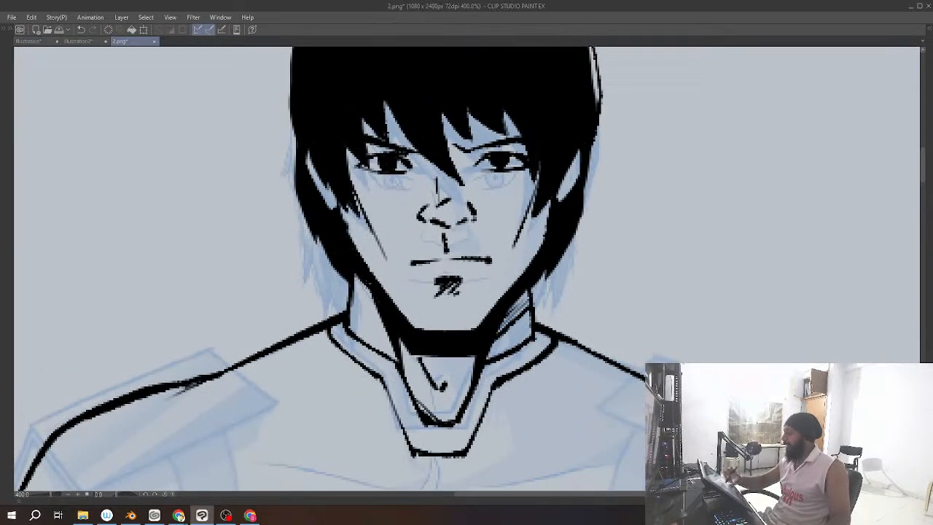
{"action": "scroll", "coordinate": [633, 288], "scroll_direction": "down", "scroll_amount": 5}
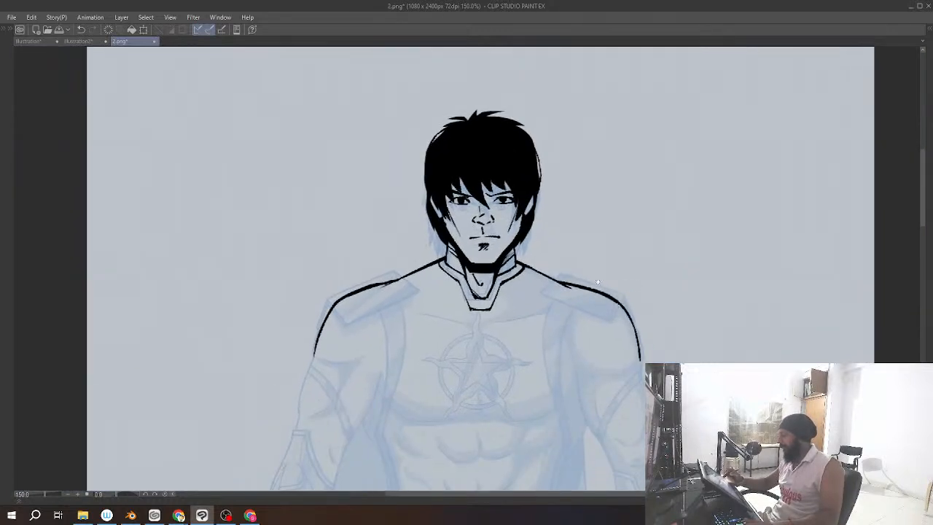
Draw the inner and outer contours of the left-hand arm from the armpit and shoulder down to the elbow.
{"action": "scroll", "coordinate": [595, 330], "scroll_direction": "up", "scroll_amount": 1}
{"action": "left_click_drag", "start_coordinate": [529, 340], "coordinate": [541, 387]}
{"action": "scroll", "coordinate": [531, 363], "scroll_direction": "up", "scroll_amount": 2}
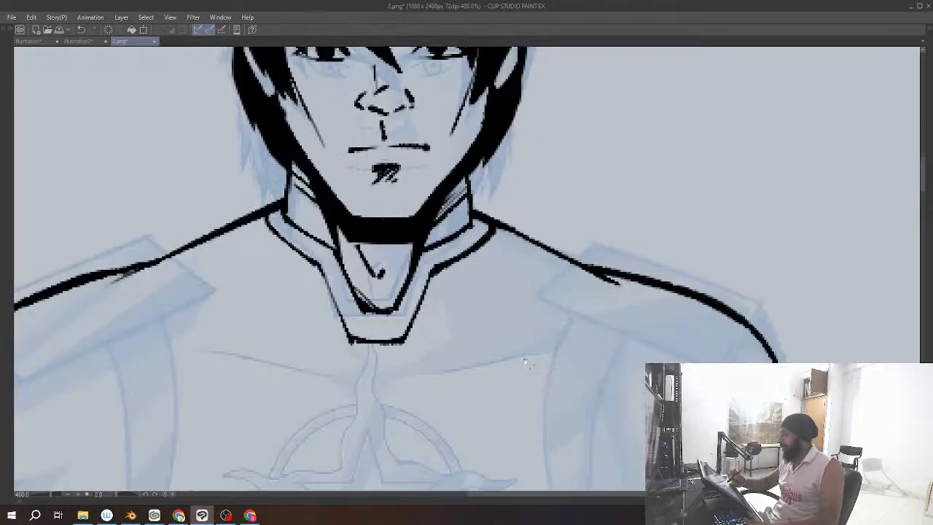
{"action": "left_click_drag", "start_coordinate": [459, 368], "coordinate": [595, 304]}
{"action": "scroll", "coordinate": [595, 303], "scroll_direction": "down", "scroll_amount": 2}
{"action": "mouse_move", "coordinate": [524, 392]}
{"action": "left_mouse_down"}
{"action": "mouse_move", "coordinate": [565, 355]}
{"action": "mouse_move", "coordinate": [550, 330]}
{"action": "left_mouse_up"}
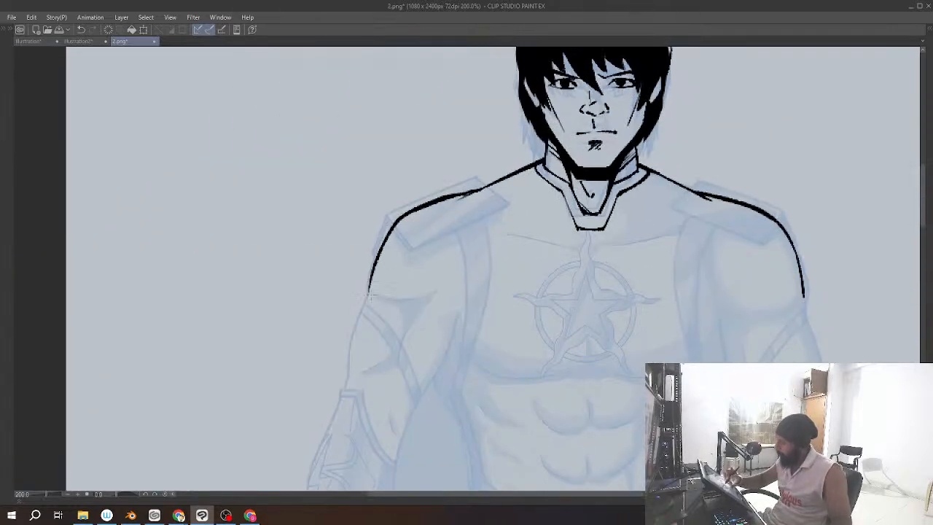
{"action": "left_click_drag", "start_coordinate": [363, 315], "coordinate": [352, 345]}
{"action": "key", "text": "ctrl+z"}
{"action": "mouse_move", "coordinate": [462, 343]}
{"action": "left_mouse_down"}
{"action": "mouse_move", "coordinate": [475, 276]}
{"action": "mouse_move", "coordinate": [457, 301]}
{"action": "left_mouse_up"}
{"action": "key", "text": "ctrl+z"}
{"action": "left_click_drag", "start_coordinate": [473, 246], "coordinate": [414, 372]}
{"action": "left_click_drag", "start_coordinate": [440, 323], "coordinate": [420, 346]}
{"action": "left_click_drag", "start_coordinate": [383, 220], "coordinate": [364, 266]}
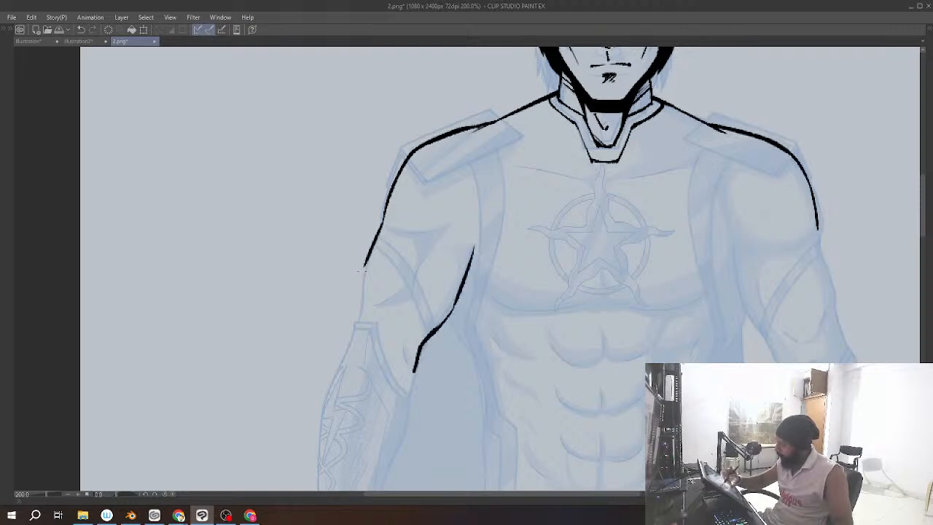
{"action": "left_click_drag", "start_coordinate": [594, 375], "coordinate": [525, 412]}
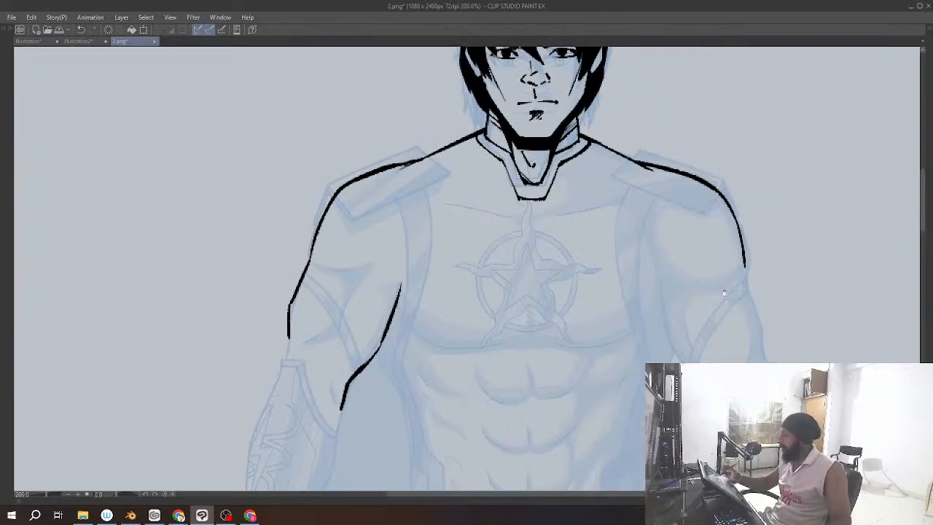
Draw the inner and outer contours of the right-hand arm from the armpit and shoulder down to the elbow.
{"action": "mouse_move", "coordinate": [722, 291]}
{"action": "left_mouse_down"}
{"action": "mouse_move", "coordinate": [626, 257]}
{"action": "mouse_move", "coordinate": [671, 293]}
{"action": "left_mouse_up"}
{"action": "key", "text": "ctrl+z"}
{"action": "left_click_drag", "start_coordinate": [562, 244], "coordinate": [604, 345]}
{"action": "key", "text": "ctrl+z"}
{"action": "left_click_drag", "start_coordinate": [578, 301], "coordinate": [609, 354]}
{"action": "left_click_drag", "start_coordinate": [608, 346], "coordinate": [616, 368]}
{"action": "left_click_drag", "start_coordinate": [697, 359], "coordinate": [687, 240]}
{"action": "mouse_move", "coordinate": [700, 280]}
{"action": "left_mouse_down"}
{"action": "mouse_move", "coordinate": [692, 286]}
{"action": "mouse_move", "coordinate": [678, 268]}
{"action": "mouse_move", "coordinate": [683, 320]}
{"action": "mouse_move", "coordinate": [688, 303]}
{"action": "left_mouse_up"}
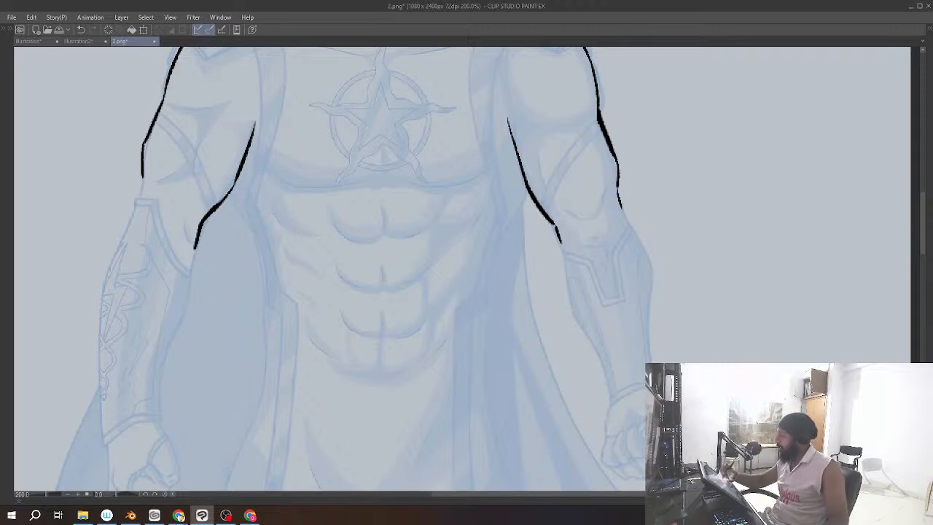
Draw a muscle line down the middle of the right-hand upper arm, angular bracer edges below the elbow, and a line to the wrist.
{"action": "mouse_move", "coordinate": [560, 241]}
{"action": "left_mouse_down"}
{"action": "mouse_move", "coordinate": [591, 261]}
{"action": "mouse_move", "coordinate": [607, 305]}
{"action": "mouse_move", "coordinate": [616, 253]}
{"action": "mouse_move", "coordinate": [625, 227]}
{"action": "left_mouse_up"}
{"action": "key", "text": "ctrl+z"}
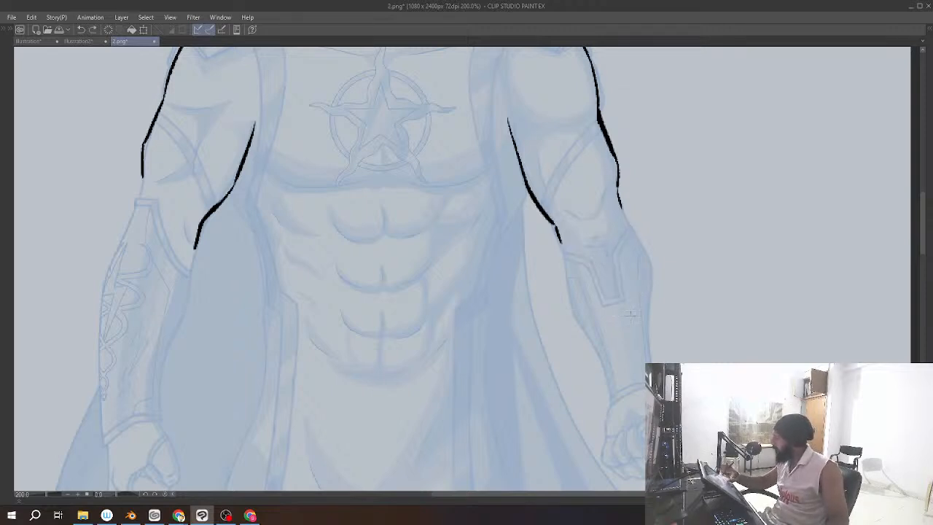
{"action": "left_click_drag", "start_coordinate": [593, 245], "coordinate": [597, 326]}
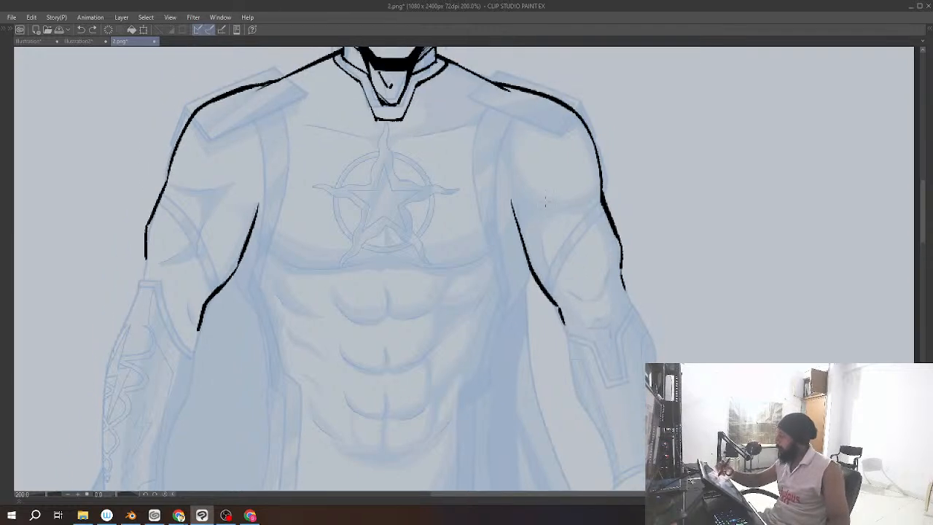
{"action": "key", "text": "ctrl+z"}
{"action": "mouse_move", "coordinate": [548, 219]}
{"action": "left_mouse_down"}
{"action": "mouse_move", "coordinate": [589, 332]}
{"action": "mouse_move", "coordinate": [586, 299]}
{"action": "mouse_move", "coordinate": [584, 327]}
{"action": "left_mouse_up"}
{"action": "key", "text": "ctrl+z"}
{"action": "mouse_move", "coordinate": [582, 284]}
{"action": "left_mouse_down"}
{"action": "mouse_move", "coordinate": [587, 336]}
{"action": "mouse_move", "coordinate": [627, 428]}
{"action": "left_mouse_up"}
{"action": "mouse_move", "coordinate": [569, 312]}
{"action": "left_mouse_down"}
{"action": "mouse_move", "coordinate": [593, 357]}
{"action": "mouse_move", "coordinate": [603, 304]}
{"action": "mouse_move", "coordinate": [622, 272]}
{"action": "left_mouse_up"}
{"action": "key", "text": "ctrl+z"}
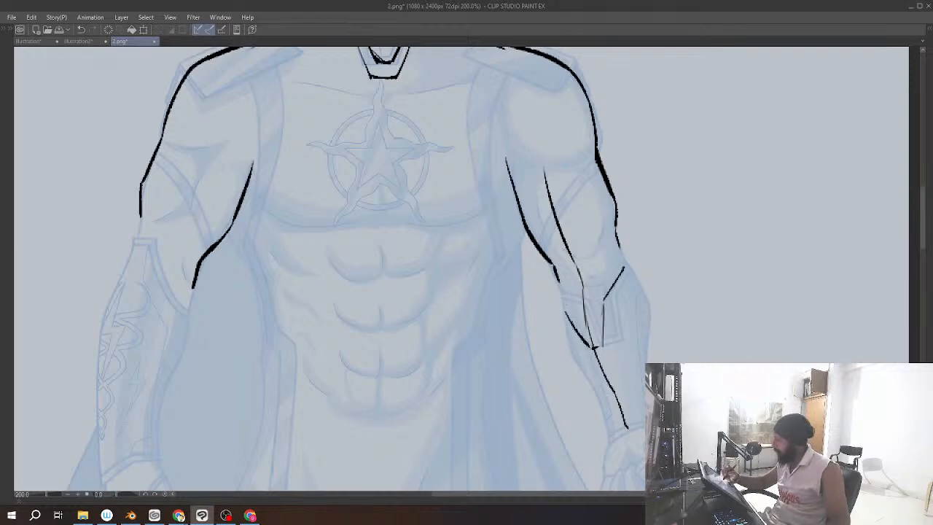
Draw the inner contour of the right-hand forearm from the elbow down to the wrist.
{"action": "mouse_move", "coordinate": [561, 292]}
{"action": "left_mouse_down"}
{"action": "mouse_move", "coordinate": [561, 349]}
{"action": "mouse_move", "coordinate": [588, 376]}
{"action": "left_mouse_up"}
{"action": "key", "text": "ctrl+z"}
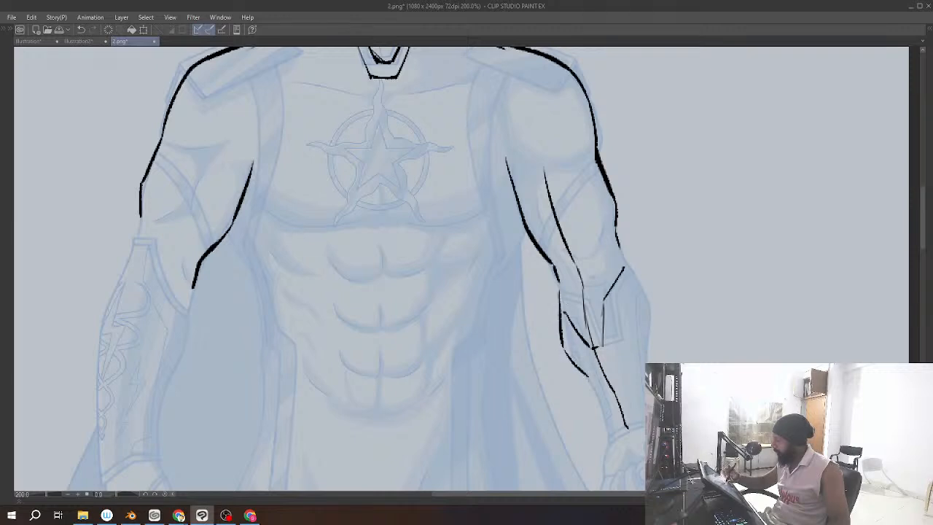
{"action": "key", "text": "ctrl+z"}
{"action": "key", "text": "ctrl+z"}
{"action": "mouse_move", "coordinate": [559, 291]}
{"action": "left_mouse_down"}
{"action": "mouse_move", "coordinate": [569, 357]}
{"action": "mouse_move", "coordinate": [598, 393]}
{"action": "mouse_move", "coordinate": [611, 431]}
{"action": "left_mouse_up"}
Draw the outer contour of the right-hand forearm, bulging below the elbow and tapering to the wrist.
{"action": "mouse_move", "coordinate": [620, 249]}
{"action": "left_mouse_down"}
{"action": "mouse_move", "coordinate": [647, 309]}
{"action": "mouse_move", "coordinate": [652, 365]}
{"action": "left_mouse_up"}
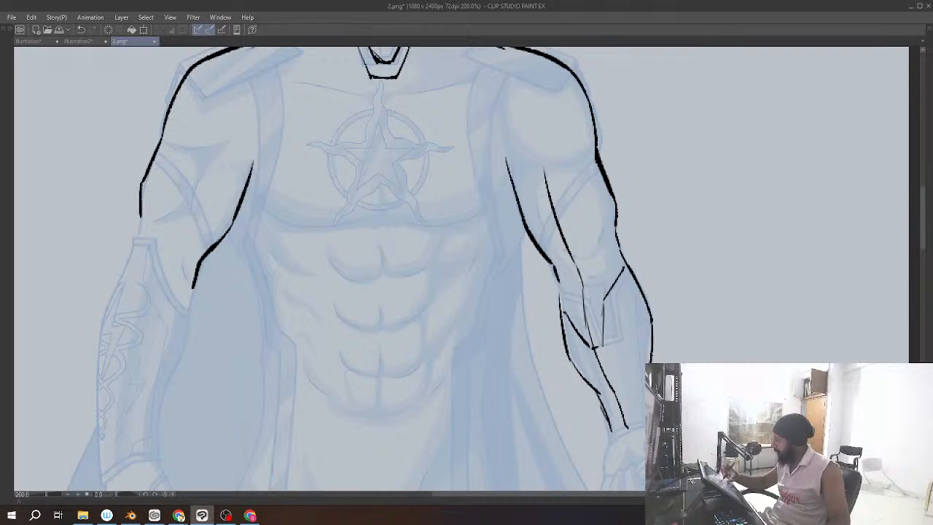
{"action": "left_click_drag", "start_coordinate": [697, 255], "coordinate": [689, 175]}
{"action": "key", "text": "ctrl+z"}
{"action": "key", "text": "ctrl+z"}
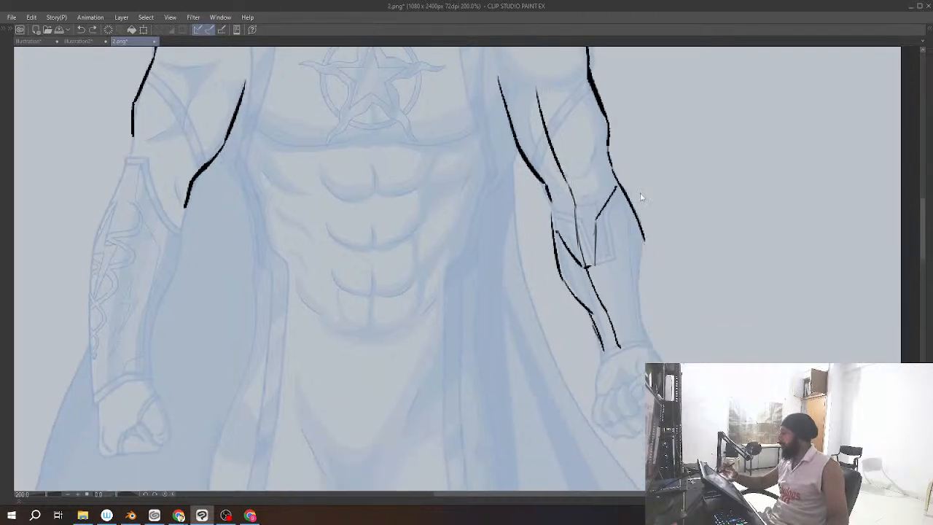
{"action": "key", "text": "ctrl+z"}
{"action": "left_click_drag", "start_coordinate": [615, 175], "coordinate": [649, 270]}
{"action": "left_click_drag", "start_coordinate": [649, 265], "coordinate": [645, 334]}
{"action": "key", "text": "ctrl+z"}
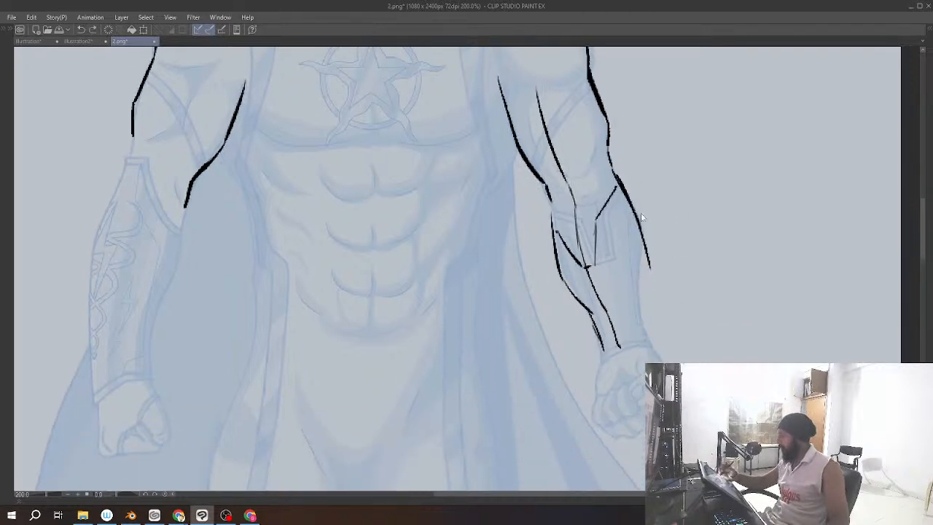
{"action": "key", "text": "ctrl+z"}
{"action": "key", "text": "ctrl+z"}
{"action": "mouse_move", "coordinate": [618, 184]}
{"action": "left_mouse_down"}
{"action": "mouse_move", "coordinate": [639, 233]}
{"action": "mouse_move", "coordinate": [652, 337]}
{"action": "left_mouse_up"}
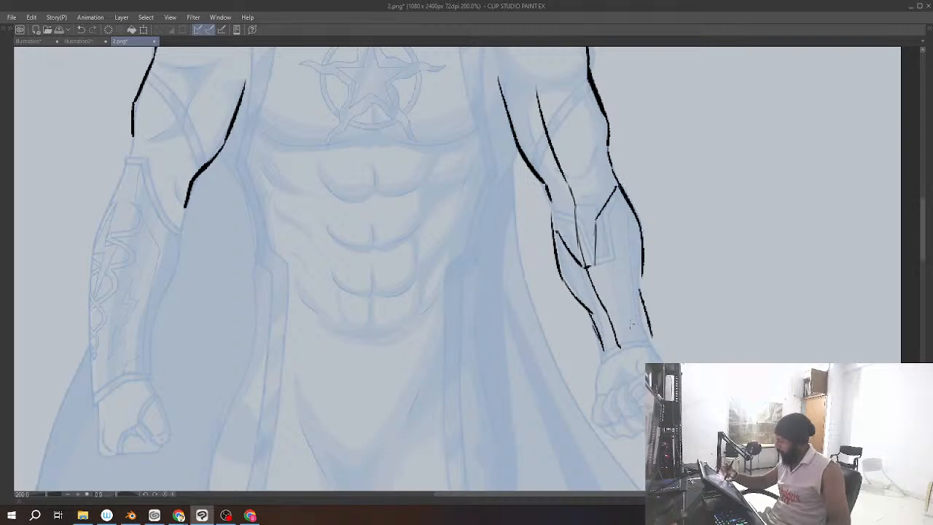
Redraw the lower inner edge of the right-hand forearm and strengthen its outer edge down to the wrist.
{"action": "mouse_move", "coordinate": [560, 275]}
{"action": "left_mouse_down"}
{"action": "mouse_move", "coordinate": [611, 375]}
{"action": "mouse_move", "coordinate": [594, 331]}
{"action": "mouse_move", "coordinate": [602, 349]}
{"action": "left_mouse_up"}
{"action": "key", "text": "ctrl+z"}
{"action": "key", "text": "ctrl+z"}
{"action": "mouse_move", "coordinate": [560, 272]}
{"action": "left_mouse_down"}
{"action": "mouse_move", "coordinate": [594, 325]}
{"action": "mouse_move", "coordinate": [603, 359]}
{"action": "left_mouse_up"}
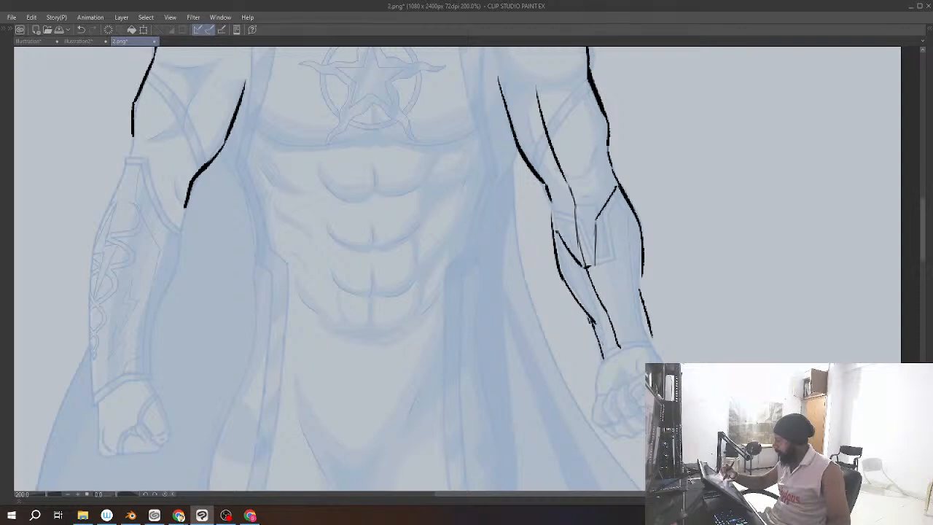
{"action": "left_click_drag", "start_coordinate": [590, 323], "coordinate": [602, 354]}
{"action": "mouse_move", "coordinate": [672, 302]}
{"action": "left_mouse_down"}
{"action": "mouse_move", "coordinate": [669, 331]}
{"action": "mouse_move", "coordinate": [649, 358]}
{"action": "left_mouse_up"}
{"action": "left_click_drag", "start_coordinate": [639, 296], "coordinate": [647, 362]}
{"action": "left_click_drag", "start_coordinate": [638, 325], "coordinate": [643, 349]}
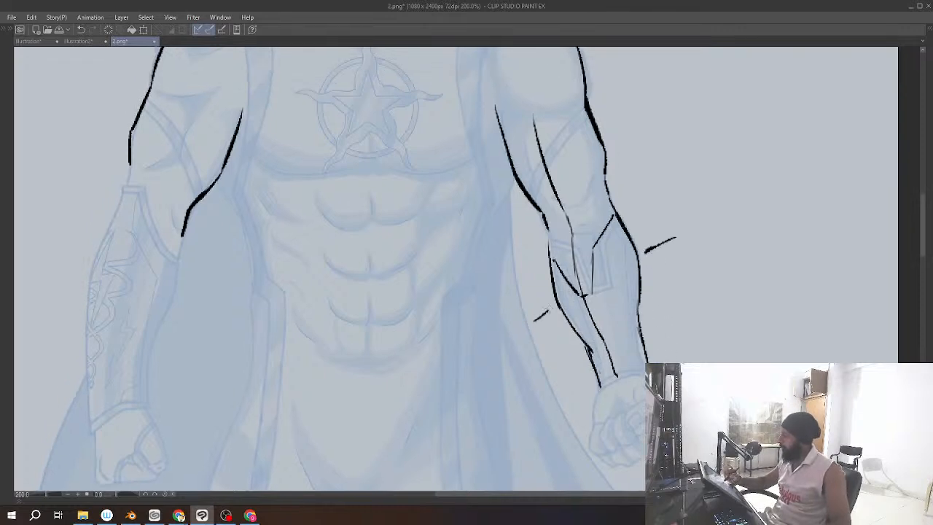
Add a second parallel line to the V-shaped bracer edge and redraw a shorter muscle line on the right-hand upper arm.
{"action": "left_click_drag", "start_coordinate": [583, 260], "coordinate": [572, 304]}
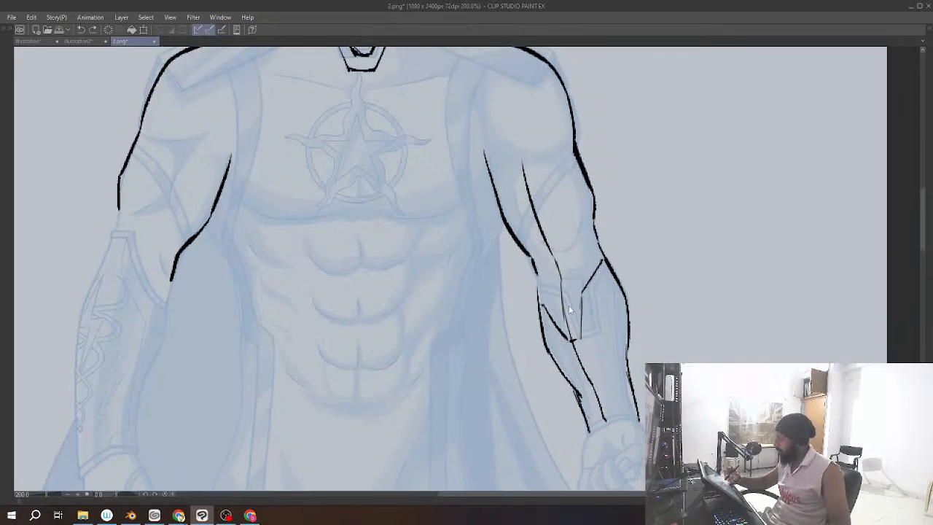
{"action": "mouse_move", "coordinate": [539, 291]}
{"action": "left_mouse_down"}
{"action": "mouse_move", "coordinate": [570, 333]}
{"action": "mouse_move", "coordinate": [576, 291]}
{"action": "mouse_move", "coordinate": [601, 253]}
{"action": "left_mouse_up"}
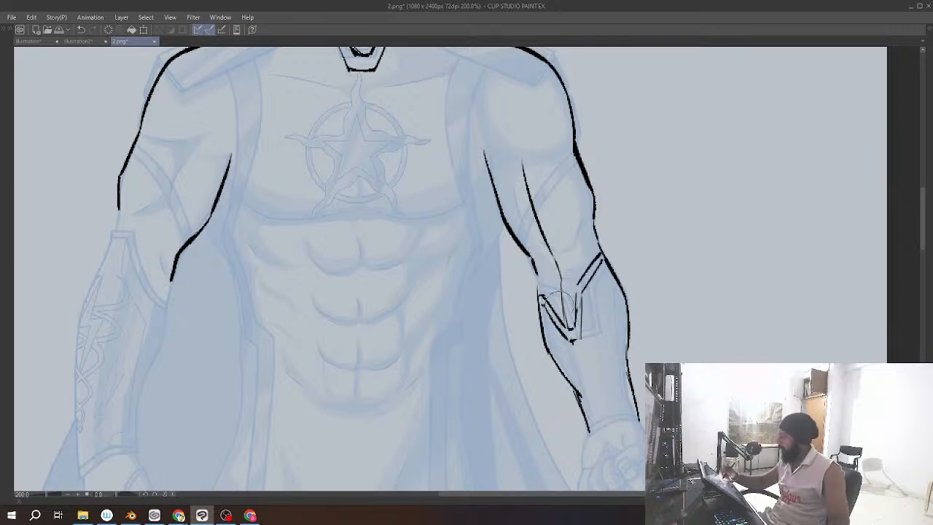
{"action": "key", "text": "ctrl+z"}
{"action": "mouse_move", "coordinate": [635, 248]}
{"action": "left_mouse_down"}
{"action": "mouse_move", "coordinate": [638, 316]}
{"action": "mouse_move", "coordinate": [612, 300]}
{"action": "left_mouse_up"}
{"action": "mouse_move", "coordinate": [534, 211]}
{"action": "left_mouse_down"}
{"action": "mouse_move", "coordinate": [586, 241]}
{"action": "mouse_move", "coordinate": [540, 207]}
{"action": "mouse_move", "coordinate": [580, 305]}
{"action": "left_mouse_up"}
{"action": "key", "text": "ctrl+z"}
{"action": "key", "text": "ctrl+z"}
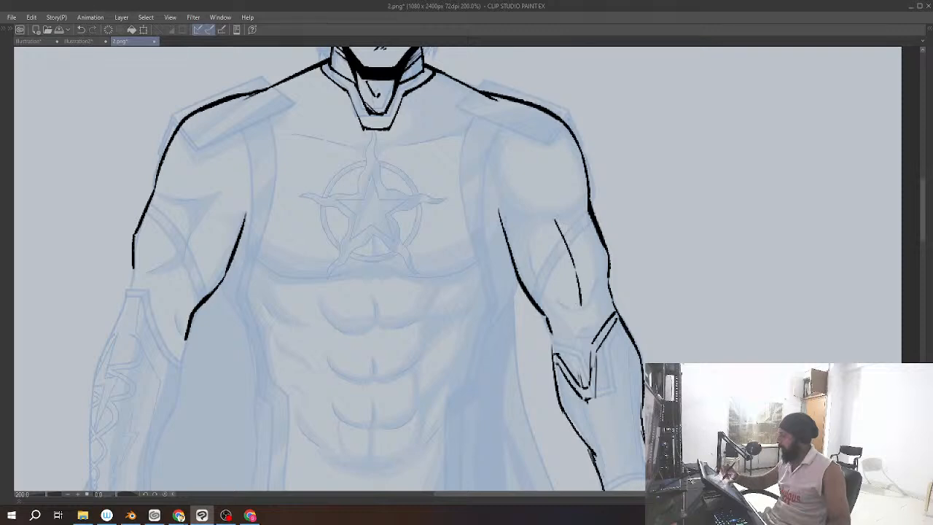
Draw the curved lower edge of the right-hand shoulder muscle and erase stray lines inside the bracer's V.
{"action": "left_click_drag", "start_coordinate": [602, 241], "coordinate": [595, 266]}
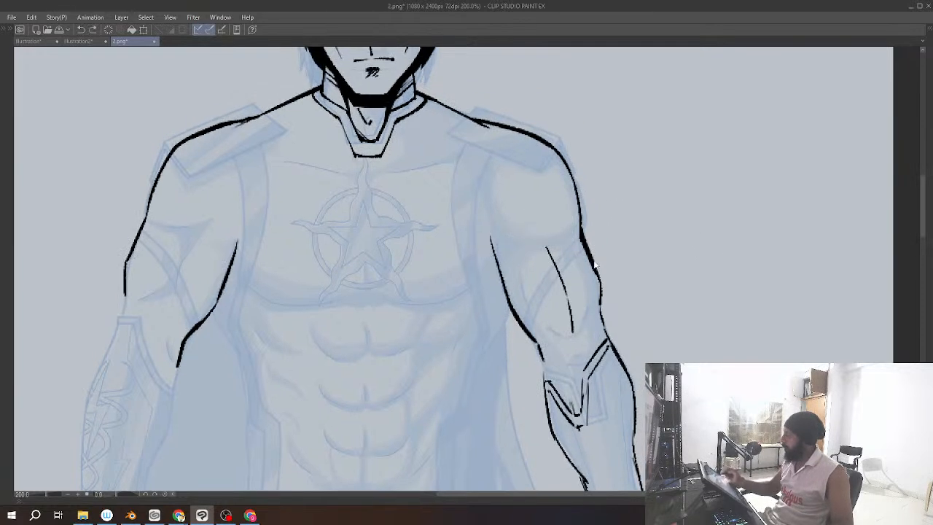
{"action": "mouse_move", "coordinate": [502, 225]}
{"action": "left_mouse_down"}
{"action": "mouse_move", "coordinate": [573, 243]}
{"action": "mouse_move", "coordinate": [550, 253]}
{"action": "mouse_move", "coordinate": [567, 291]}
{"action": "left_mouse_up"}
{"action": "key", "text": "e"}
{"action": "key", "text": "p"}
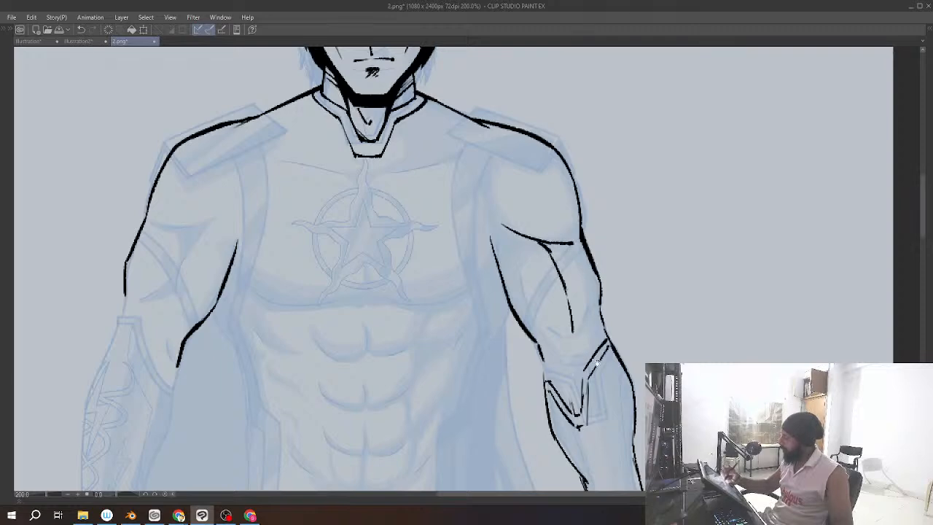
{"action": "mouse_move", "coordinate": [739, 341]}
{"action": "left_mouse_down"}
{"action": "mouse_move", "coordinate": [744, 209]}
{"action": "mouse_move", "coordinate": [728, 243]}
{"action": "left_mouse_up"}
{"action": "key", "text": "e"}
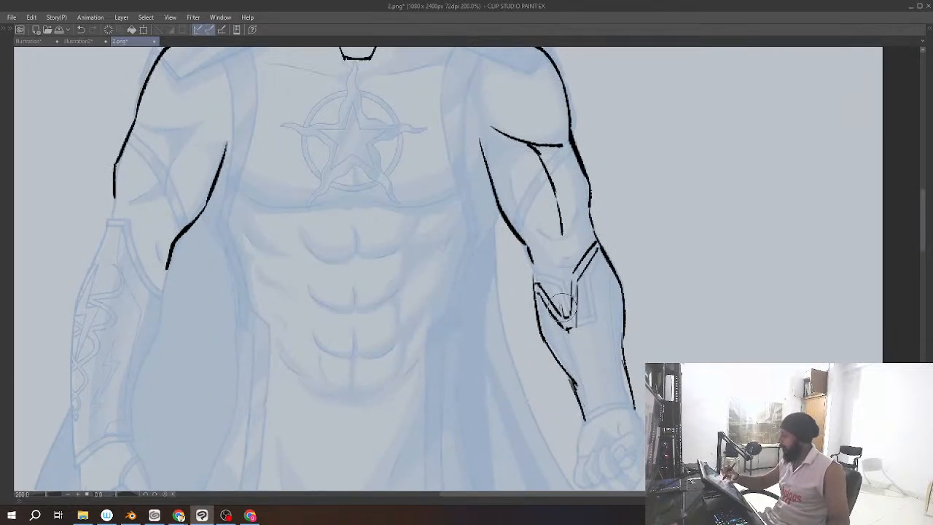
{"action": "left_click_drag", "start_coordinate": [561, 309], "coordinate": [564, 307]}
{"action": "key", "text": "p"}
{"action": "left_click_drag", "start_coordinate": [555, 250], "coordinate": [558, 287]}
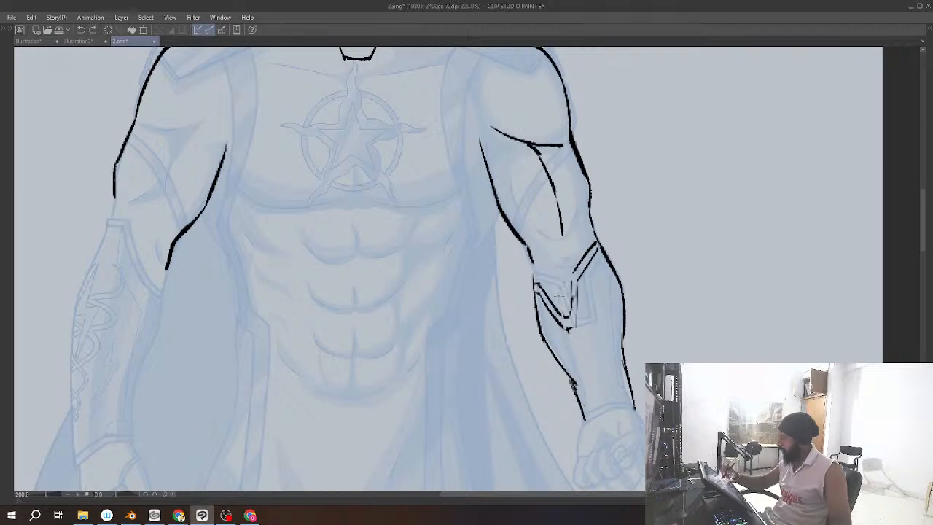
{"action": "left_click_drag", "start_coordinate": [563, 250], "coordinate": [557, 295]}
{"action": "key", "text": "ctrl+z"}
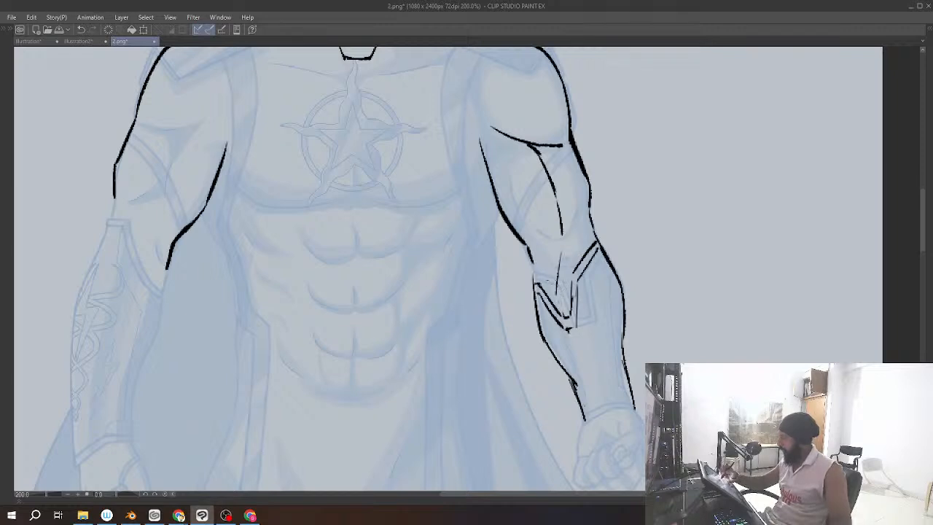
{"action": "left_click_drag", "start_coordinate": [549, 263], "coordinate": [556, 279]}
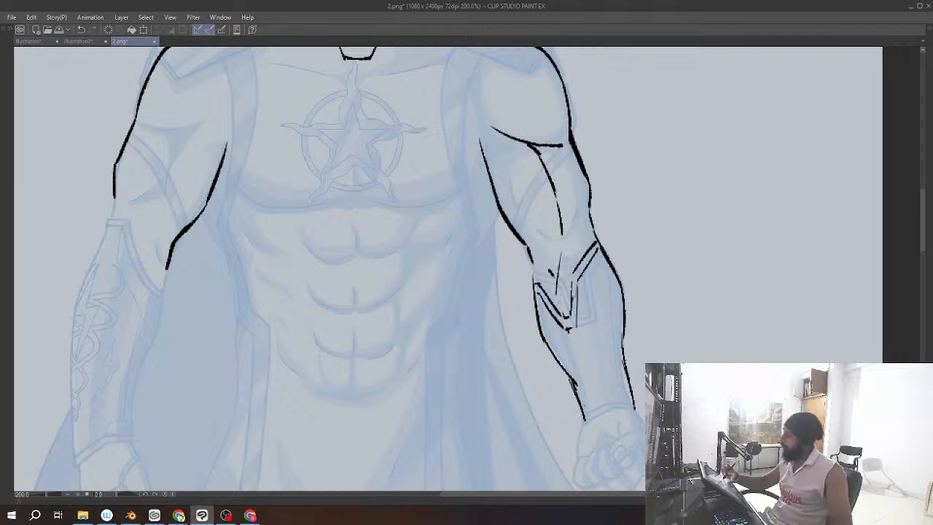
{"action": "key", "text": "ctrl+z"}
{"action": "key", "text": "ctrl+z"}
{"action": "left_click_drag", "start_coordinate": [563, 247], "coordinate": [554, 290]}
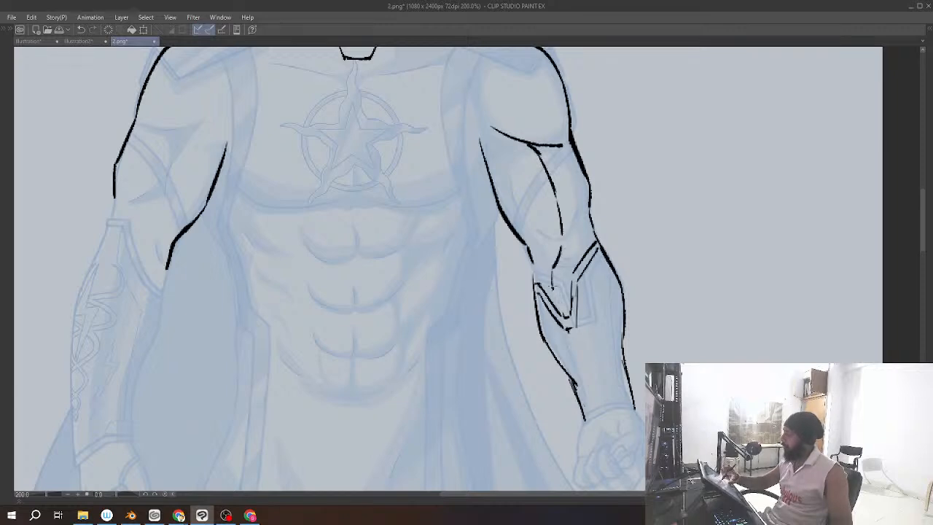
{"action": "key", "text": "ctrl+z"}
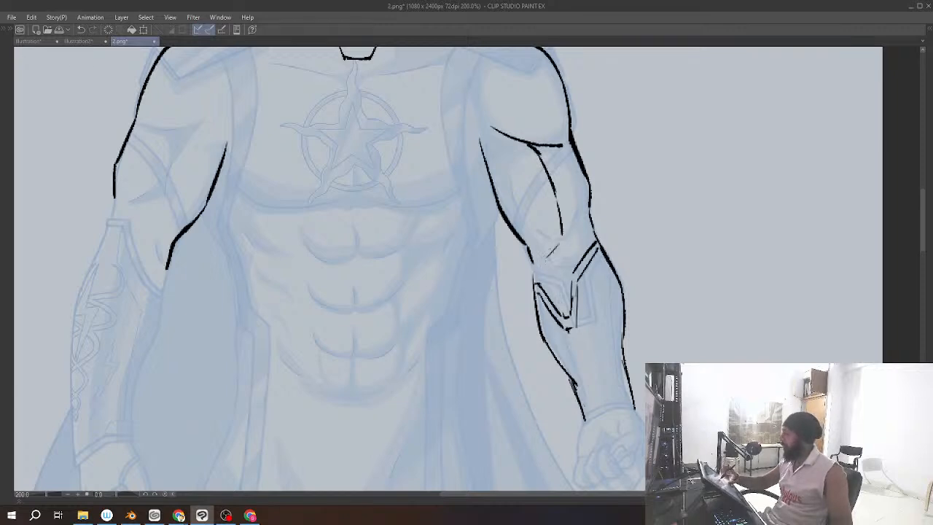
{"action": "left_click_drag", "start_coordinate": [562, 235], "coordinate": [533, 282]}
{"action": "key", "text": "ctrl+z"}
{"action": "key", "text": "ctrl+z"}
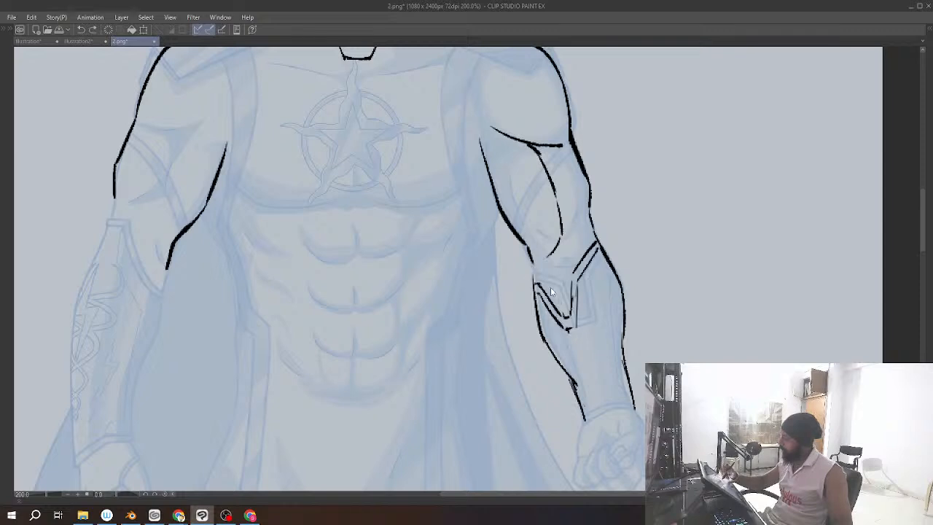
Join the inner elbow contour to the right-hand bracer and draw the bracer's double band across the wrist.
{"action": "left_click_drag", "start_coordinate": [527, 250], "coordinate": [534, 290]}
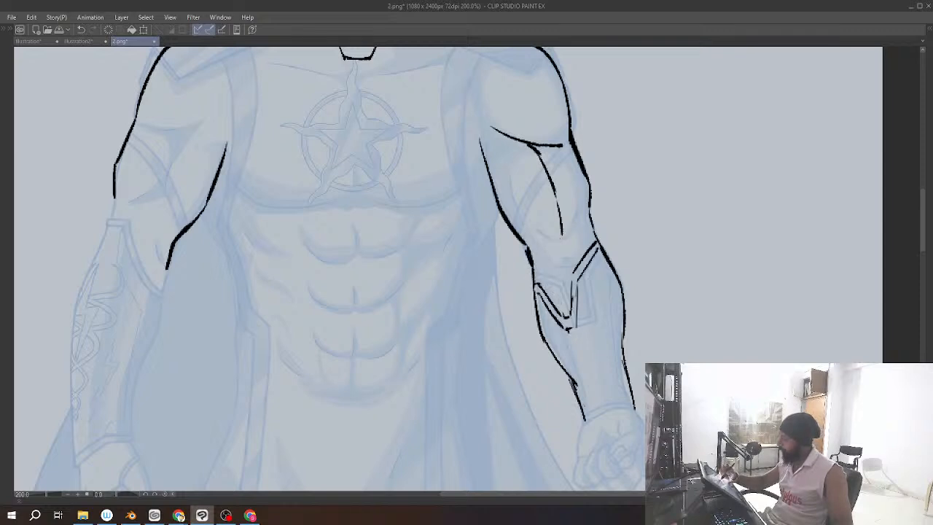
{"action": "scroll", "coordinate": [596, 400], "scroll_direction": "down", "scroll_amount": 3}
{"action": "left_click_drag", "start_coordinate": [583, 325], "coordinate": [635, 312]}
{"action": "left_click_drag", "start_coordinate": [684, 239], "coordinate": [685, 250]}
{"action": "left_click_drag", "start_coordinate": [585, 327], "coordinate": [605, 317]}
{"action": "left_click_drag", "start_coordinate": [610, 316], "coordinate": [621, 315]}
{"action": "left_click_drag", "start_coordinate": [694, 360], "coordinate": [693, 337]}
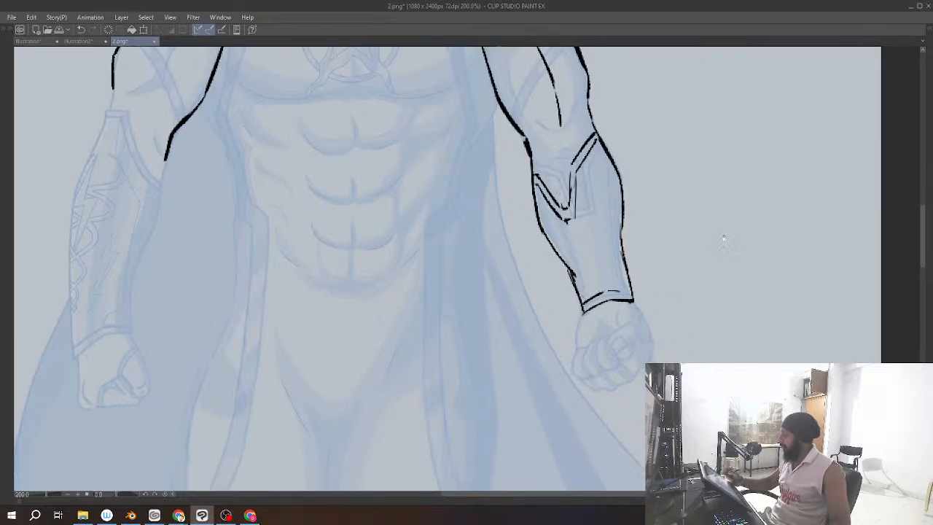
Draw the right-hand fist below the bracer with thumb, curled fingers and outer hand contour.
{"action": "mouse_move", "coordinate": [643, 319]}
{"action": "left_mouse_down"}
{"action": "mouse_move", "coordinate": [644, 344]}
{"action": "mouse_move", "coordinate": [619, 323]}
{"action": "mouse_move", "coordinate": [612, 358]}
{"action": "mouse_move", "coordinate": [644, 348]}
{"action": "left_mouse_up"}
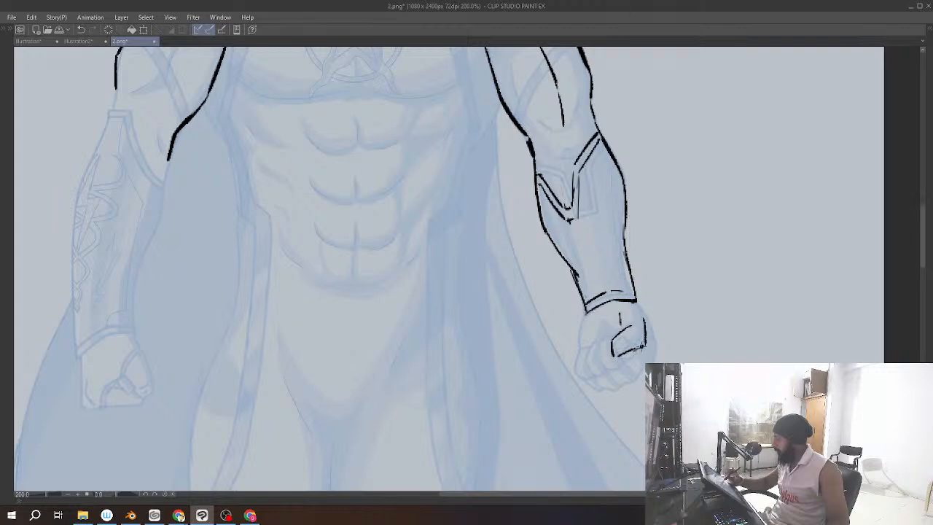
{"action": "mouse_move", "coordinate": [637, 298]}
{"action": "left_mouse_down"}
{"action": "mouse_move", "coordinate": [660, 352]}
{"action": "mouse_move", "coordinate": [637, 373]}
{"action": "mouse_move", "coordinate": [657, 363]}
{"action": "mouse_move", "coordinate": [601, 362]}
{"action": "mouse_move", "coordinate": [628, 386]}
{"action": "mouse_move", "coordinate": [638, 376]}
{"action": "left_mouse_up"}
{"action": "key", "text": "ctrl+z"}
{"action": "mouse_move", "coordinate": [602, 342]}
{"action": "left_mouse_down"}
{"action": "mouse_move", "coordinate": [616, 339]}
{"action": "mouse_move", "coordinate": [584, 369]}
{"action": "mouse_move", "coordinate": [616, 394]}
{"action": "mouse_move", "coordinate": [602, 342]}
{"action": "mouse_move", "coordinate": [574, 372]}
{"action": "mouse_move", "coordinate": [602, 394]}
{"action": "left_mouse_up"}
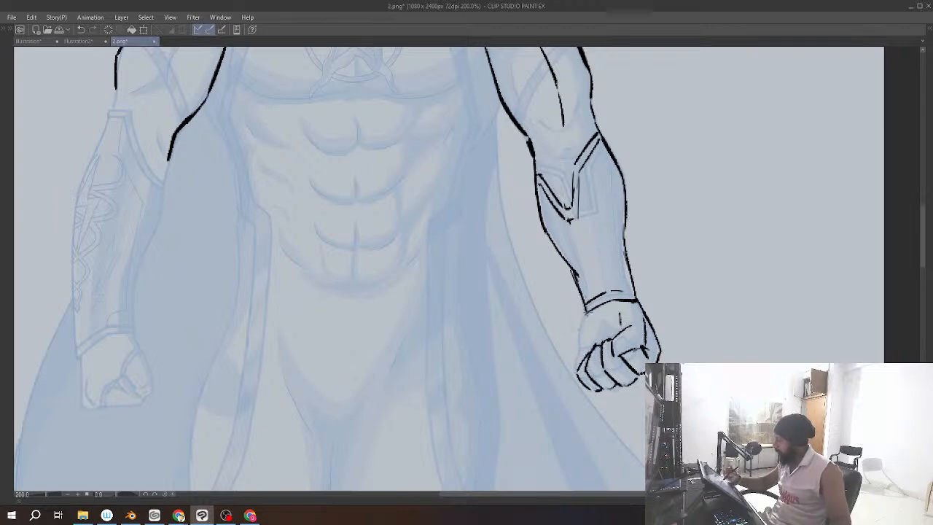
{"action": "left_click_drag", "start_coordinate": [583, 307], "coordinate": [582, 353]}
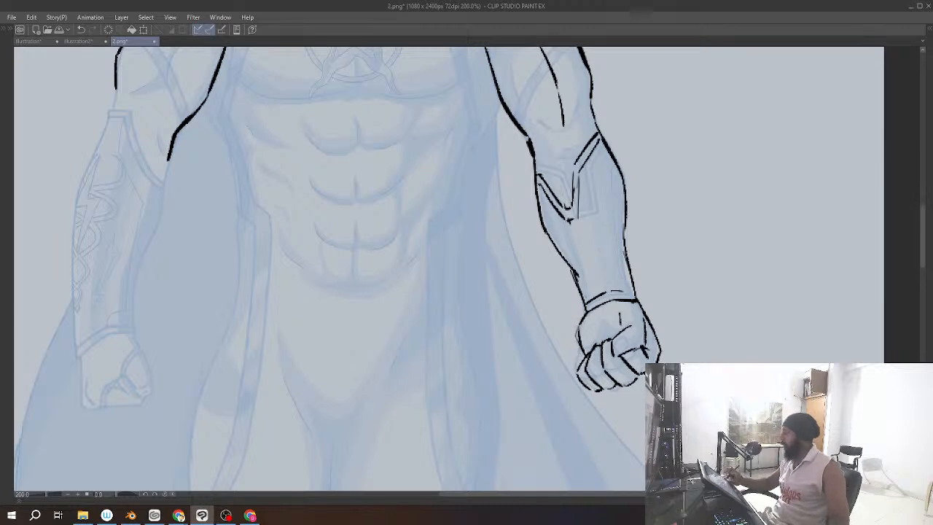
{"action": "scroll", "coordinate": [448, 269], "scroll_direction": "down", "scroll_amount": 1}
{"action": "mouse_move", "coordinate": [684, 322]}
{"action": "left_mouse_down"}
{"action": "mouse_move", "coordinate": [679, 362]}
{"action": "mouse_move", "coordinate": [695, 363]}
{"action": "left_mouse_up"}
{"action": "mouse_move", "coordinate": [712, 320]}
{"action": "left_mouse_down"}
{"action": "mouse_move", "coordinate": [711, 363]}
{"action": "mouse_move", "coordinate": [725, 356]}
{"action": "left_mouse_up"}
{"action": "key", "text": "ctrl+z"}
{"action": "key", "text": "ctrl+z"}
{"action": "key", "text": "ctrl+z"}
{"action": "key", "text": "ctrl+z"}
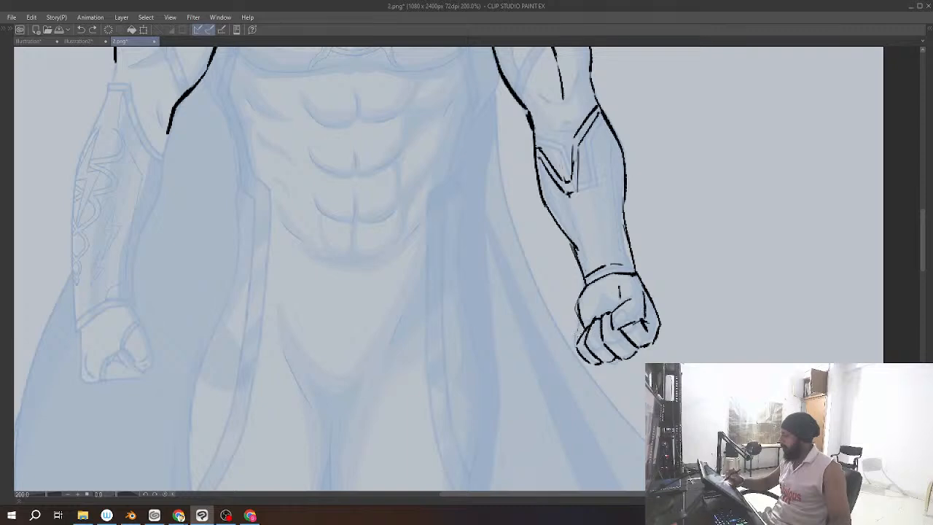
{"action": "left_click_drag", "start_coordinate": [581, 332], "coordinate": [562, 341]}
{"action": "left_click_drag", "start_coordinate": [606, 312], "coordinate": [625, 297]}
{"action": "key", "text": "ctrl+z"}
{"action": "key", "text": "ctrl+z"}
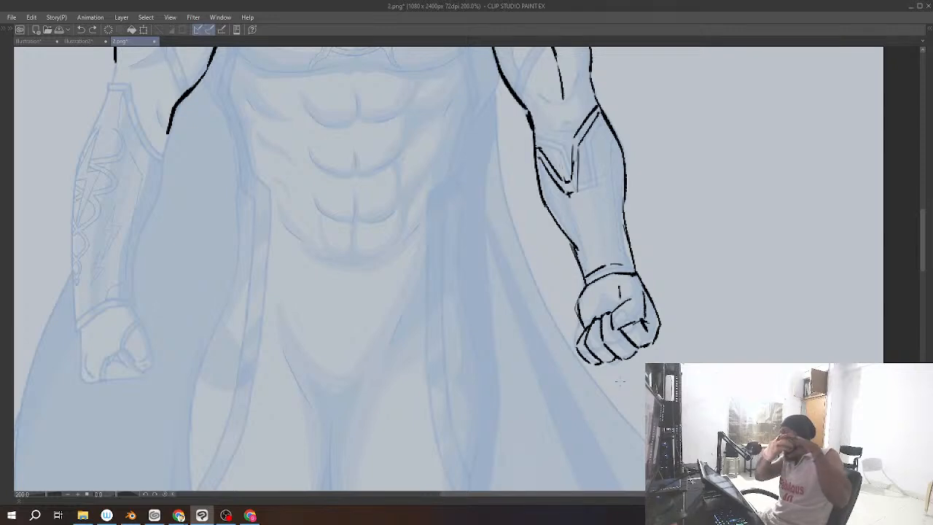
Add a curved crease line at the heel of the right-hand fist.
{"action": "mouse_move", "coordinate": [577, 344]}
{"action": "left_mouse_down"}
{"action": "mouse_move", "coordinate": [585, 352]}
{"action": "mouse_move", "coordinate": [618, 337]}
{"action": "left_mouse_up"}
{"action": "left_click_drag", "start_coordinate": [624, 330], "coordinate": [631, 324]}
{"action": "mouse_move", "coordinate": [696, 298]}
{"action": "left_mouse_down"}
{"action": "mouse_move", "coordinate": [681, 339]}
{"action": "mouse_move", "coordinate": [719, 329]}
{"action": "left_mouse_up"}
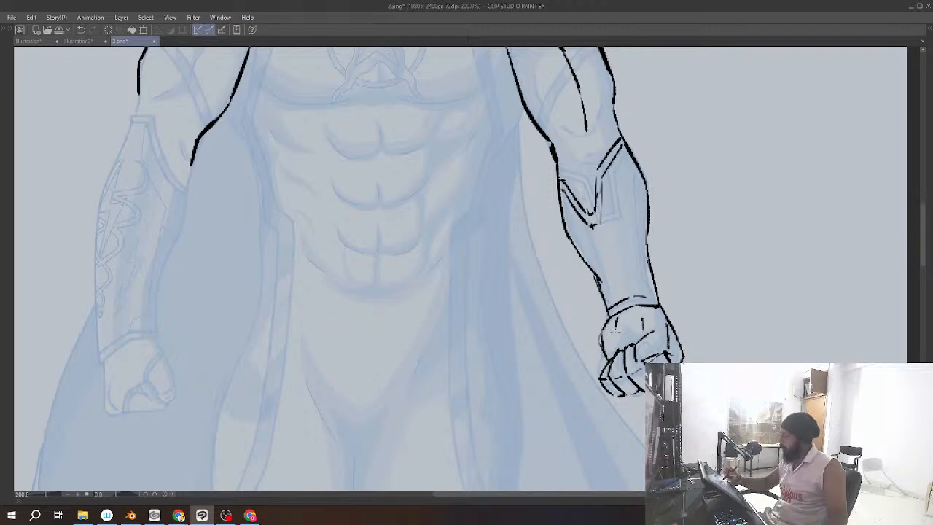
{"action": "key", "text": "ctrl+z"}
{"action": "left_click_drag", "start_coordinate": [626, 312], "coordinate": [621, 338]}
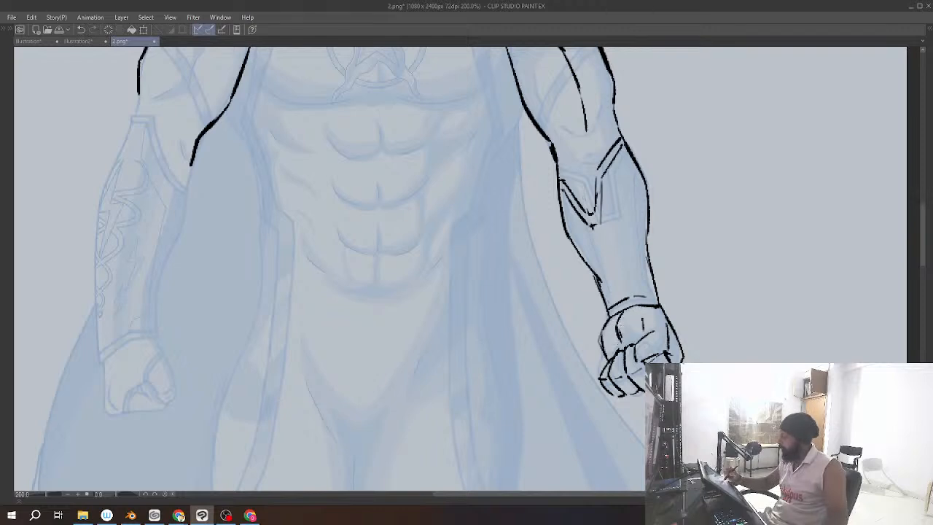
Hide the faded blue copy, show the original coloured layer, and move the line drawing beside it for comparison.
{"action": "left_click_drag", "start_coordinate": [651, 248], "coordinate": [654, 336]}
{"action": "left_click_drag", "start_coordinate": [592, 224], "coordinate": [604, 395]}
{"action": "scroll", "coordinate": [634, 281], "scroll_direction": "down", "scroll_amount": 2}
{"action": "left_click_drag", "start_coordinate": [737, 331], "coordinate": [665, 275]}
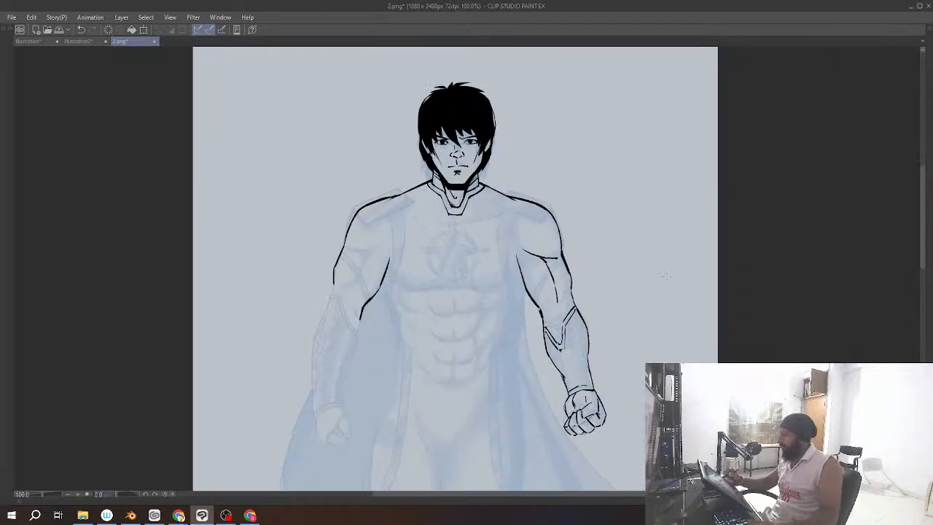
{"action": "key", "text": "Tab"}
{"action": "left_click", "coordinate": [803, 244]}
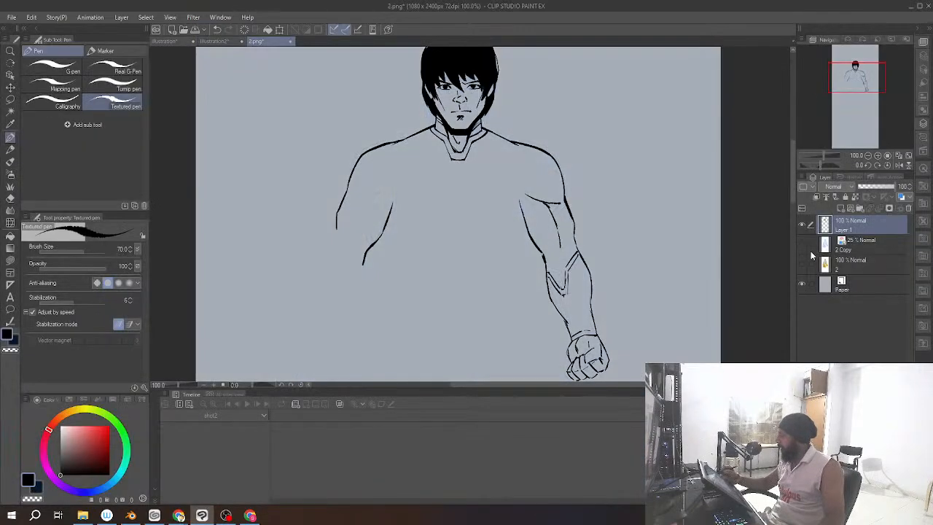
{"action": "left_click", "coordinate": [801, 264]}
{"action": "left_click_drag", "start_coordinate": [648, 263], "coordinate": [637, 316]}
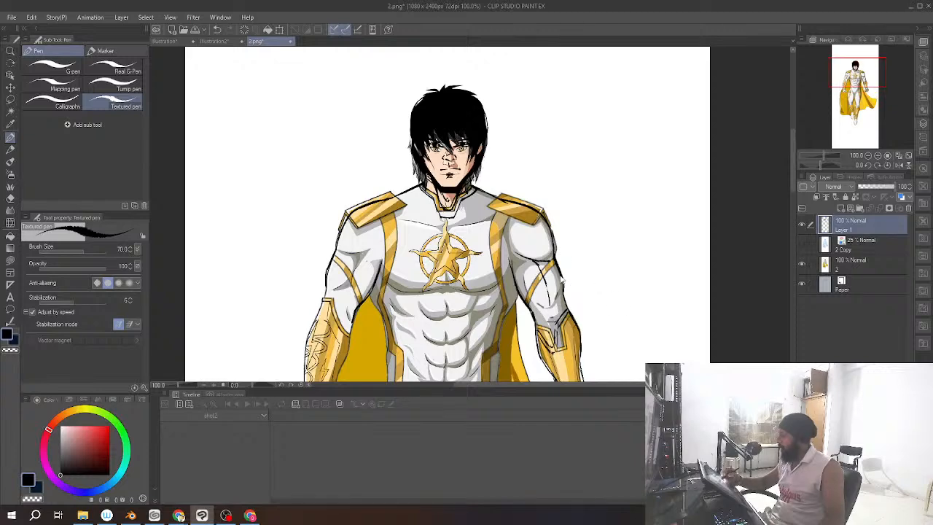
{"action": "left_click_drag", "start_coordinate": [567, 272], "coordinate": [653, 294]}
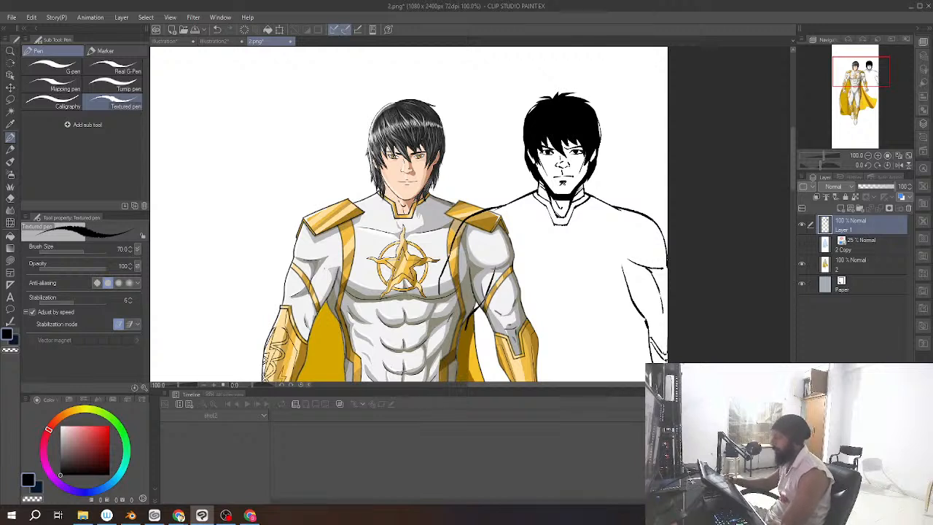
Switch to the number randomizer in Chrome and generate a number between 1 and 15.
{"action": "left_click", "coordinate": [249, 516]}
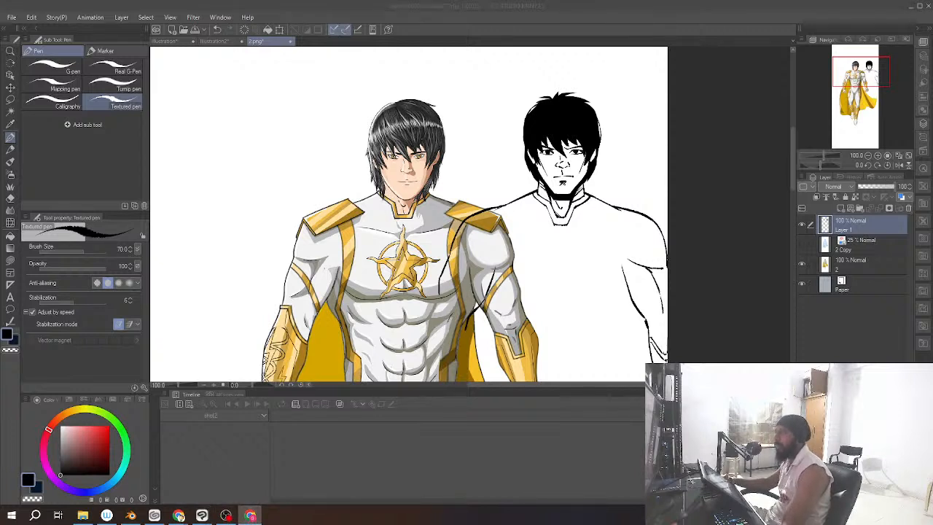
{"action": "left_click", "coordinate": [379, 407]}
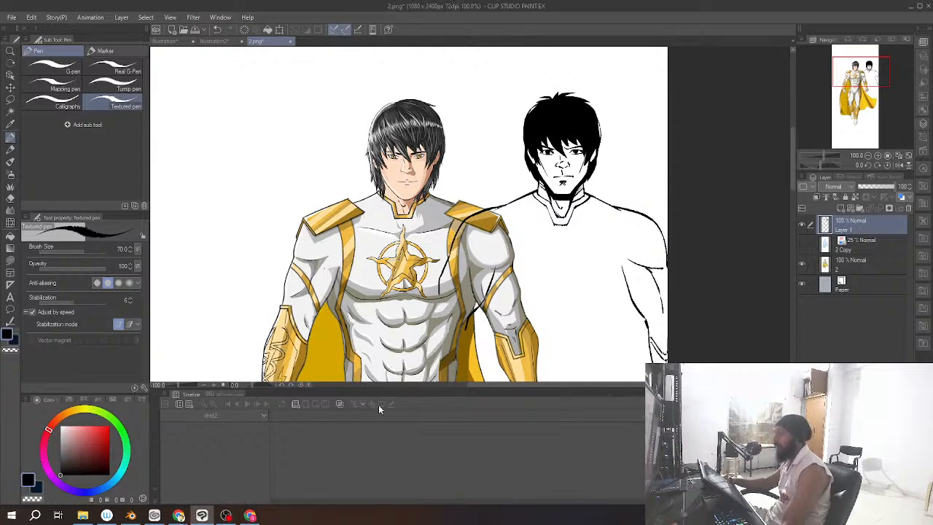
{"action": "left_click", "coordinate": [178, 516]}
{"action": "left_click", "coordinate": [204, 469]}
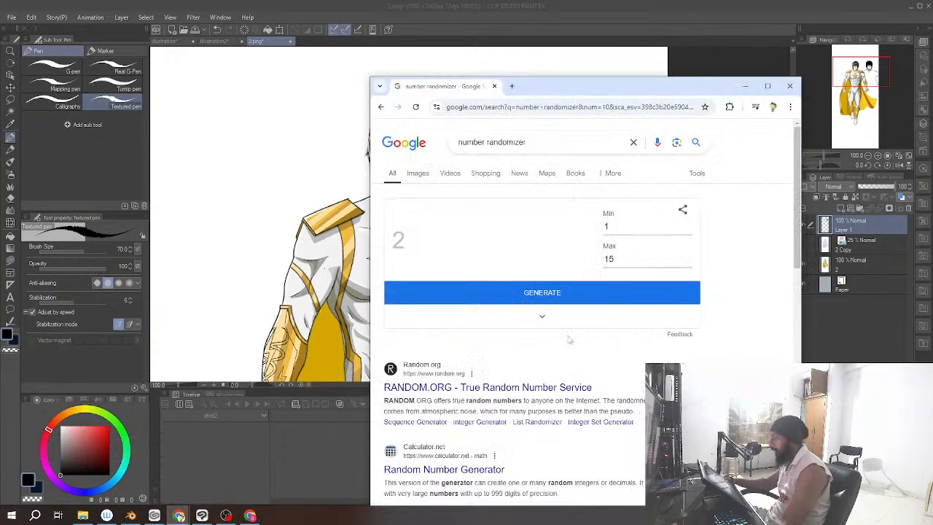
{"action": "left_click", "coordinate": [581, 293]}
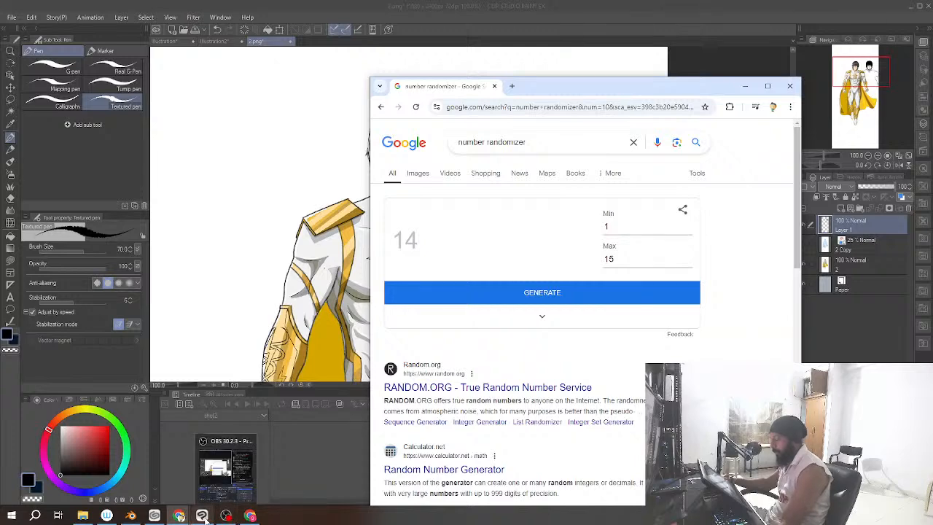
Open 14.jfif from the stream2 folder and examine the coloured-pencil portrait.
{"action": "mouse_move", "coordinate": [178, 516]}
{"action": "mouse_move", "coordinate": [198, 492]}
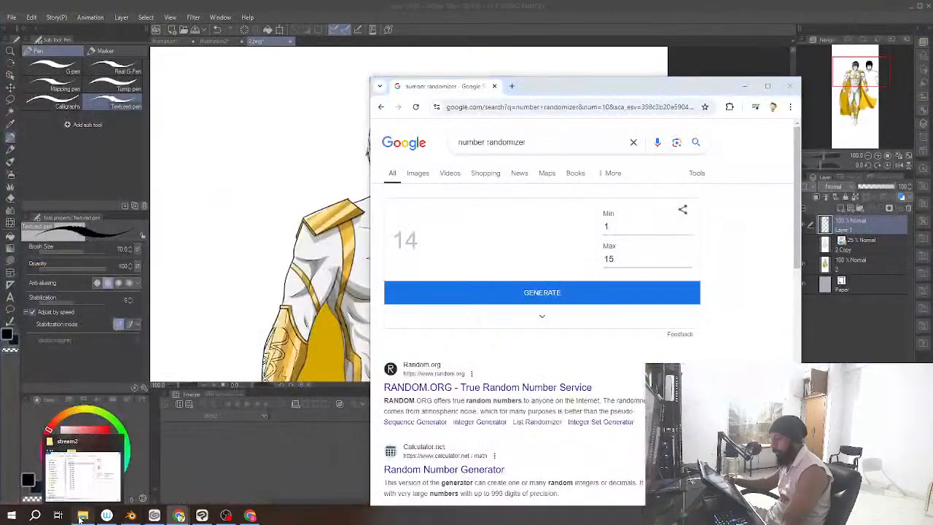
{"action": "left_click", "coordinate": [83, 515]}
{"action": "double_click", "coordinate": [475, 287]}
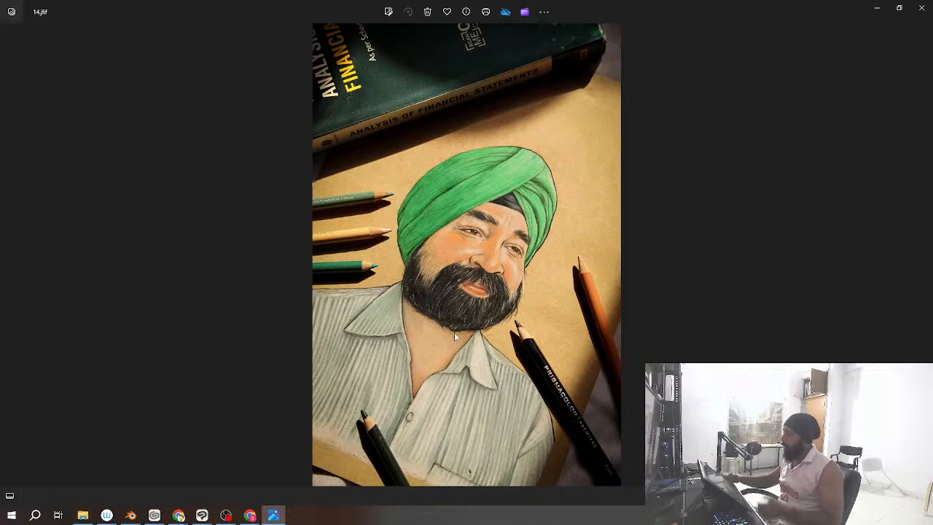
Close the portrait image and return to 2.png in Clip Studio Paint.
{"action": "left_click", "coordinate": [920, 8]}
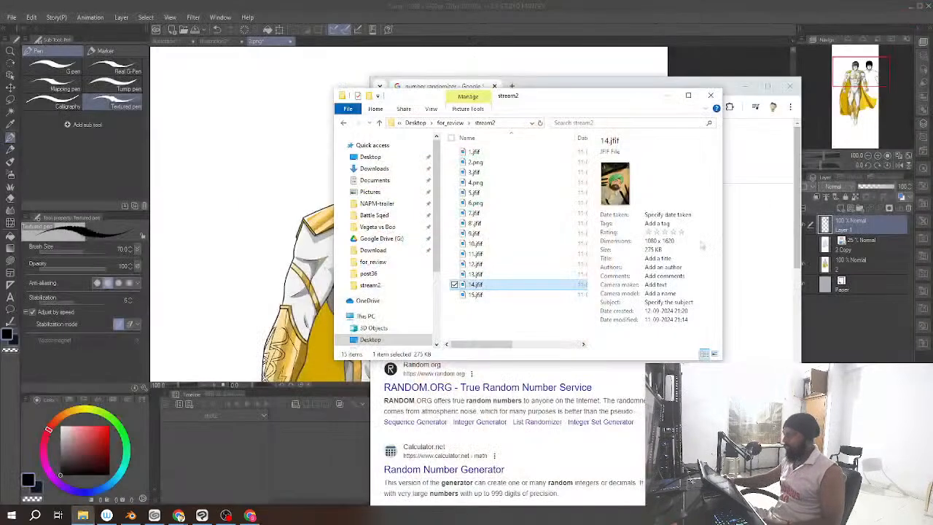
{"action": "left_click", "coordinate": [651, 88]}
{"action": "left_click", "coordinate": [663, 16]}
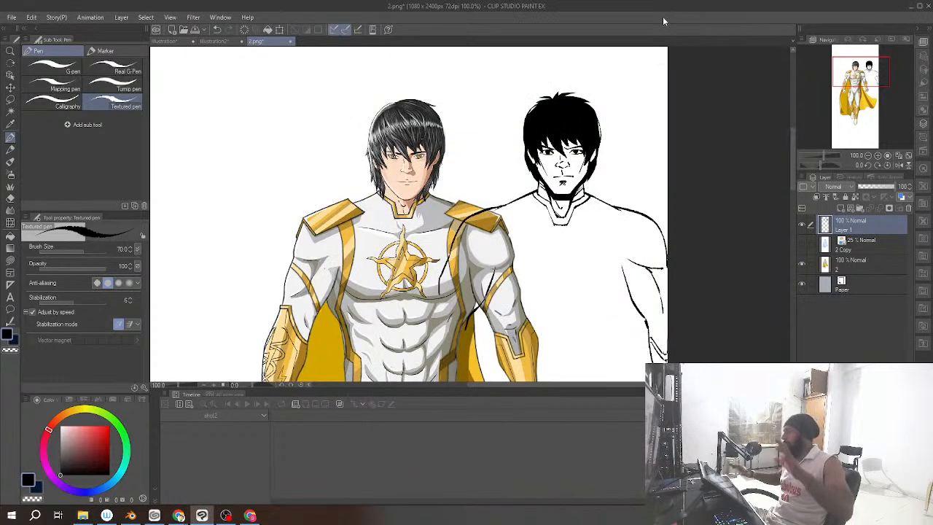